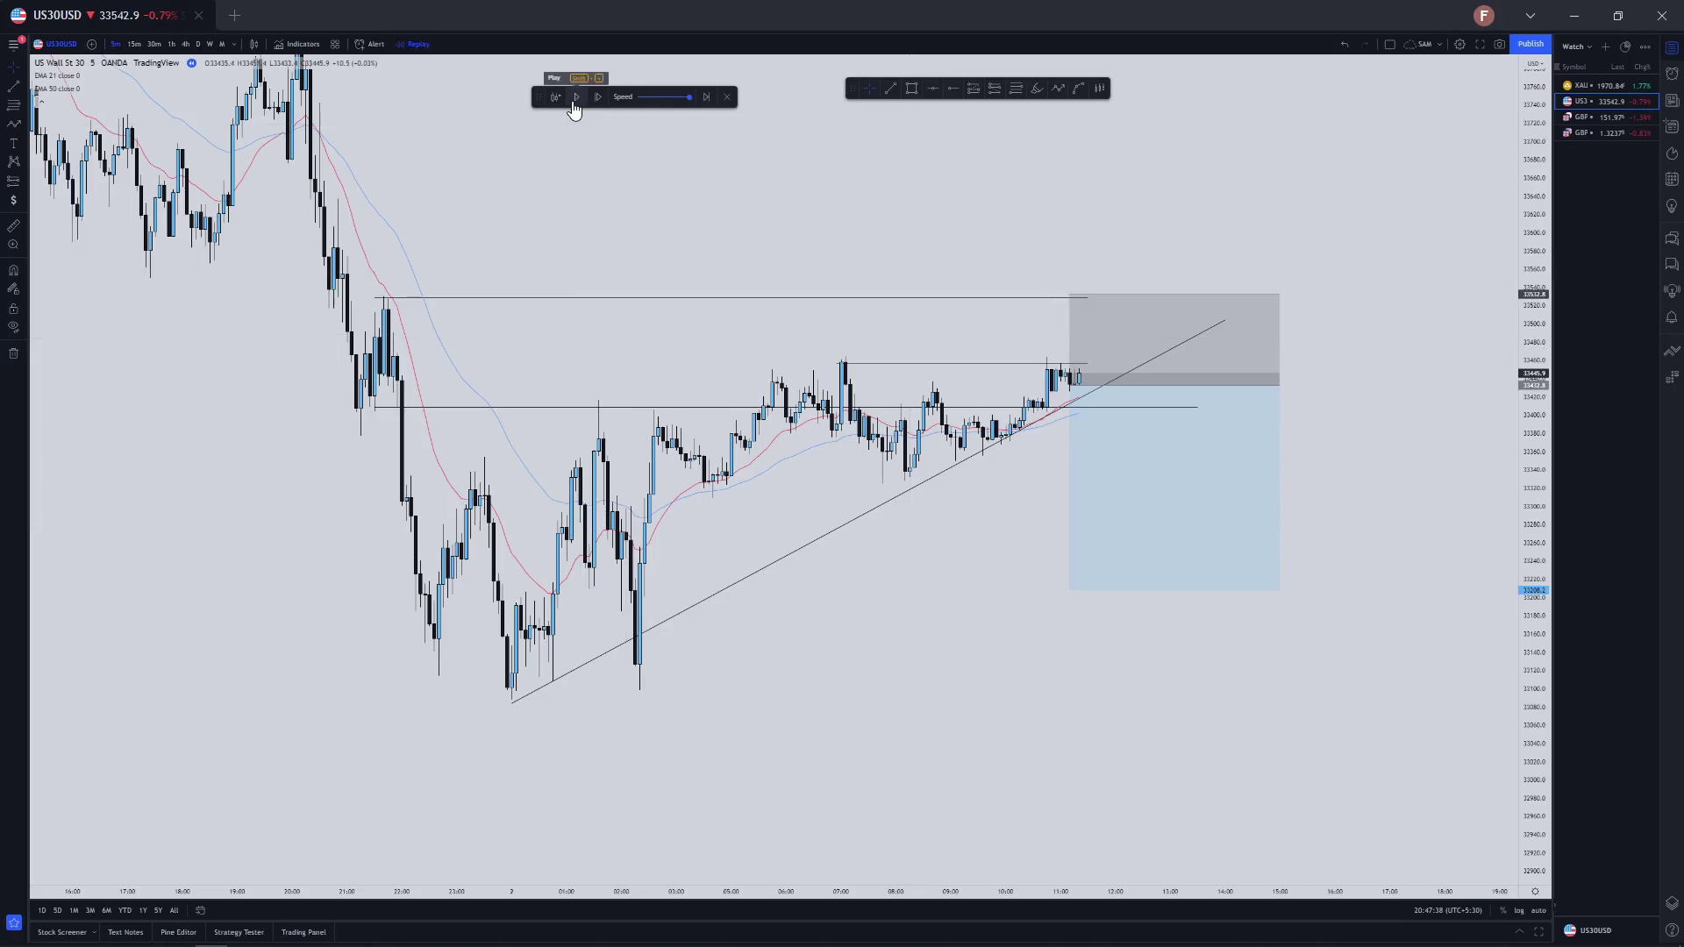
Run the bar replay on the 5-minute US30USD chart and pause it once price has passed the short position's target
{"action": "left_click", "coordinate": [574, 102]}
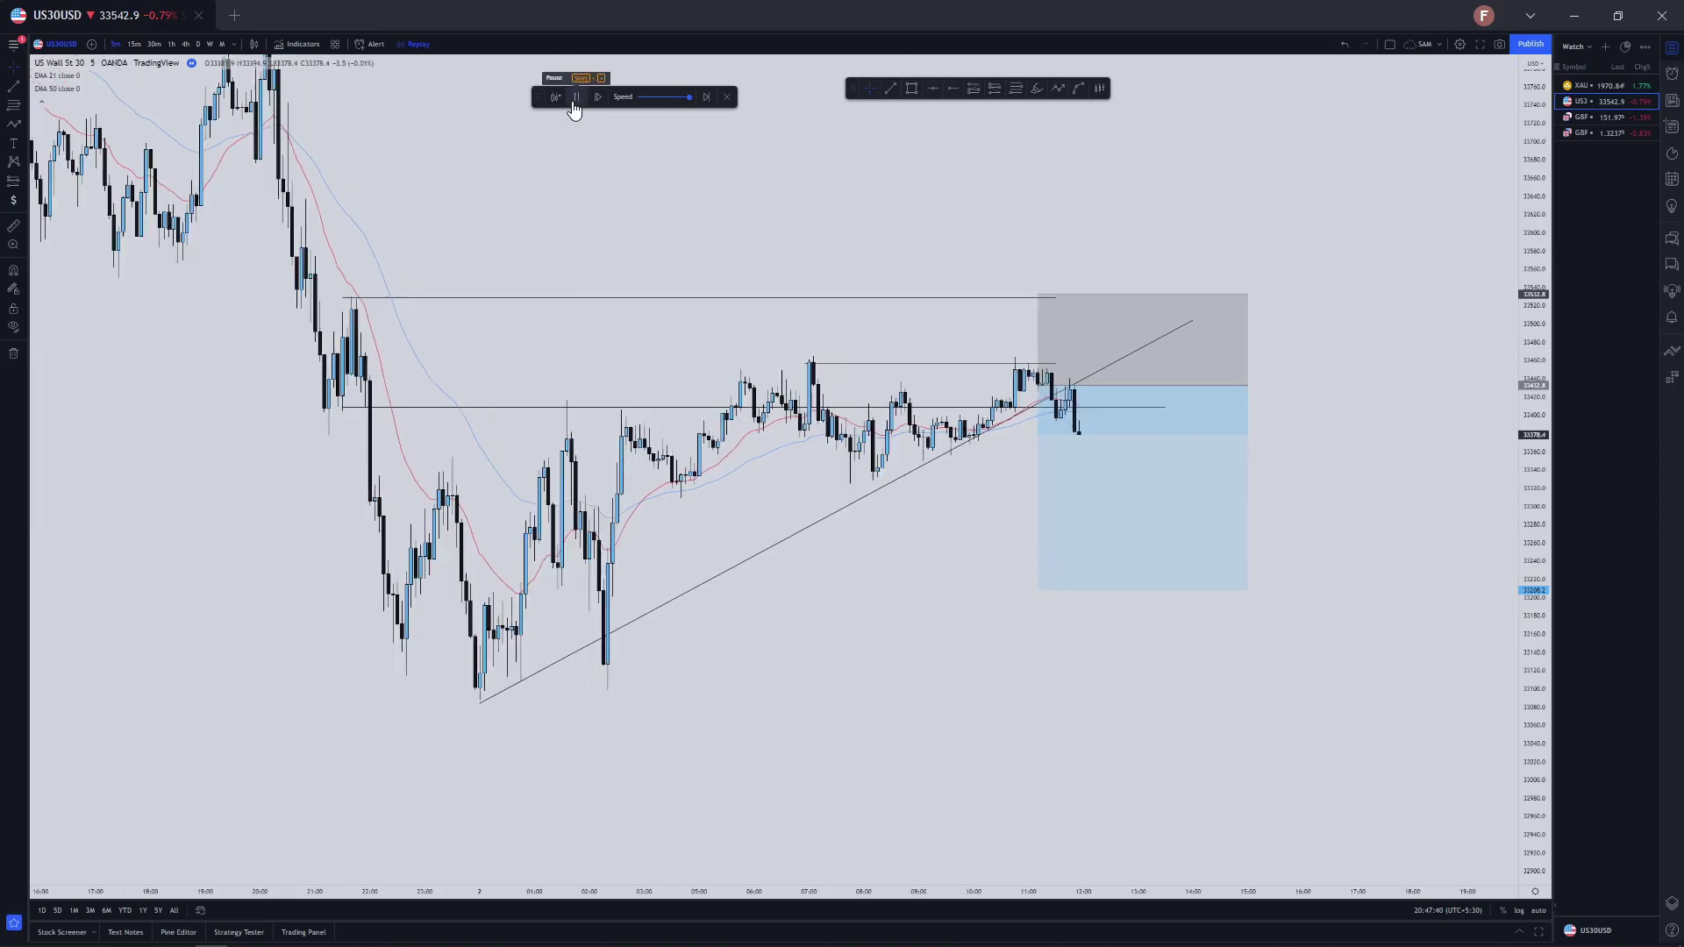
{"action": "left_click", "coordinate": [576, 99]}
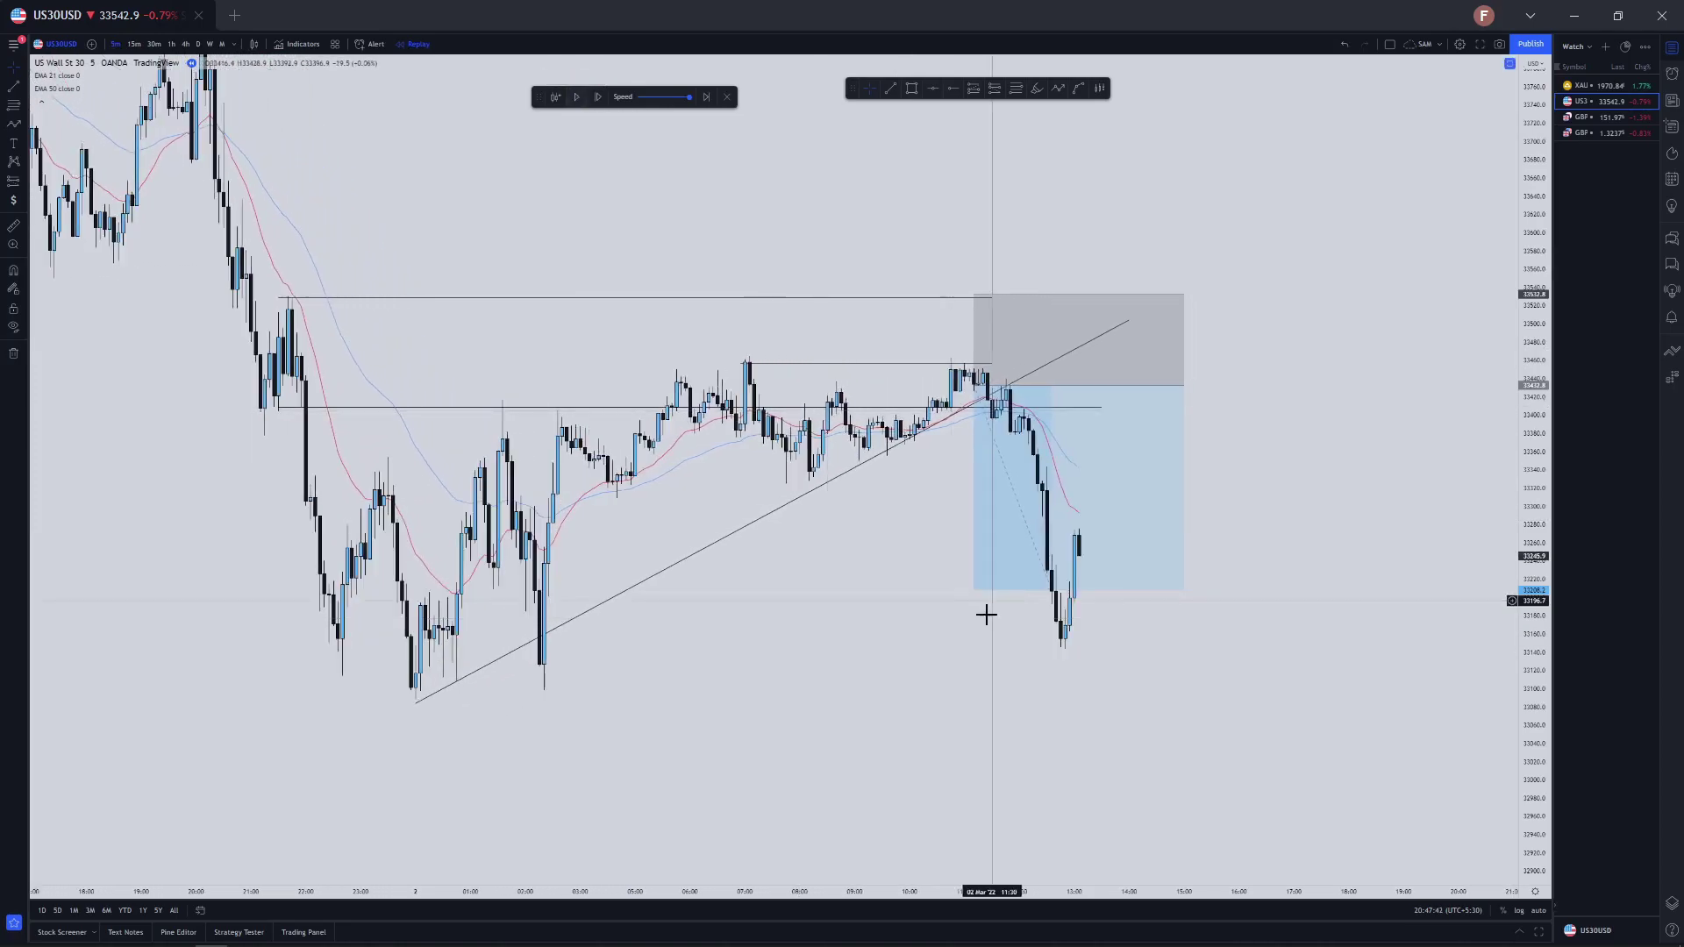
{"action": "scroll", "coordinate": [954, 629], "scroll_direction": "up", "scroll_amount": 1}
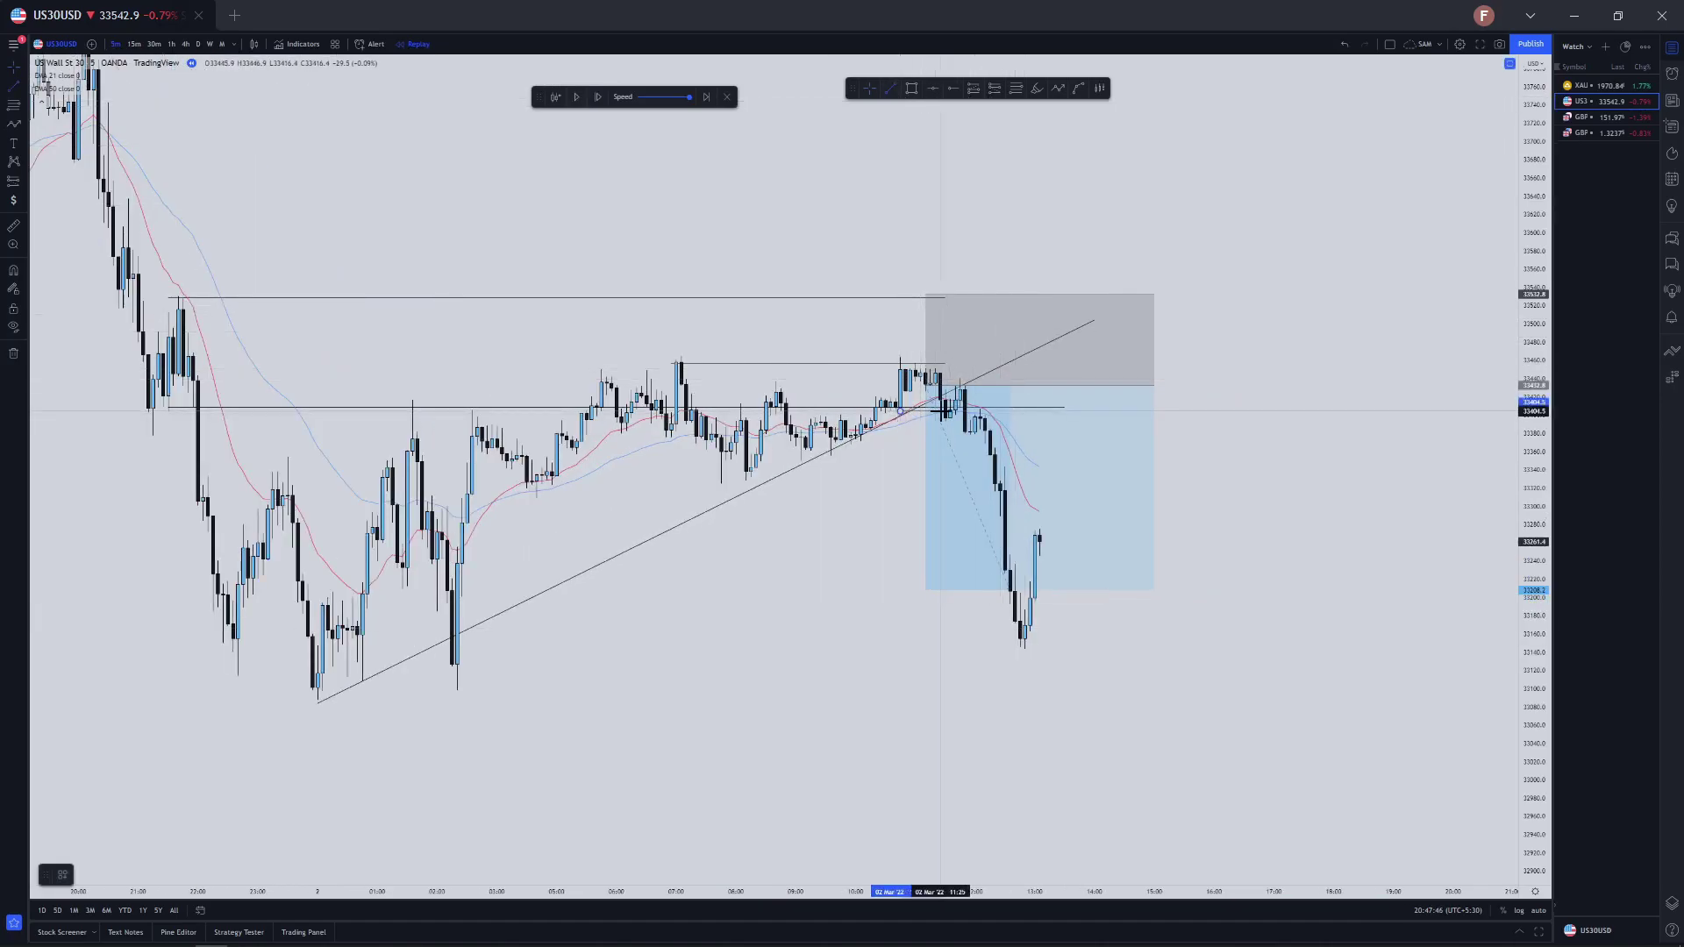
{"action": "mouse_move", "coordinate": [971, 396]}
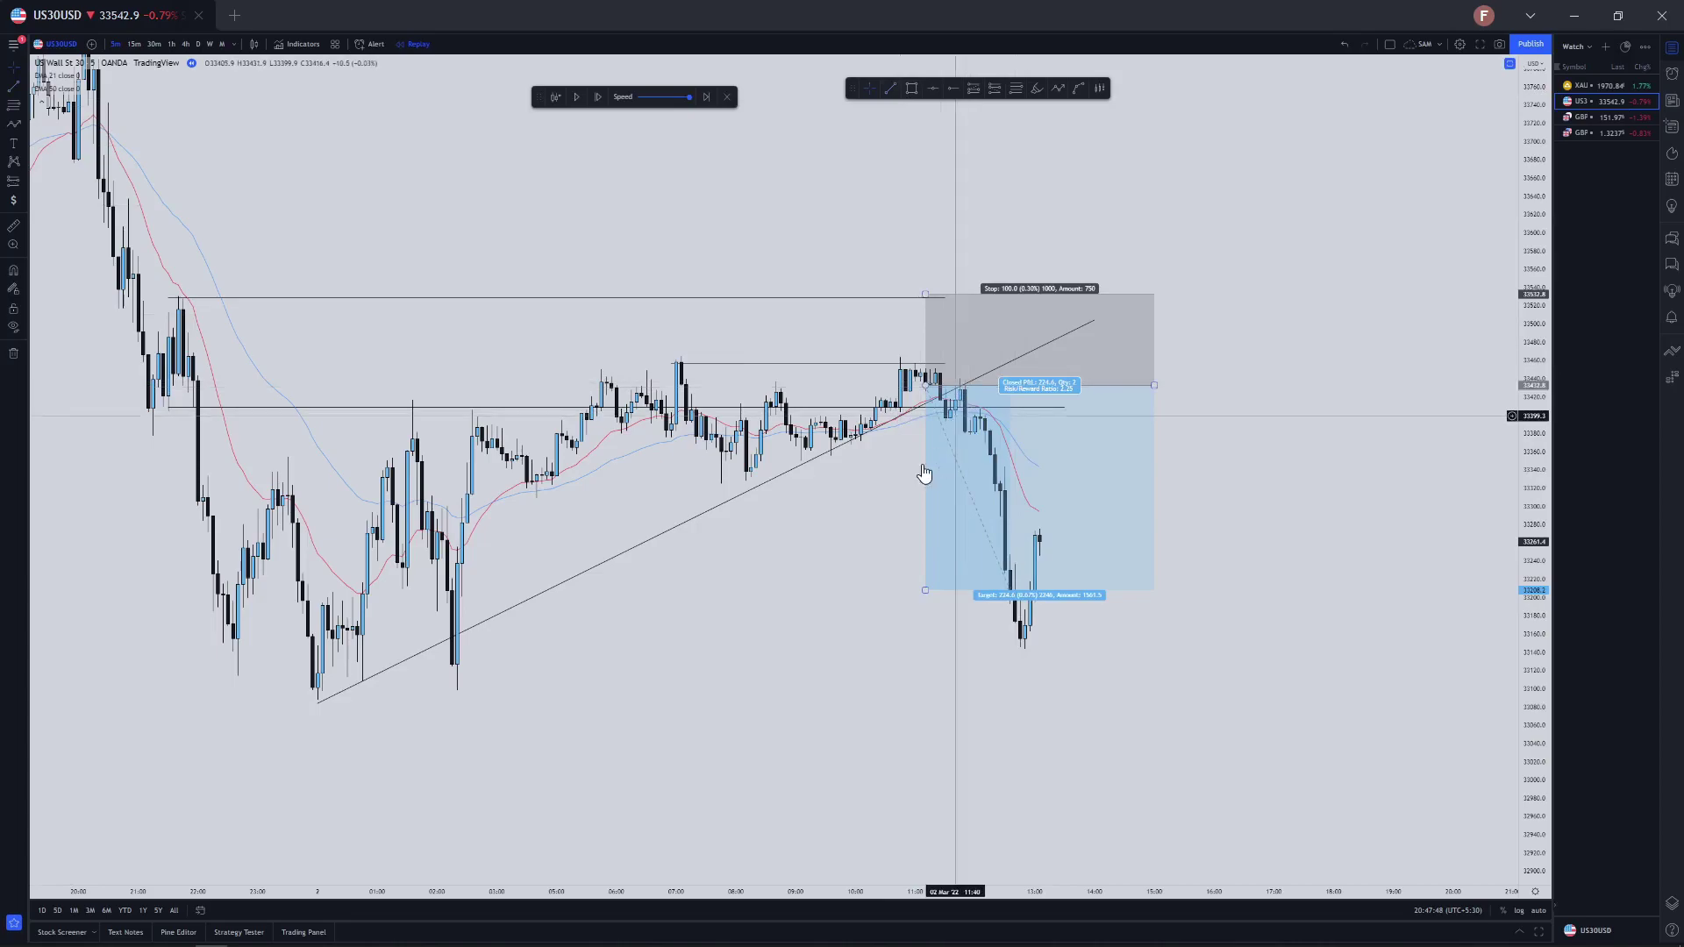
{"action": "left_click", "coordinate": [1059, 88]}
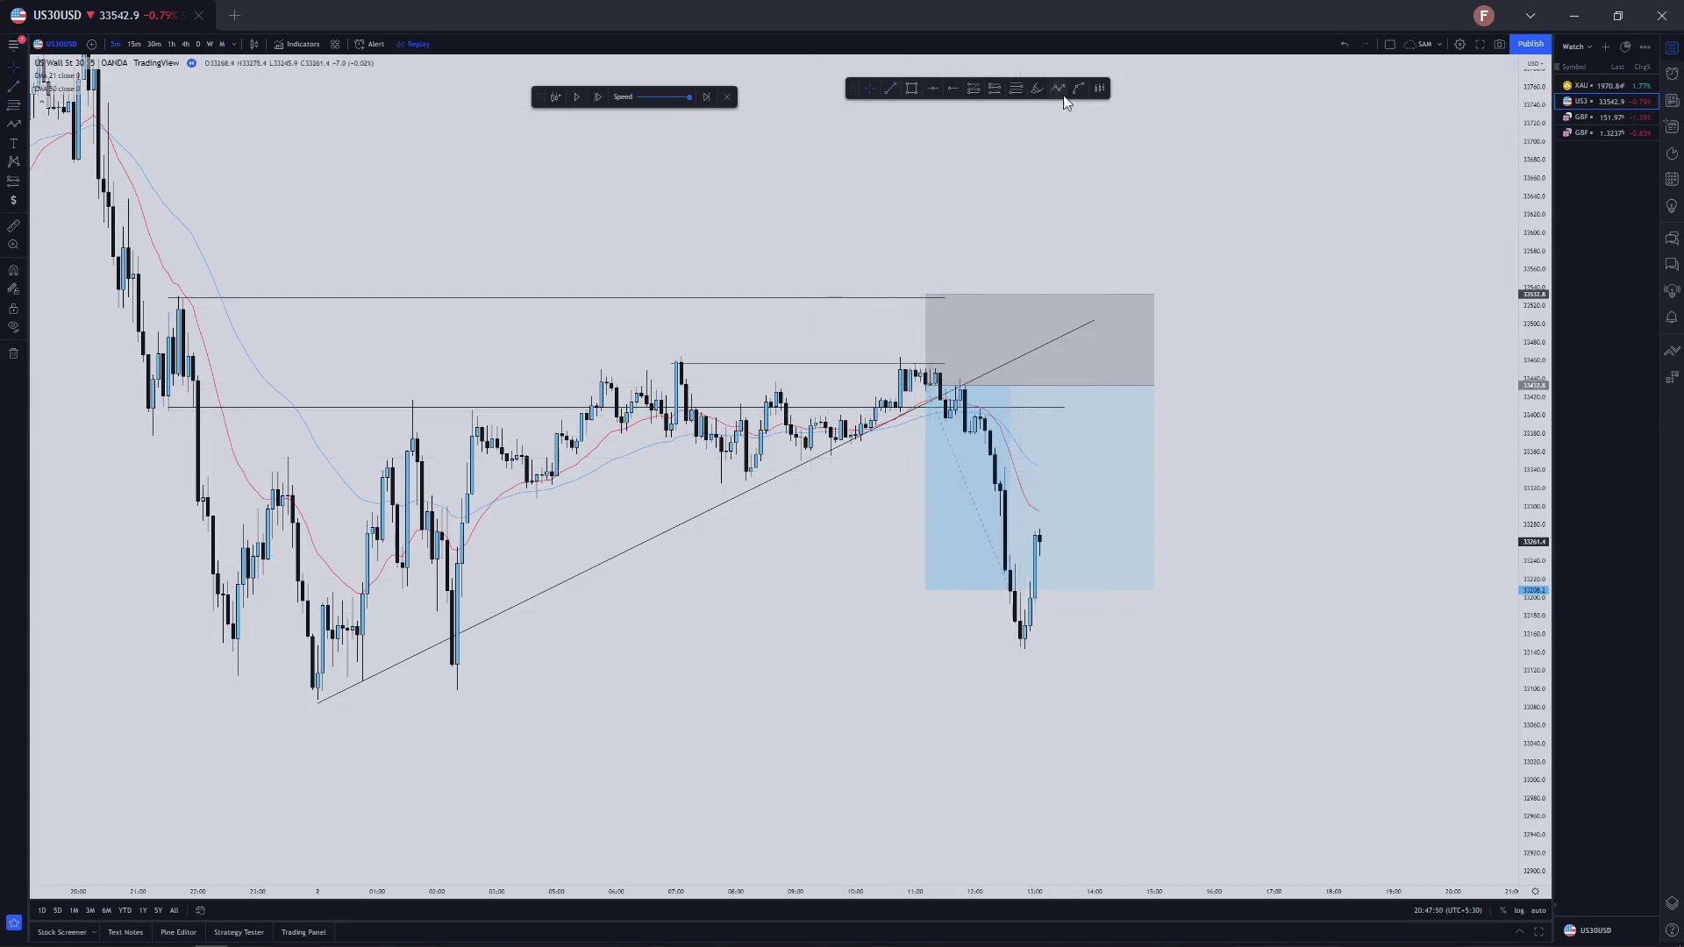
{"action": "left_click", "coordinate": [1070, 205]}
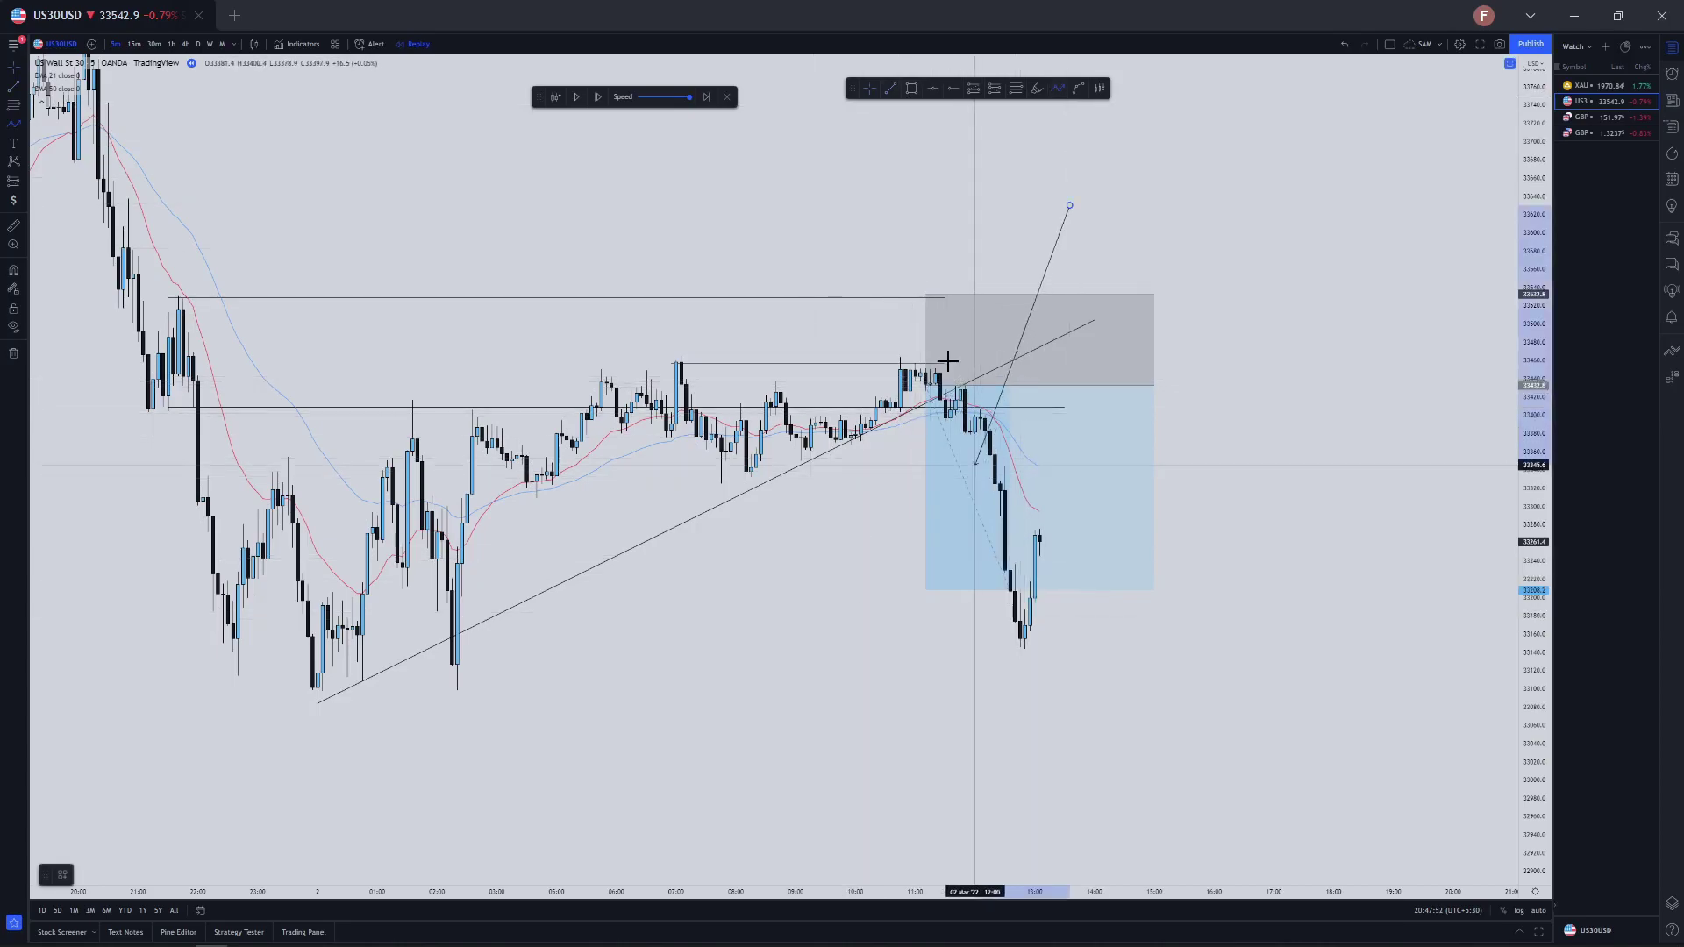
{"action": "key", "text": "Escape"}
Remove all drawings from the US30USD chart and switch it to the 1-hour timeframe
{"action": "scroll", "coordinate": [860, 635], "scroll_direction": "down", "scroll_amount": 3}
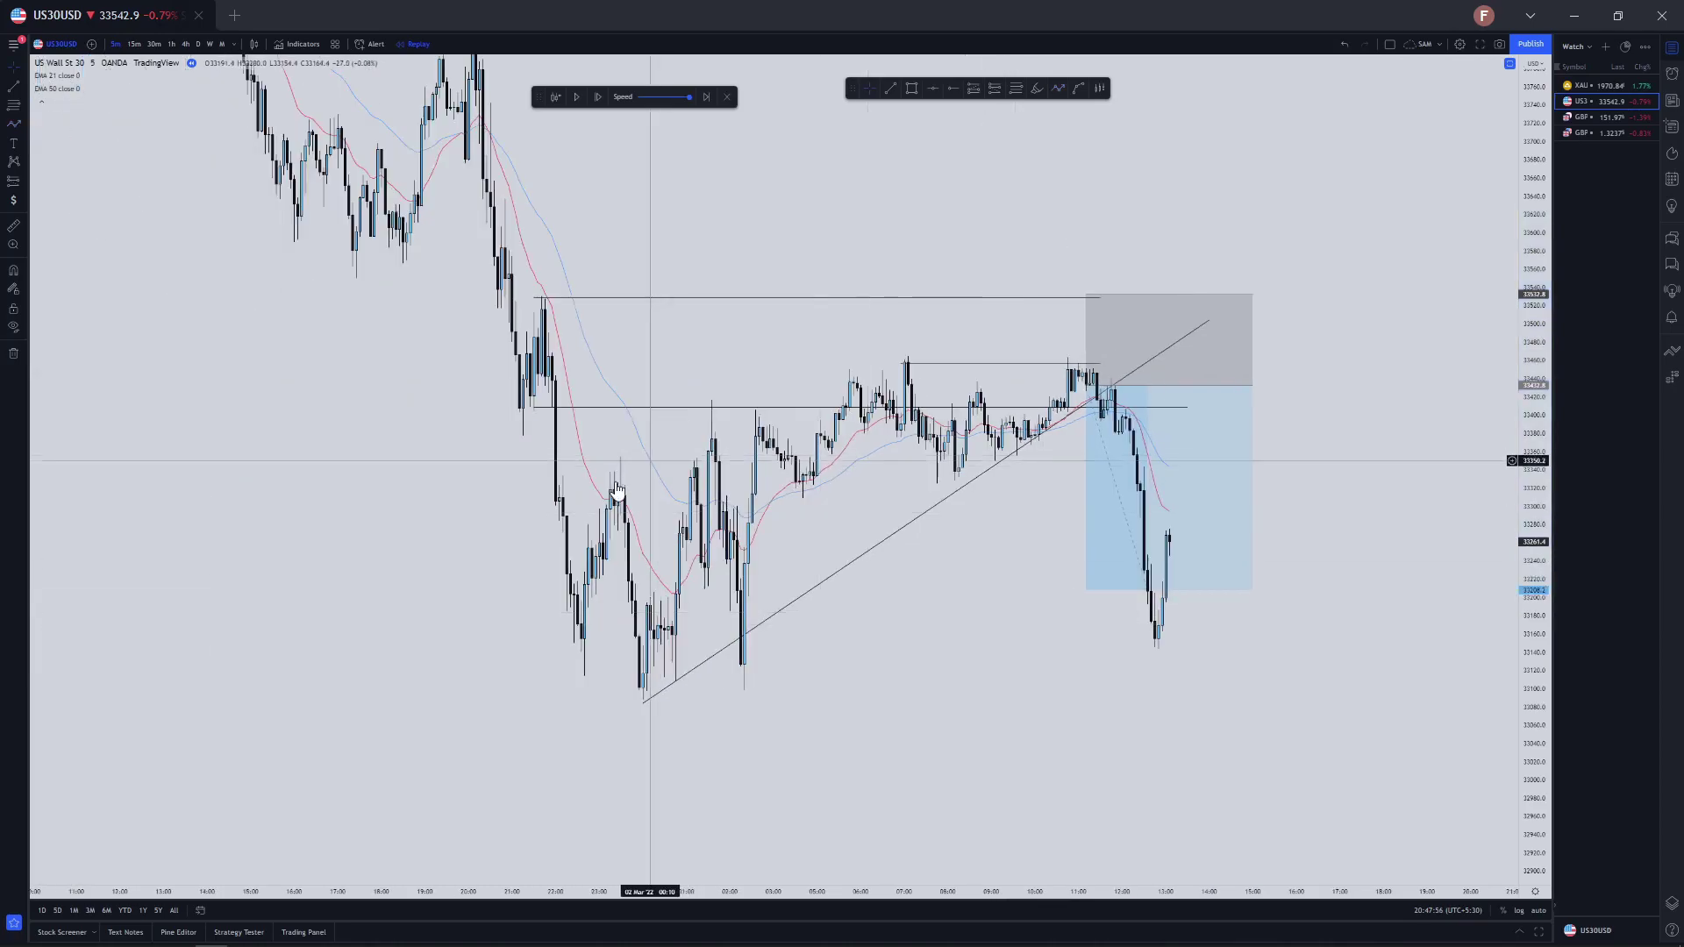
{"action": "left_click_drag", "start_coordinate": [431, 621], "coordinate": [406, 665]}
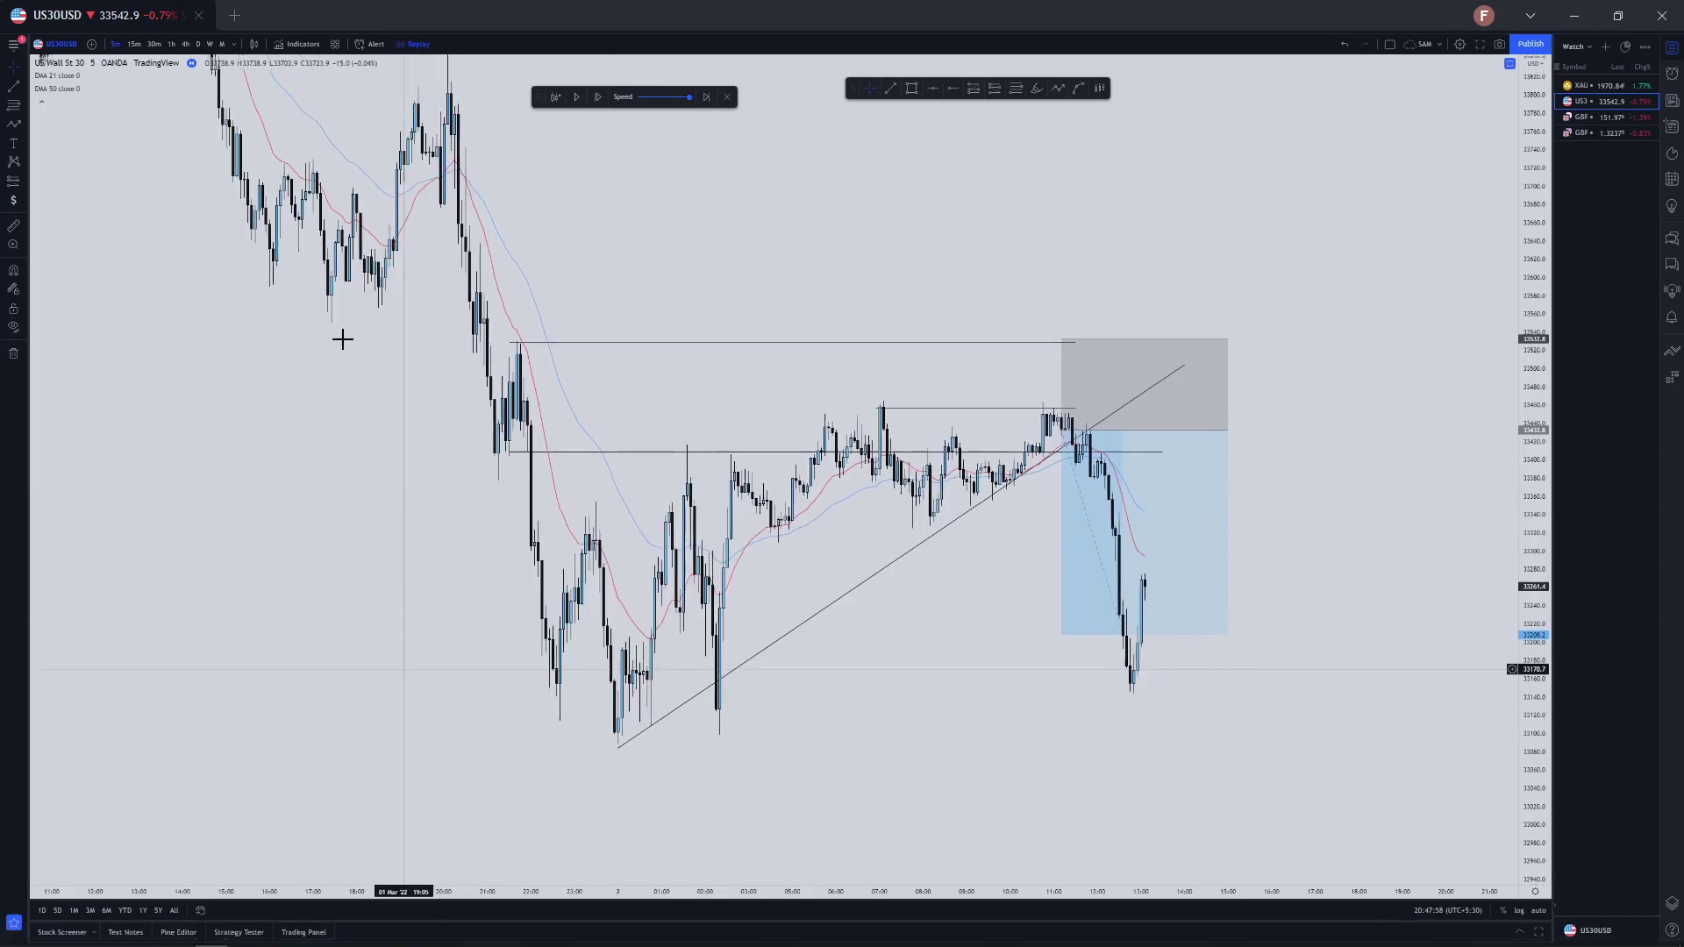
{"action": "right_click", "coordinate": [810, 226]}
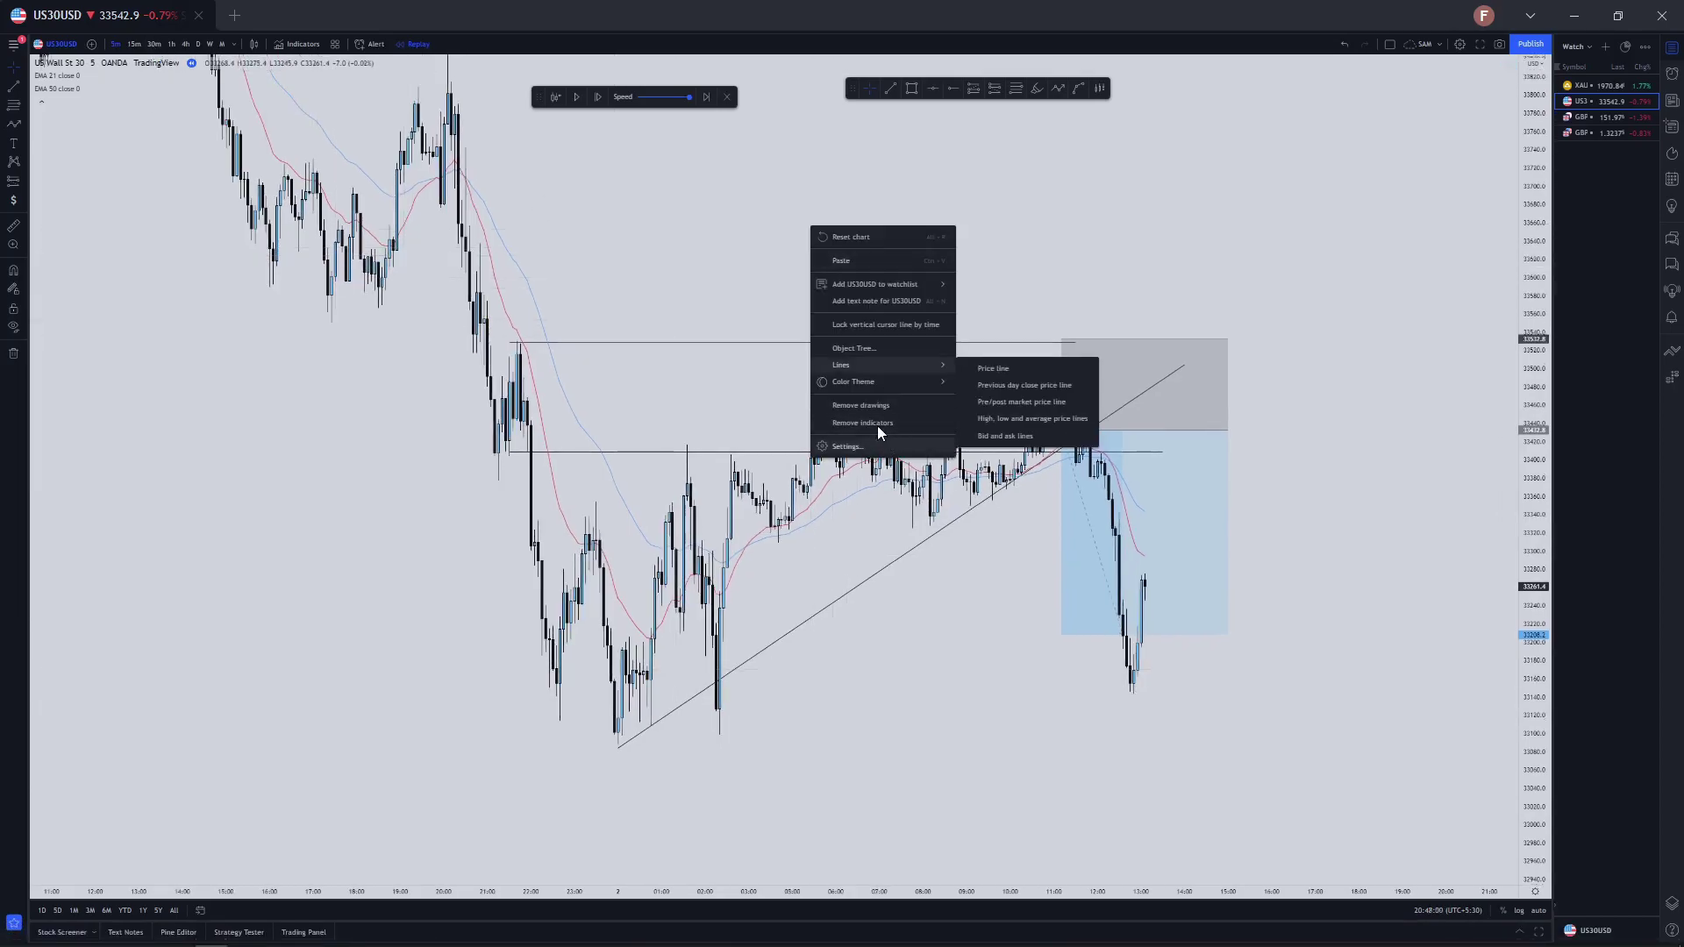
{"action": "left_click", "coordinate": [877, 425]}
{"action": "left_click", "coordinate": [172, 44]}
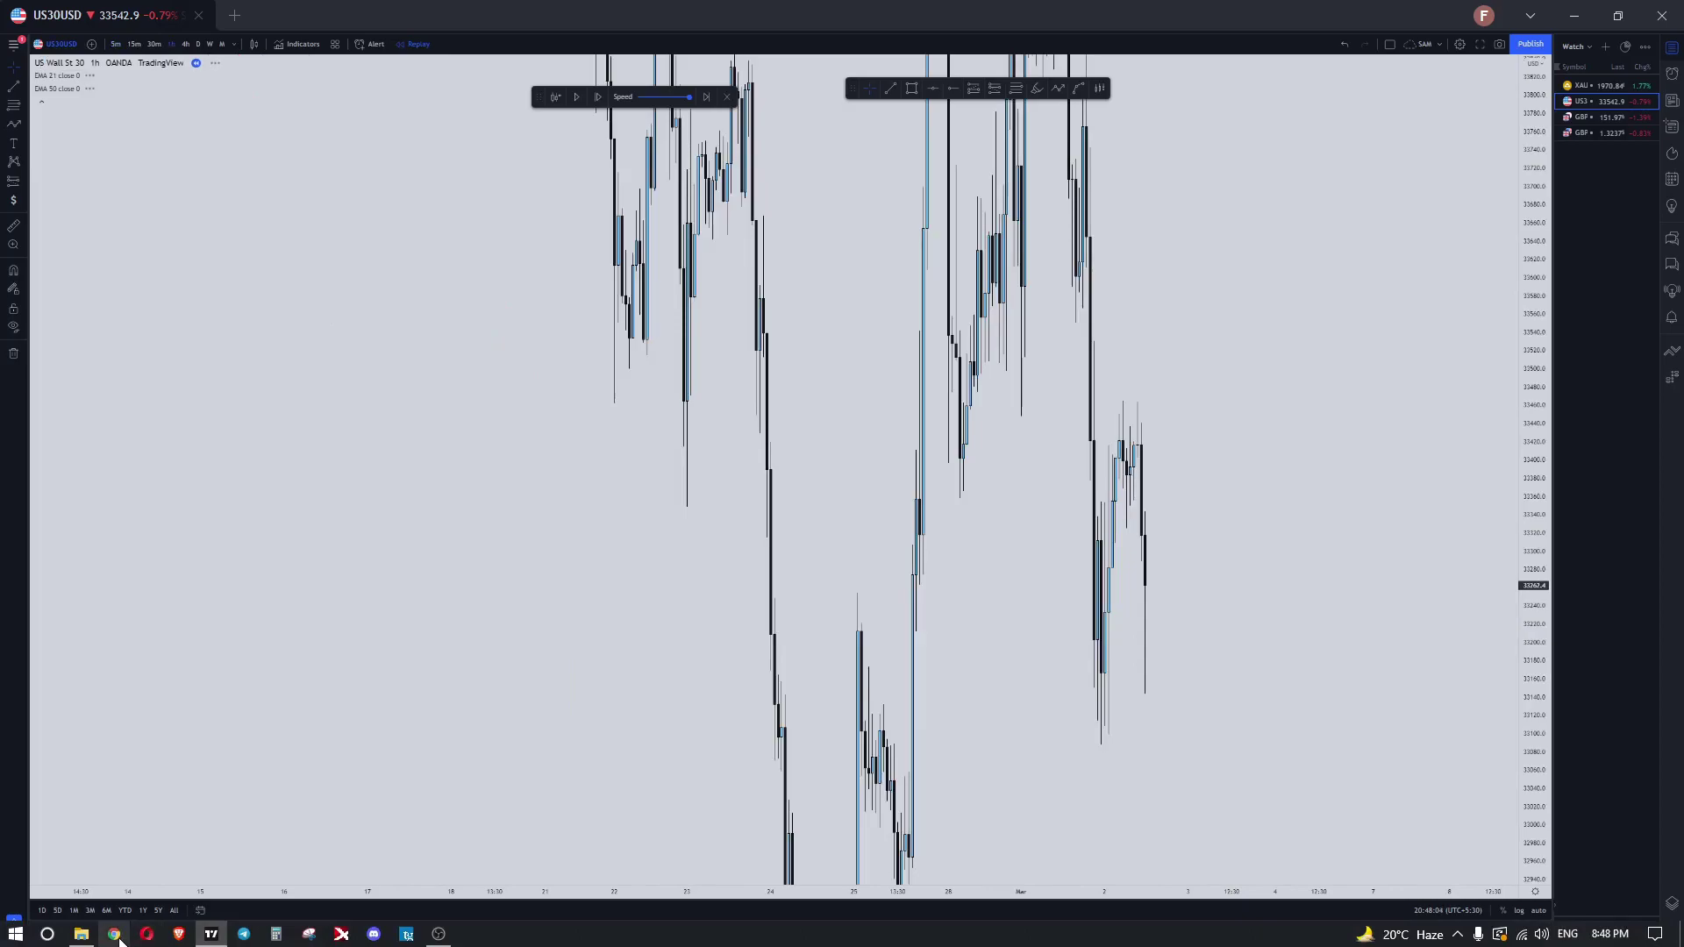
Switch to Chrome, open Google Sheets in place of the YouTube tab, and open the 20K LIVE spreadsheet
{"action": "left_click", "coordinate": [118, 937]}
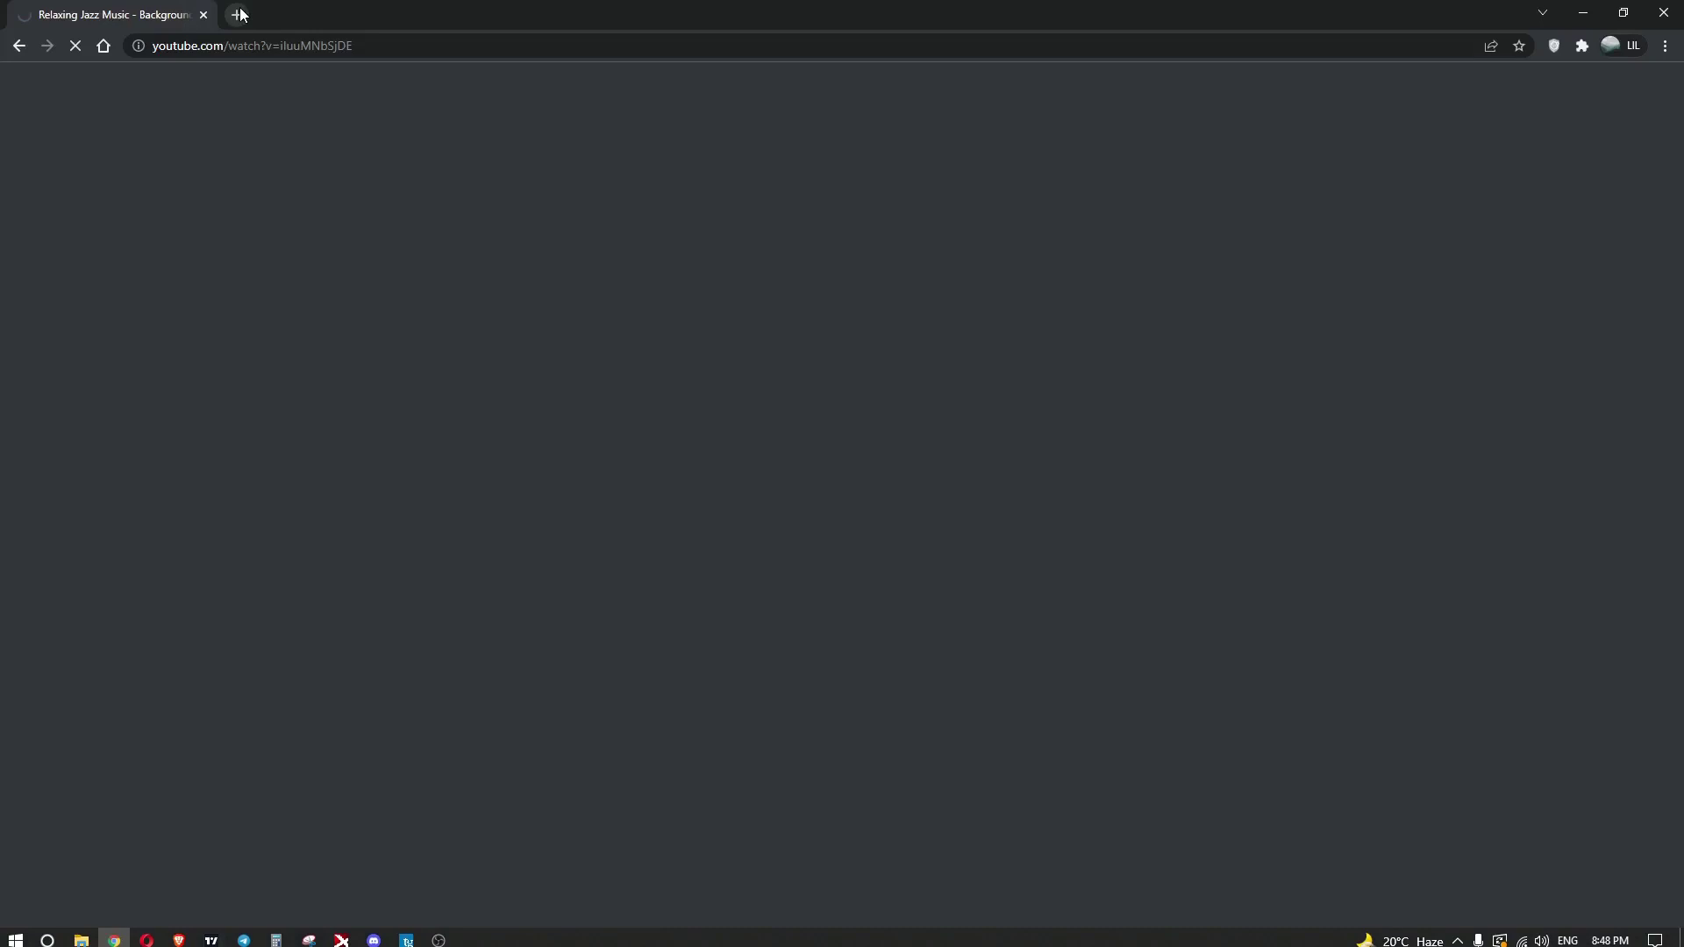
{"action": "left_click", "coordinate": [238, 15]}
{"action": "left_click", "coordinate": [121, 78]}
{"action": "left_click", "coordinate": [204, 15]}
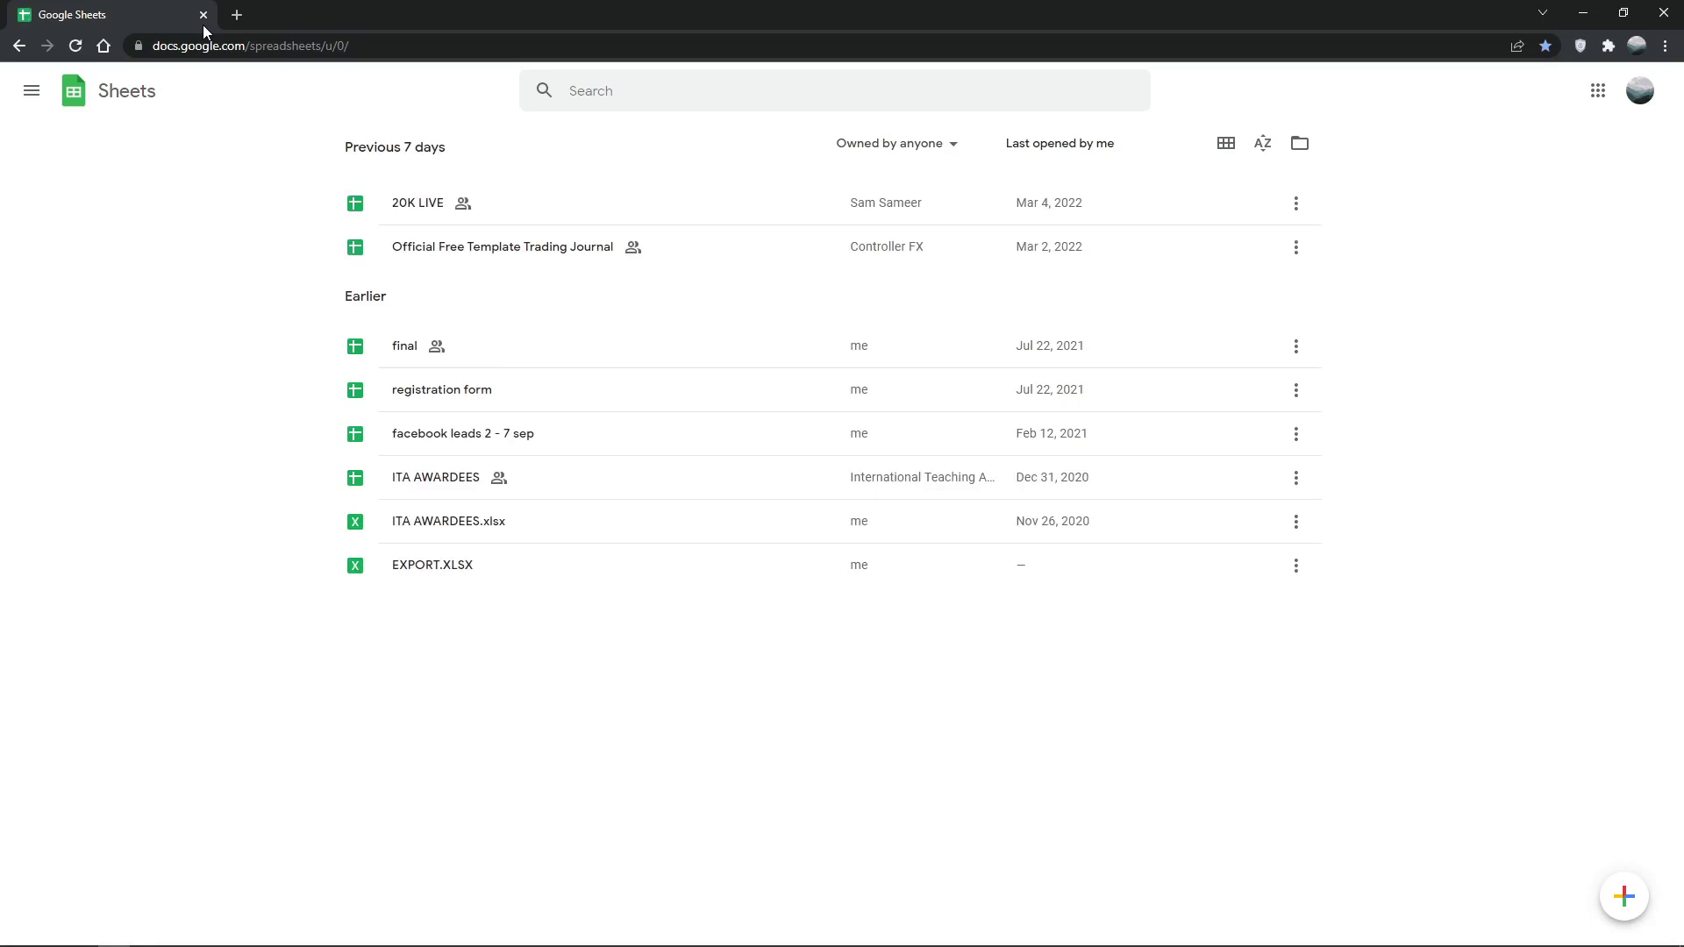
{"action": "left_click", "coordinate": [715, 200]}
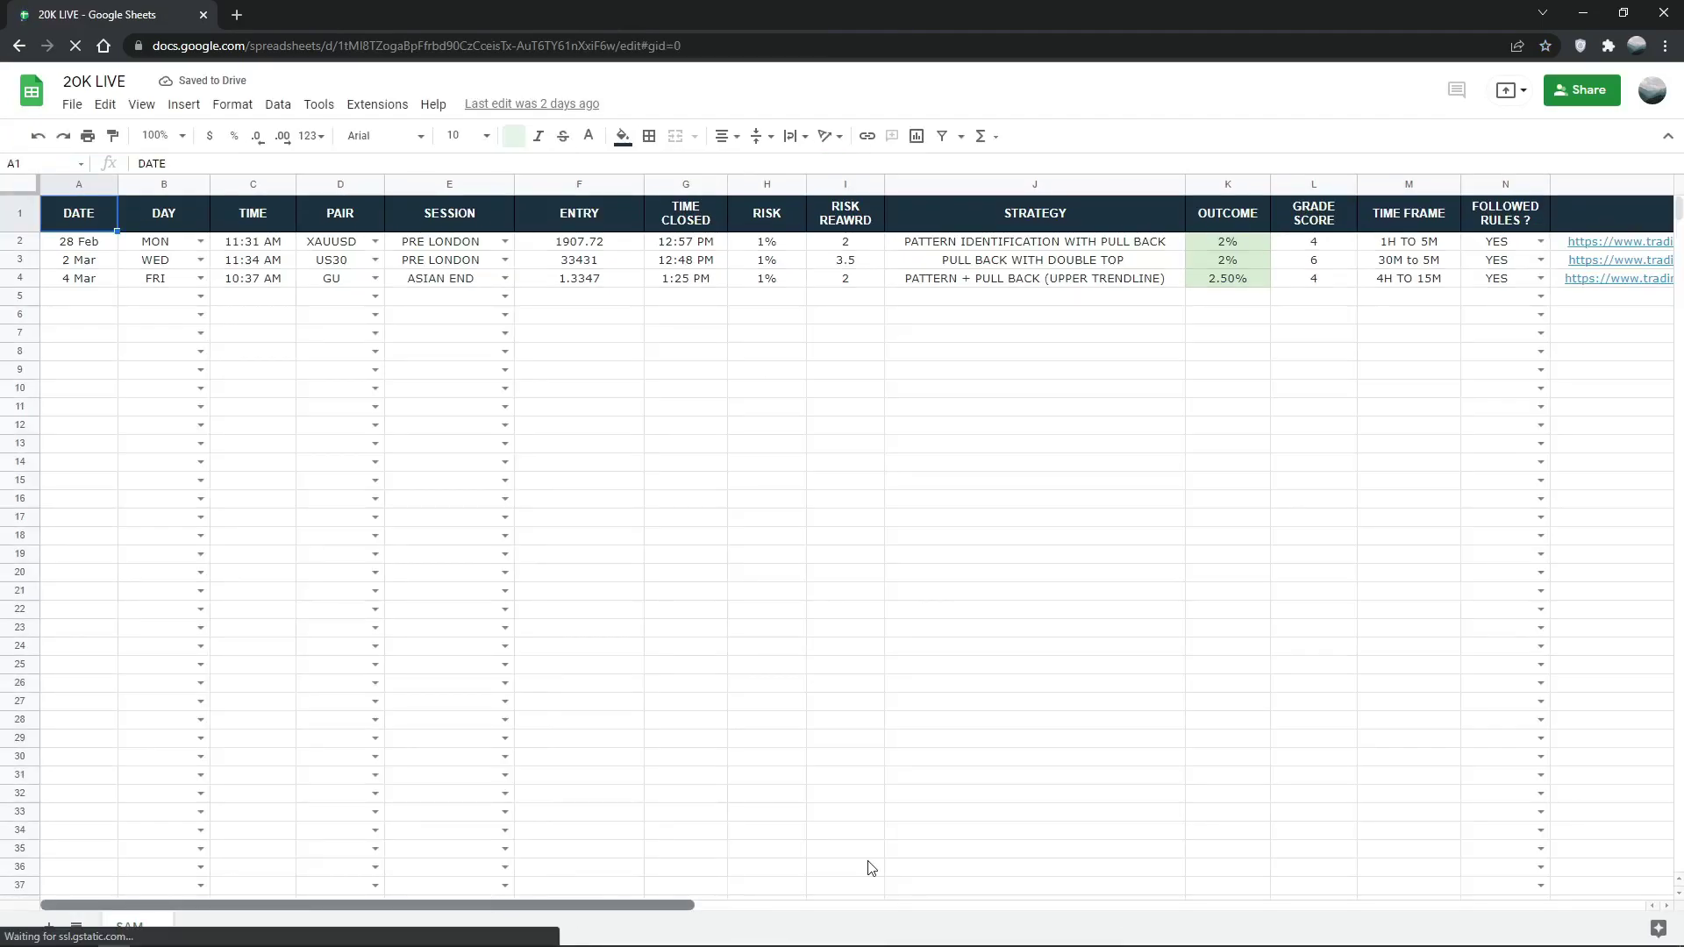
Examine the grade scores of the first two trades and the entry, exit and HTF link columns in the journal
{"action": "scroll", "coordinate": [676, 886], "scroll_direction": "right", "scroll_amount": 5}
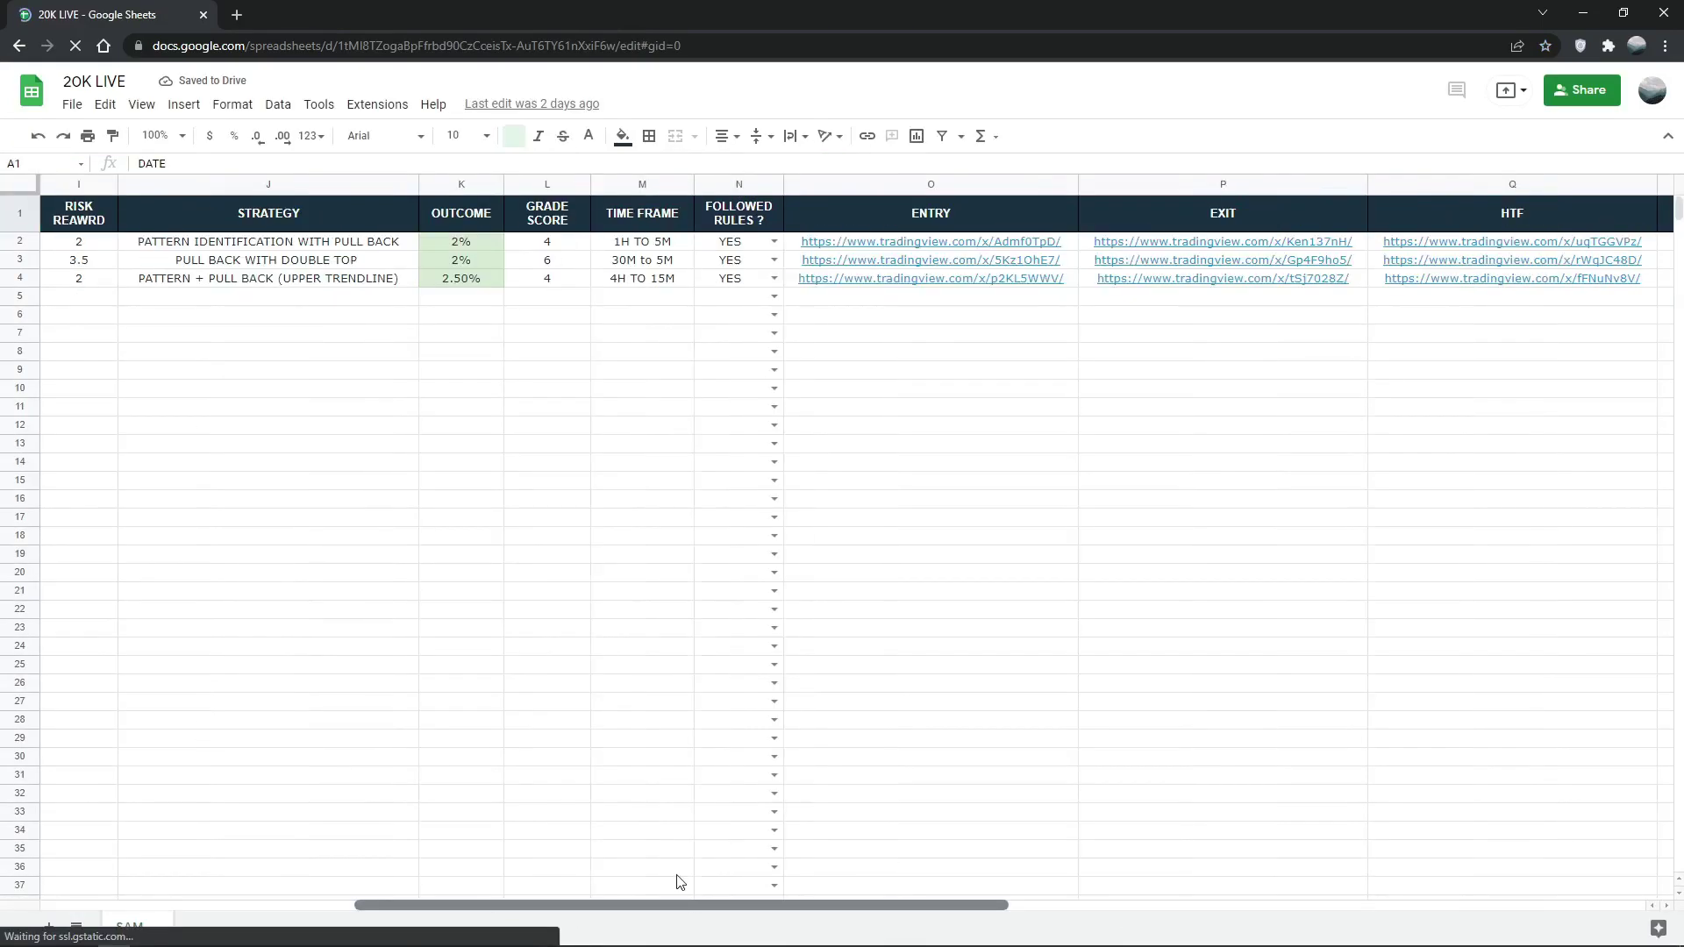
{"action": "left_click", "coordinate": [569, 248]}
{"action": "left_click", "coordinate": [1619, 261]}
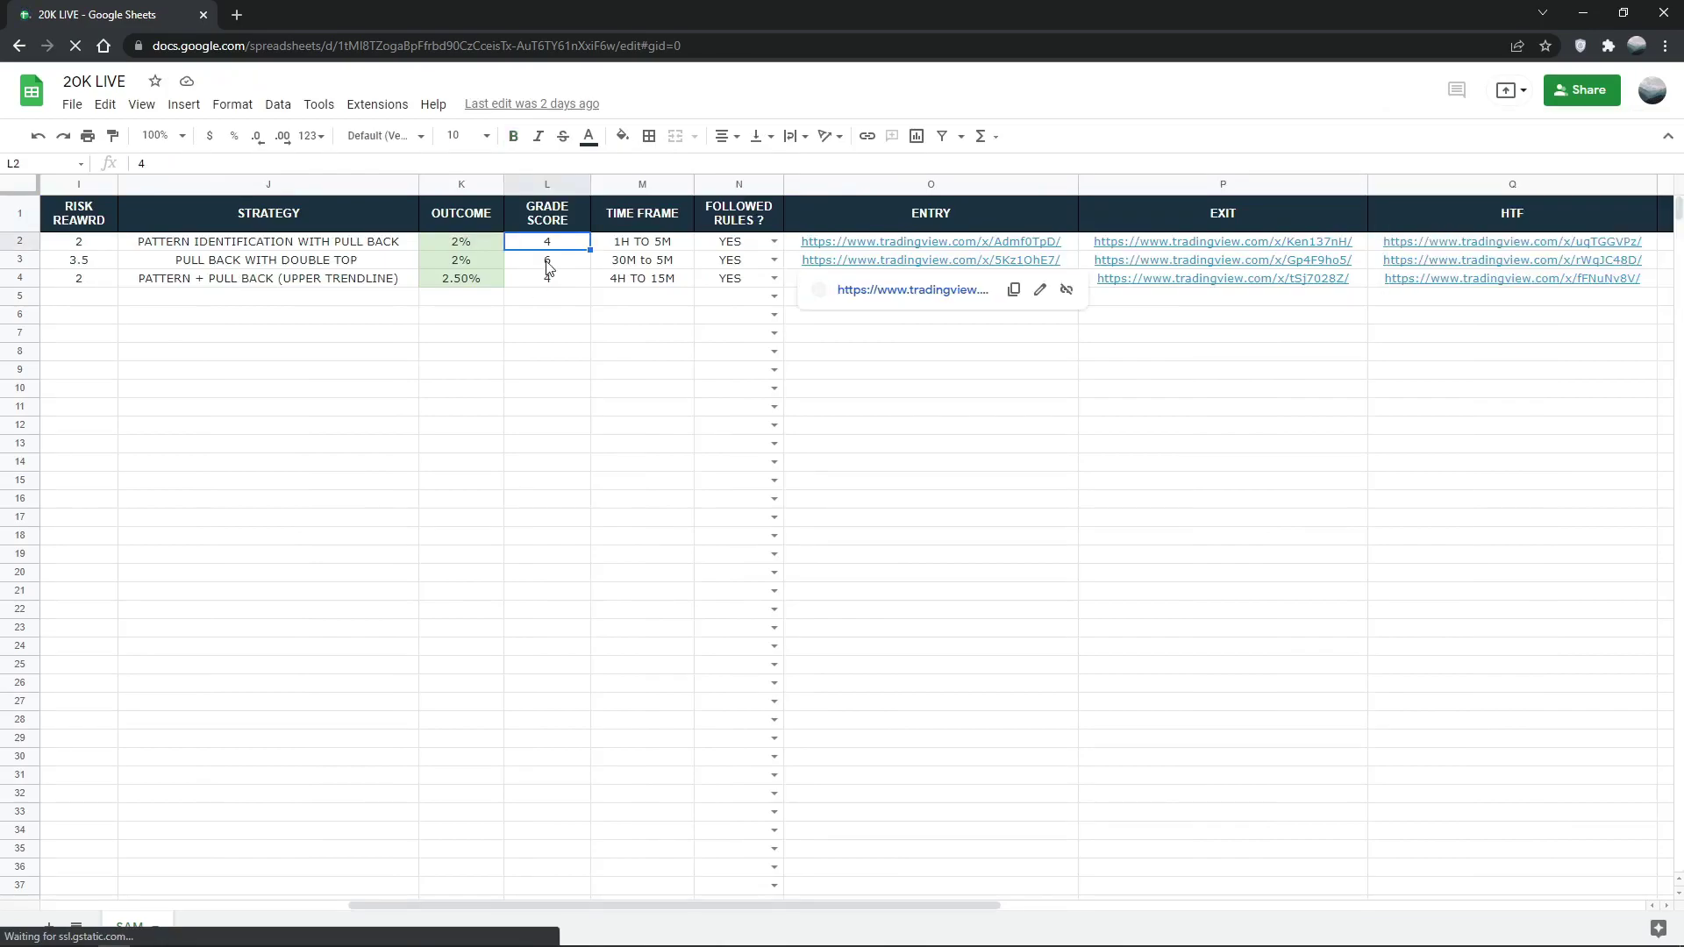
{"action": "left_click", "coordinate": [546, 264]}
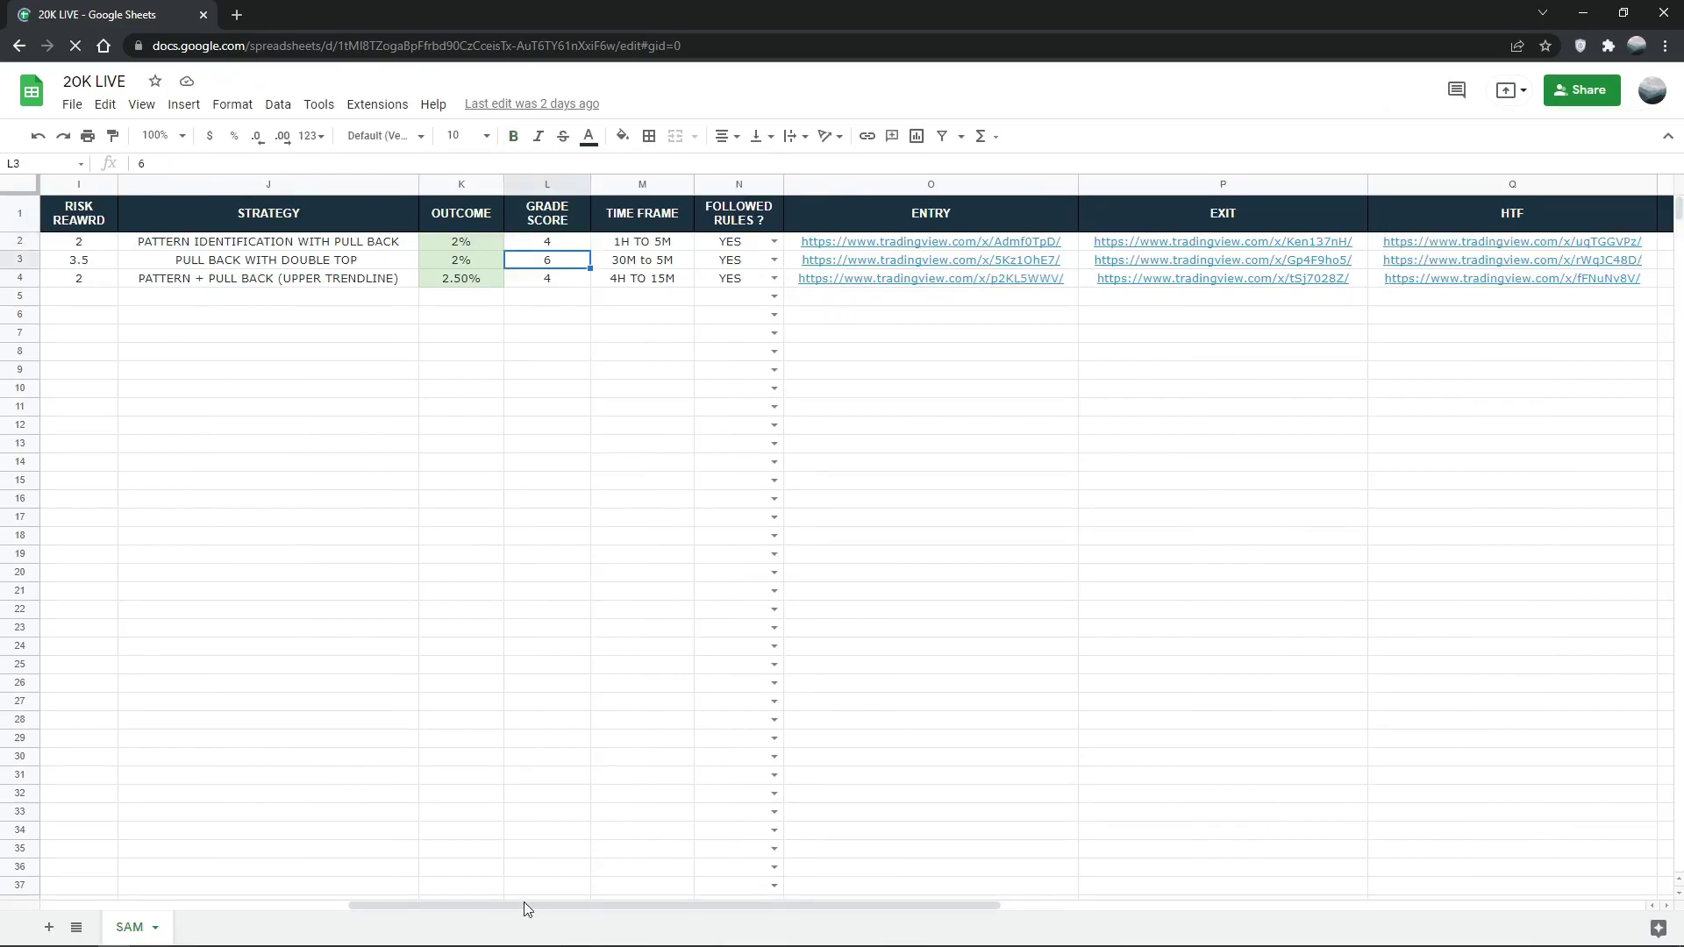
{"action": "left_click_drag", "start_coordinate": [524, 906], "coordinate": [650, 901]}
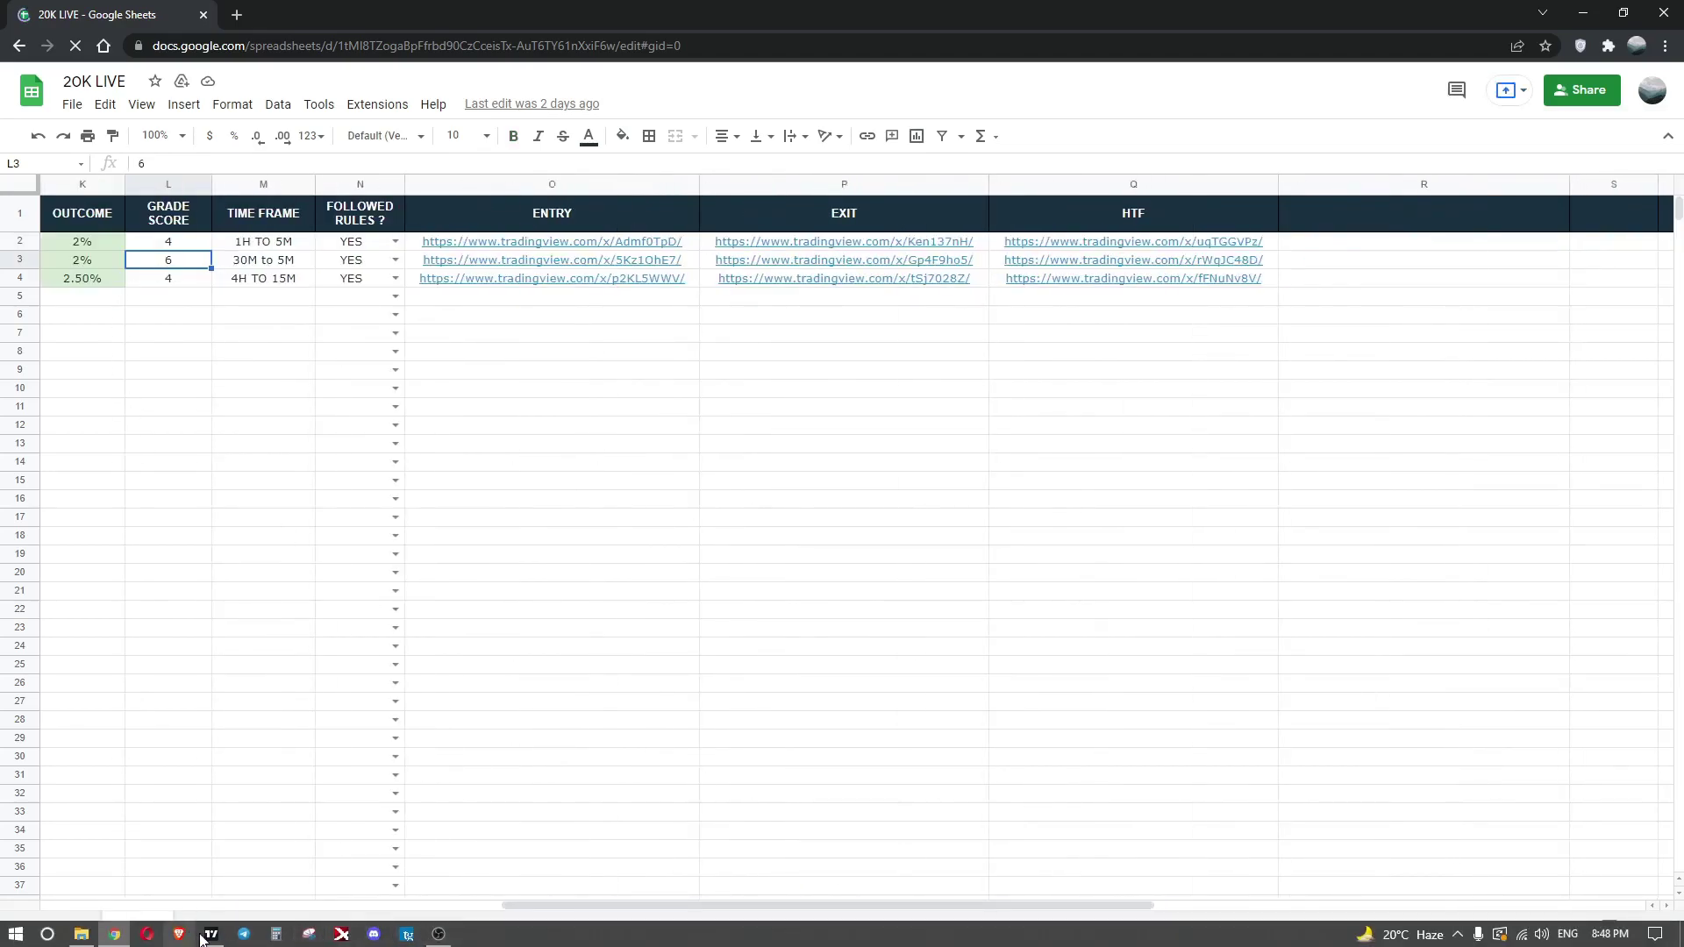
Switch to TradingView and draw a rectangle zone on the 1-hour US30USD chart between about 33,410 and 33,480, extending past the latest candles
{"action": "left_click", "coordinate": [201, 937]}
{"action": "scroll", "coordinate": [1128, 553], "scroll_direction": "up", "scroll_amount": 3}
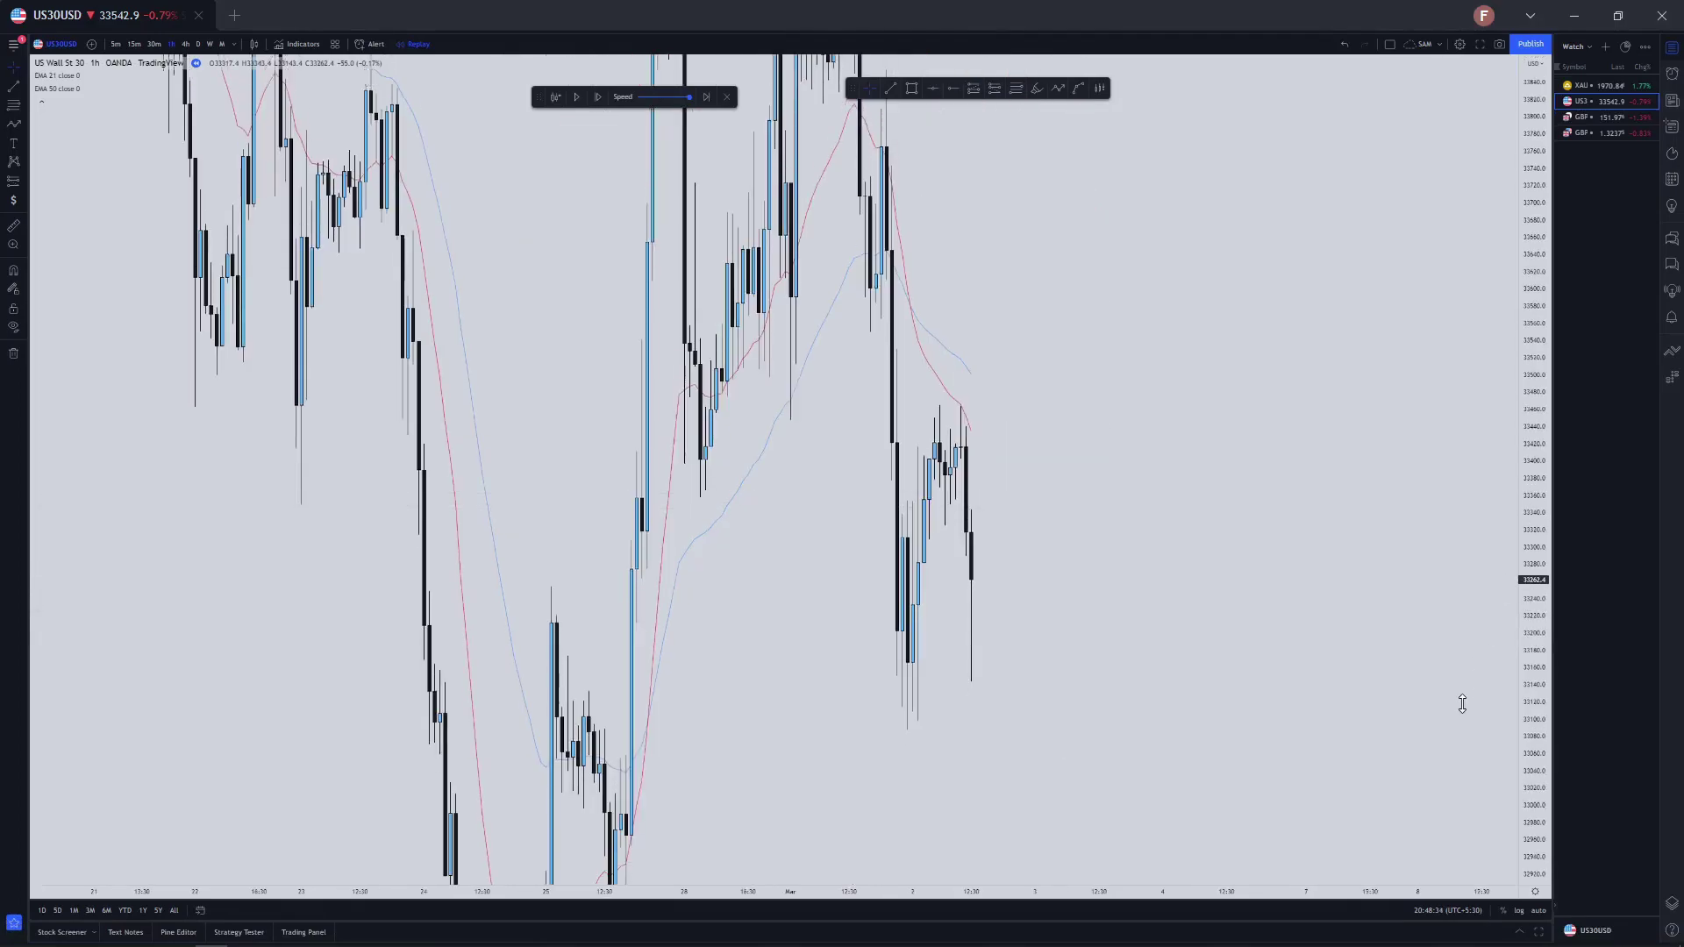
{"action": "scroll", "coordinate": [1439, 775], "scroll_direction": "down", "scroll_amount": 5}
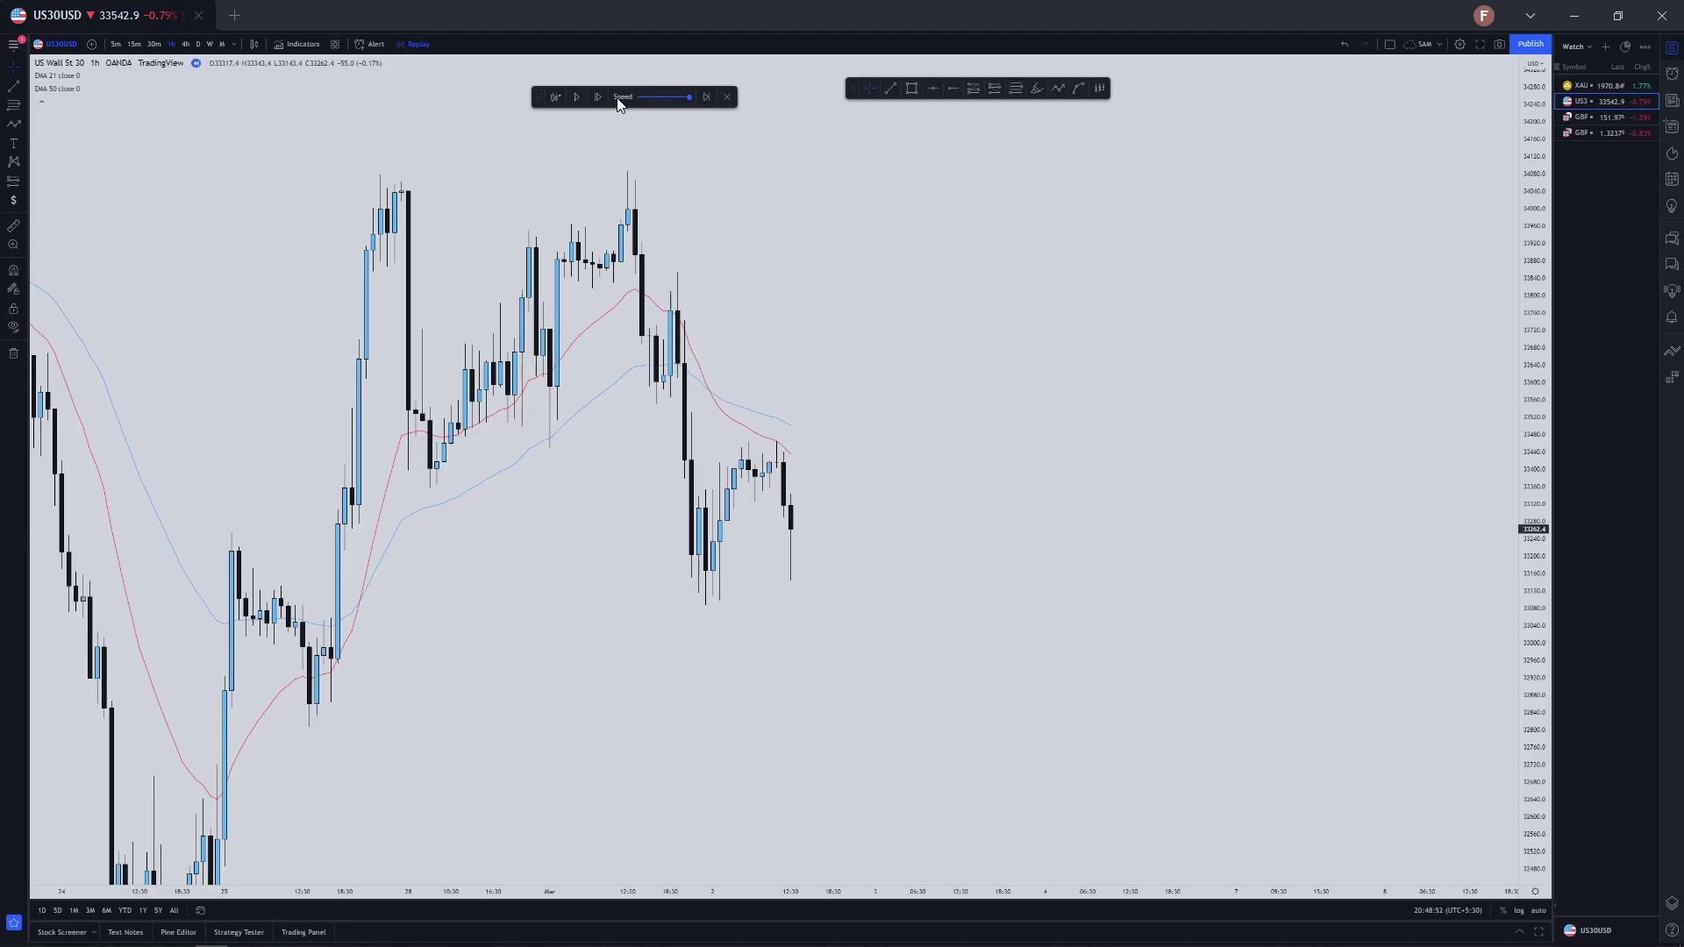
{"action": "scroll", "coordinate": [869, 227], "scroll_direction": "down", "scroll_amount": 1}
{"action": "left_click", "coordinate": [912, 89]}
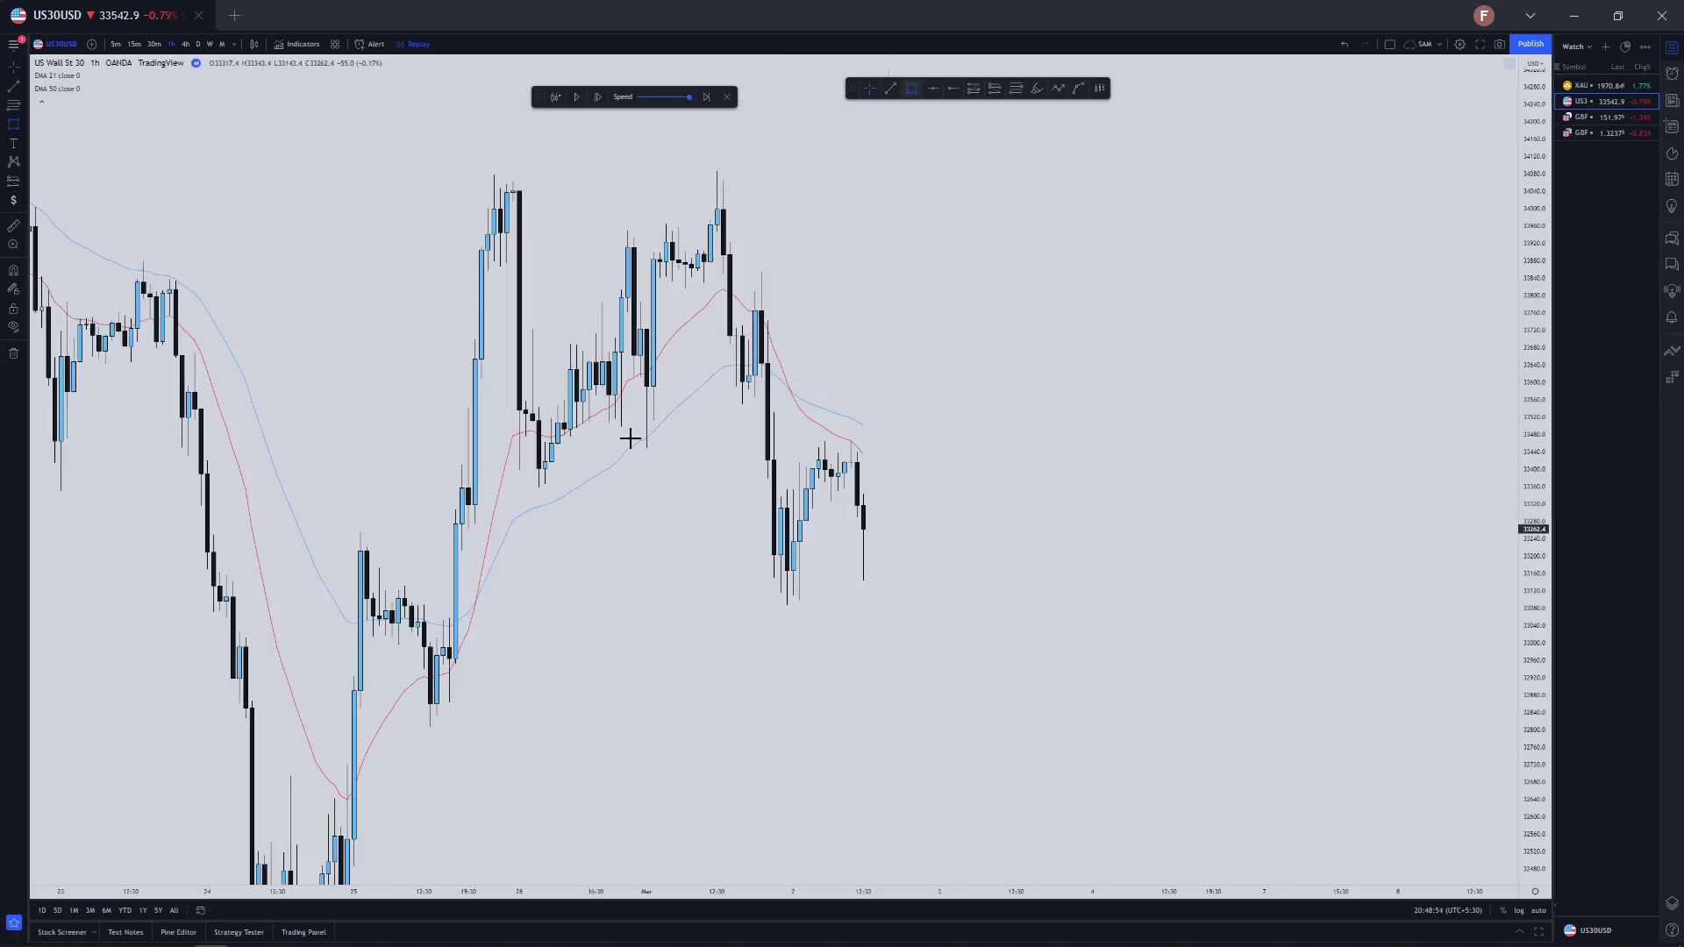
{"action": "scroll", "coordinate": [467, 455], "scroll_direction": "down", "scroll_amount": 3}
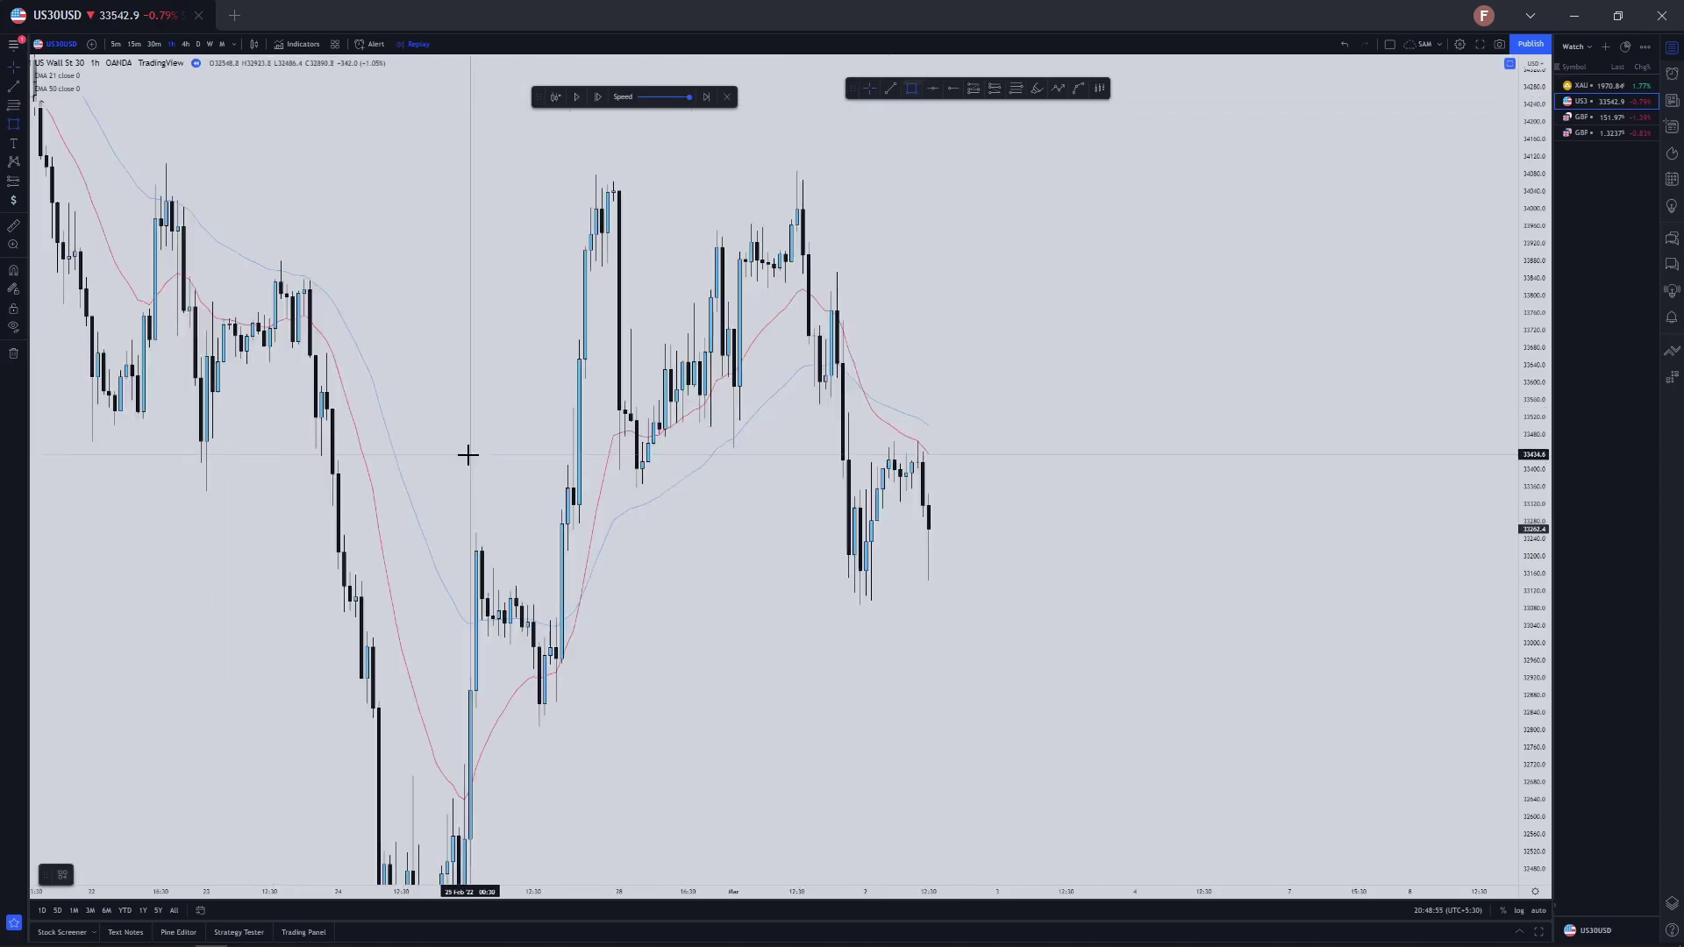
{"action": "left_click", "coordinate": [408, 434]}
{"action": "left_click", "coordinate": [1062, 466]}
{"action": "scroll", "coordinate": [868, 289], "scroll_direction": "up", "scroll_amount": 1}
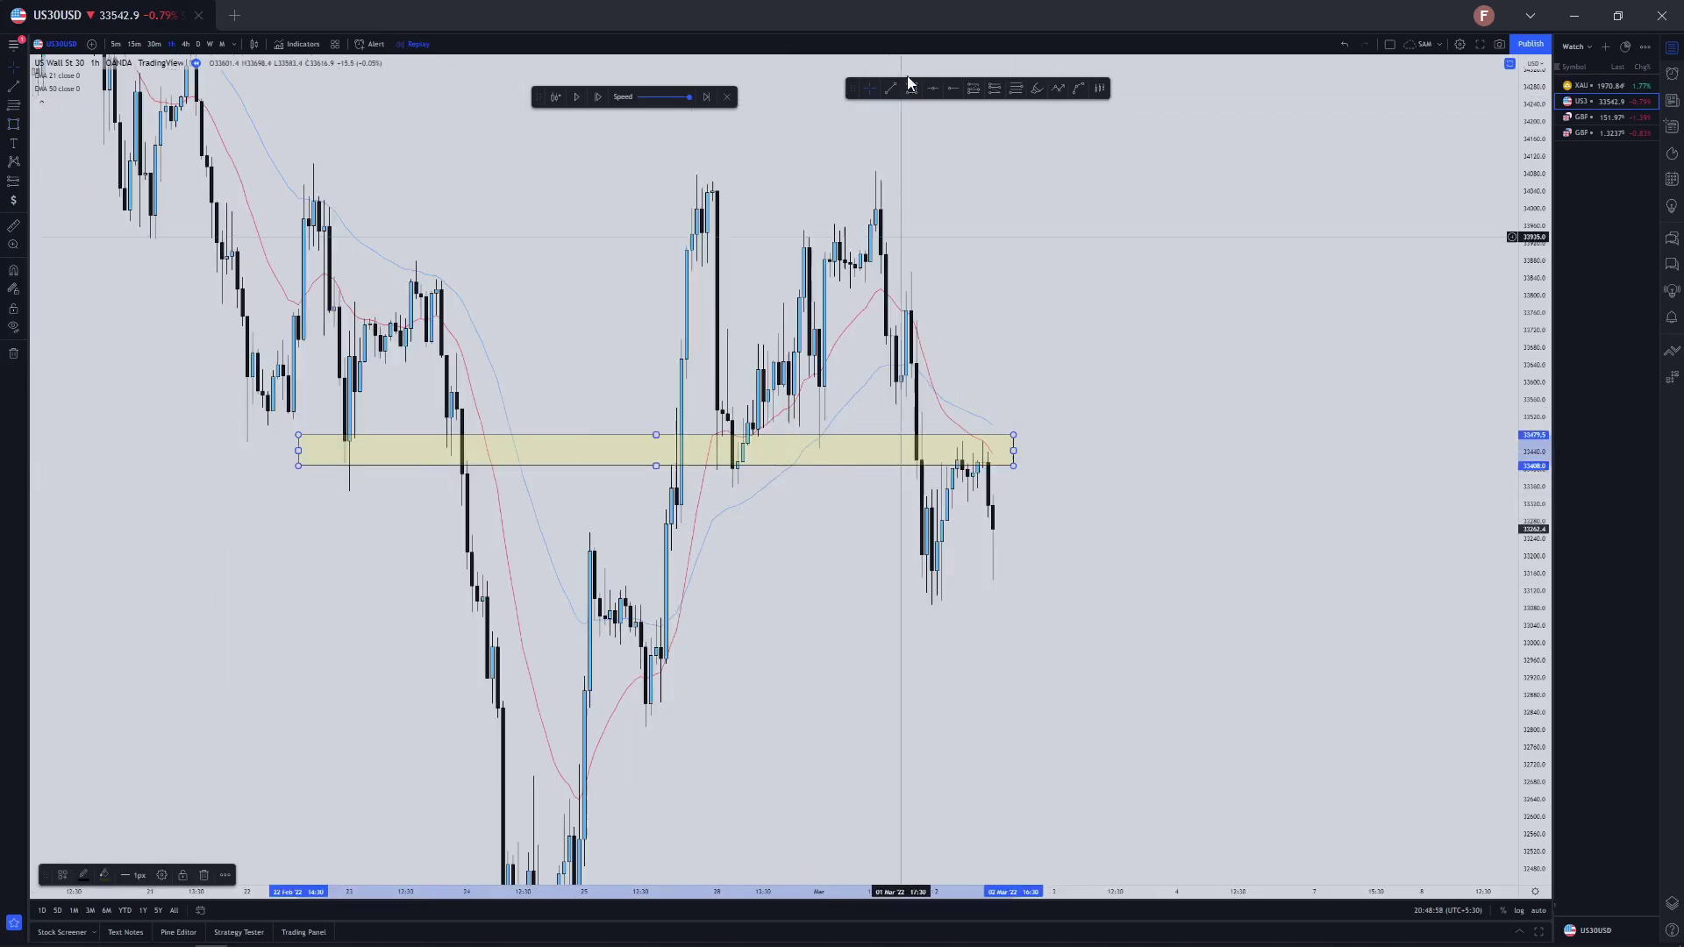
{"action": "scroll", "coordinate": [842, 123], "scroll_direction": "up", "scroll_amount": 1}
{"action": "left_click", "coordinate": [801, 580]}
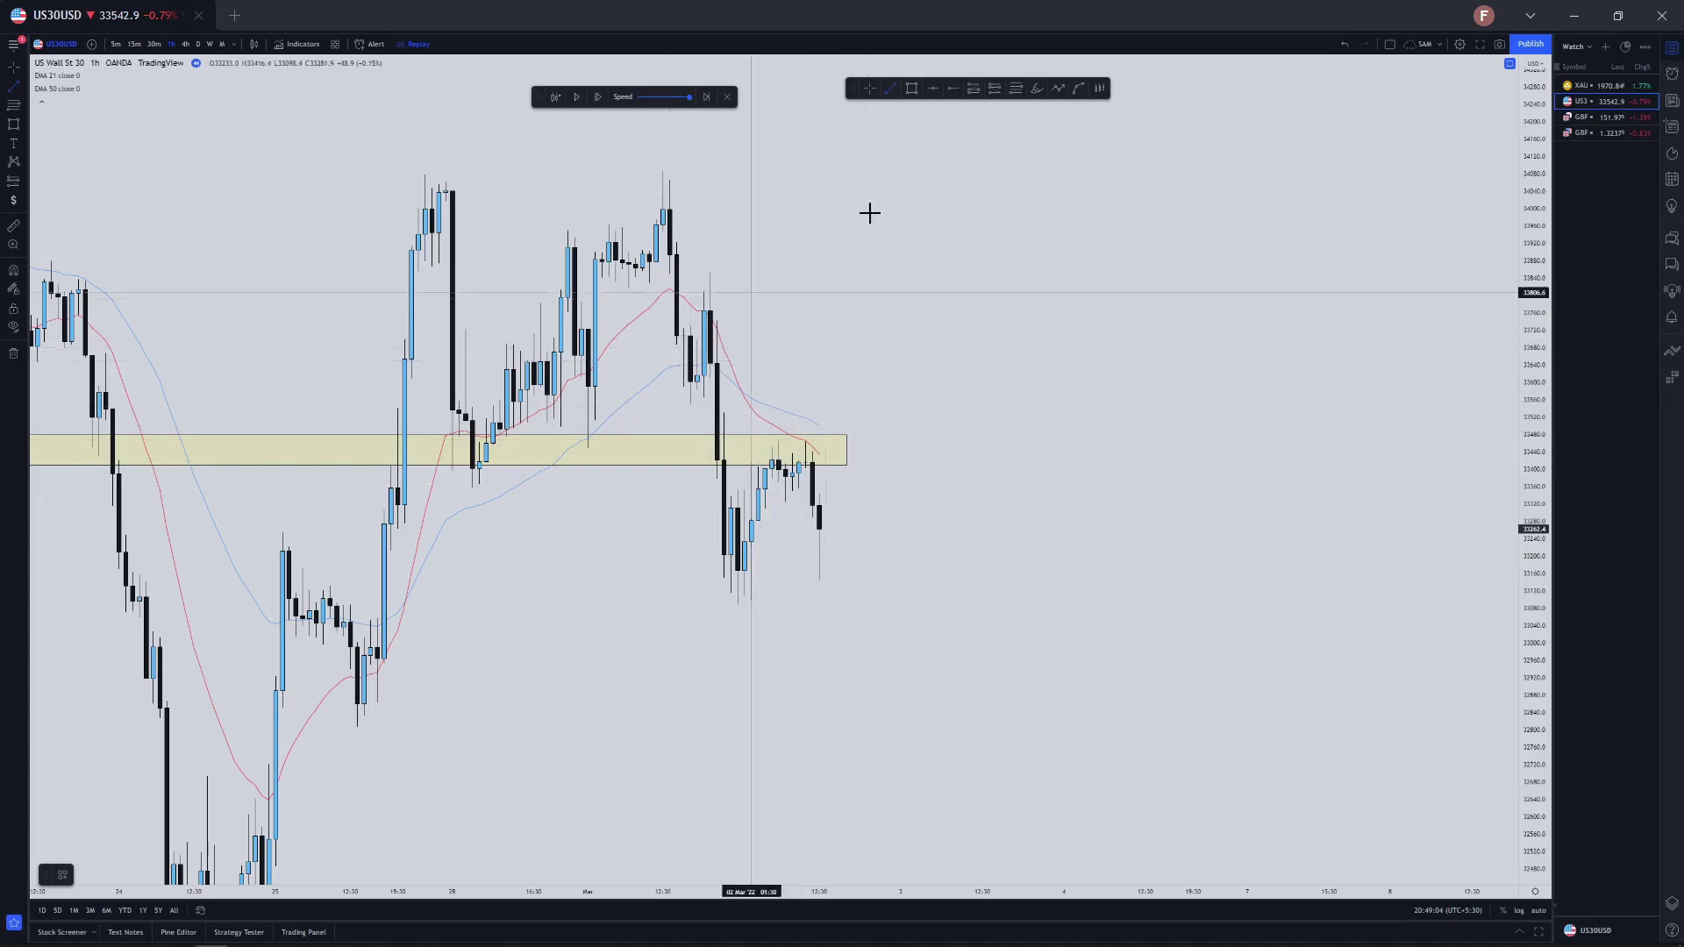
{"action": "left_click", "coordinate": [1016, 88]}
{"action": "left_click", "coordinate": [712, 277]}
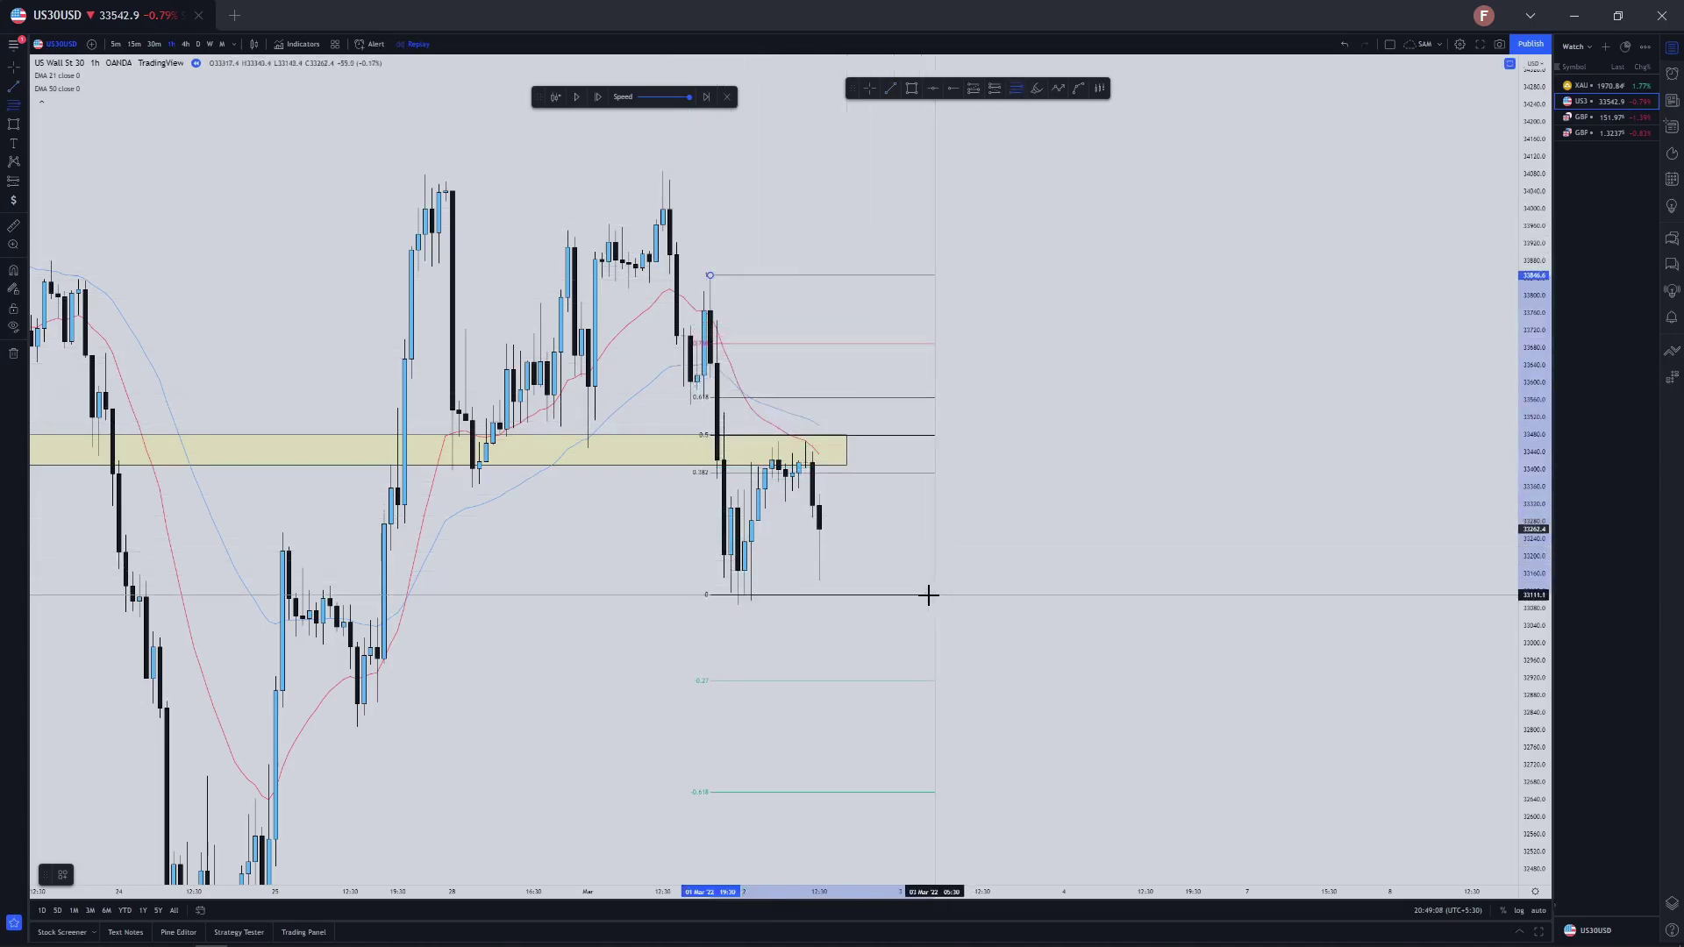
{"action": "key", "text": "Escape"}
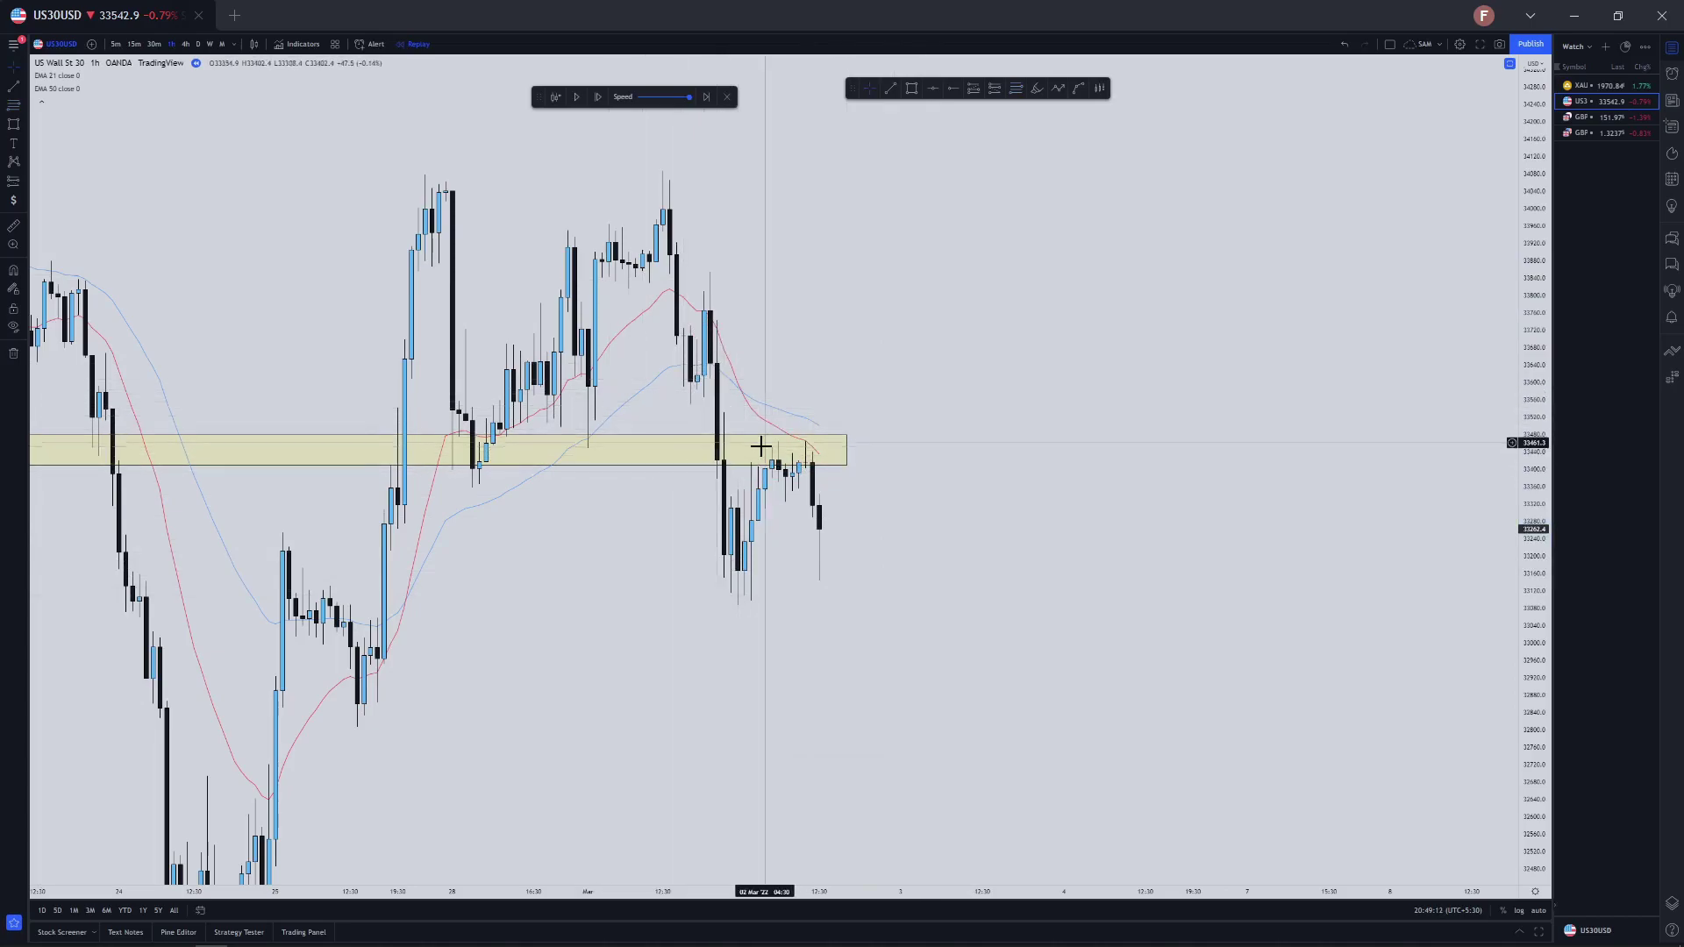
Switch to the 15-minute timeframe and draw an ascending trend line beneath the lows, from about 33,071 up to about 33,601
{"action": "left_click", "coordinate": [133, 44]}
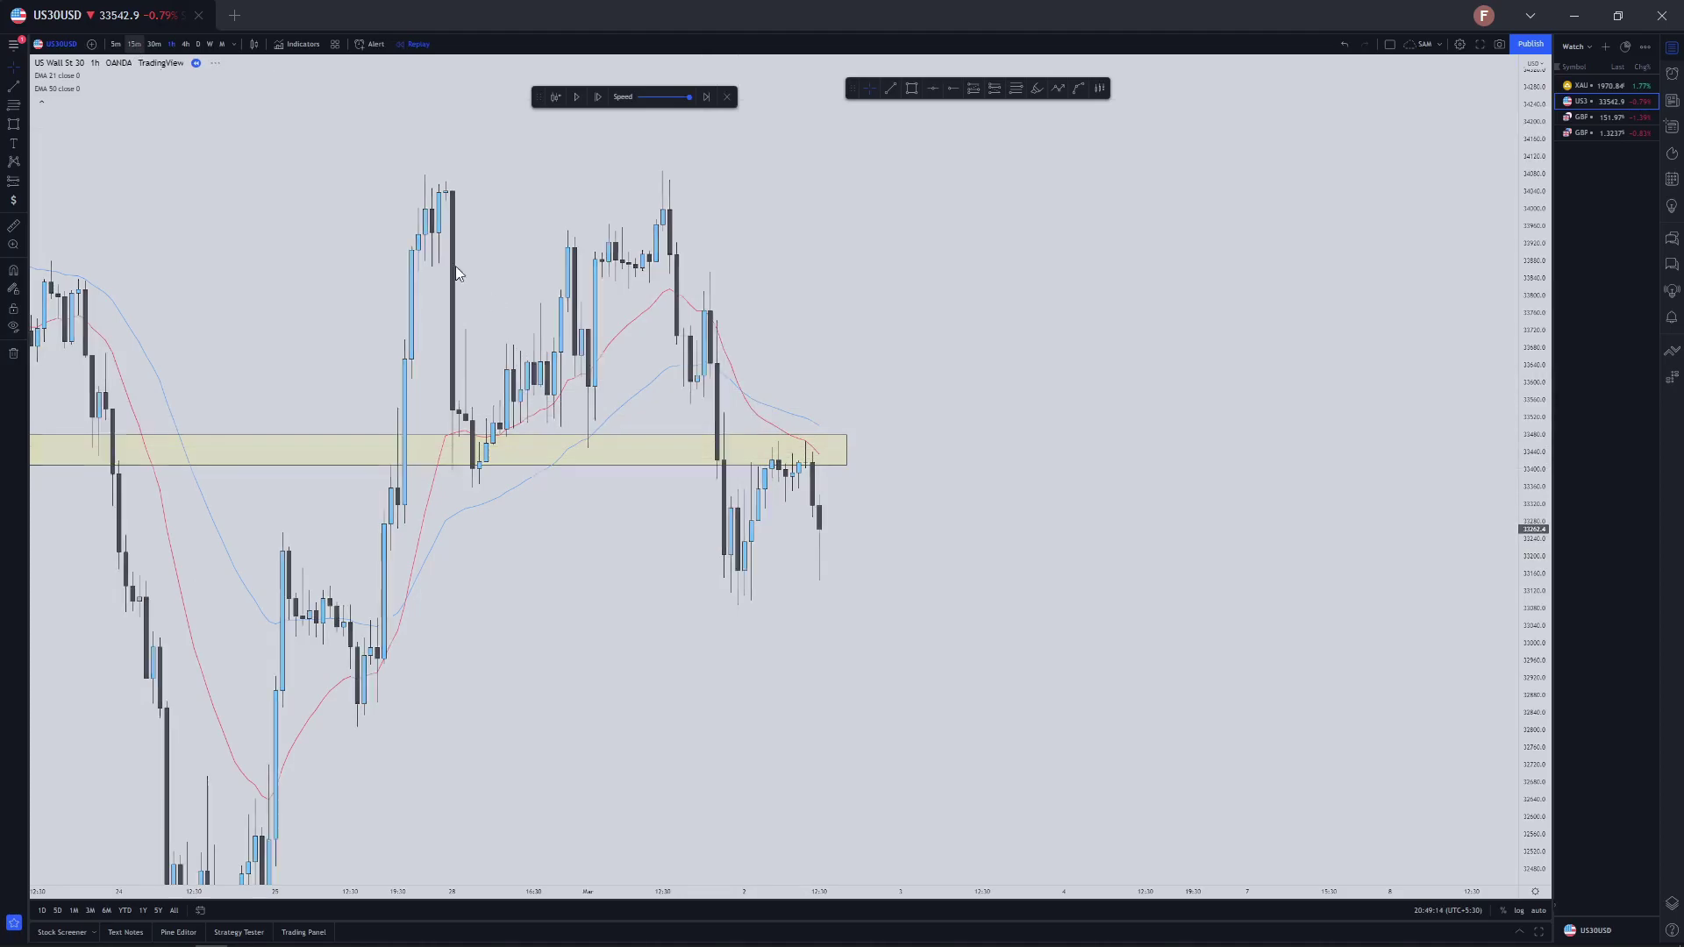
{"action": "left_click", "coordinate": [890, 89]}
{"action": "left_click", "coordinate": [266, 611]}
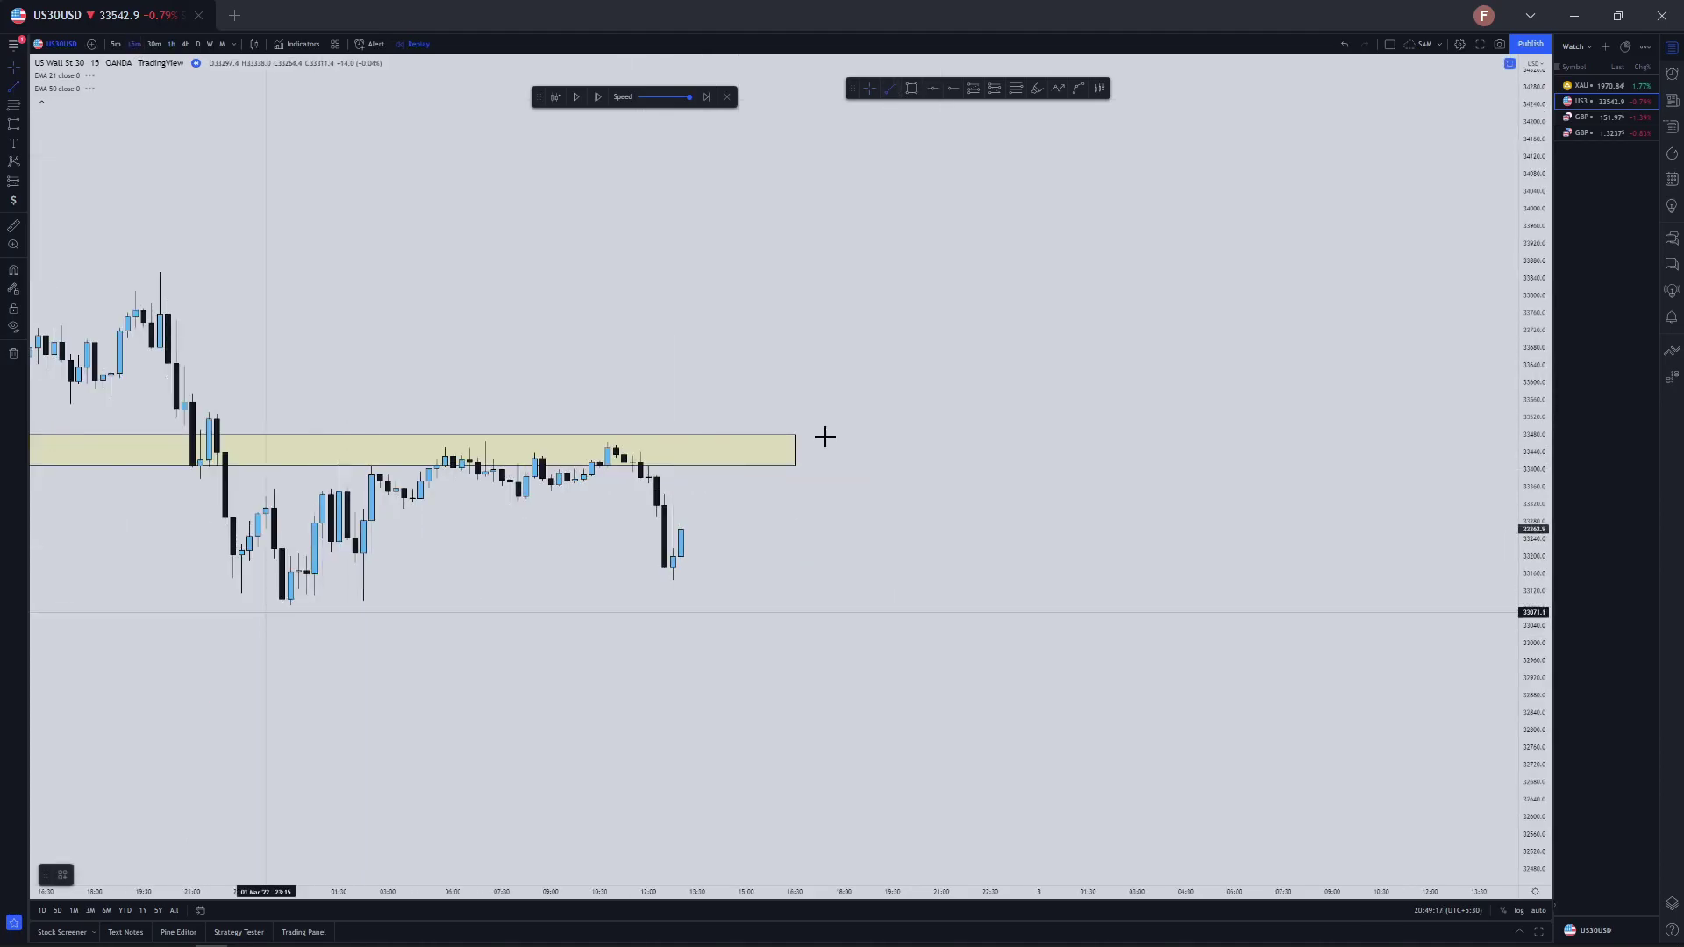
{"action": "left_click", "coordinate": [817, 375]}
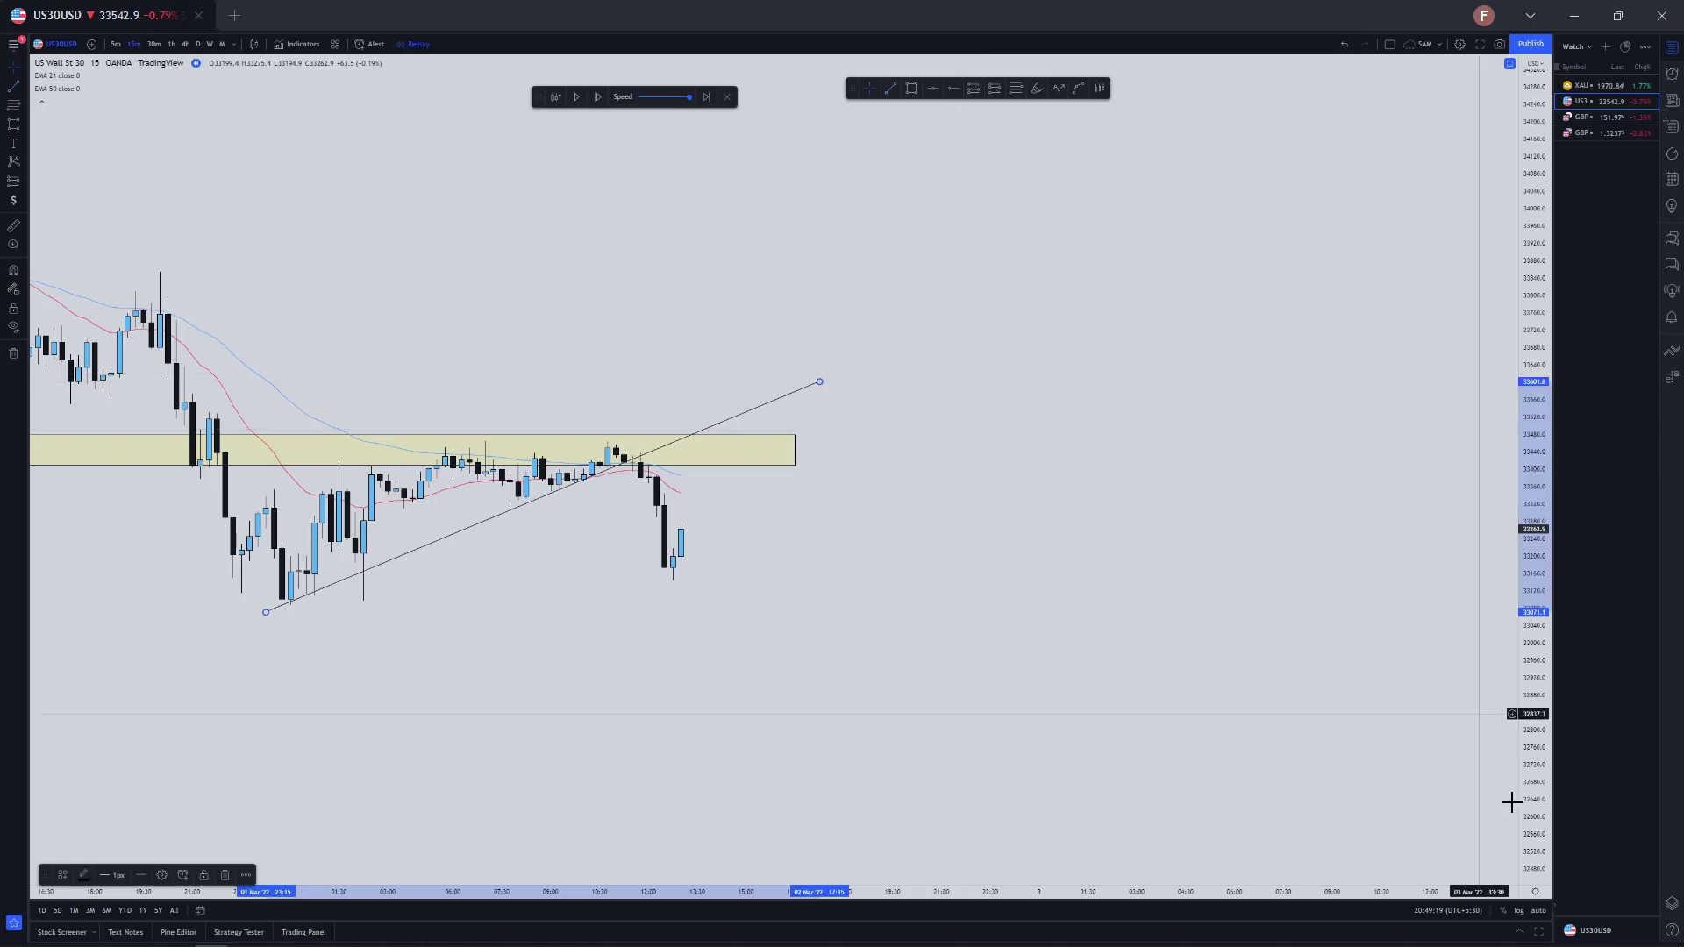
{"action": "left_click", "coordinate": [889, 89]}
{"action": "left_click", "coordinate": [437, 401]}
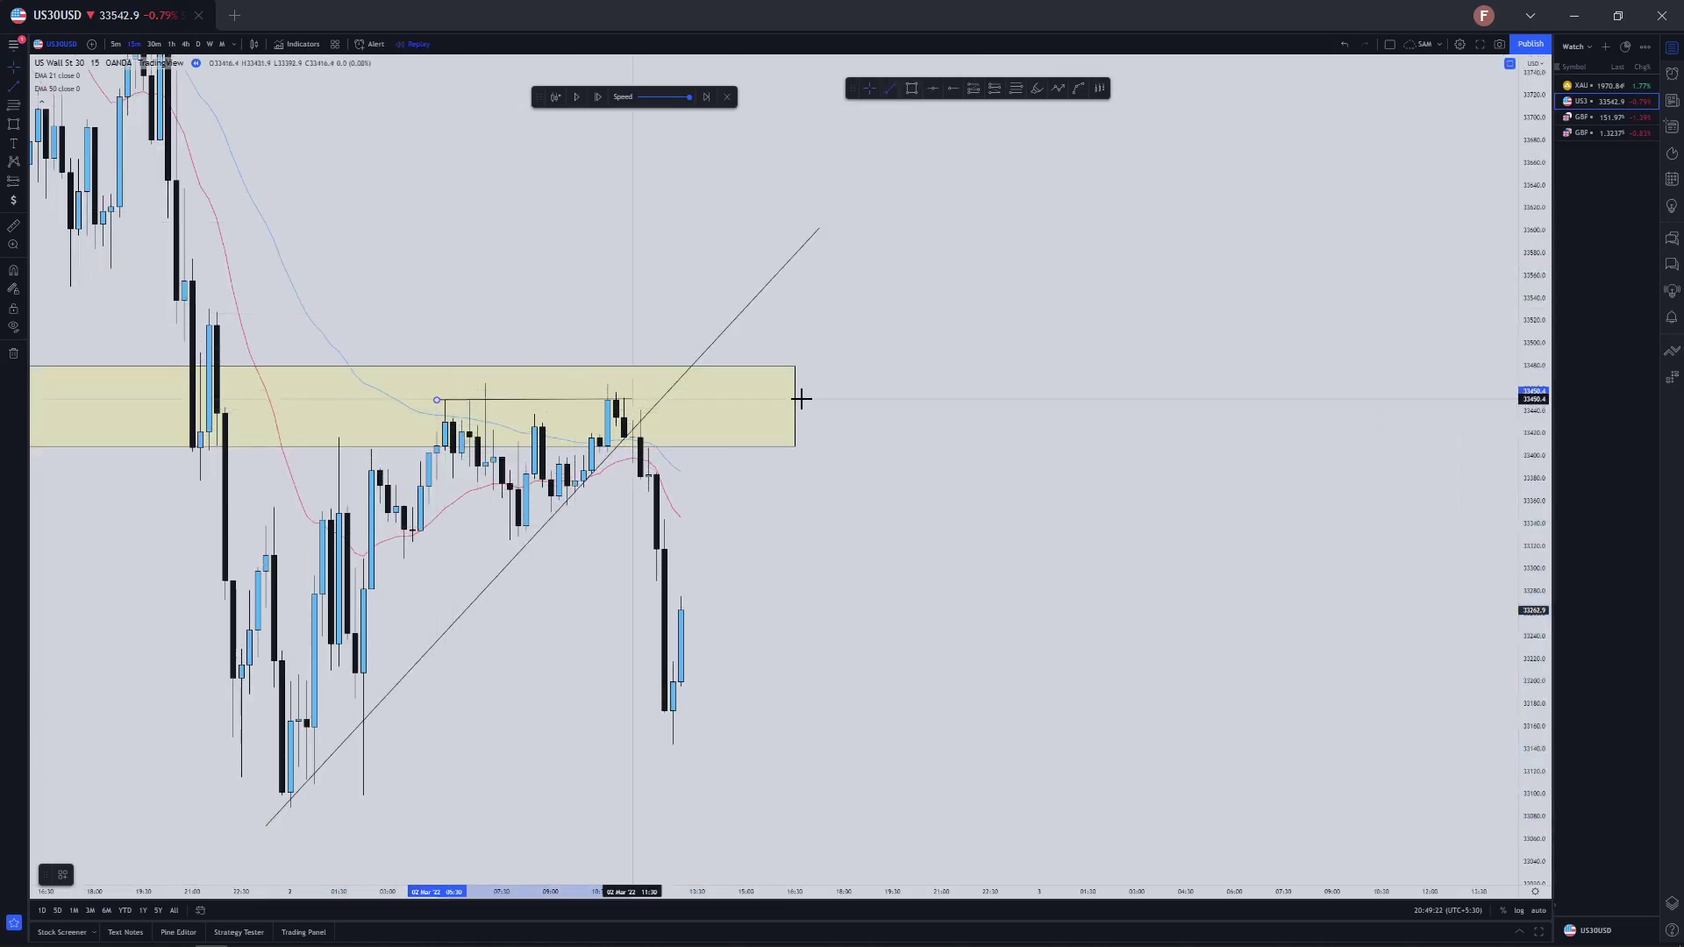
{"action": "key", "text": "Escape"}
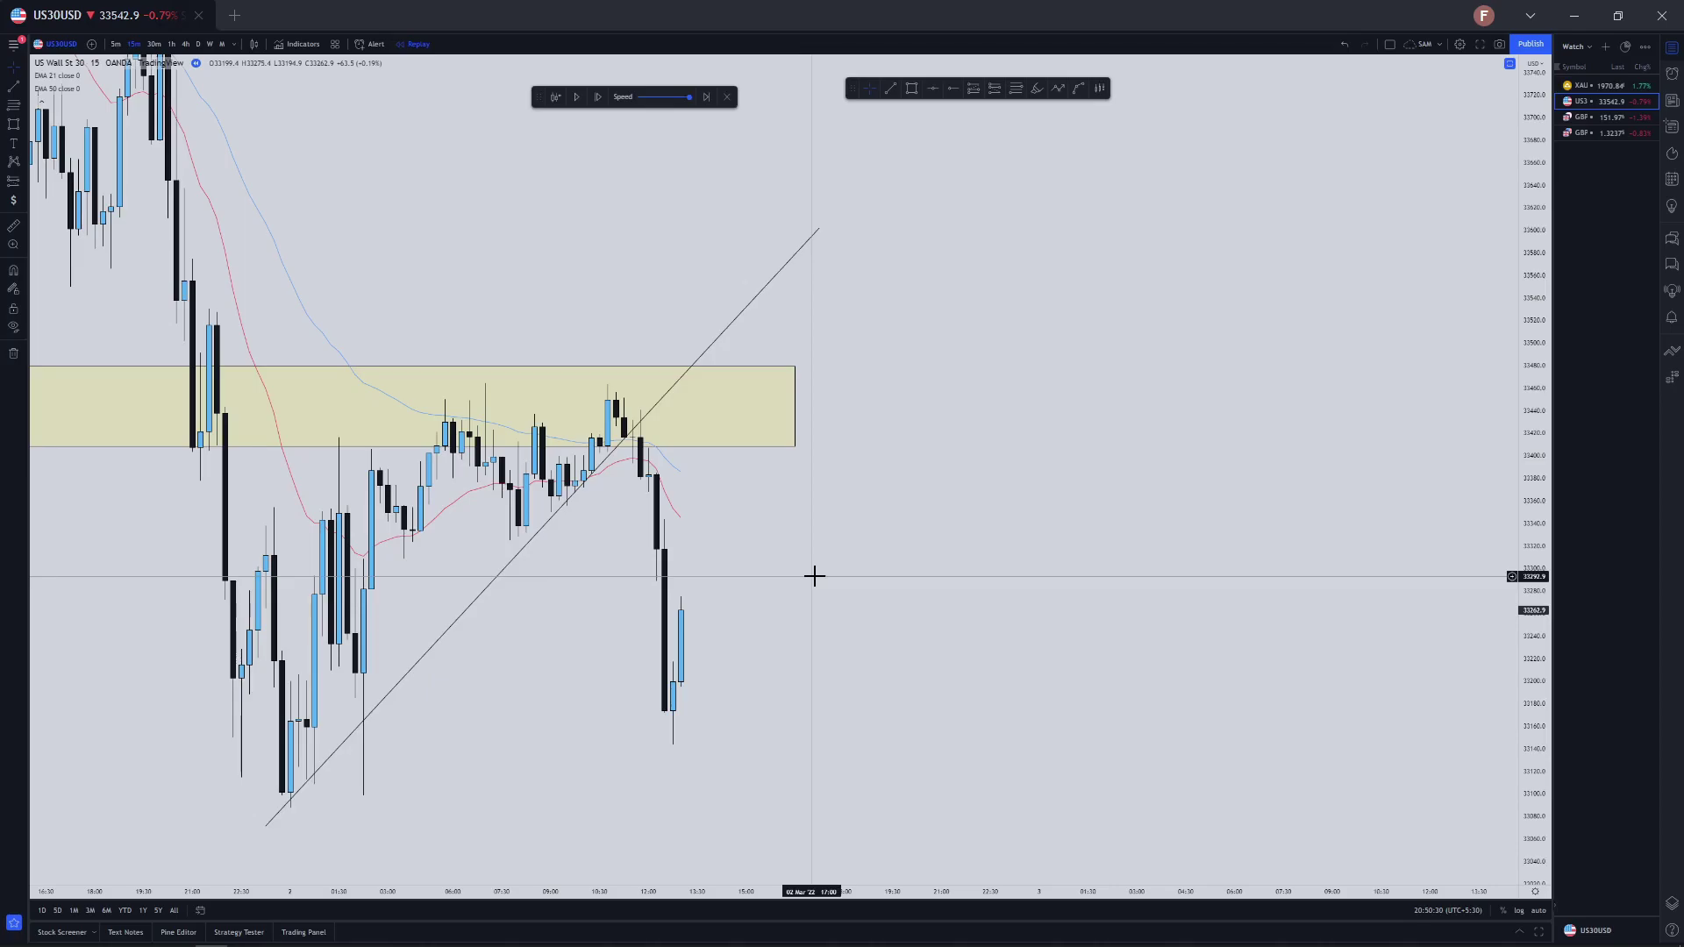
Remove the rectangle zone and trend line from the 15-minute US30USD chart
{"action": "scroll", "coordinate": [876, 568], "scroll_direction": "down", "scroll_amount": 3}
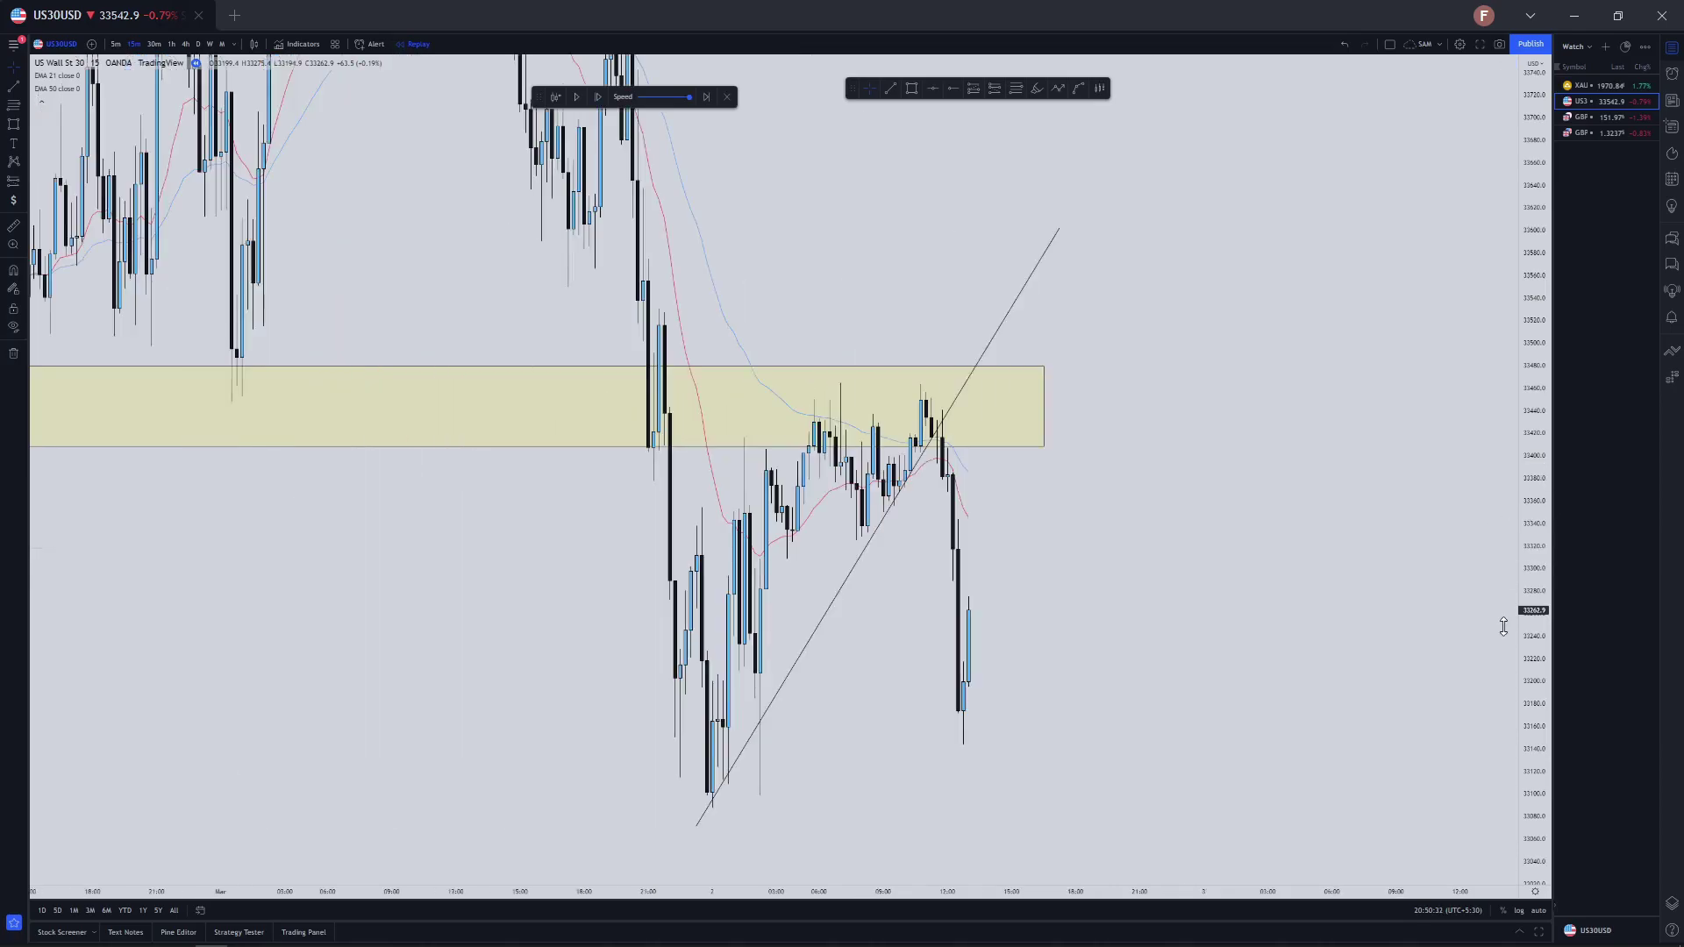
{"action": "right_click", "coordinate": [1228, 479]}
{"action": "left_click", "coordinate": [1293, 655]}
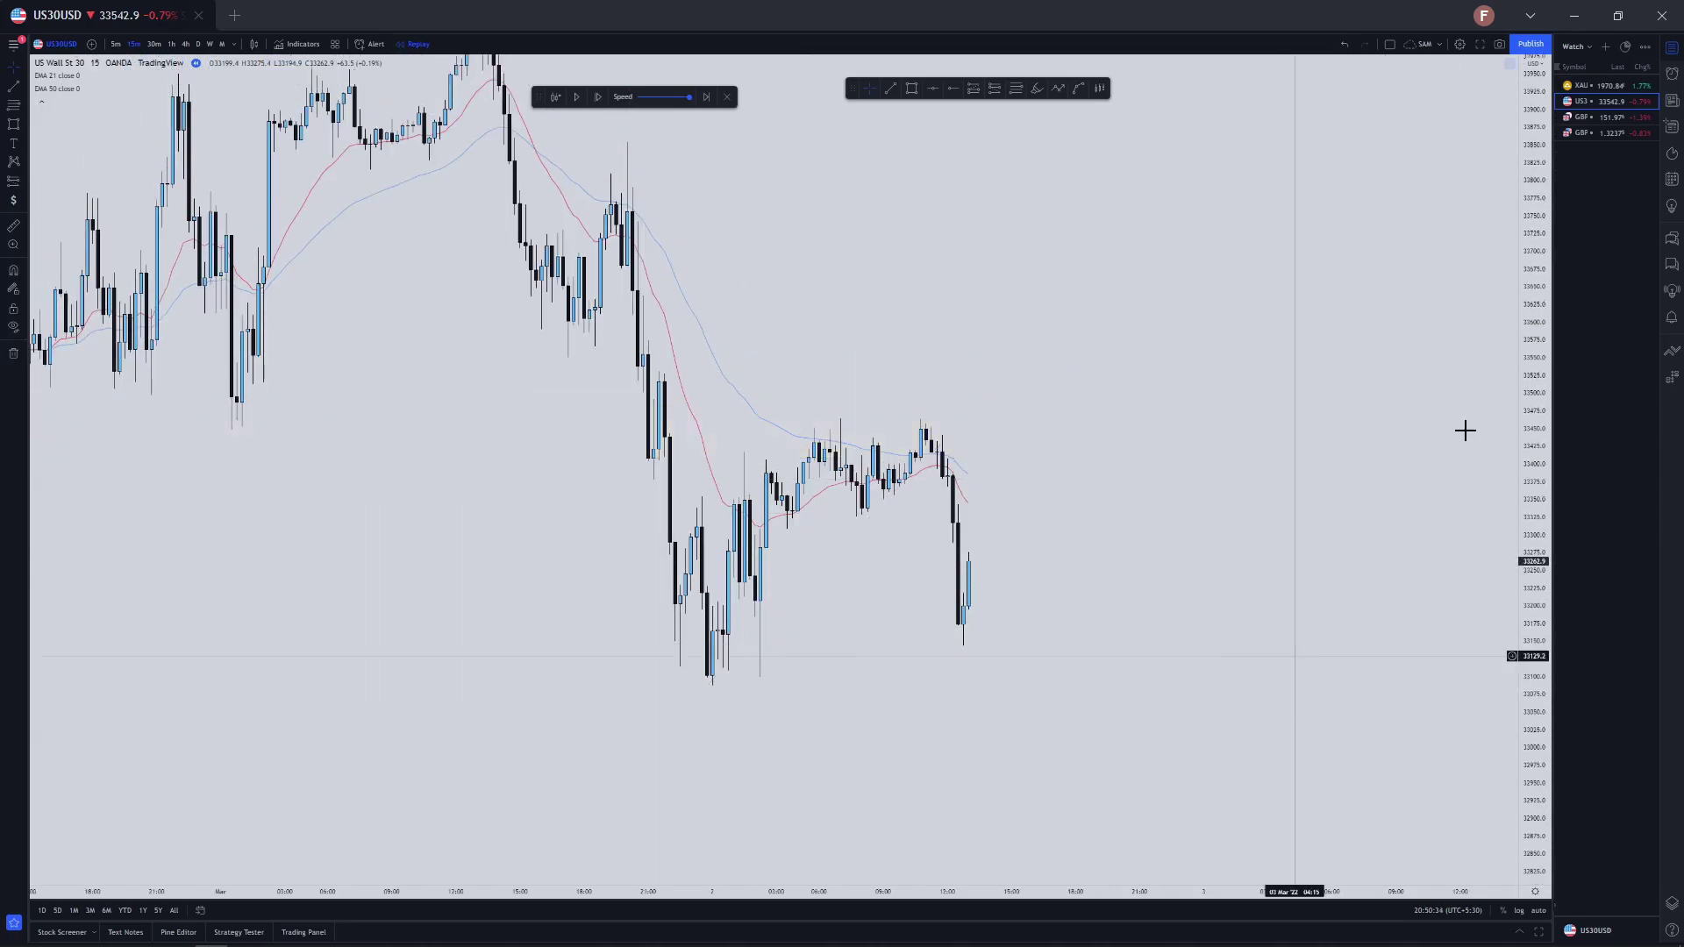
Open the XAUUSD chart with the watchlist hidden and go back to the price action around 28 February
{"action": "left_click", "coordinate": [1581, 85]}
{"action": "left_click", "coordinate": [1672, 47]}
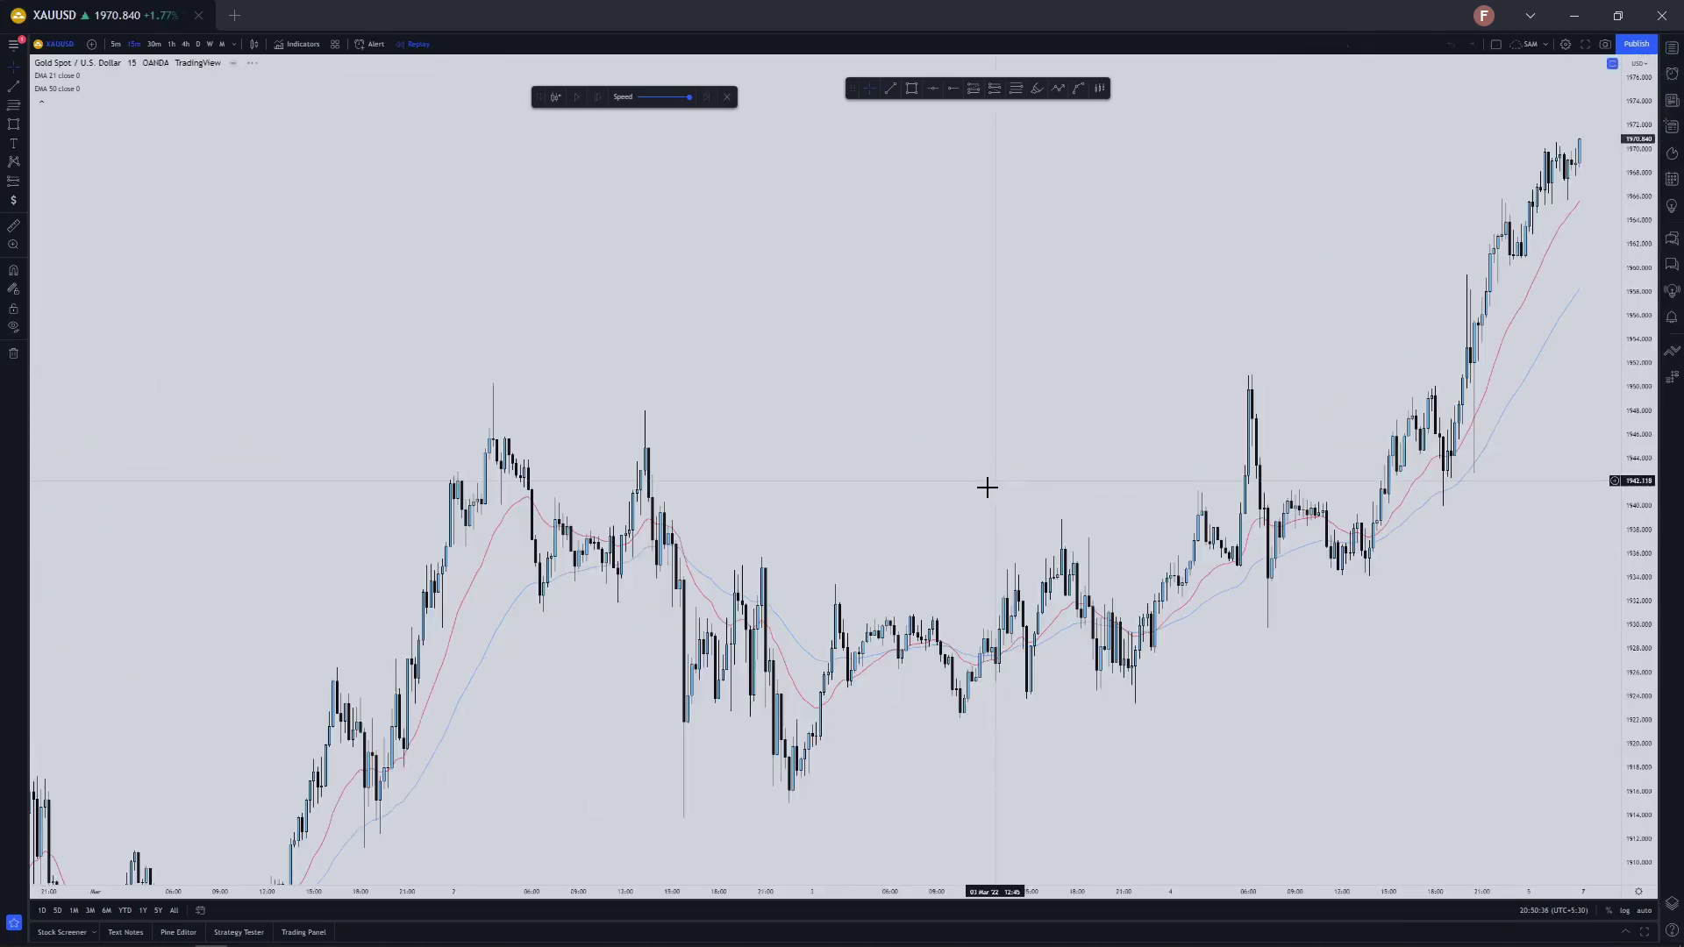
{"action": "scroll", "coordinate": [970, 485], "scroll_direction": "down", "scroll_amount": 3}
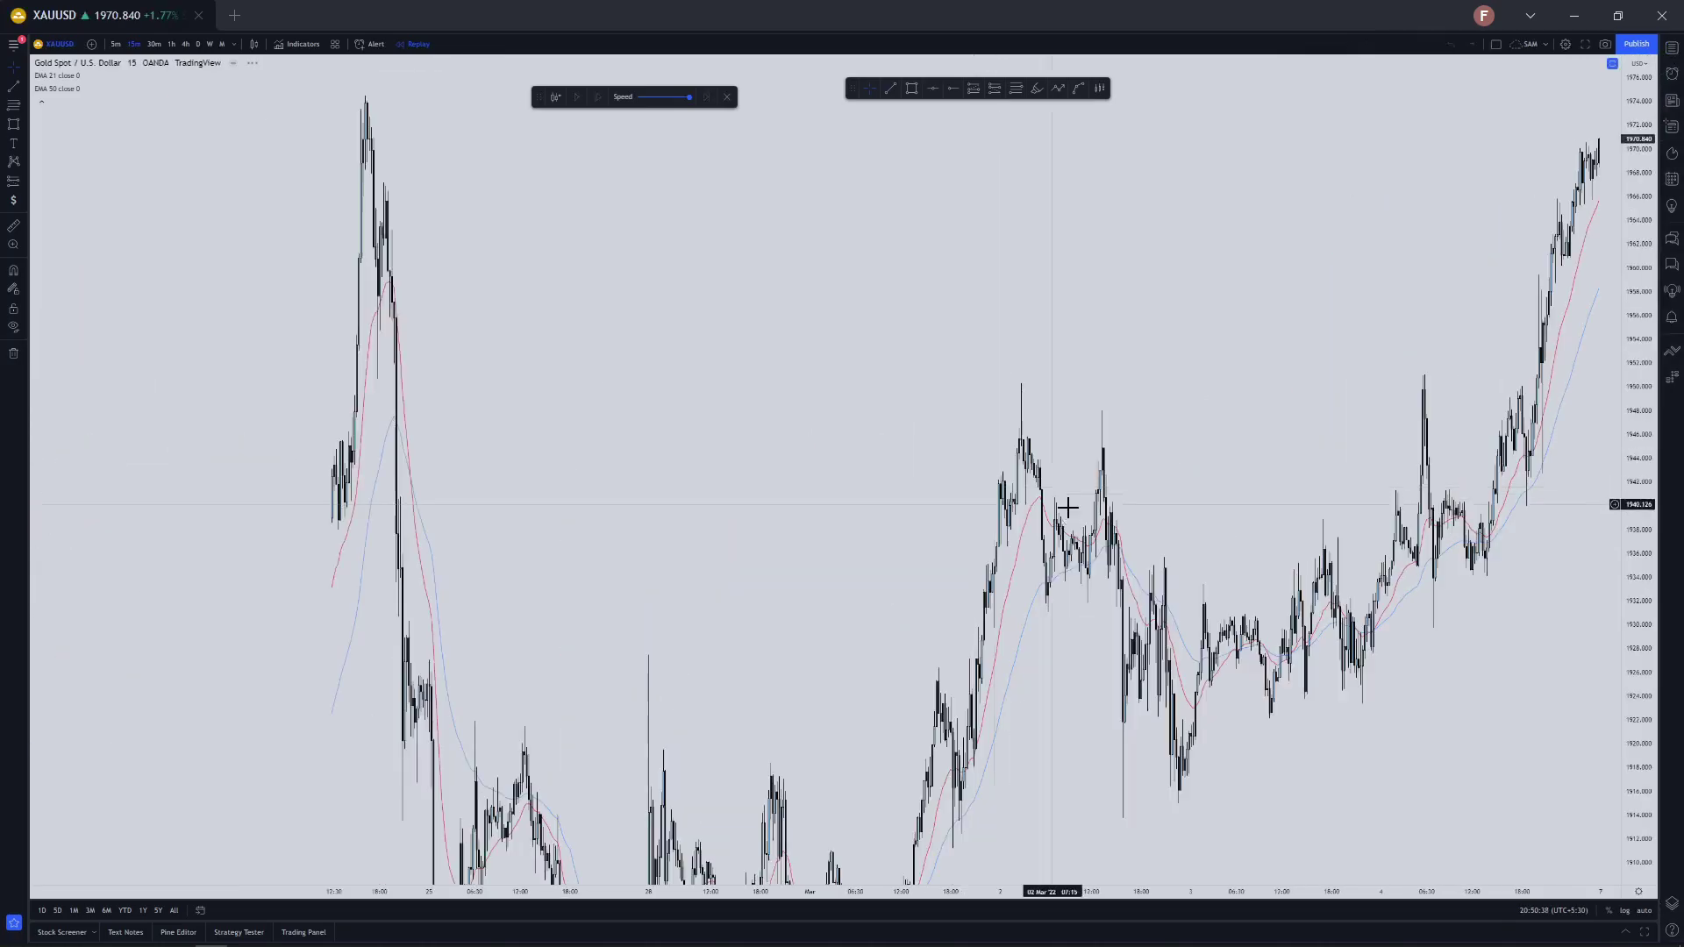
{"action": "left_click_drag", "start_coordinate": [1089, 479], "coordinate": [1192, 244]}
{"action": "left_click_drag", "start_coordinate": [896, 382], "coordinate": [1241, 222]}
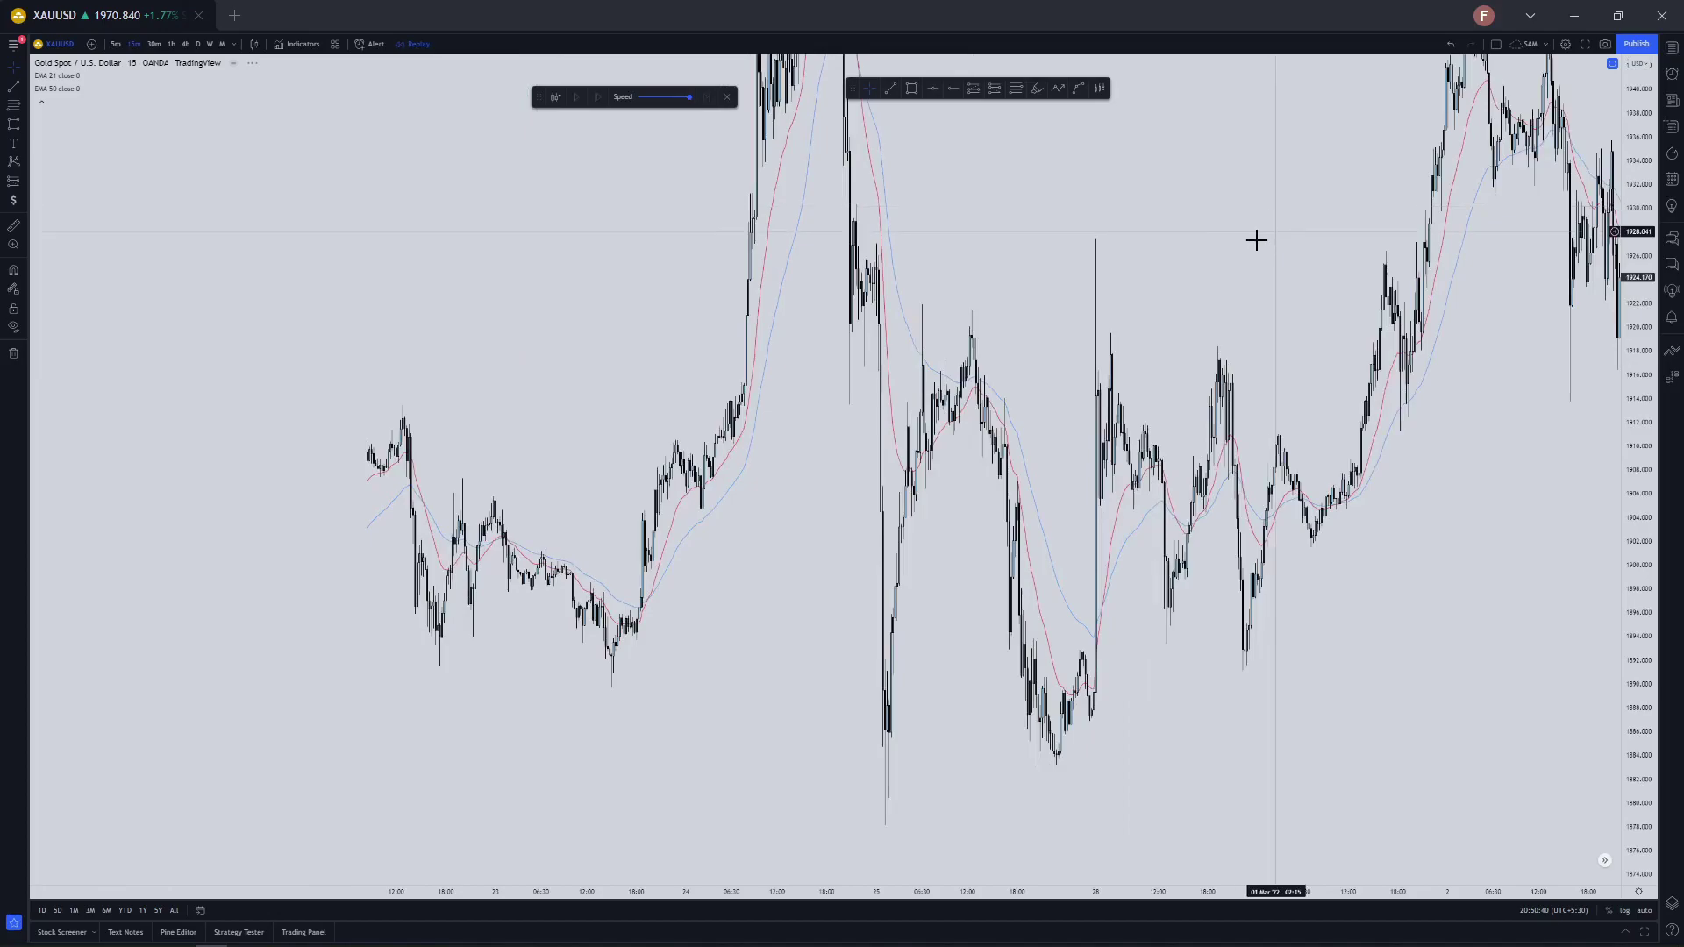
Start a bar replay of the 15-minute XAUUSD chart from about 11:45 on 28 February 2022
{"action": "scroll", "coordinate": [1260, 237], "scroll_direction": "up", "scroll_amount": 2}
{"action": "left_click", "coordinate": [556, 96]}
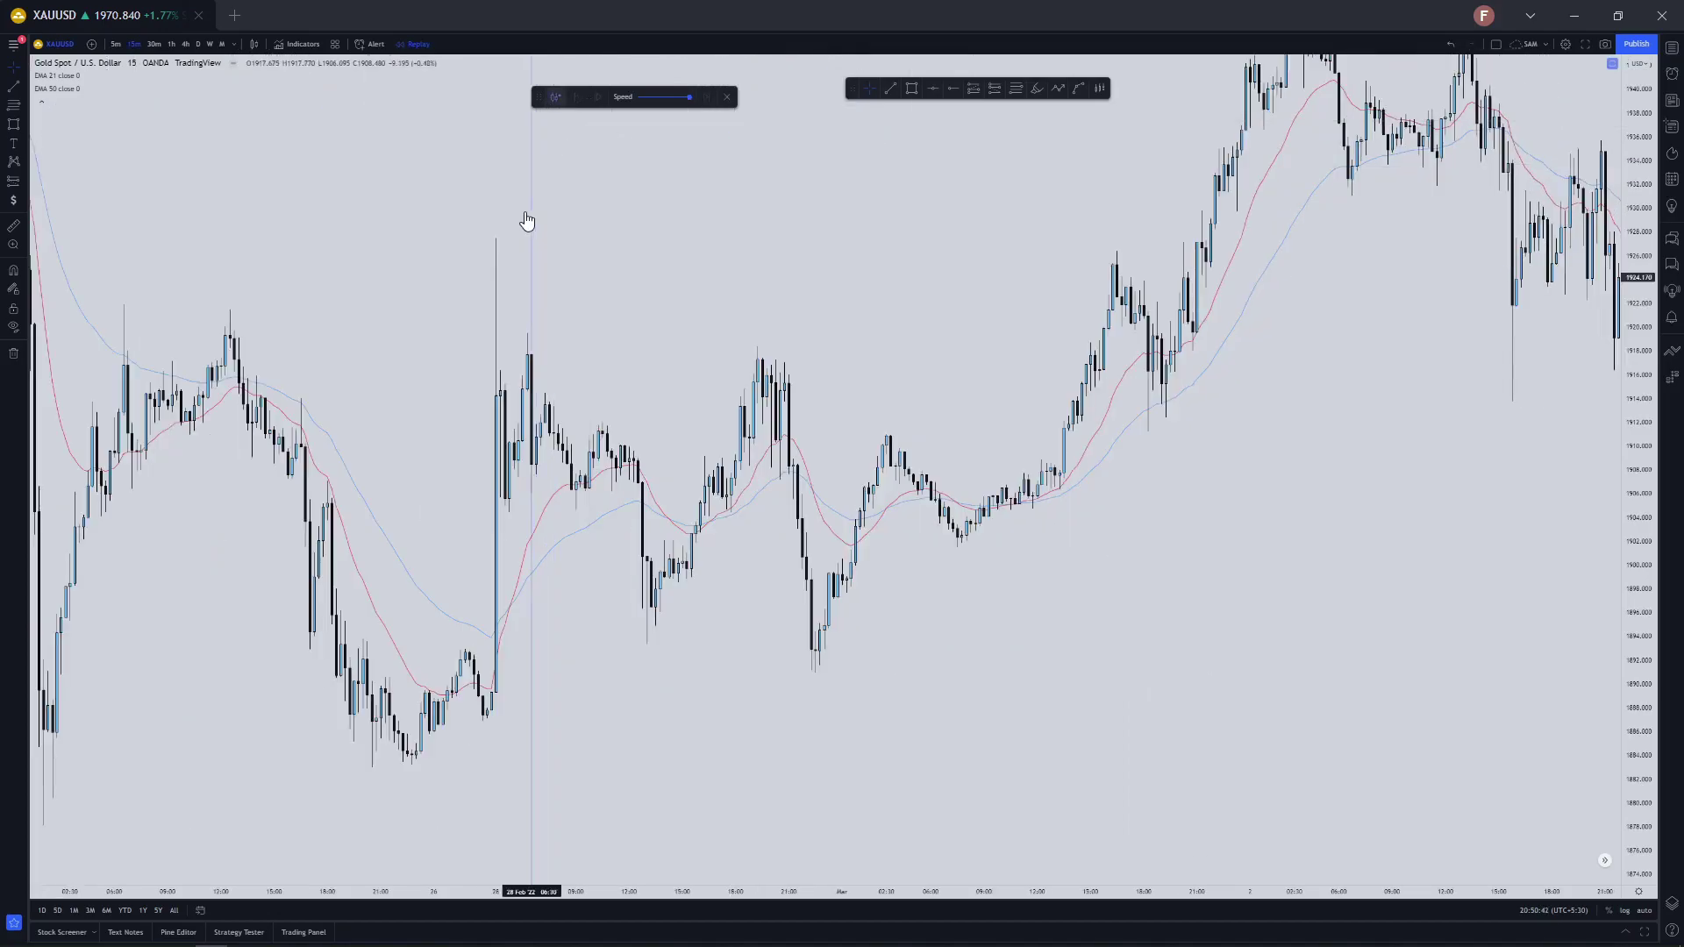
{"action": "scroll", "coordinate": [518, 223], "scroll_direction": "down", "scroll_amount": 1}
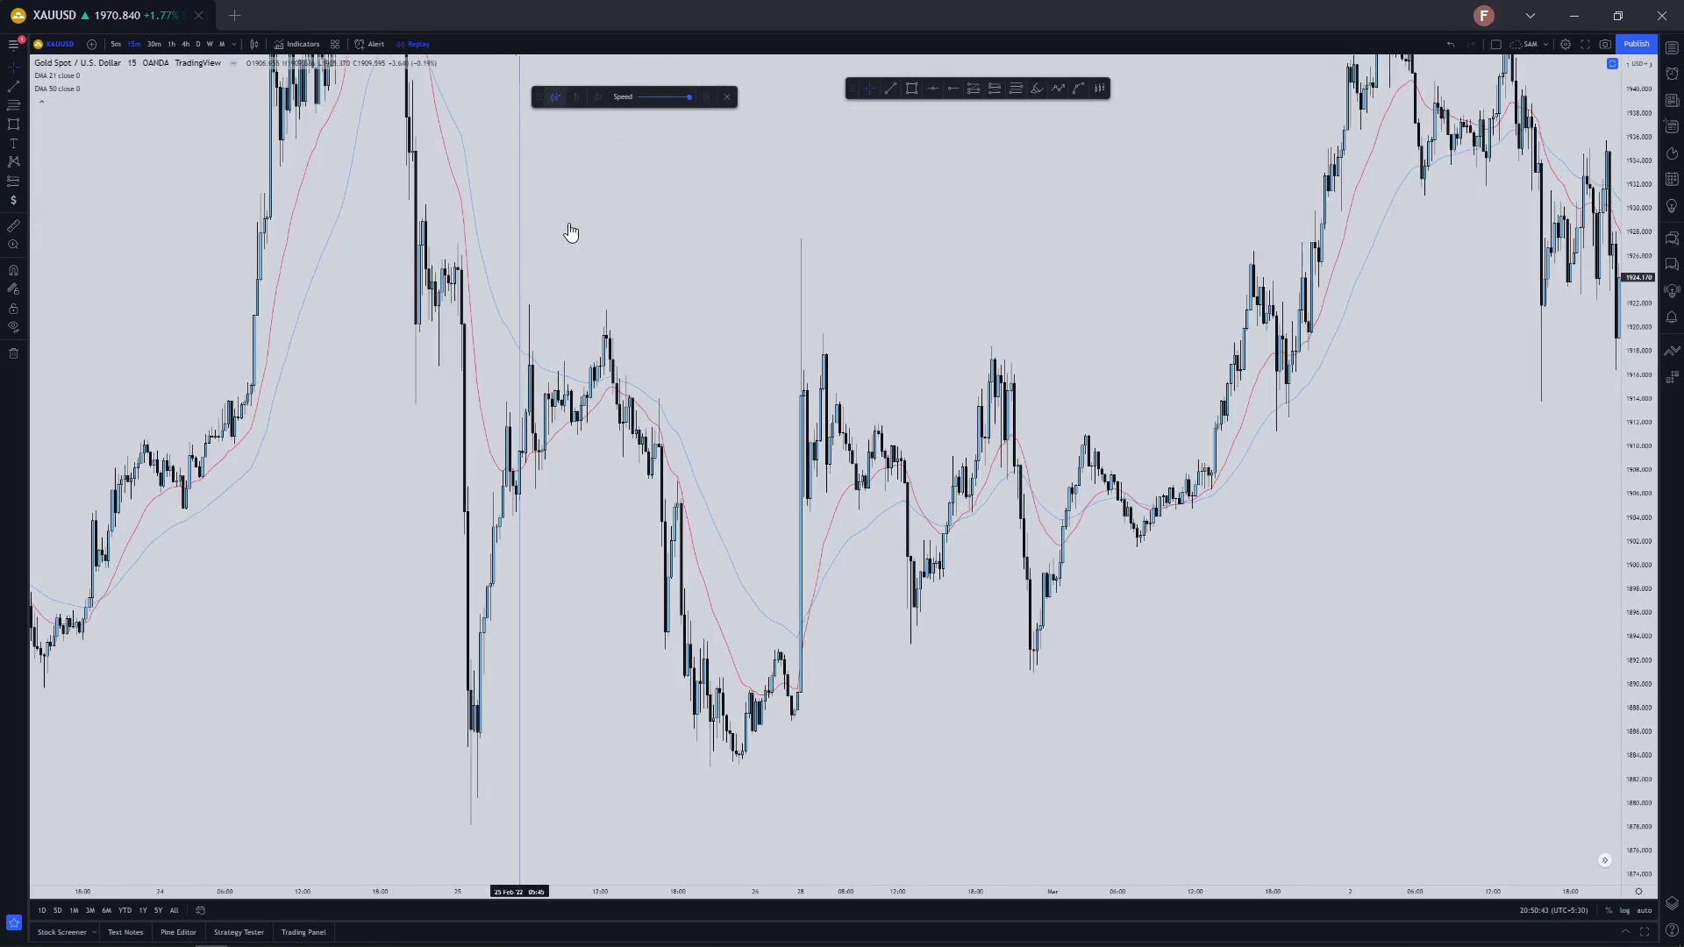
{"action": "left_click", "coordinate": [893, 288]}
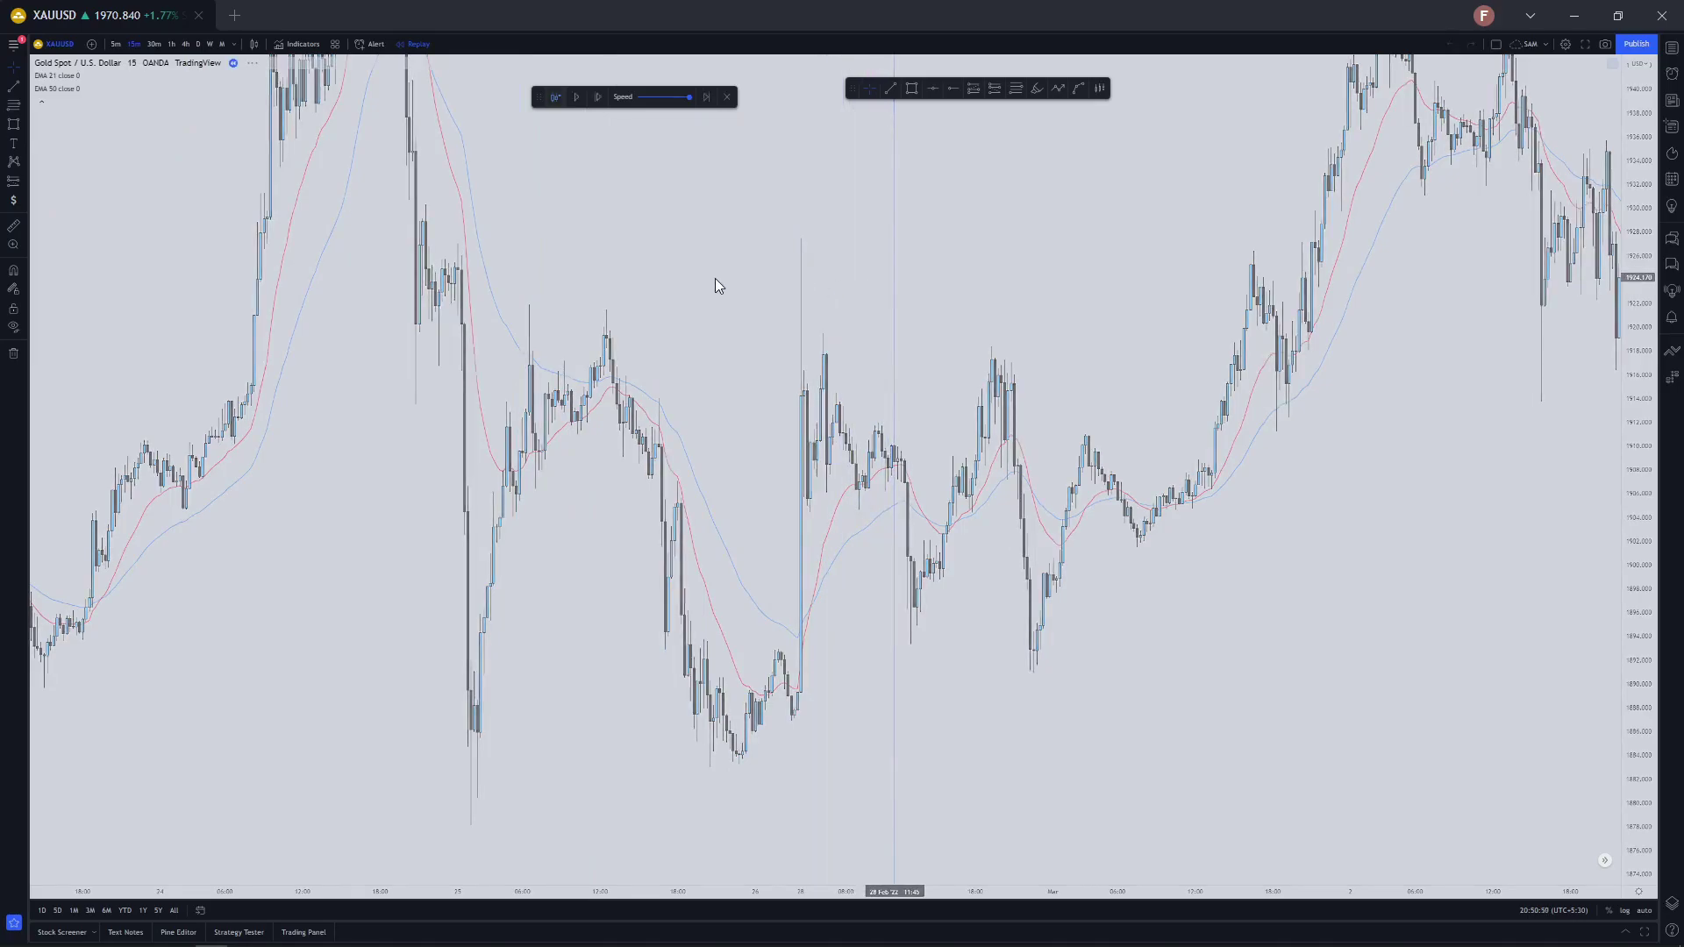
{"action": "scroll", "coordinate": [676, 319], "scroll_direction": "up", "scroll_amount": 8}
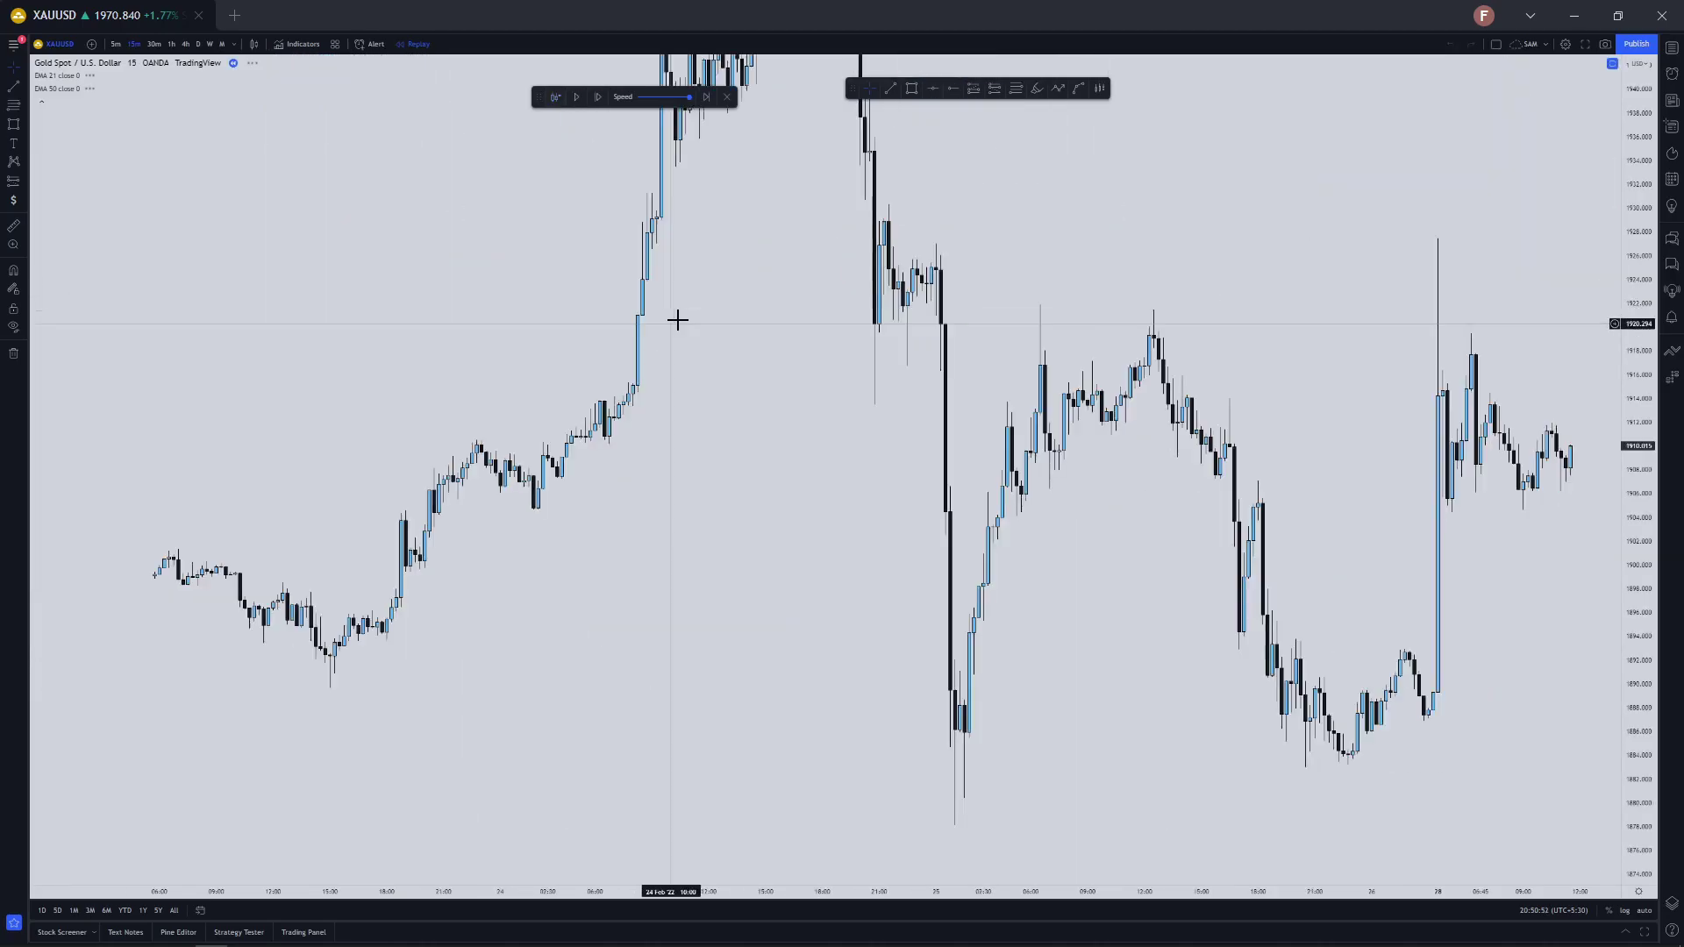
{"action": "scroll", "coordinate": [680, 325], "scroll_direction": "up", "scroll_amount": 3}
{"action": "left_click_drag", "start_coordinate": [1008, 392], "coordinate": [826, 376]}
{"action": "scroll", "coordinate": [798, 439], "scroll_direction": "down", "scroll_amount": 1}
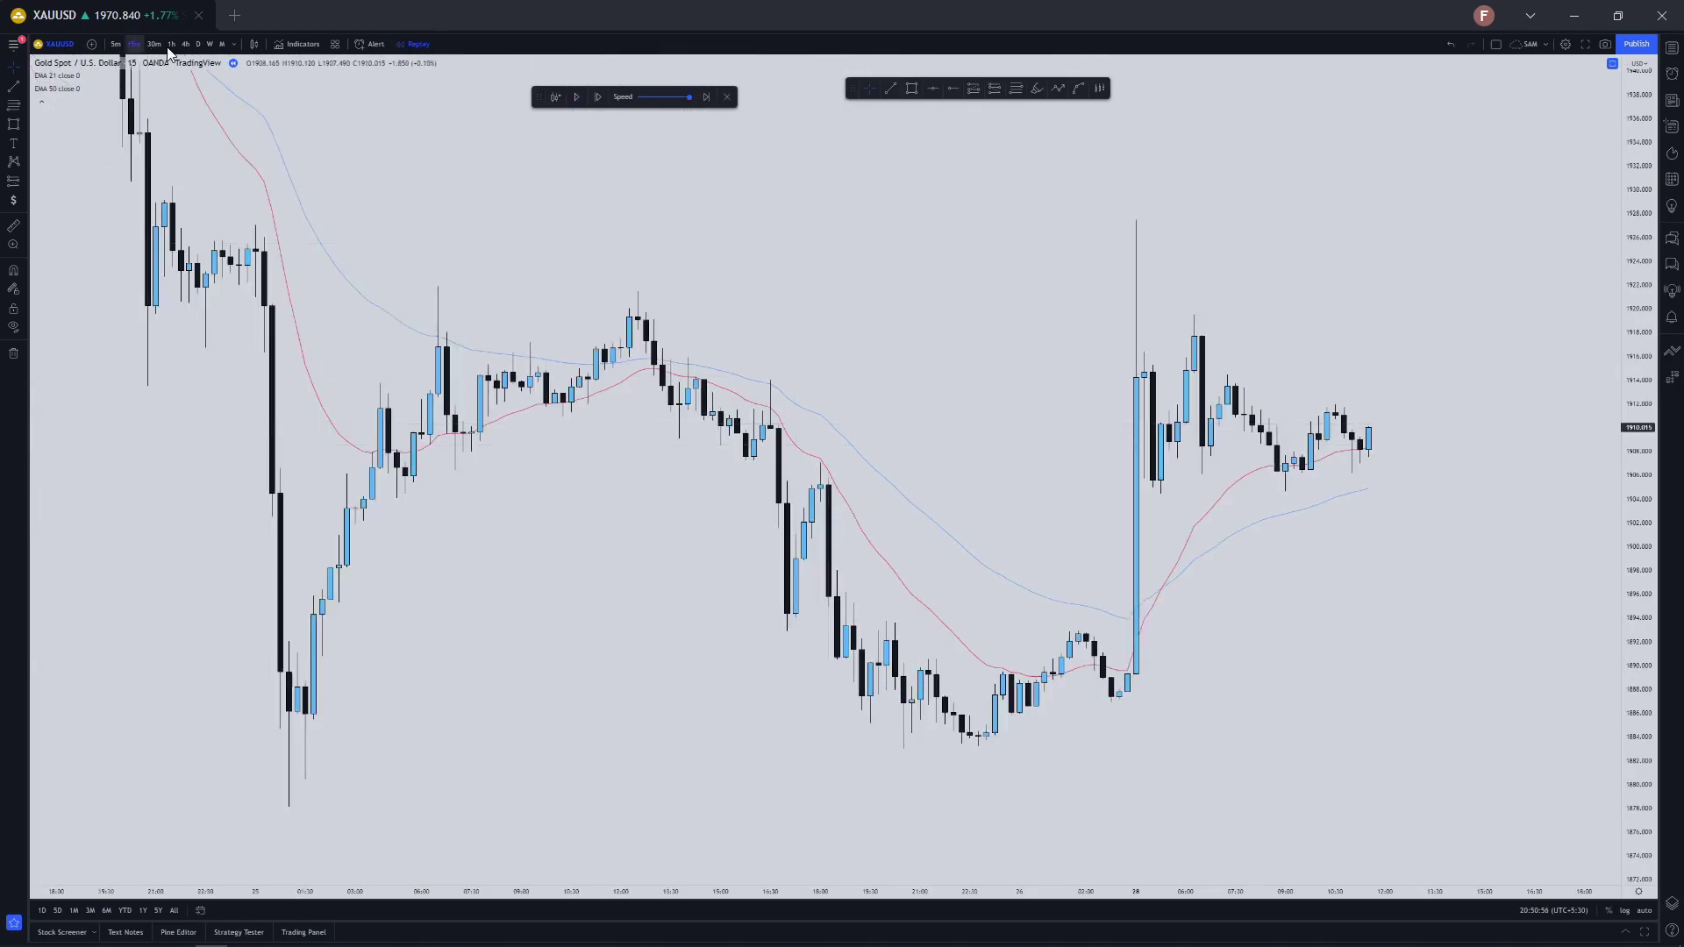
Switch to the 1-hour timeframe and draw a level line at about 1,921 from the 25 February high to the 28 February spike
{"action": "scroll", "coordinate": [935, 360], "scroll_direction": "up", "scroll_amount": 2}
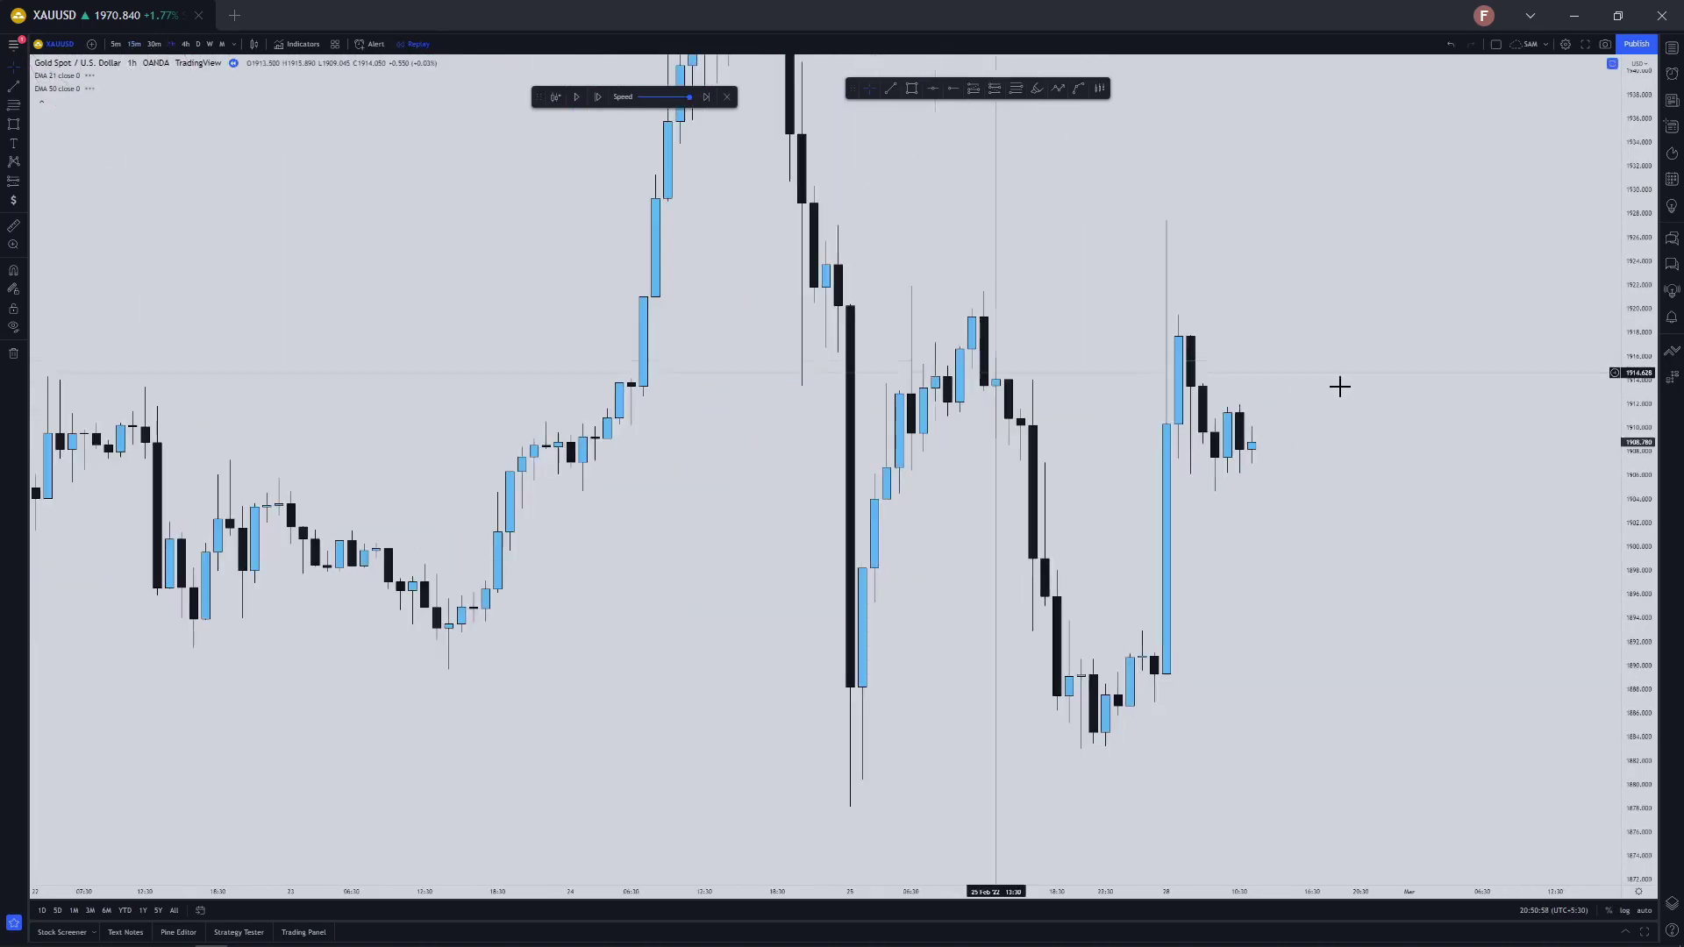
{"action": "left_click_drag", "start_coordinate": [1348, 390], "coordinate": [1022, 289]}
{"action": "left_click", "coordinate": [890, 89]}
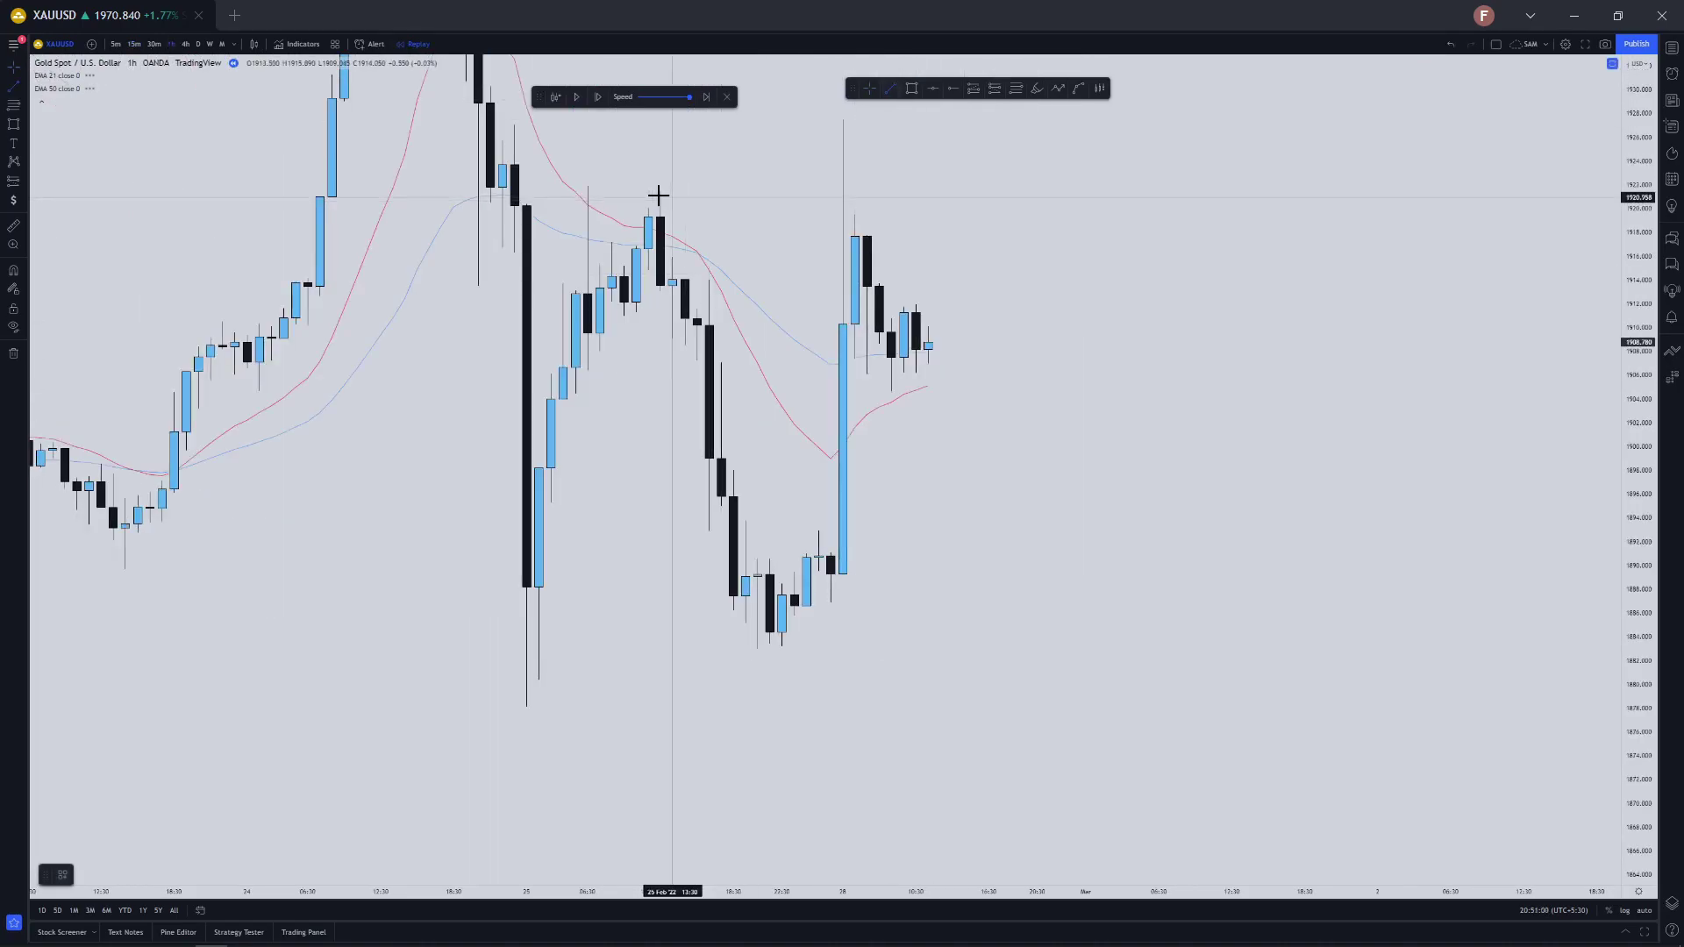
{"action": "left_click", "coordinate": [658, 194]}
{"action": "left_click", "coordinate": [842, 193]}
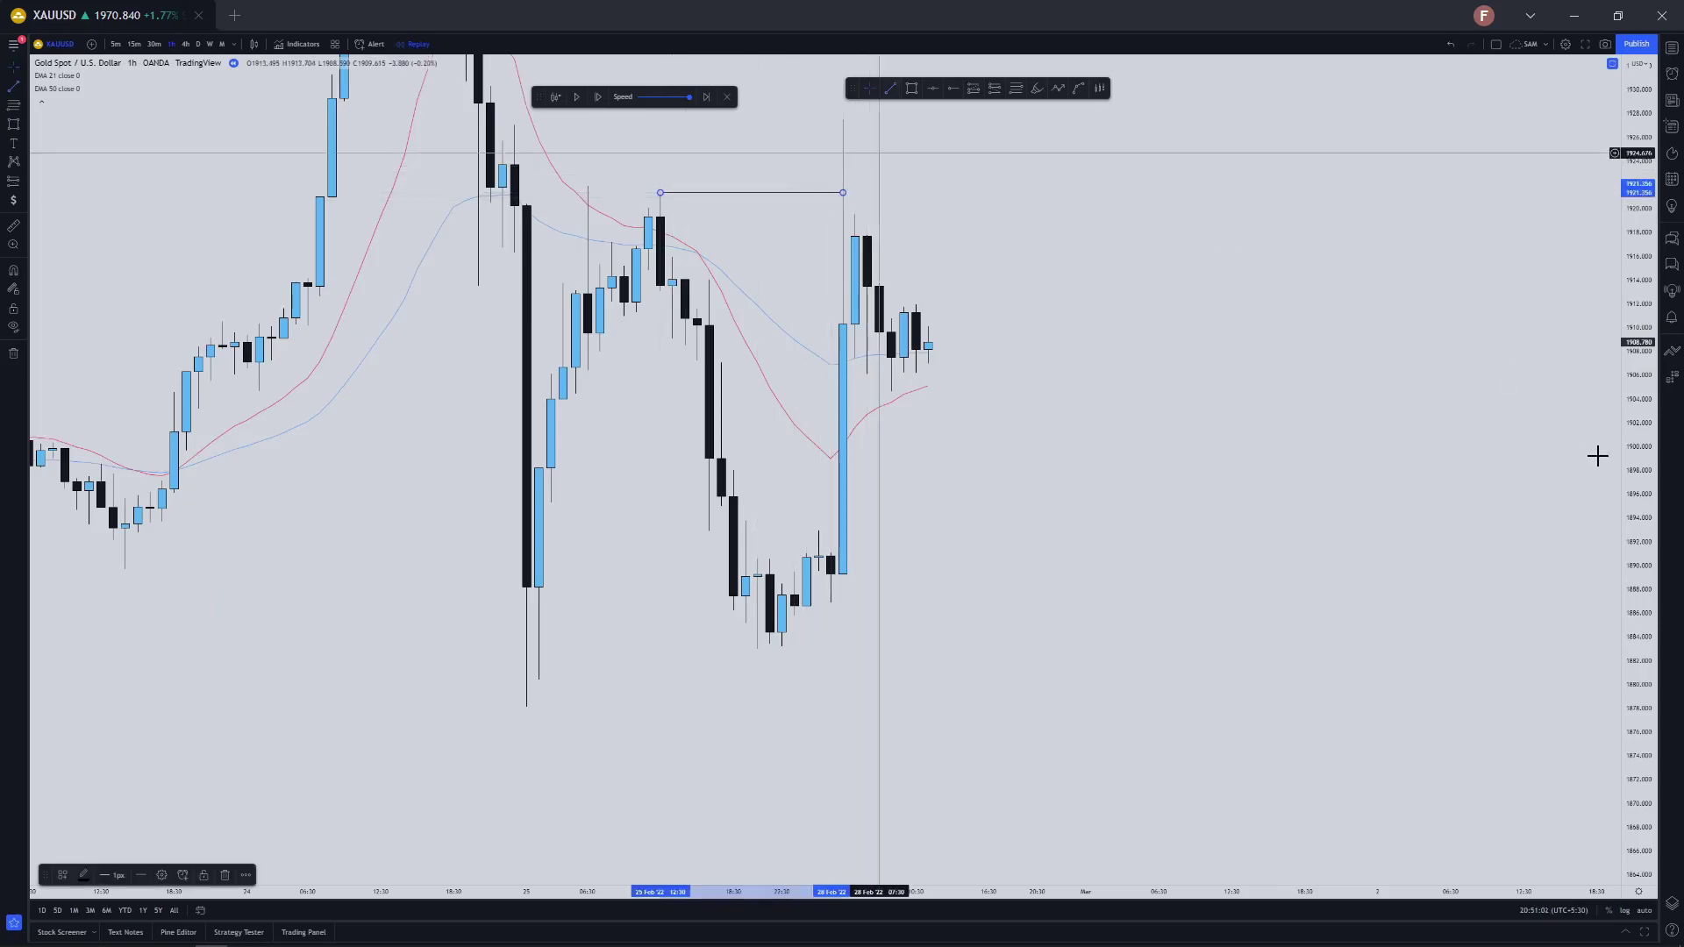
Draw a level line from the base of the 28 February spike past the latest candles and raise it to about 1,898
{"action": "left_click", "coordinate": [890, 89]}
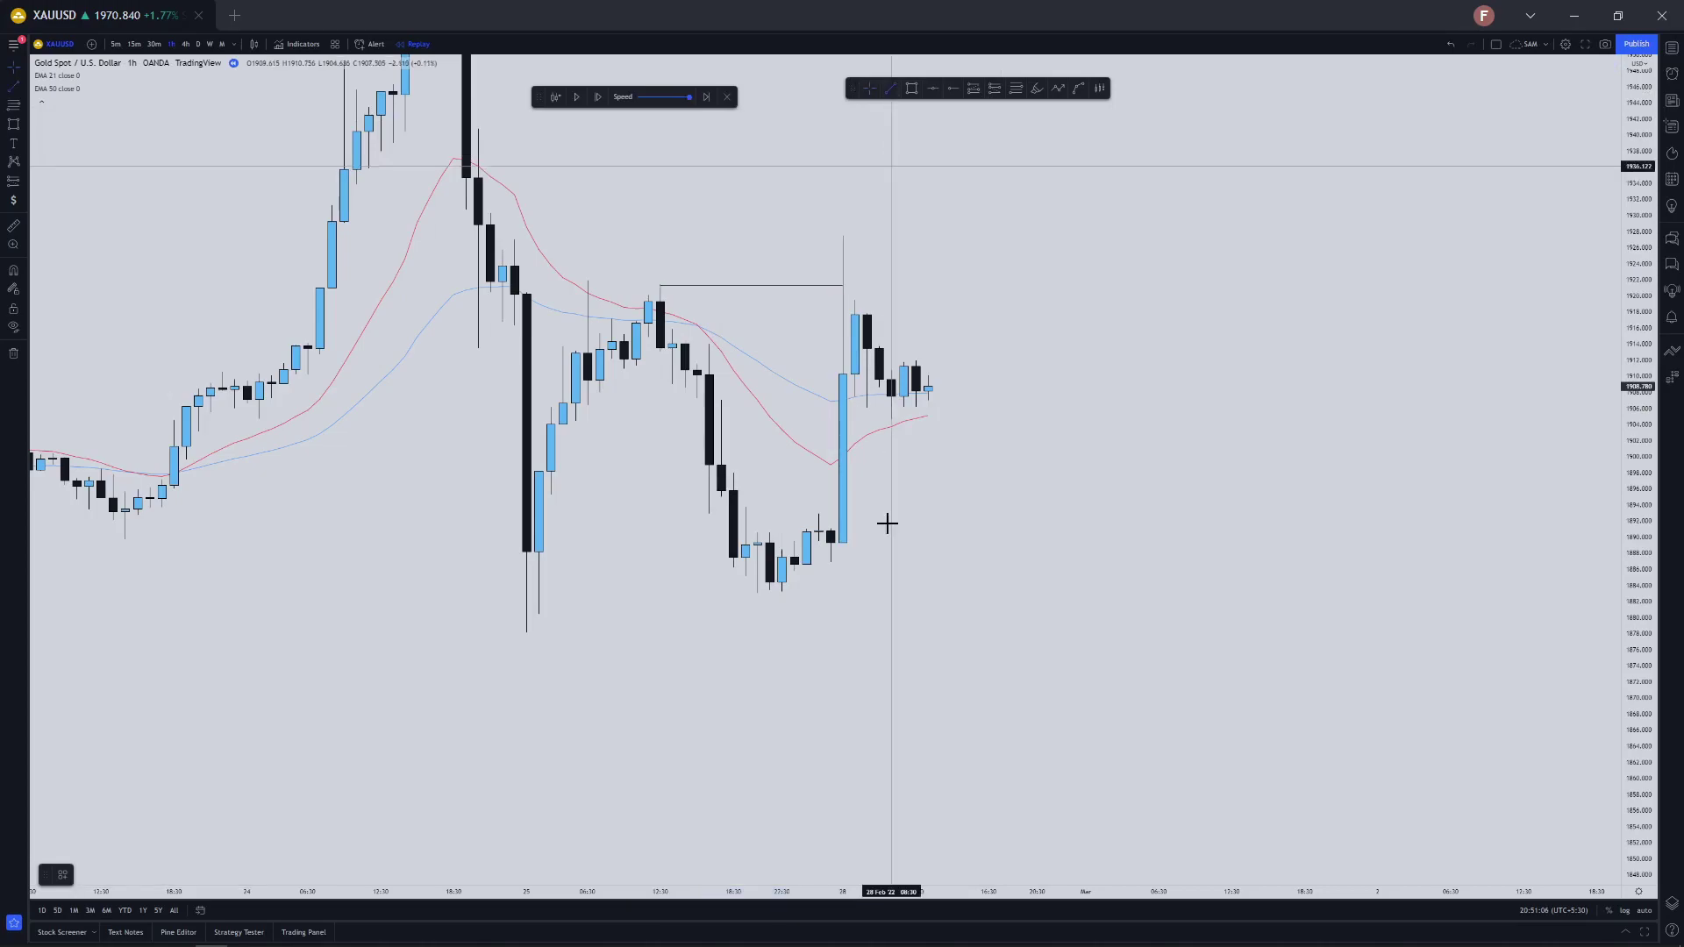
{"action": "left_click", "coordinate": [818, 520]}
{"action": "left_click", "coordinate": [1180, 516]}
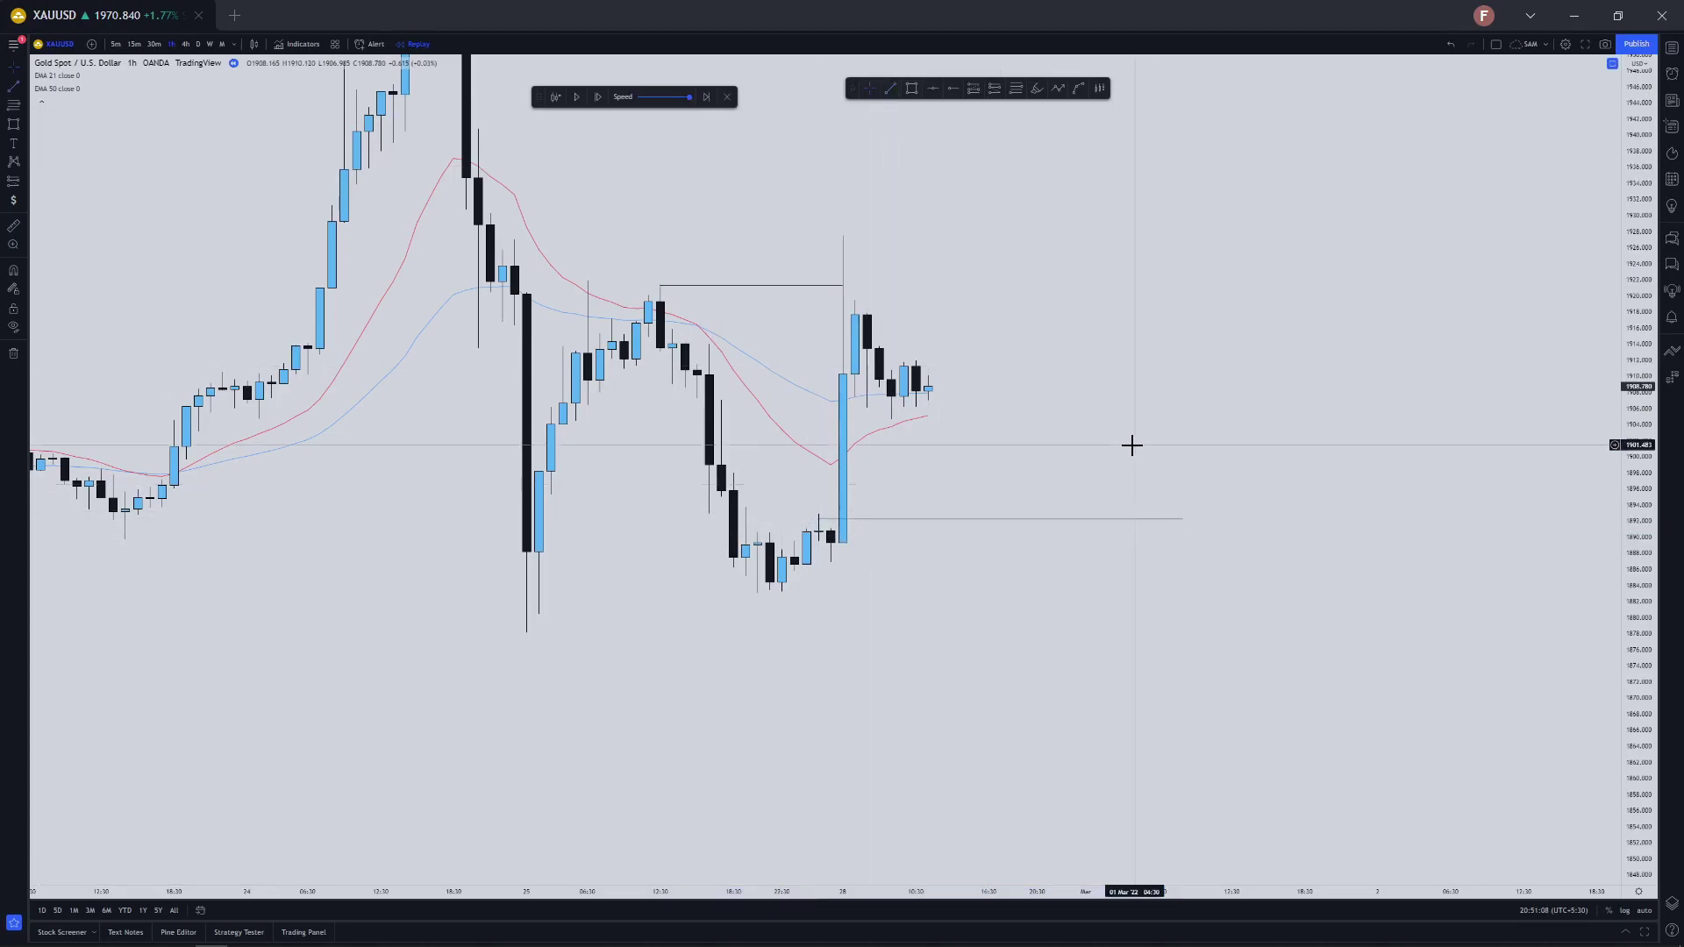
{"action": "left_click_drag", "start_coordinate": [869, 525], "coordinate": [869, 495]}
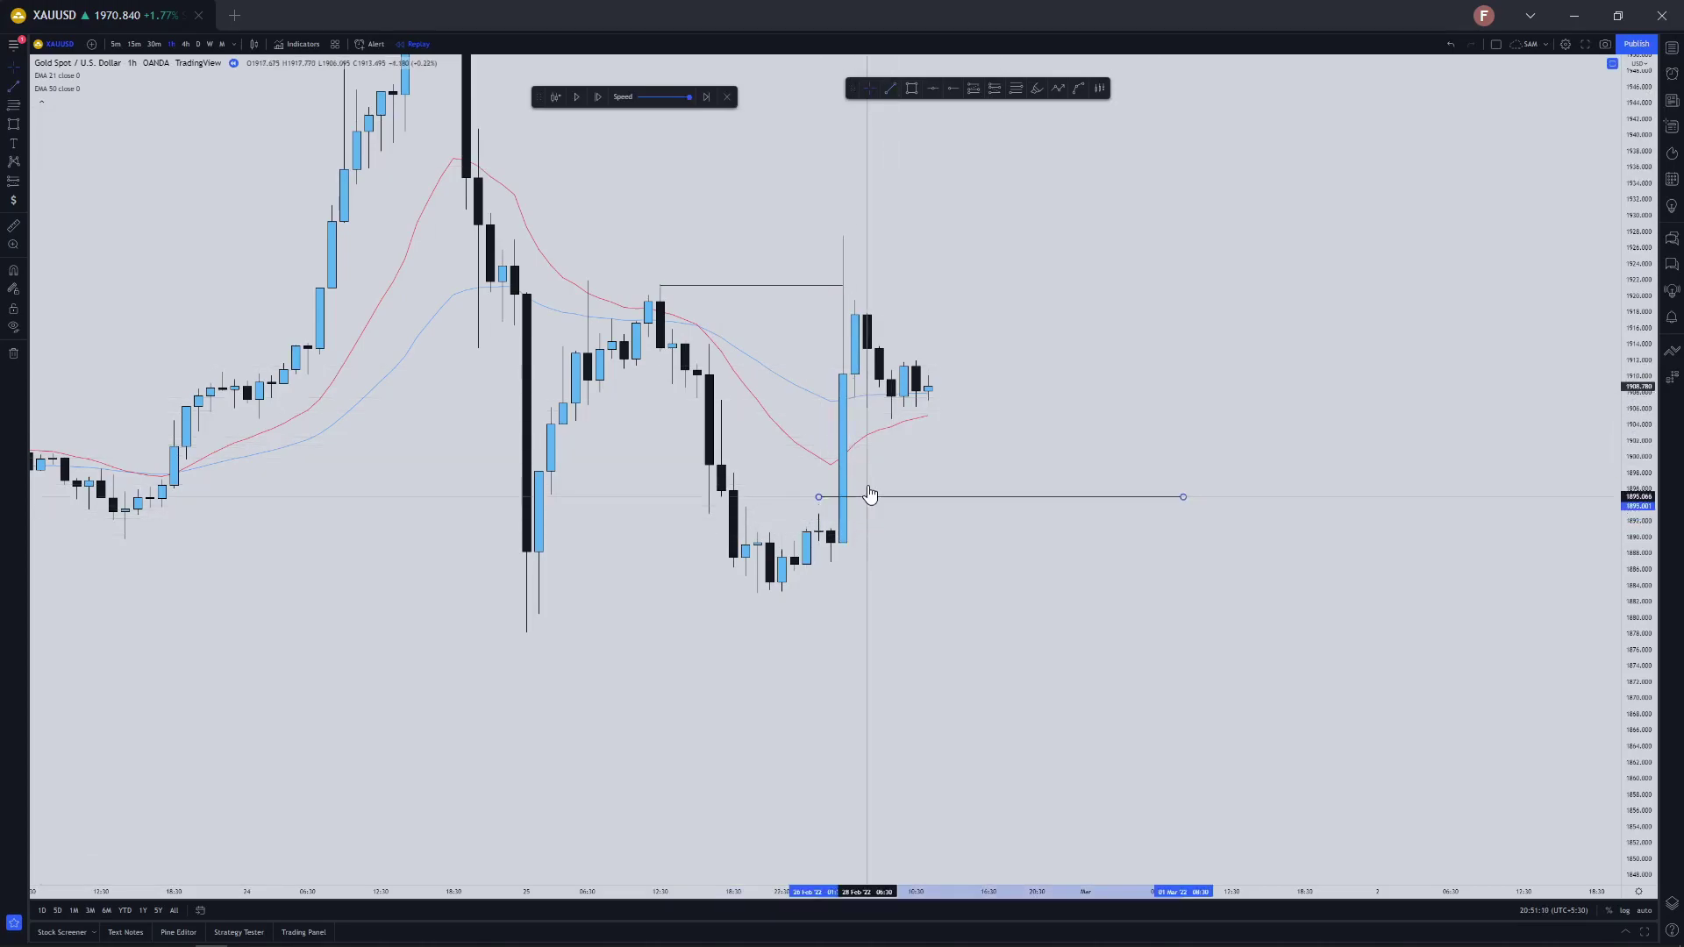
{"action": "left_click", "coordinate": [904, 505]}
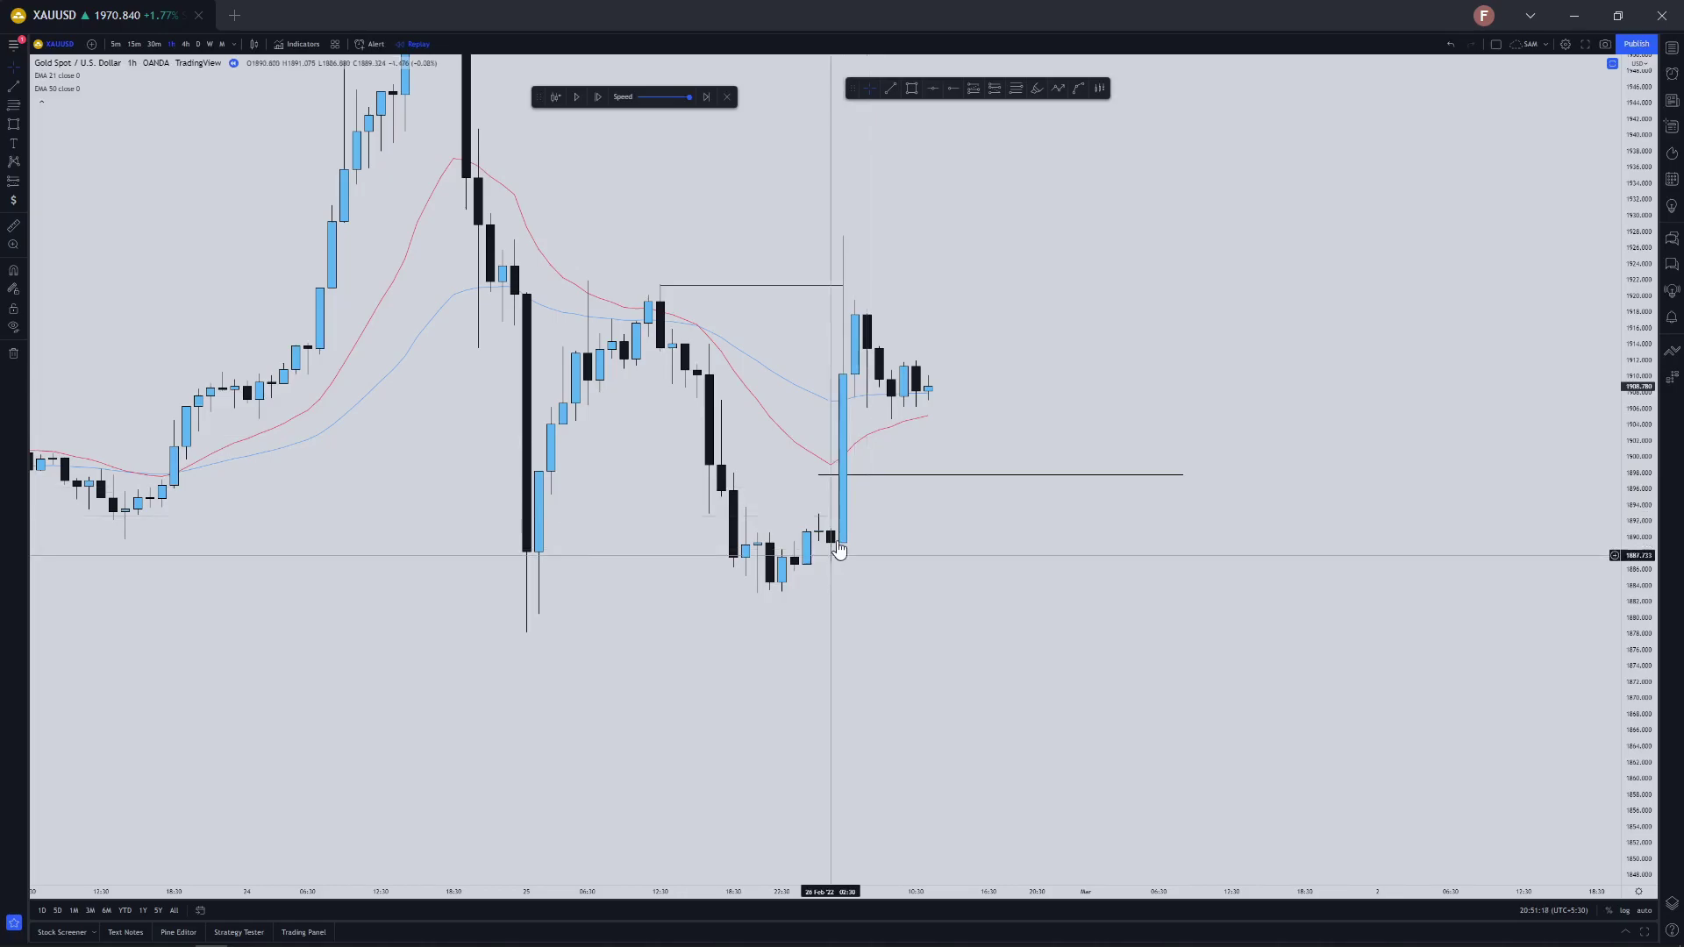
Switch the XAUUSD chart to the 4-hour timeframe
{"action": "scroll", "coordinate": [855, 504], "scroll_direction": "down", "scroll_amount": 3}
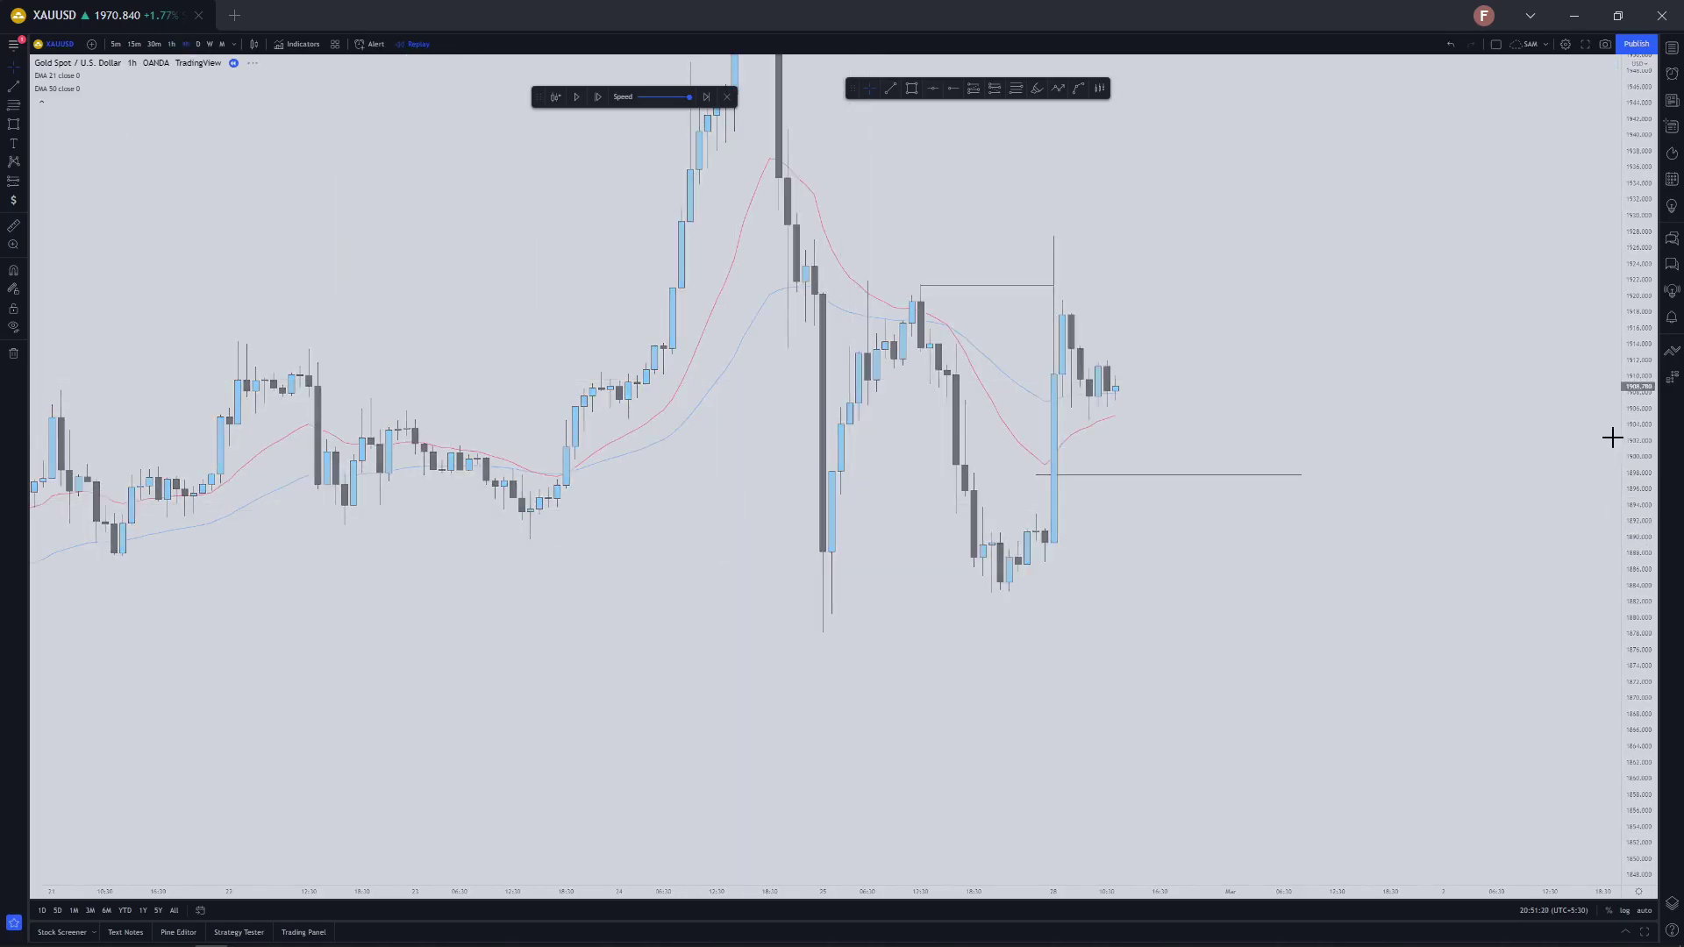
{"action": "scroll", "coordinate": [1338, 609], "scroll_direction": "up", "scroll_amount": 3}
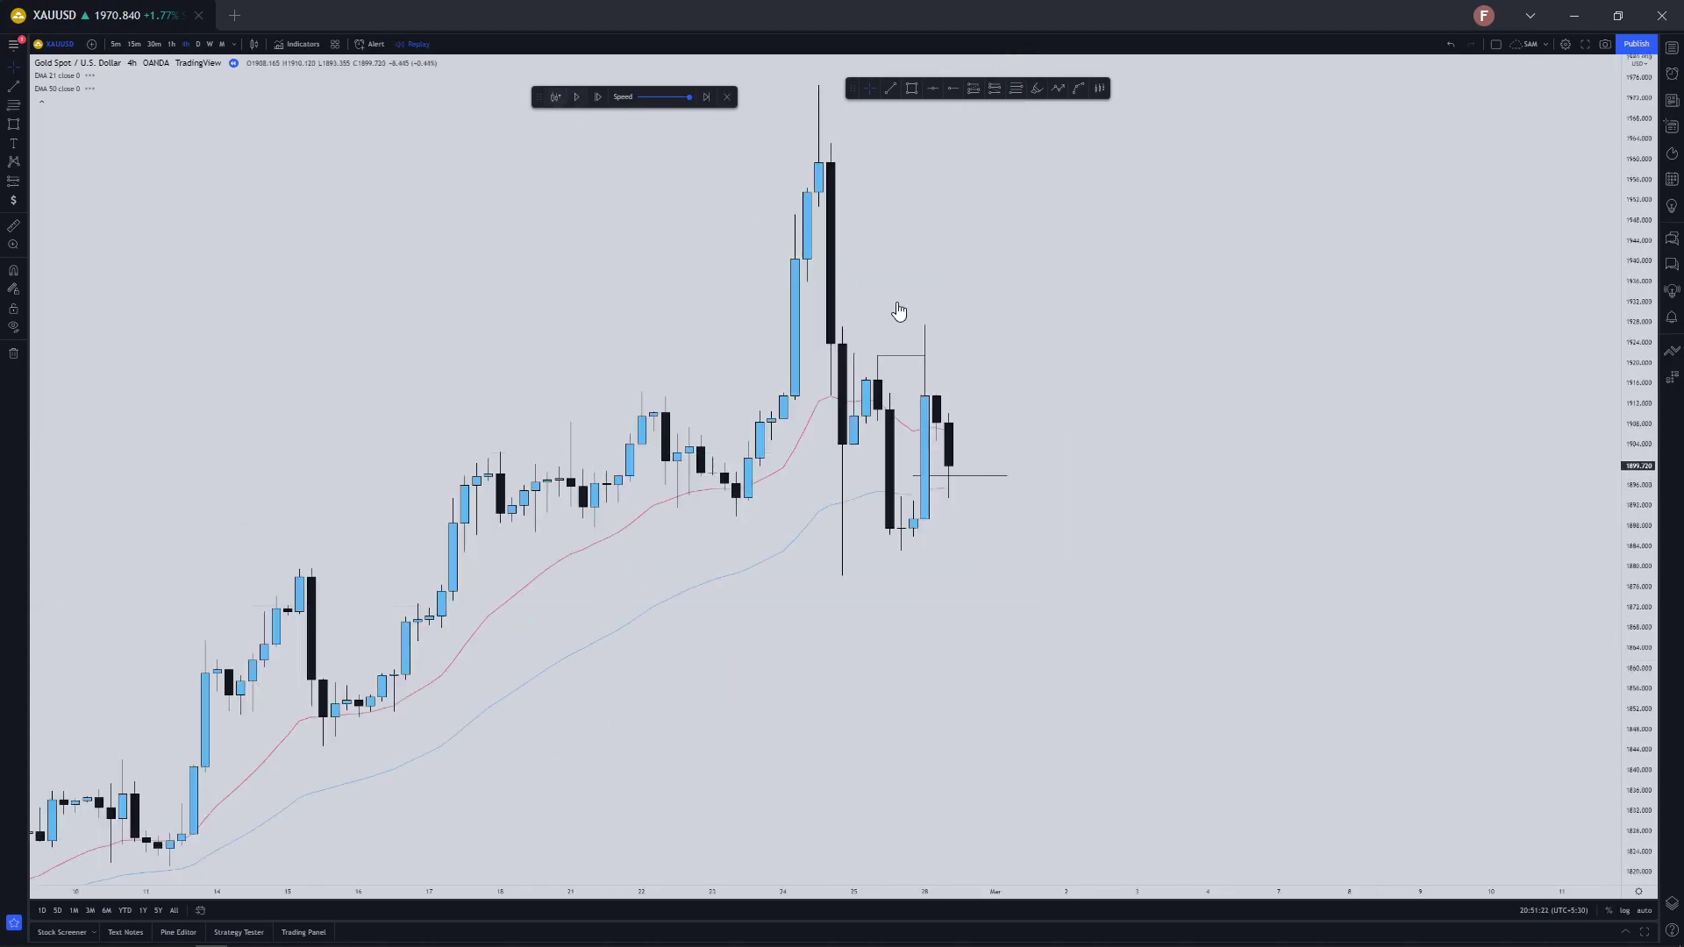
{"action": "left_click", "coordinate": [949, 354]}
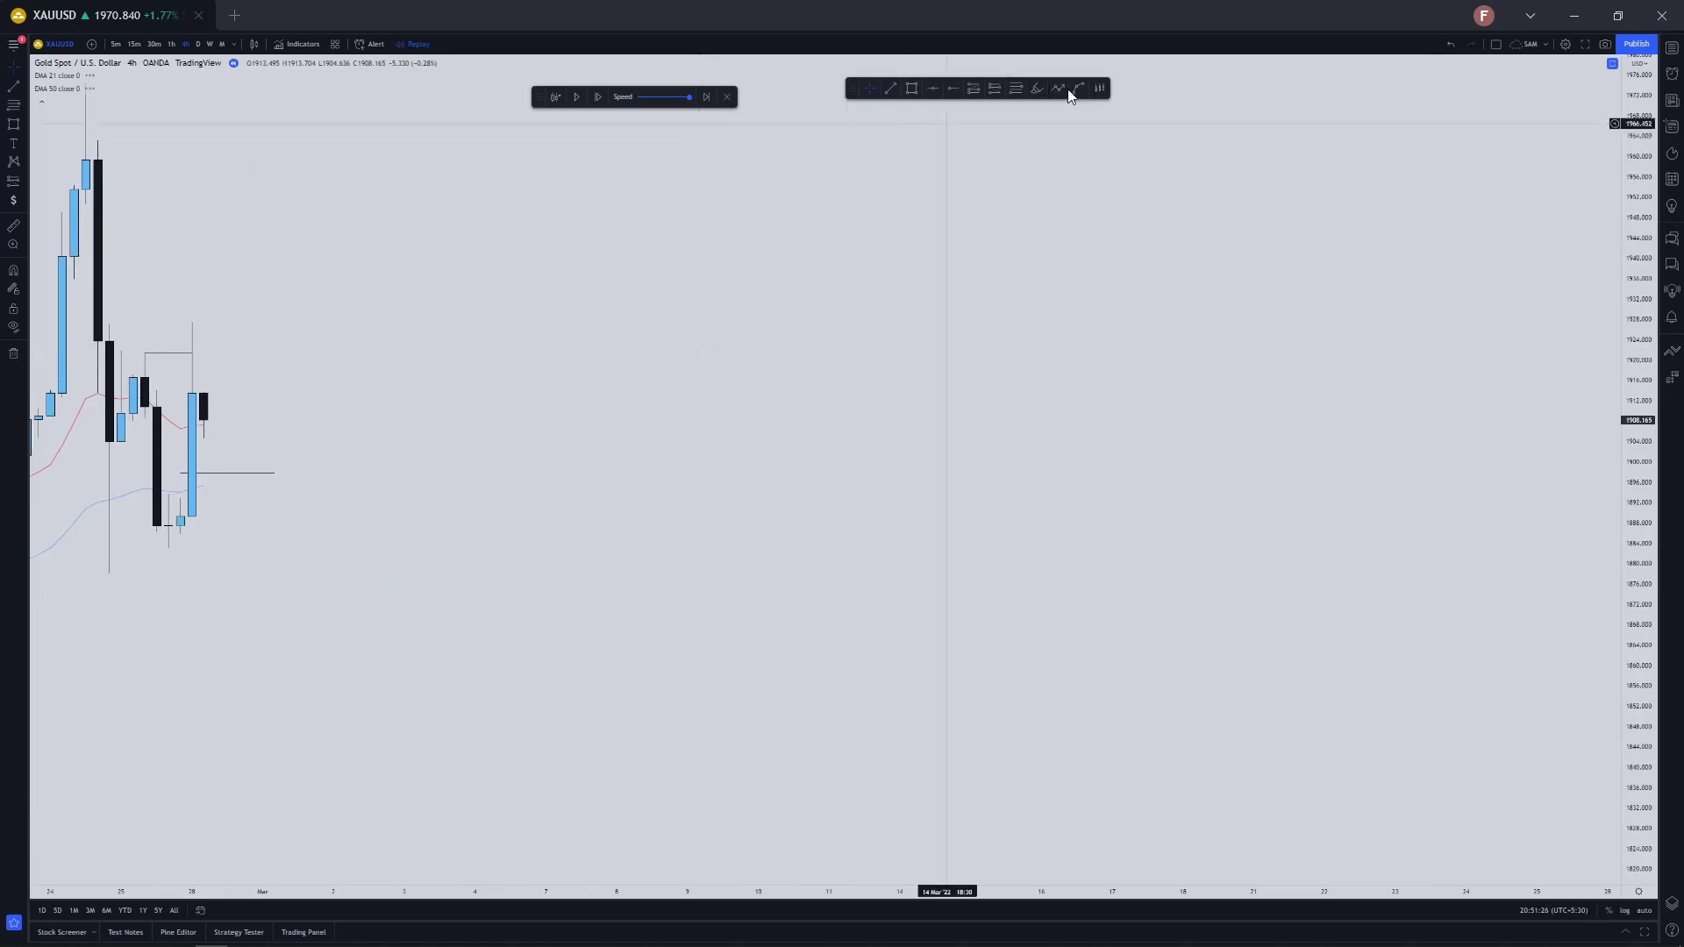
{"action": "left_click", "coordinate": [776, 255]}
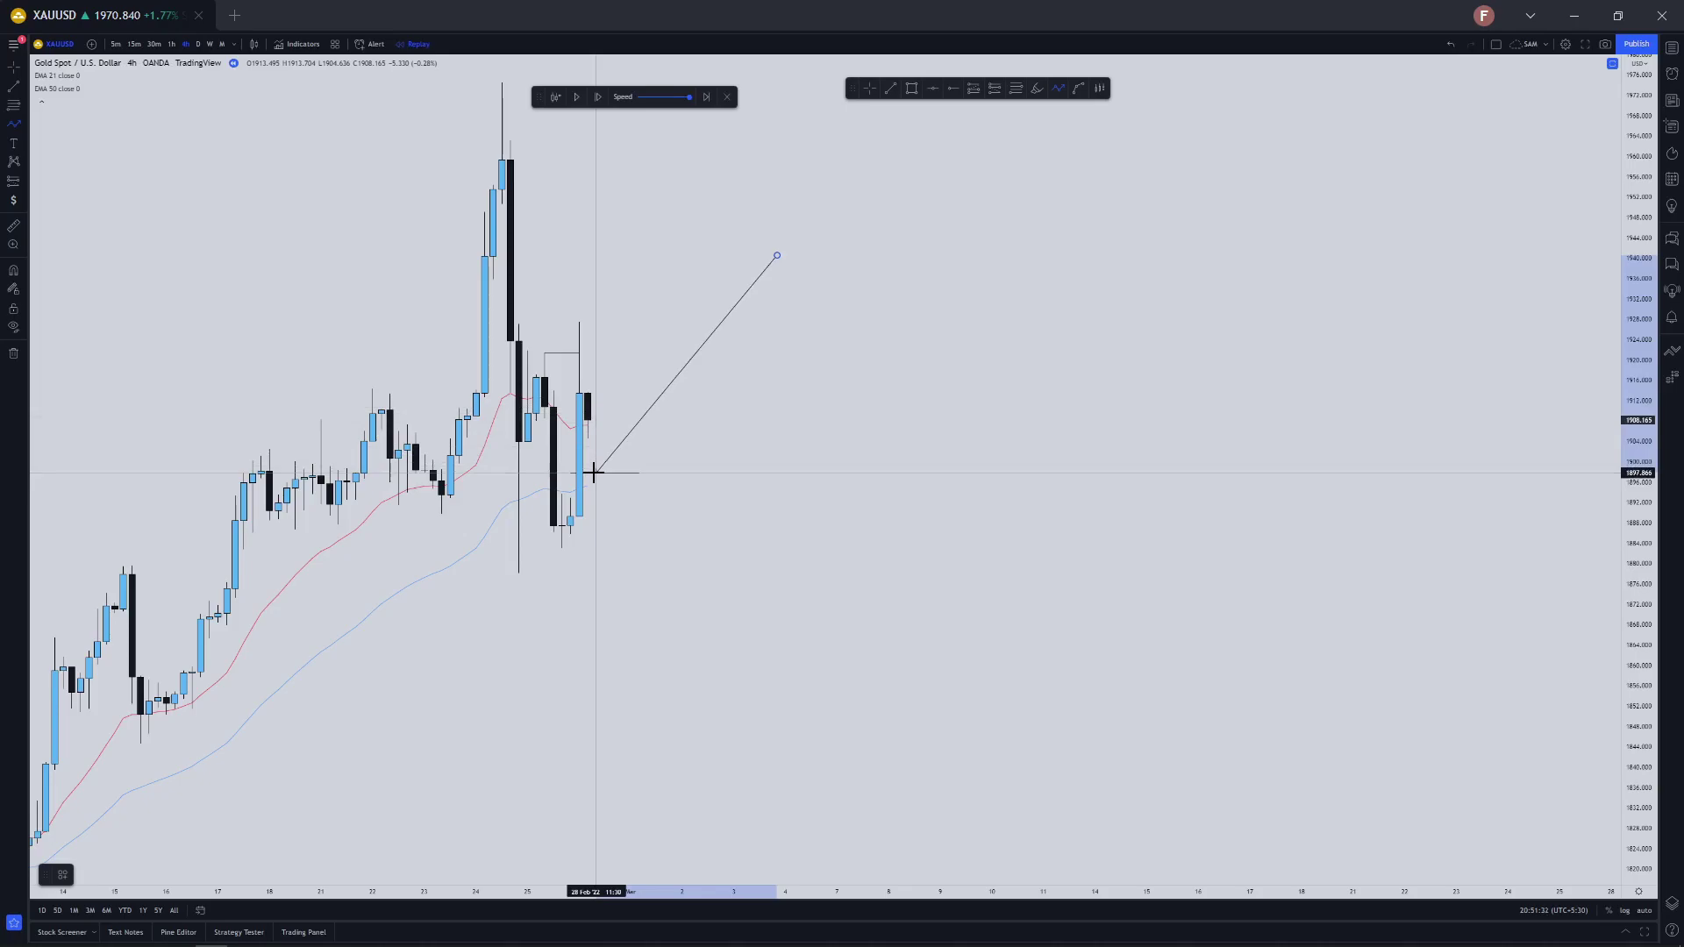
{"action": "key", "text": "Escape"}
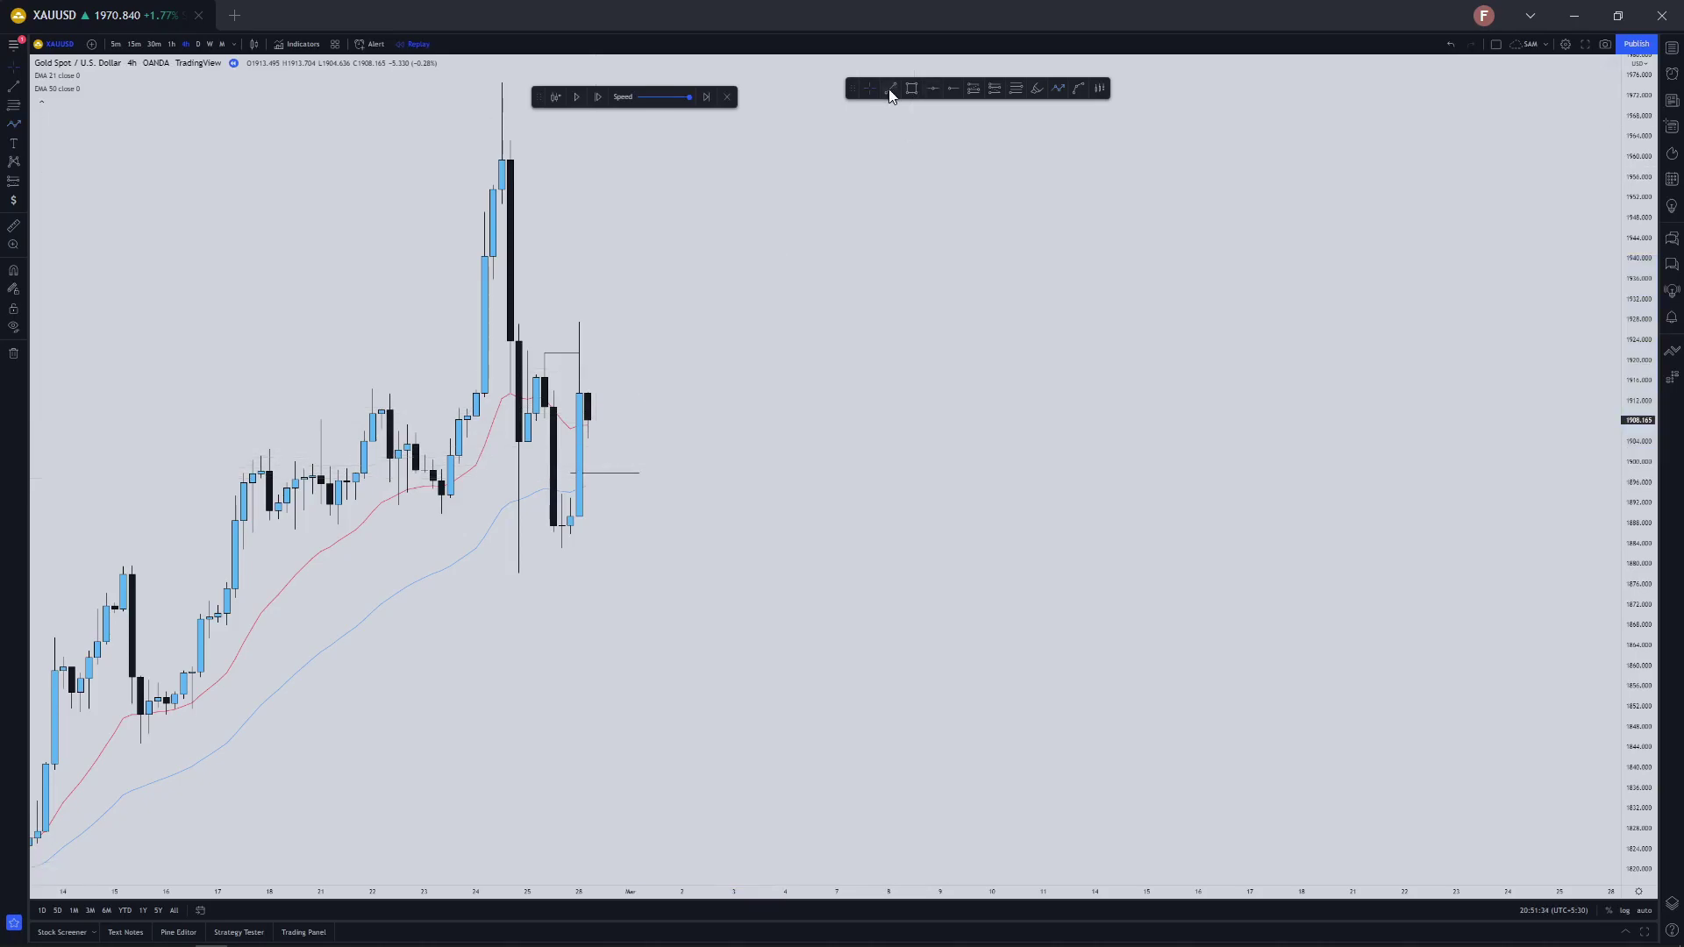
{"action": "left_click", "coordinate": [699, 331]}
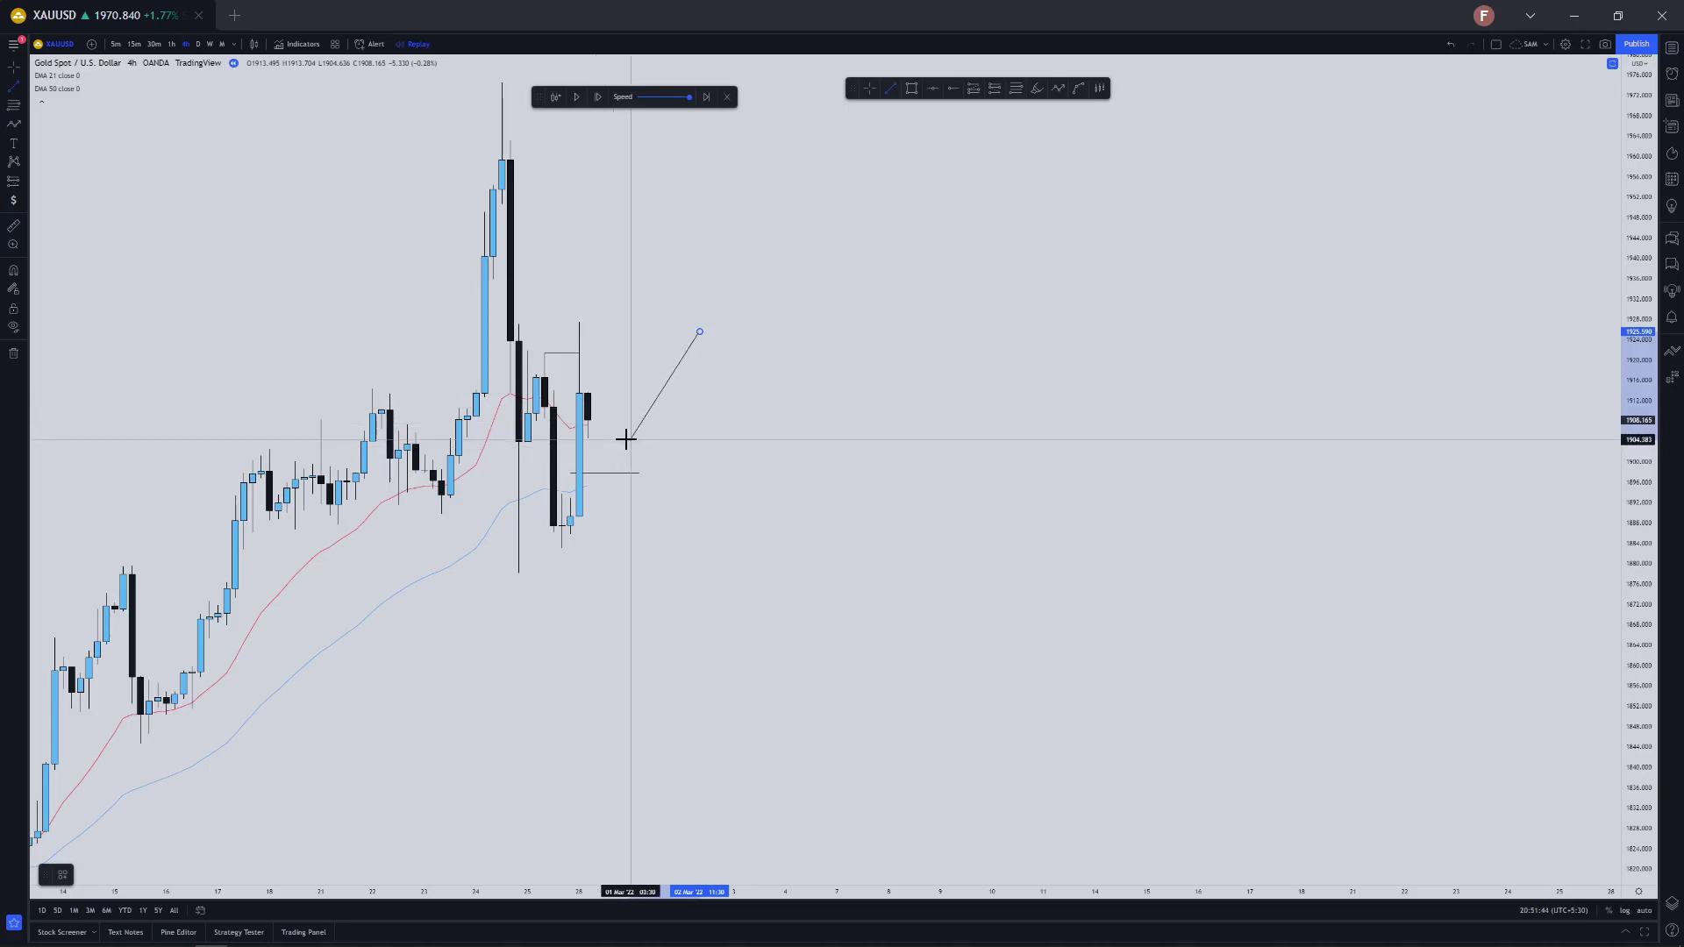
{"action": "key", "text": "Escape"}
Draw a rectangle zone on the 4-hour chart between about 1,910.5 and 1,914.6, from the late-February swing high to 2 March
{"action": "scroll", "coordinate": [486, 356], "scroll_direction": "down", "scroll_amount": 5}
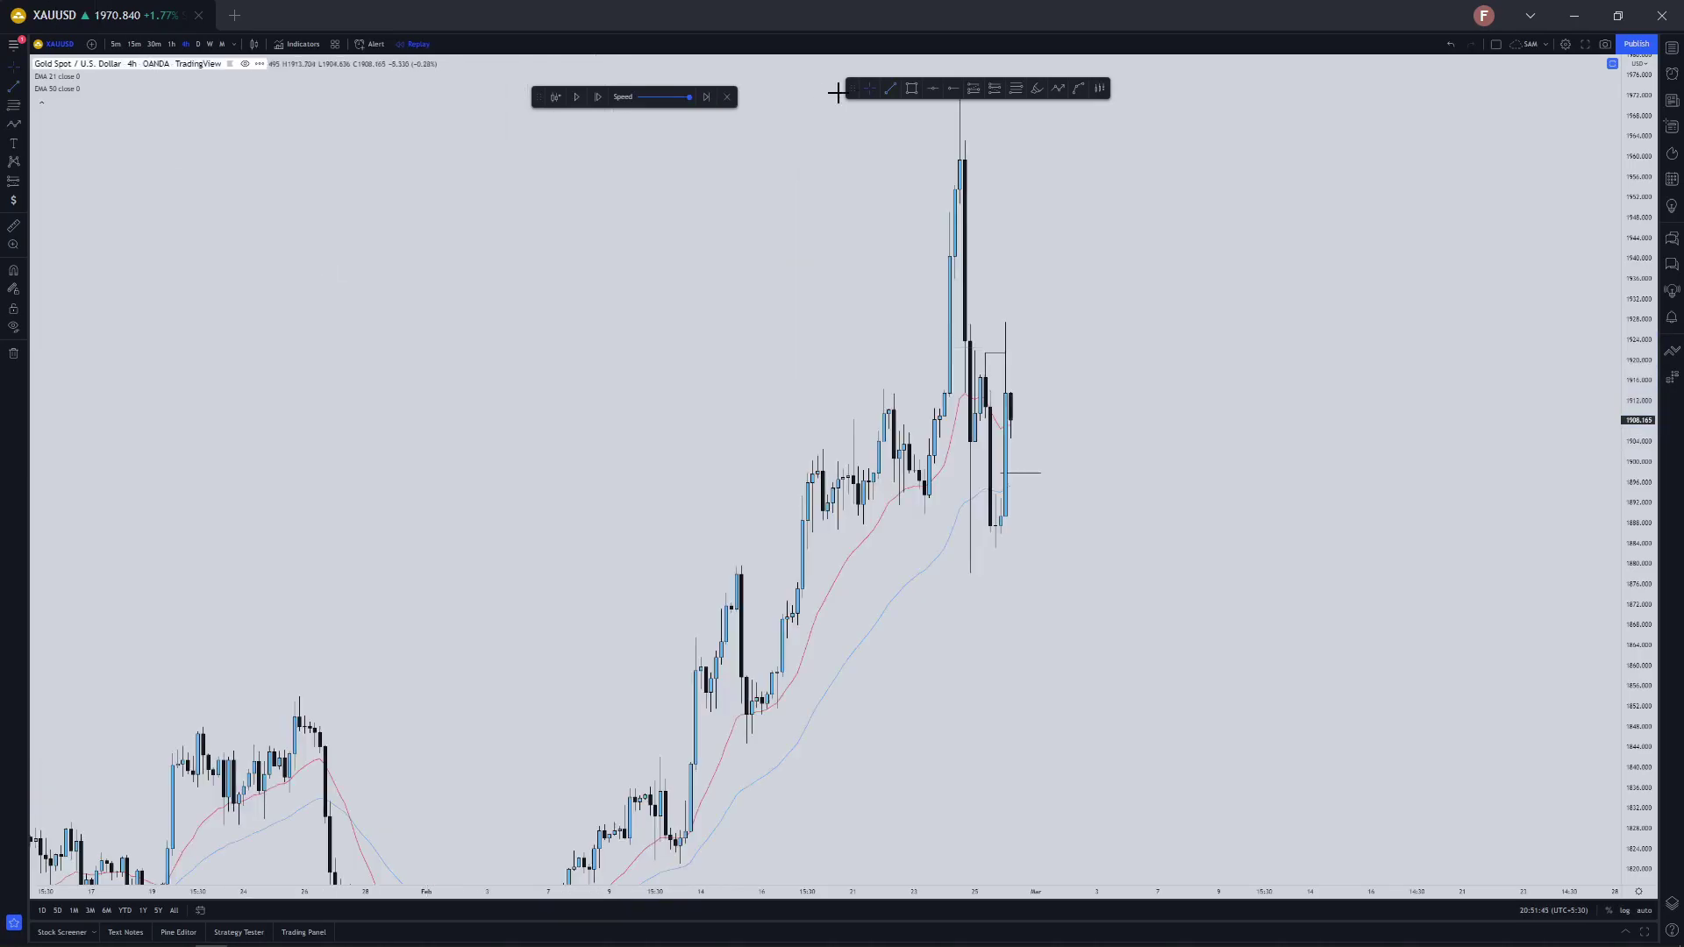
{"action": "left_click", "coordinate": [910, 89]}
{"action": "scroll", "coordinate": [736, 393], "scroll_direction": "up", "scroll_amount": 5}
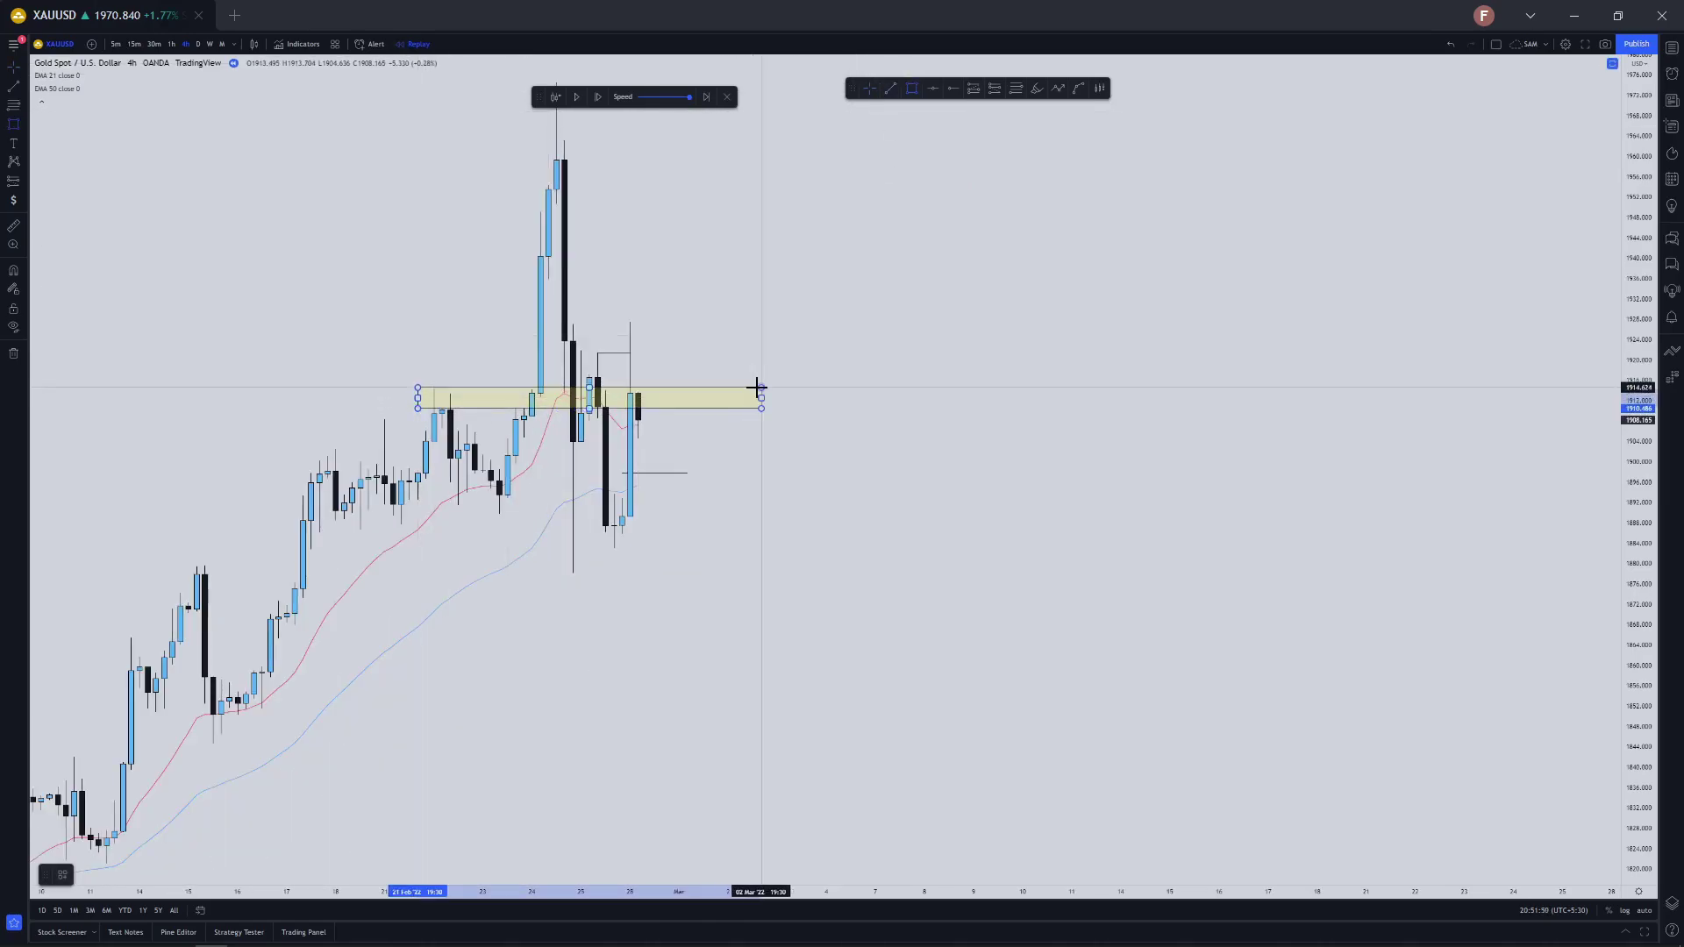
{"action": "left_click", "coordinate": [760, 386]}
Switch to the 15-minute timeframe and draw an ascending trend line beneath the 28 February lows, from about 1,905 to 1,907
{"action": "left_click", "coordinate": [138, 44]}
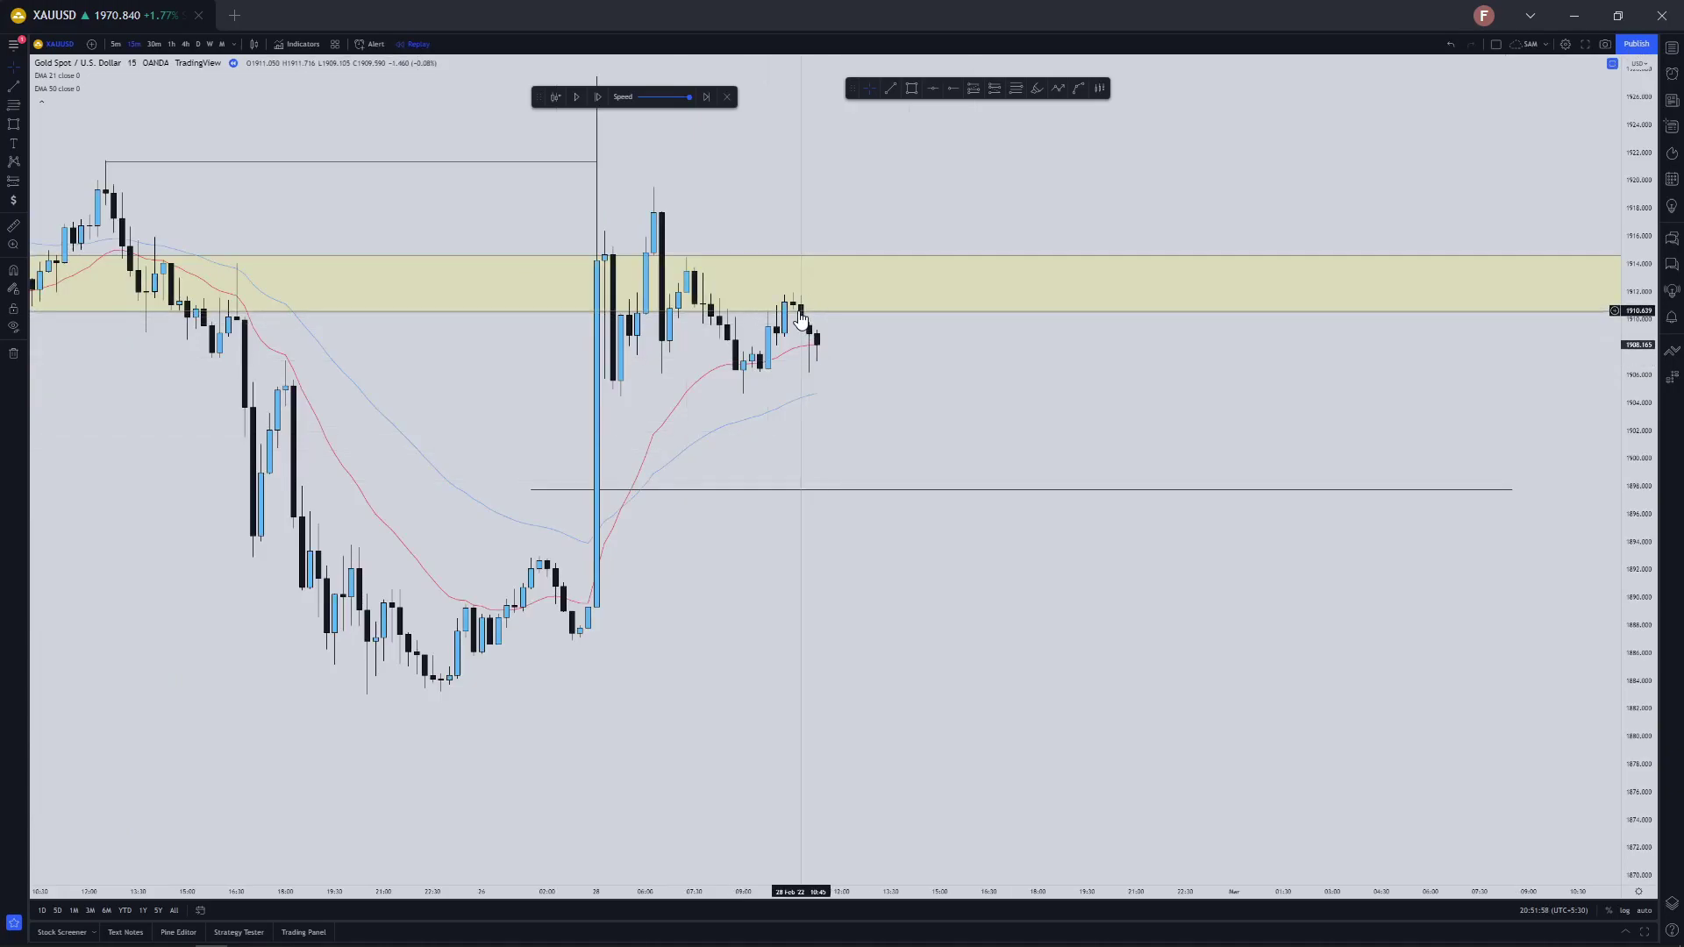
{"action": "left_click", "coordinate": [891, 88]}
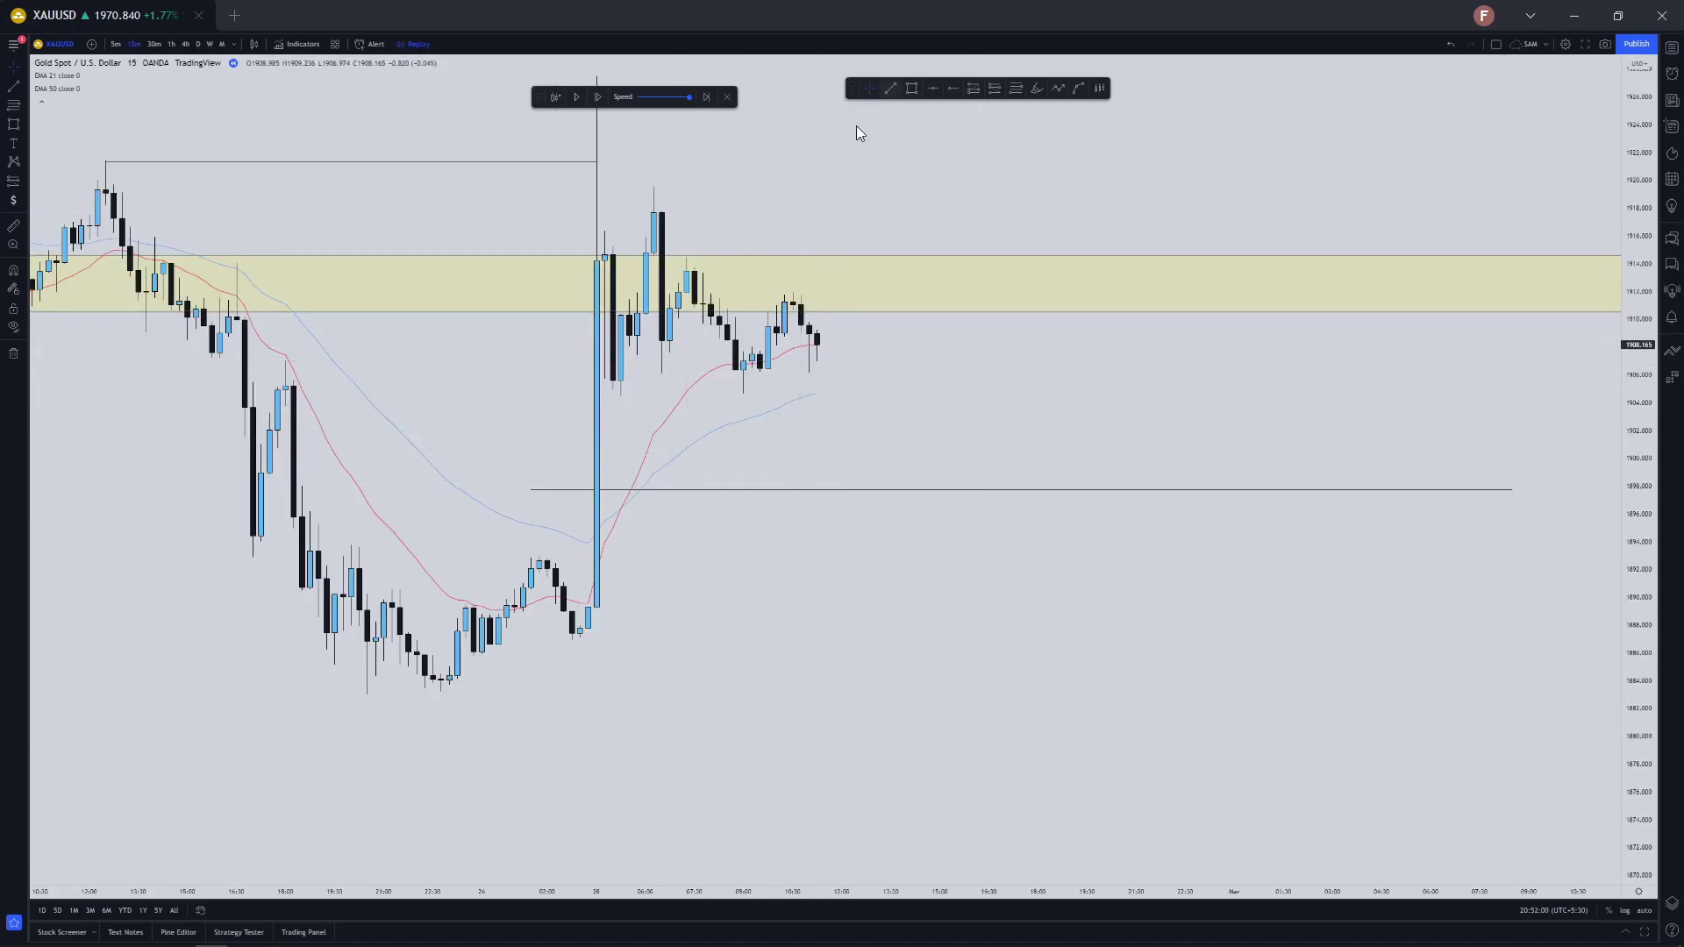
{"action": "left_click_drag", "start_coordinate": [1637, 527], "coordinate": [1637, 658]}
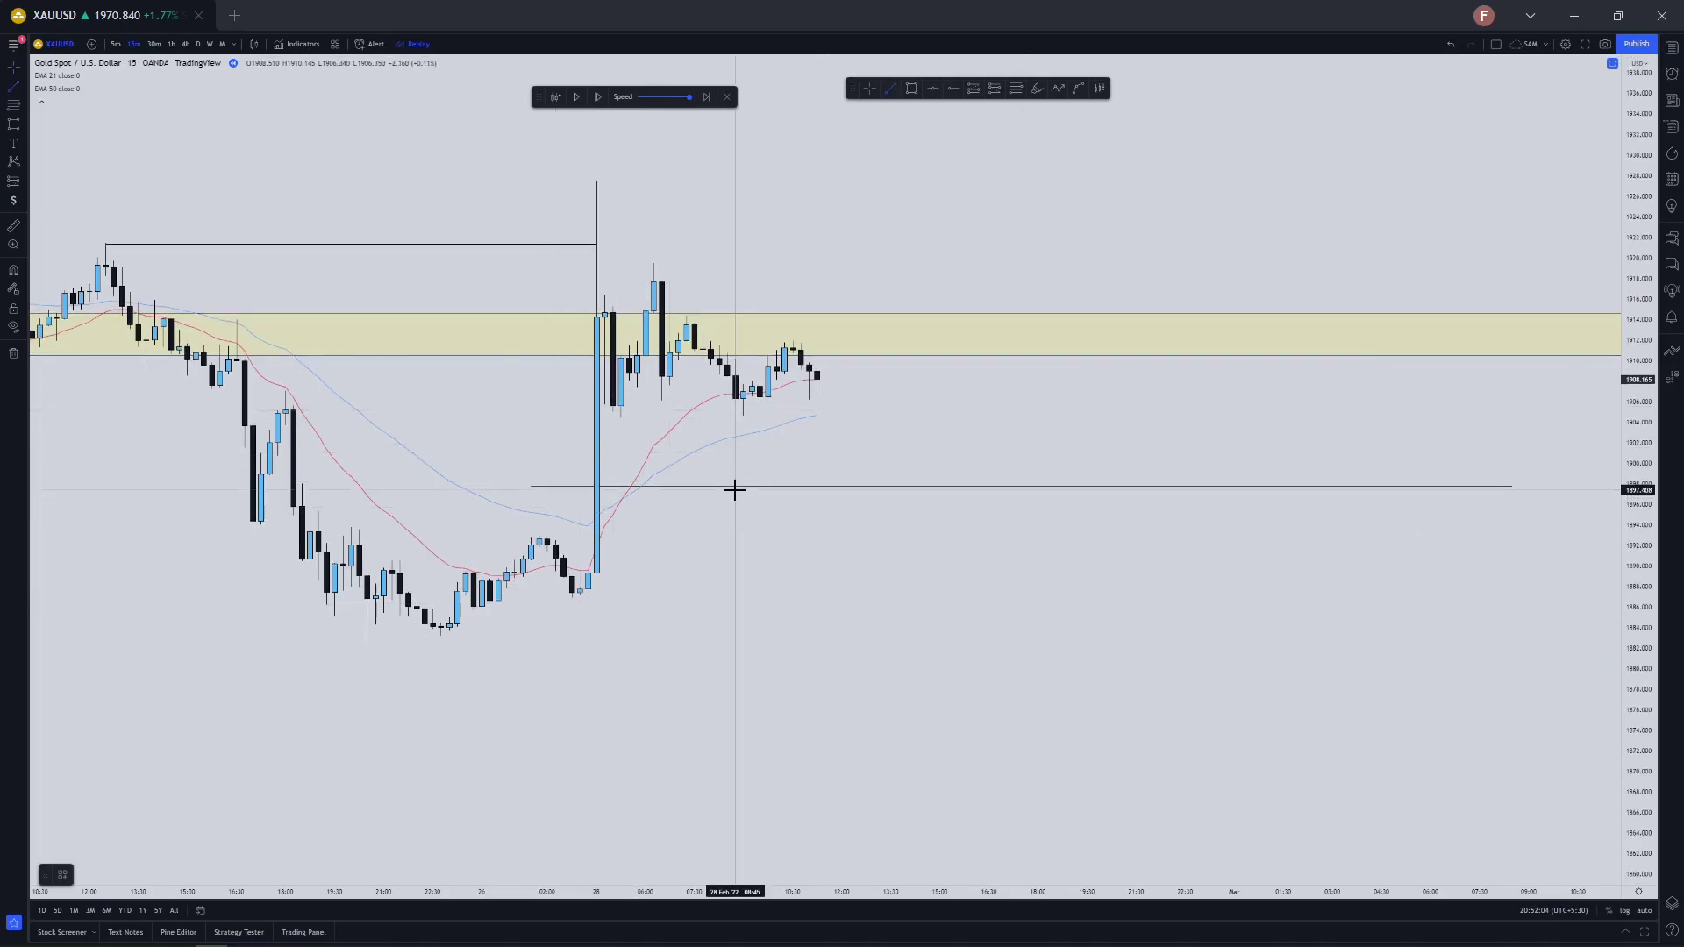
{"action": "scroll", "coordinate": [736, 490], "scroll_direction": "down", "scroll_amount": 3}
{"action": "scroll", "coordinate": [734, 490], "scroll_direction": "left", "scroll_amount": 3}
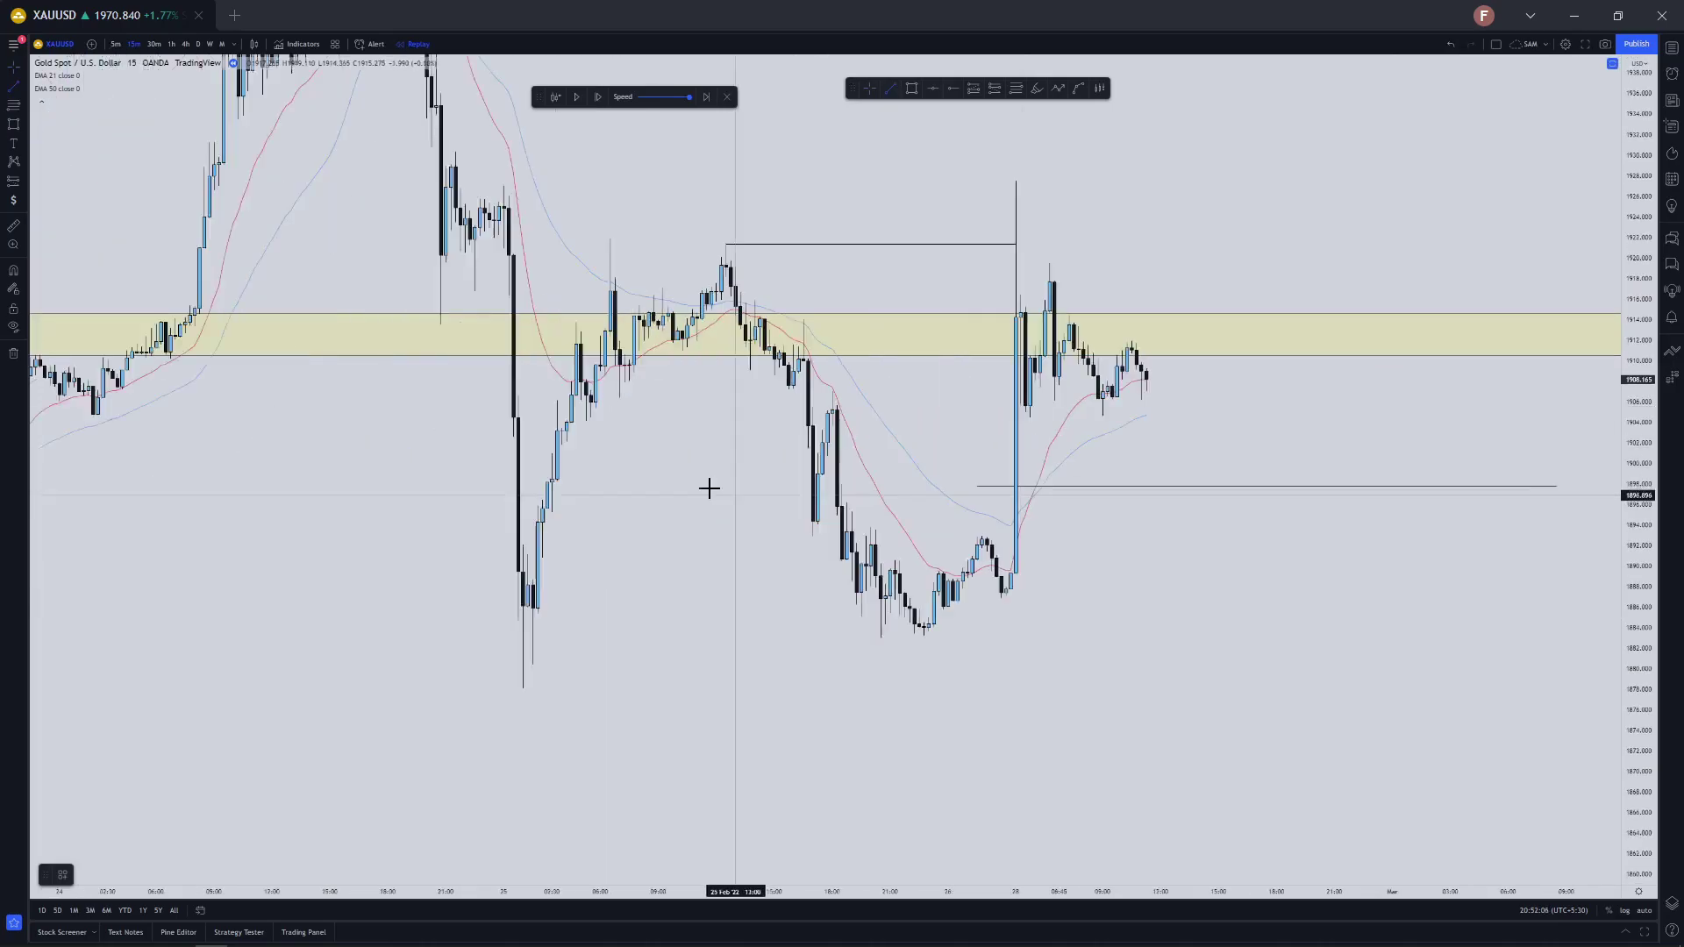
{"action": "scroll", "coordinate": [658, 362], "scroll_direction": "right", "scroll_amount": 5}
{"action": "left_click", "coordinate": [647, 414]}
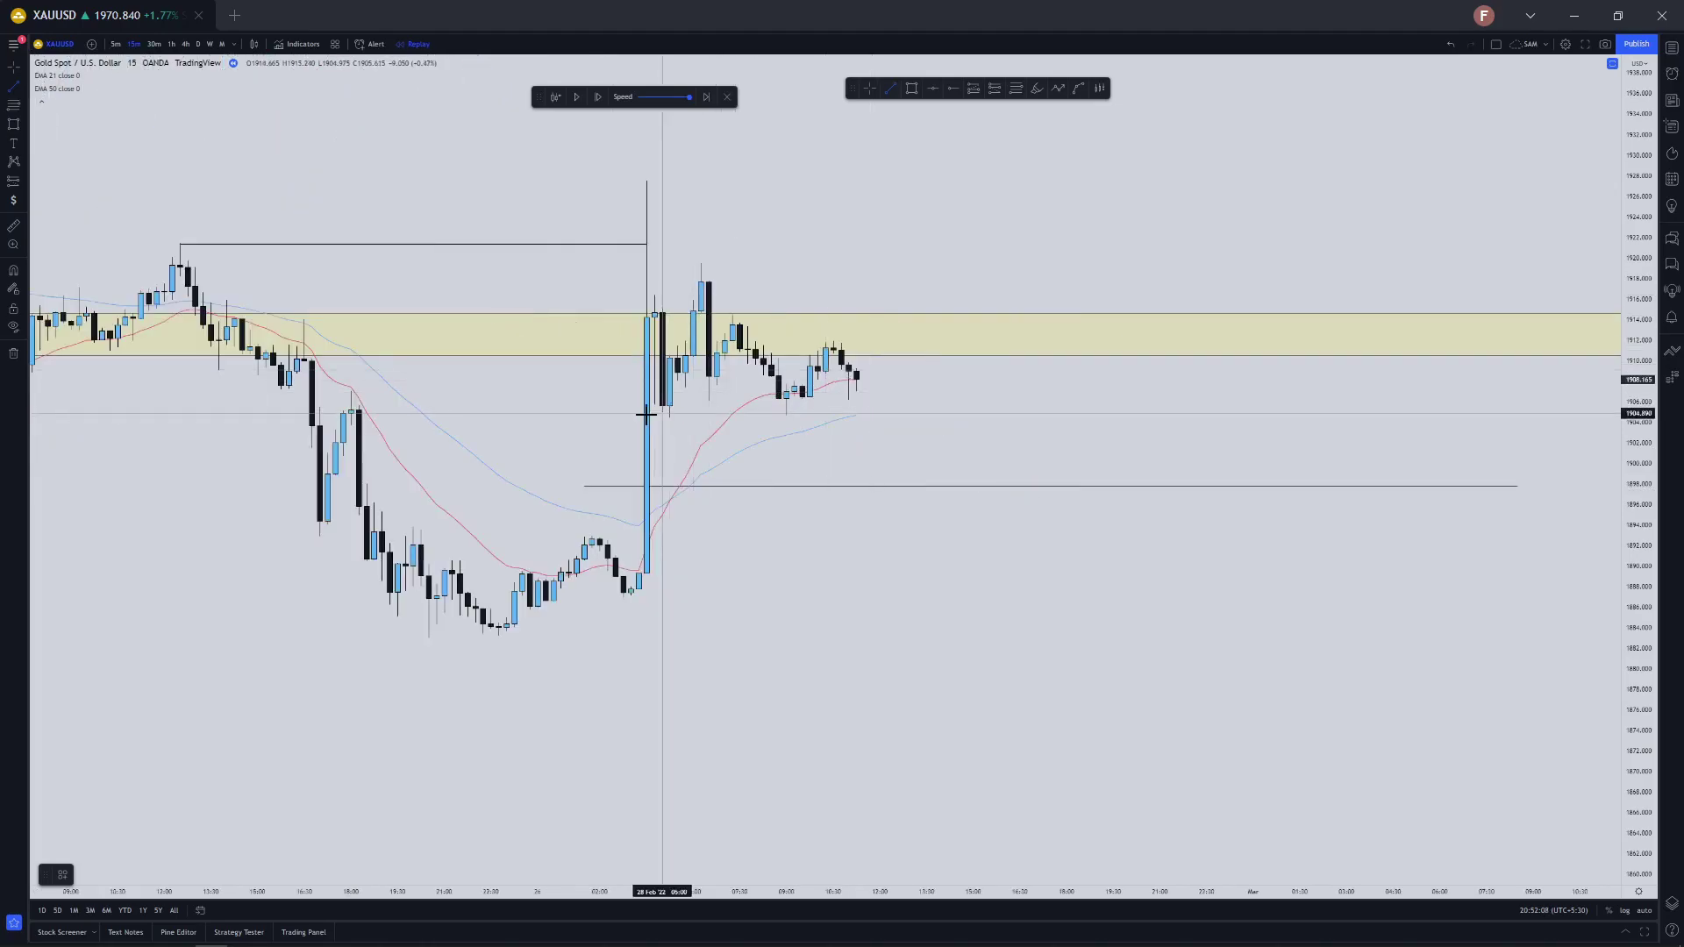
{"action": "left_click", "coordinate": [919, 394]}
Draw a descending trend line across the highs from about 1,921 to 1,908 and switch to the 5-minute timeframe
{"action": "left_click", "coordinate": [631, 248]}
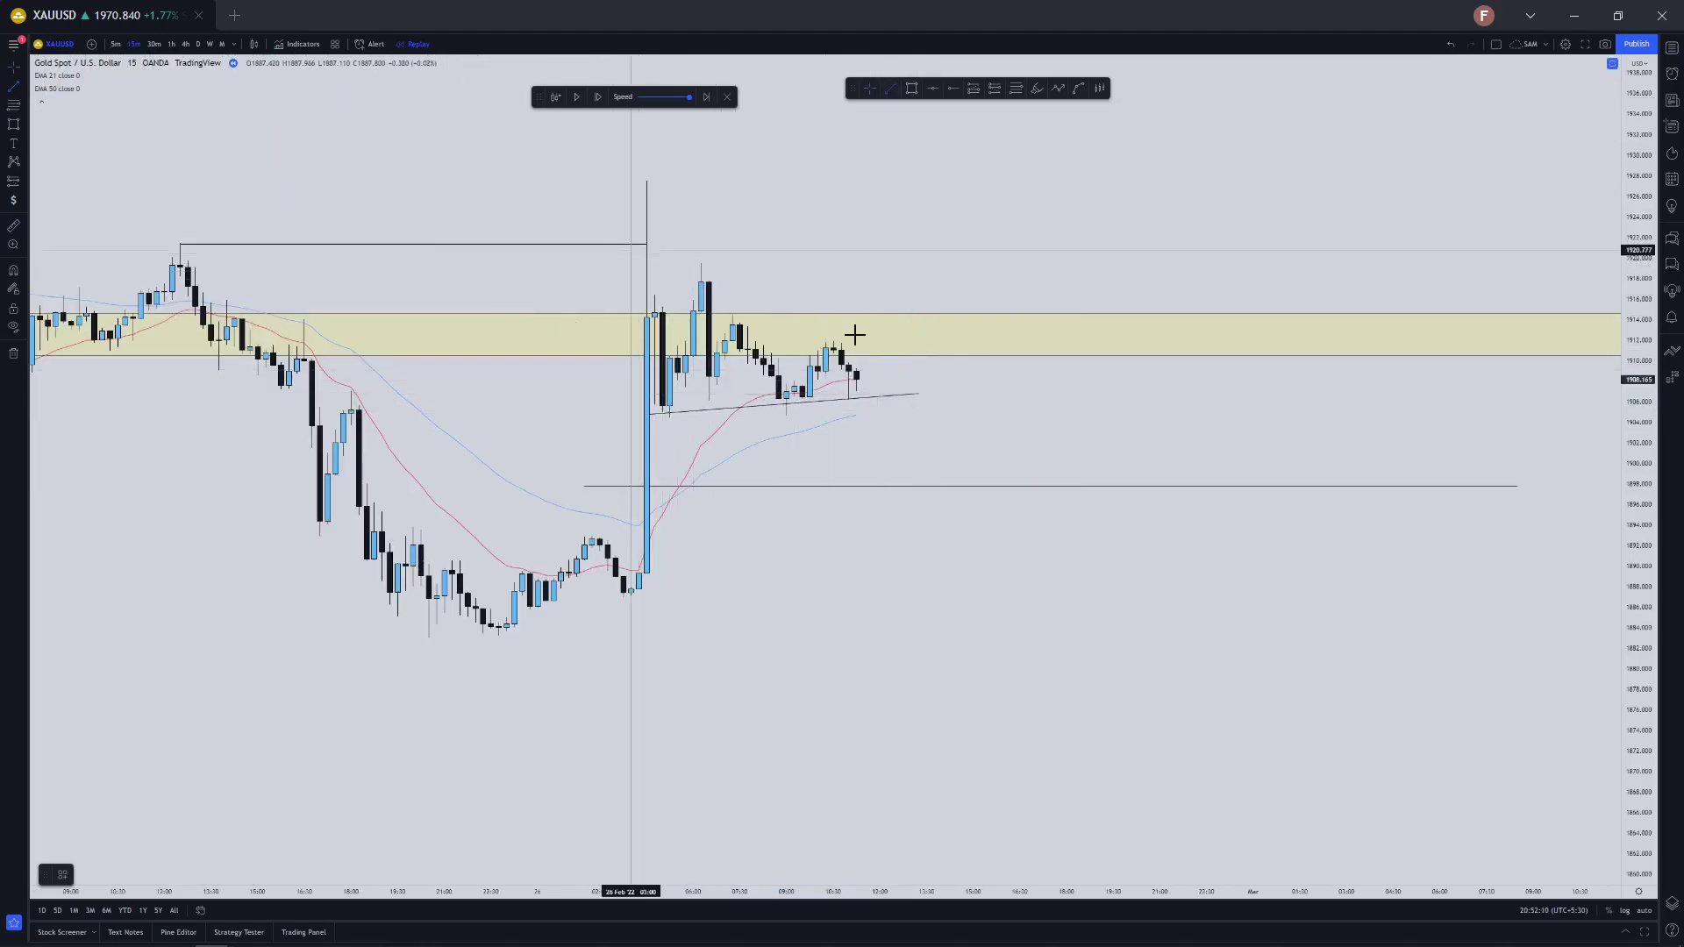
{"action": "left_click", "coordinate": [958, 381]}
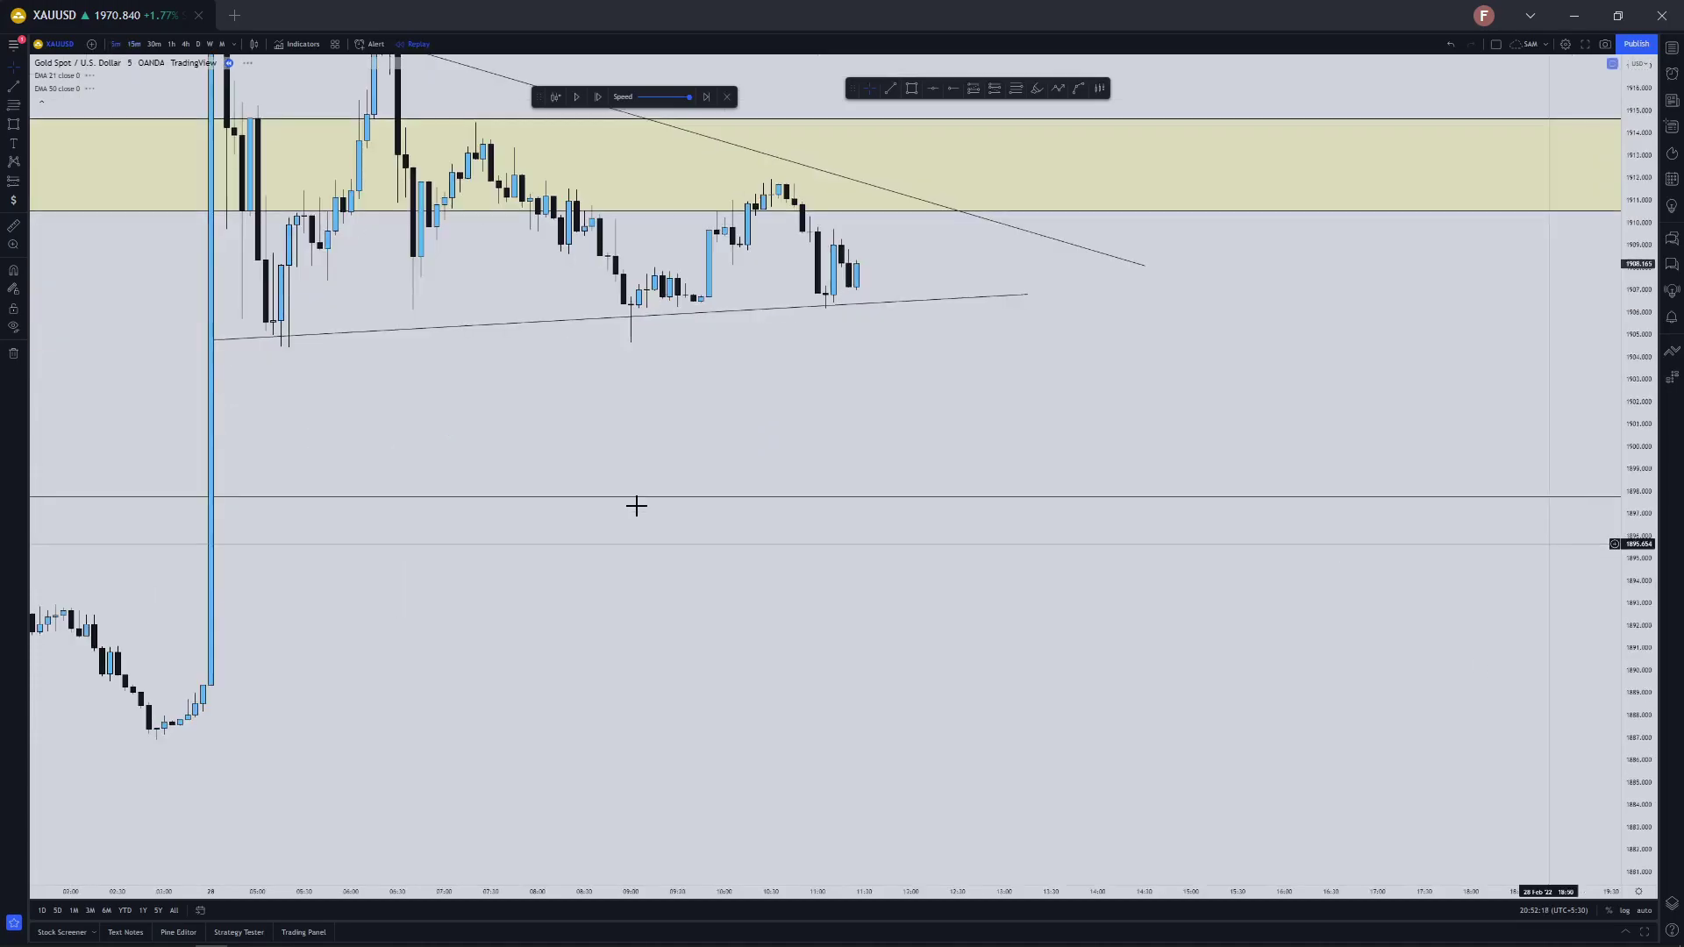
{"action": "left_click_drag", "start_coordinate": [676, 453], "coordinate": [687, 628]}
{"action": "scroll", "coordinate": [671, 606], "scroll_direction": "down", "scroll_amount": 1}
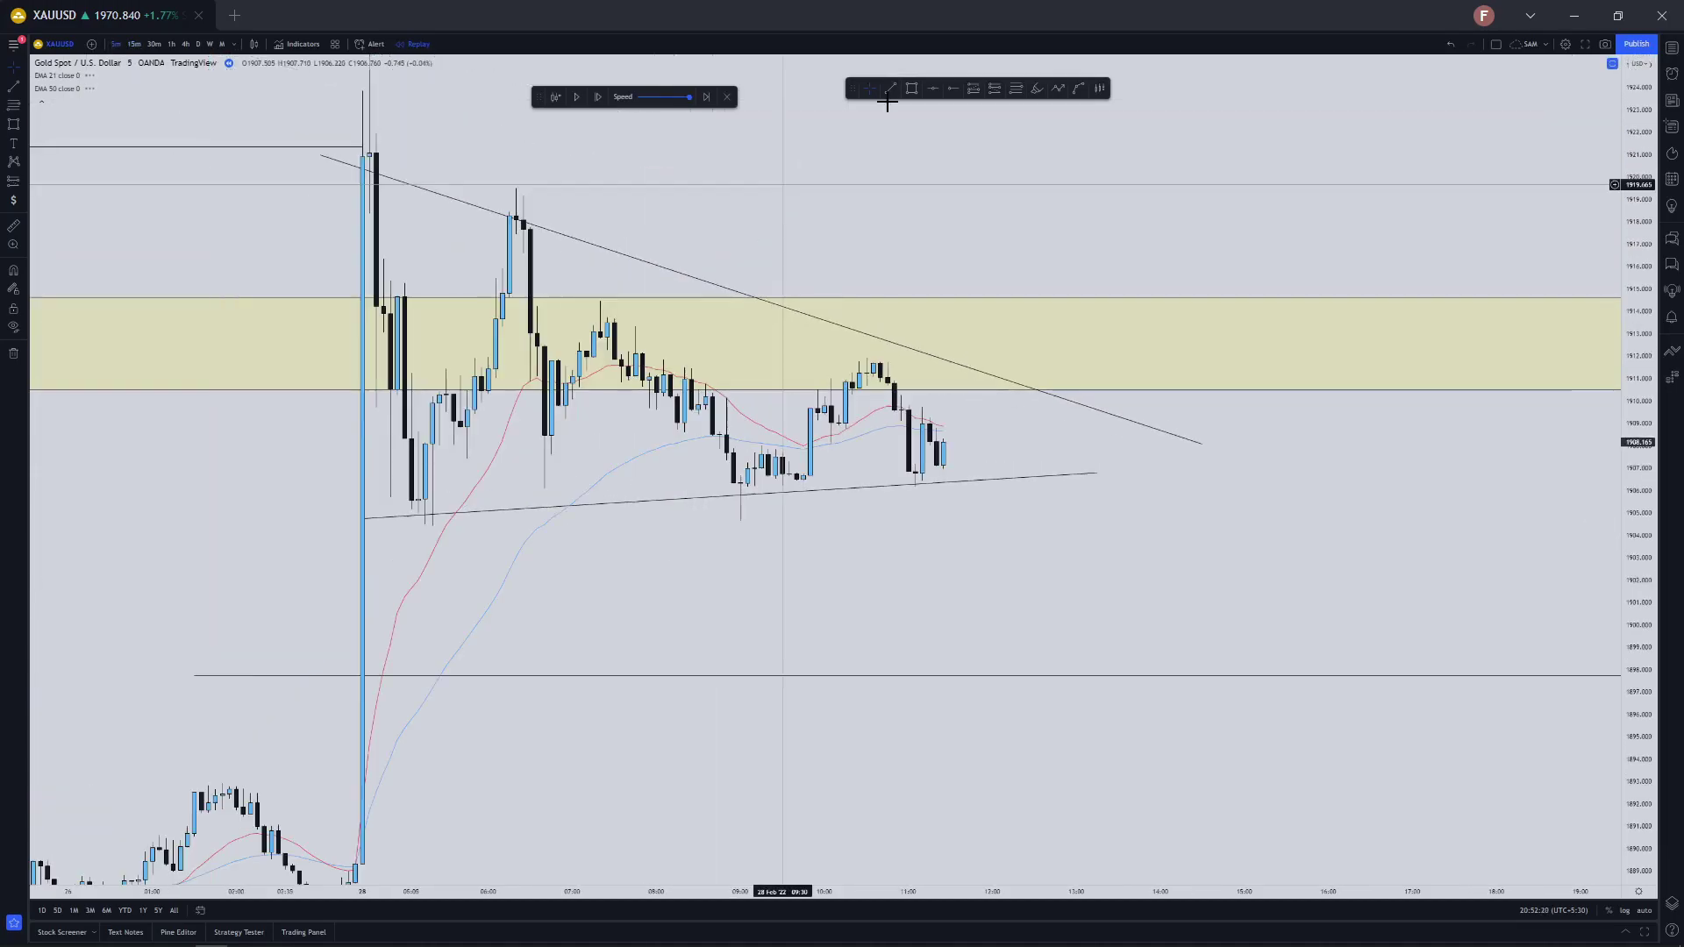
{"action": "key", "text": "alt+t"}
{"action": "scroll", "coordinate": [444, 570], "scroll_direction": "up", "scroll_amount": 1}
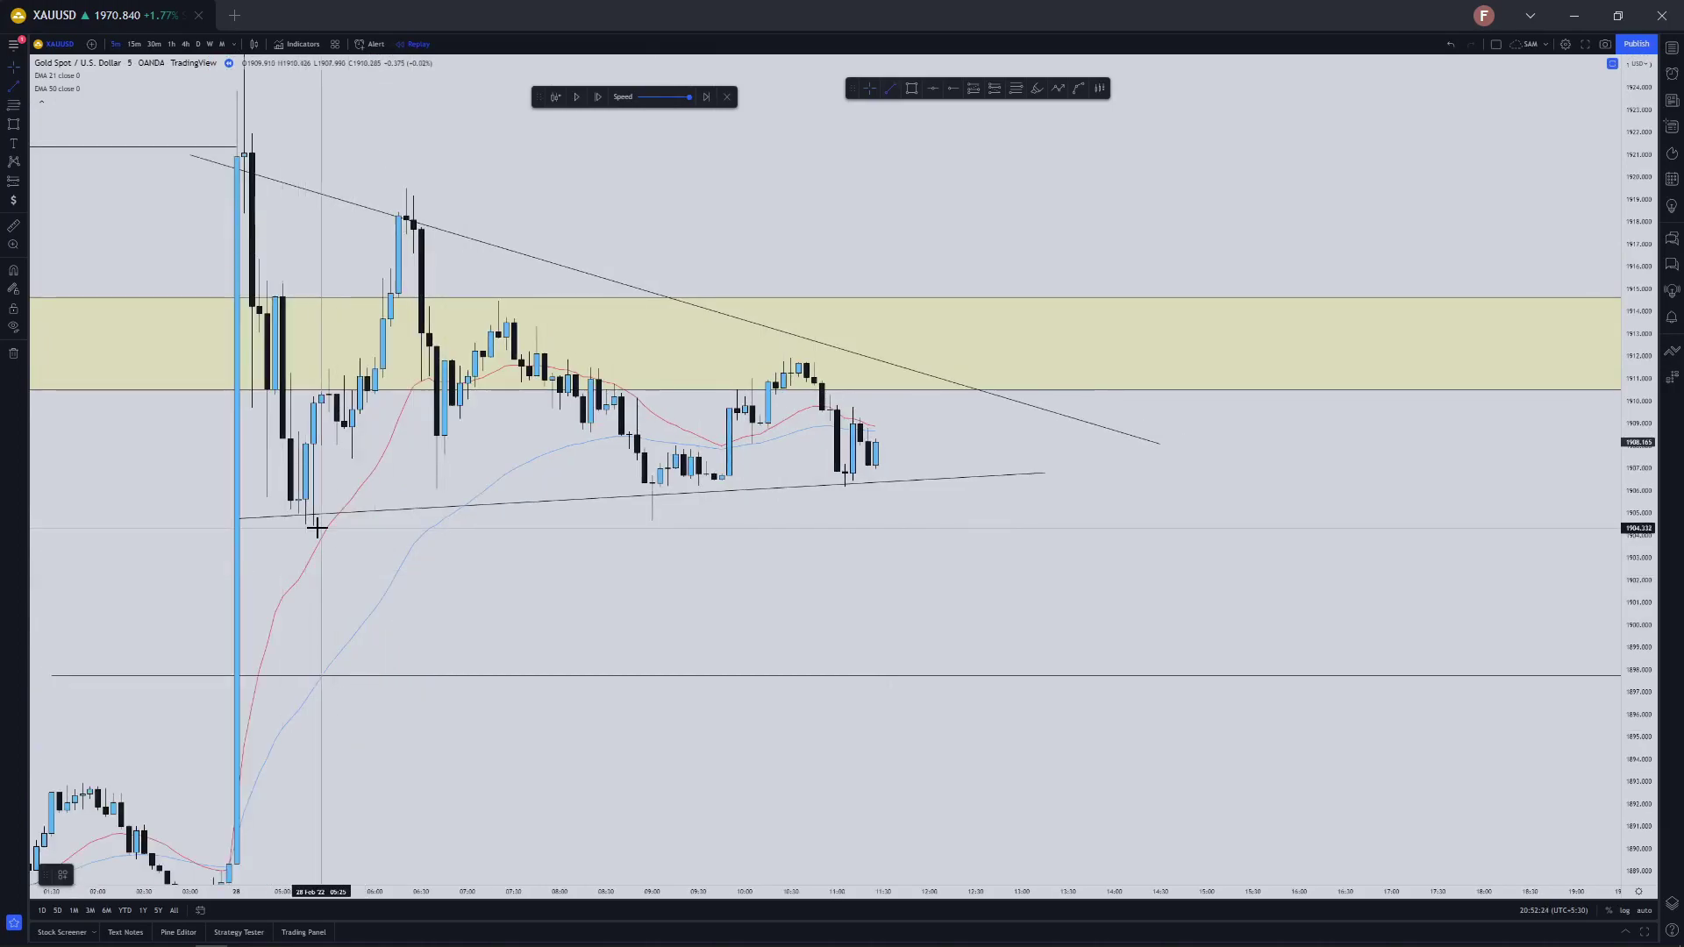
{"action": "scroll", "coordinate": [1385, 537], "scroll_direction": "down", "scroll_amount": 7}
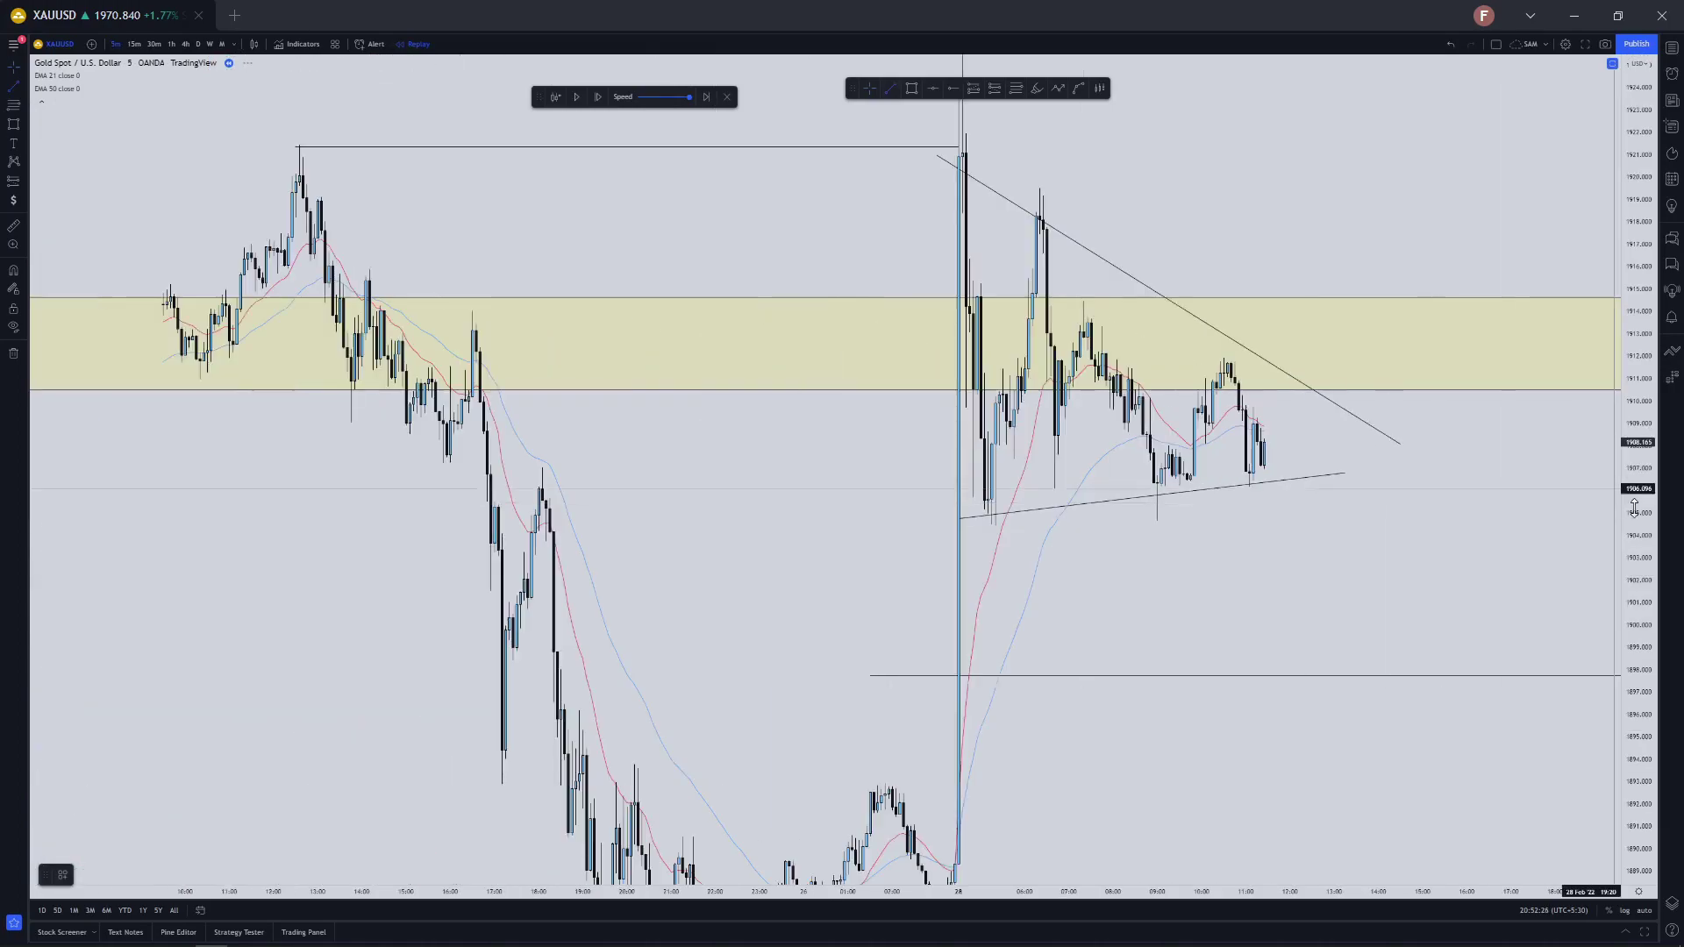
{"action": "left_click_drag", "start_coordinate": [1632, 494], "coordinate": [1631, 660]}
{"action": "scroll", "coordinate": [877, 588], "scroll_direction": "up", "scroll_amount": 2}
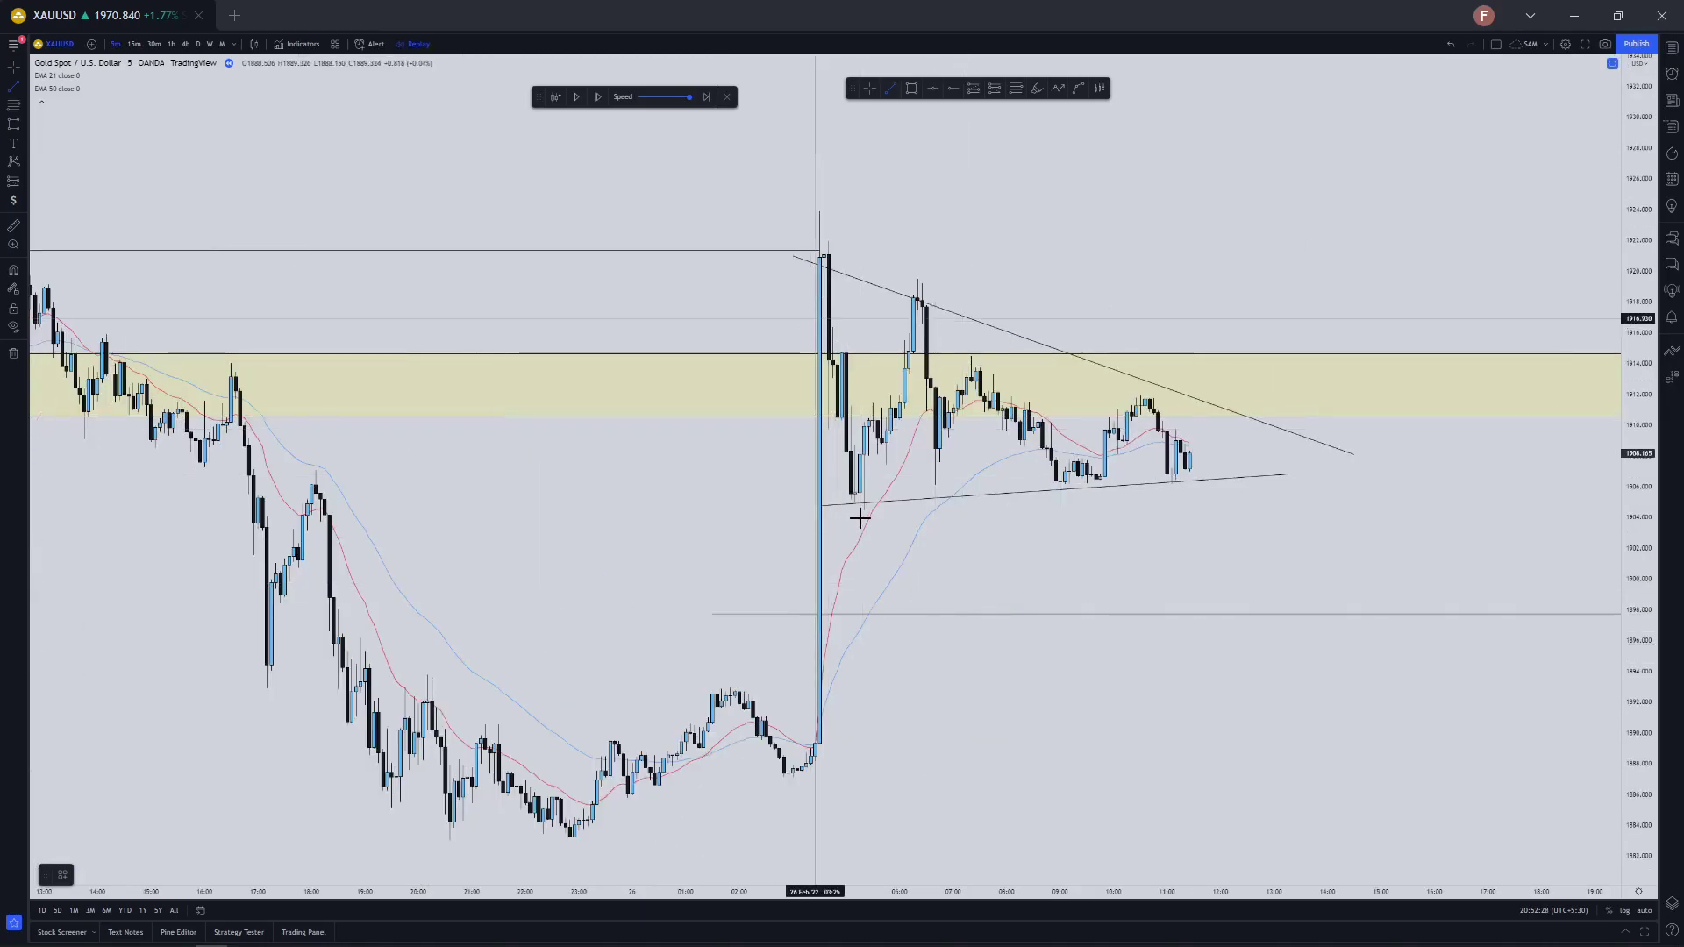
{"action": "scroll", "coordinate": [833, 527], "scroll_direction": "up", "scroll_amount": 1}
{"action": "scroll", "coordinate": [715, 530], "scroll_direction": "up", "scroll_amount": 1}
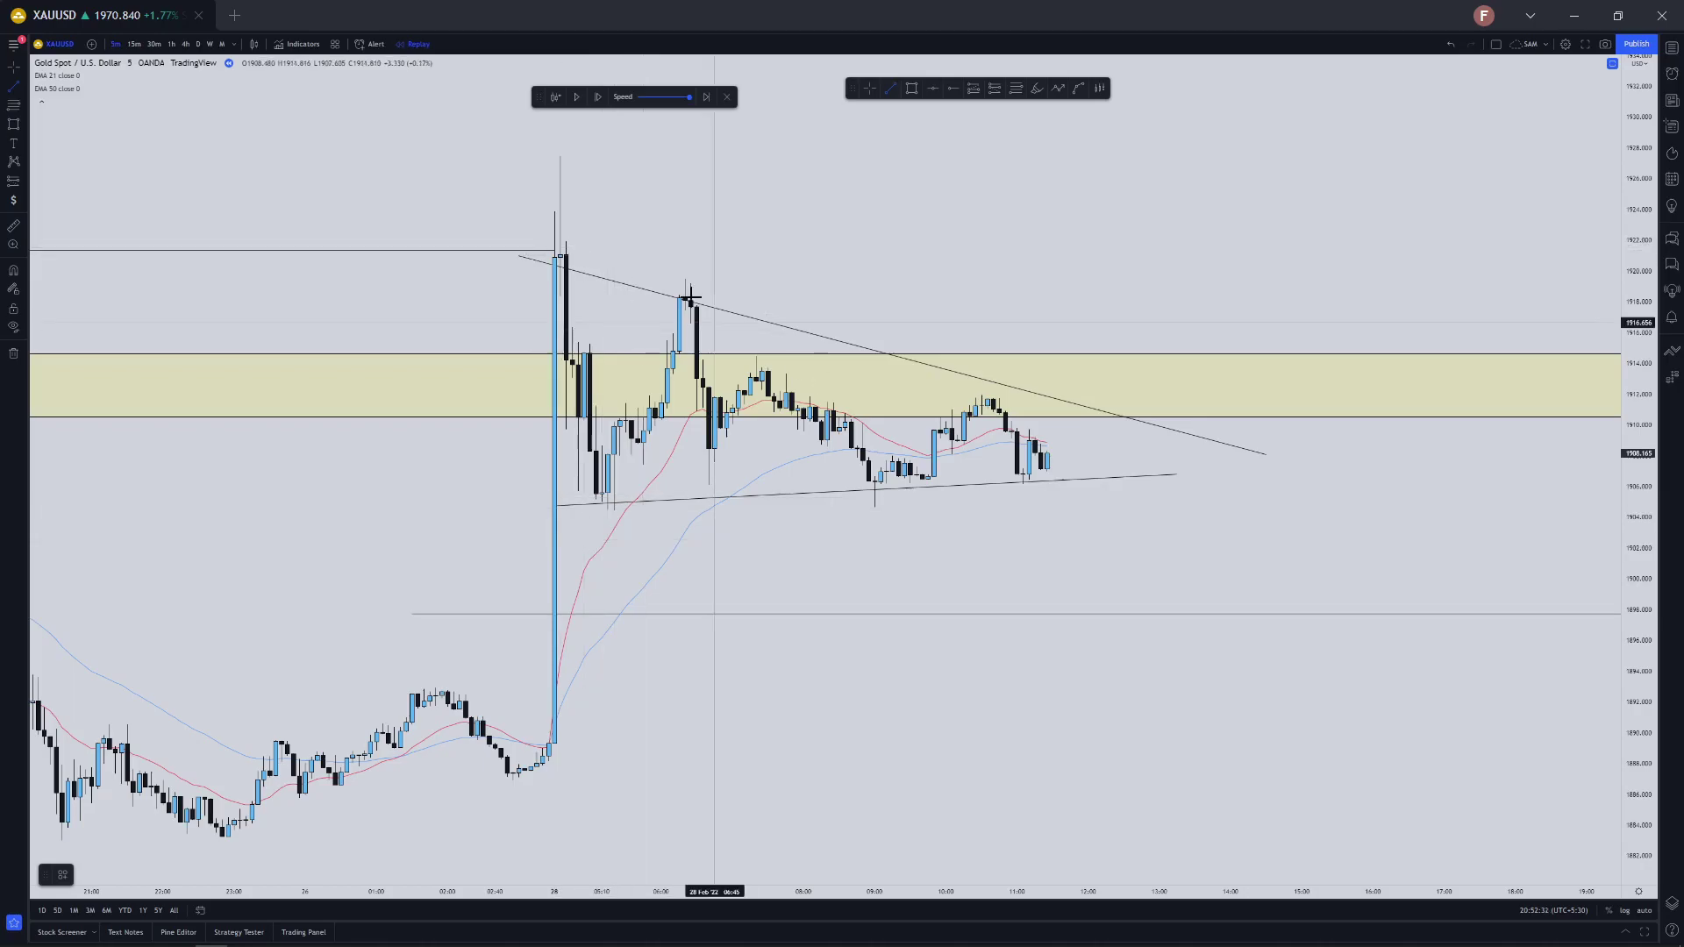
Shift the descending trend line up onto the swing highs, starting at about 1,922, and lower its far end slightly
{"action": "left_click", "coordinate": [737, 314]}
{"action": "left_click_drag", "start_coordinate": [734, 301], "coordinate": [758, 272]}
{"action": "left_click", "coordinate": [748, 298]}
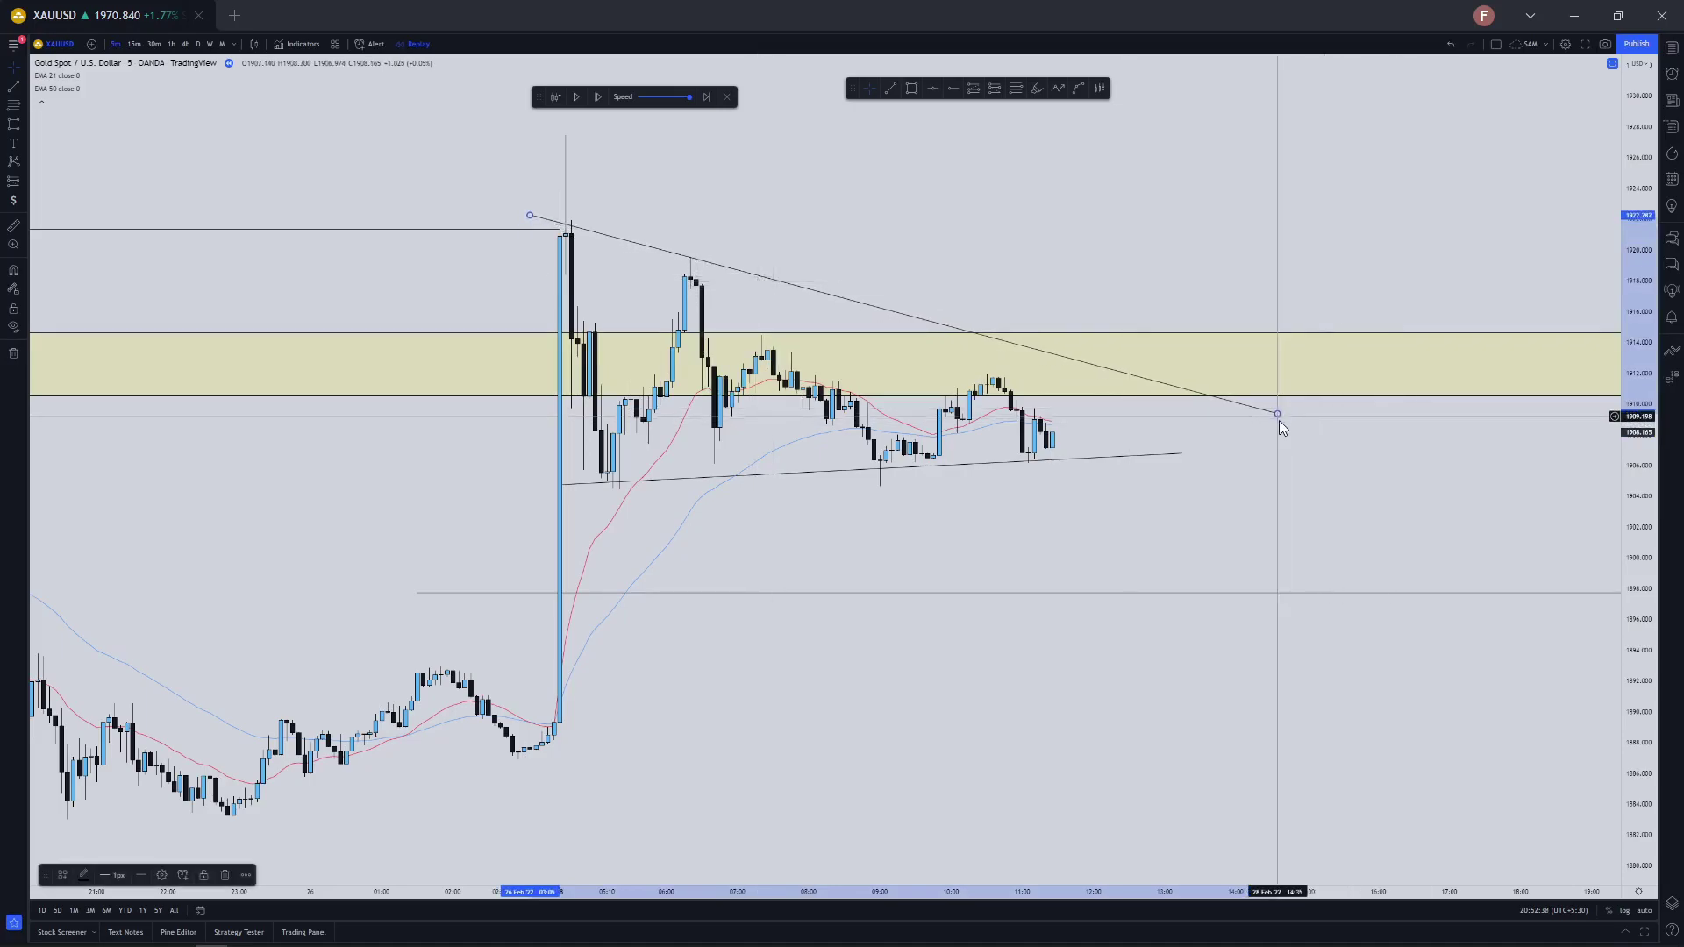
{"action": "left_click_drag", "start_coordinate": [1279, 414], "coordinate": [1283, 424]}
{"action": "left_click", "coordinate": [1280, 506]}
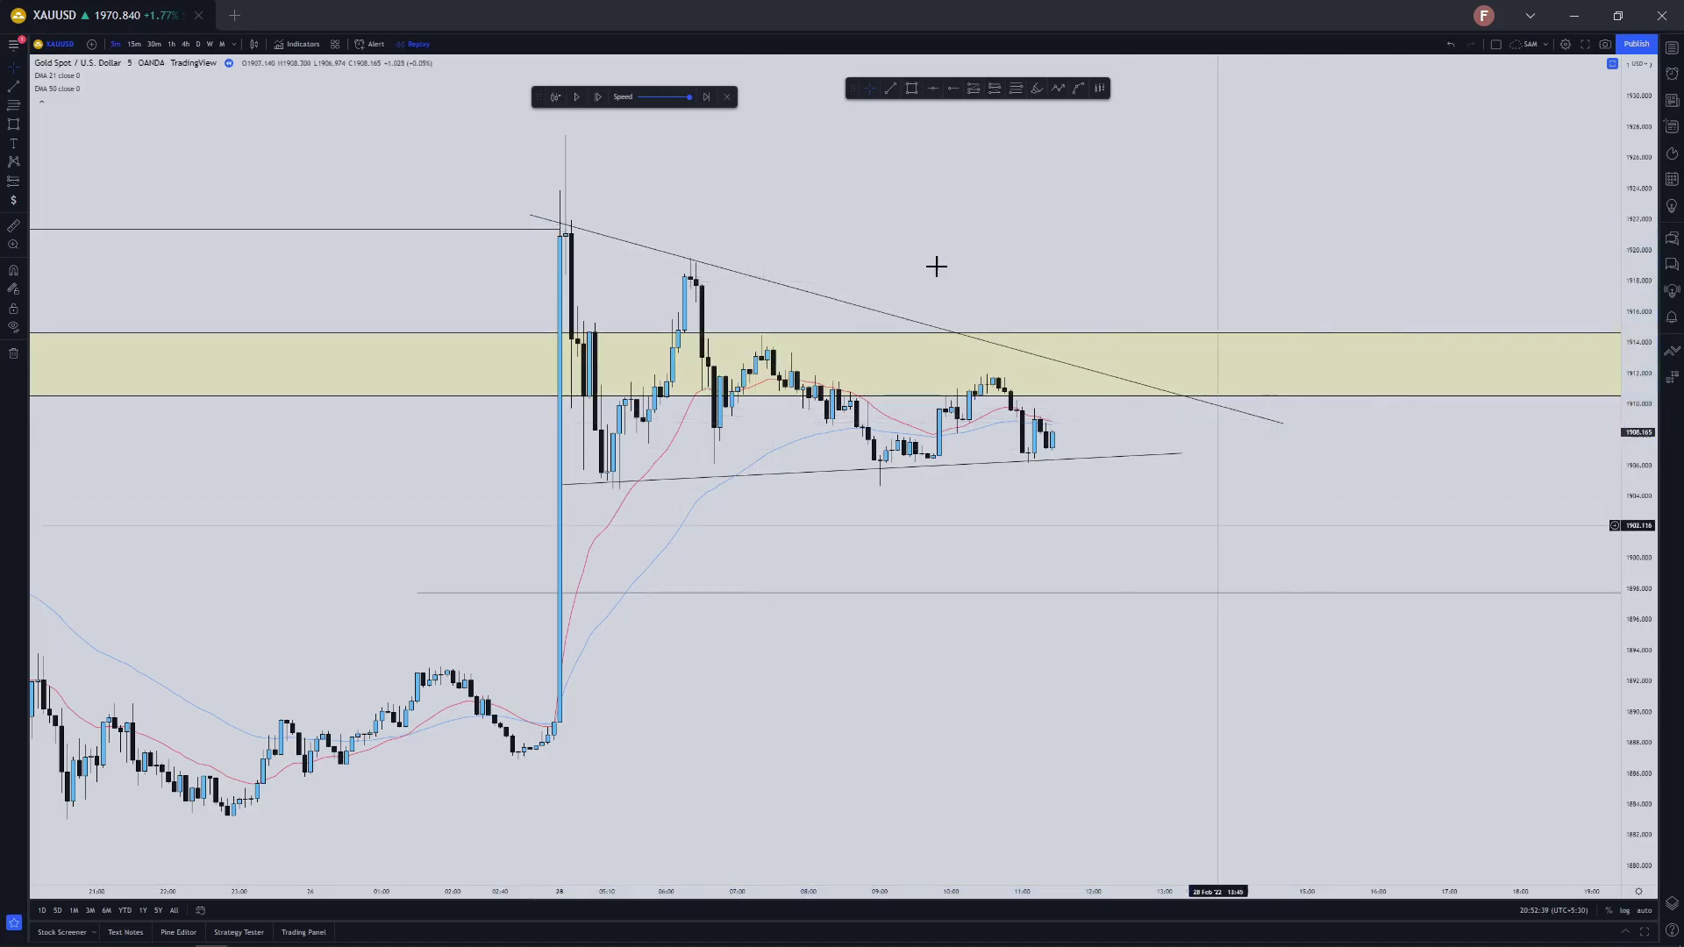
Play the replay forward a few 5-minute candles and place a short position at about 1,908.3 beside the latest candles
{"action": "left_click", "coordinate": [576, 100]}
{"action": "left_click", "coordinate": [575, 100]}
{"action": "left_click", "coordinate": [995, 88]}
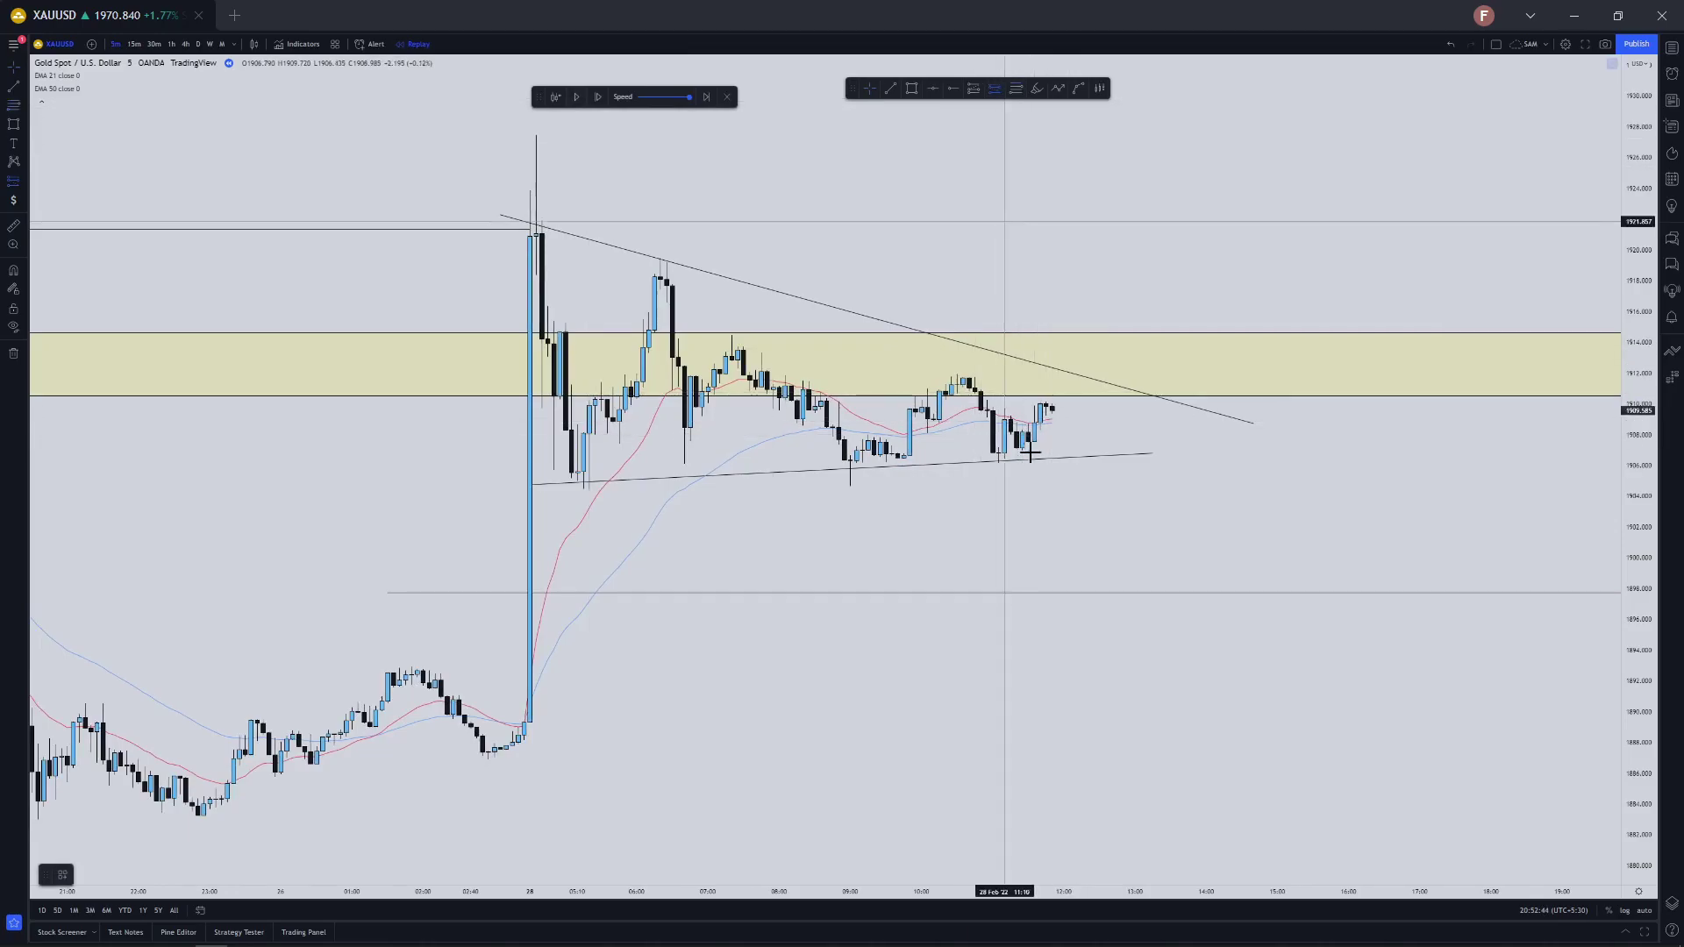
{"action": "left_click", "coordinate": [1034, 431]}
{"action": "left_click_drag", "start_coordinate": [1630, 680], "coordinate": [1564, 447]}
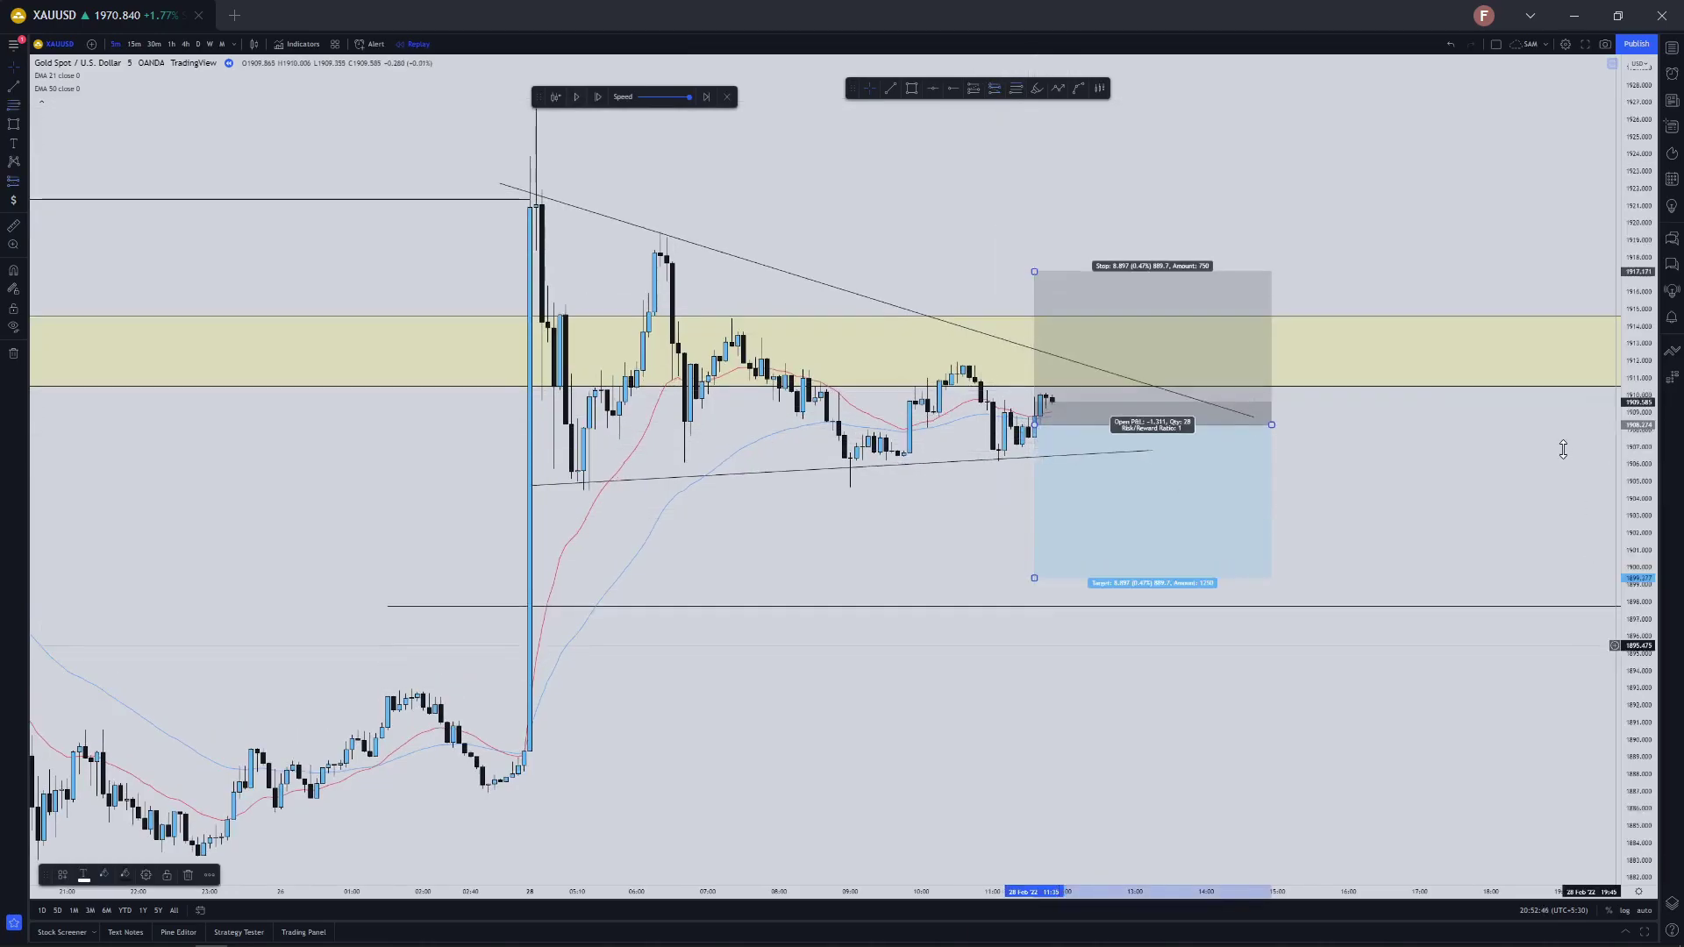
{"action": "scroll", "coordinate": [887, 135], "scroll_direction": "up", "scroll_amount": 4}
Draw a small rectangle zone between about 1,910.6 and 1,911.9 from the 28 February swing high to about 14:25
{"action": "left_click", "coordinate": [912, 91]}
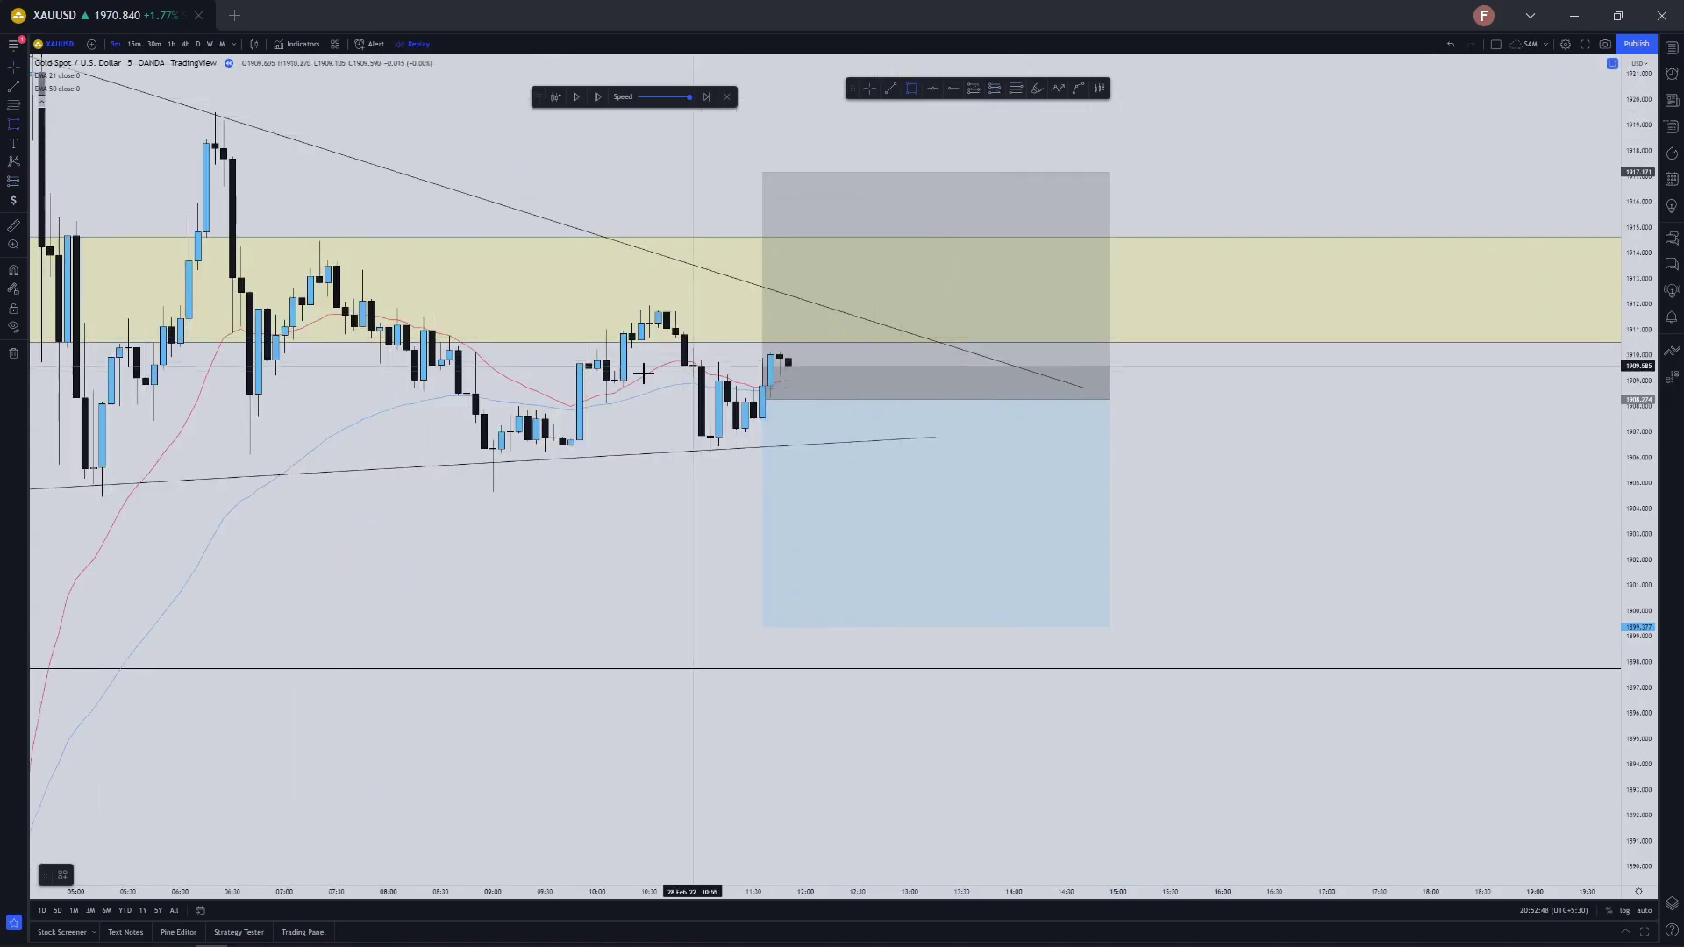
{"action": "left_click", "coordinate": [623, 339]}
{"action": "left_click", "coordinate": [1050, 309]}
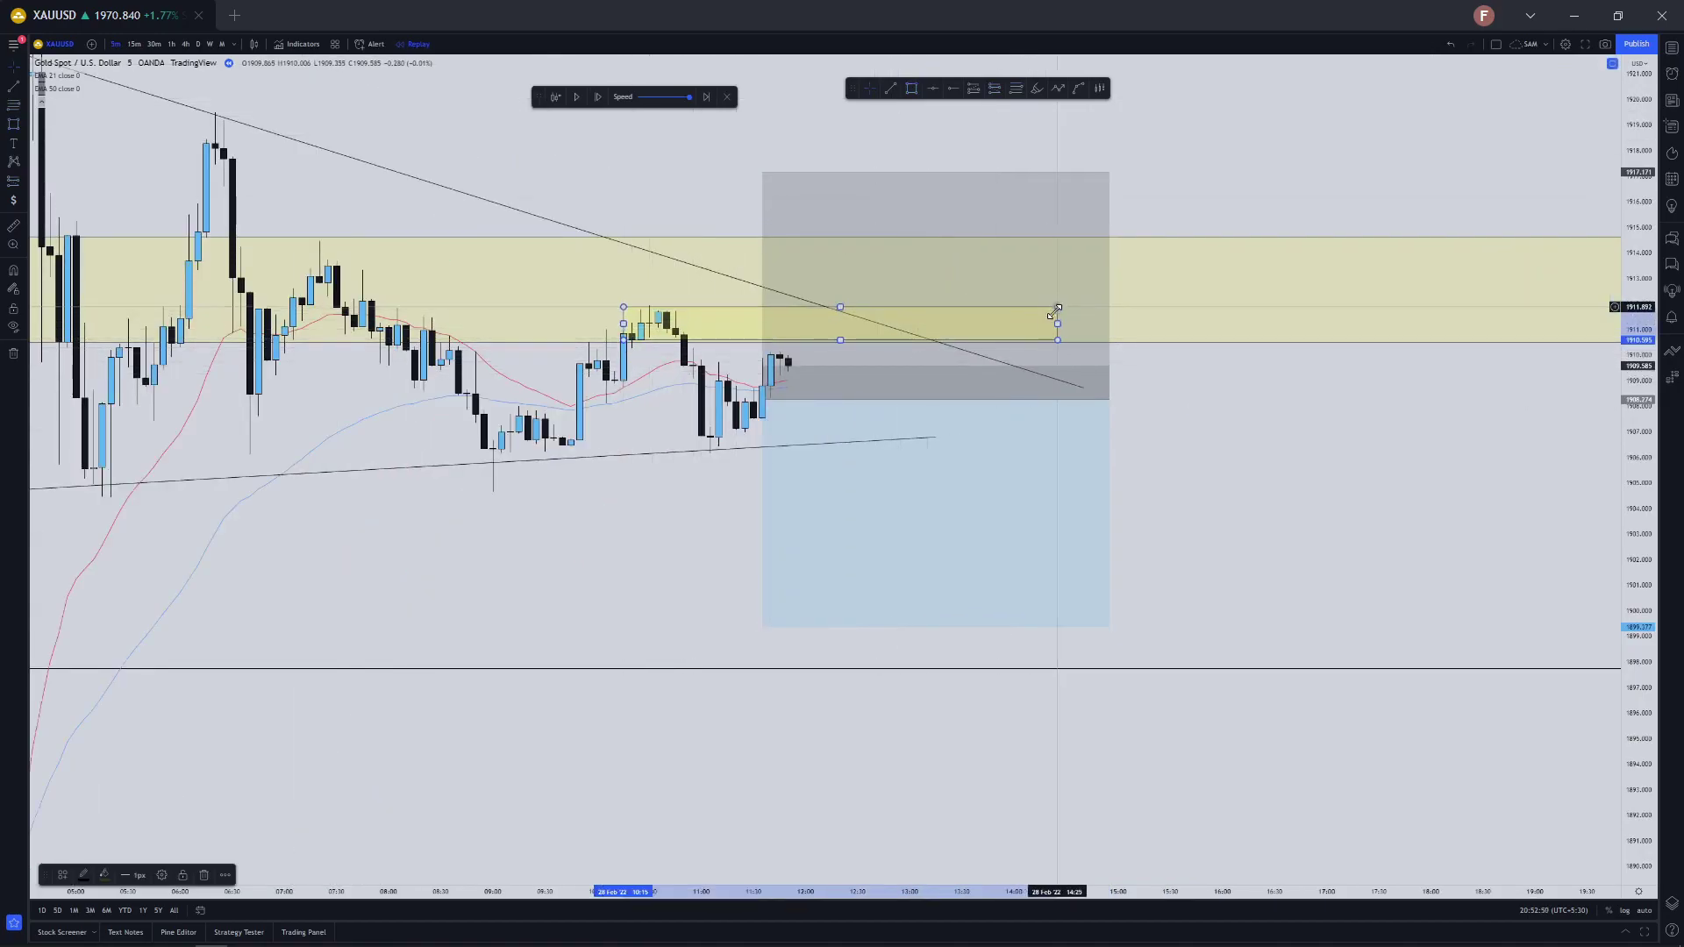
Place a short position at the small zone's lower edge with its stop at about 1,914.6, and remove the earlier, larger short position
{"action": "left_click", "coordinate": [995, 88]}
{"action": "left_click", "coordinate": [789, 340]}
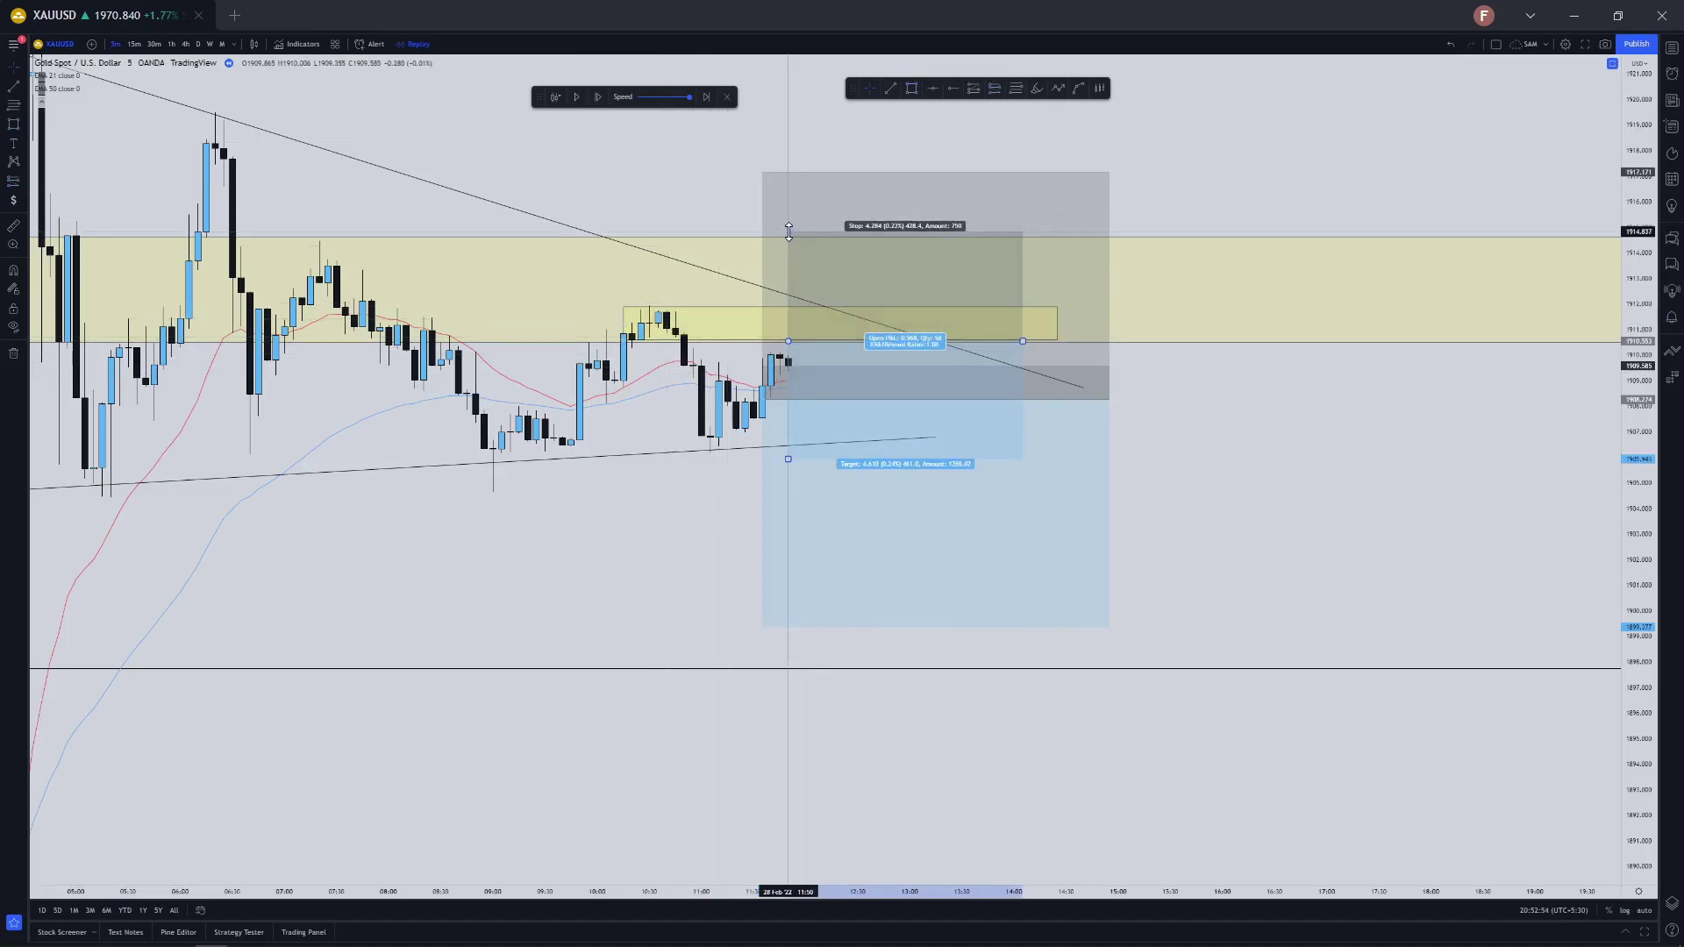
{"action": "right_click", "coordinate": [880, 535]}
{"action": "left_click", "coordinate": [914, 676]}
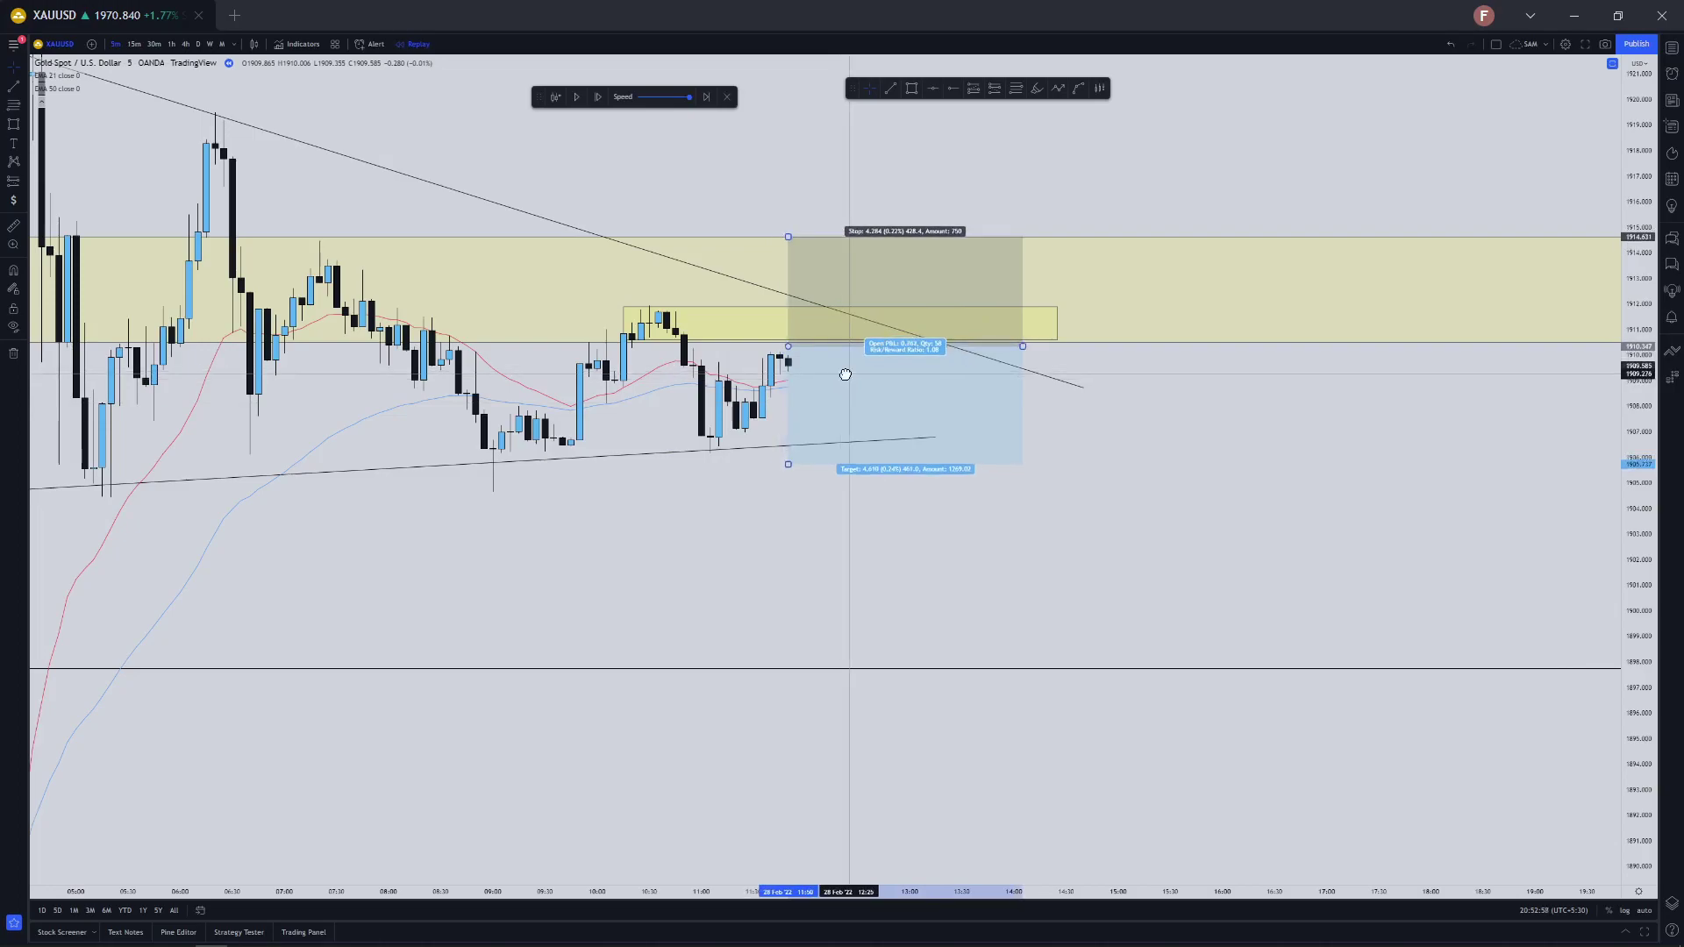
Play the replay forward to about 13:00 on 28 February and lower the small zone's bottom edge to about 1,910.2
{"action": "left_click", "coordinate": [577, 98]}
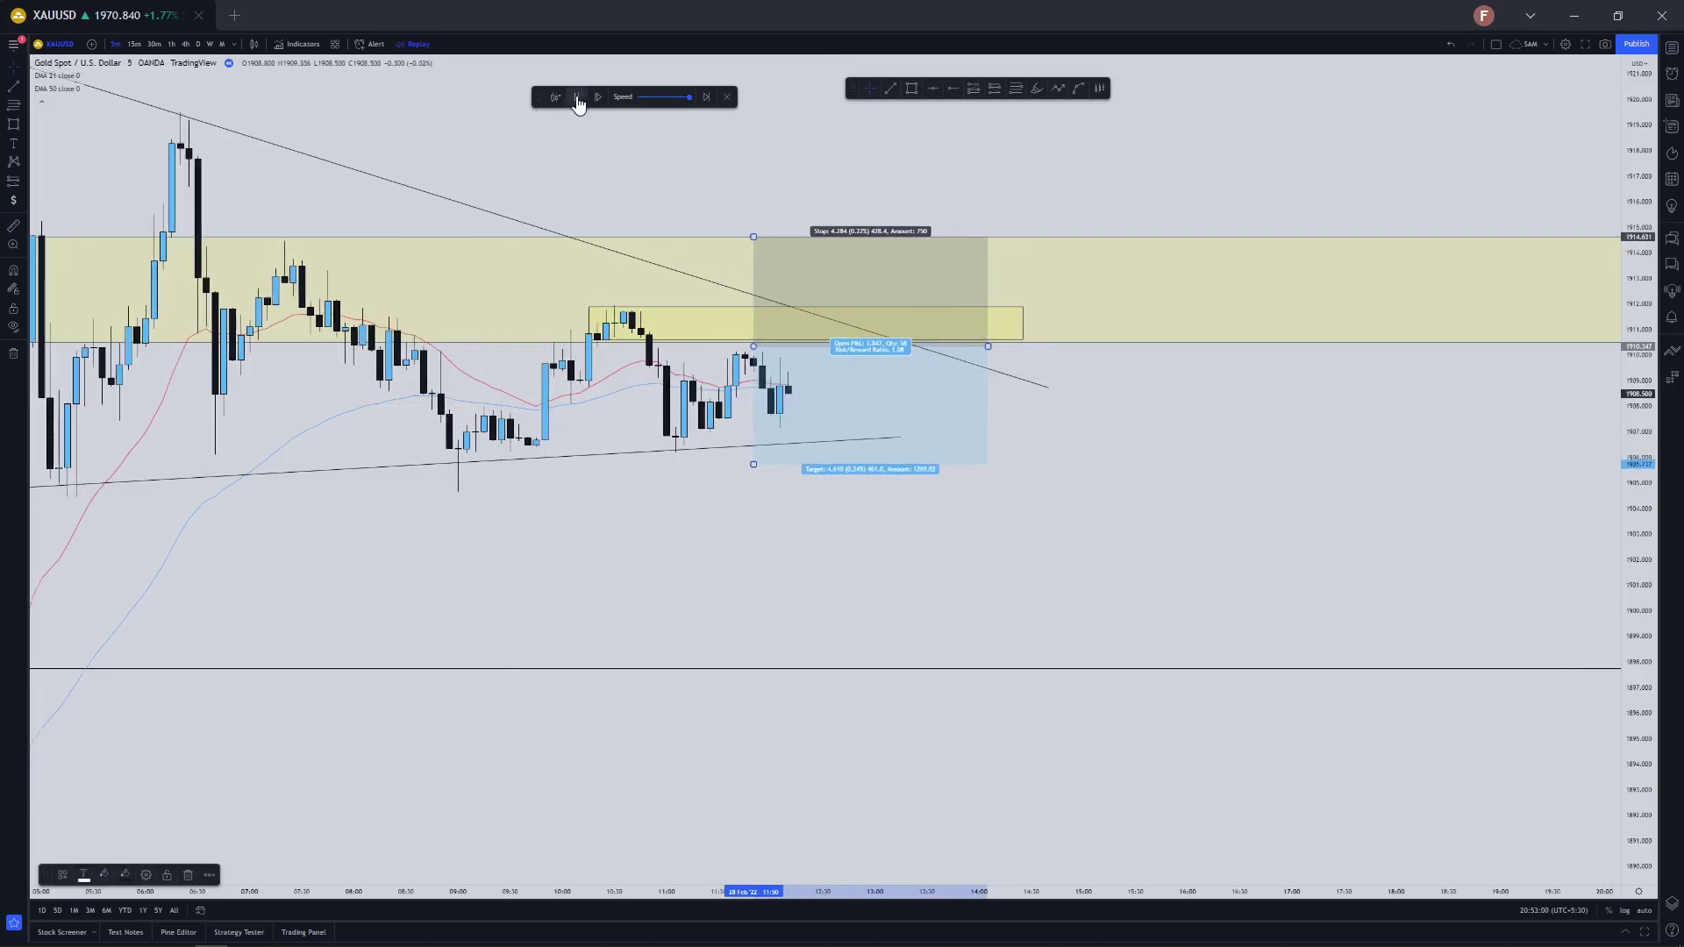
{"action": "left_click", "coordinate": [576, 98]}
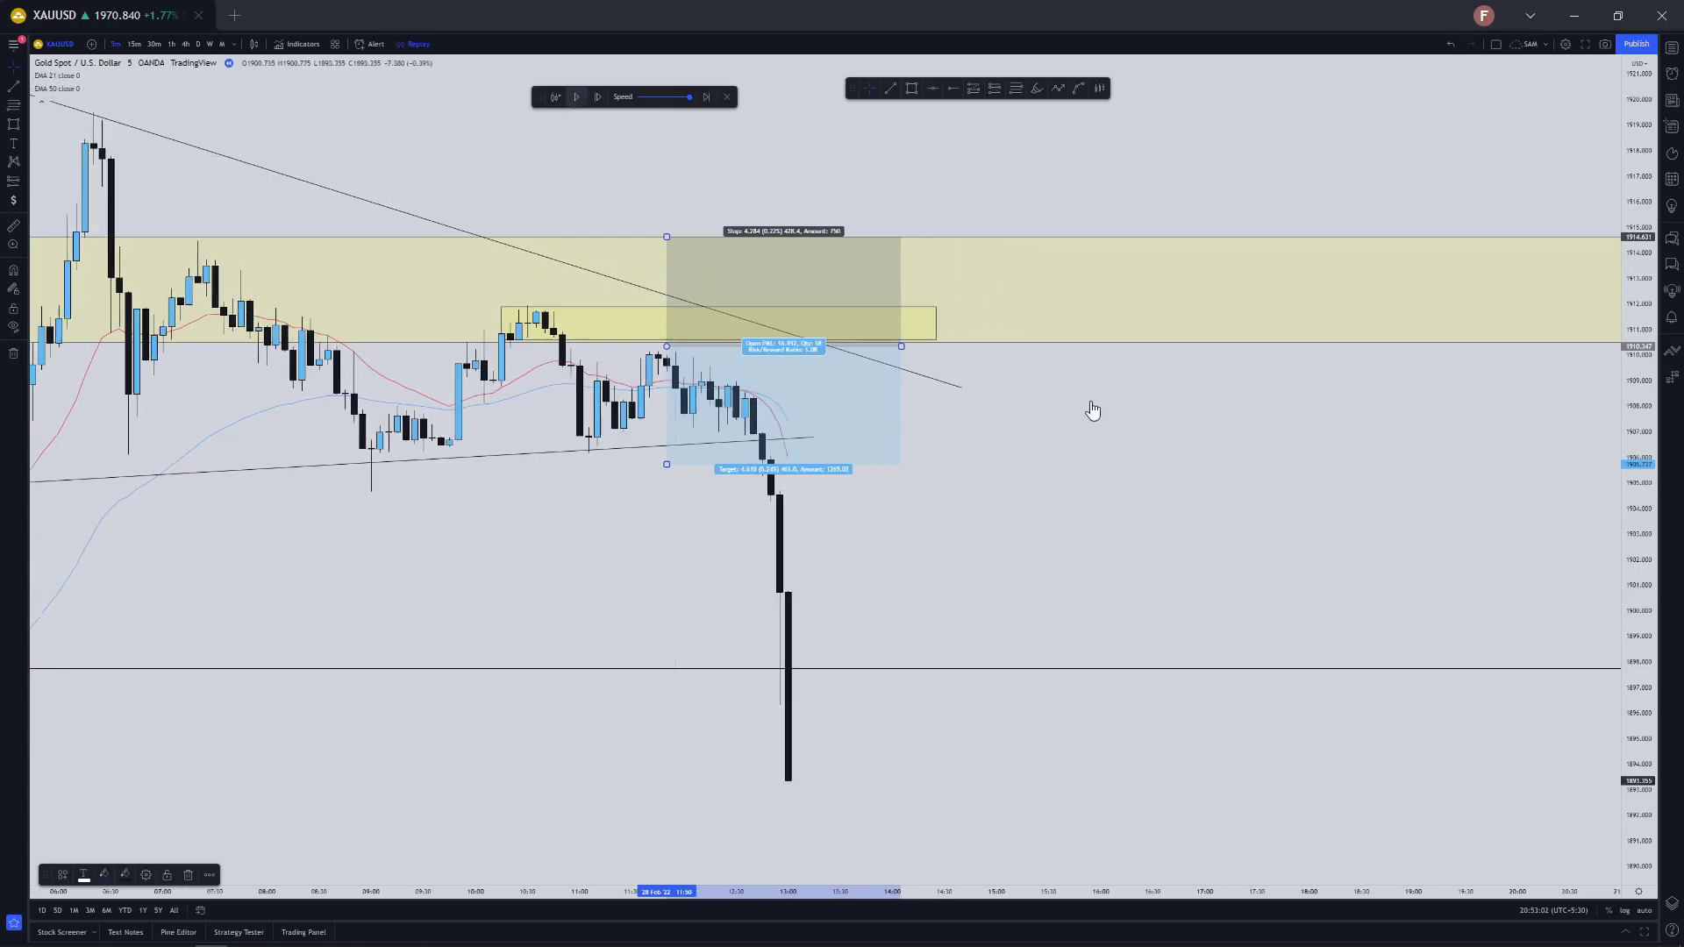
{"action": "left_click", "coordinate": [494, 338]}
{"action": "mouse_move", "coordinate": [495, 340]}
{"action": "left_mouse_down"}
{"action": "mouse_move", "coordinate": [510, 344]}
{"action": "mouse_move", "coordinate": [493, 350]}
{"action": "left_mouse_up"}
Move the short position's entry to about 1,910.0, with the stop at about 1,913.5 and the target at about 1,897.8 on the lower horizontal line
{"action": "left_click", "coordinate": [672, 387]}
{"action": "left_click_drag", "start_coordinate": [671, 392], "coordinate": [654, 402]}
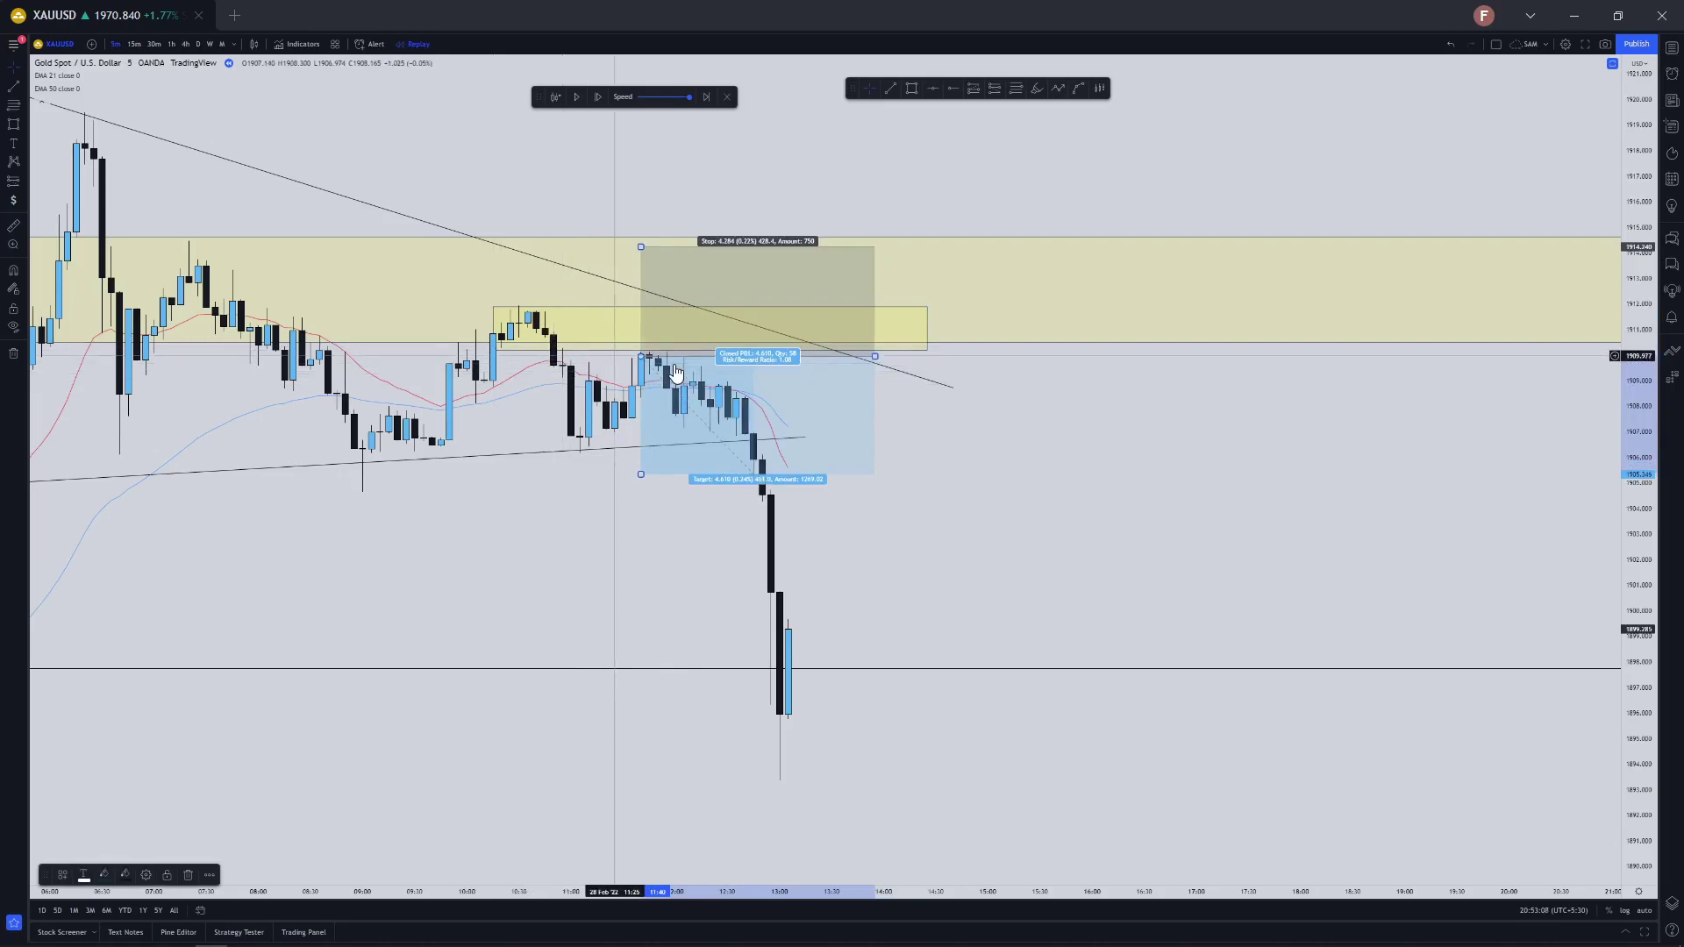
{"action": "left_click_drag", "start_coordinate": [640, 247], "coordinate": [669, 265]}
{"action": "left_click", "coordinate": [1211, 549]}
{"action": "scroll", "coordinate": [818, 555], "scroll_direction": "down", "scroll_amount": 6}
{"action": "left_click_drag", "start_coordinate": [1047, 486], "coordinate": [1246, 672]}
{"action": "left_click", "coordinate": [1530, 571]}
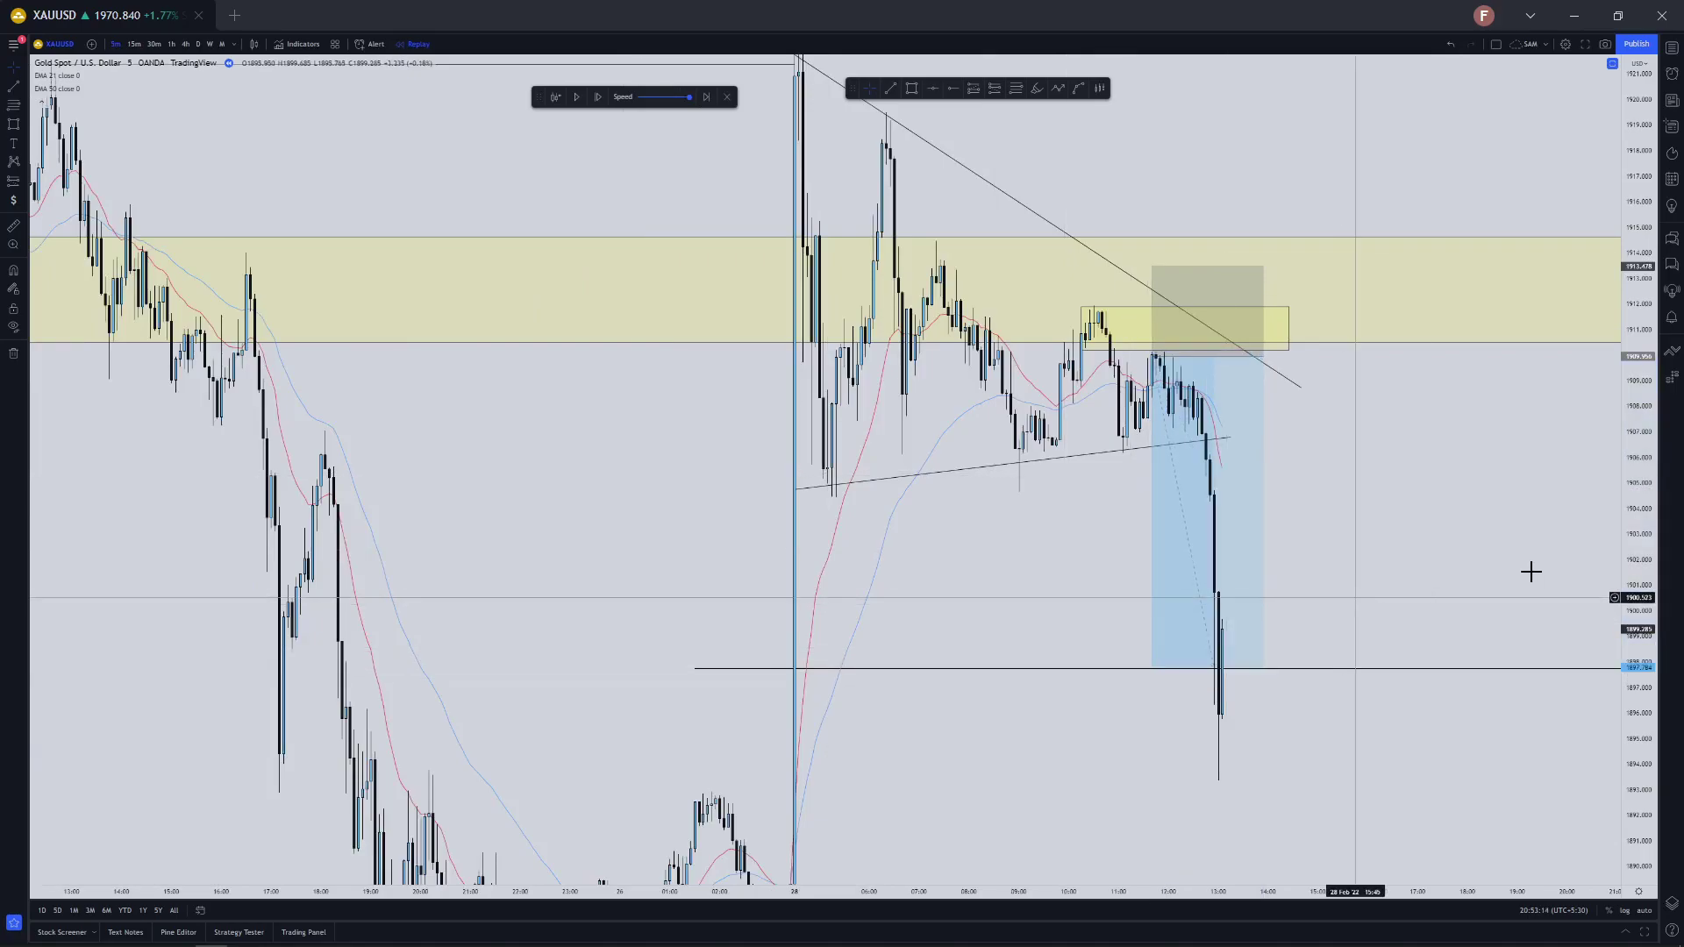
{"action": "scroll", "coordinate": [1474, 677], "scroll_direction": "down", "scroll_amount": 5}
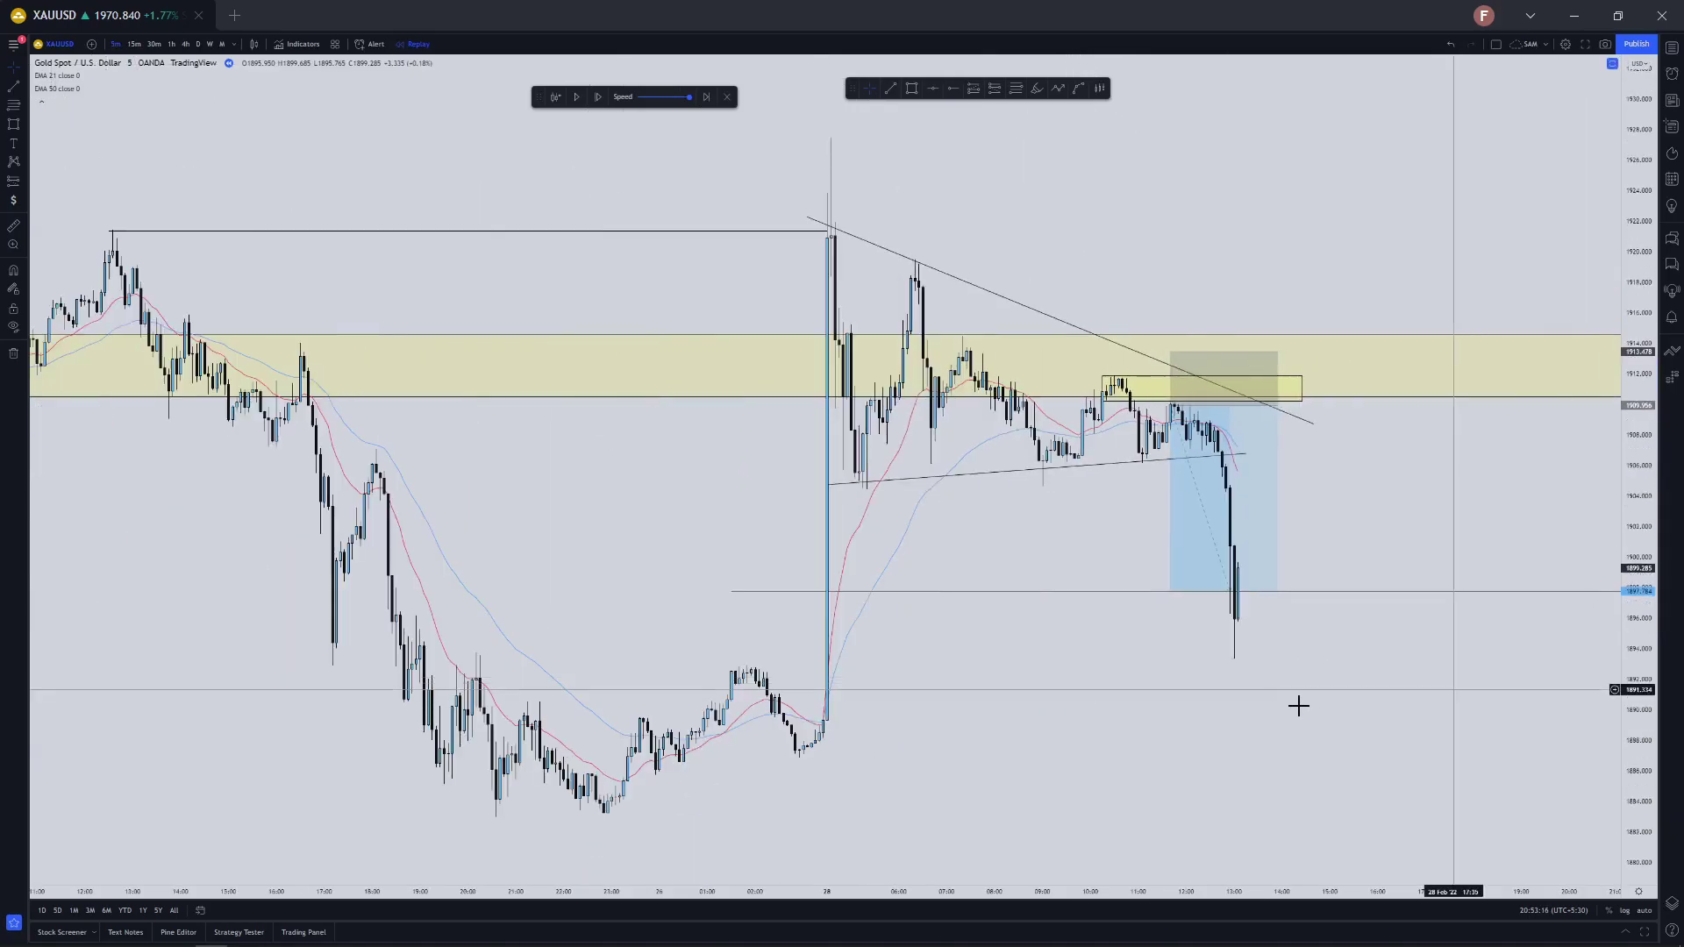
{"action": "scroll", "coordinate": [1264, 715], "scroll_direction": "up", "scroll_amount": 1}
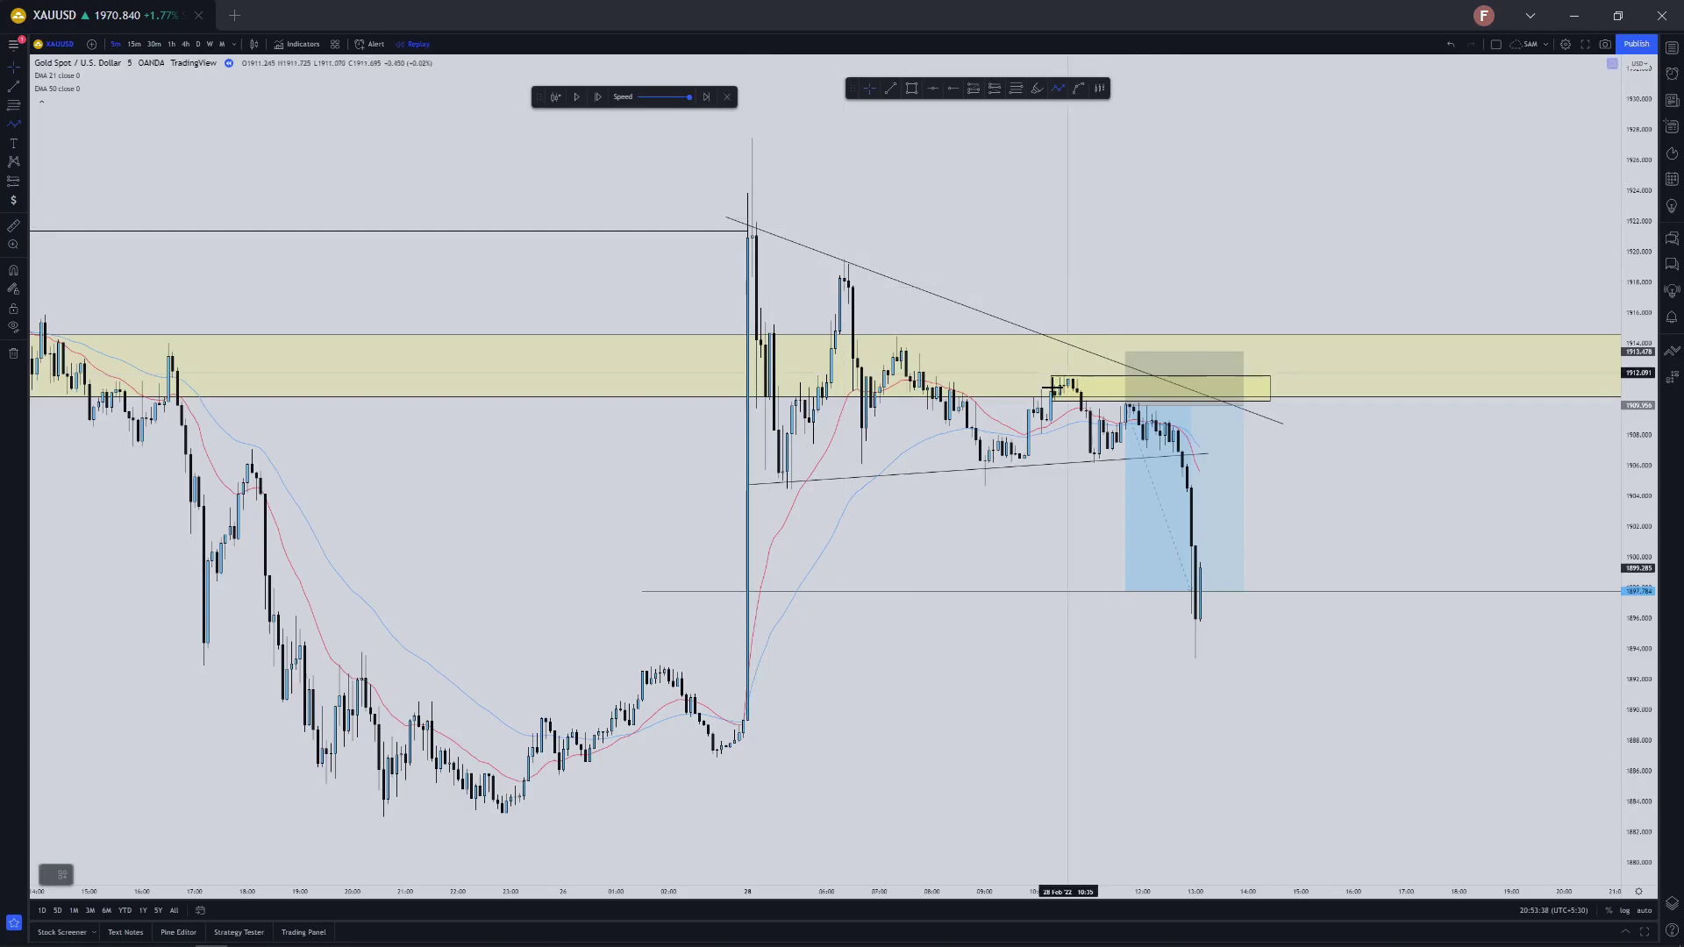
{"action": "left_click", "coordinate": [844, 283]}
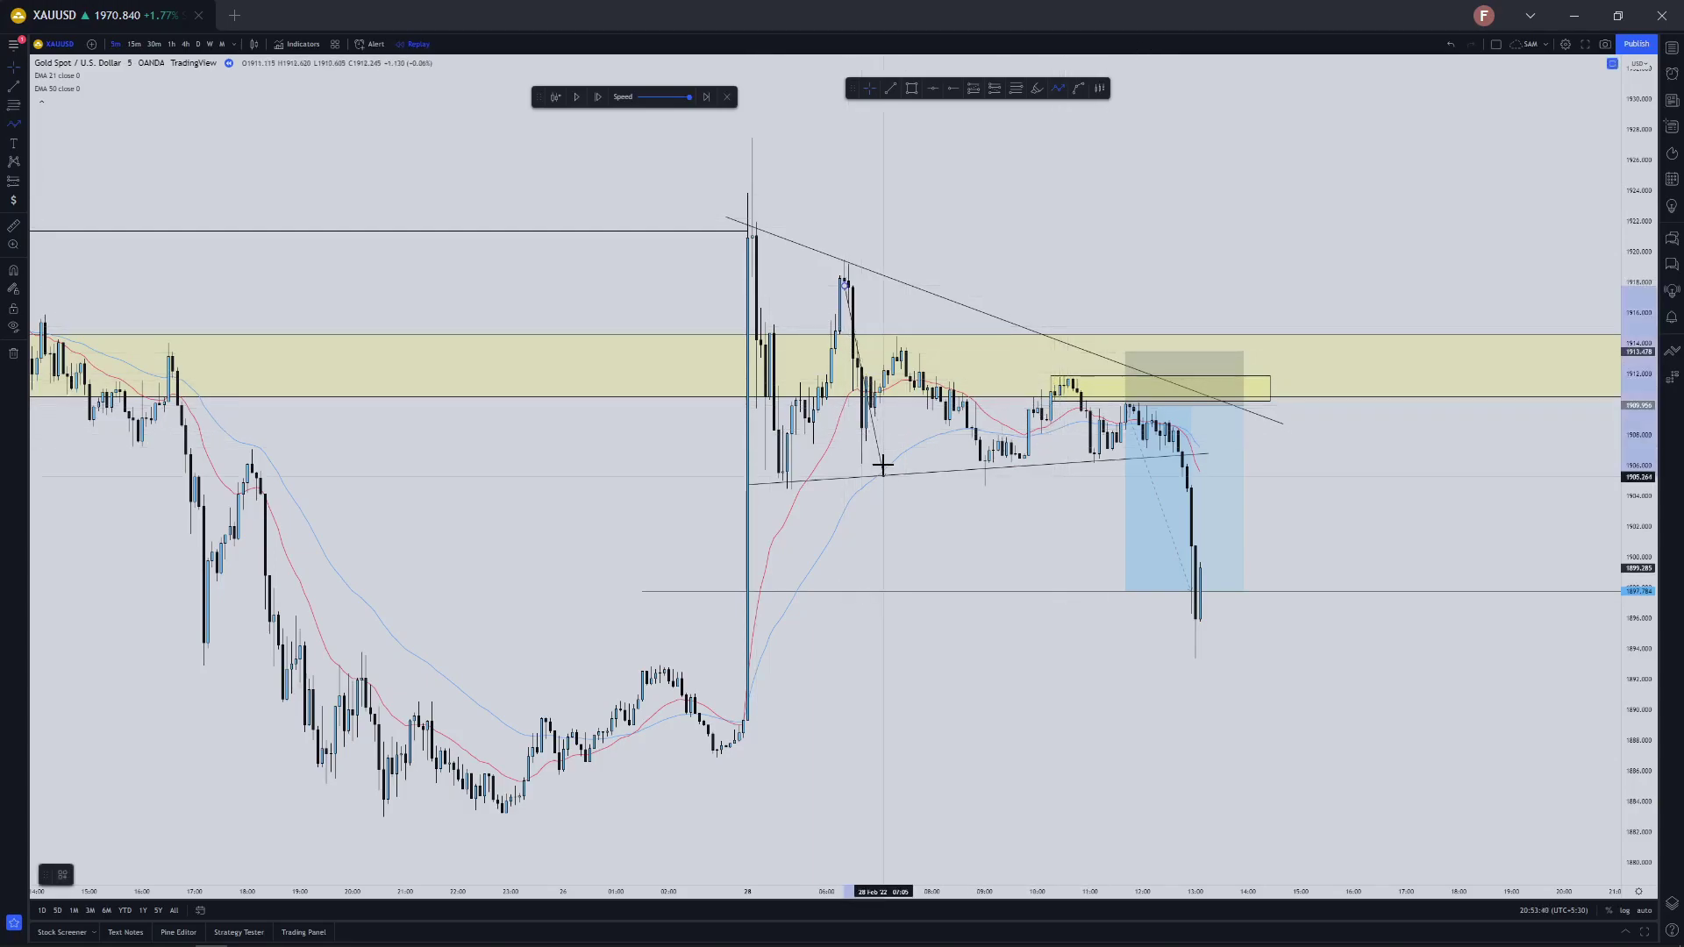
{"action": "left_click", "coordinate": [980, 494]}
{"action": "left_click", "coordinate": [1080, 392]}
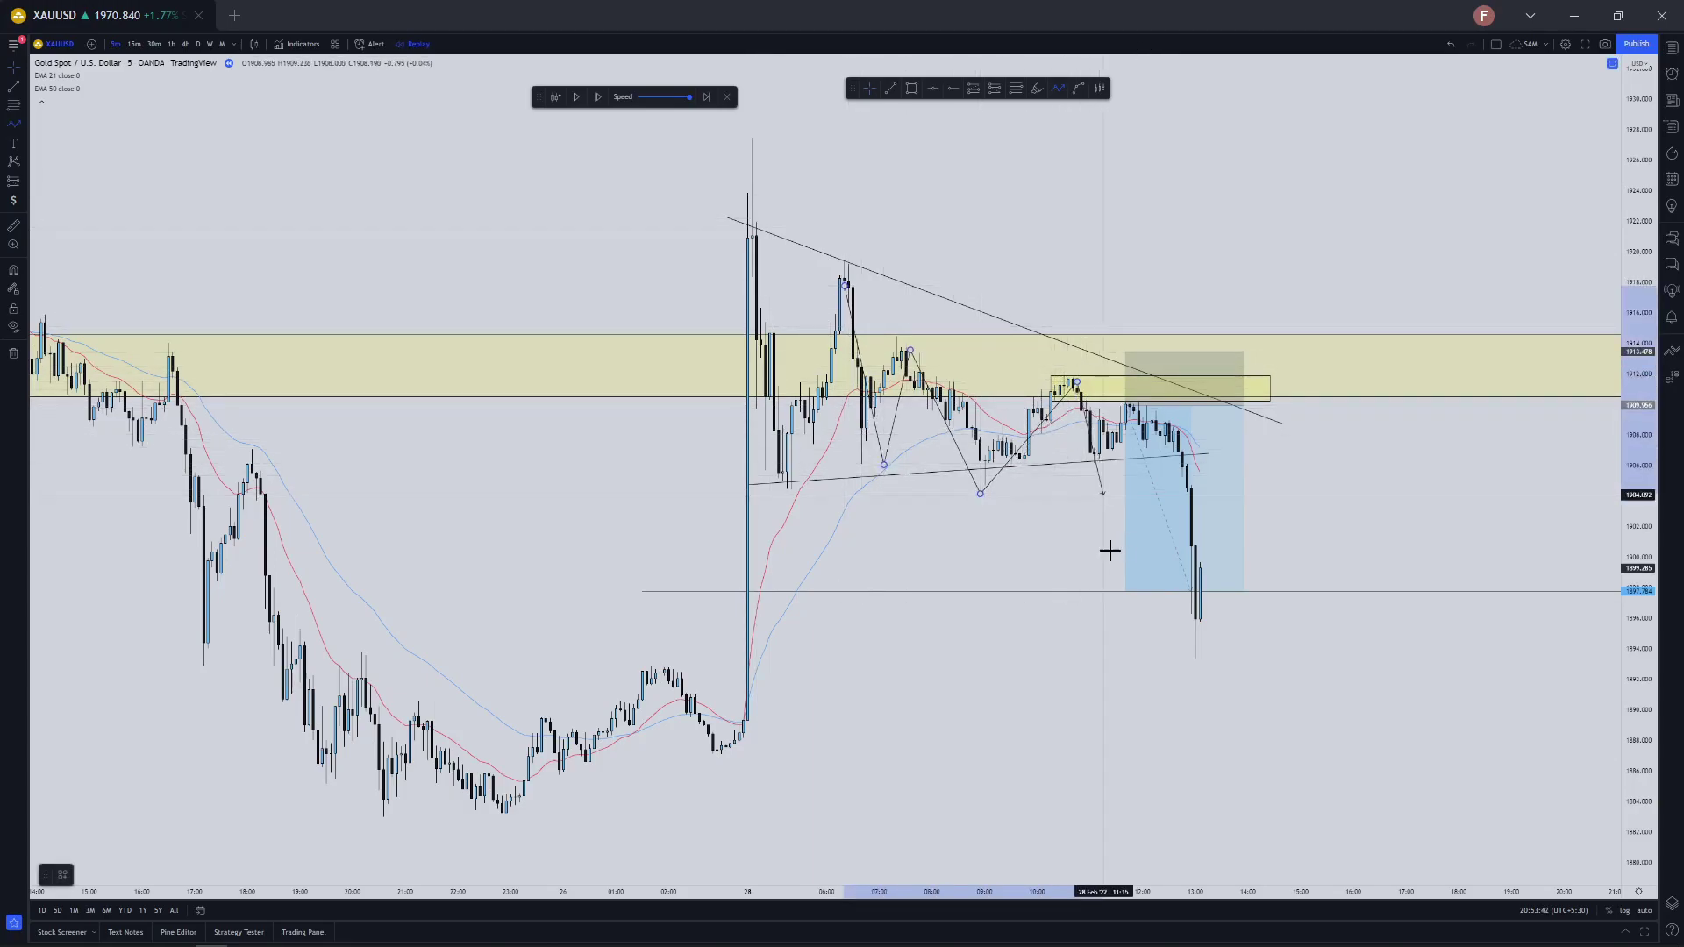
{"action": "key", "text": "Escape"}
Draw a horizontal trend line at about 1,906.2 from the low just before 07:00 to the candles near 09:00
{"action": "left_click_drag", "start_coordinate": [1637, 596], "coordinate": [1571, 175]}
{"action": "scroll", "coordinate": [1254, 365], "scroll_direction": "up", "scroll_amount": 3}
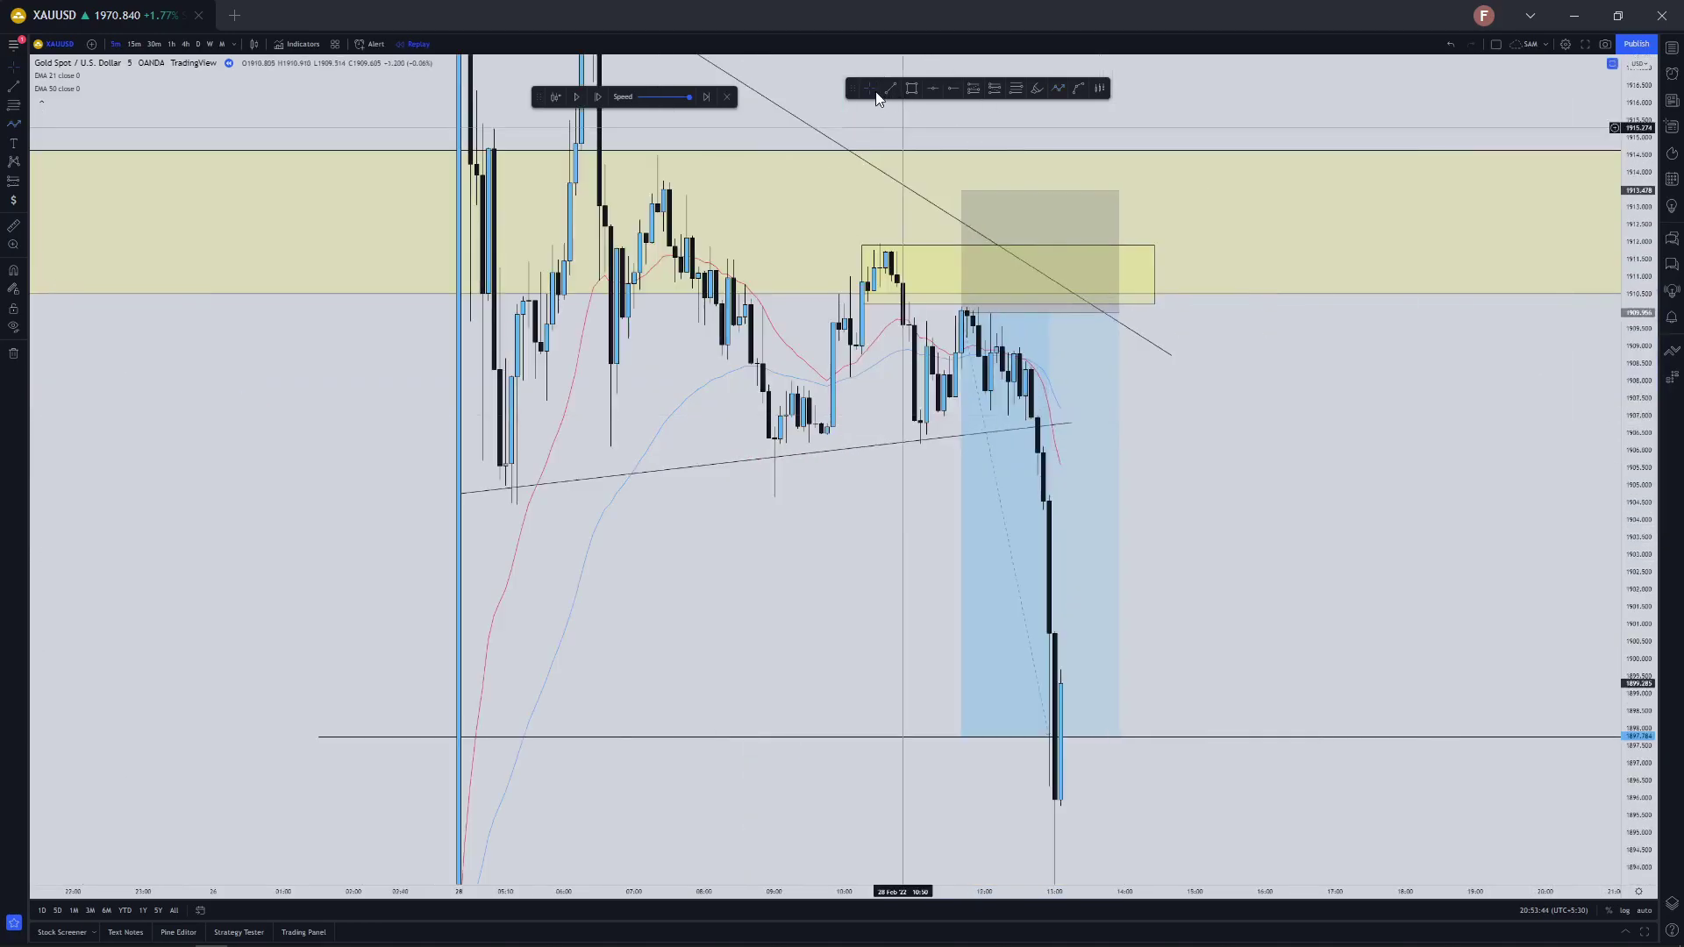
{"action": "left_click", "coordinate": [889, 89]}
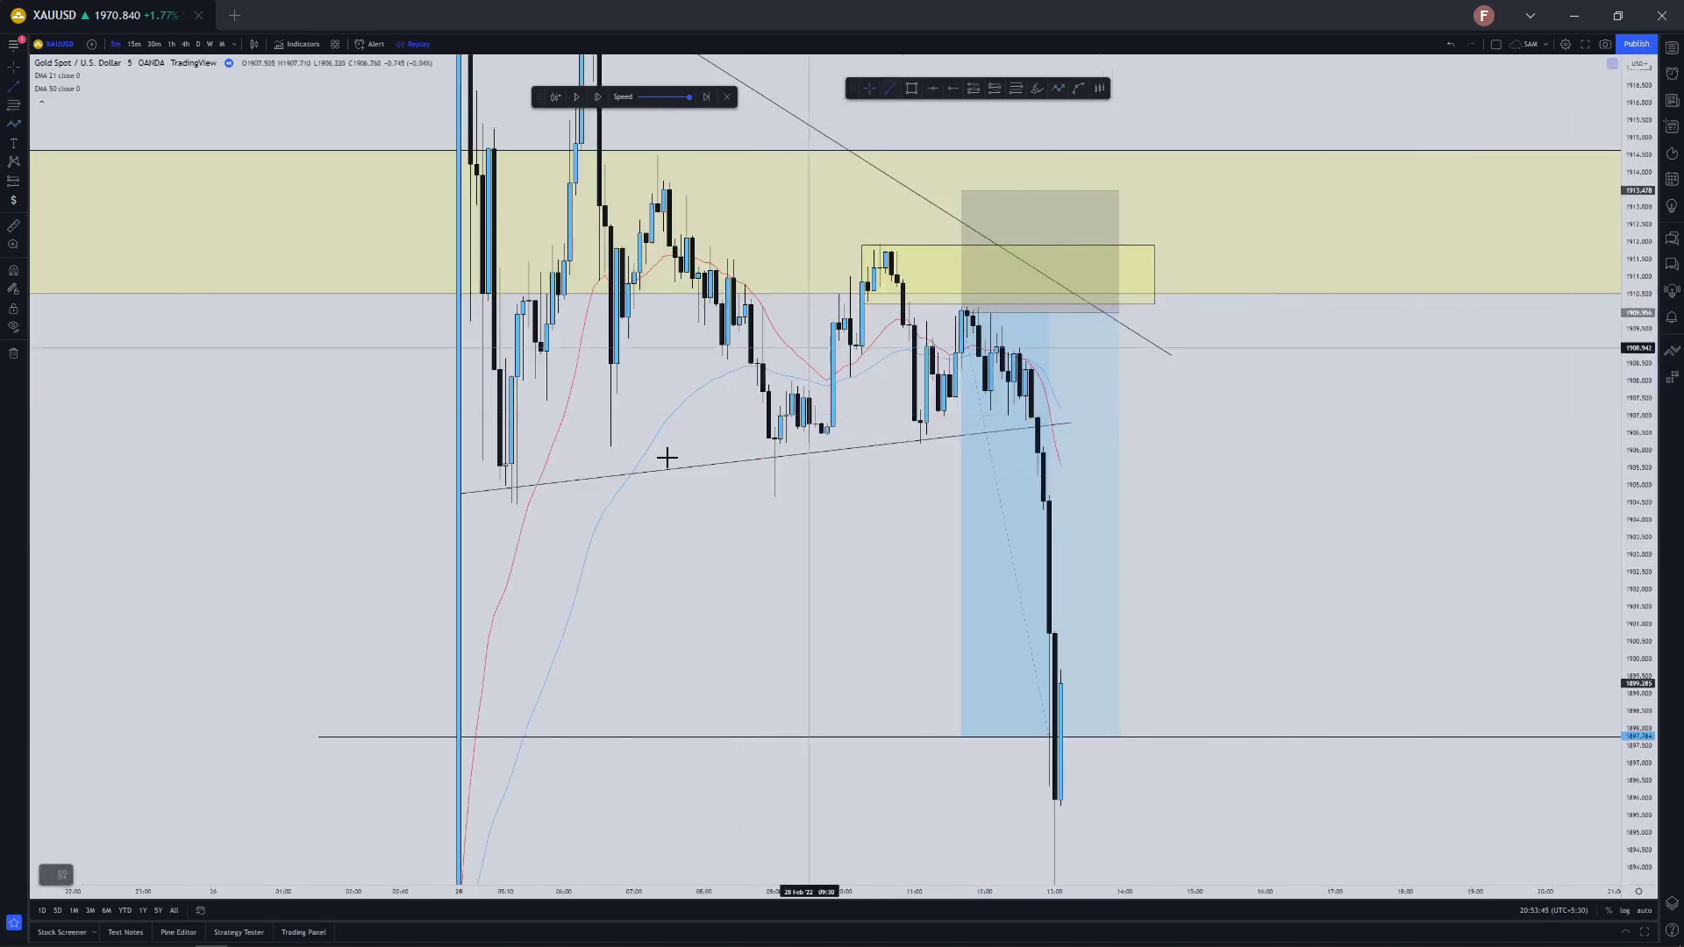
{"action": "left_click", "coordinate": [768, 458], "text": "shift"}
{"action": "left_click_drag", "start_coordinate": [880, 486], "coordinate": [846, 602]}
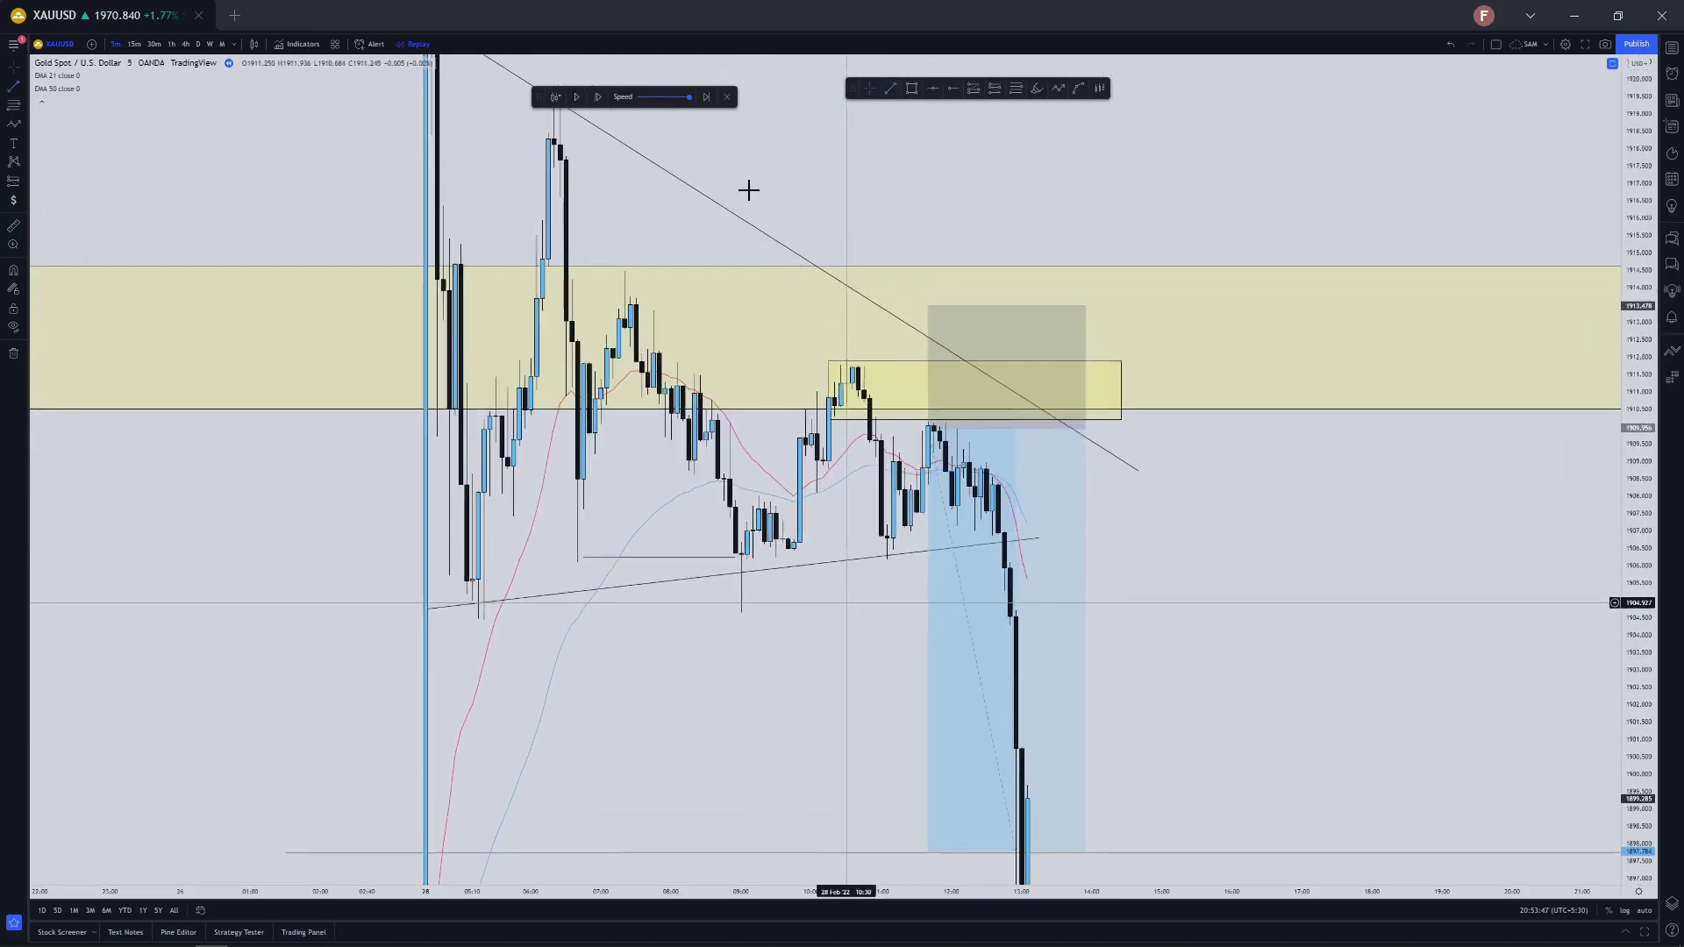
{"action": "left_click", "coordinate": [912, 88]}
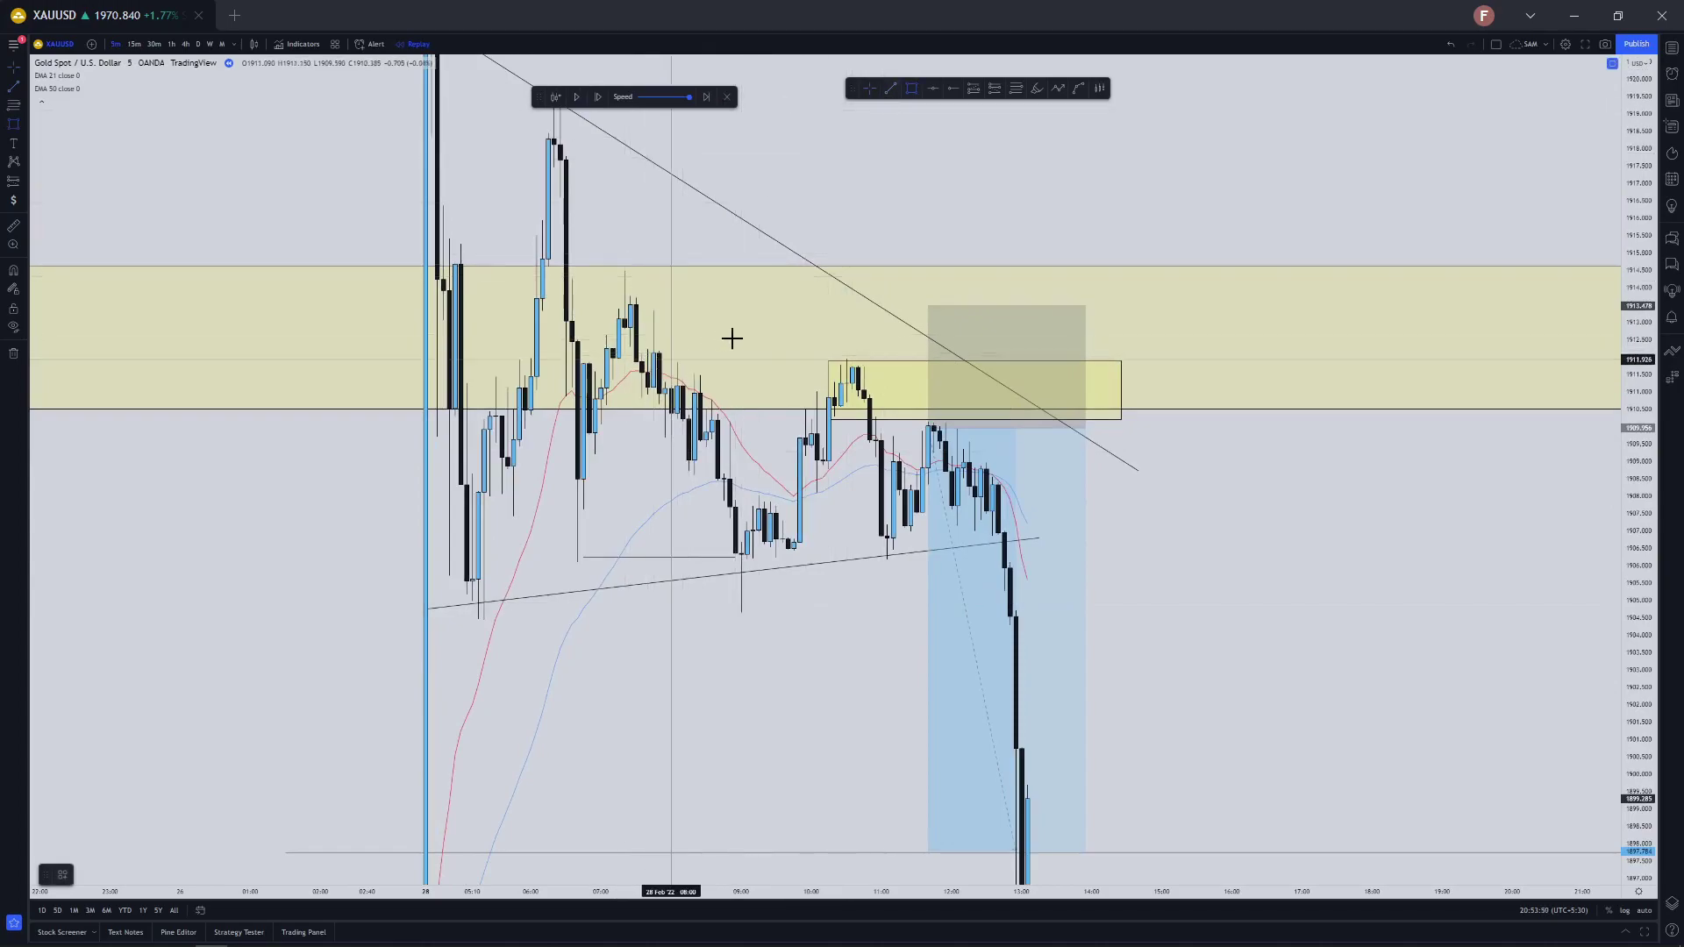
{"action": "left_click", "coordinate": [819, 491]}
{"action": "key", "text": "Escape"}
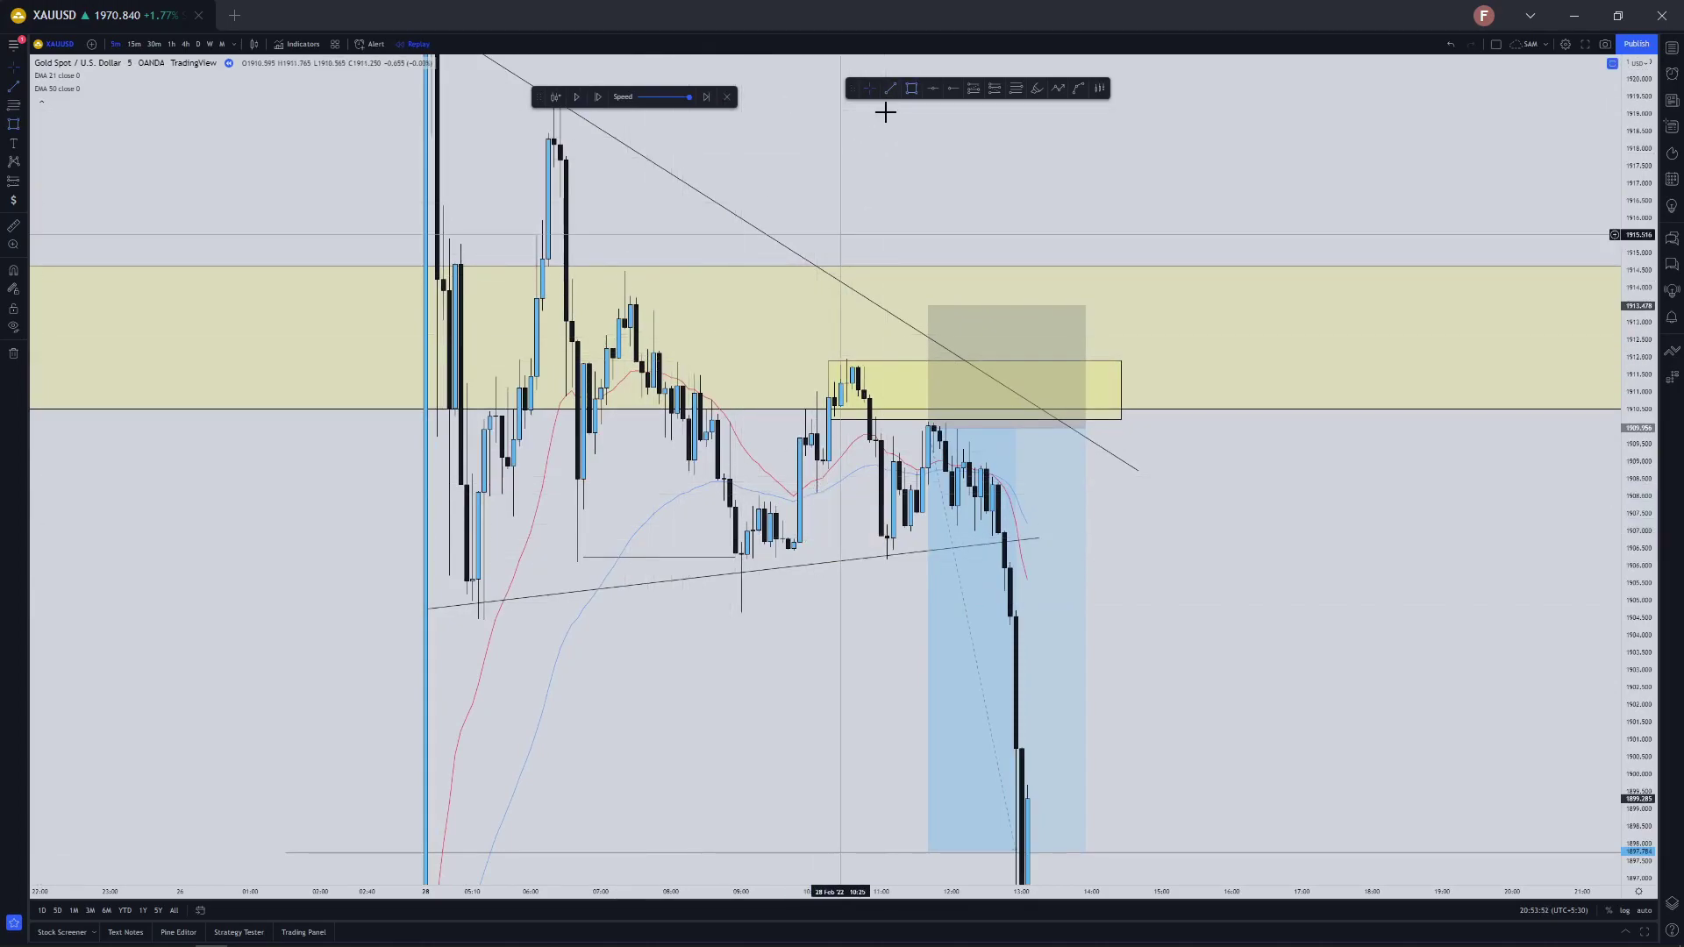
Draw a short horizontal trend line at about 1,908.0 from about 10:00 to 11:00 beneath the small zone
{"action": "left_click", "coordinate": [890, 88]}
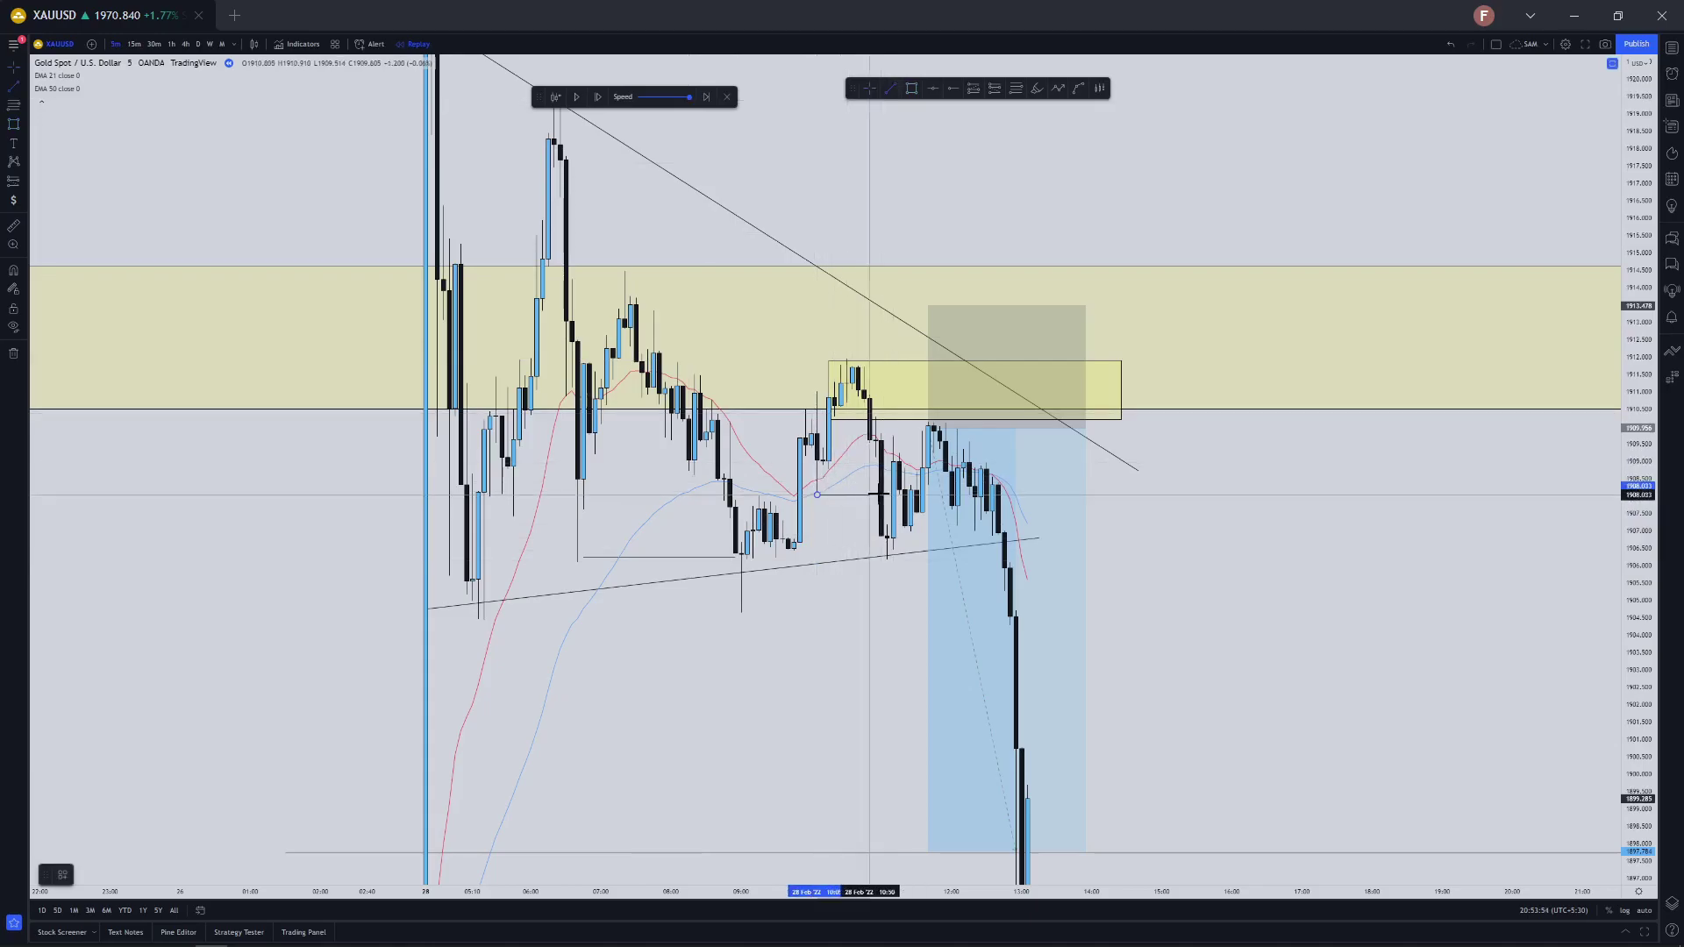
{"action": "left_click", "coordinate": [880, 495]}
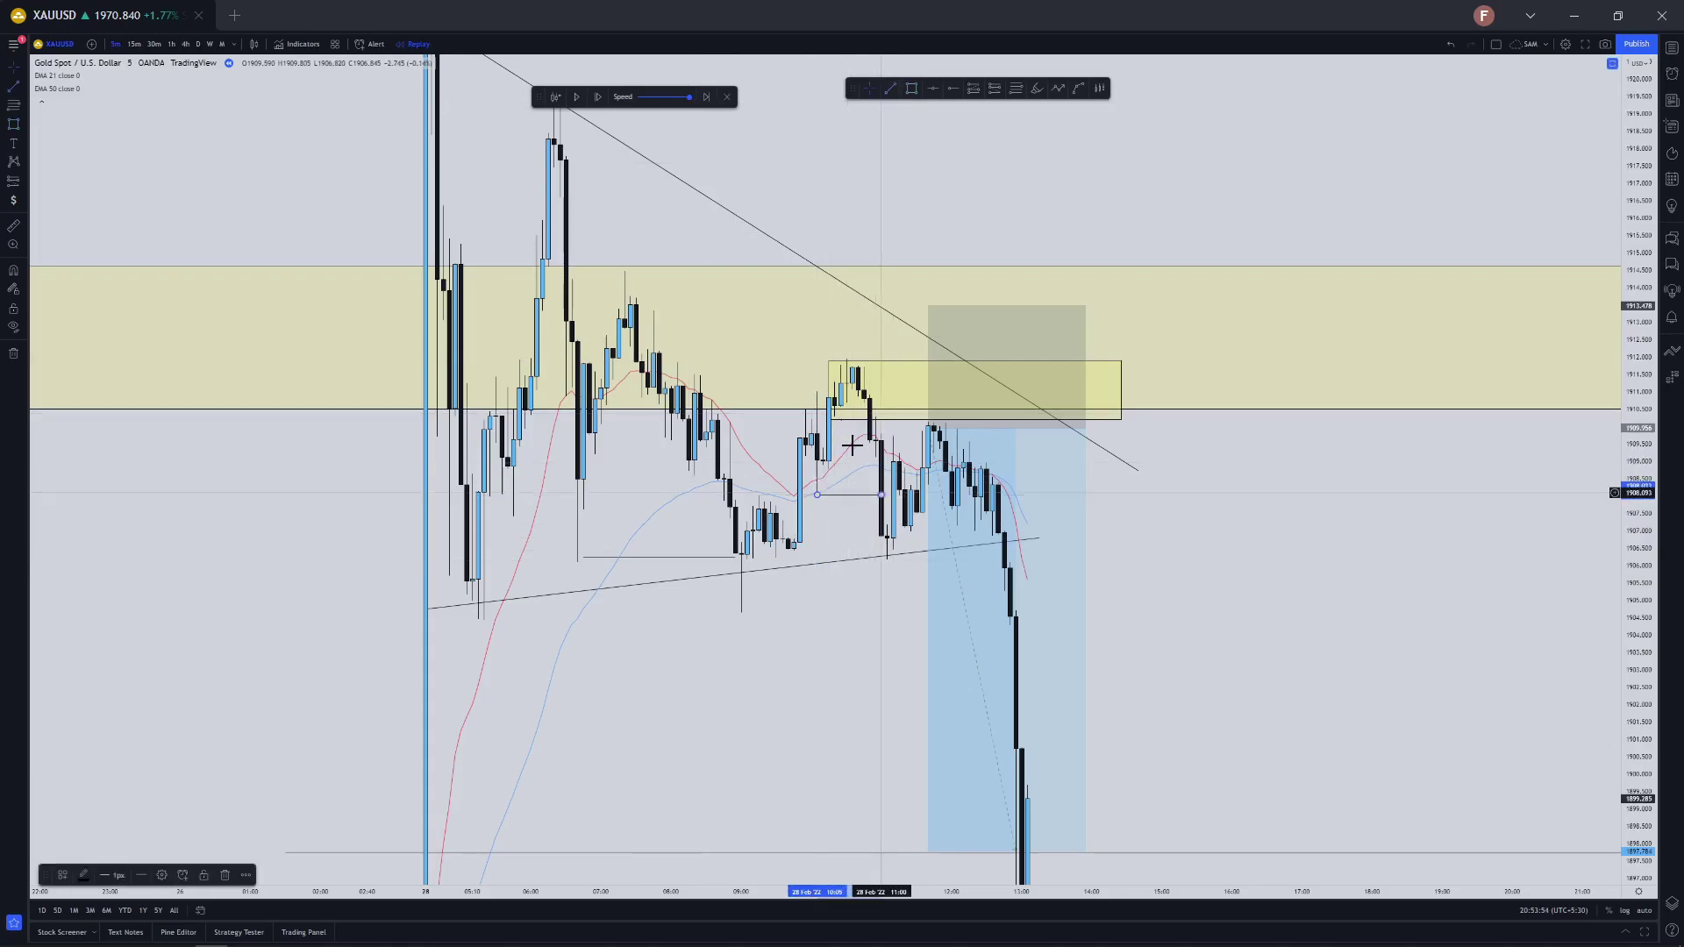
Remove all drawings from the XAUUSD chart
{"action": "scroll", "coordinate": [1526, 618], "scroll_direction": "down", "scroll_amount": 3}
{"action": "left_click_drag", "start_coordinate": [1633, 518], "coordinate": [1509, 877]}
{"action": "left_click_drag", "start_coordinate": [1203, 685], "coordinate": [1071, 636]}
{"action": "right_click", "coordinate": [1070, 604]}
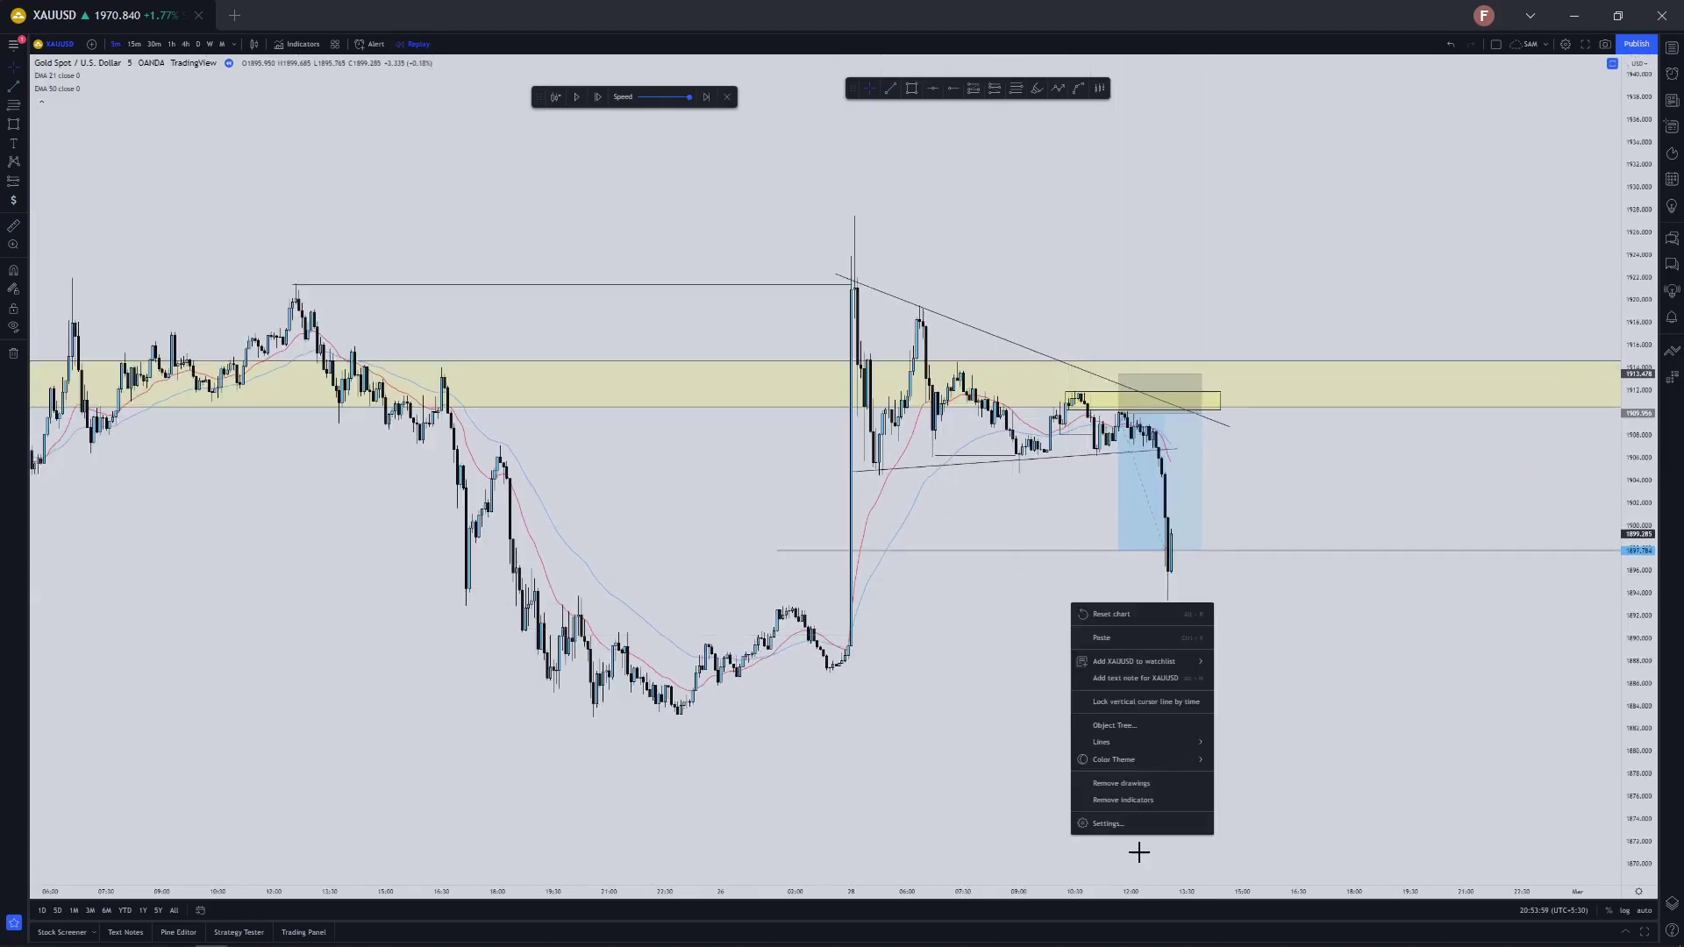
{"action": "left_click", "coordinate": [1137, 779]}
Open the watchlist and look over the GBPUSD 5-minute chart
{"action": "scroll", "coordinate": [1068, 459], "scroll_direction": "down", "scroll_amount": 2}
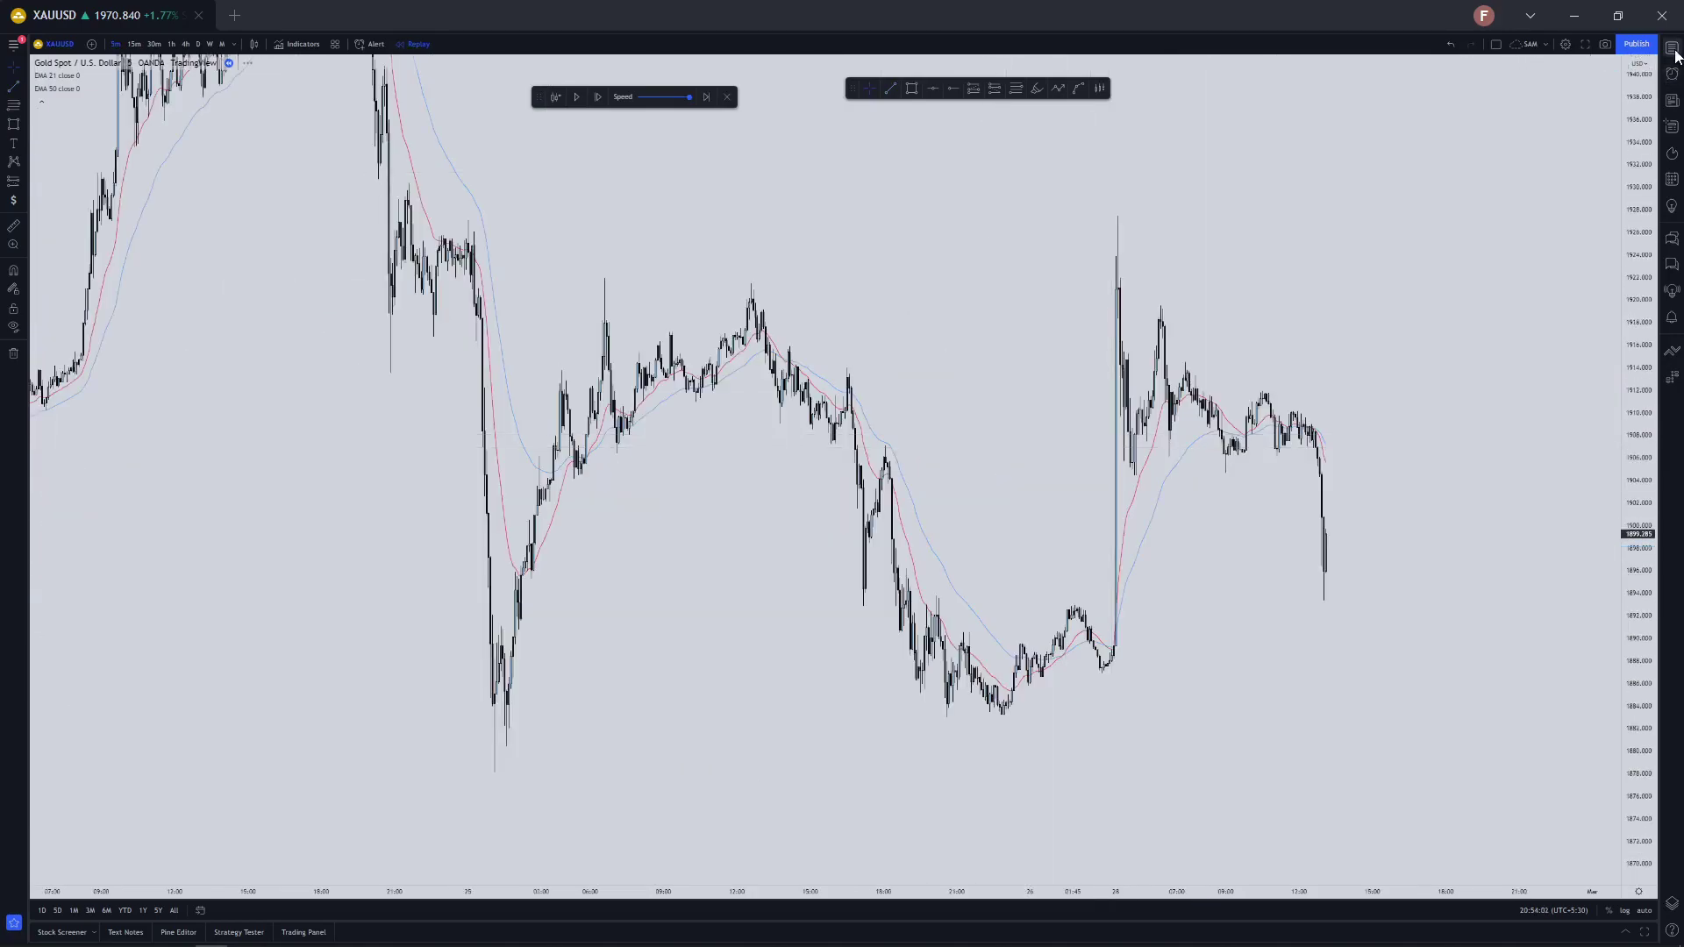
{"action": "left_click", "coordinate": [1672, 50]}
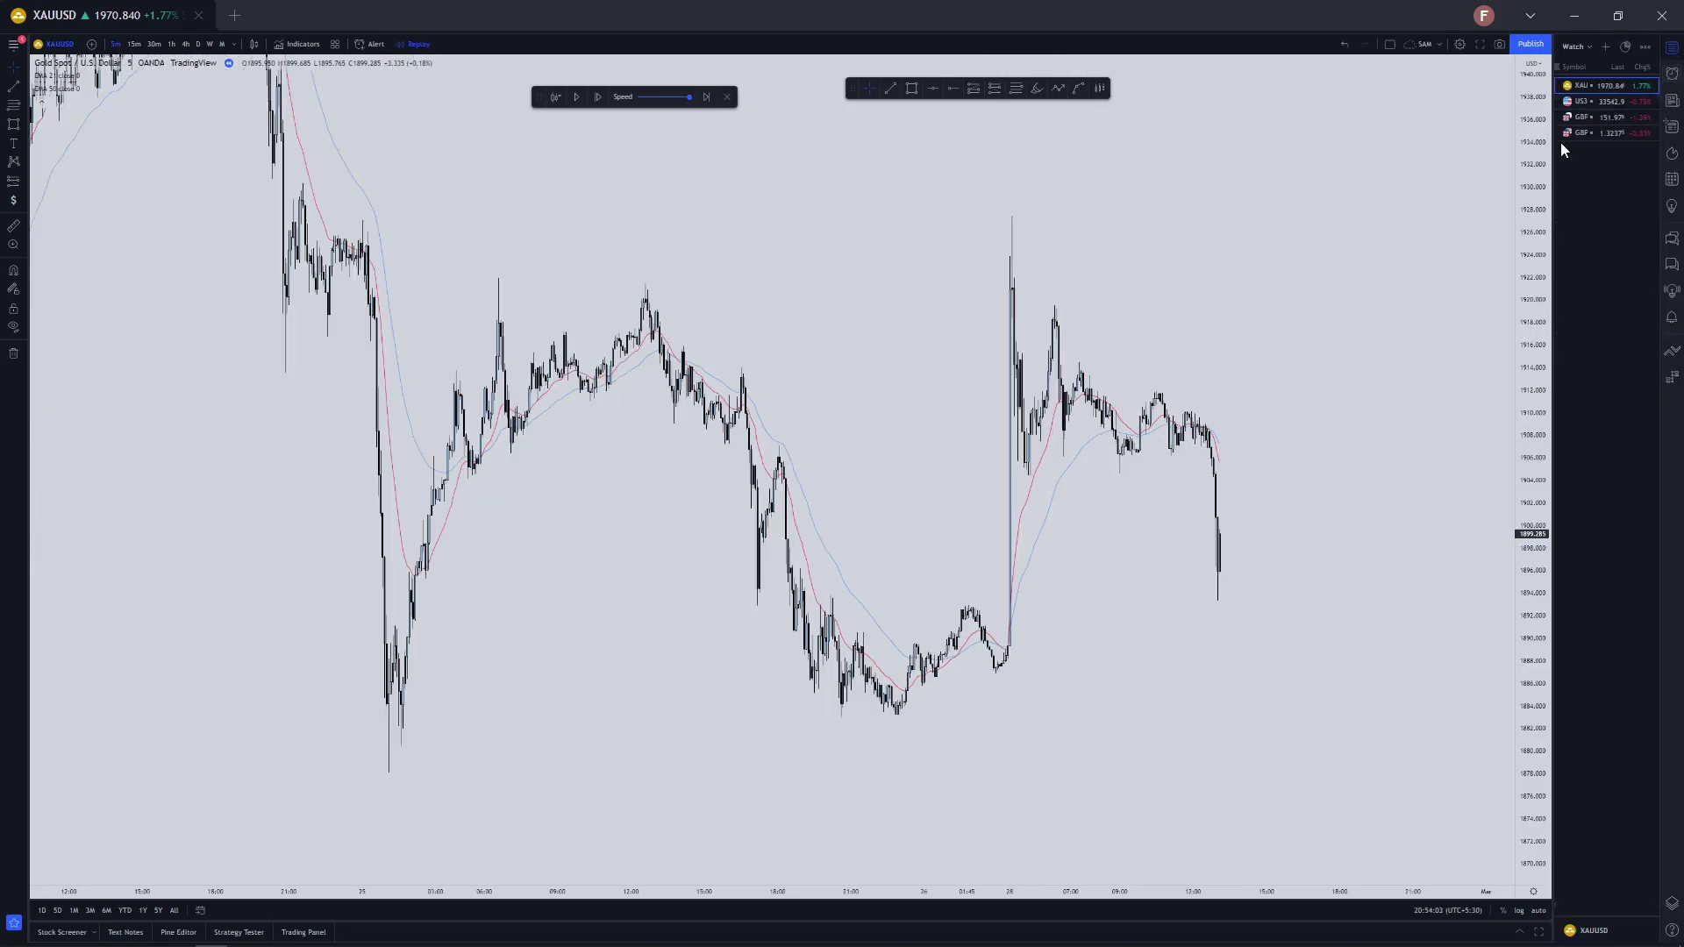
{"action": "left_click", "coordinate": [1608, 131]}
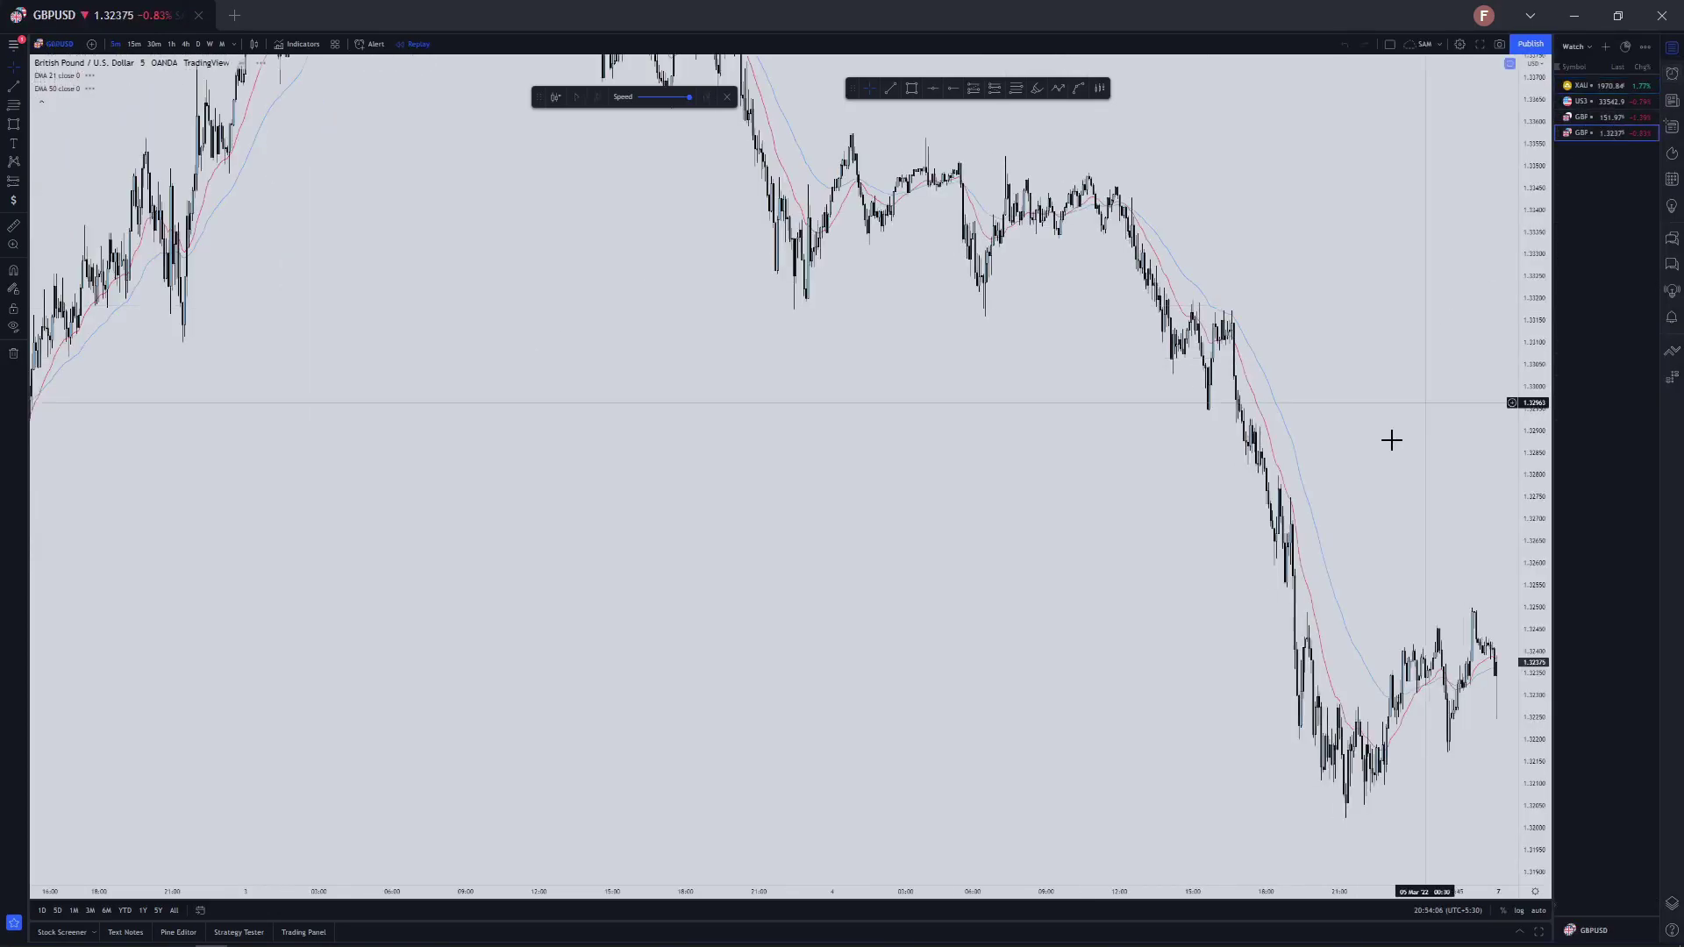
{"action": "scroll", "coordinate": [1162, 483], "scroll_direction": "up", "scroll_amount": 4}
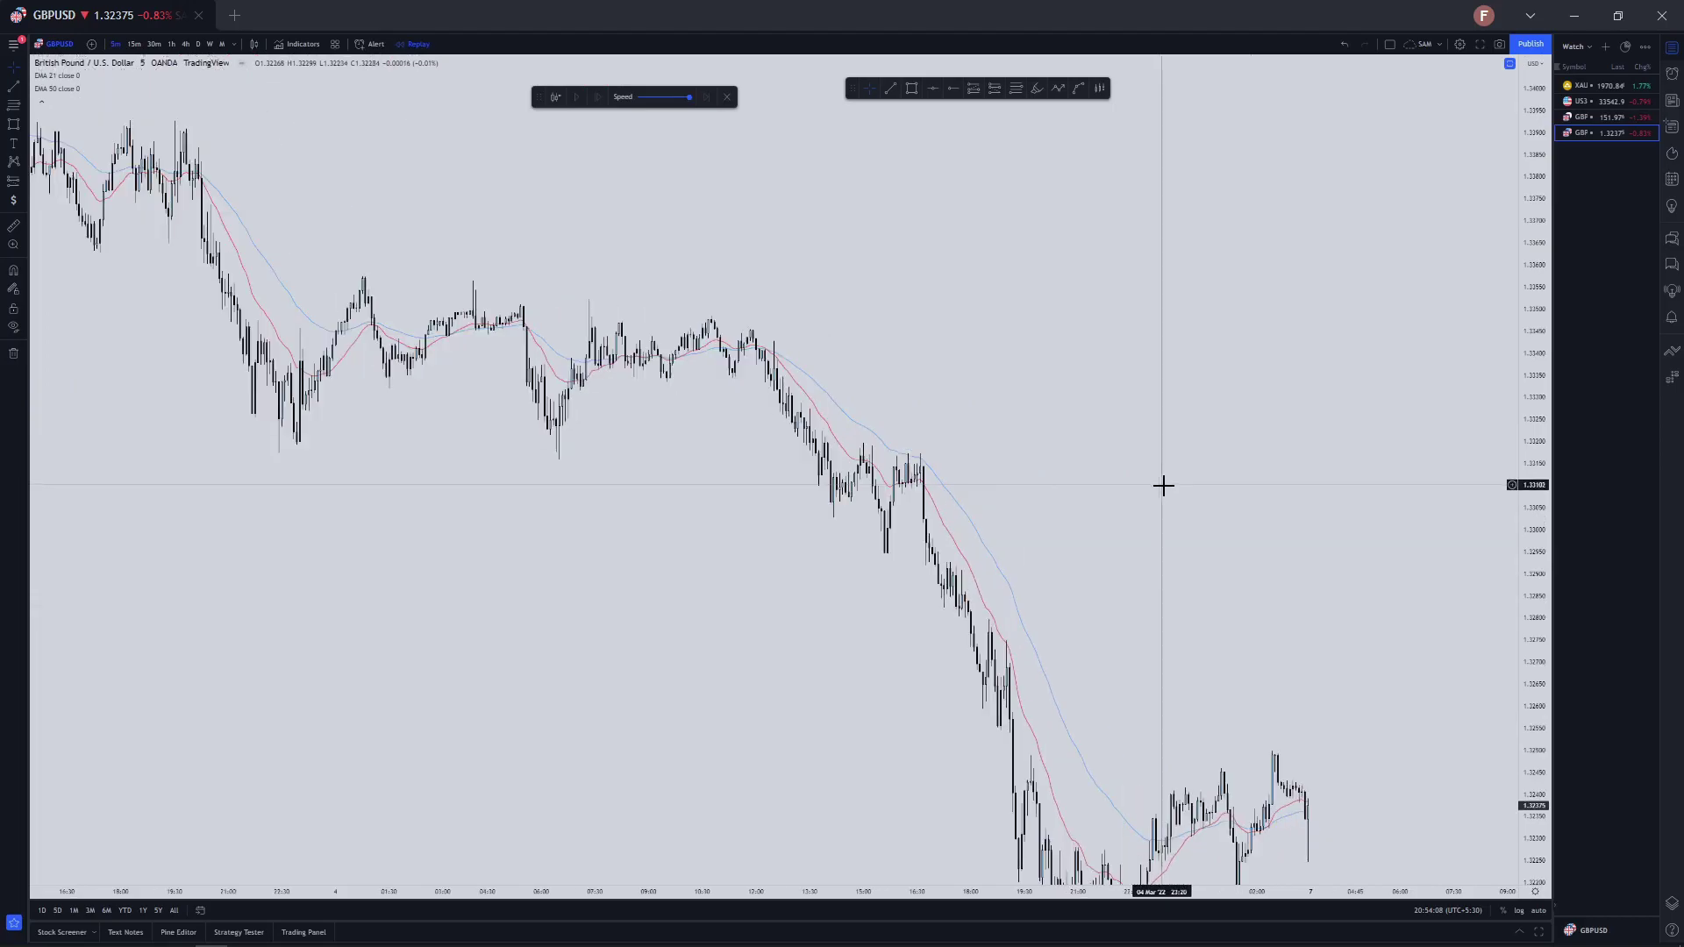
Switch the chart to GBPJPY and set the timeframe to 1 hour
{"action": "left_click", "coordinate": [1604, 118]}
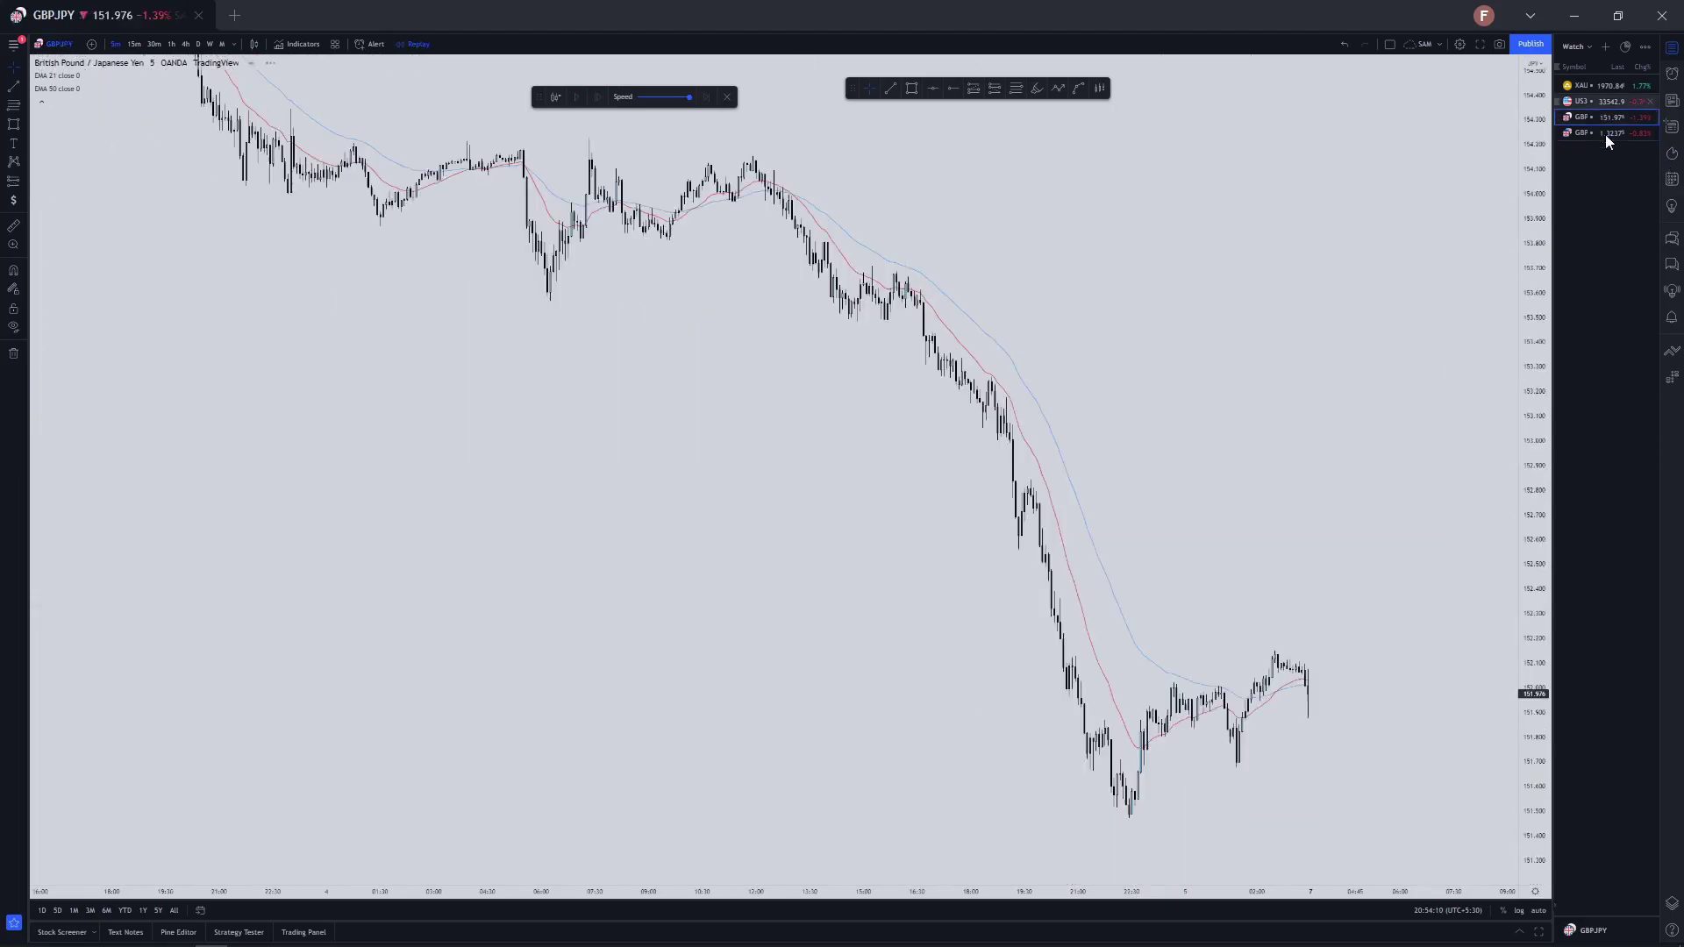
{"action": "left_click_drag", "start_coordinate": [1112, 222], "coordinate": [1244, 406]}
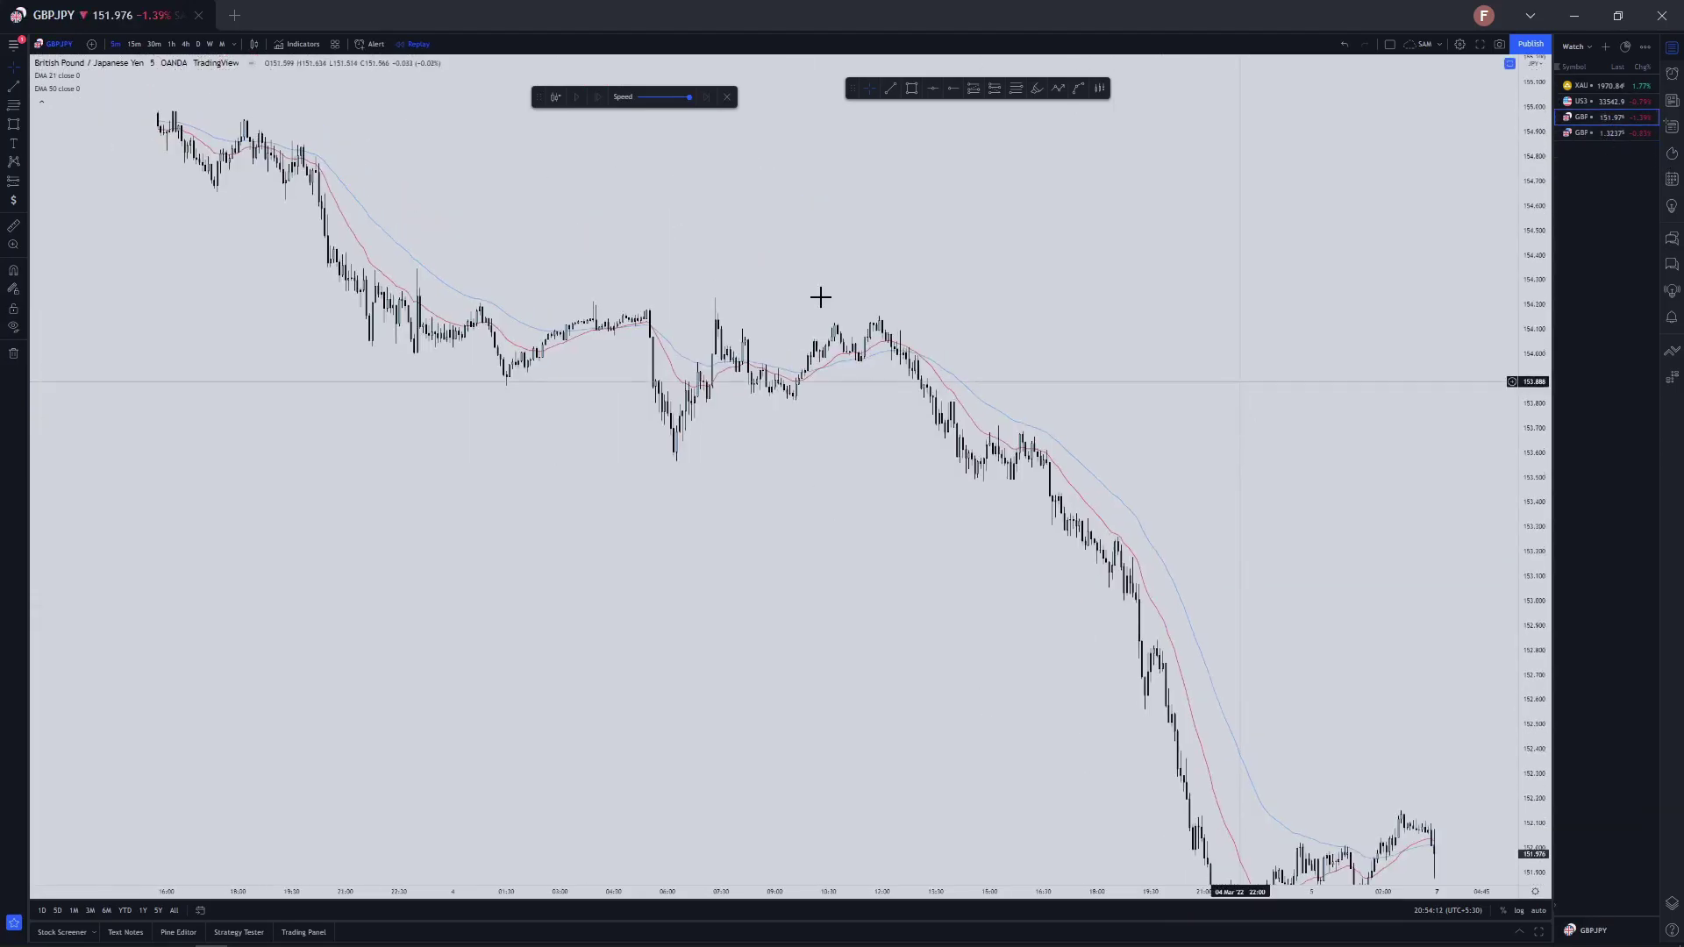
{"action": "left_click", "coordinate": [174, 44]}
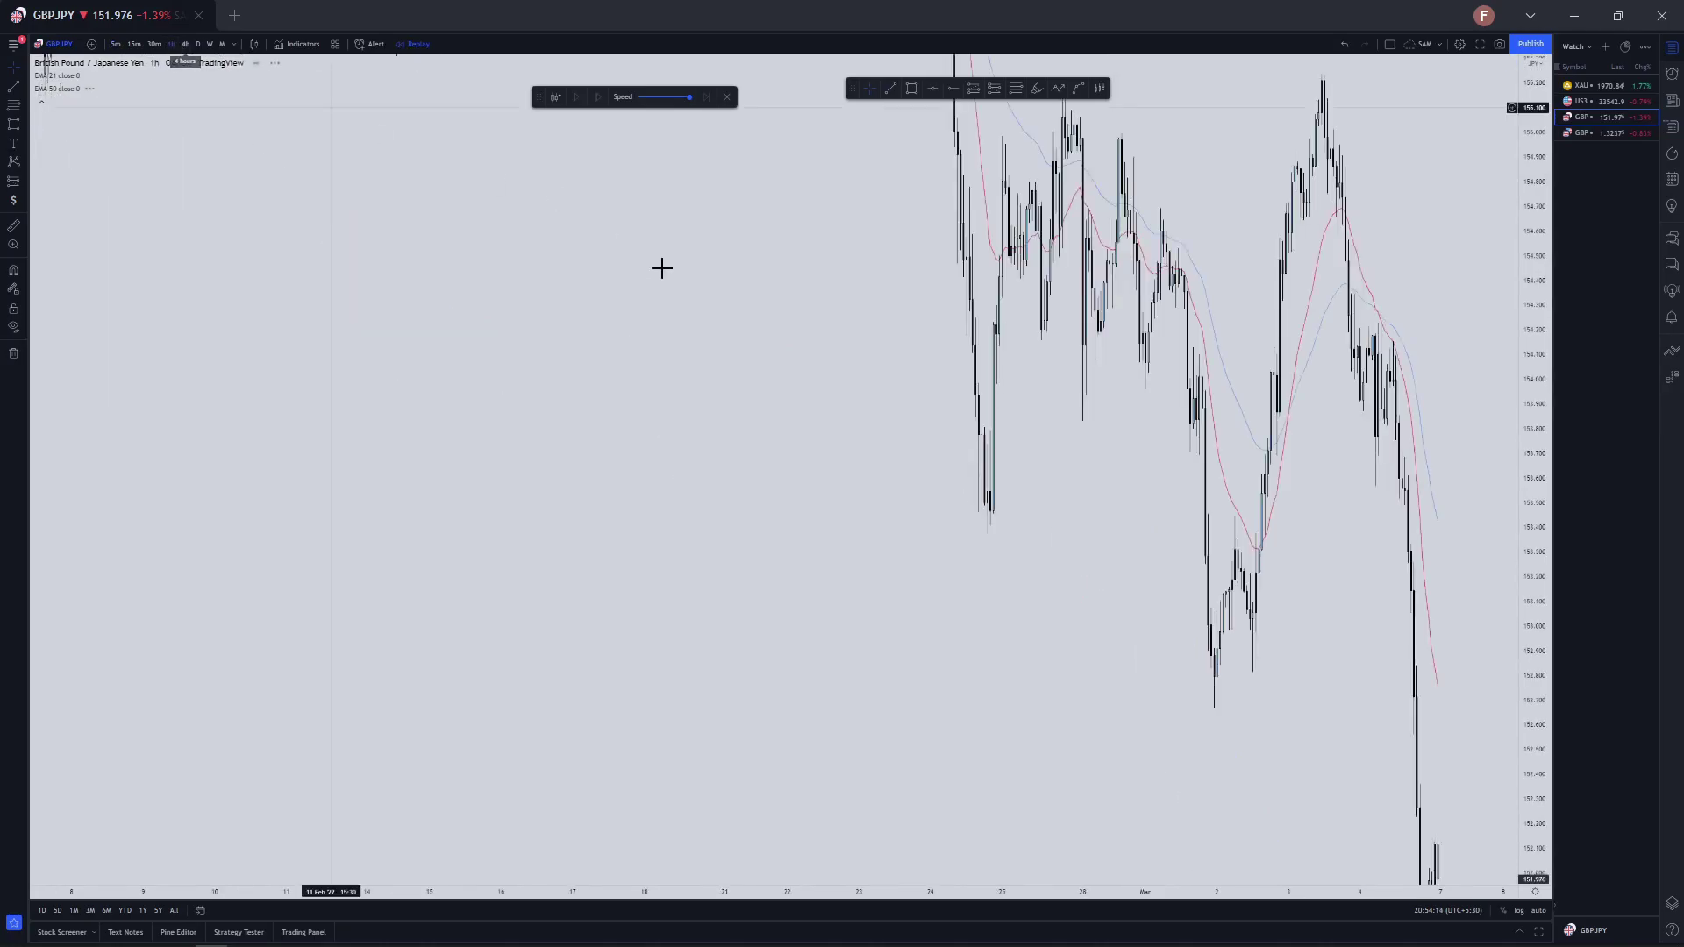
Start the GBPJPY bar replay from the 4 March candle at about 10:30
{"action": "scroll", "coordinate": [962, 399], "scroll_direction": "up", "scroll_amount": 10}
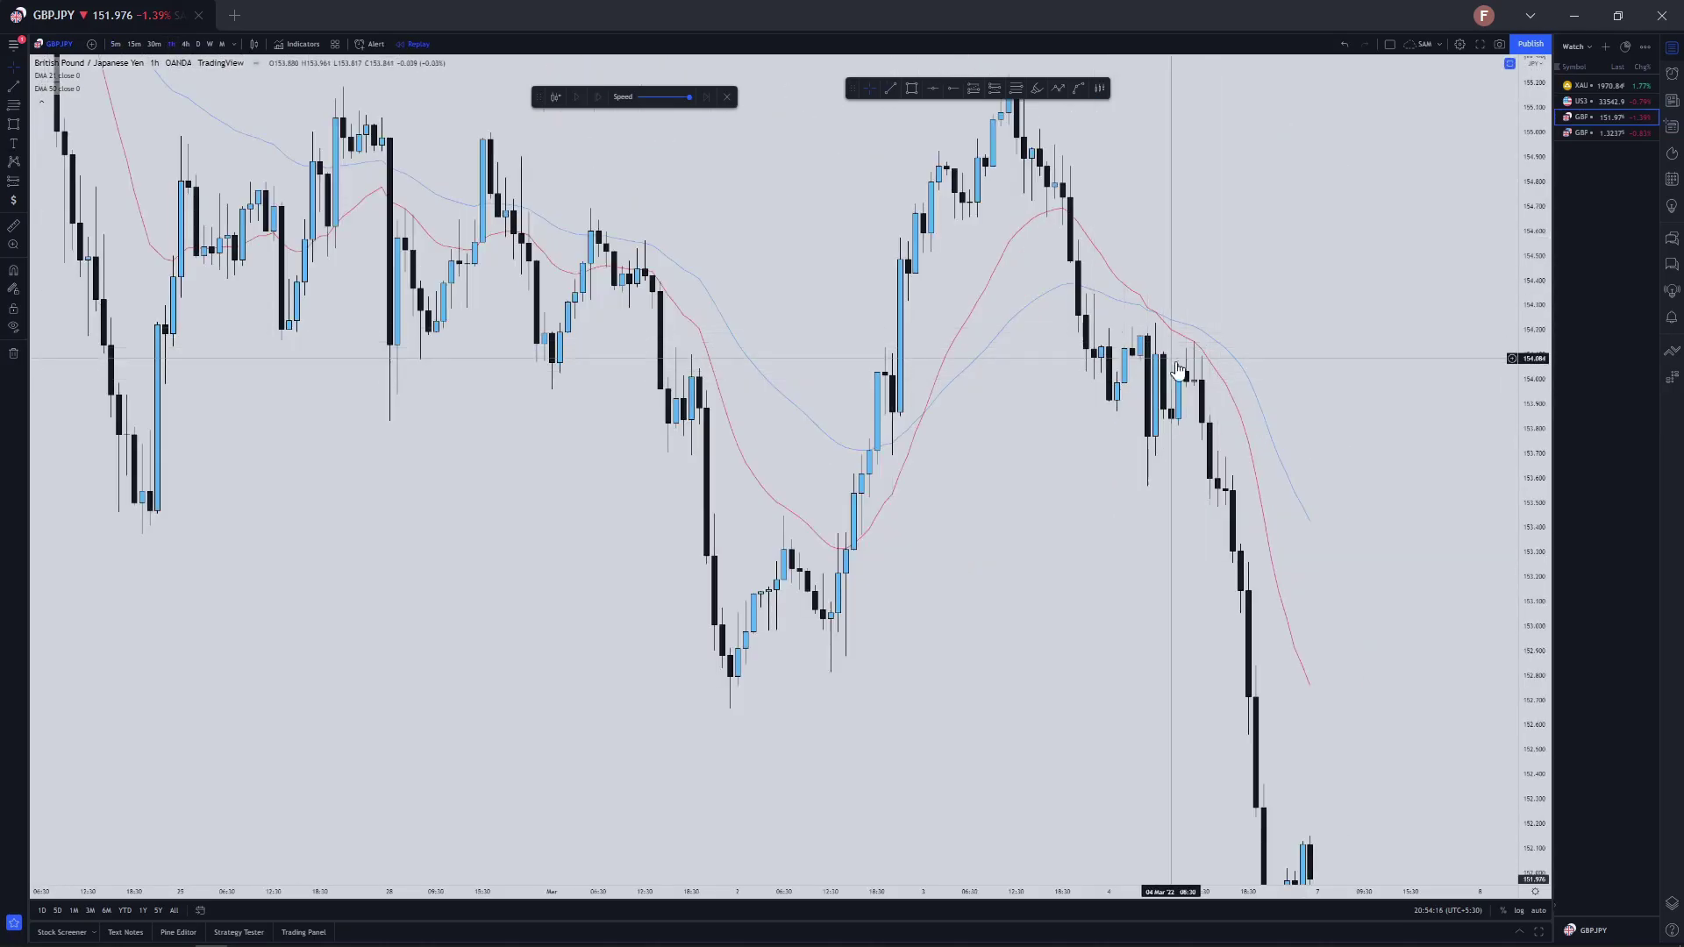
{"action": "scroll", "coordinate": [871, 400], "scroll_direction": "up", "scroll_amount": 2}
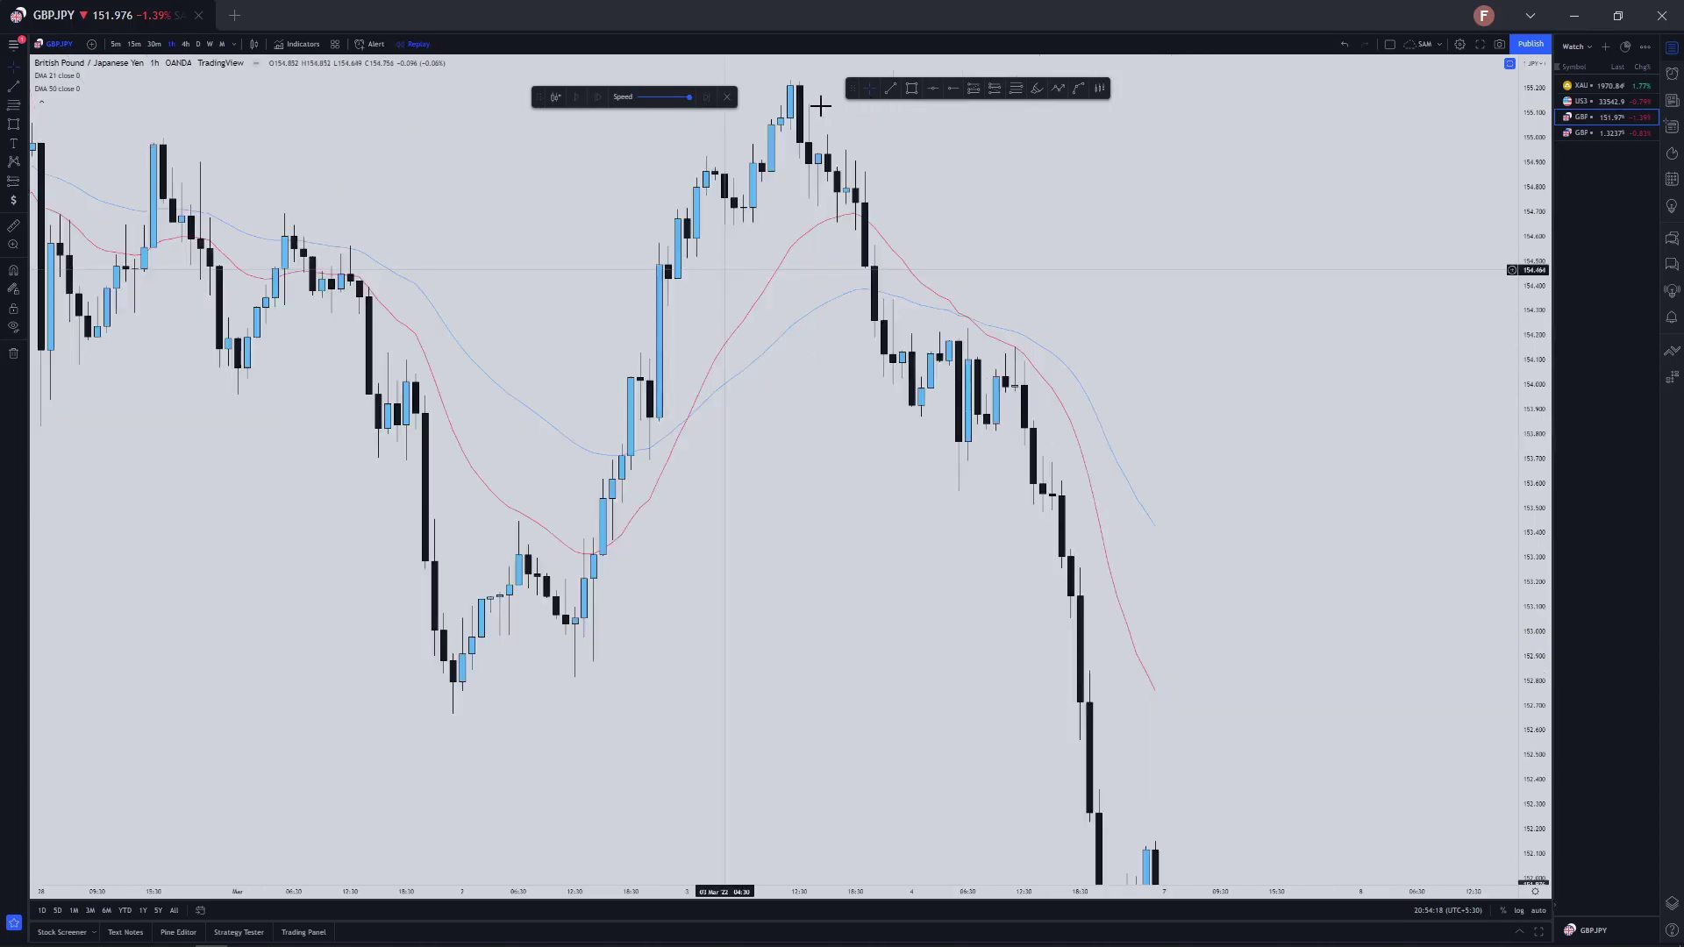
{"action": "left_click", "coordinate": [964, 360]}
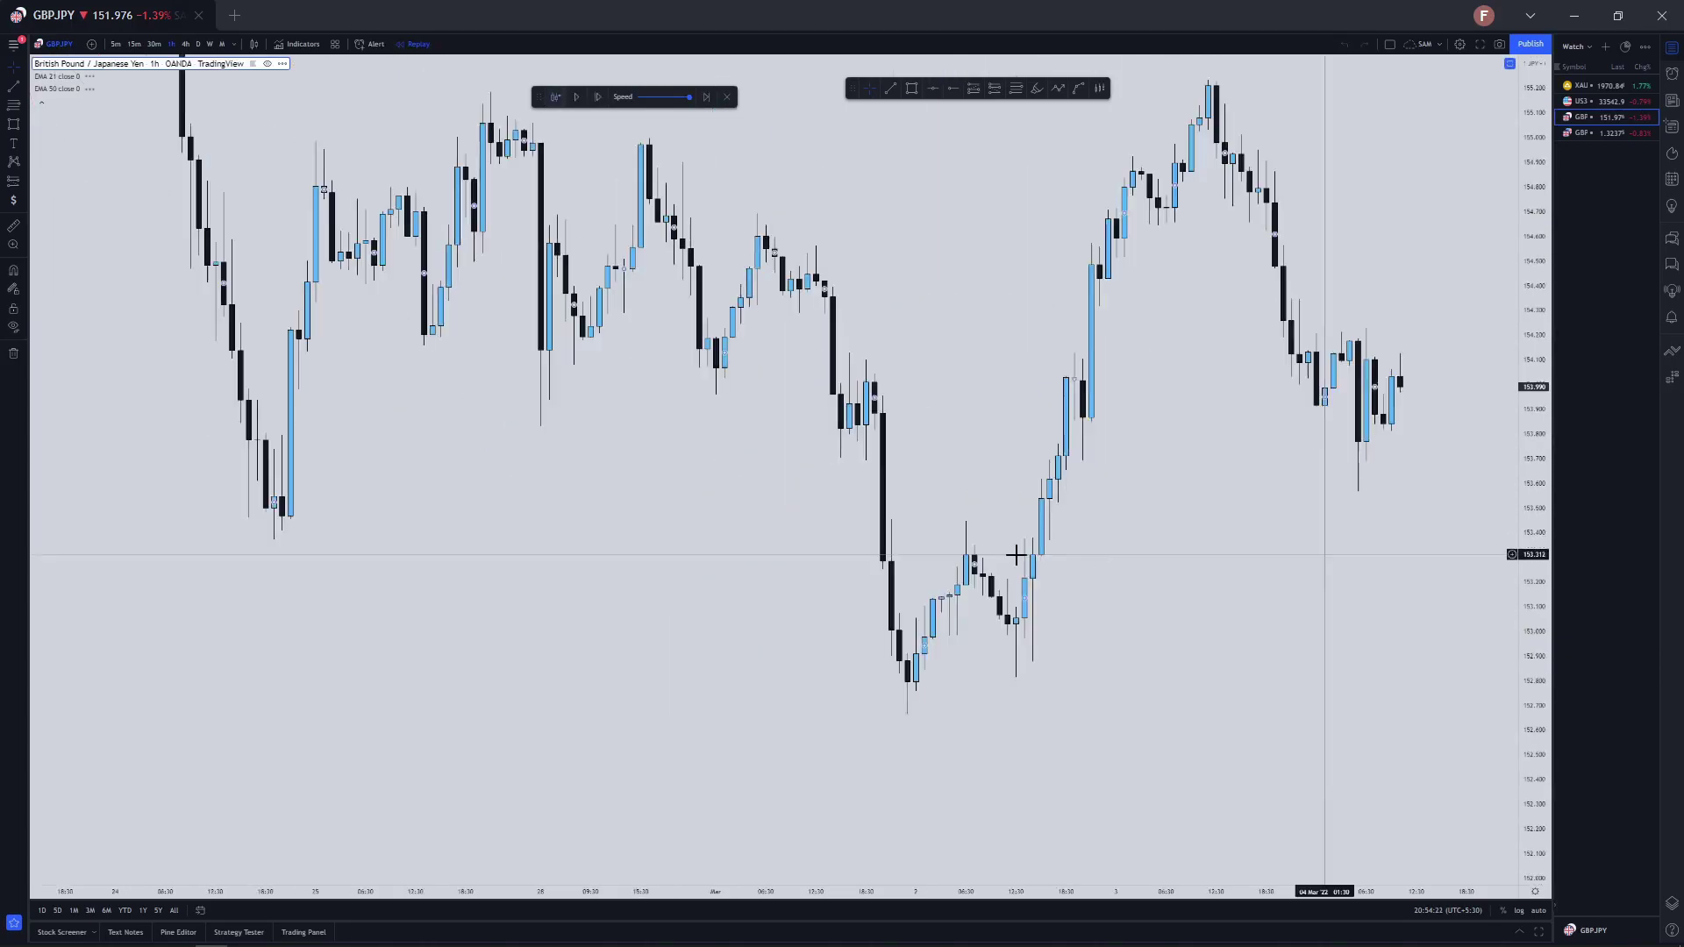
{"action": "left_click", "coordinate": [889, 90]}
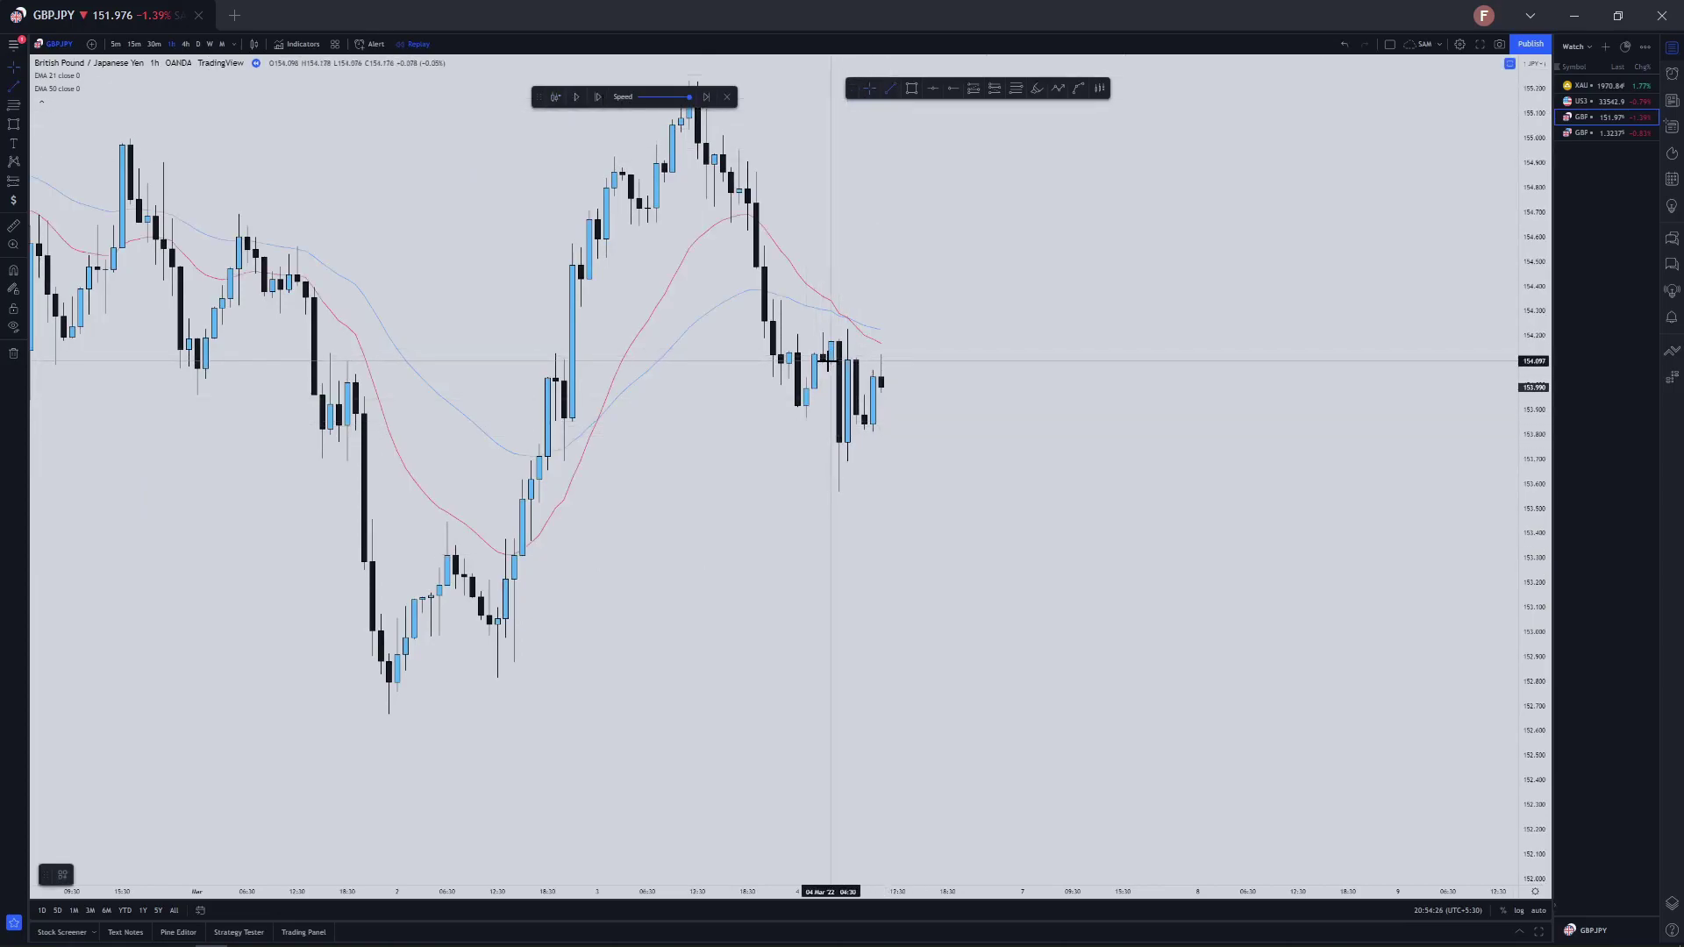
{"action": "left_click", "coordinate": [1027, 365]}
{"action": "right_click", "coordinate": [990, 279]}
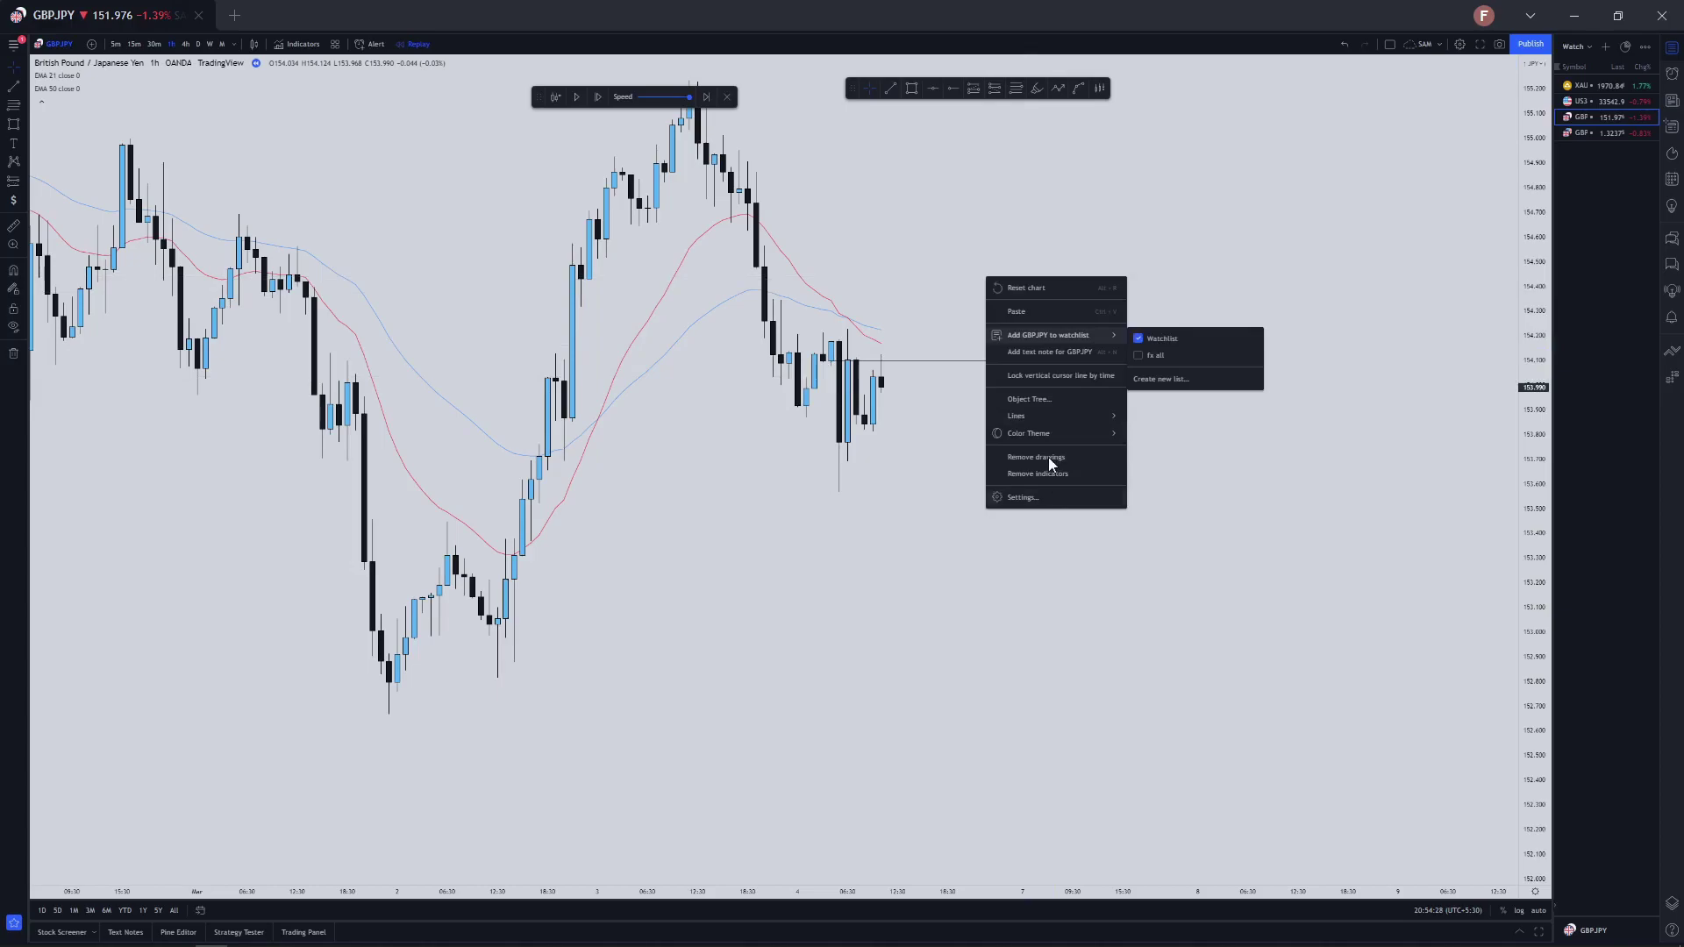
{"action": "left_click", "coordinate": [1049, 456]}
Draw a rectangle zone on the GBPJPY chart from 4 March 02:30, spanning about 154.10 to 154.18
{"action": "left_click", "coordinate": [912, 87]}
{"action": "left_click", "coordinate": [815, 359]}
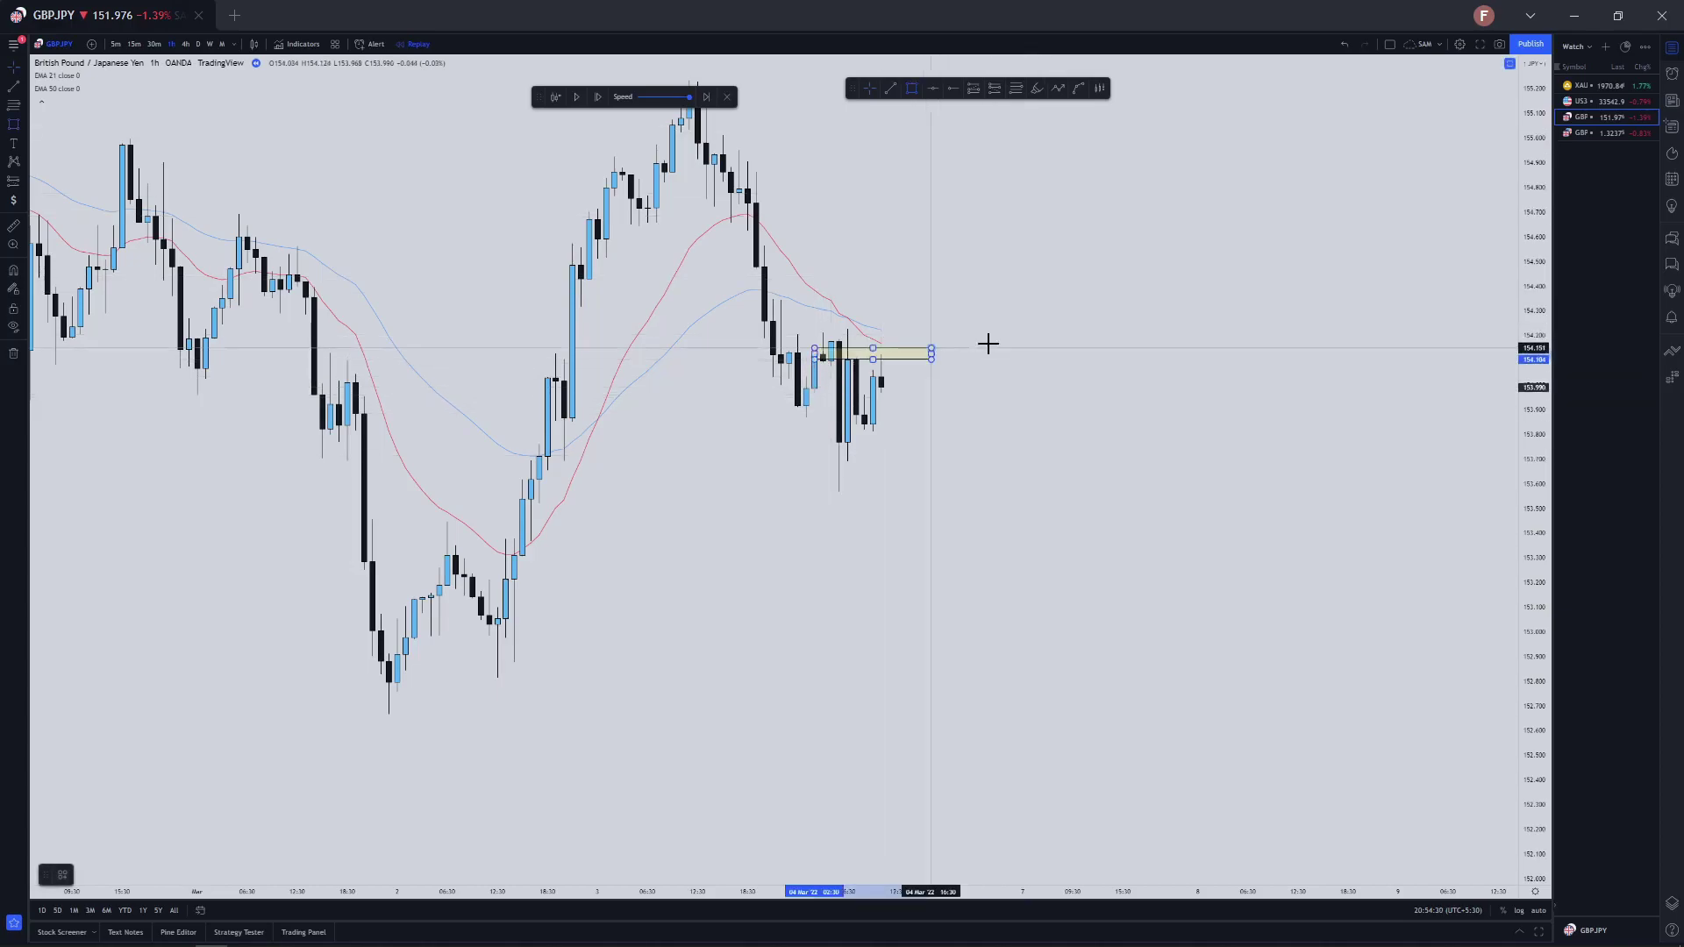
{"action": "left_click", "coordinate": [999, 339]}
{"action": "left_click", "coordinate": [1011, 439]}
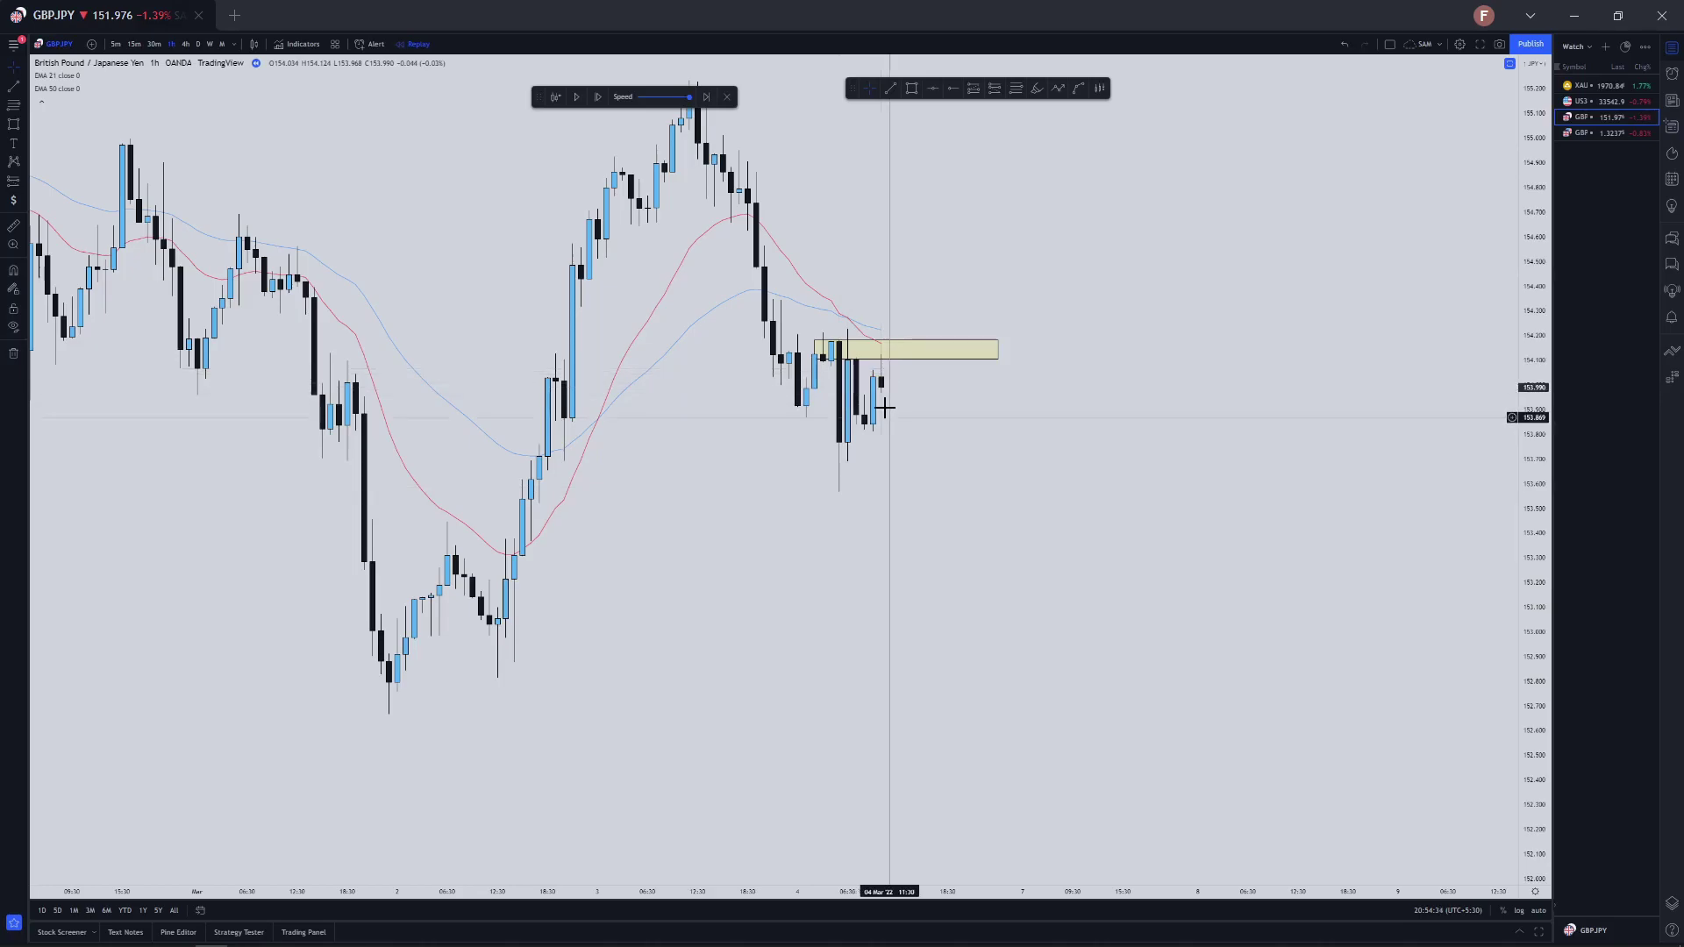
Draw a horizontal trend line at about 154.089 from the 28 February lows to 7 March
{"action": "scroll", "coordinate": [884, 408], "scroll_direction": "down", "scroll_amount": 2}
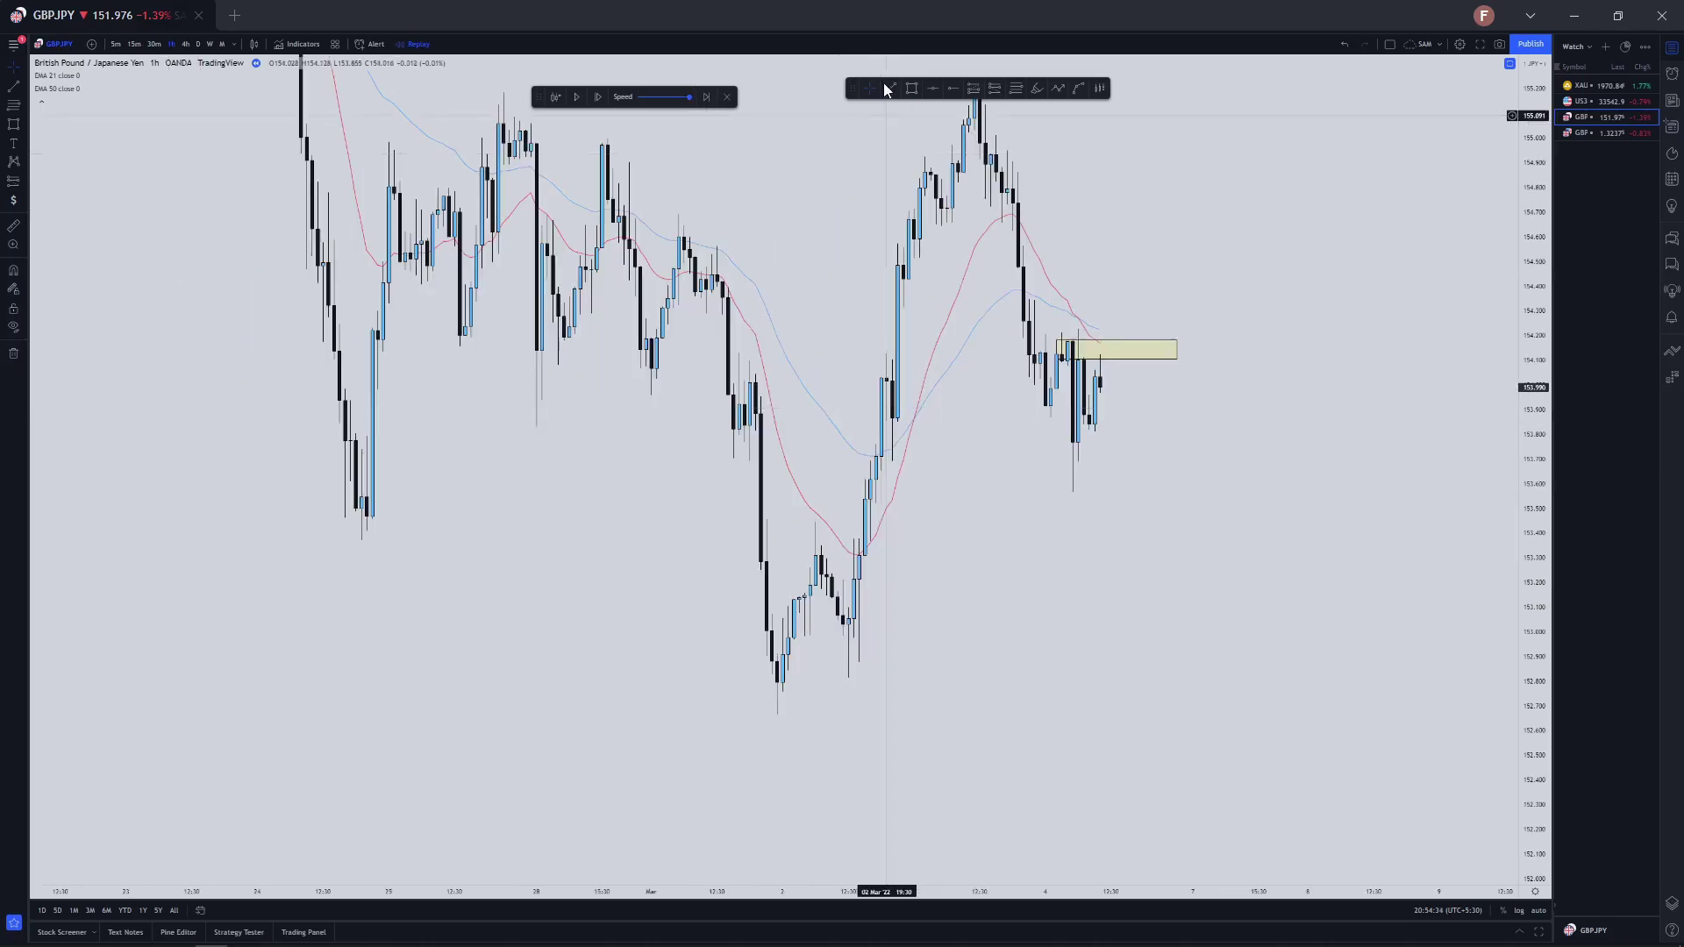
{"action": "left_click", "coordinate": [524, 363]}
{"action": "left_click", "coordinate": [1203, 369]}
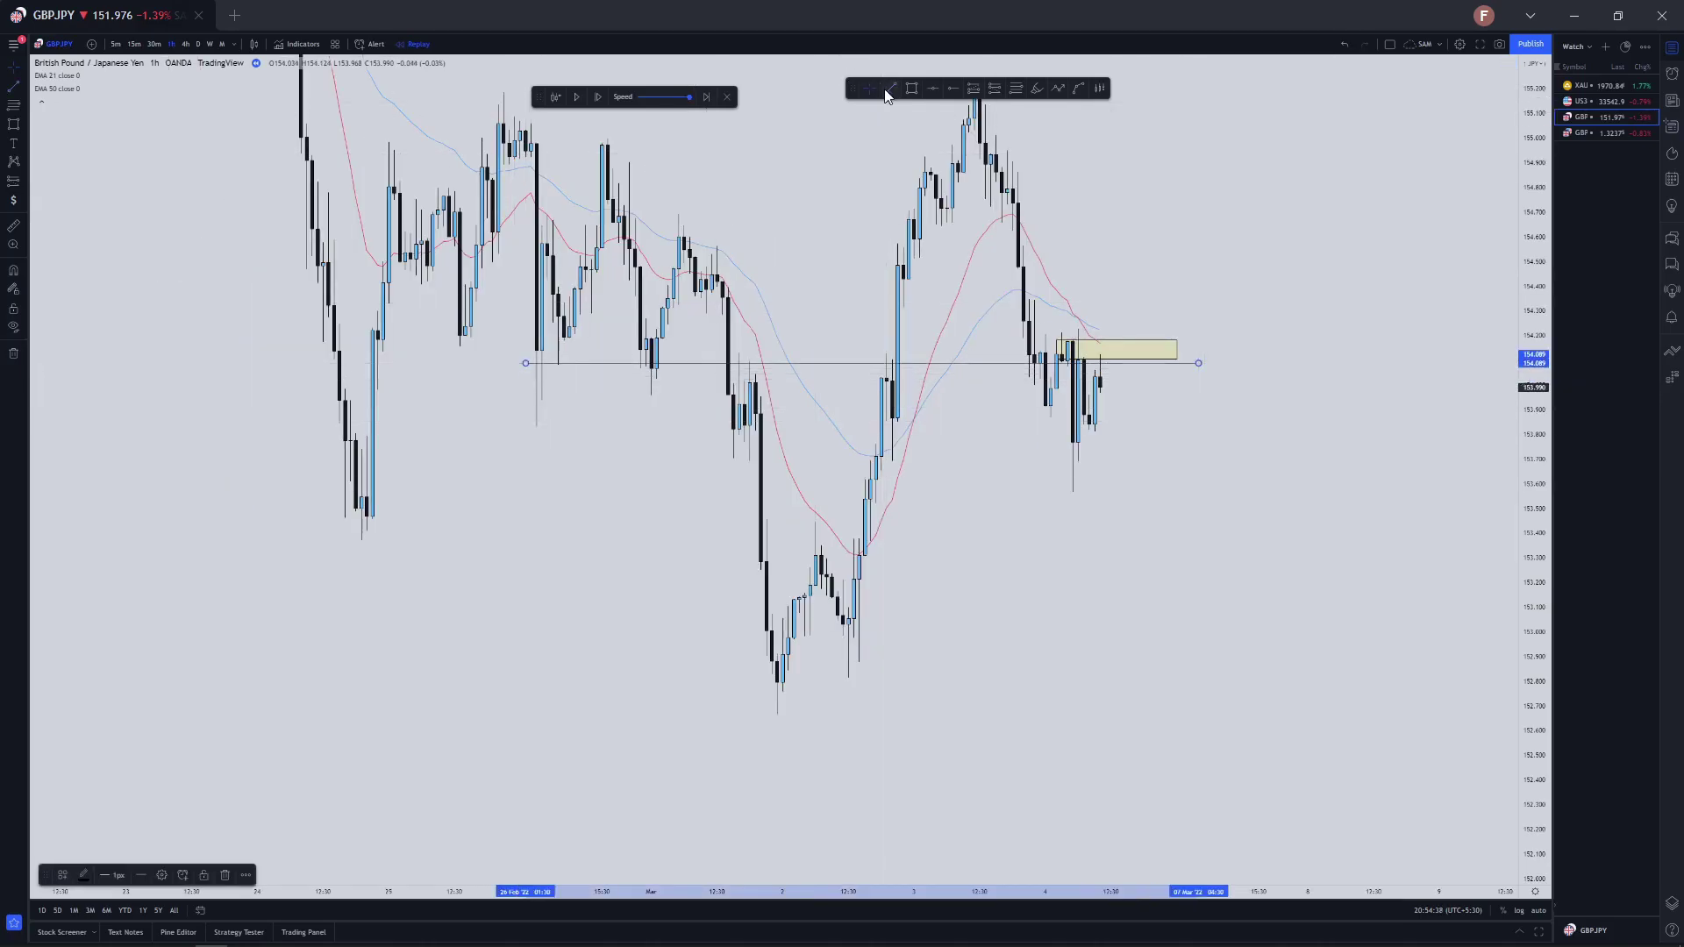
Draw a second level at about 153.418 from the 24 February low, move it down to the early March lows, and remove it
{"action": "left_click", "coordinate": [606, 387]}
{"action": "scroll", "coordinate": [905, 446], "scroll_direction": "down", "scroll_amount": 3}
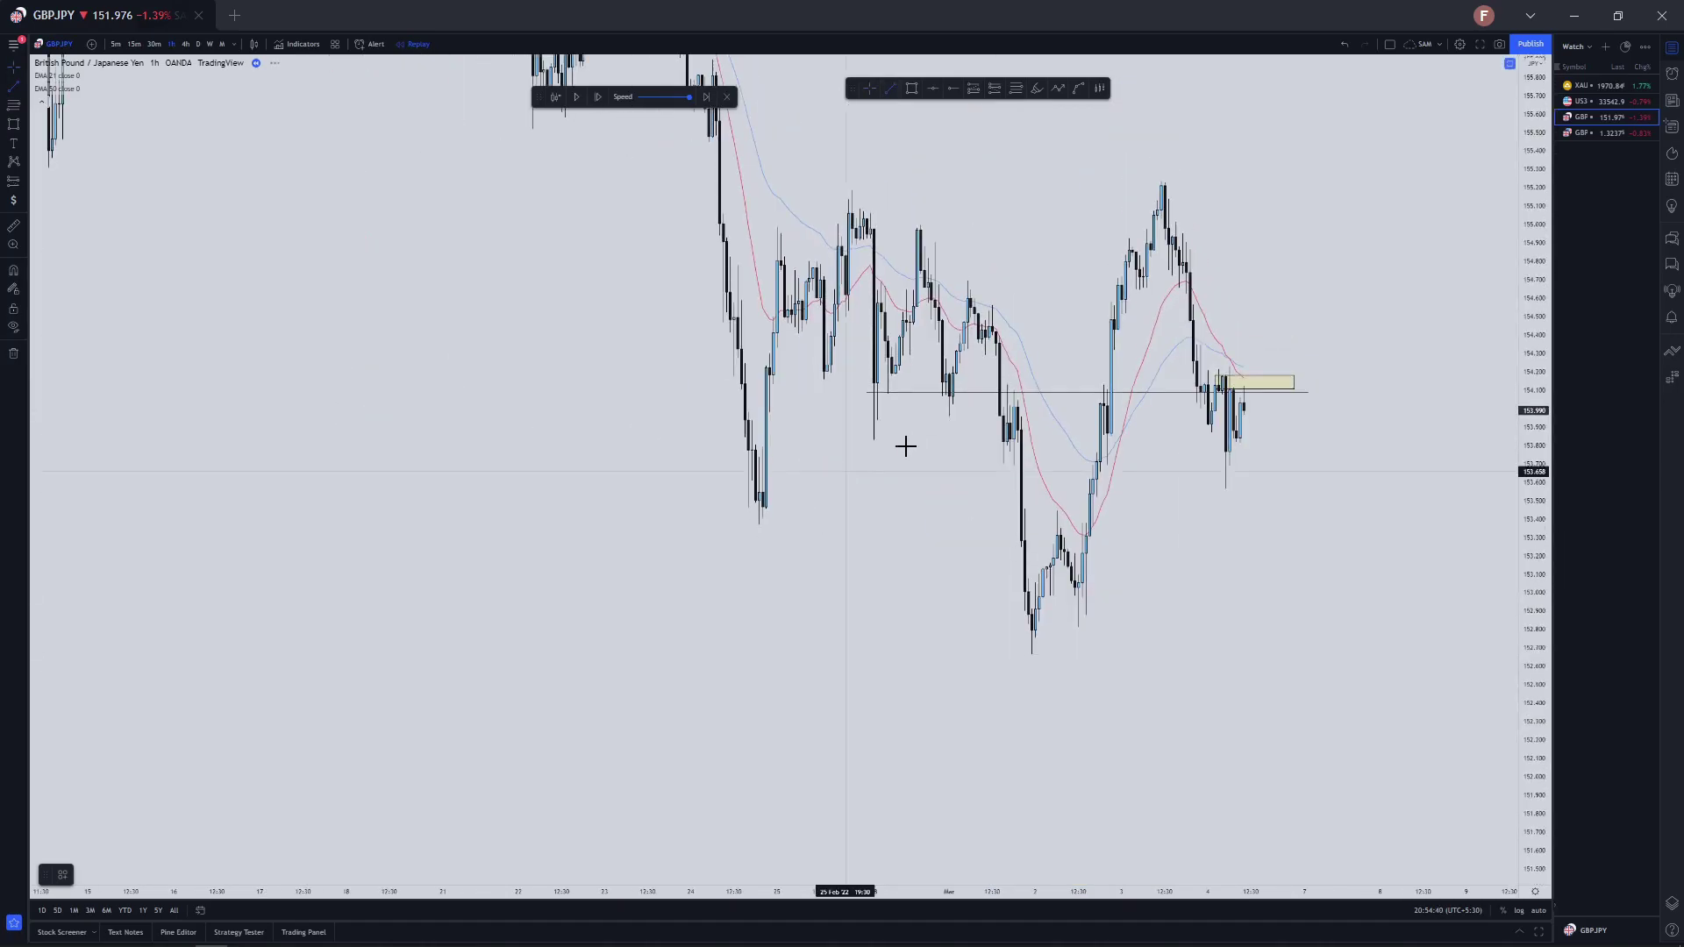
{"action": "left_click", "coordinate": [741, 515]}
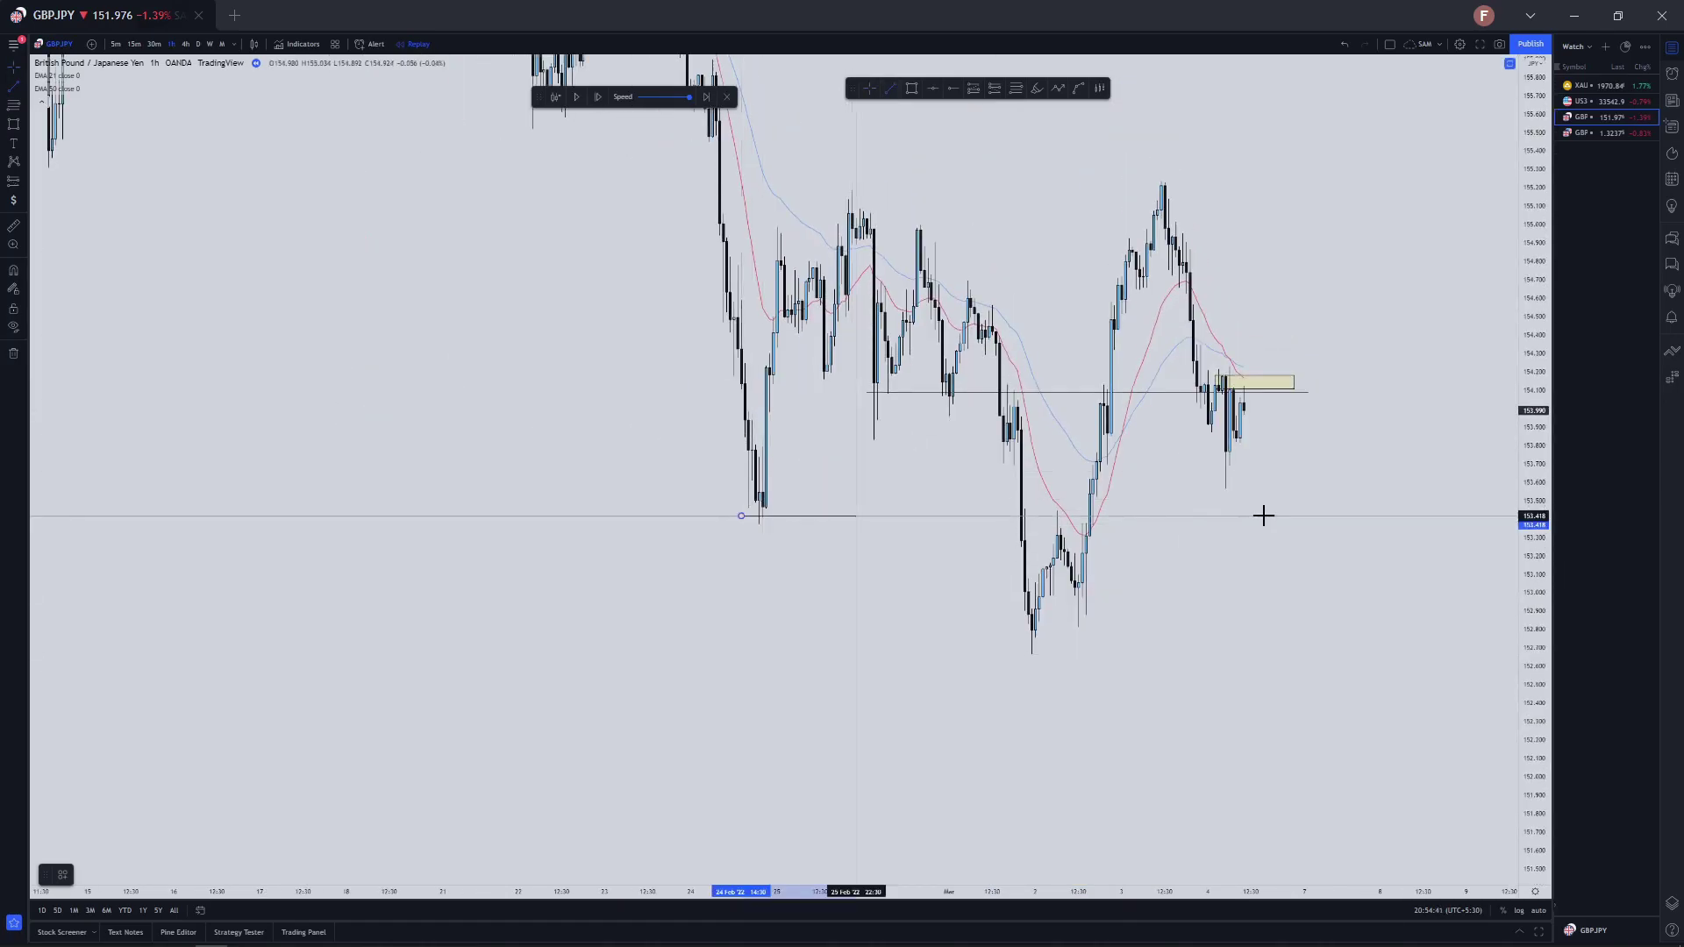
{"action": "left_click", "coordinate": [1371, 520]}
{"action": "scroll", "coordinate": [962, 351], "scroll_direction": "up", "scroll_amount": 5}
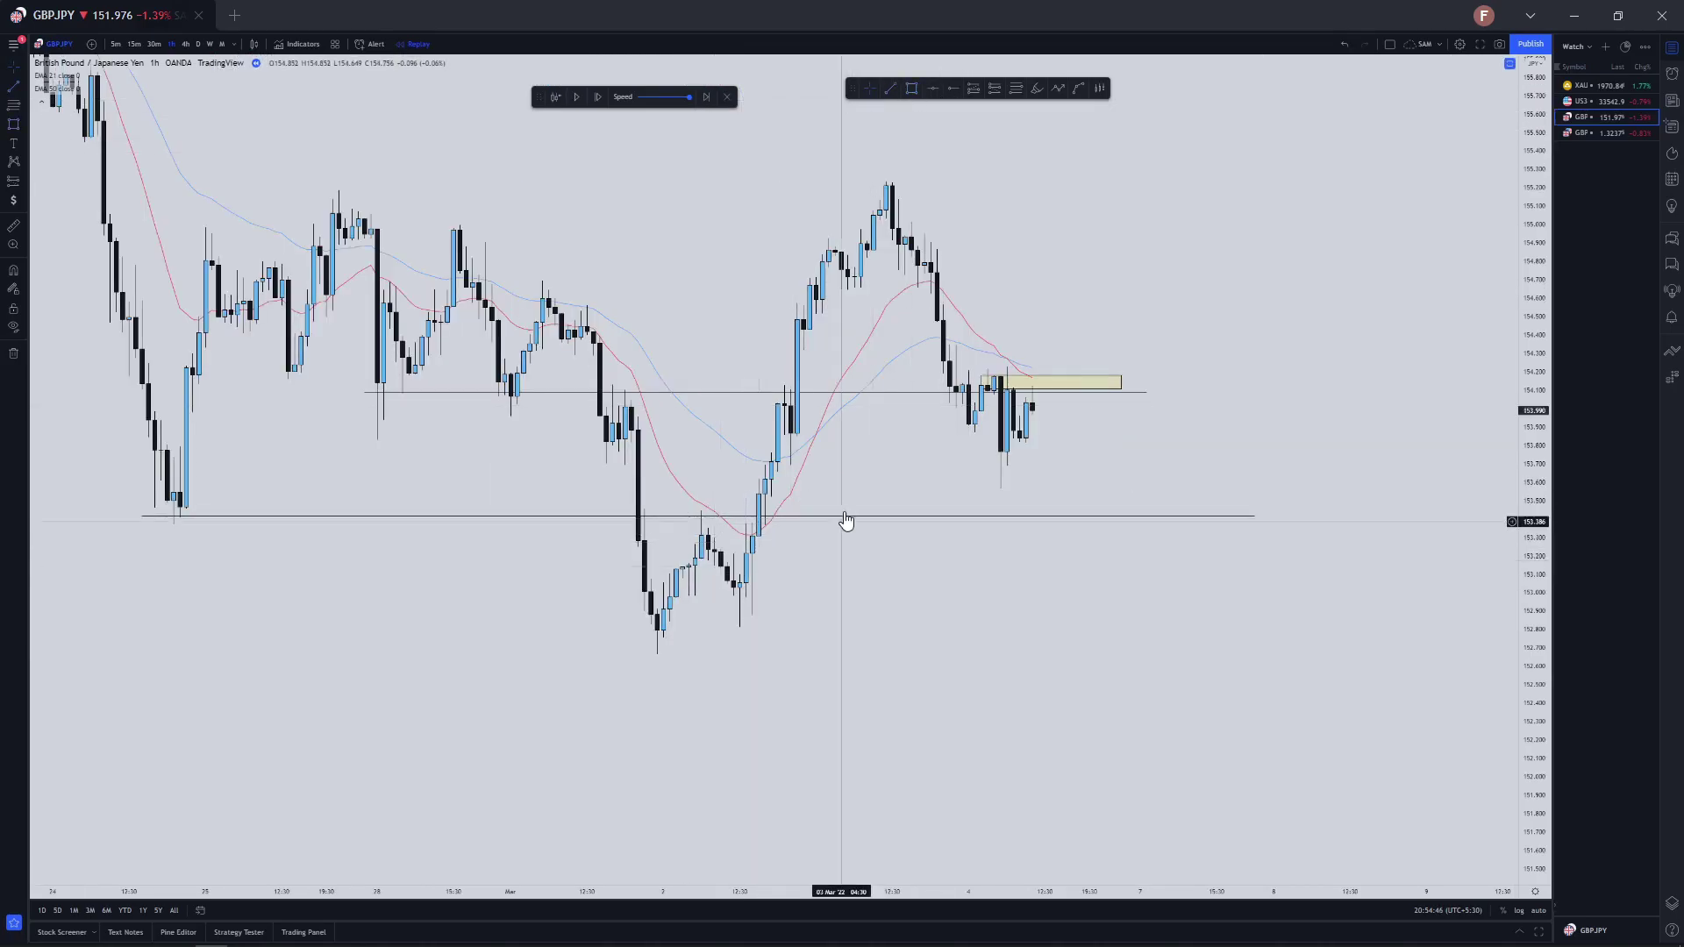
{"action": "left_click_drag", "start_coordinate": [842, 517], "coordinate": [776, 590]}
{"action": "right_click", "coordinate": [778, 590]}
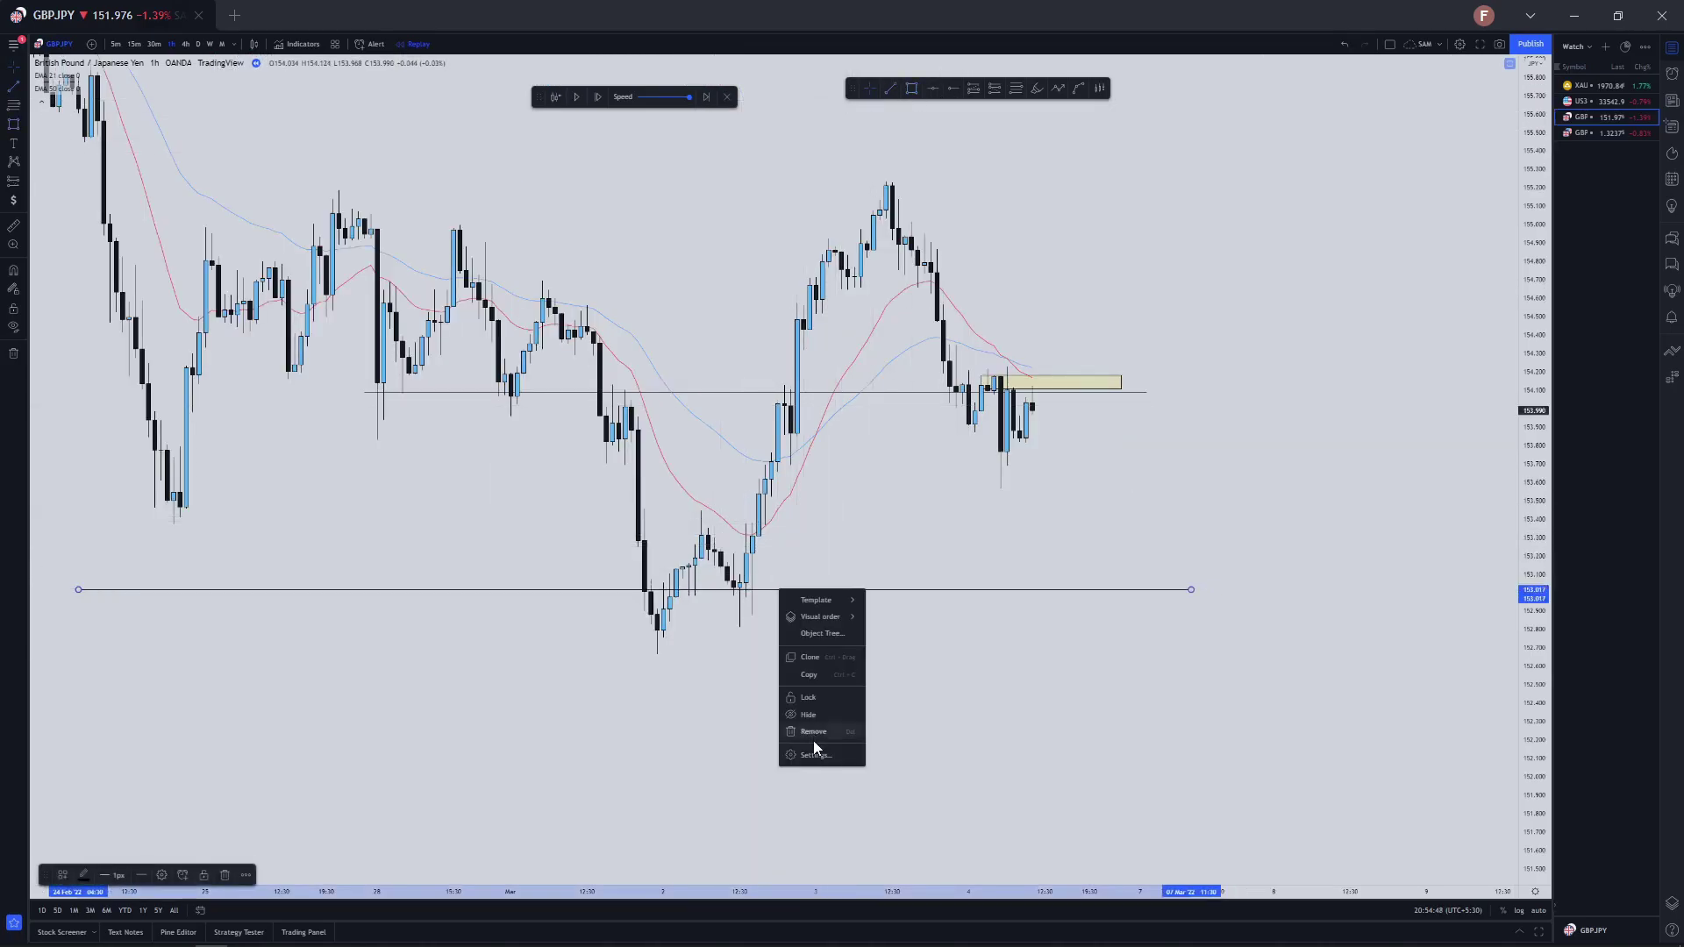
{"action": "left_click", "coordinate": [813, 732]}
Look over the wider GBPJPY price history back to November and switch the chart to the 30-minute timeframe
{"action": "scroll", "coordinate": [1474, 523], "scroll_direction": "down", "scroll_amount": 10}
{"action": "left_click_drag", "start_coordinate": [1535, 449], "coordinate": [1535, 755]}
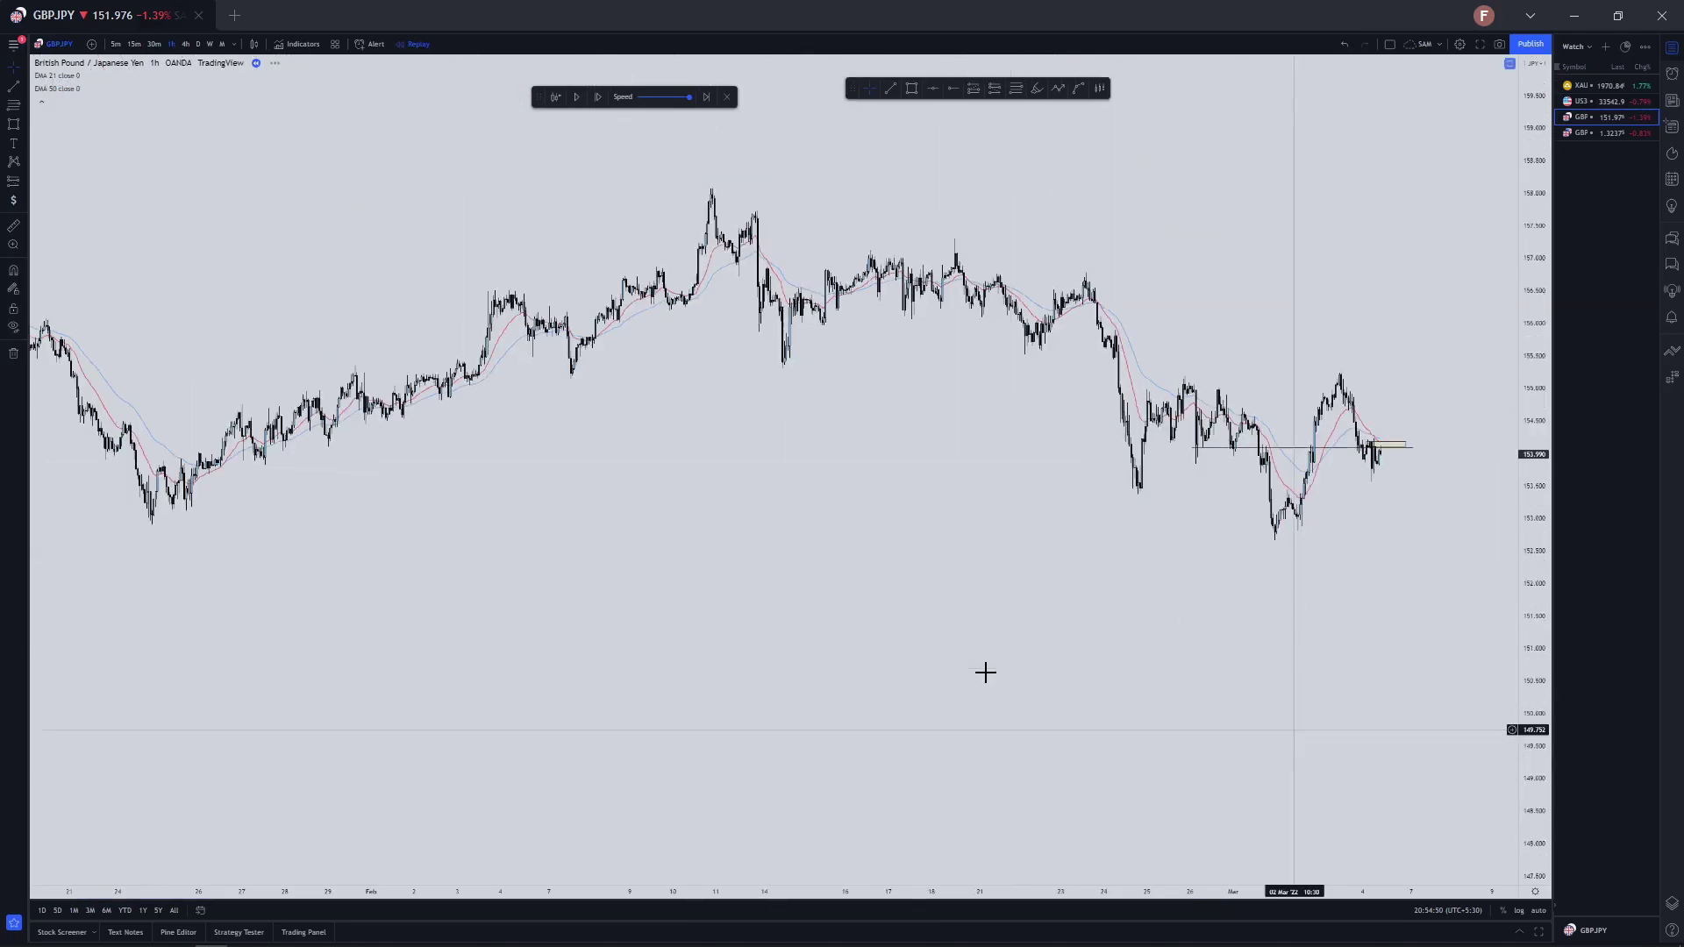
{"action": "scroll", "coordinate": [790, 614], "scroll_direction": "down", "scroll_amount": 5}
{"action": "scroll", "coordinate": [488, 594], "scroll_direction": "down", "scroll_amount": 3}
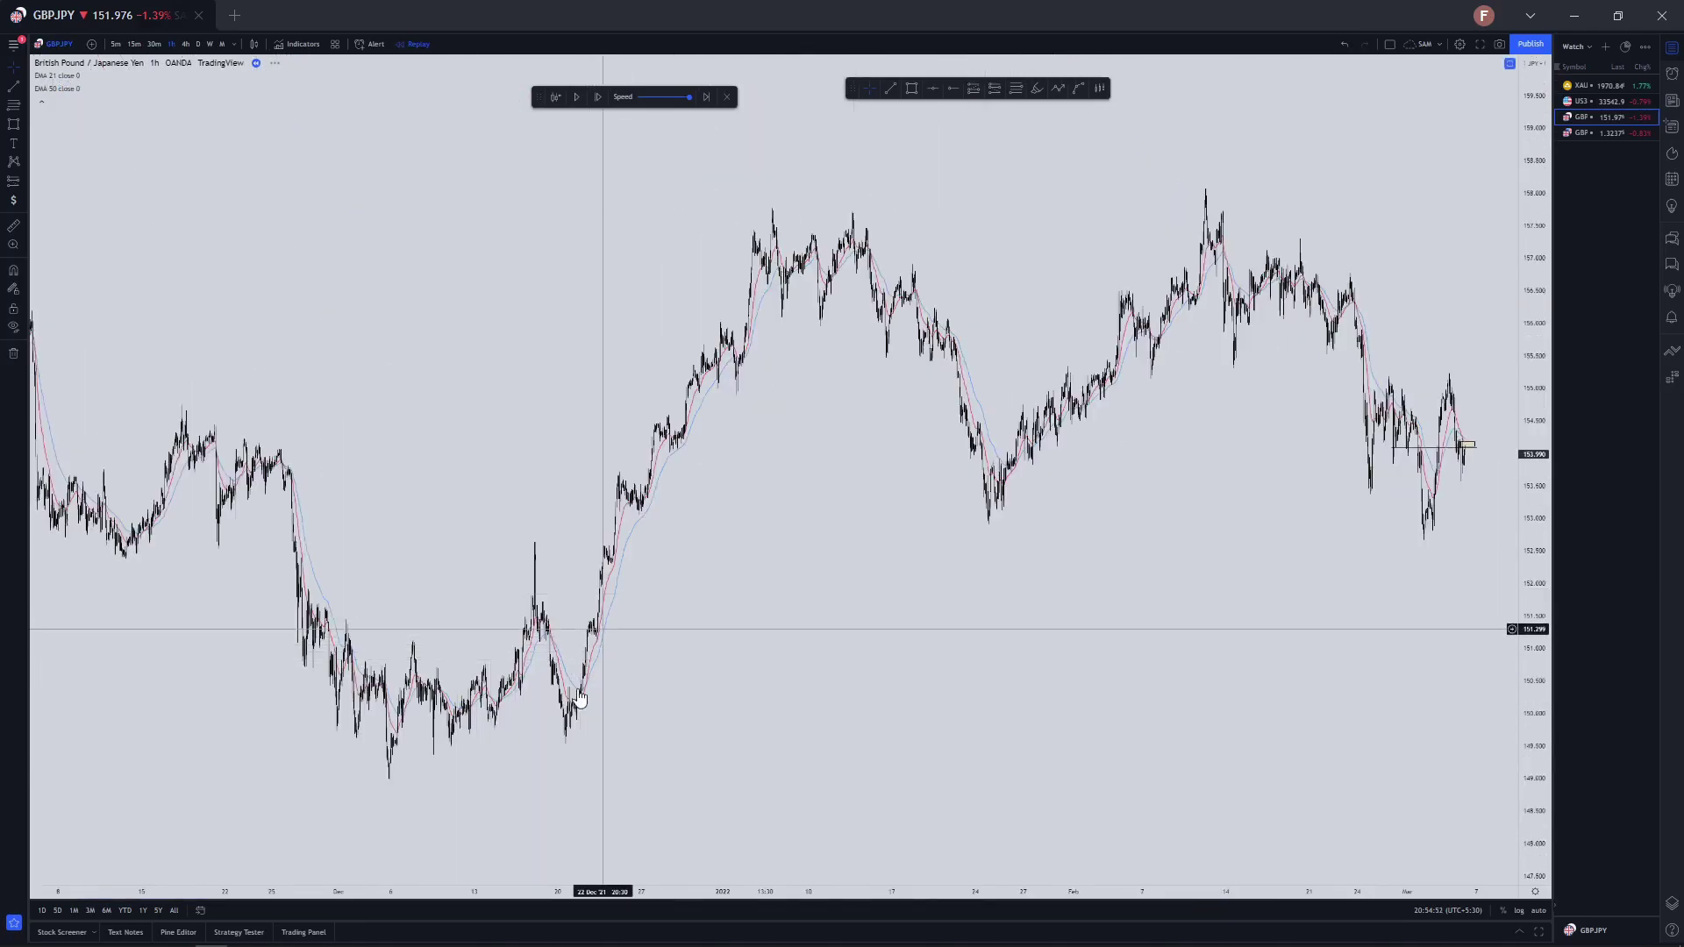
{"action": "scroll", "coordinate": [267, 178], "scroll_direction": "up", "scroll_amount": 5}
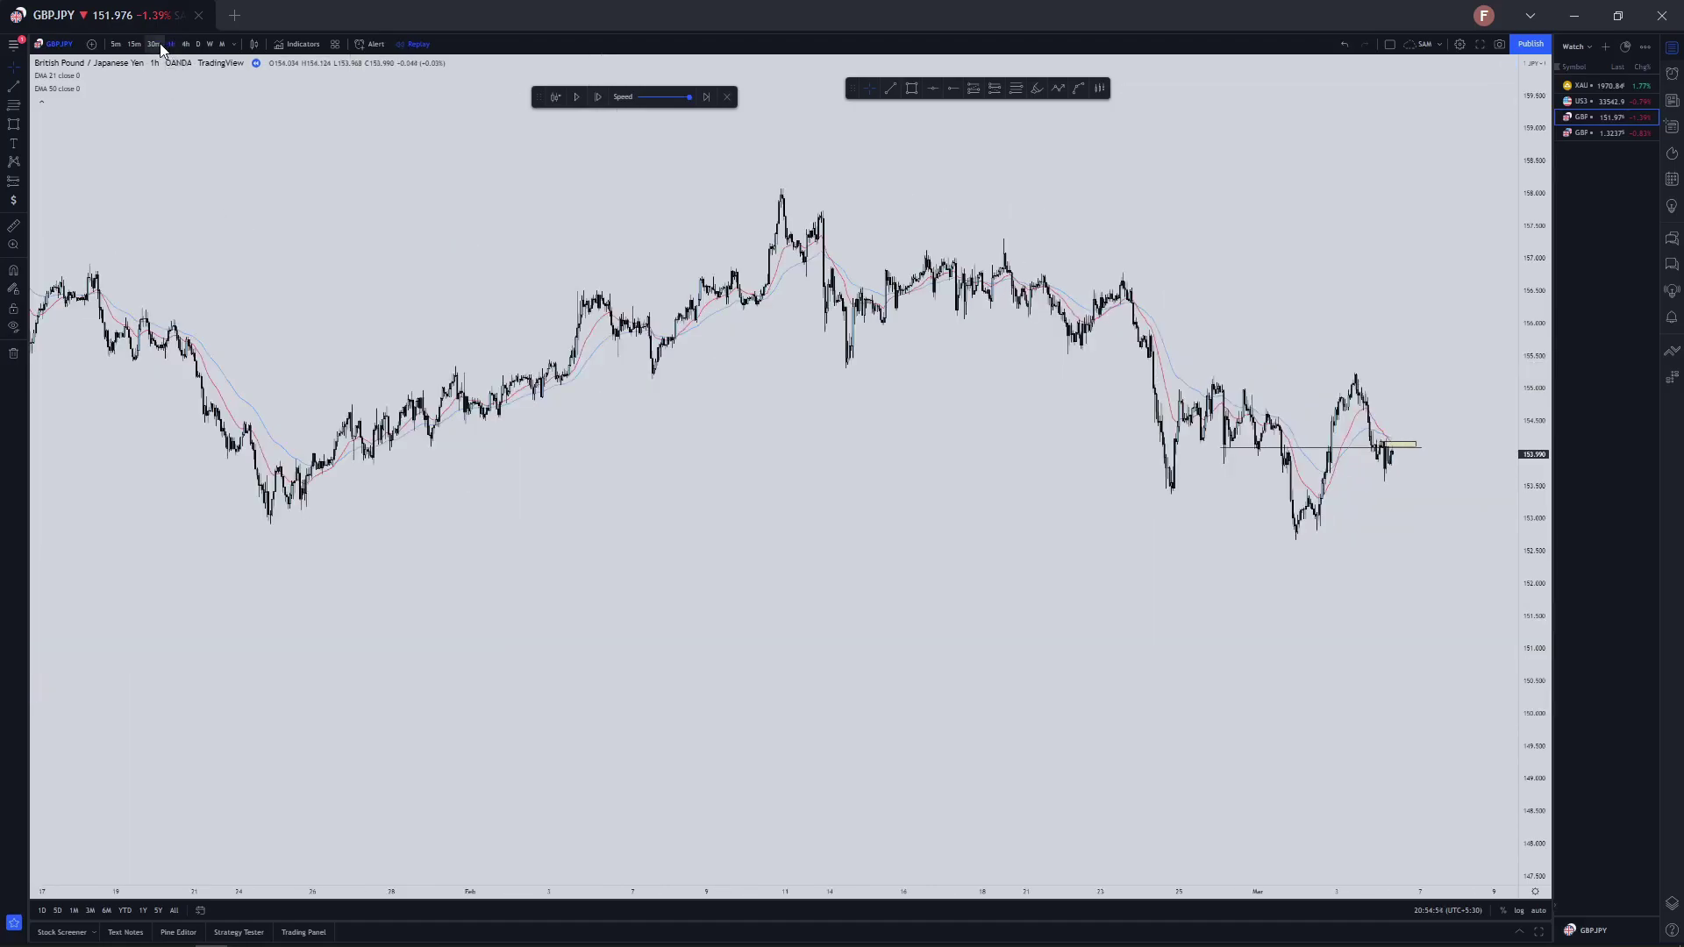
{"action": "left_click", "coordinate": [154, 44]}
Draw a descending trend line across the lower highs from 3 March 21:00 to about 153.93 at 4 March 21:30
{"action": "left_click_drag", "start_coordinate": [1530, 755], "coordinate": [1413, 351]}
{"action": "scroll", "coordinate": [1351, 583], "scroll_direction": "up", "scroll_amount": 8}
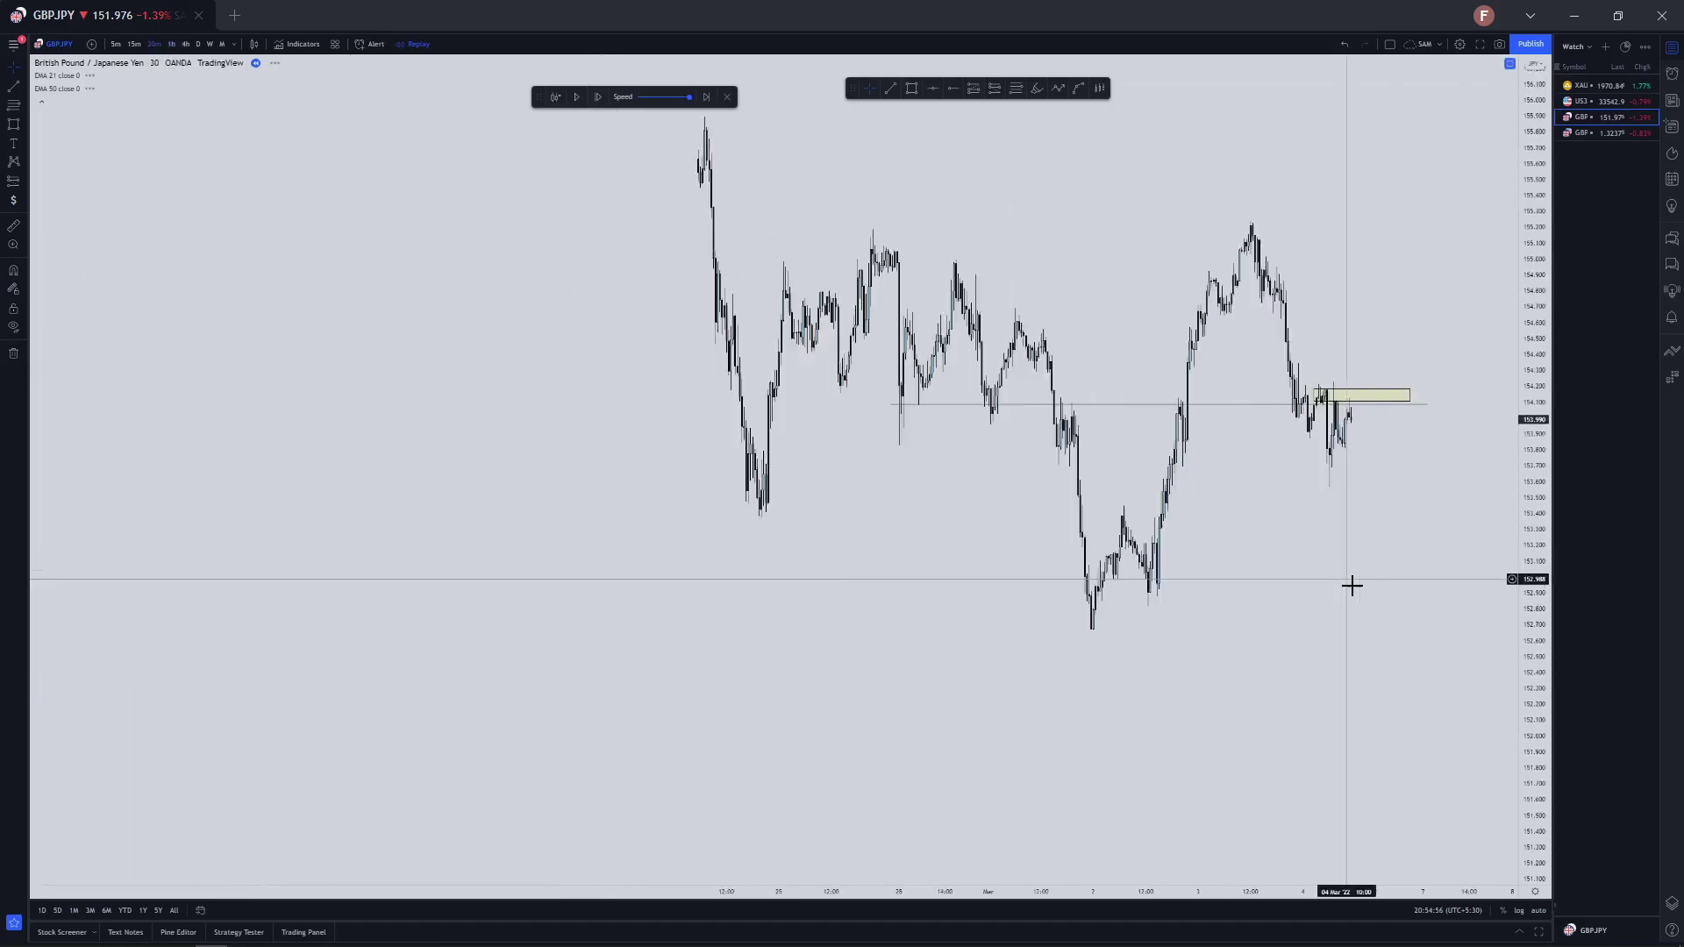
{"action": "scroll", "coordinate": [1506, 715], "scroll_direction": "up", "scroll_amount": 5}
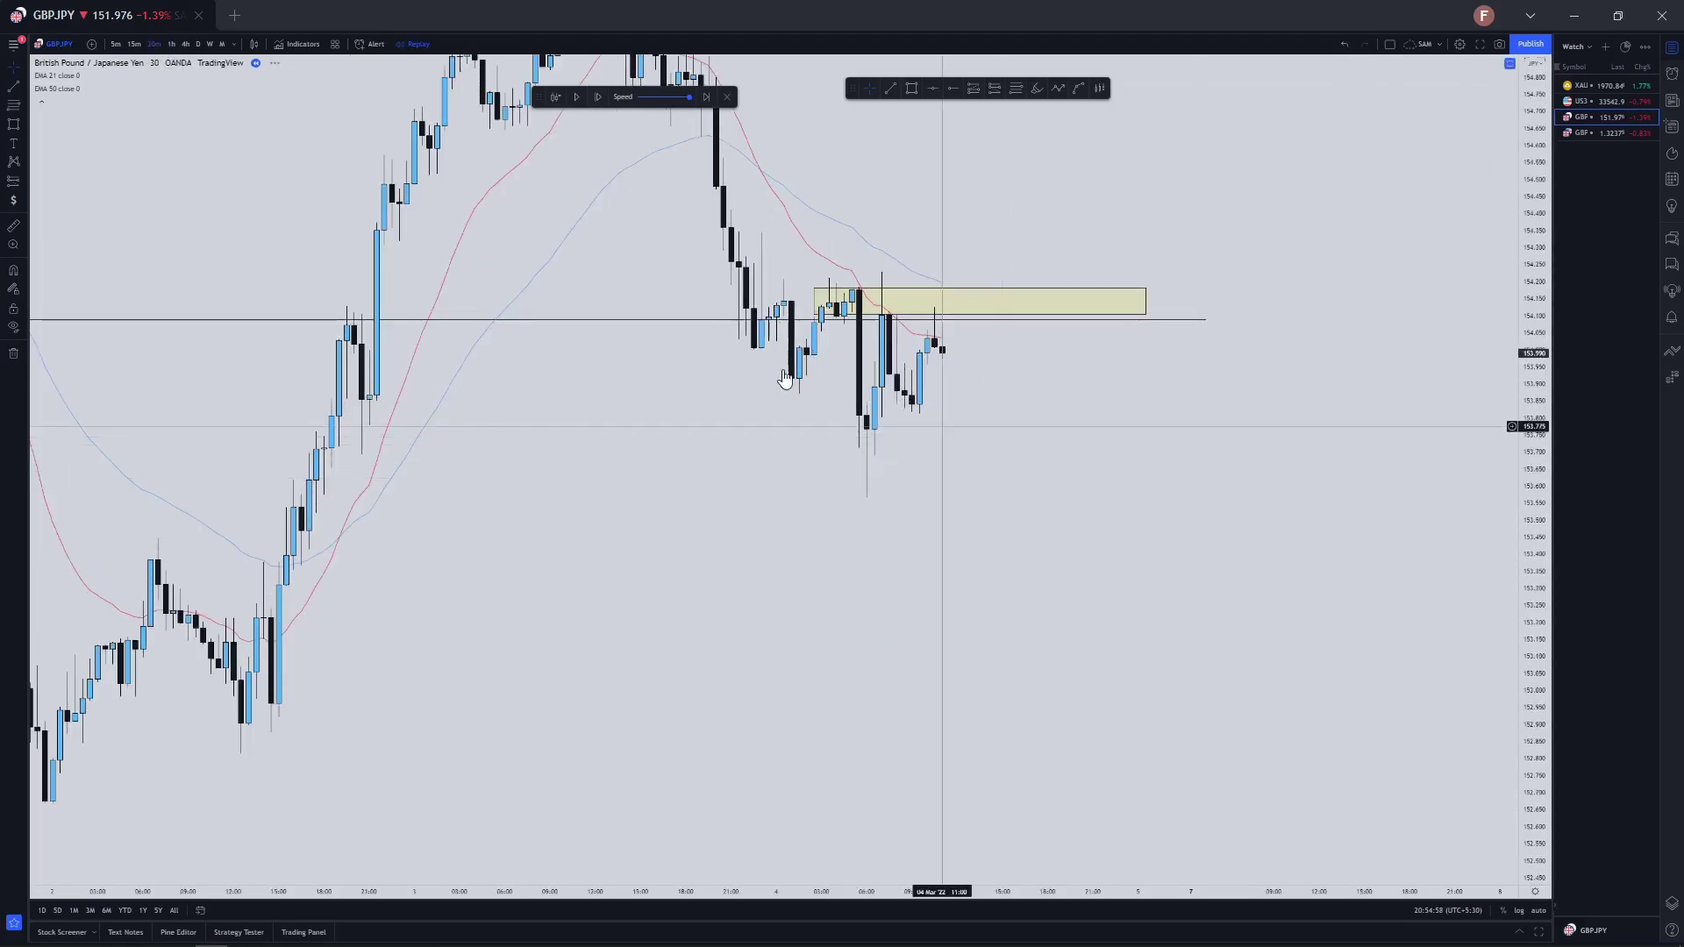
{"action": "left_click_drag", "start_coordinate": [1068, 527], "coordinate": [1126, 601]}
{"action": "scroll", "coordinate": [801, 400], "scroll_direction": "up", "scroll_amount": 1}
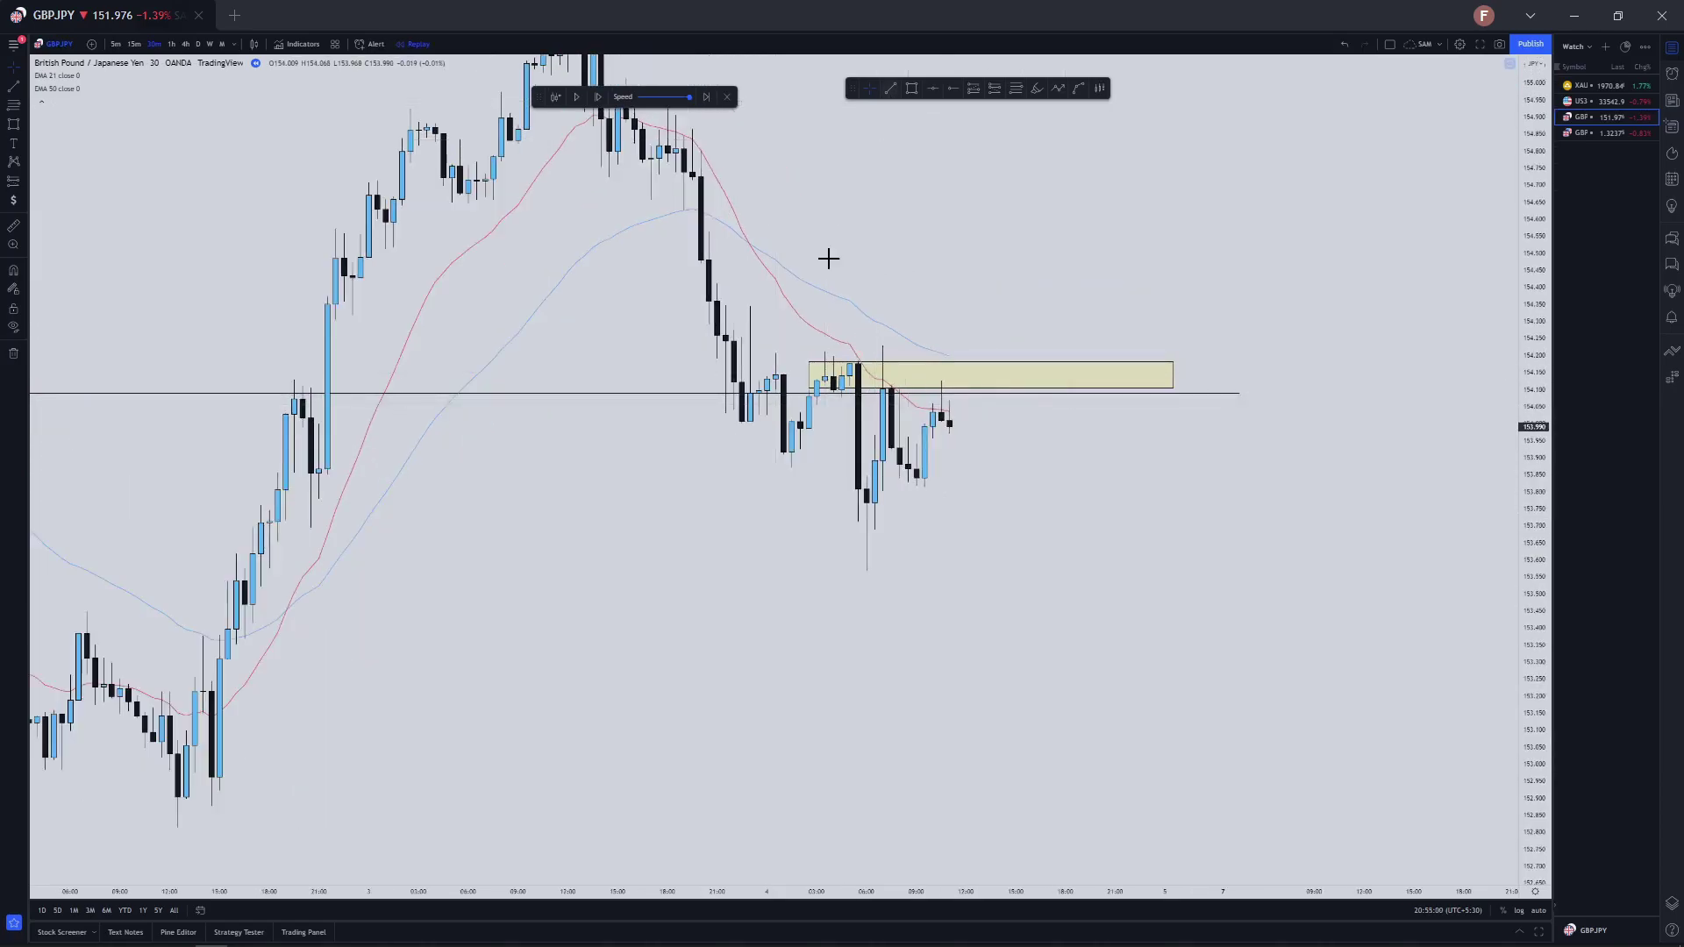
{"action": "left_click", "coordinate": [717, 300]}
{"action": "left_click", "coordinate": [1124, 448]}
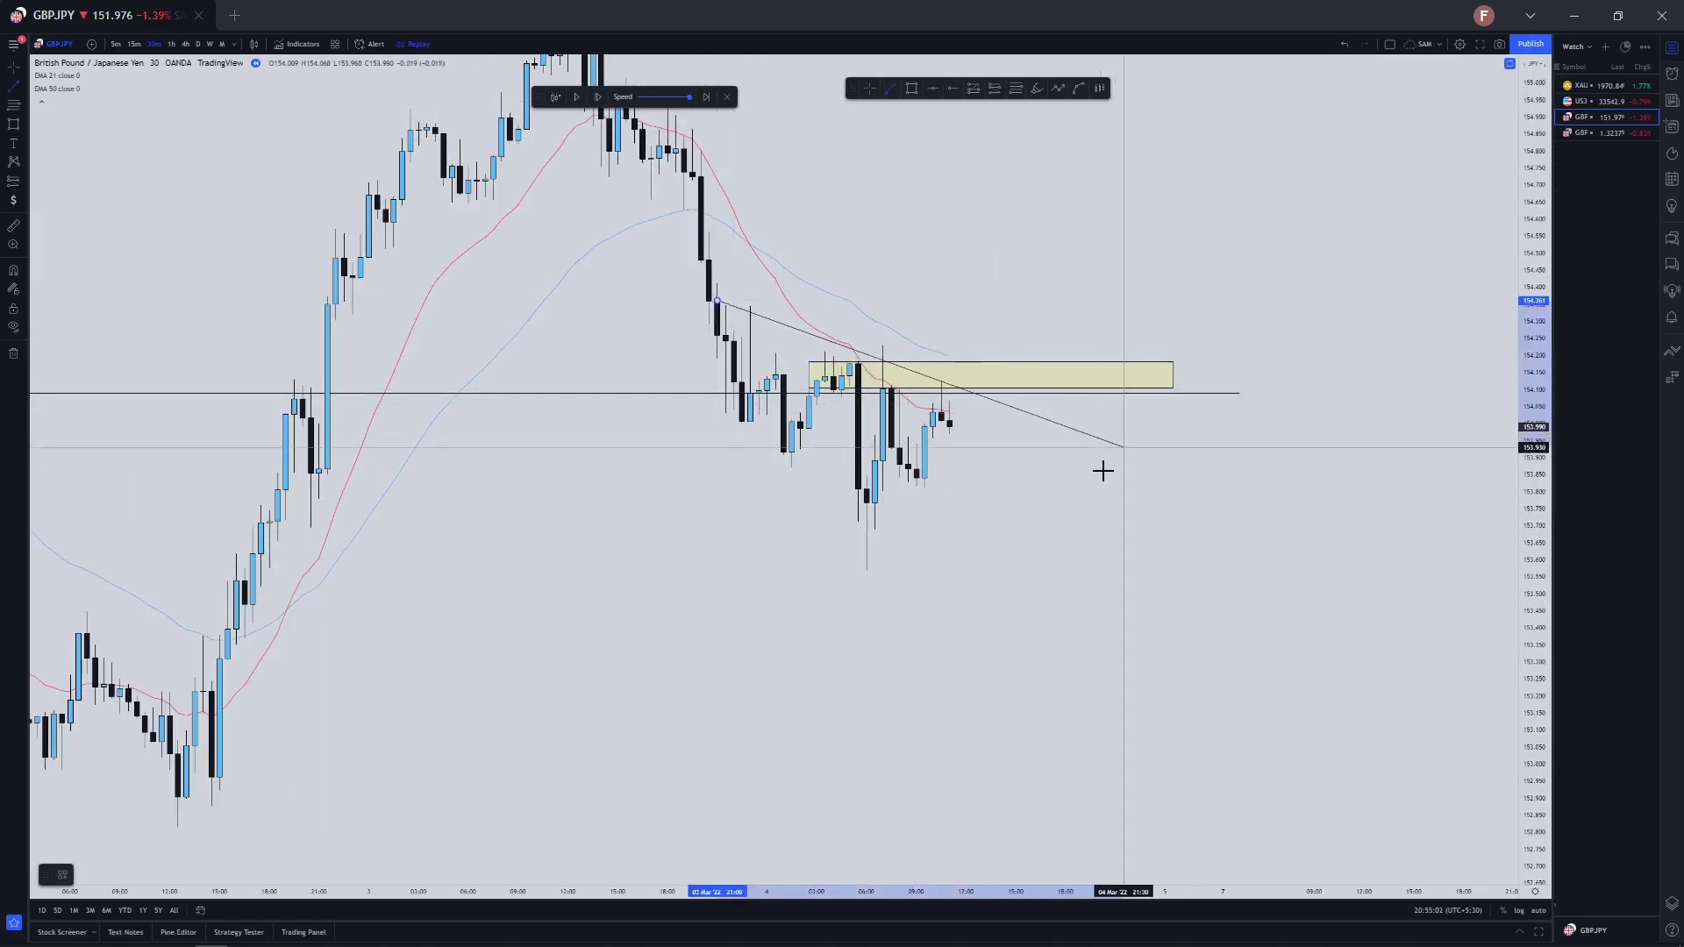
Play the GBPJPY replay through the 4 March sell-off and pause it
{"action": "left_click_drag", "start_coordinate": [1033, 477], "coordinate": [1131, 506]}
{"action": "scroll", "coordinate": [891, 154], "scroll_direction": "up", "scroll_amount": 2}
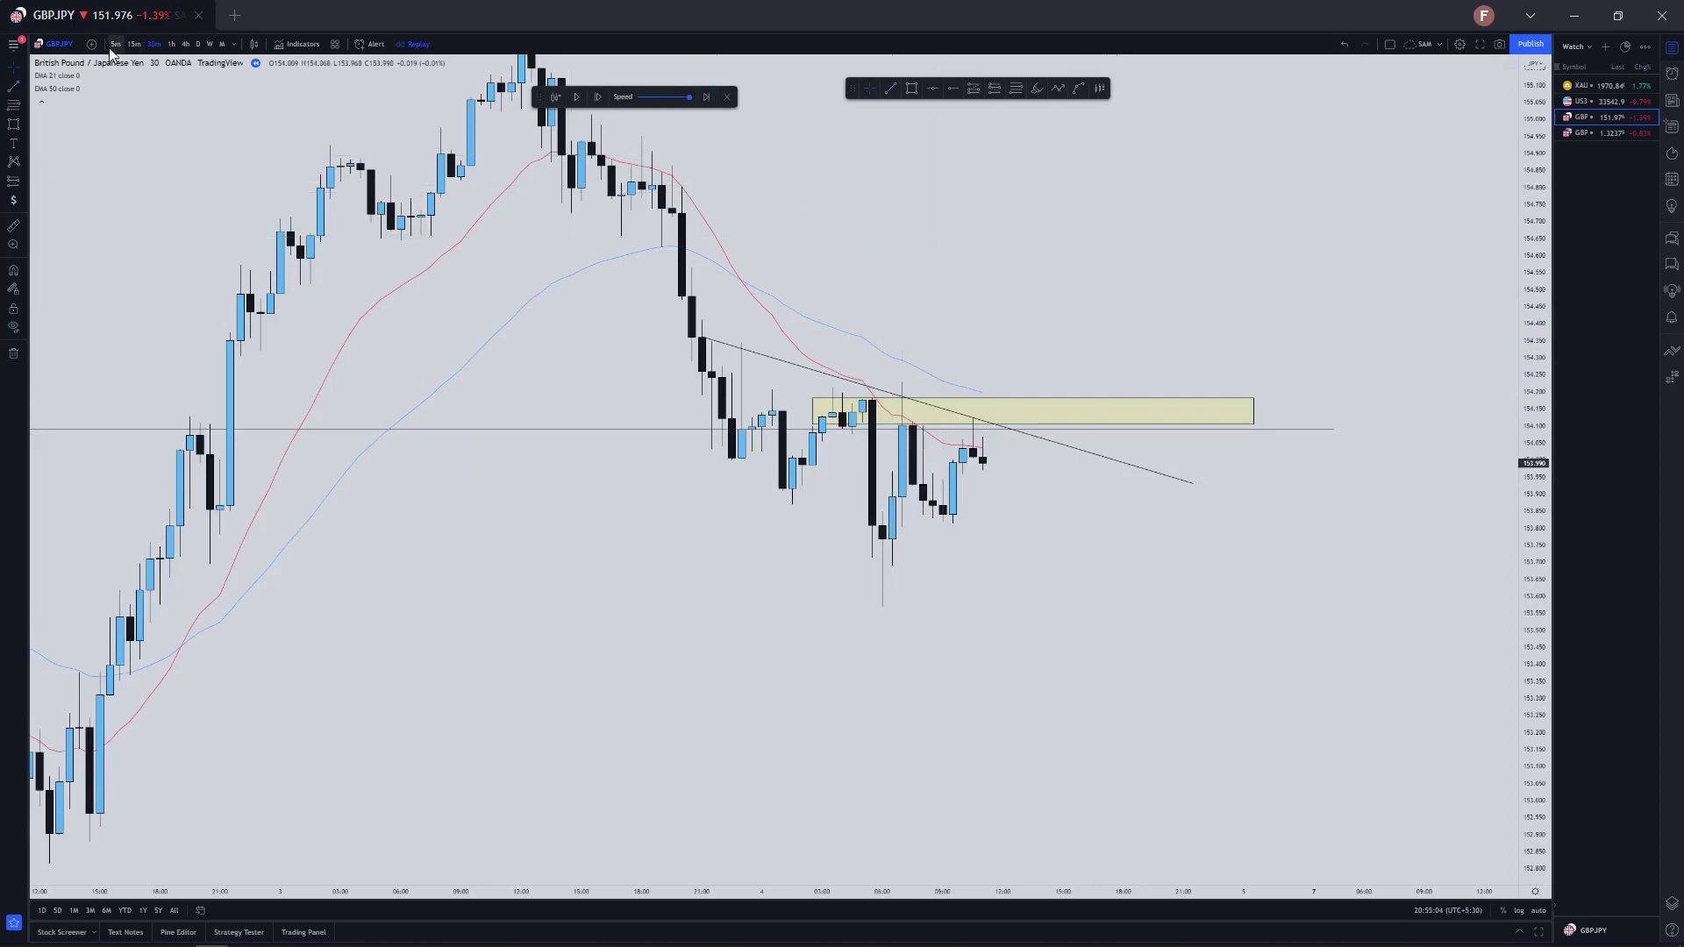
{"action": "left_click", "coordinate": [575, 98]}
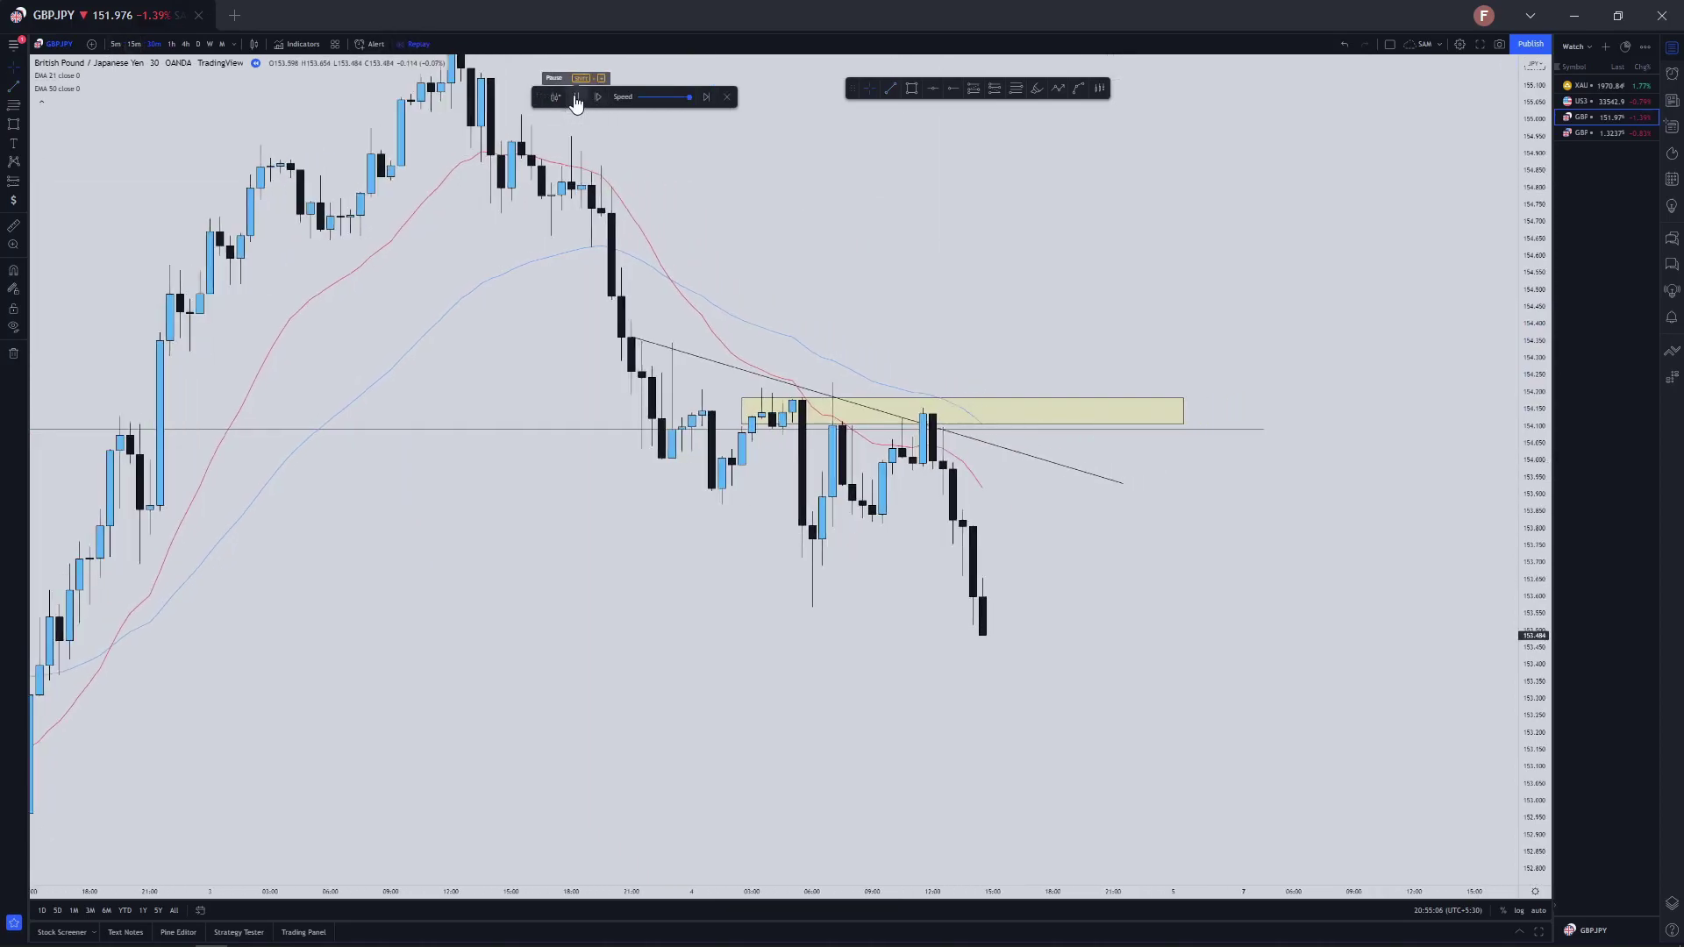
{"action": "left_click", "coordinate": [575, 98]}
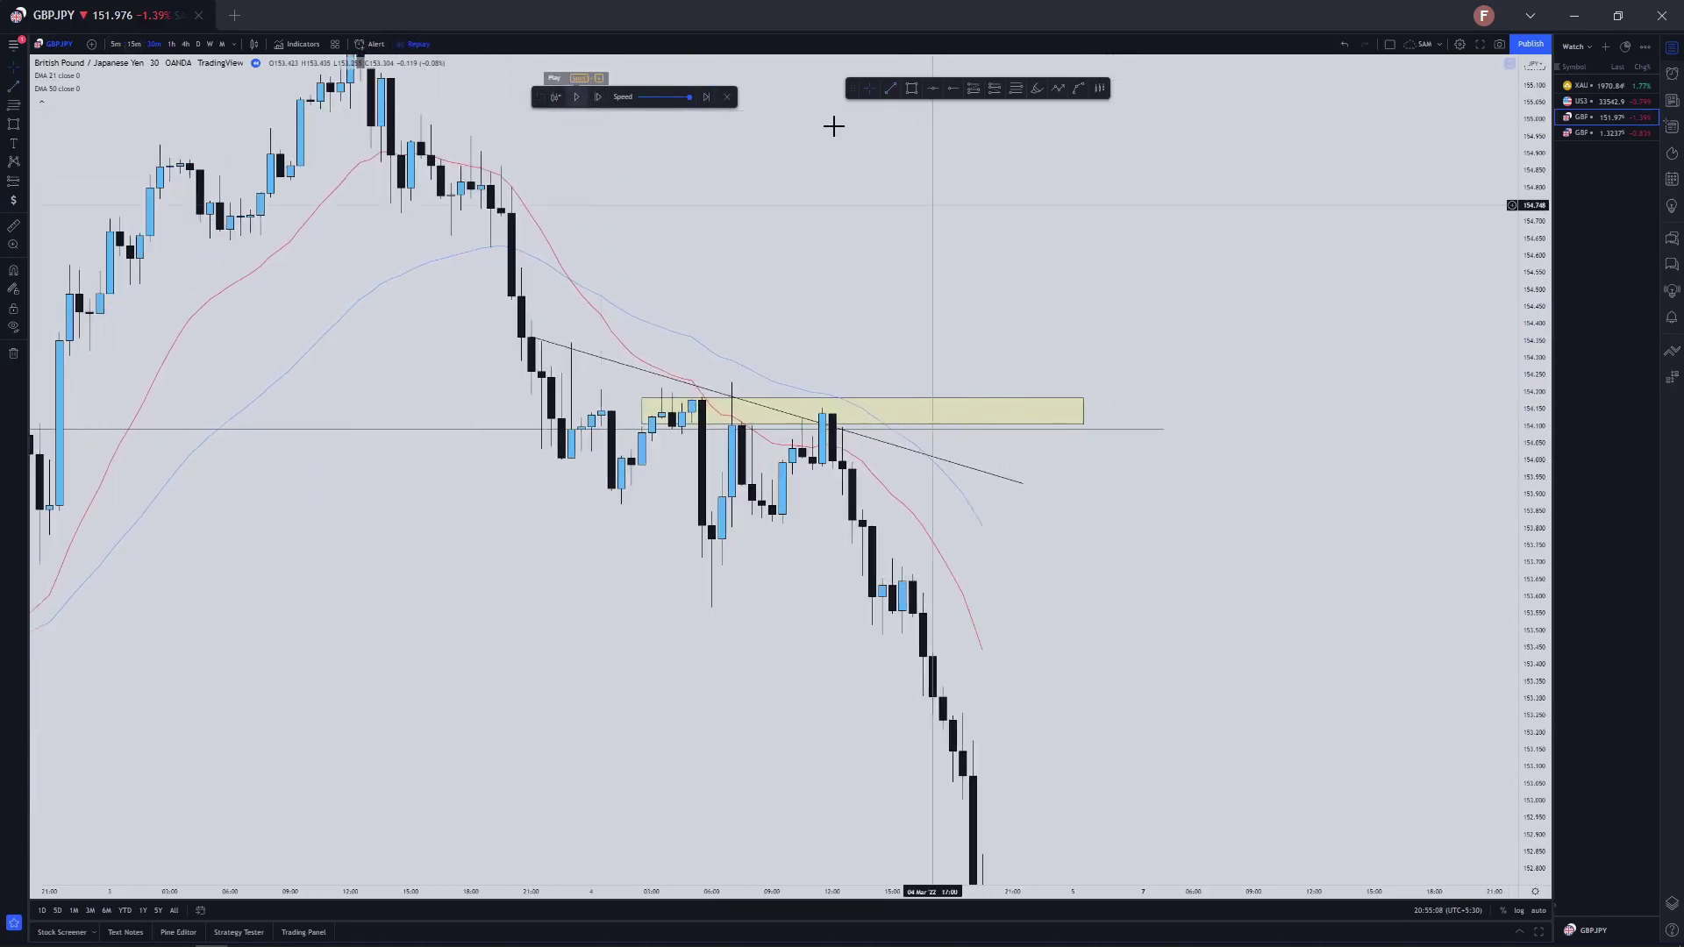
Restart the replay from the 4 March candle just before the sell-off and bring the marked zone back into view
{"action": "left_click", "coordinate": [812, 379]}
{"action": "scroll", "coordinate": [667, 654], "scroll_direction": "down", "scroll_amount": 3}
{"action": "left_click_drag", "start_coordinate": [792, 637], "coordinate": [953, 636]}
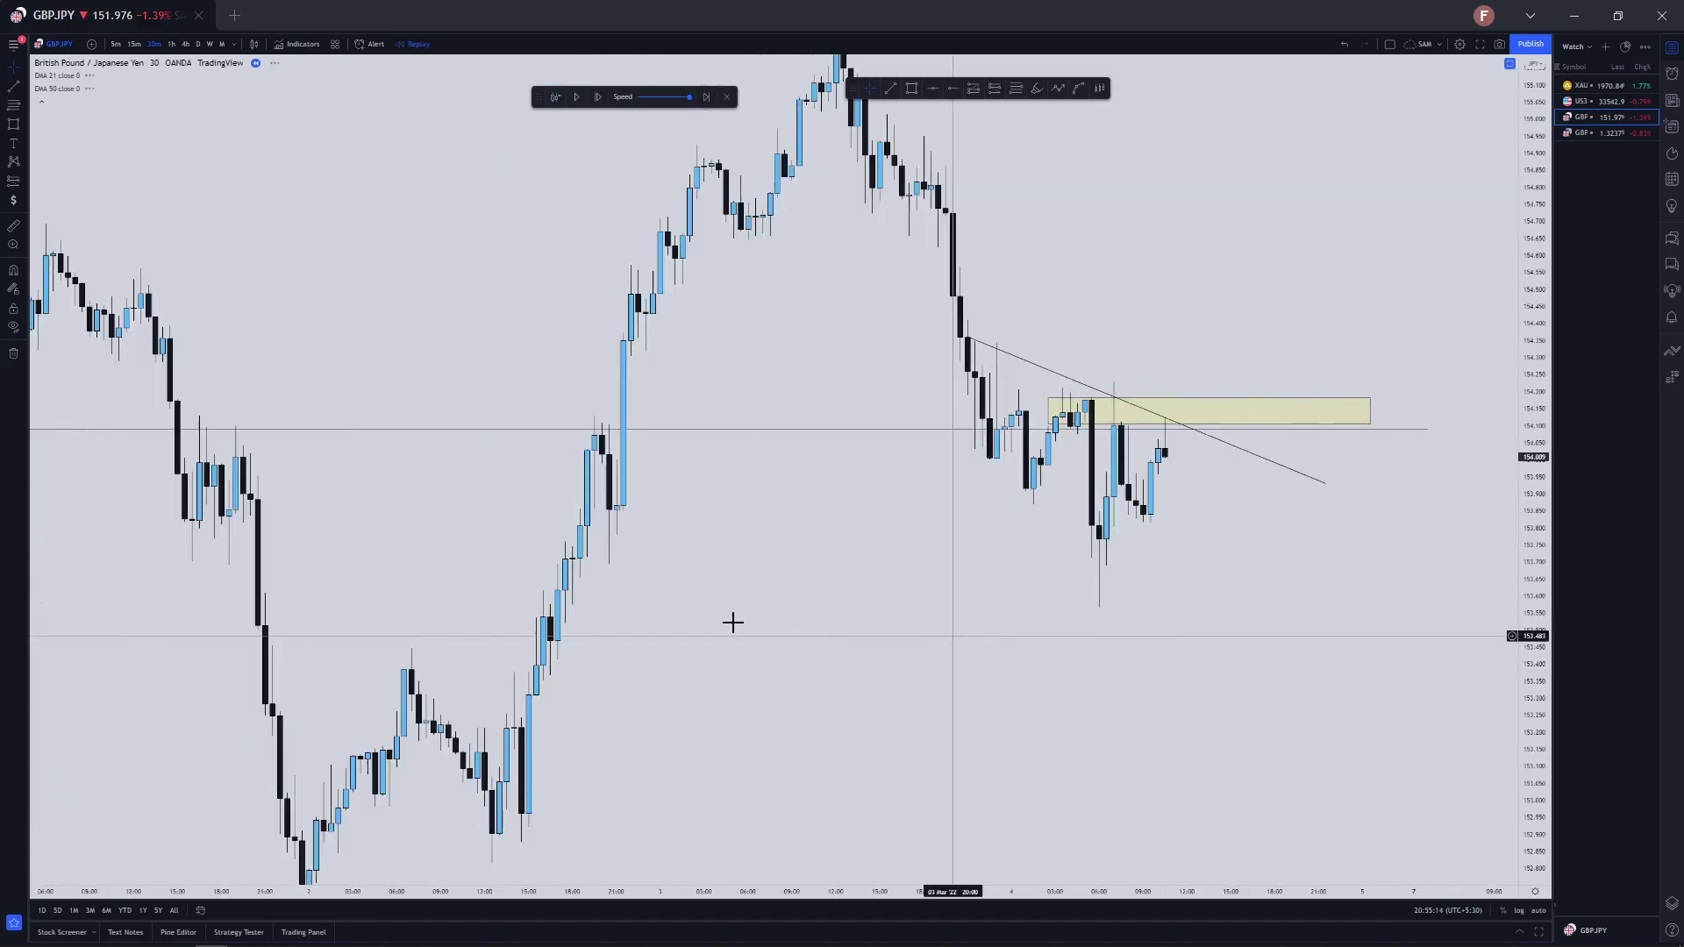
{"action": "left_click_drag", "start_coordinate": [734, 623], "coordinate": [474, 577]}
{"action": "scroll", "coordinate": [851, 536], "scroll_direction": "up", "scroll_amount": 4}
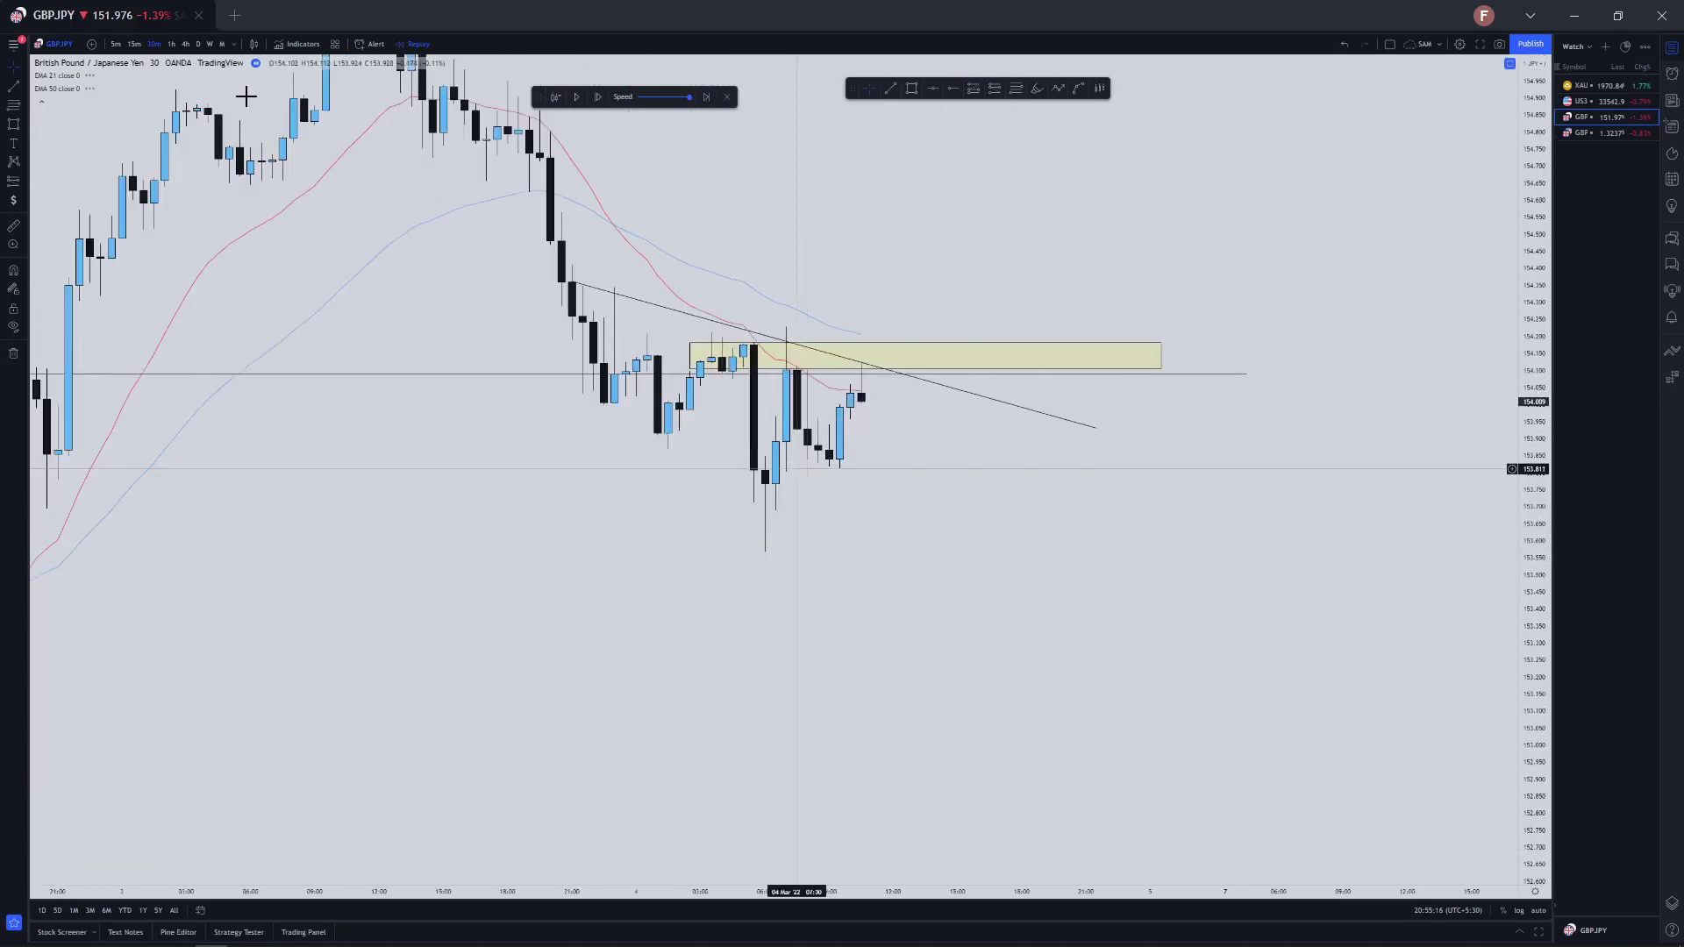
Switch the GBPJPY chart to the 5-minute timeframe and inspect the candles retesting the zone and trend line
{"action": "left_click", "coordinate": [115, 44]}
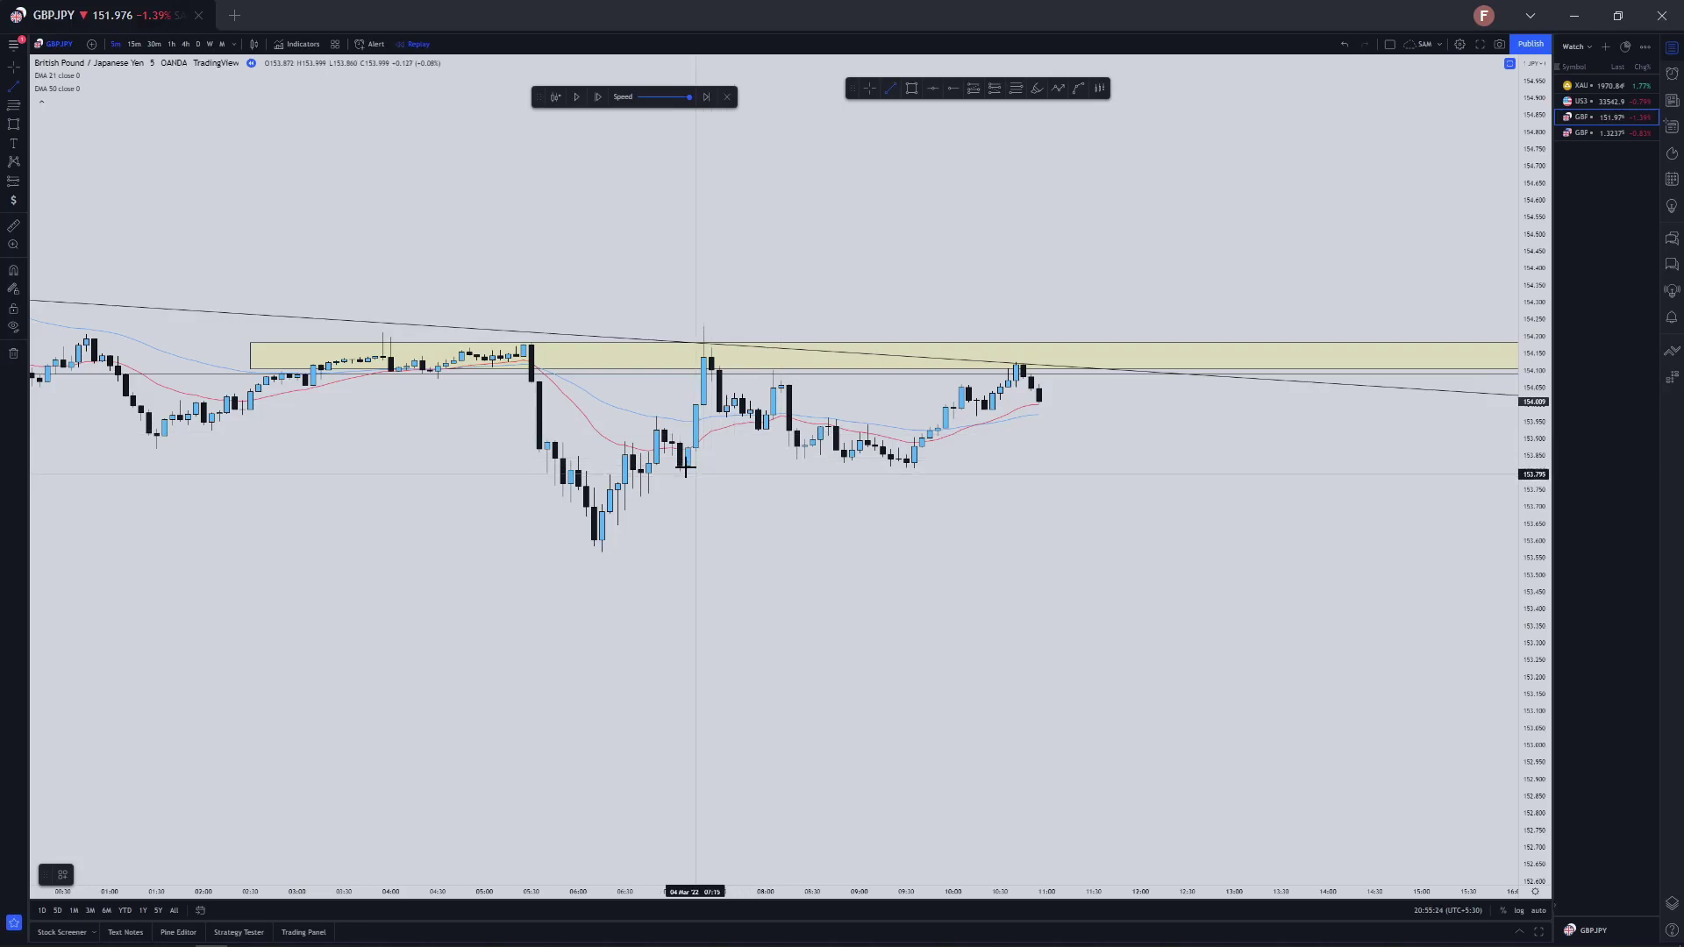
{"action": "key", "text": "Escape"}
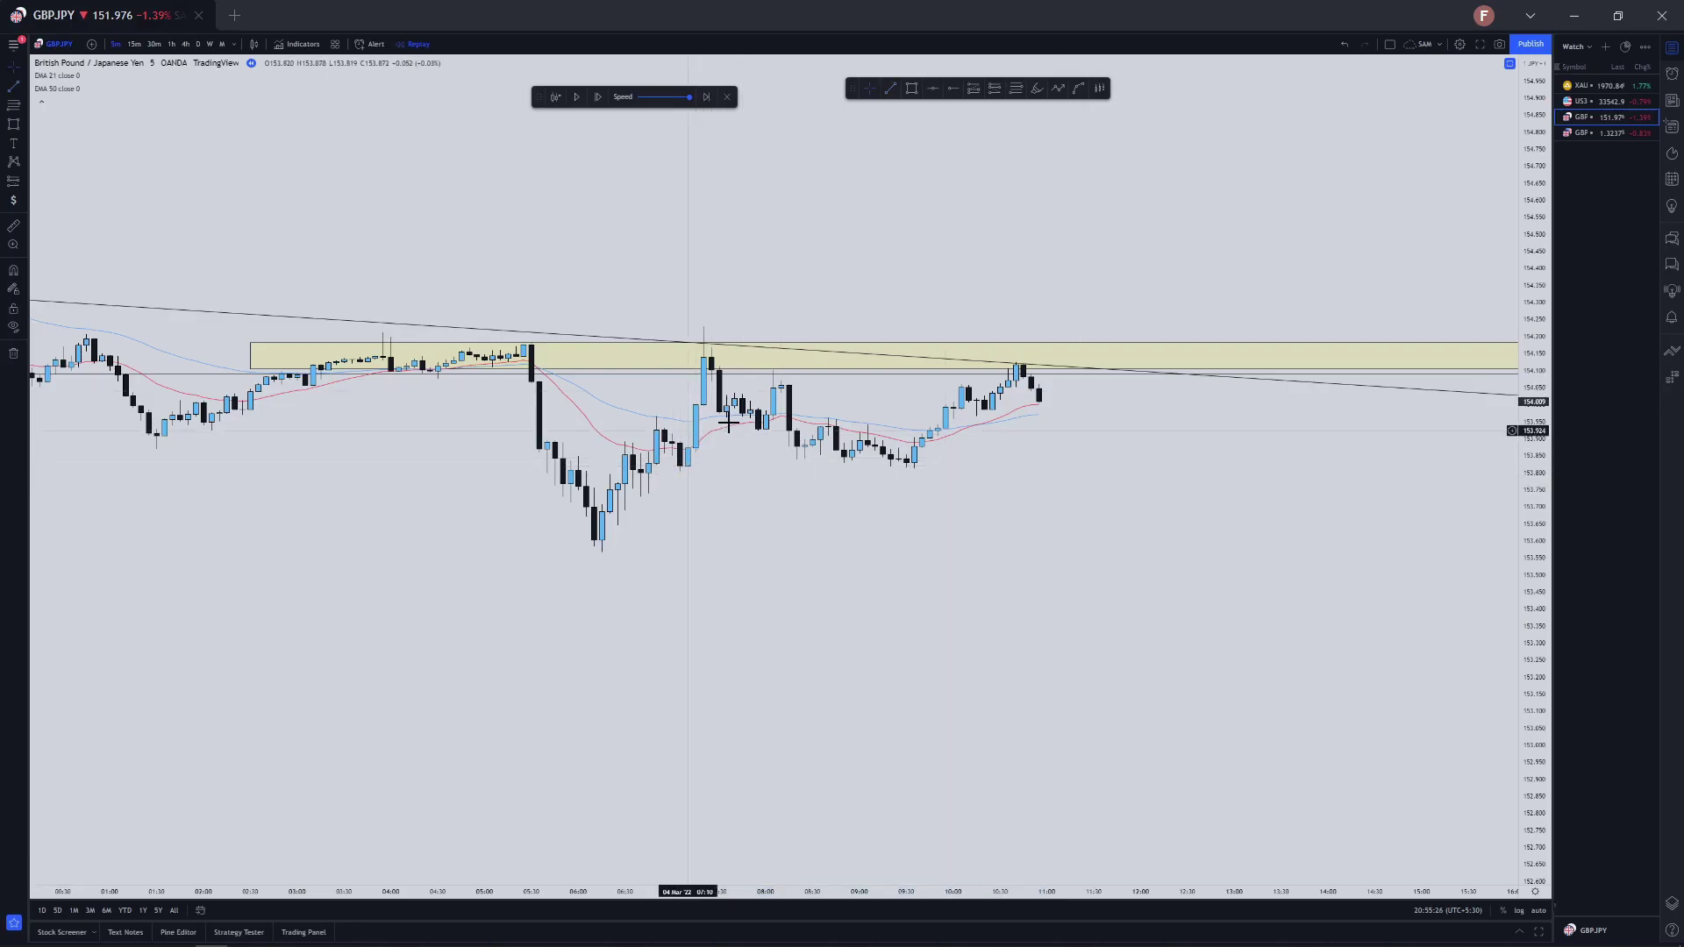
{"action": "scroll", "coordinate": [1353, 391], "scroll_direction": "up", "scroll_amount": 5}
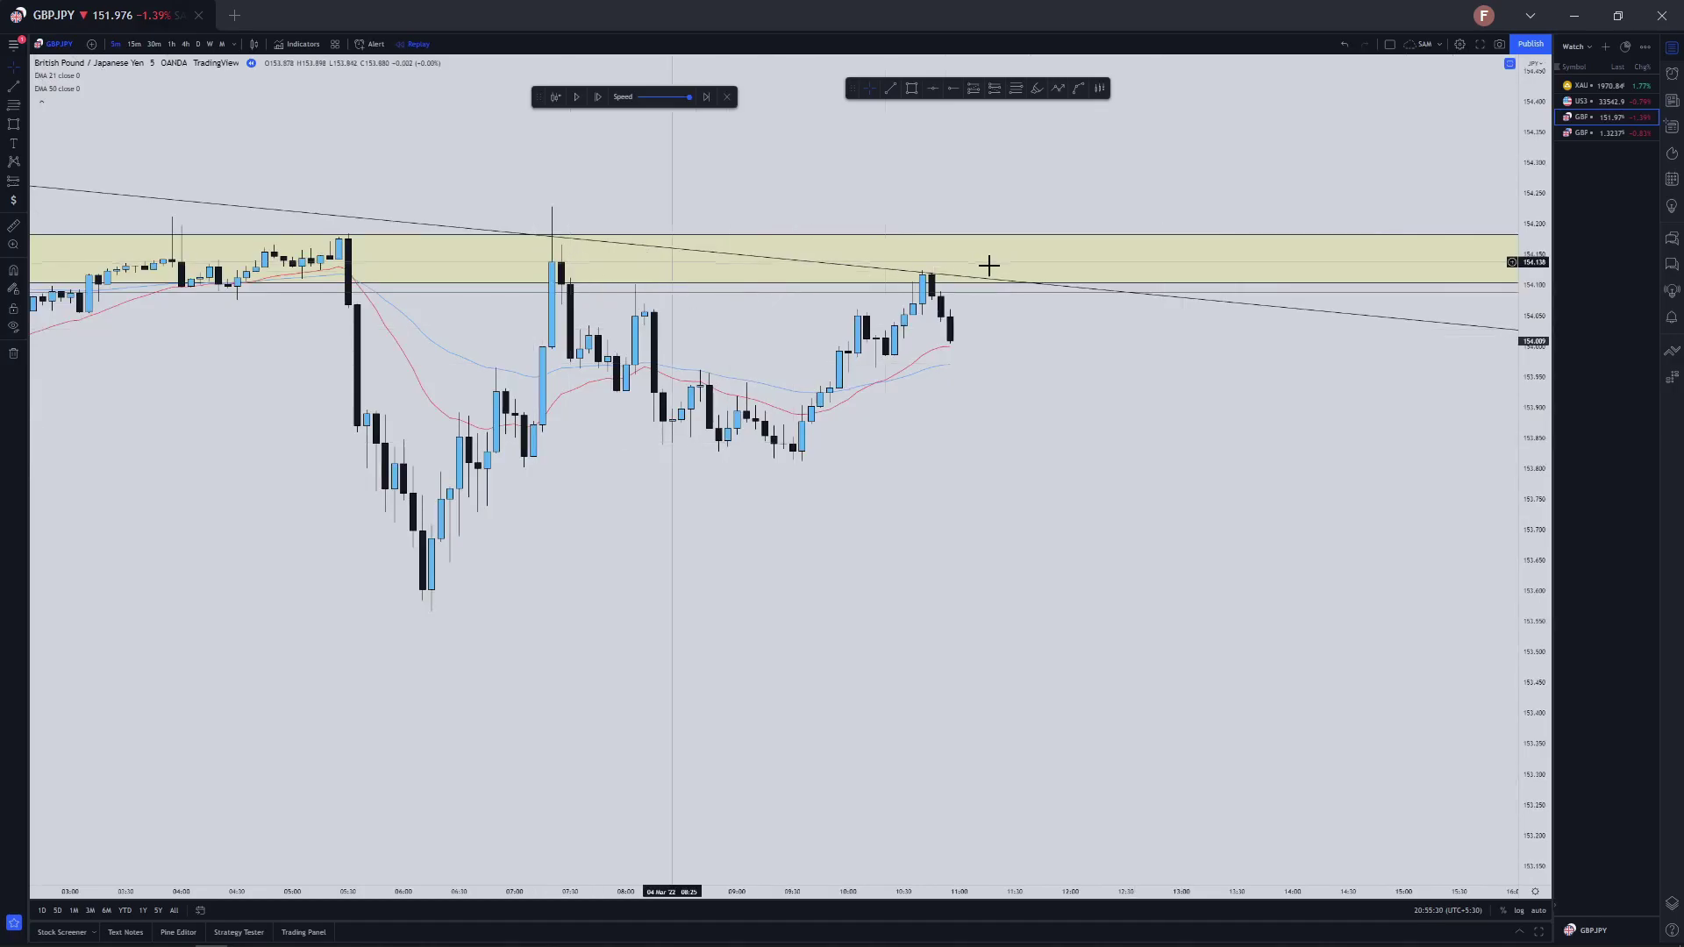
Place a short position at the latest candles with entry at about 154.086 and its stop raised to about 154.241
{"action": "scroll", "coordinate": [548, 260], "scroll_direction": "down", "scroll_amount": 3}
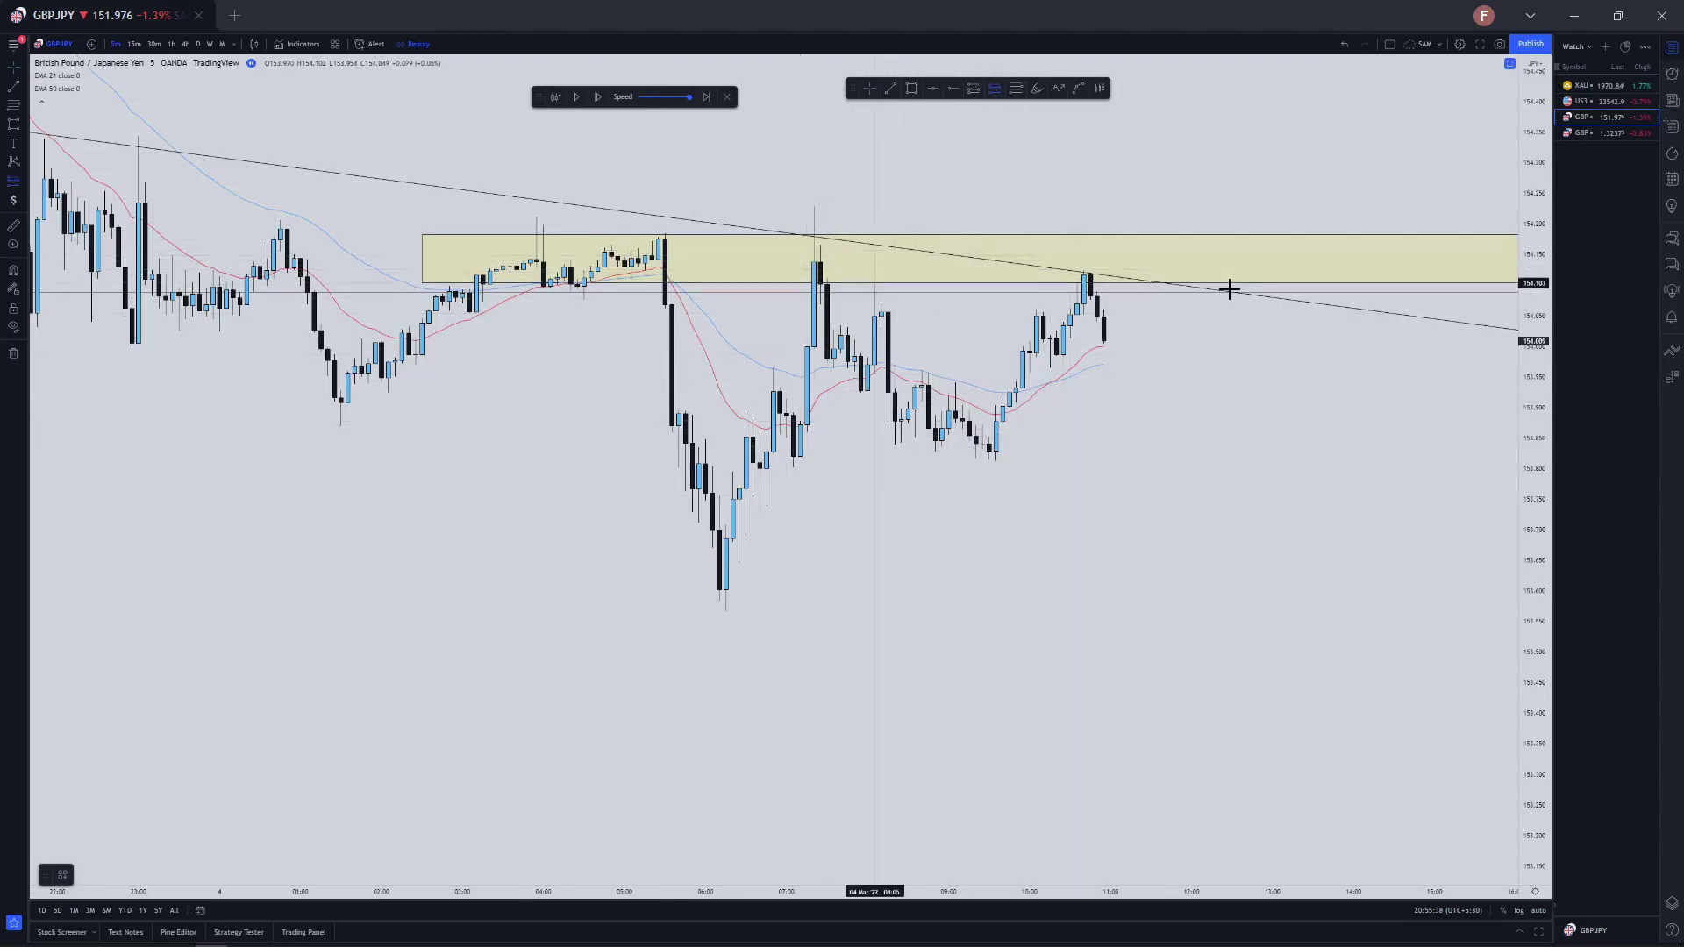
{"action": "left_click", "coordinate": [1096, 293]}
{"action": "left_click_drag", "start_coordinate": [1104, 223], "coordinate": [1110, 198]}
{"action": "left_click", "coordinate": [939, 290]}
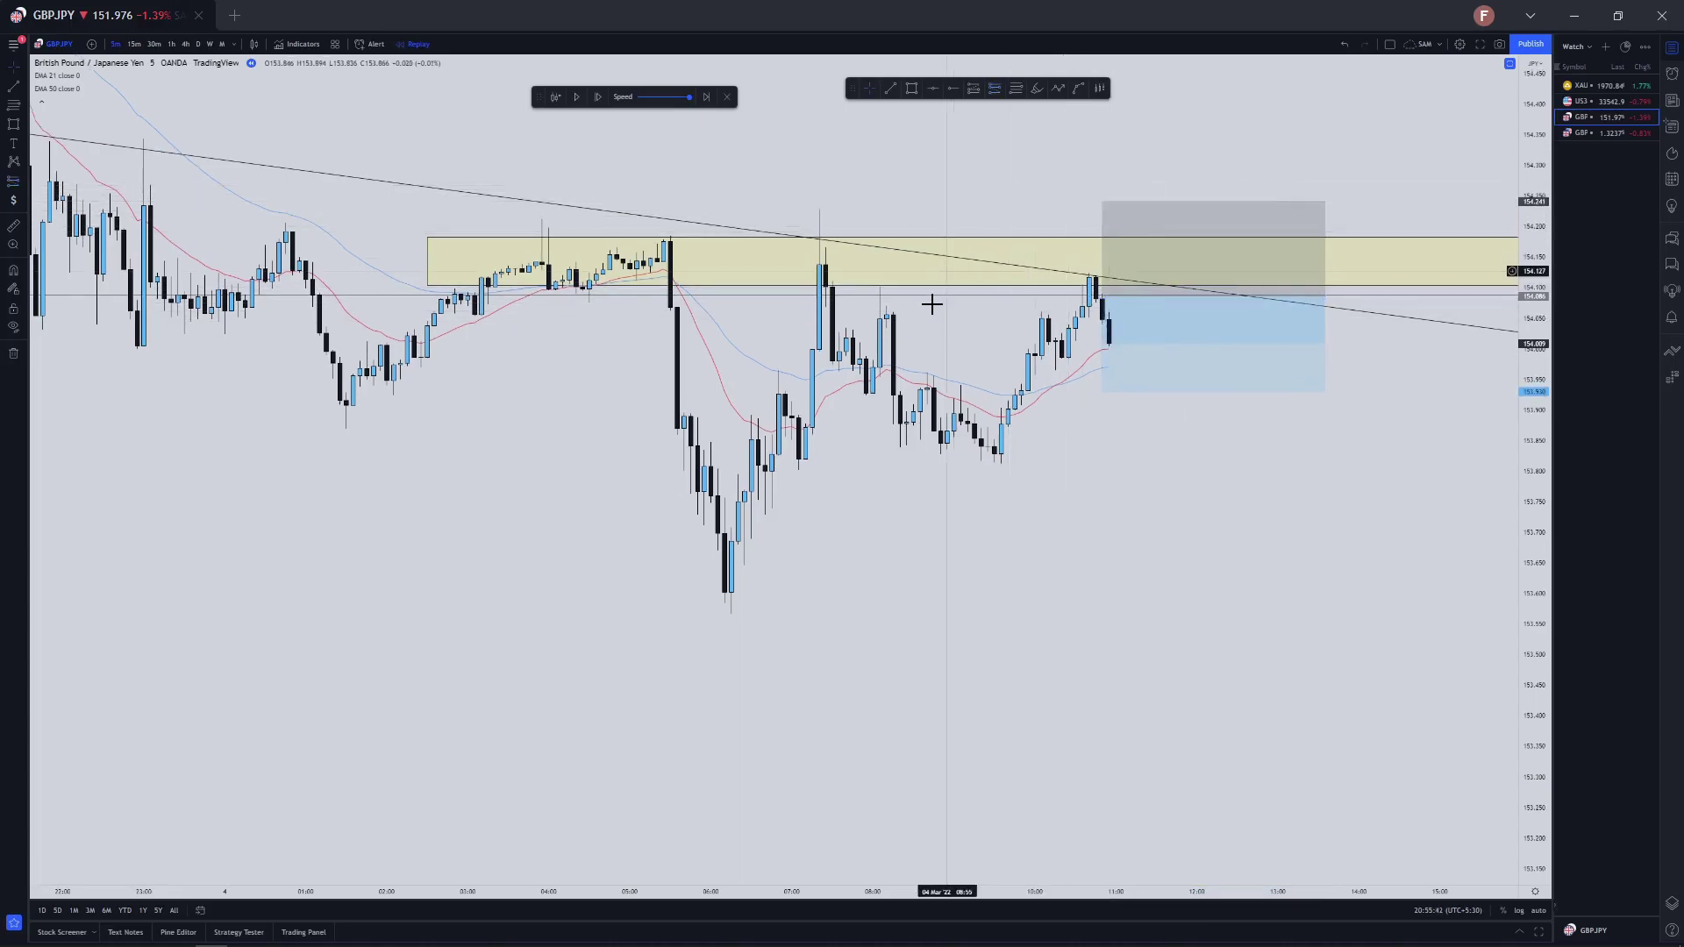
Switch the GBPJPY chart to the 15-minute timeframe and review the short setup against the wider price structure
{"action": "scroll", "coordinate": [913, 375], "scroll_direction": "down", "scroll_amount": 8}
{"action": "scroll", "coordinate": [167, 82], "scroll_direction": "up", "scroll_amount": 1}
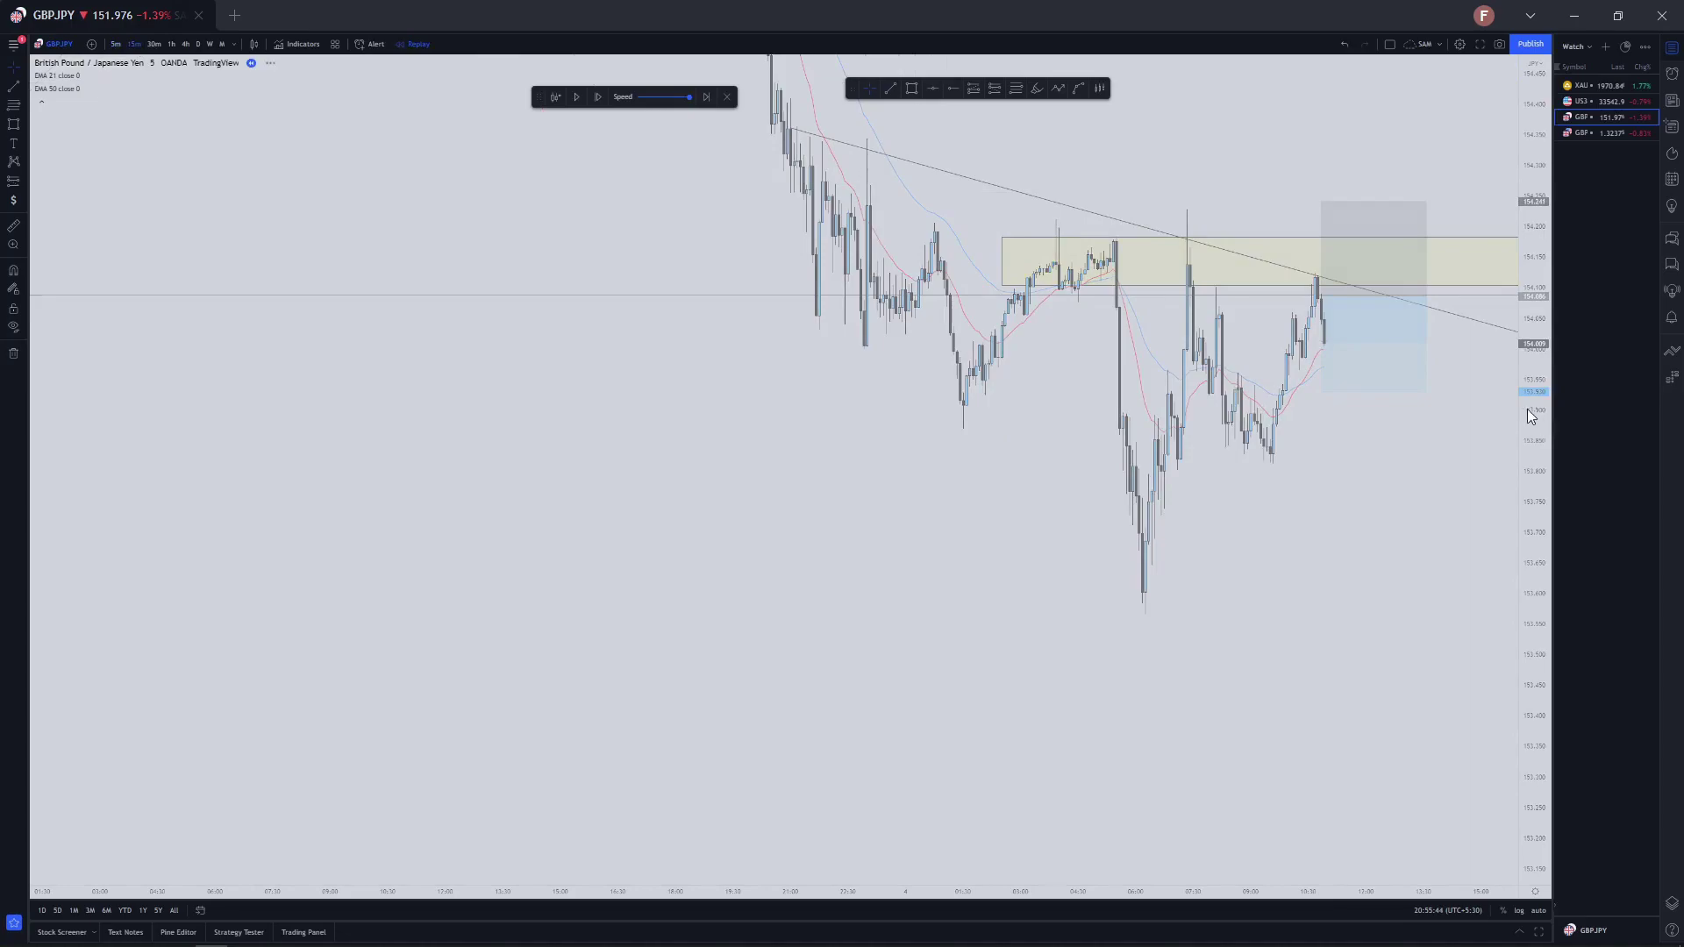
{"action": "left_click_drag", "start_coordinate": [1528, 409], "coordinate": [1316, 756]}
{"action": "scroll", "coordinate": [1222, 639], "scroll_direction": "up", "scroll_amount": 3}
{"action": "scroll", "coordinate": [1084, 512], "scroll_direction": "up", "scroll_amount": 2}
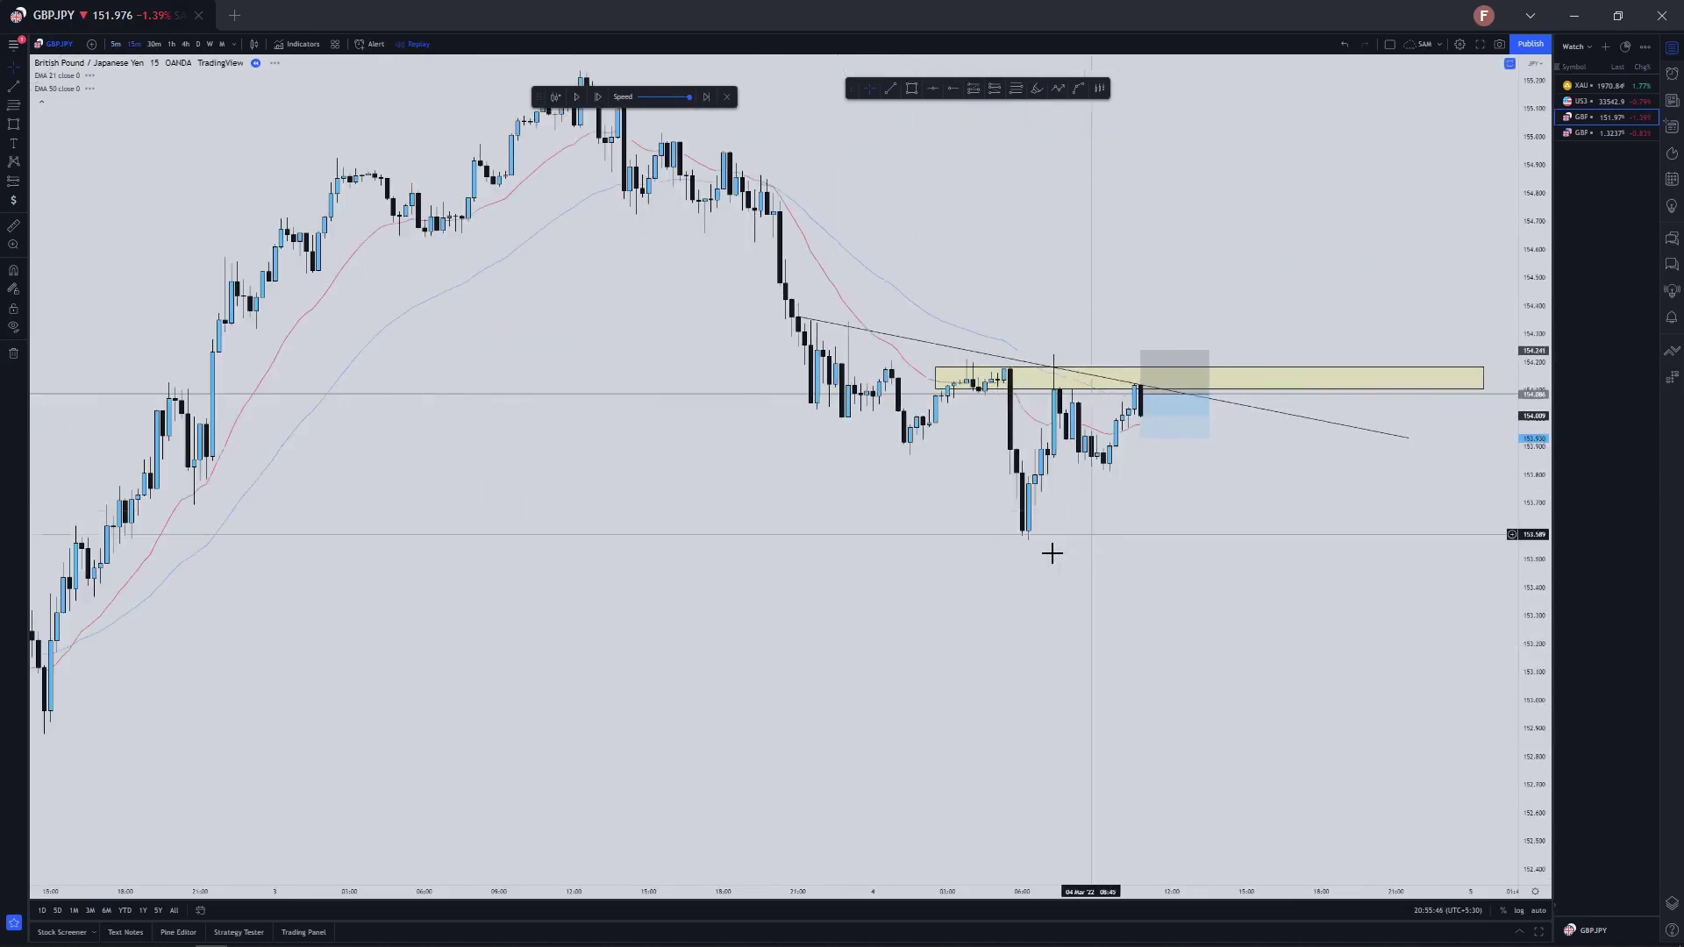
{"action": "scroll", "coordinate": [1216, 559], "scroll_direction": "down", "scroll_amount": 10}
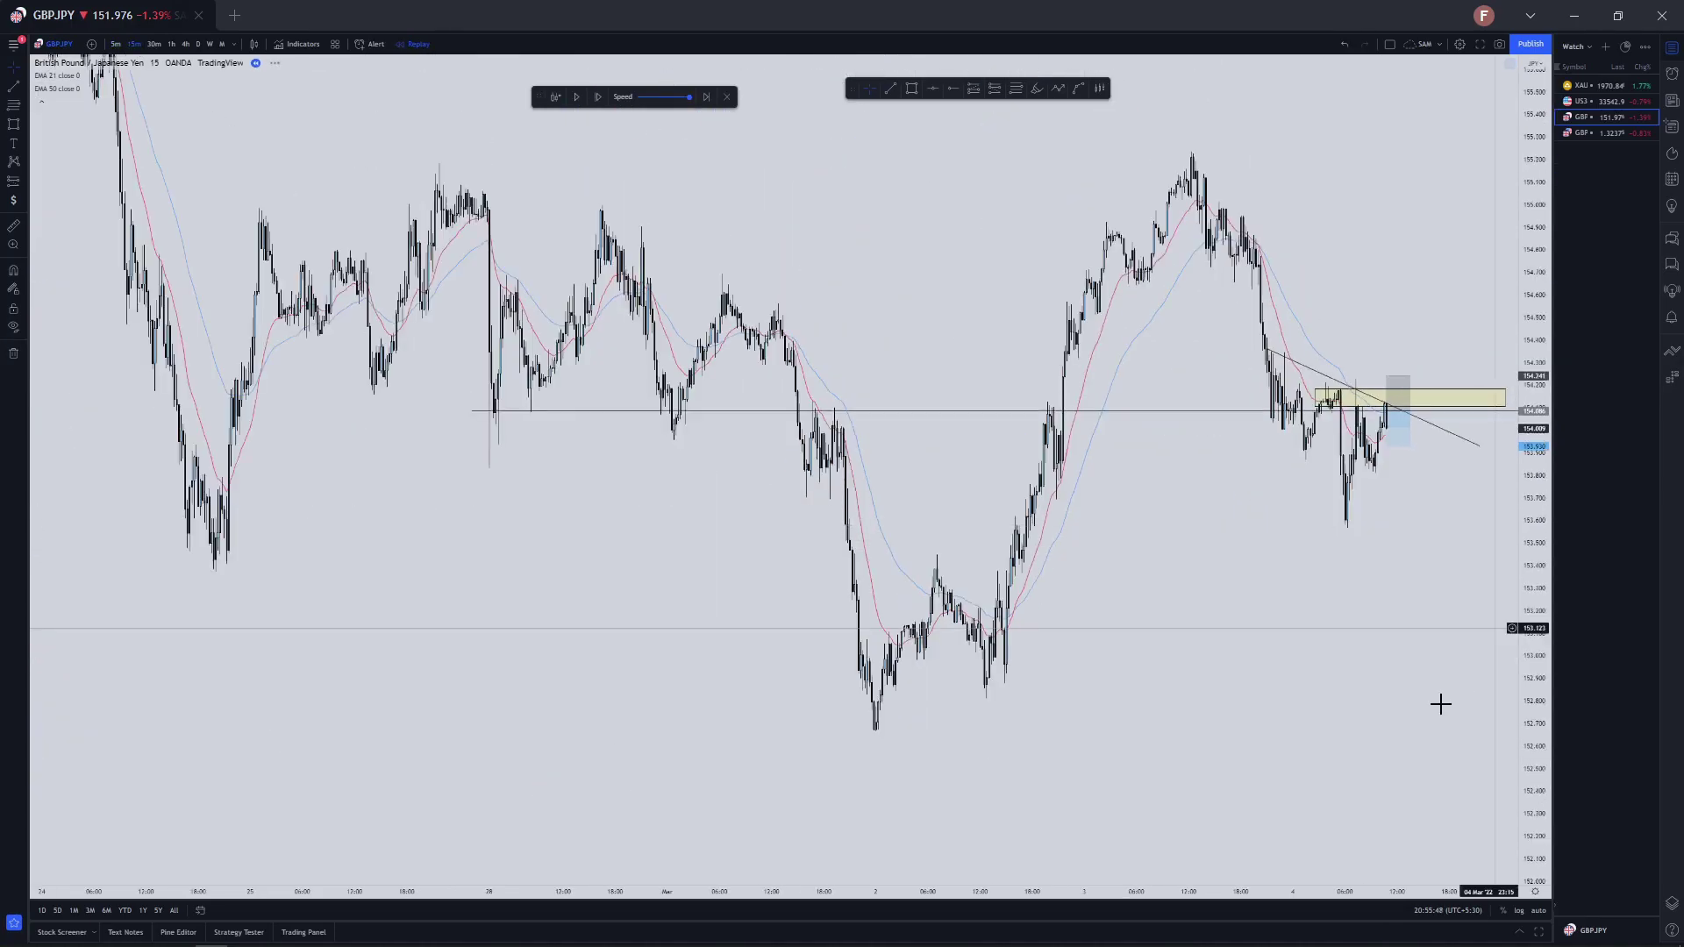
{"action": "scroll", "coordinate": [1141, 651], "scroll_direction": "up", "scroll_amount": 5}
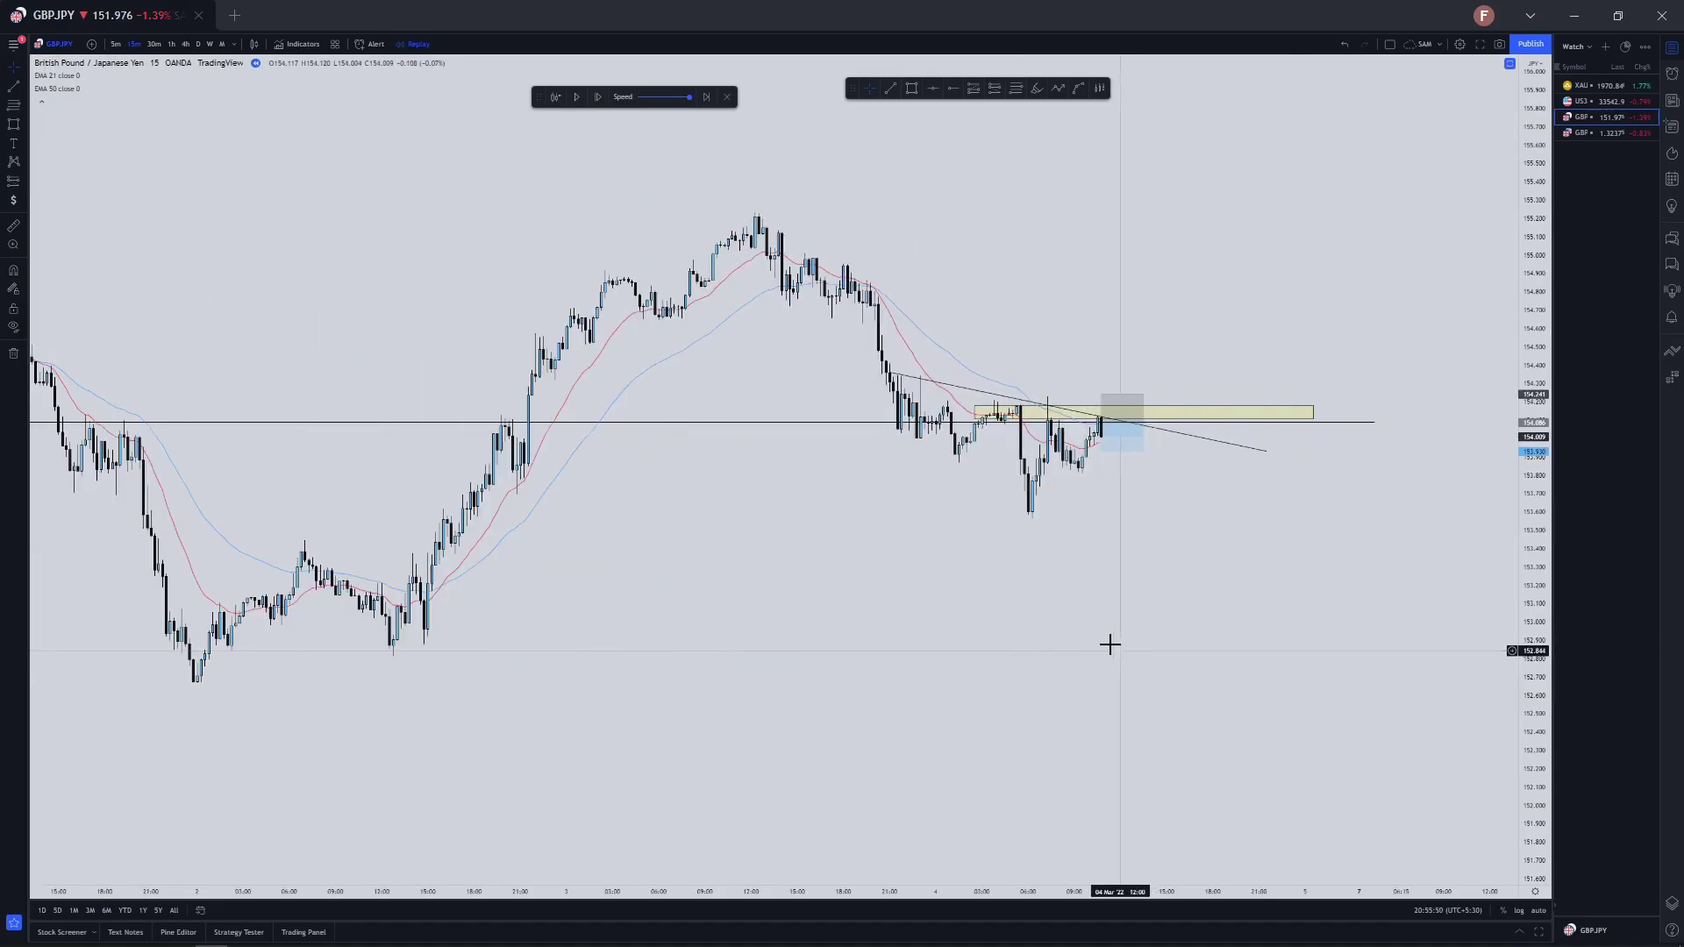
{"action": "scroll", "coordinate": [1094, 516], "scroll_direction": "up", "scroll_amount": 2}
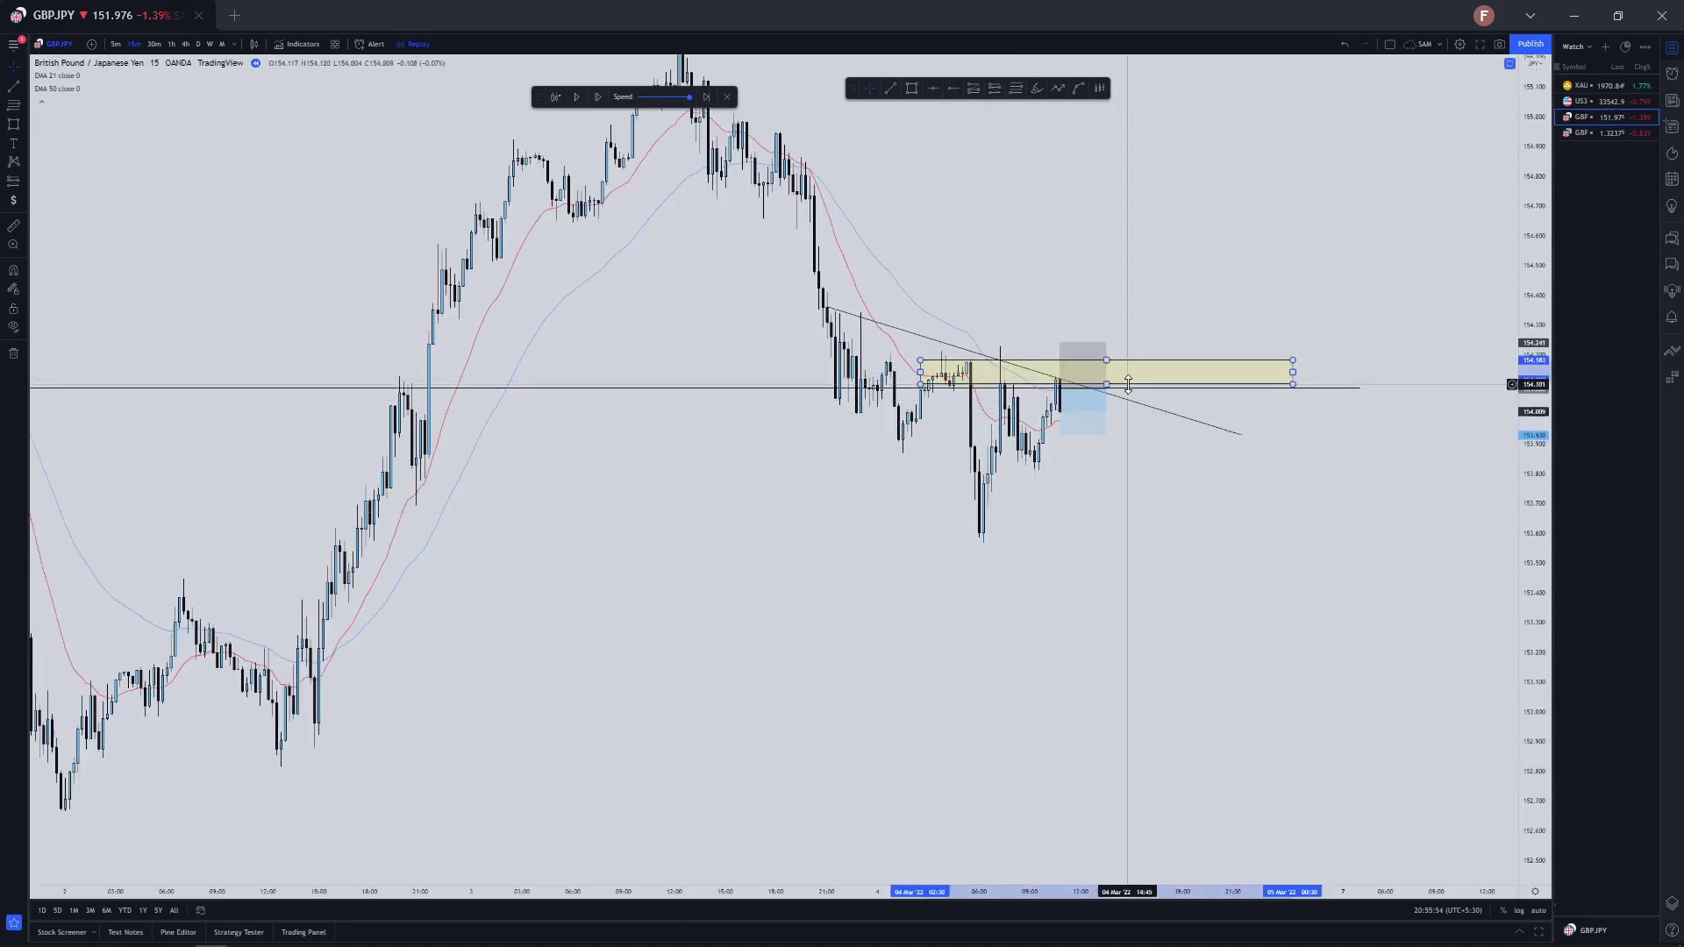
{"action": "left_click", "coordinate": [1105, 383]}
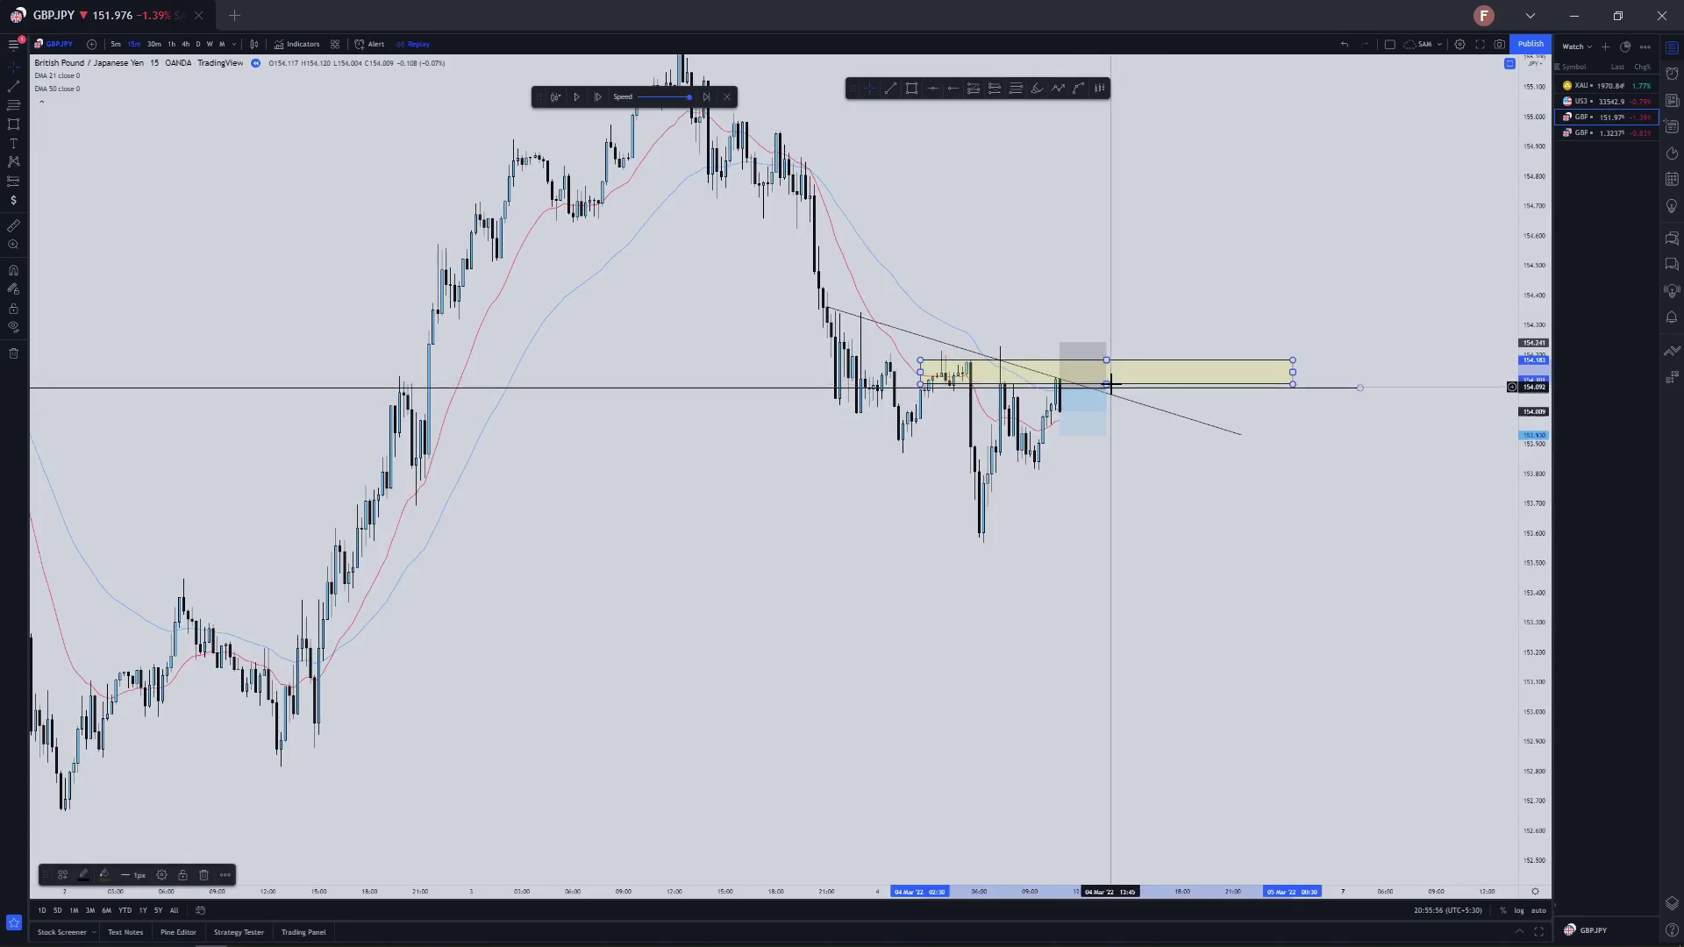
Switch the chart to GBPUSD and start its bar replay from the 4 March candle at about 10:30
{"action": "left_click", "coordinate": [1584, 134]}
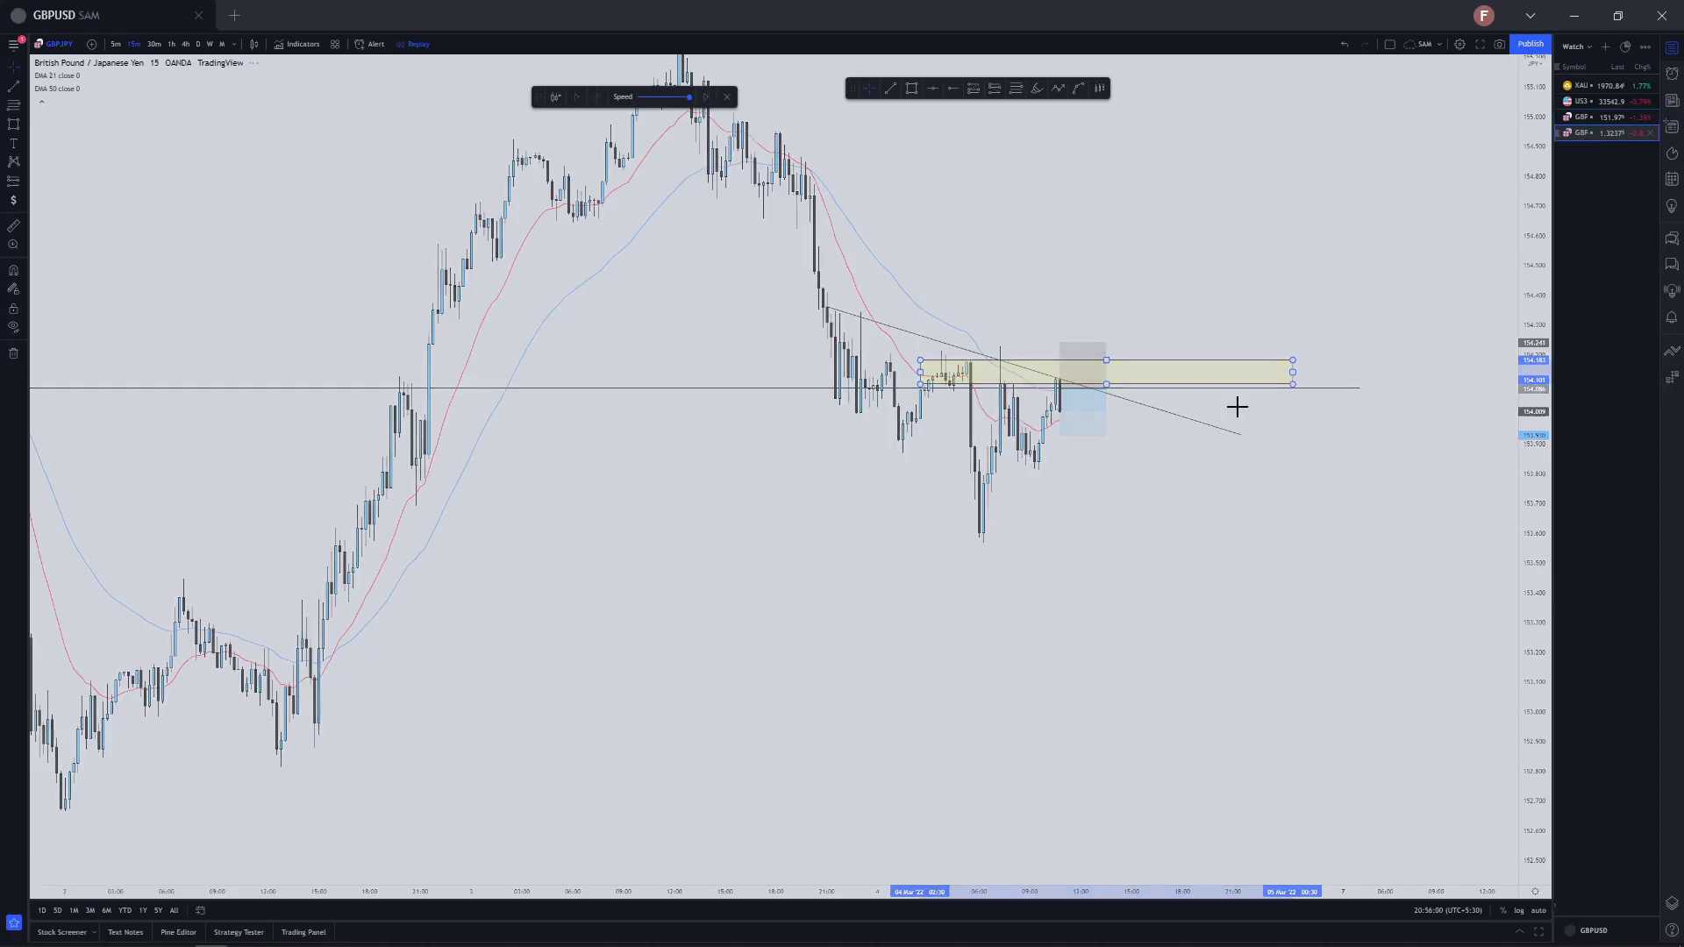
{"action": "scroll", "coordinate": [666, 122], "scroll_direction": "up", "scroll_amount": 4}
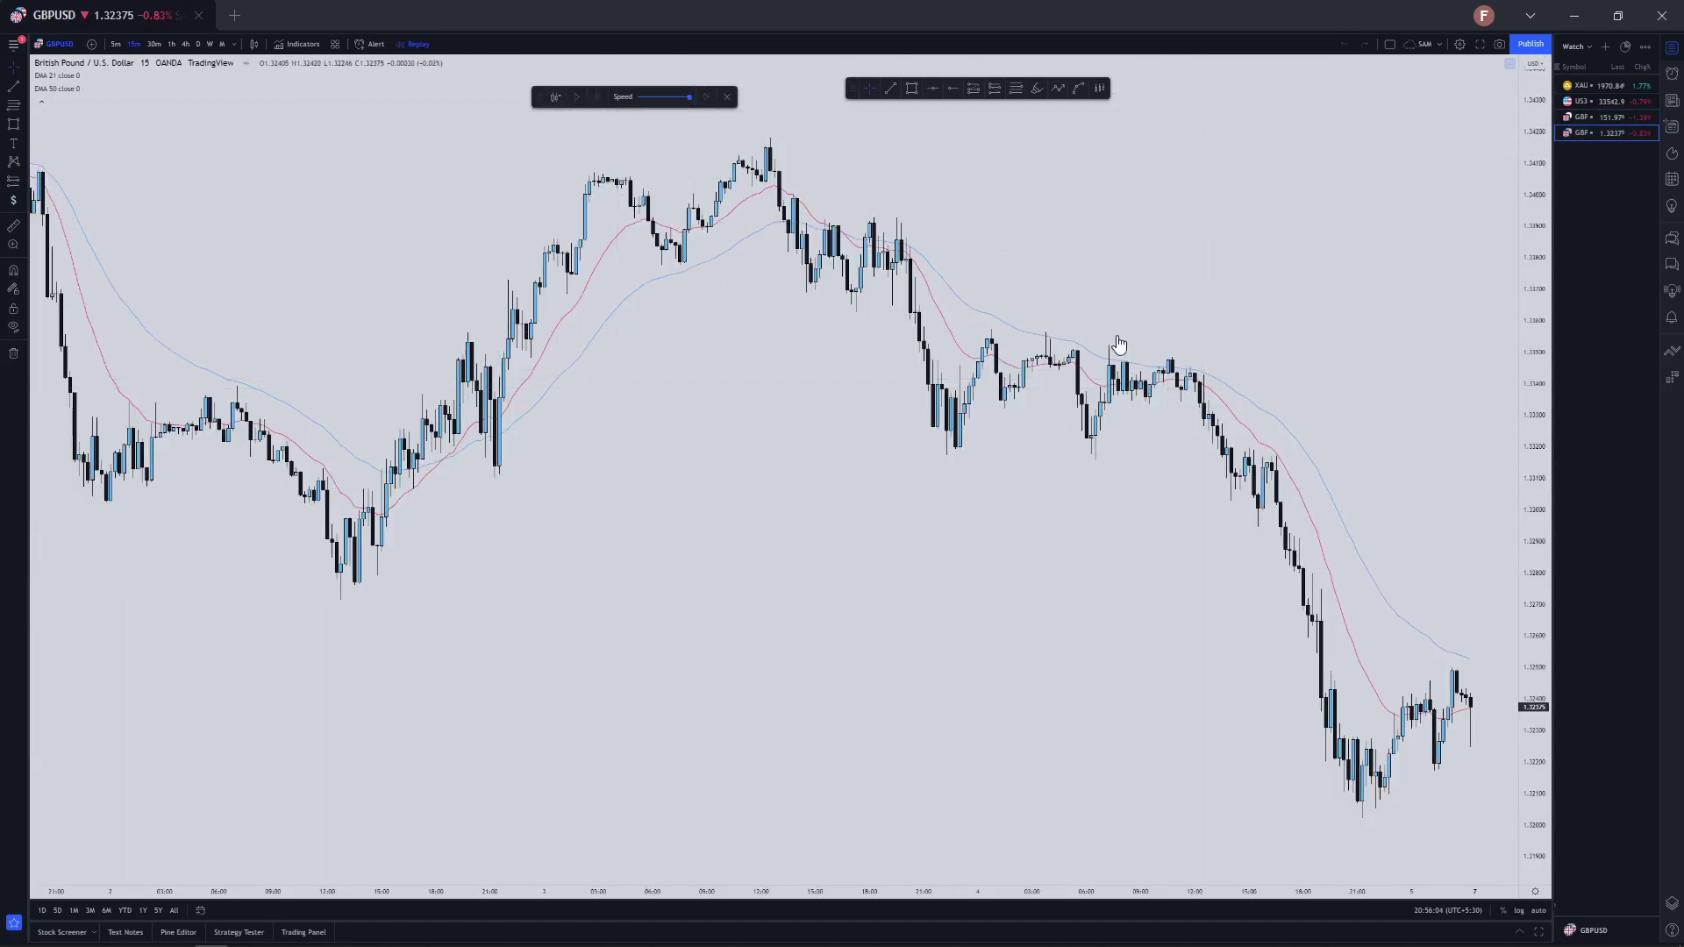
{"action": "left_click", "coordinate": [1060, 515]}
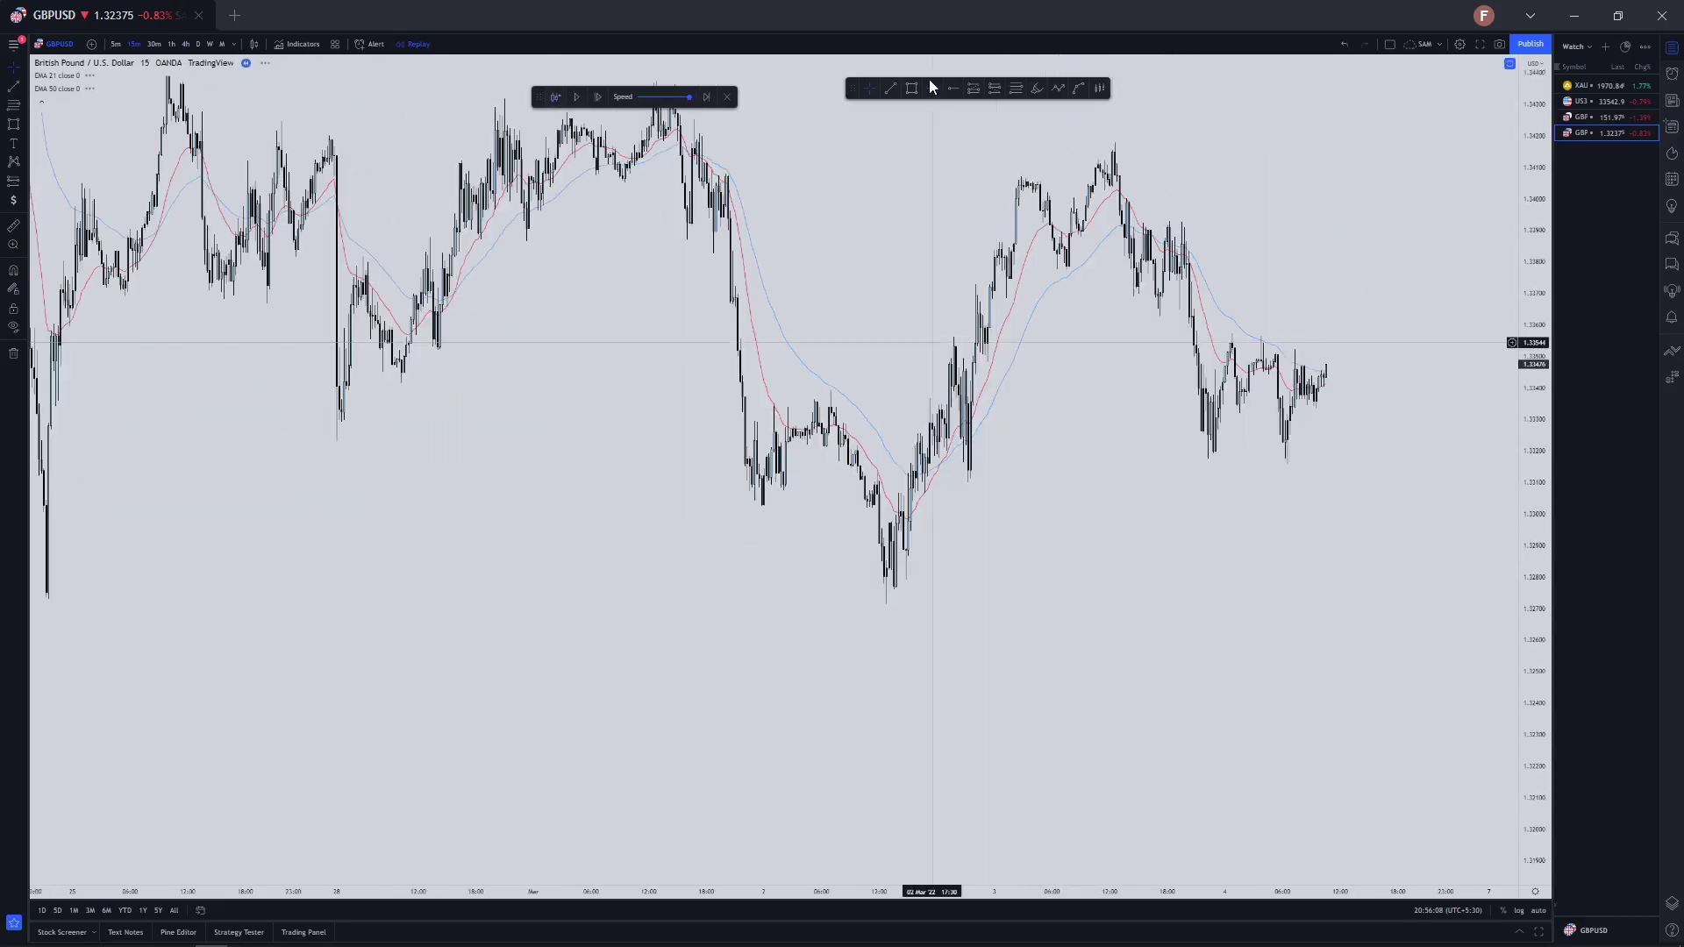
Switch GBPUSD to the 4-hour timeframe and draw a rectangular zone from about 1.3358 to 1.3351, extending past the latest candles
{"action": "key", "text": "alt+shift+r"}
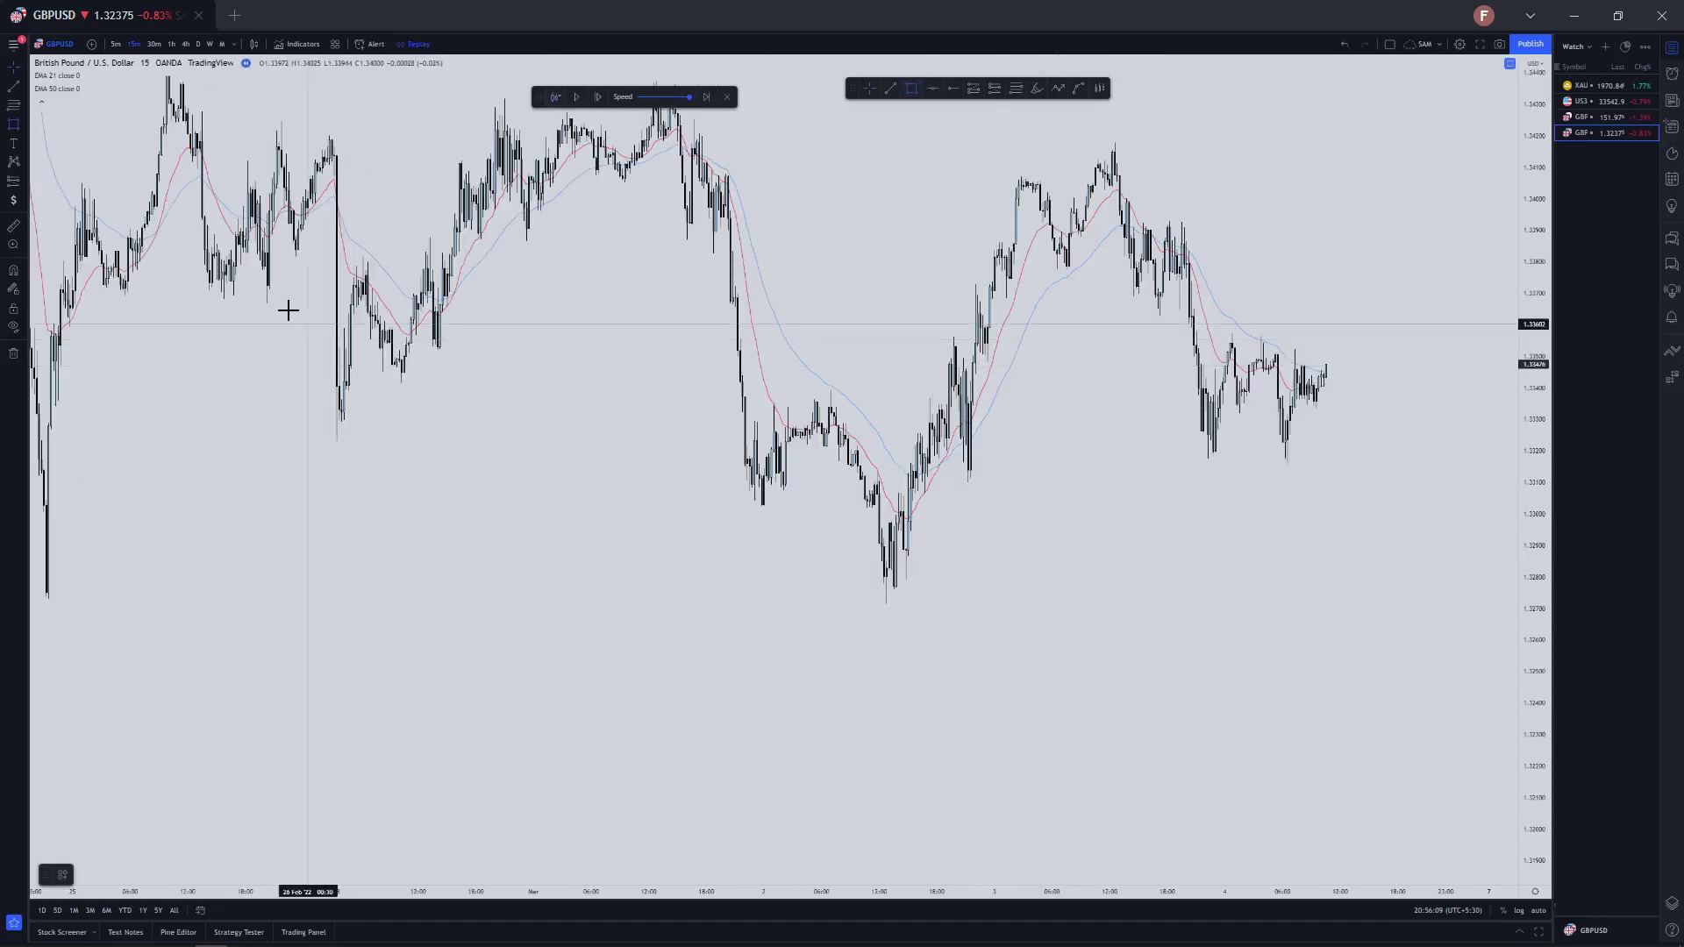
{"action": "left_click", "coordinate": [183, 44]}
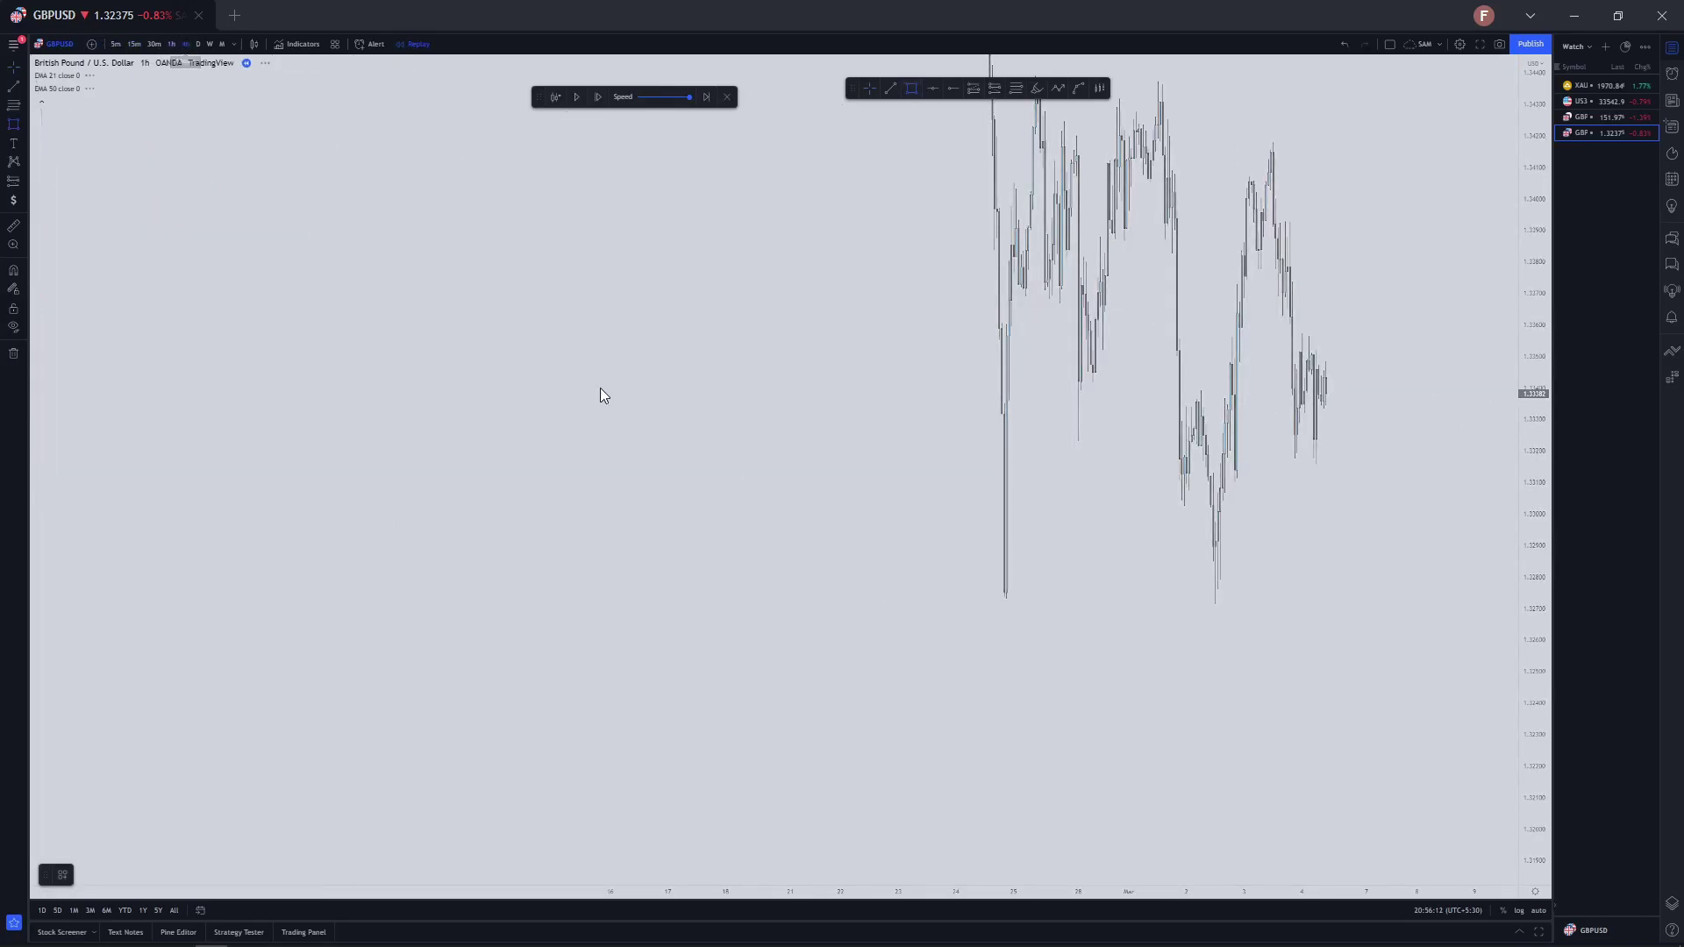
{"action": "scroll", "coordinate": [606, 397], "scroll_direction": "up", "scroll_amount": 12}
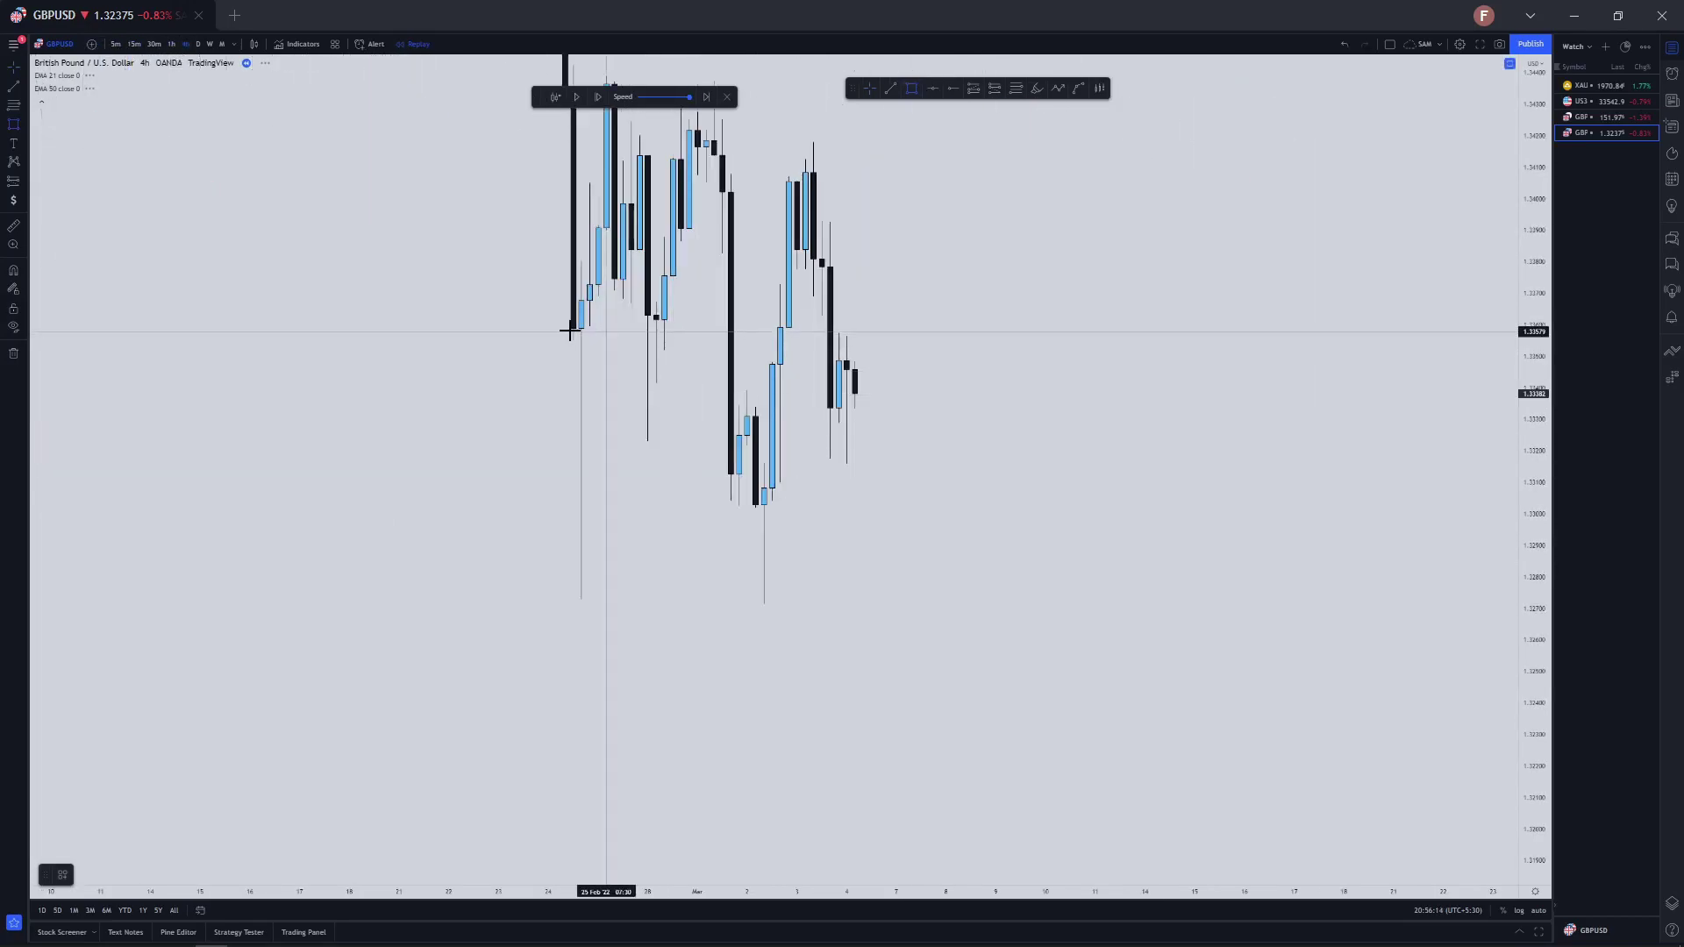
{"action": "left_click", "coordinate": [565, 330]}
{"action": "left_click", "coordinate": [953, 353]}
{"action": "left_click", "coordinate": [1057, 91]}
{"action": "scroll", "coordinate": [1135, 474], "scroll_direction": "up", "scroll_amount": 1}
{"action": "left_click", "coordinate": [1135, 475]}
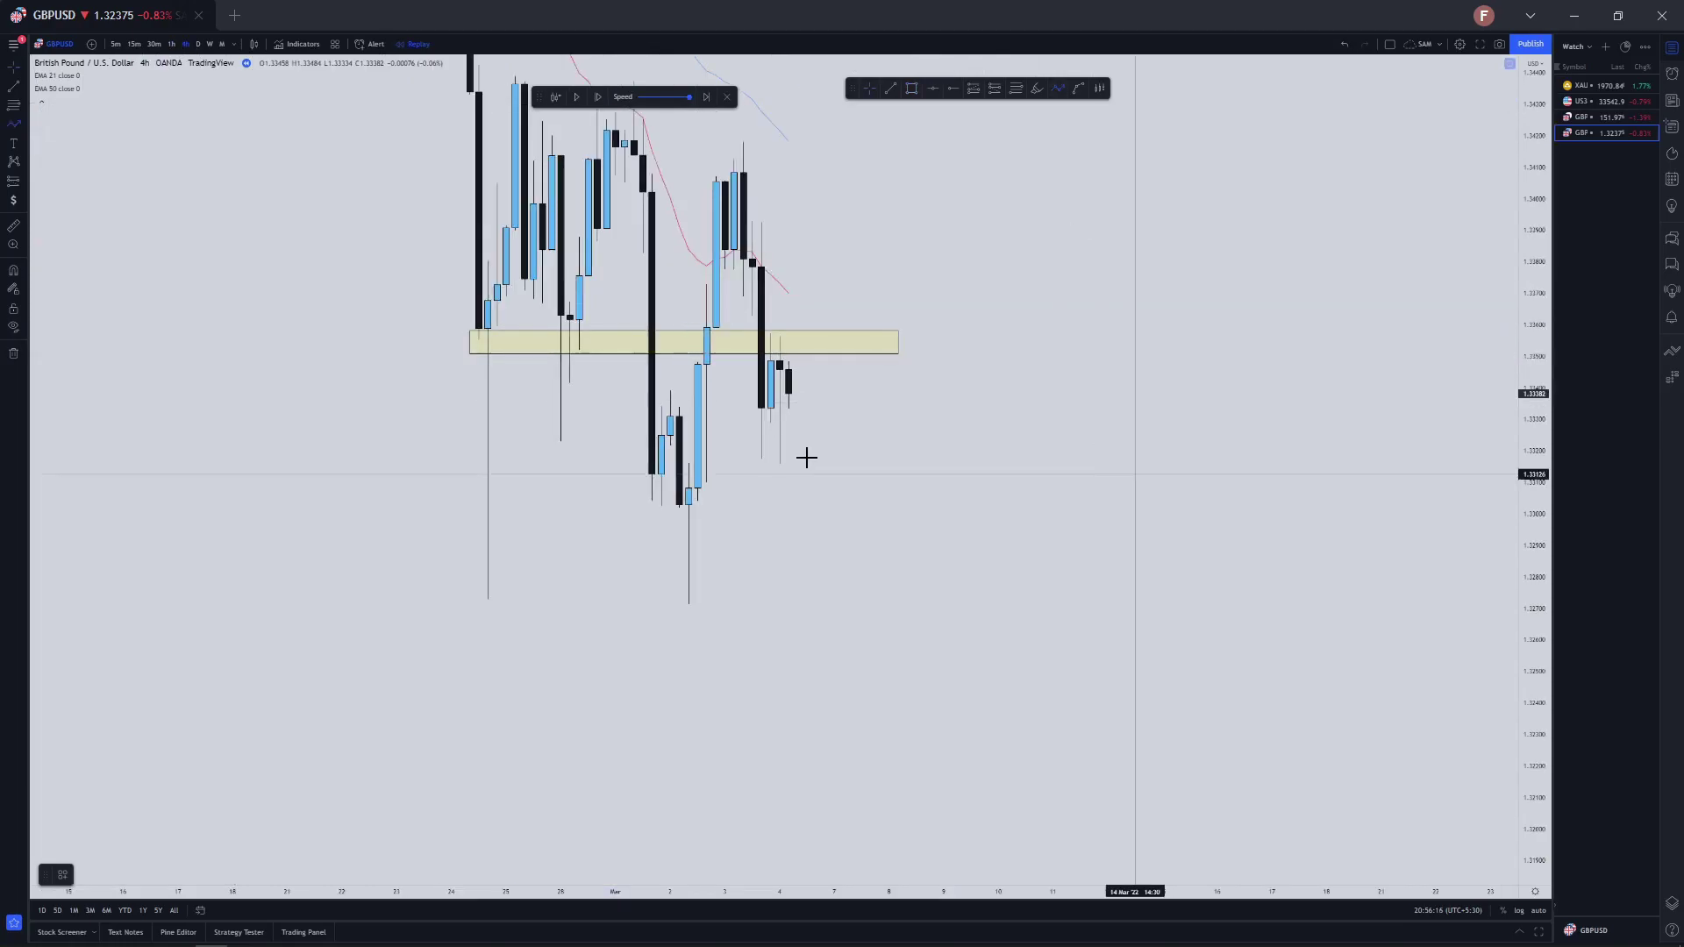
{"action": "key", "text": "Escape"}
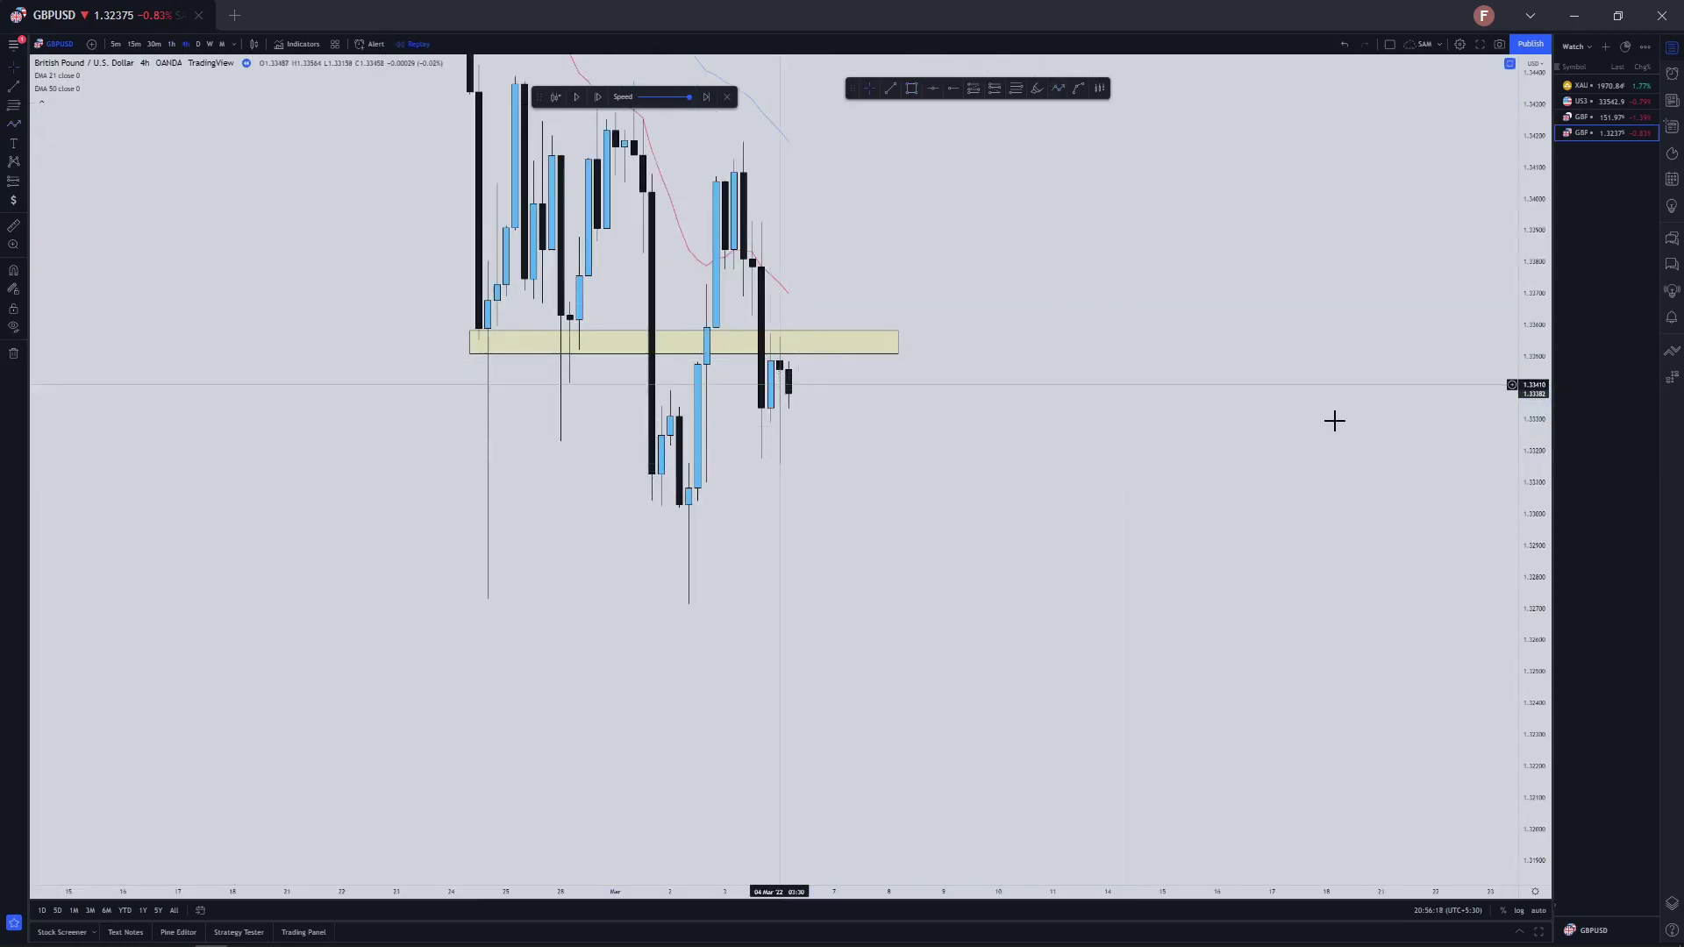
Draw a horizontal line at about 1.3301 from the 2 March candle-body lows to beyond the latest candles
{"action": "scroll", "coordinate": [1482, 465], "scroll_direction": "down", "scroll_amount": 3}
{"action": "left_click_drag", "start_coordinate": [1507, 520], "coordinate": [1447, 684]}
{"action": "scroll", "coordinate": [869, 118], "scroll_direction": "up", "scroll_amount": 2}
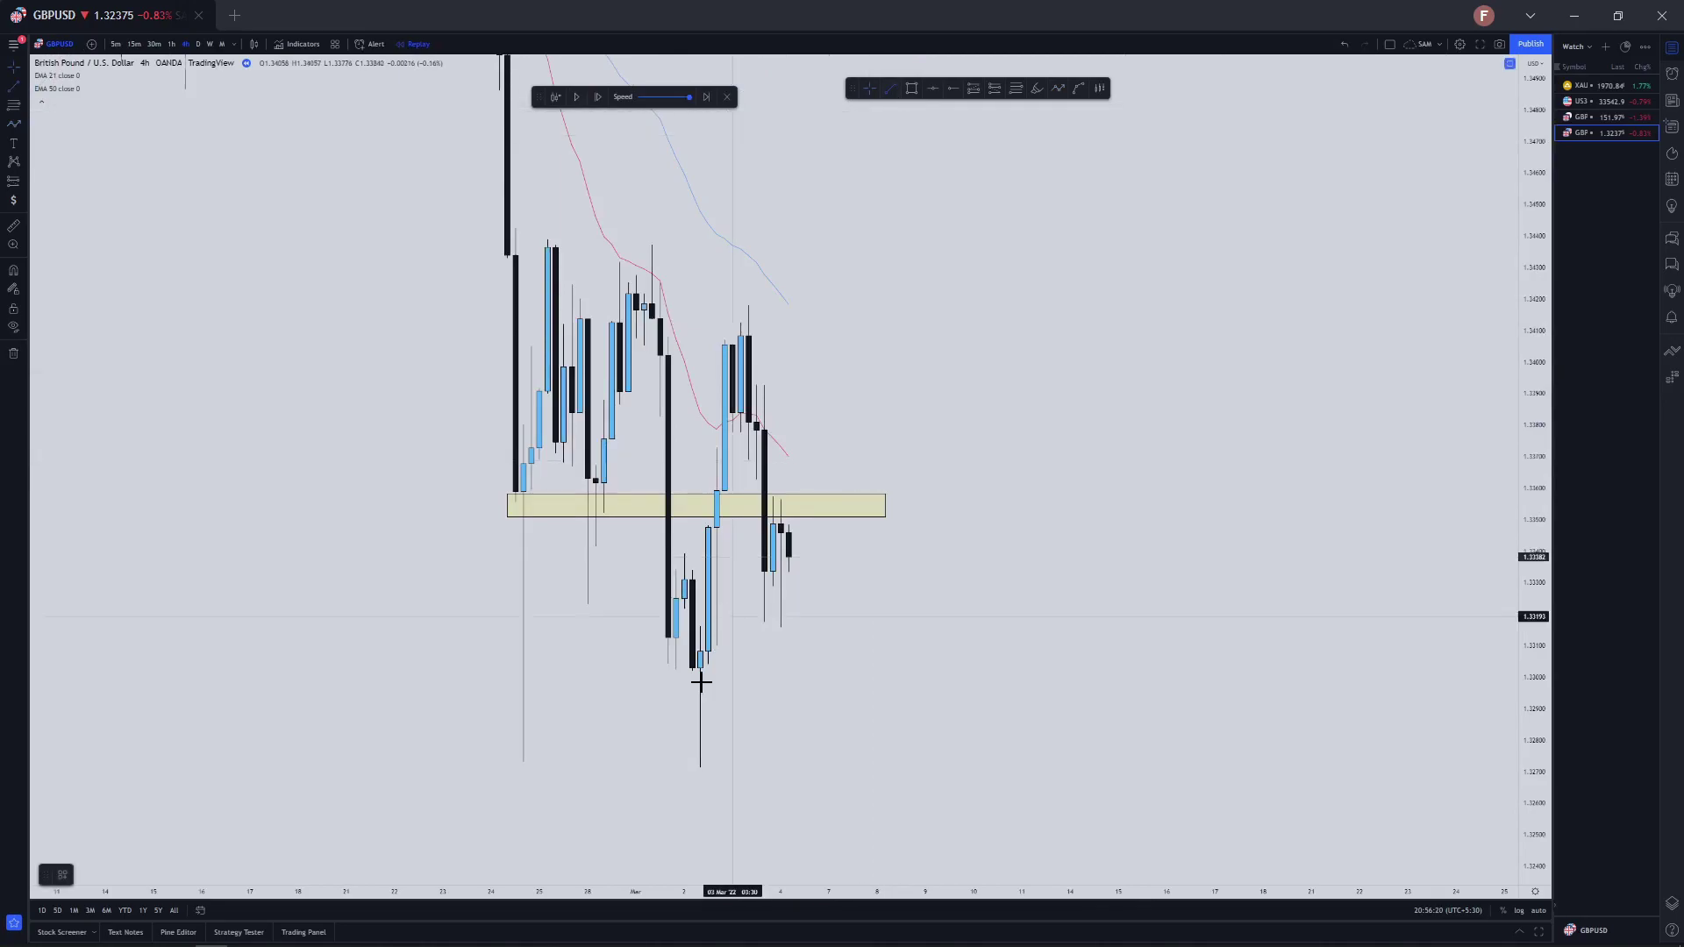
{"action": "left_click", "coordinate": [957, 672]}
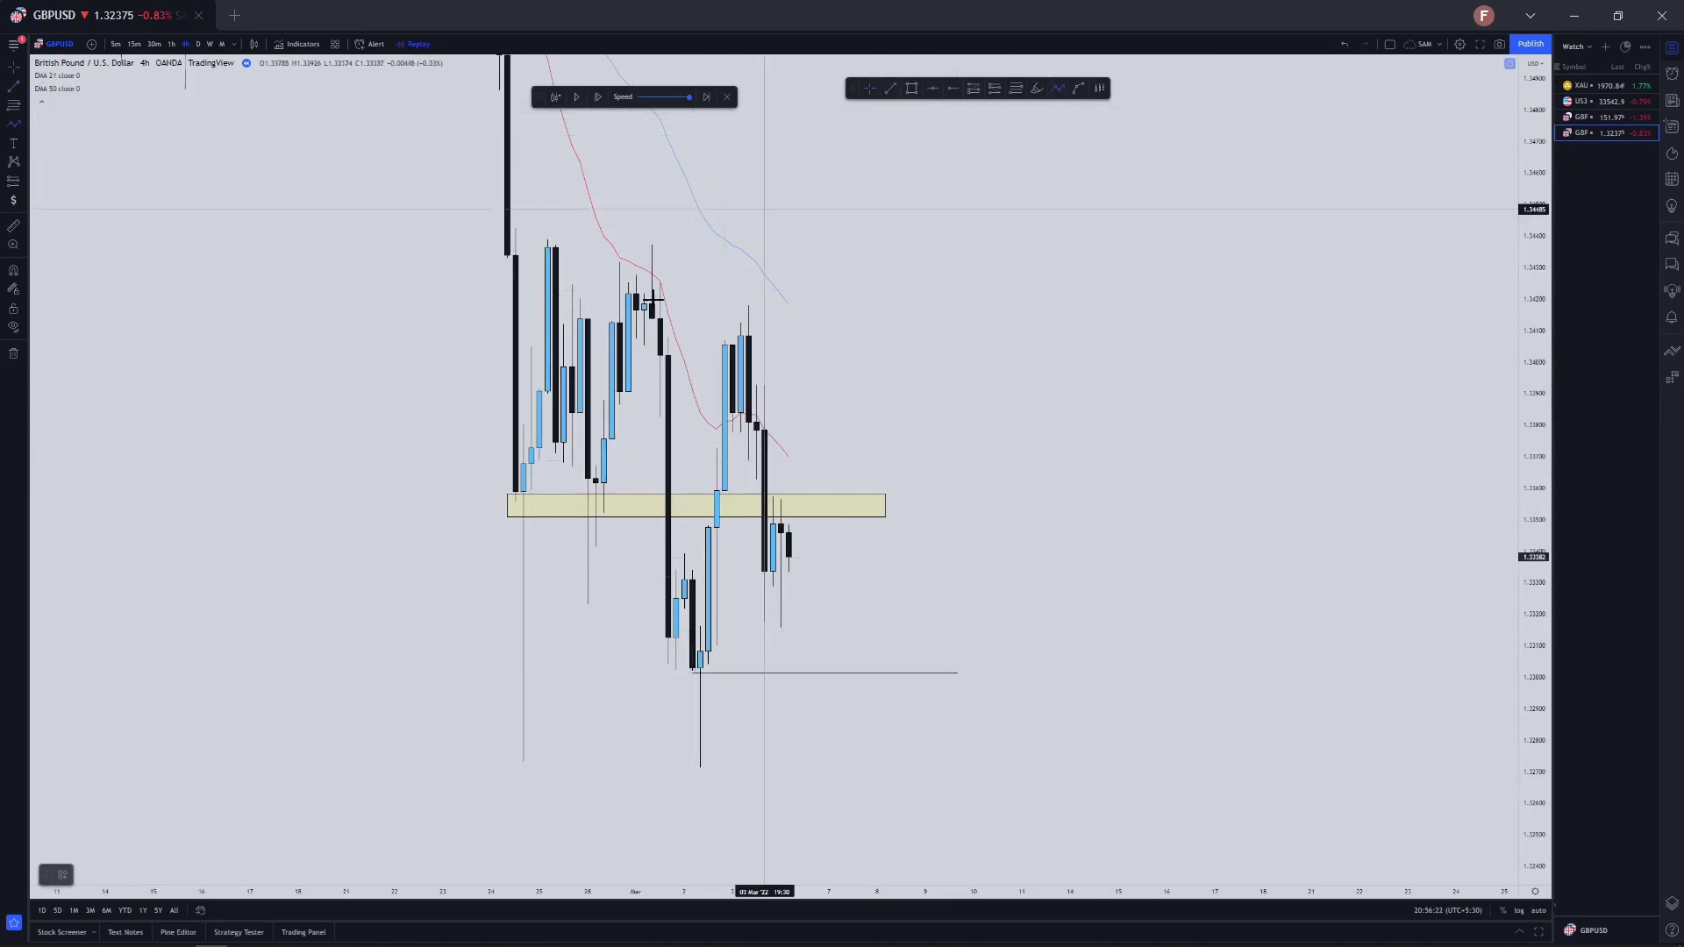
{"action": "key", "text": "Escape"}
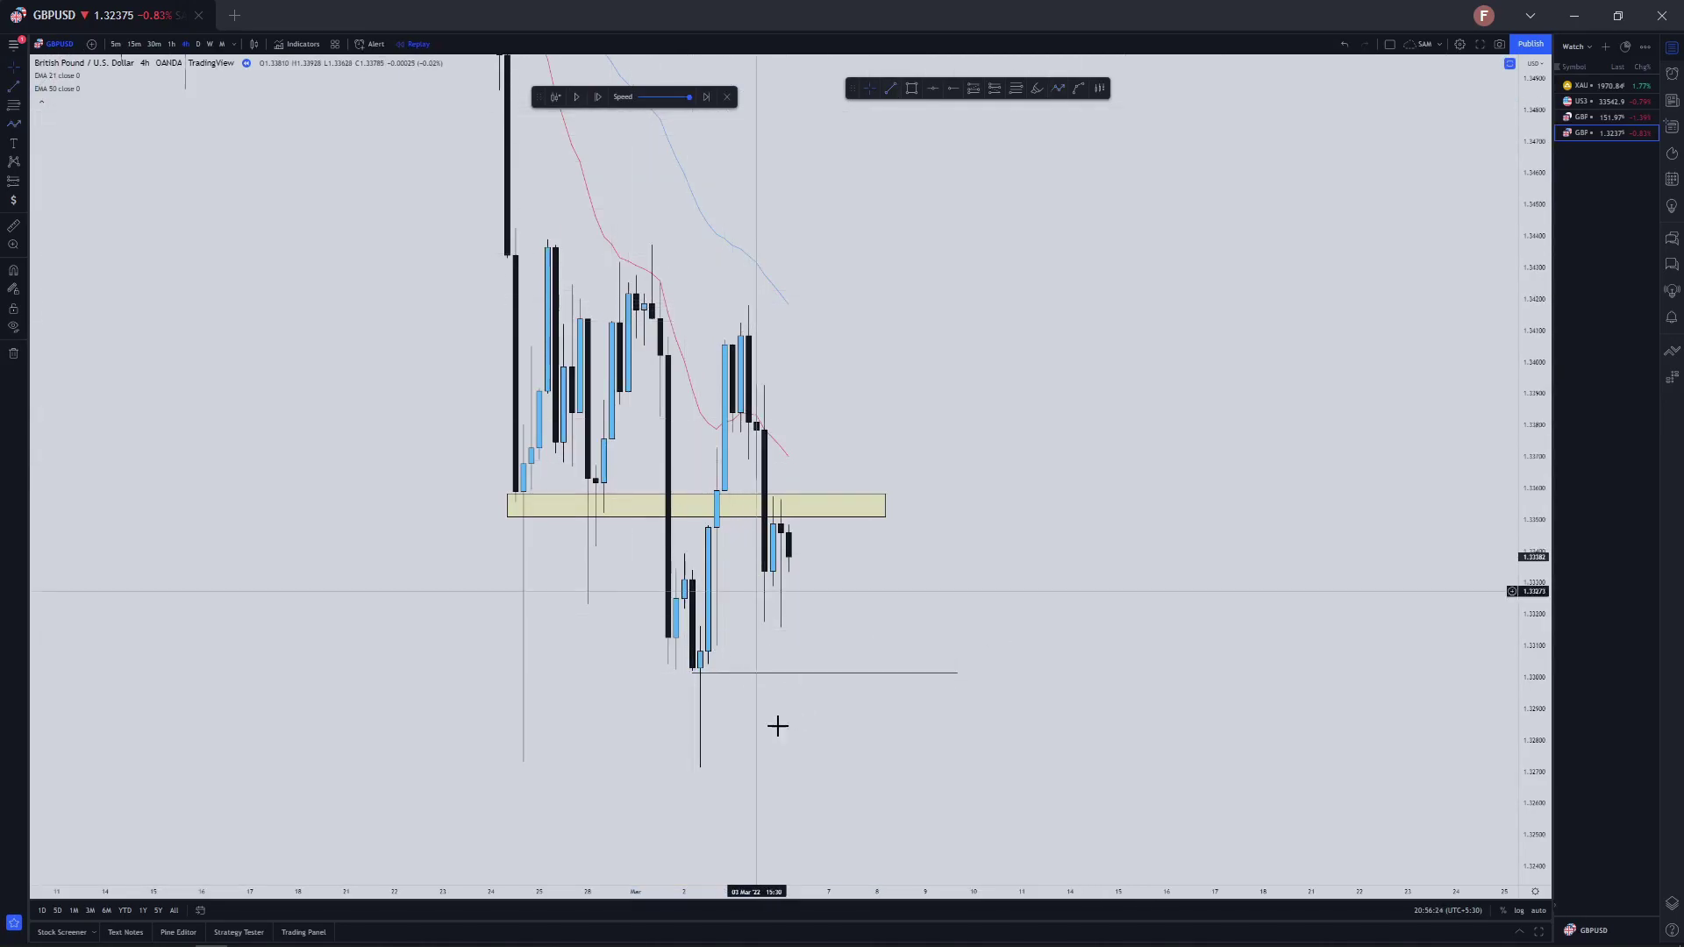
Switch GBPUSD to the 15-minute timeframe and try highlighting the two matching lows beneath the zone
{"action": "left_click", "coordinate": [135, 44]}
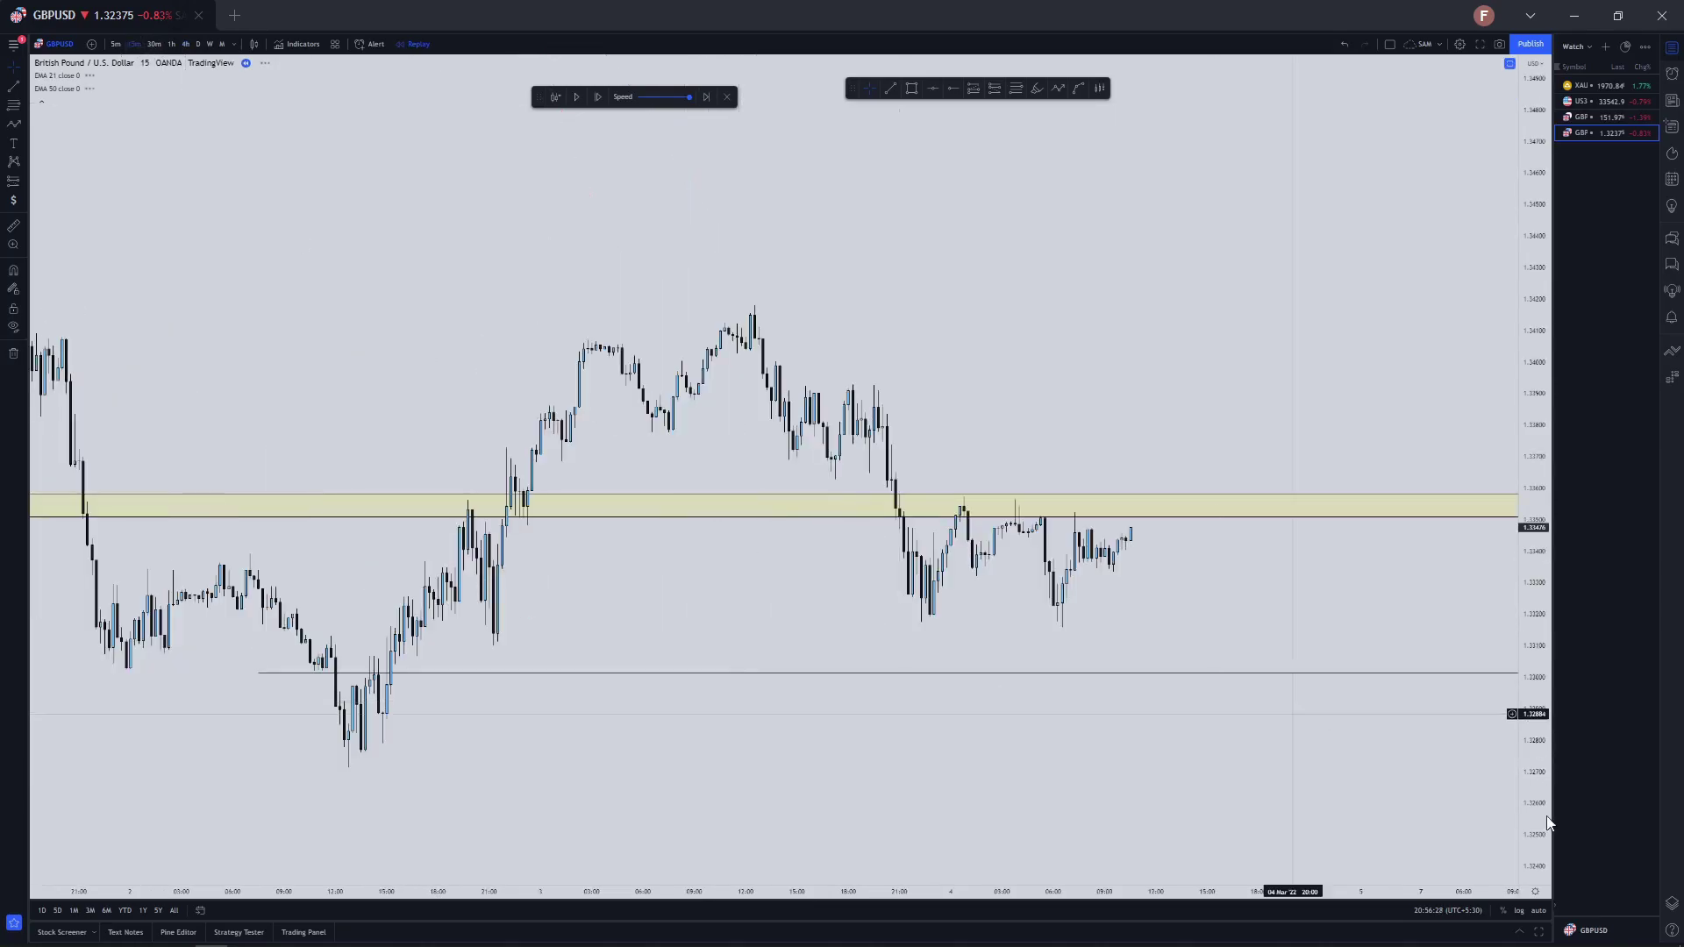
{"action": "scroll", "coordinate": [1233, 632], "scroll_direction": "up", "scroll_amount": 5}
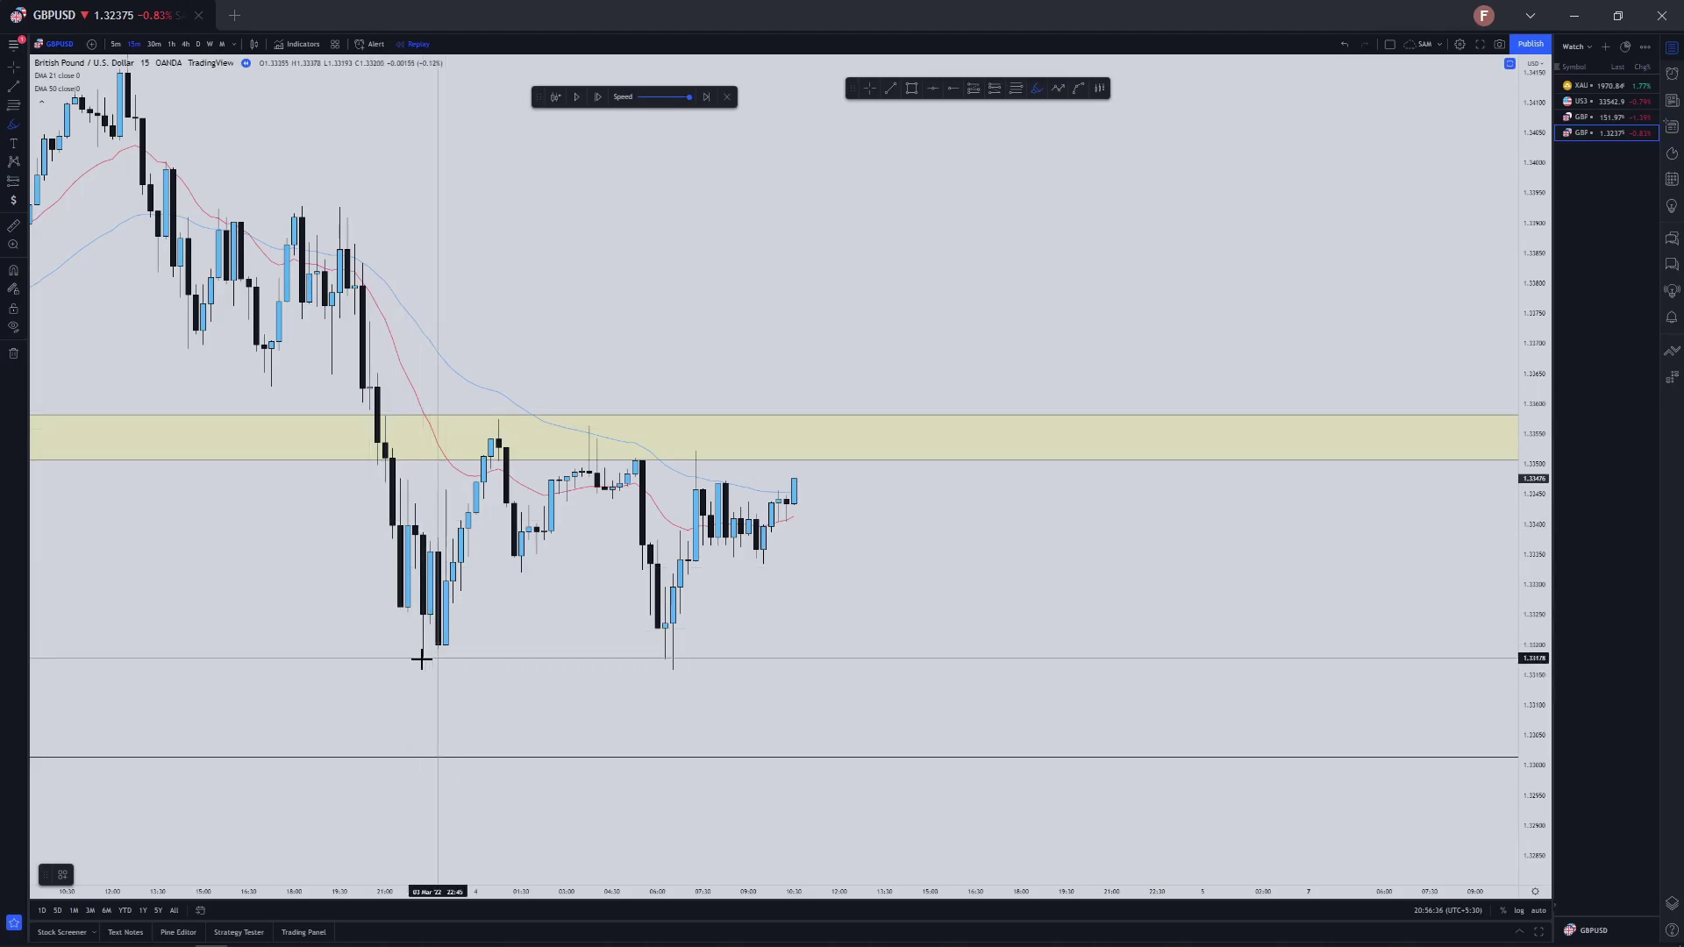
{"action": "mouse_move", "coordinate": [421, 660]}
{"action": "left_mouse_down"}
{"action": "mouse_move", "coordinate": [699, 654]}
{"action": "mouse_move", "coordinate": [681, 684]}
{"action": "mouse_move", "coordinate": [685, 671]}
{"action": "left_mouse_up"}
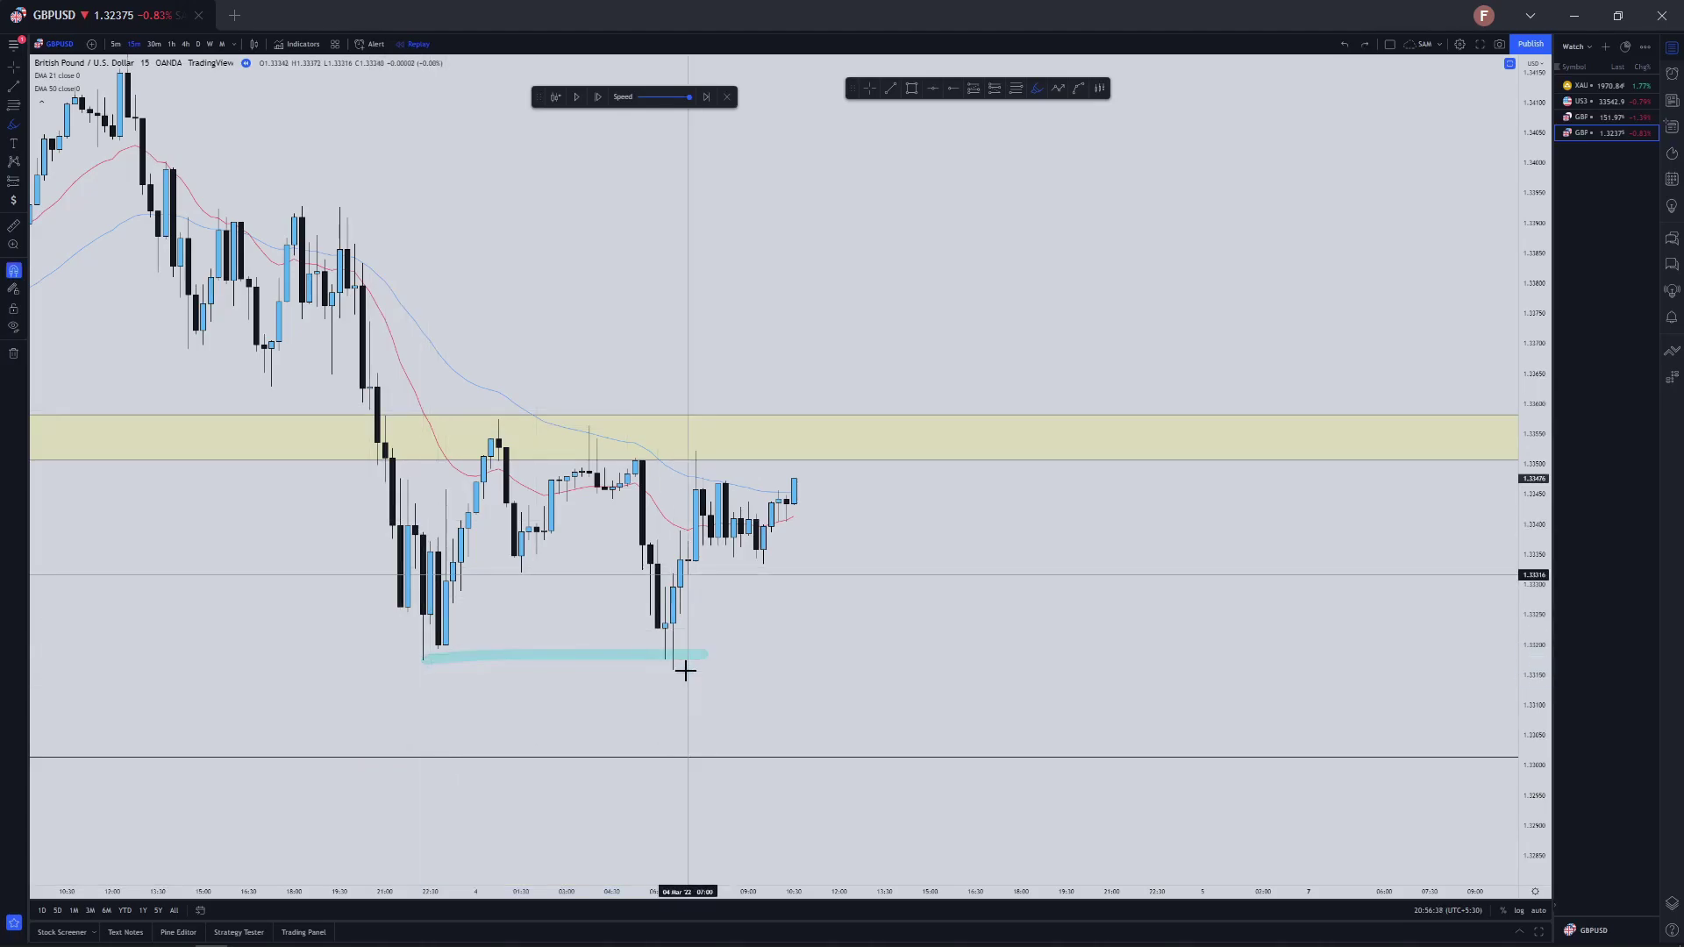
{"action": "key", "text": "ctrl+z"}
{"action": "key", "text": "ctrl+z"}
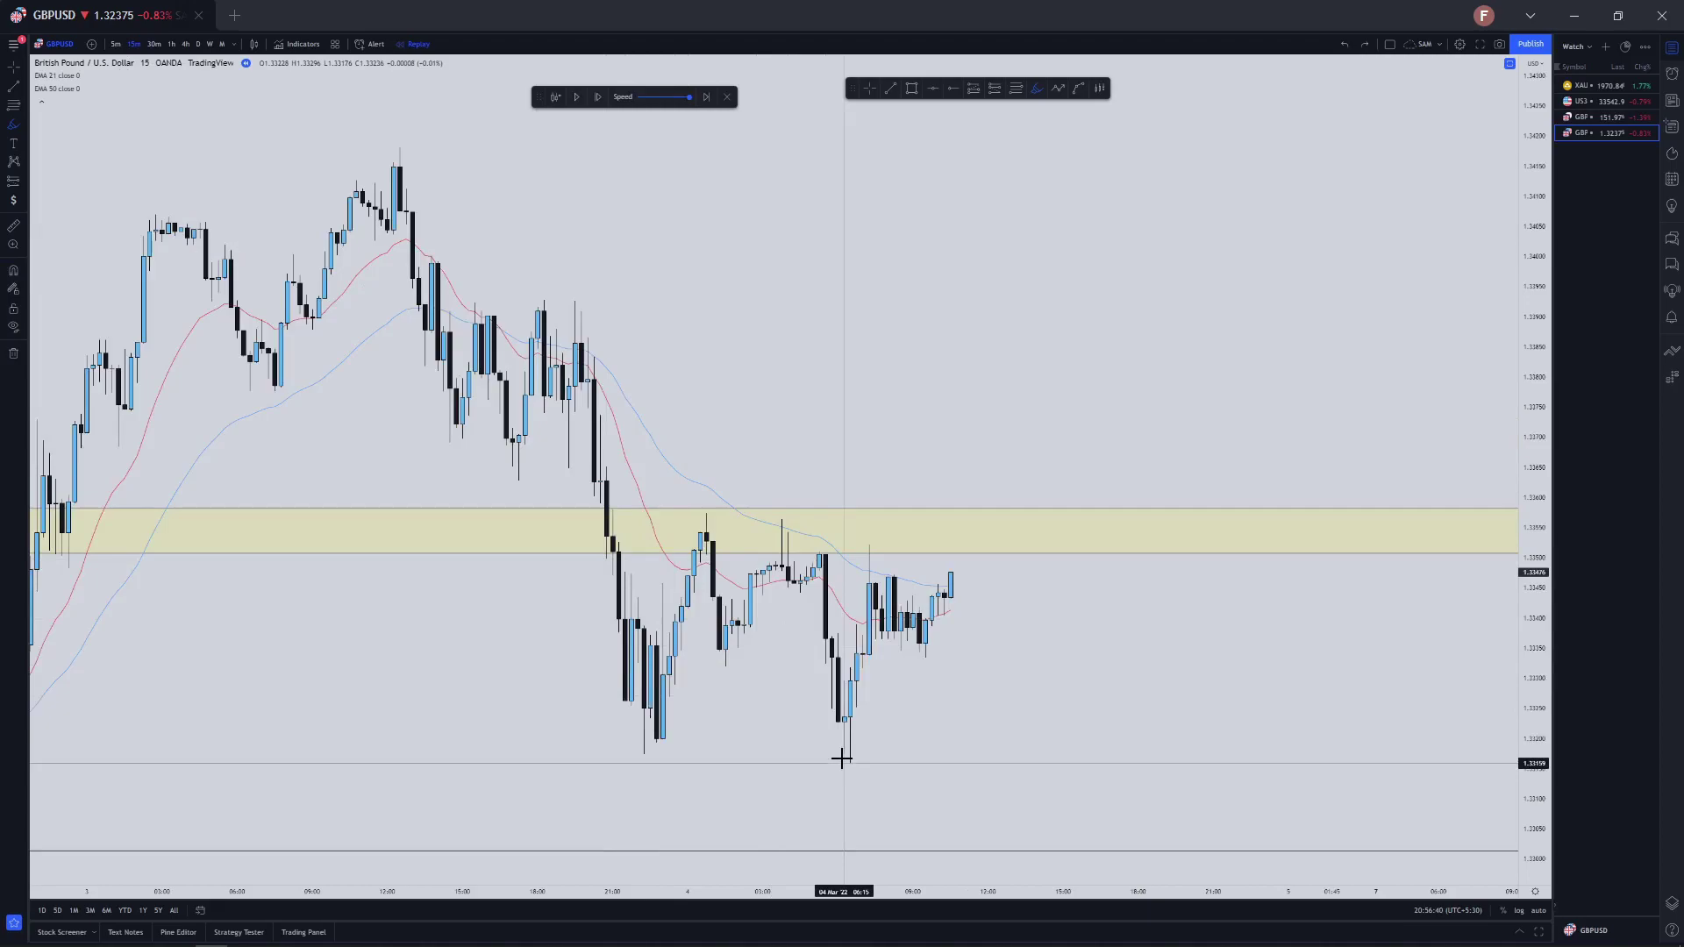
Highlight the 4 March swing low, the wick high inside the zone and the span between the lows, and undo the marks
{"action": "left_click_drag", "start_coordinate": [842, 759], "coordinate": [872, 756]}
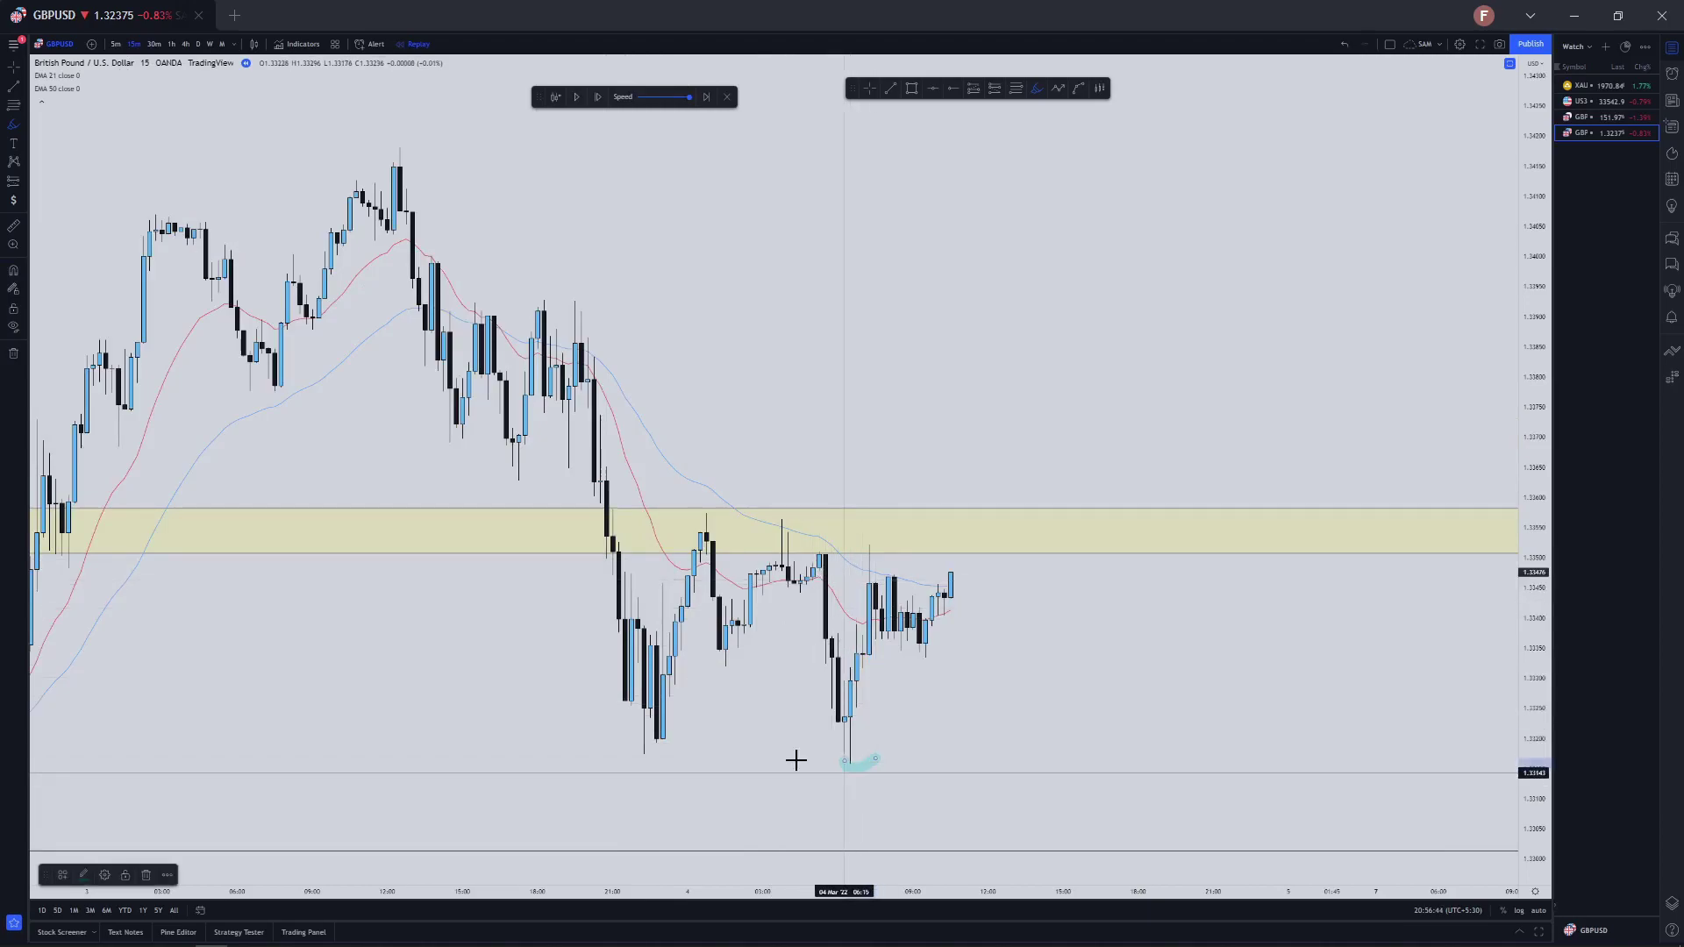
{"action": "left_click_drag", "start_coordinate": [762, 520], "coordinate": [801, 502]}
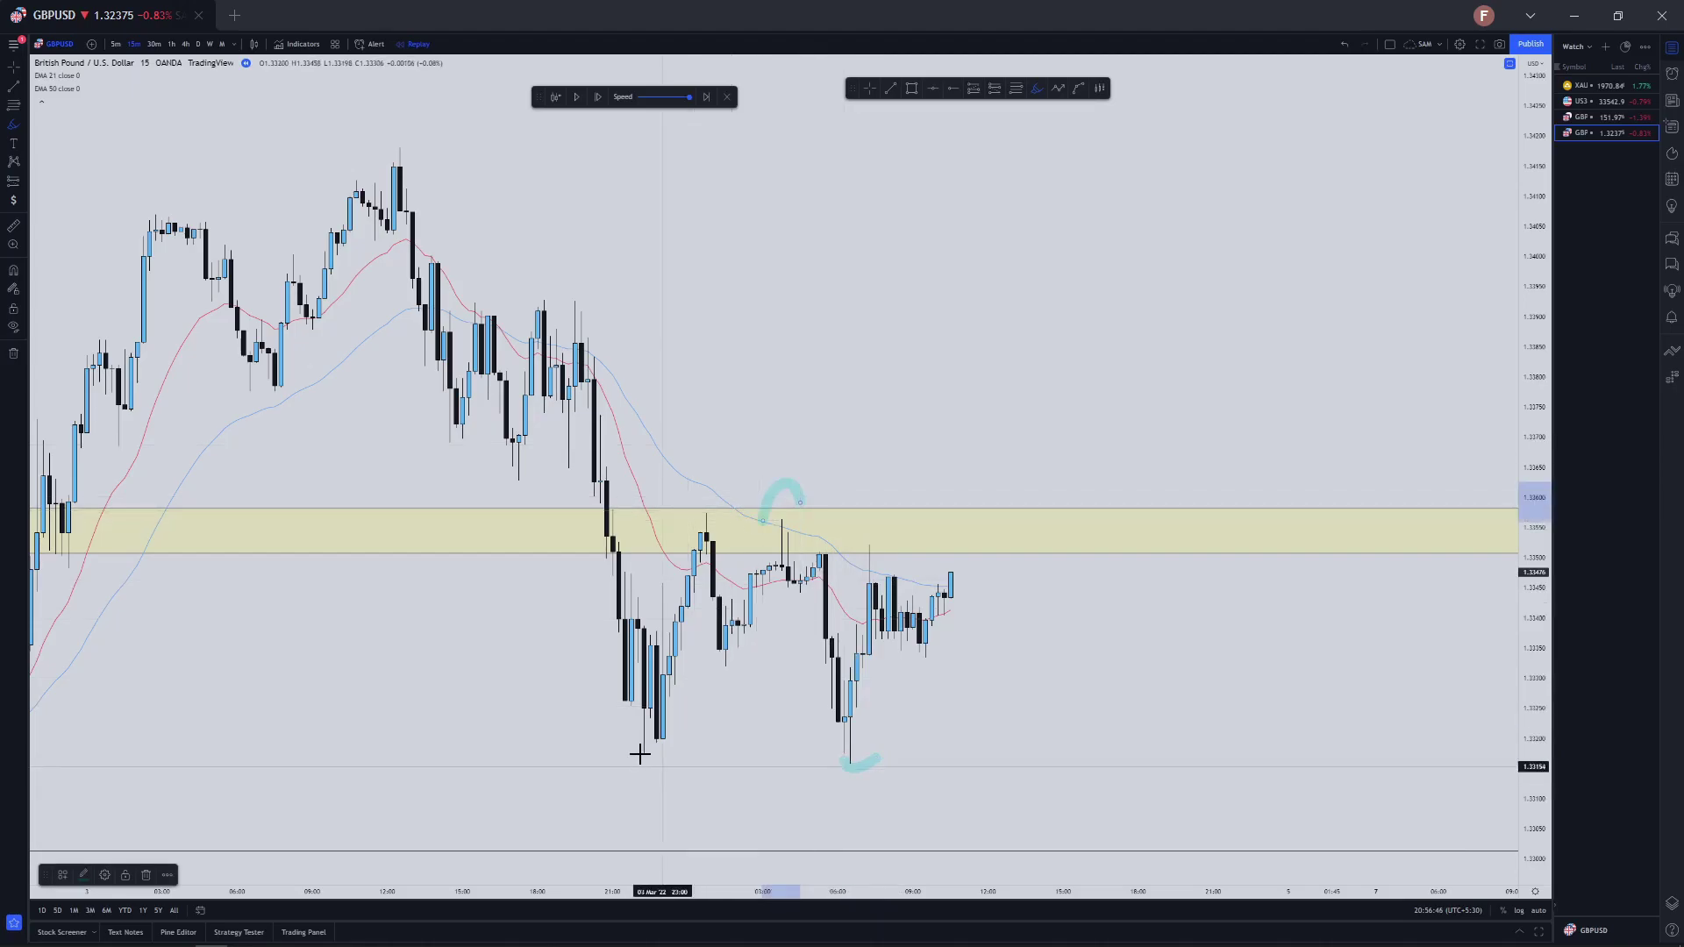
{"action": "left_click_drag", "start_coordinate": [640, 754], "coordinate": [882, 726]}
{"action": "key", "text": "ctrl+z"}
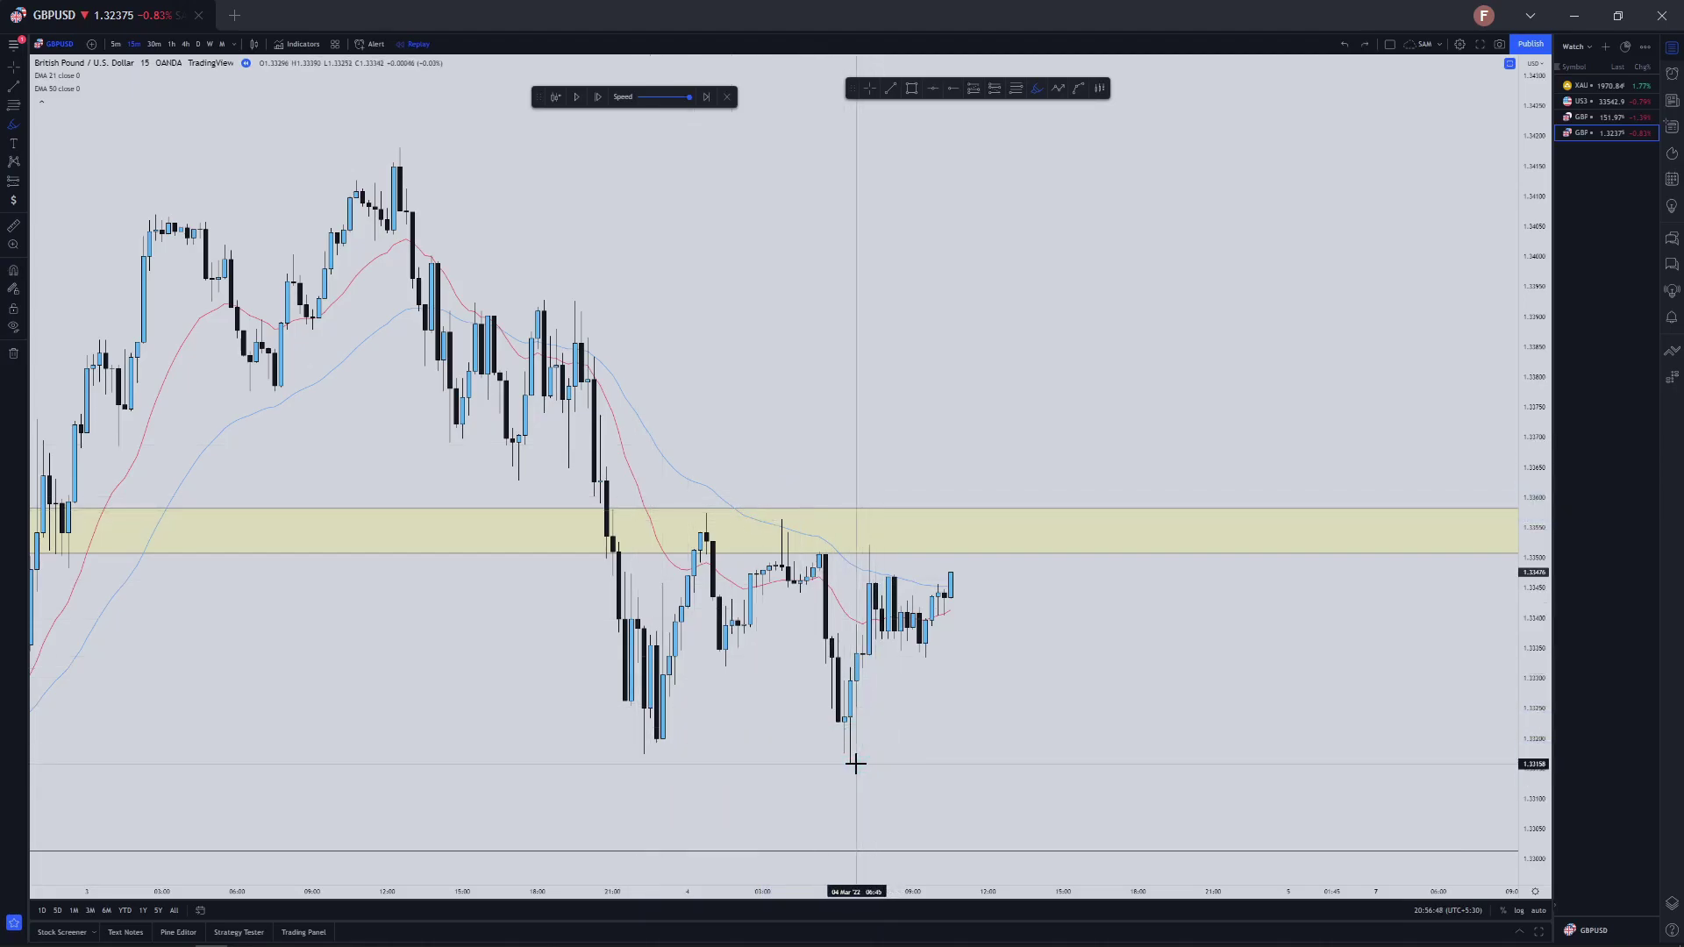
Highlight the resistance at the zone's lower edge and the descending highs, and undo these highlights
{"action": "scroll", "coordinate": [855, 671], "scroll_direction": "up", "scroll_amount": 1}
{"action": "left_click_drag", "start_coordinate": [759, 571], "coordinate": [763, 562]}
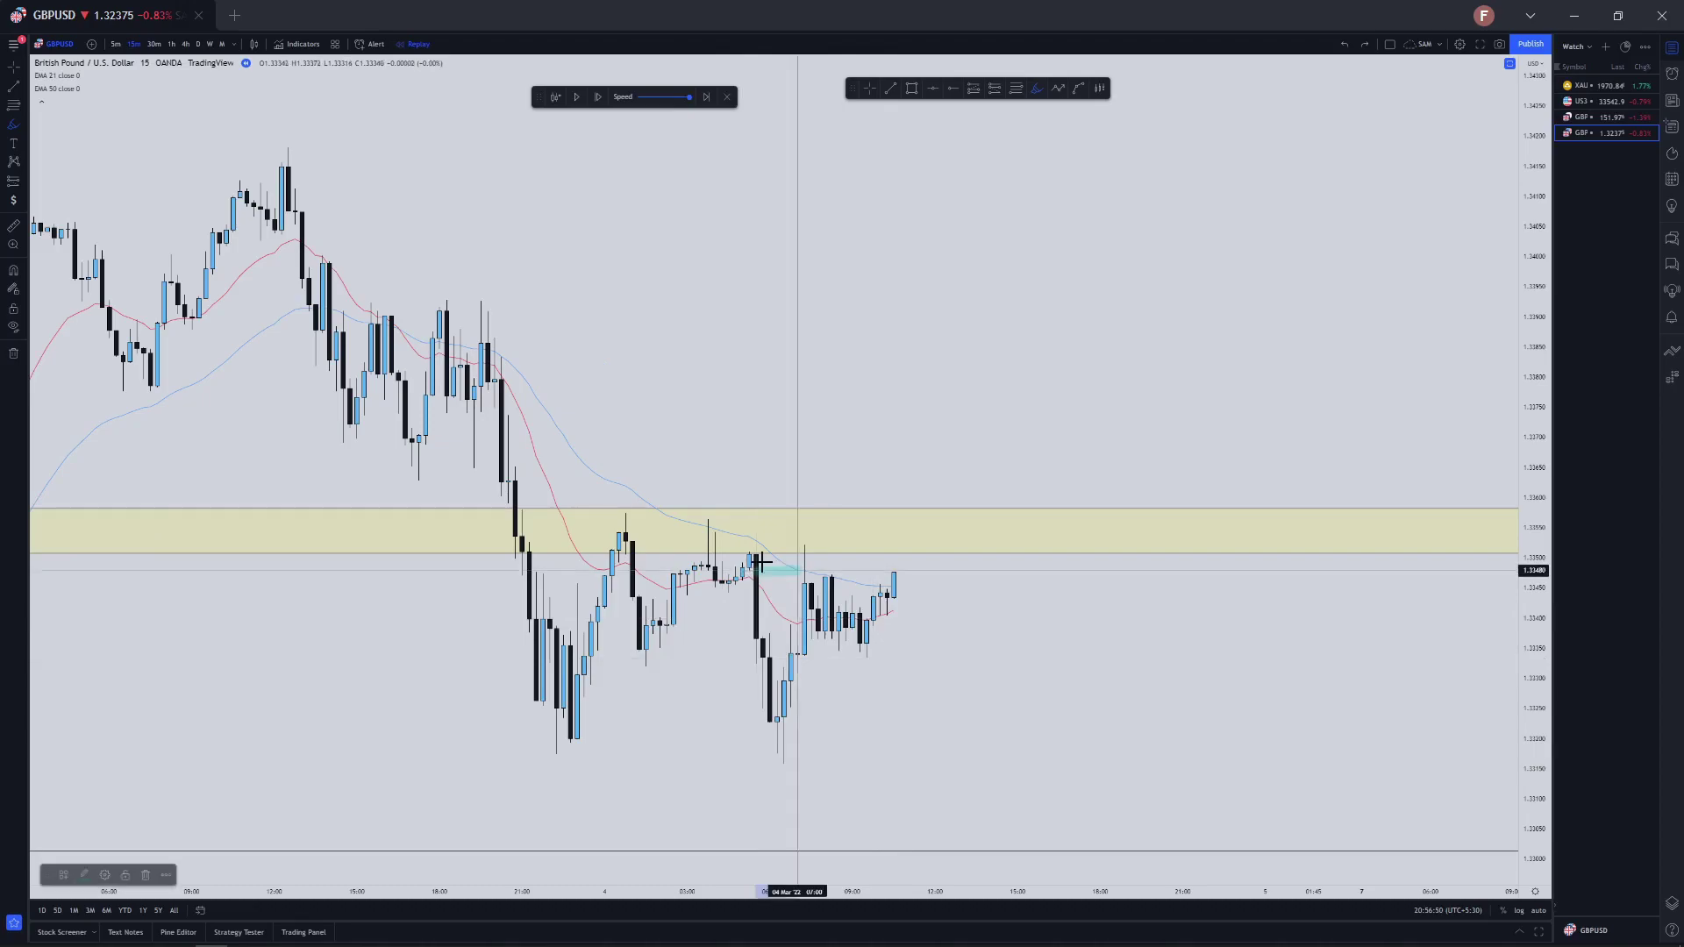
{"action": "scroll", "coordinate": [587, 456], "scroll_direction": "up", "scroll_amount": 2}
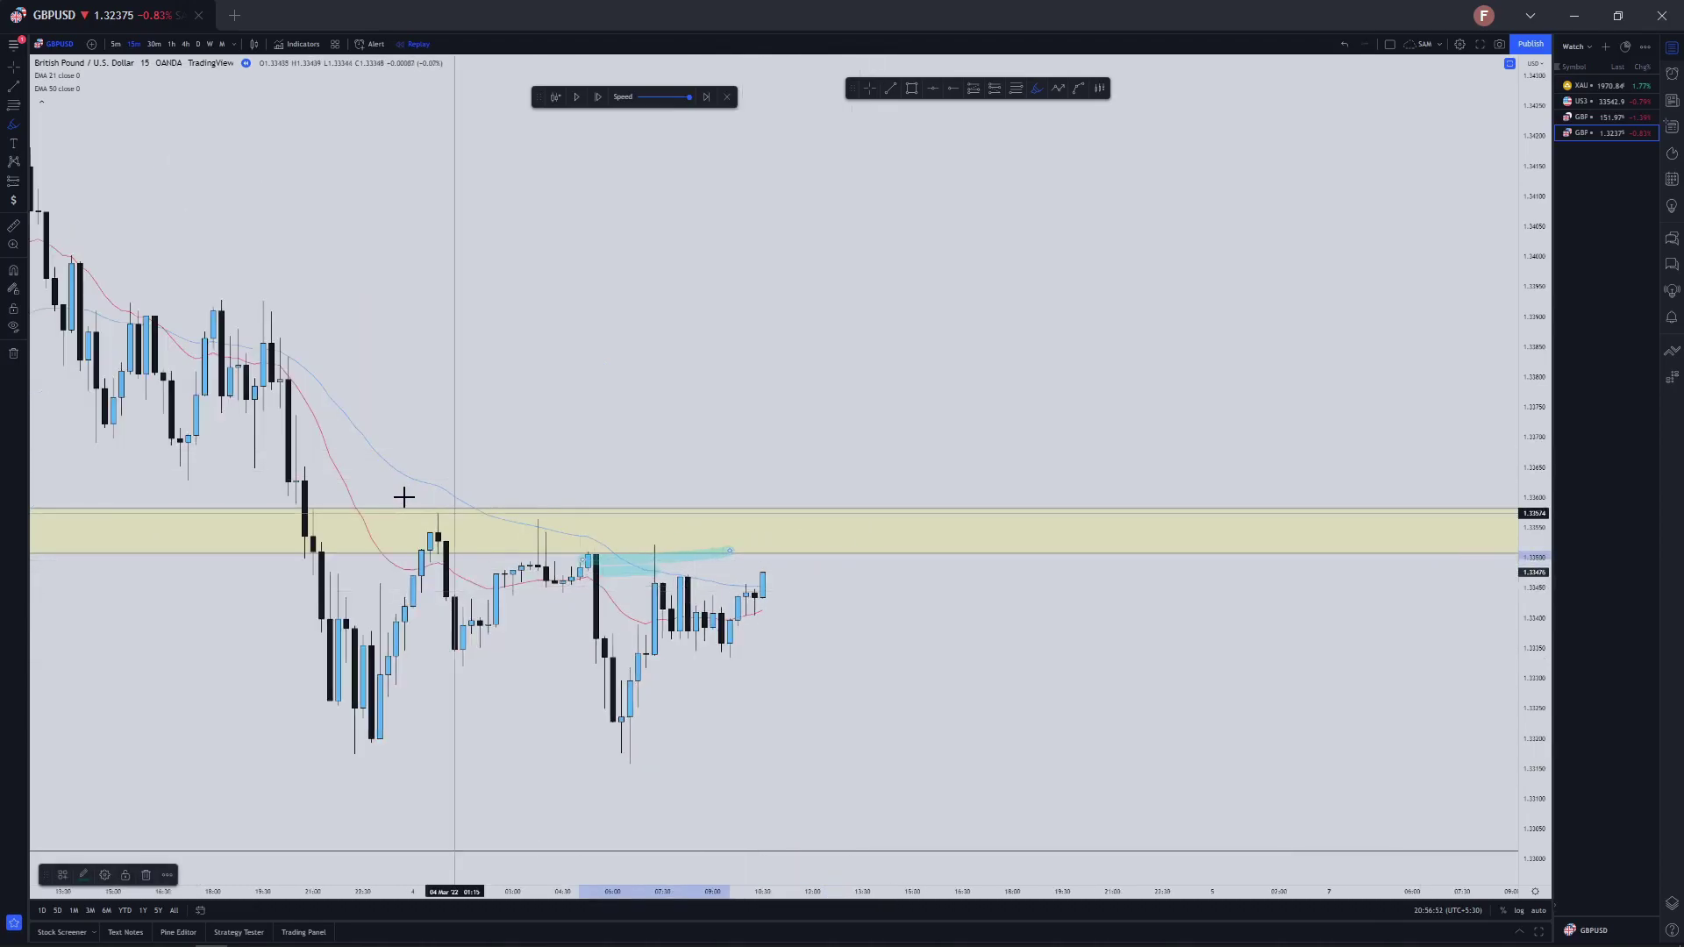
{"action": "left_click_drag", "start_coordinate": [405, 497], "coordinate": [691, 538]}
{"action": "key", "text": "ctrl+z"}
{"action": "key", "text": "ctrl+z"}
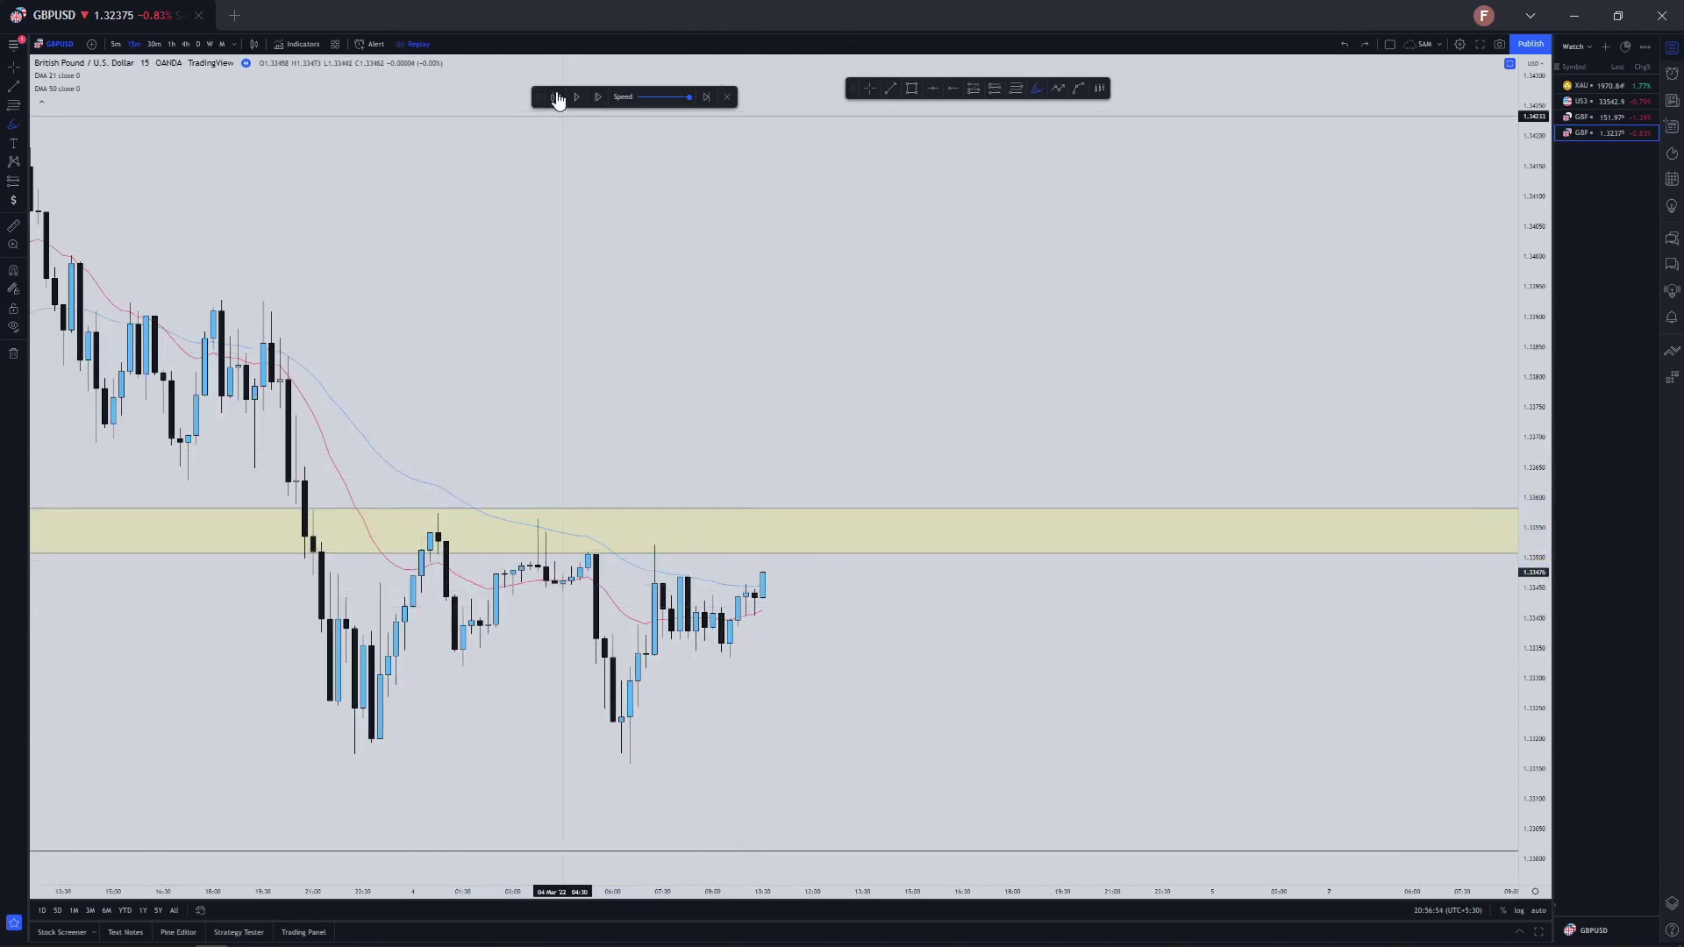
Draw a descending trend line over the 4 March highs from about 1.3358 at 00:00 to about 1.3341 at 17:00
{"action": "left_click", "coordinate": [413, 500]}
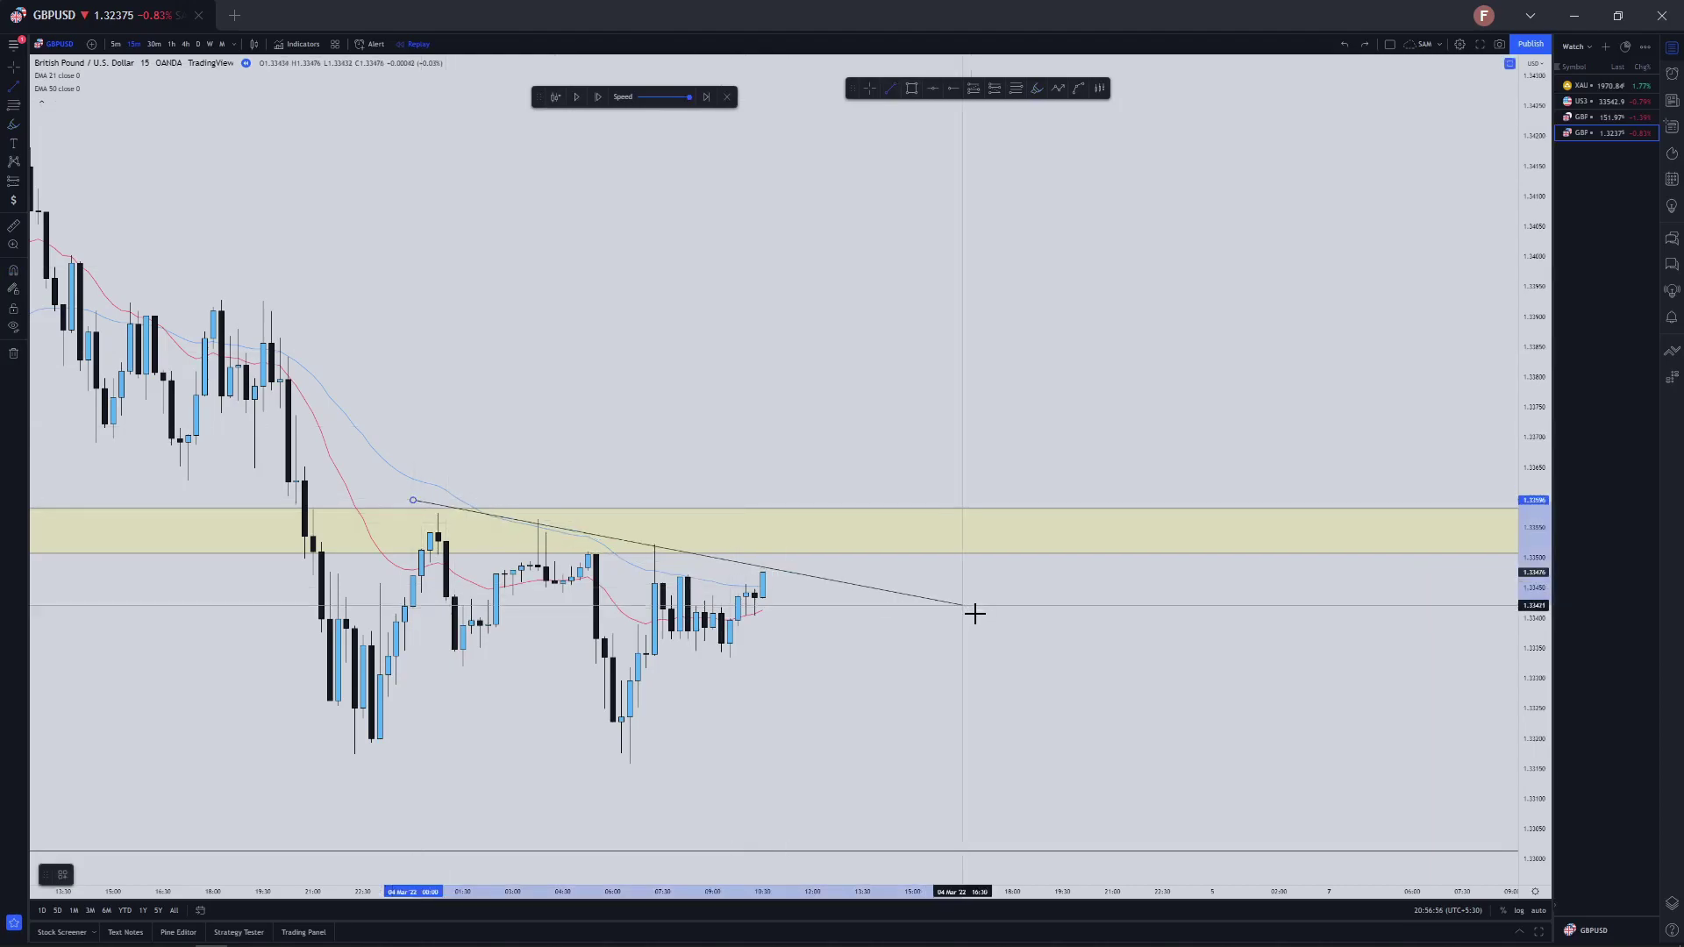
{"action": "left_click", "coordinate": [980, 614]}
{"action": "left_click_drag", "start_coordinate": [412, 500], "coordinate": [418, 508]}
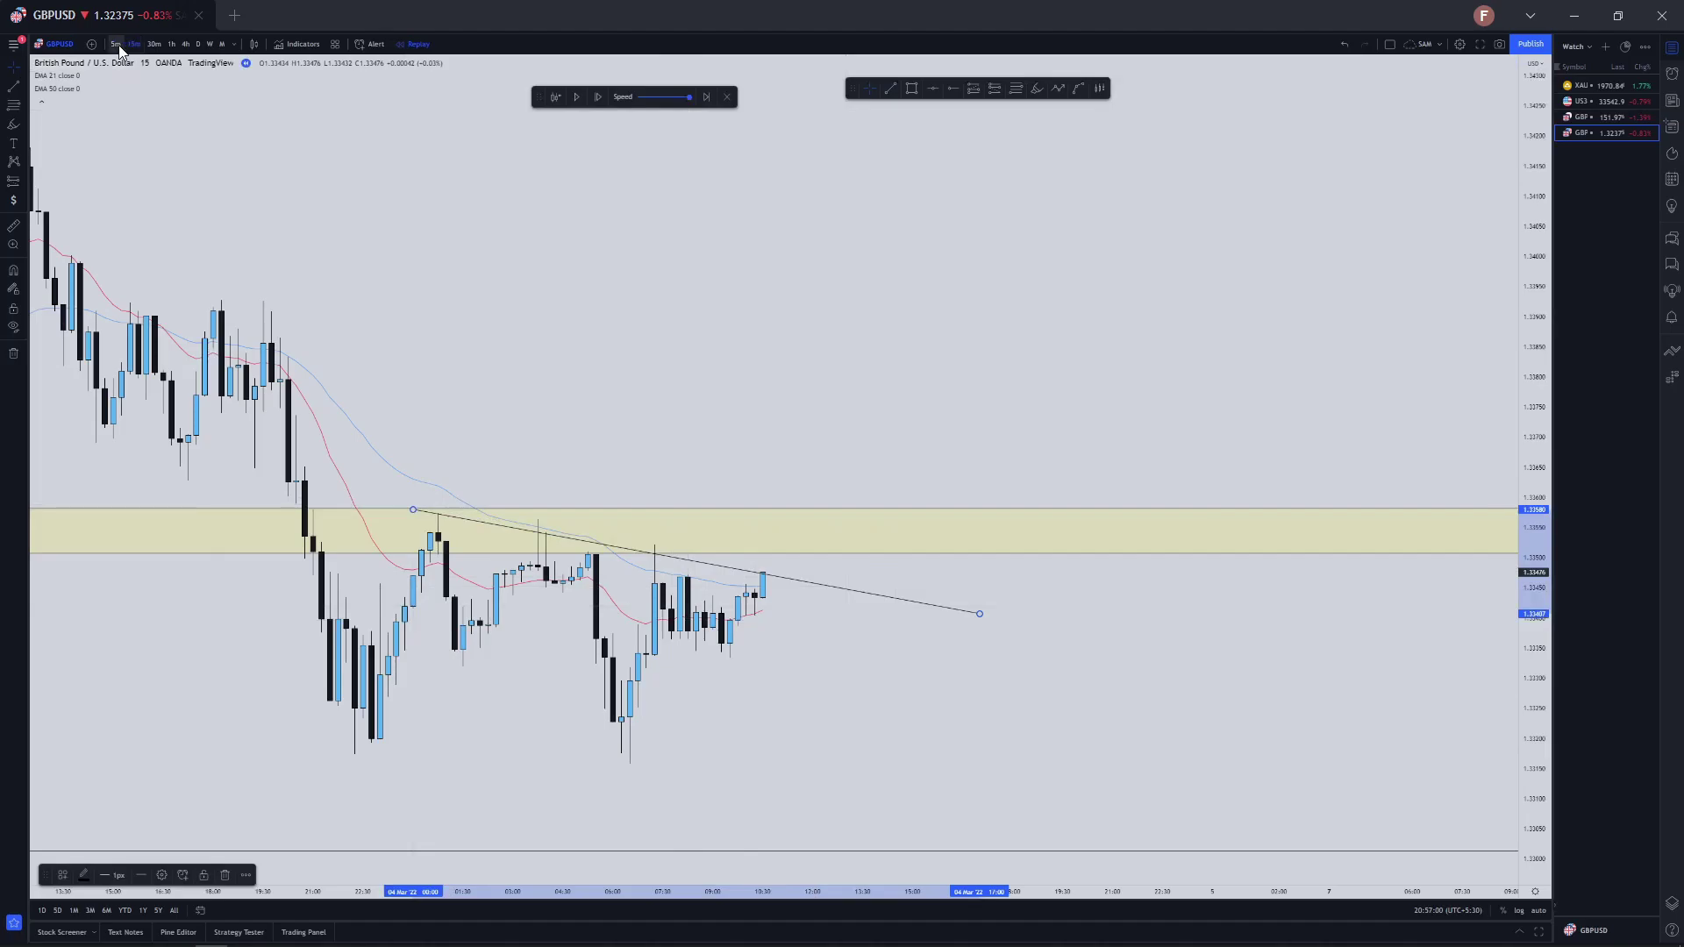
Switch GBPUSD to the 5-minute timeframe and inspect how price climbs from the swing low to the descending trend line
{"action": "scroll", "coordinate": [719, 325], "scroll_direction": "down", "scroll_amount": 4}
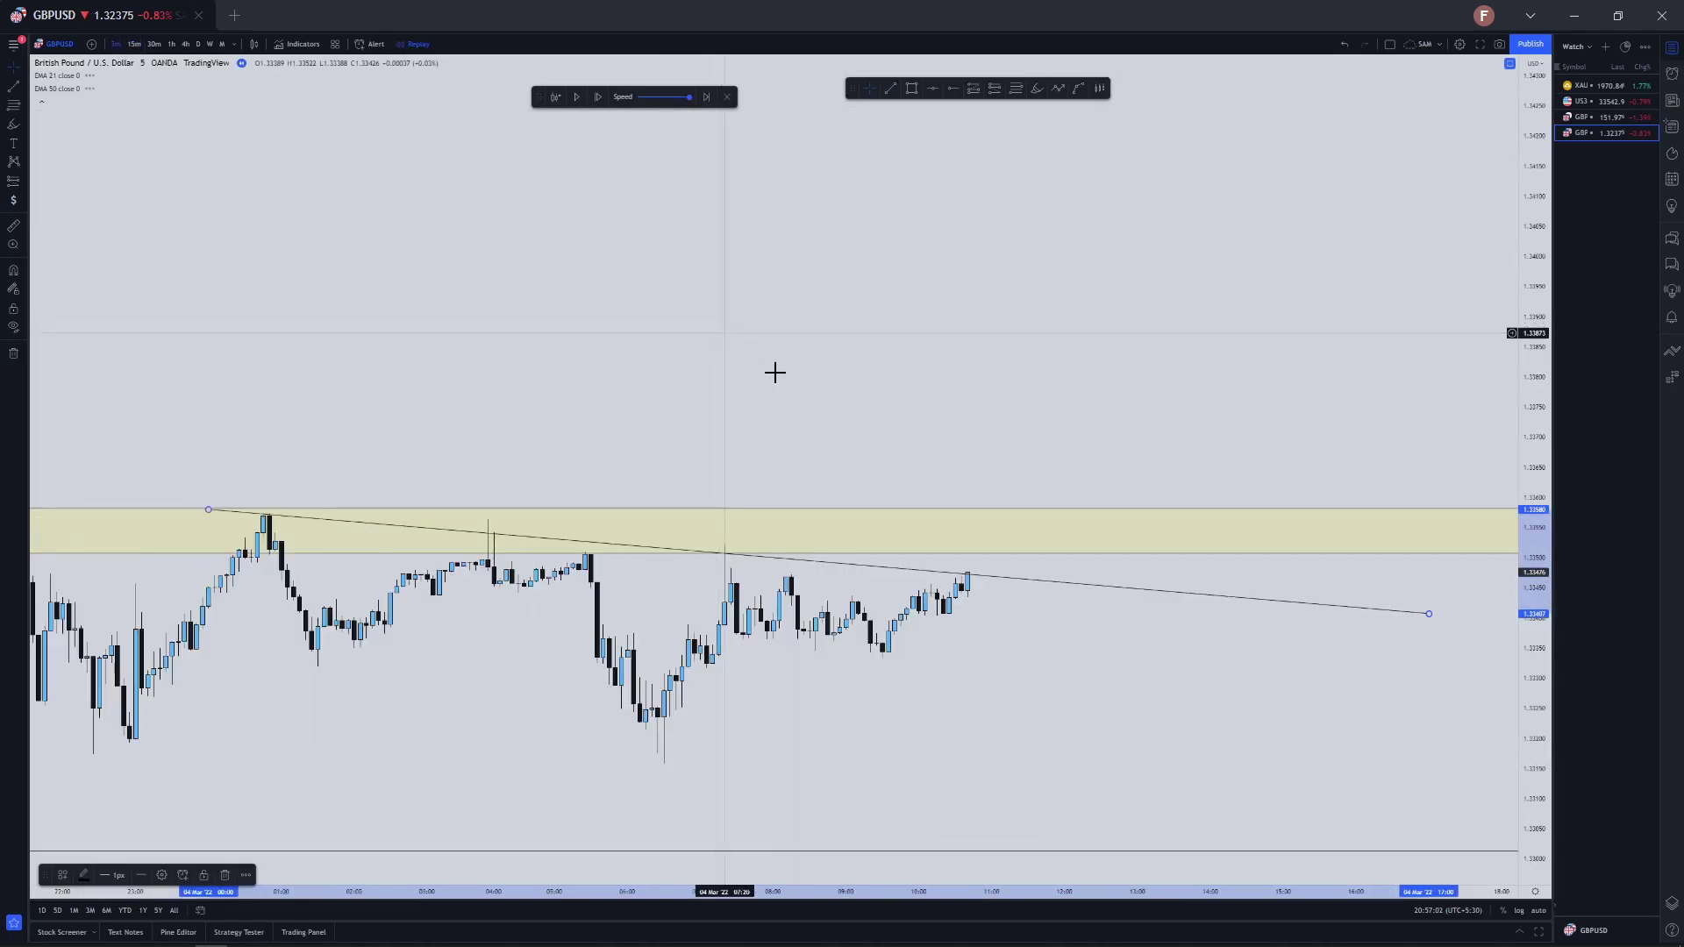
{"action": "scroll", "coordinate": [1401, 642], "scroll_direction": "down", "scroll_amount": 2}
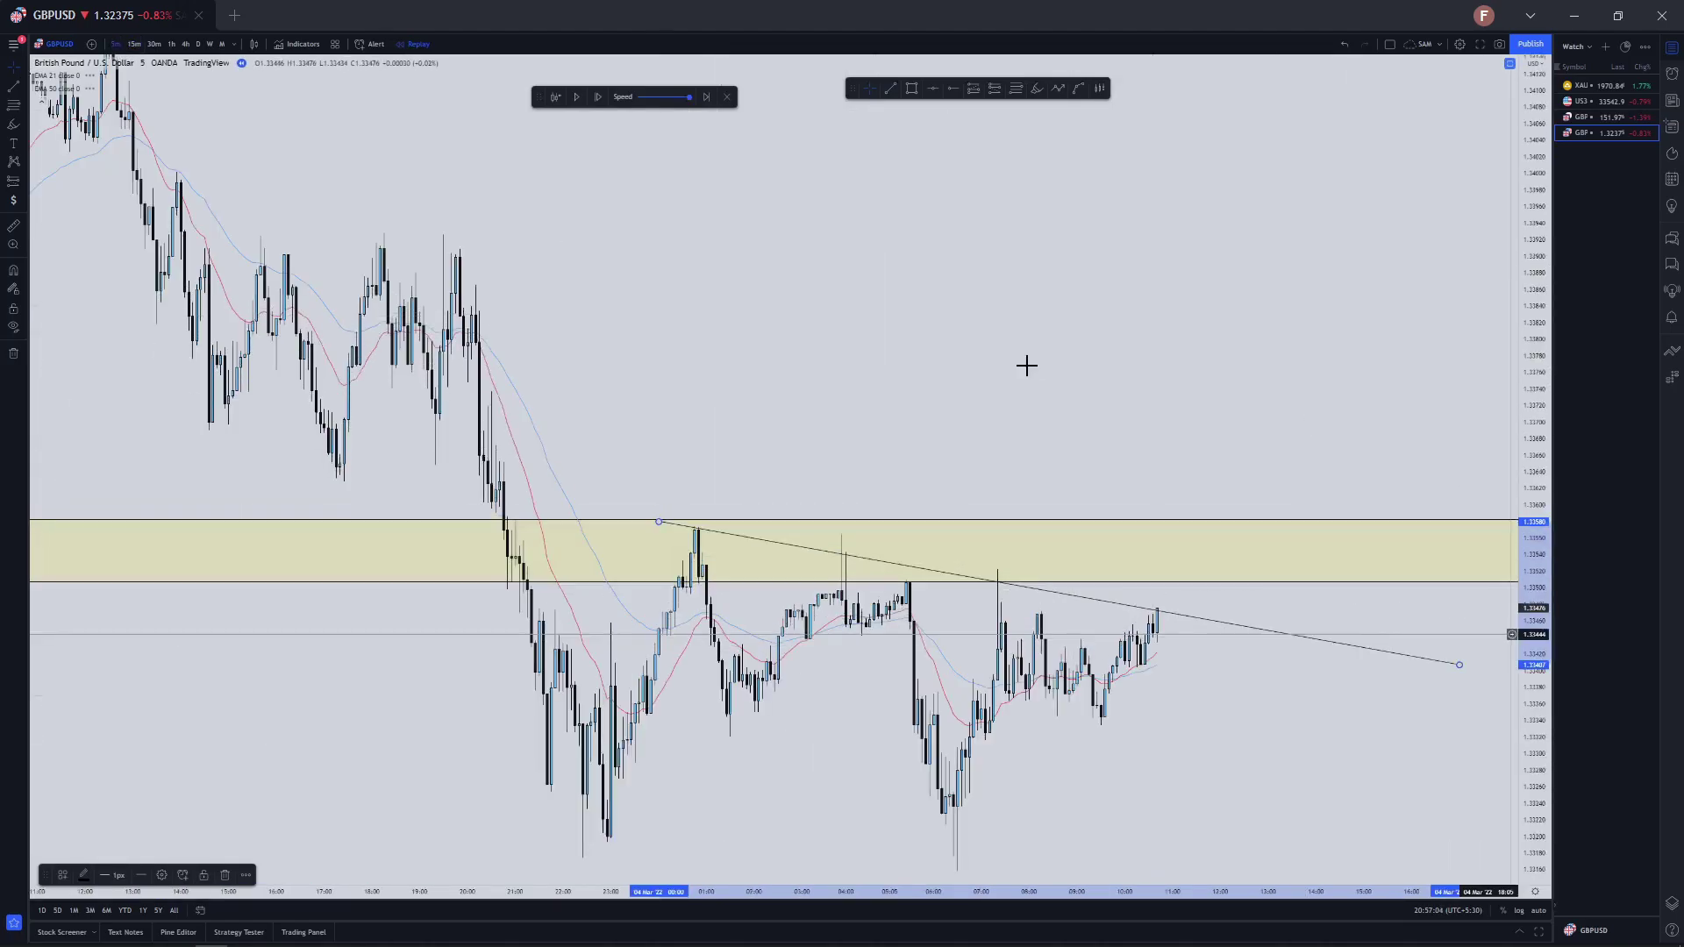
{"action": "scroll", "coordinate": [1026, 365], "scroll_direction": "up", "scroll_amount": 5}
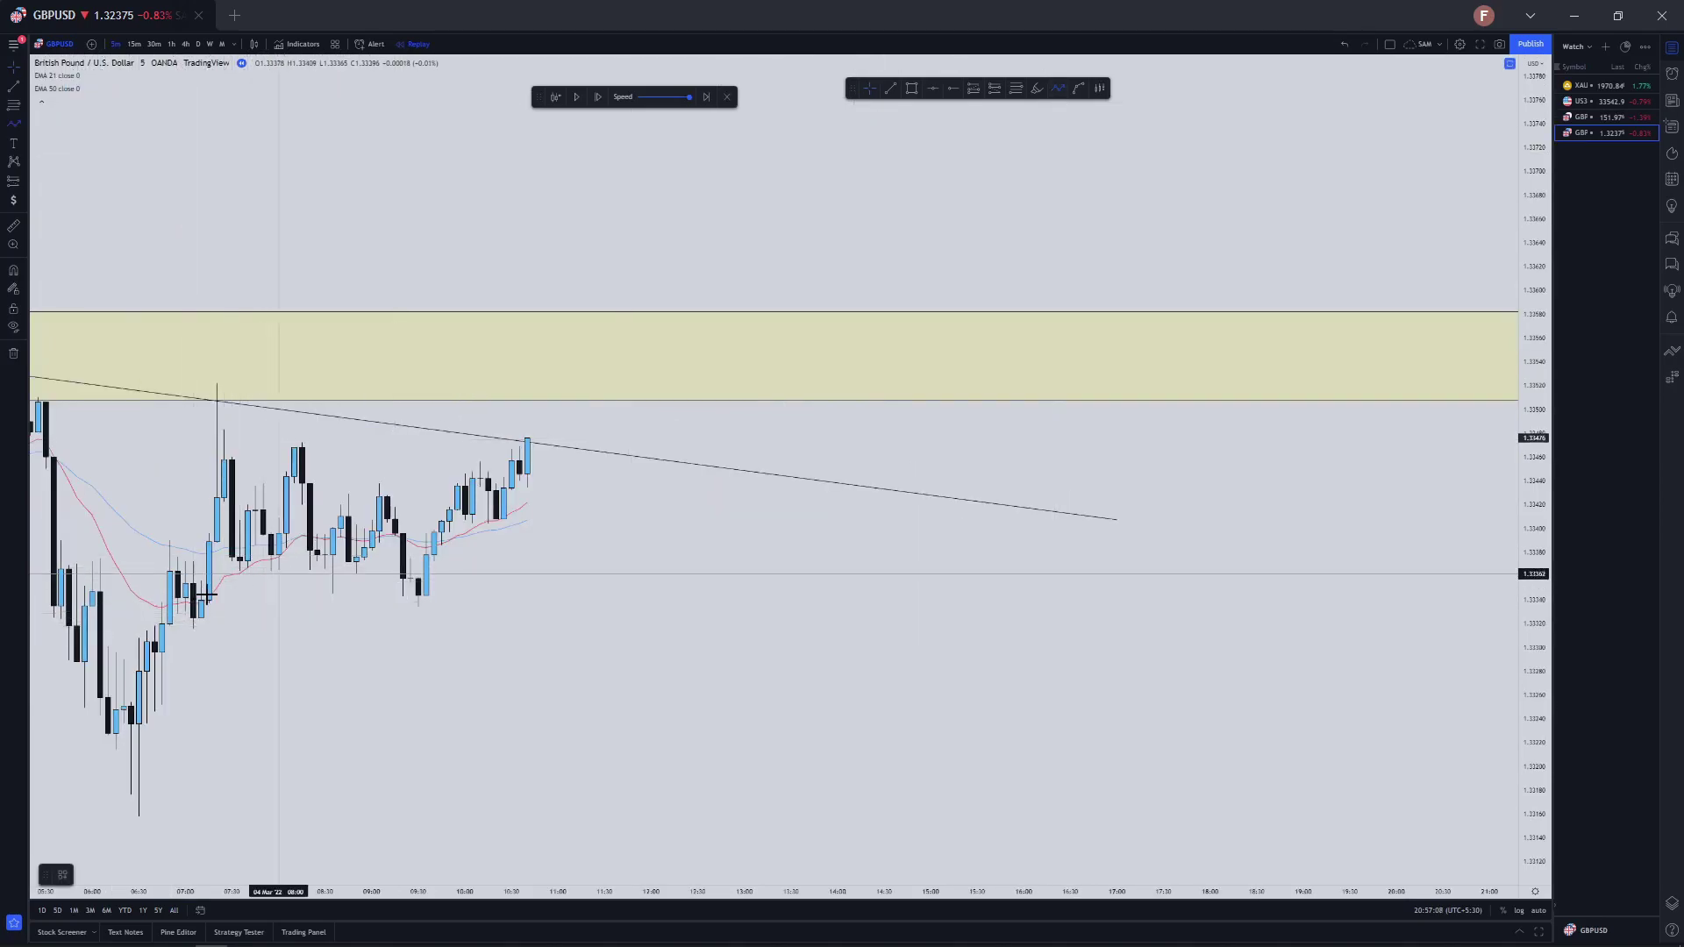
{"action": "scroll", "coordinate": [401, 556], "scroll_direction": "down", "scroll_amount": 3}
{"action": "scroll", "coordinate": [647, 617], "scroll_direction": "up", "scroll_amount": 1}
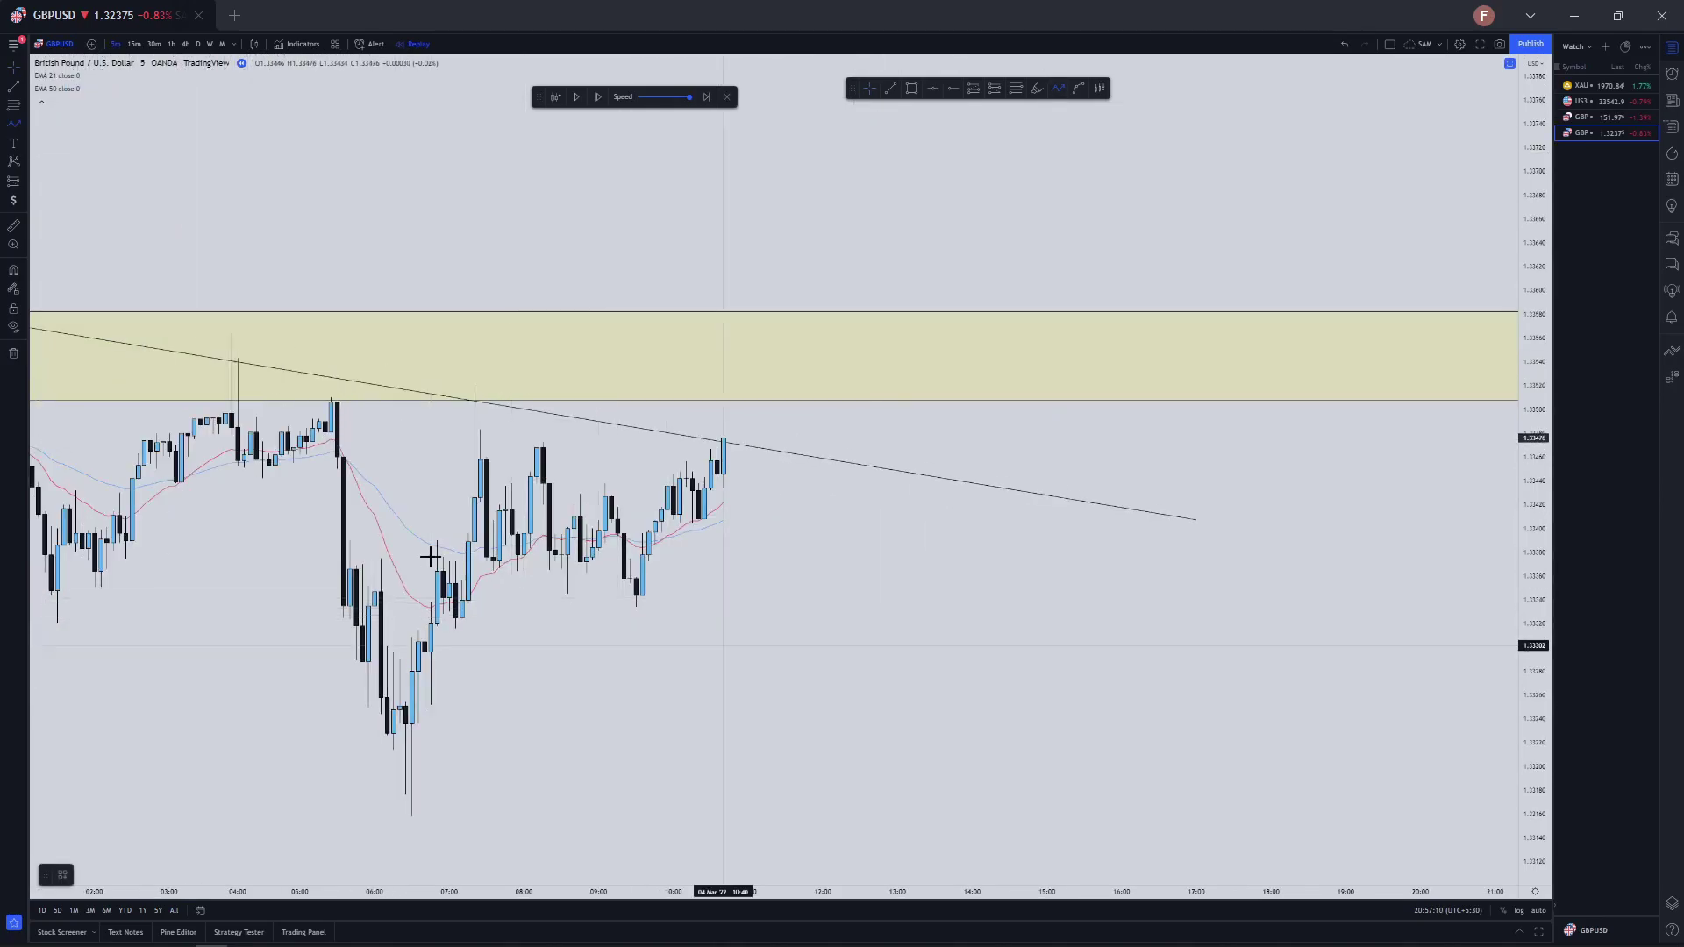
{"action": "left_click", "coordinate": [748, 645]}
{"action": "key", "text": "Escape"}
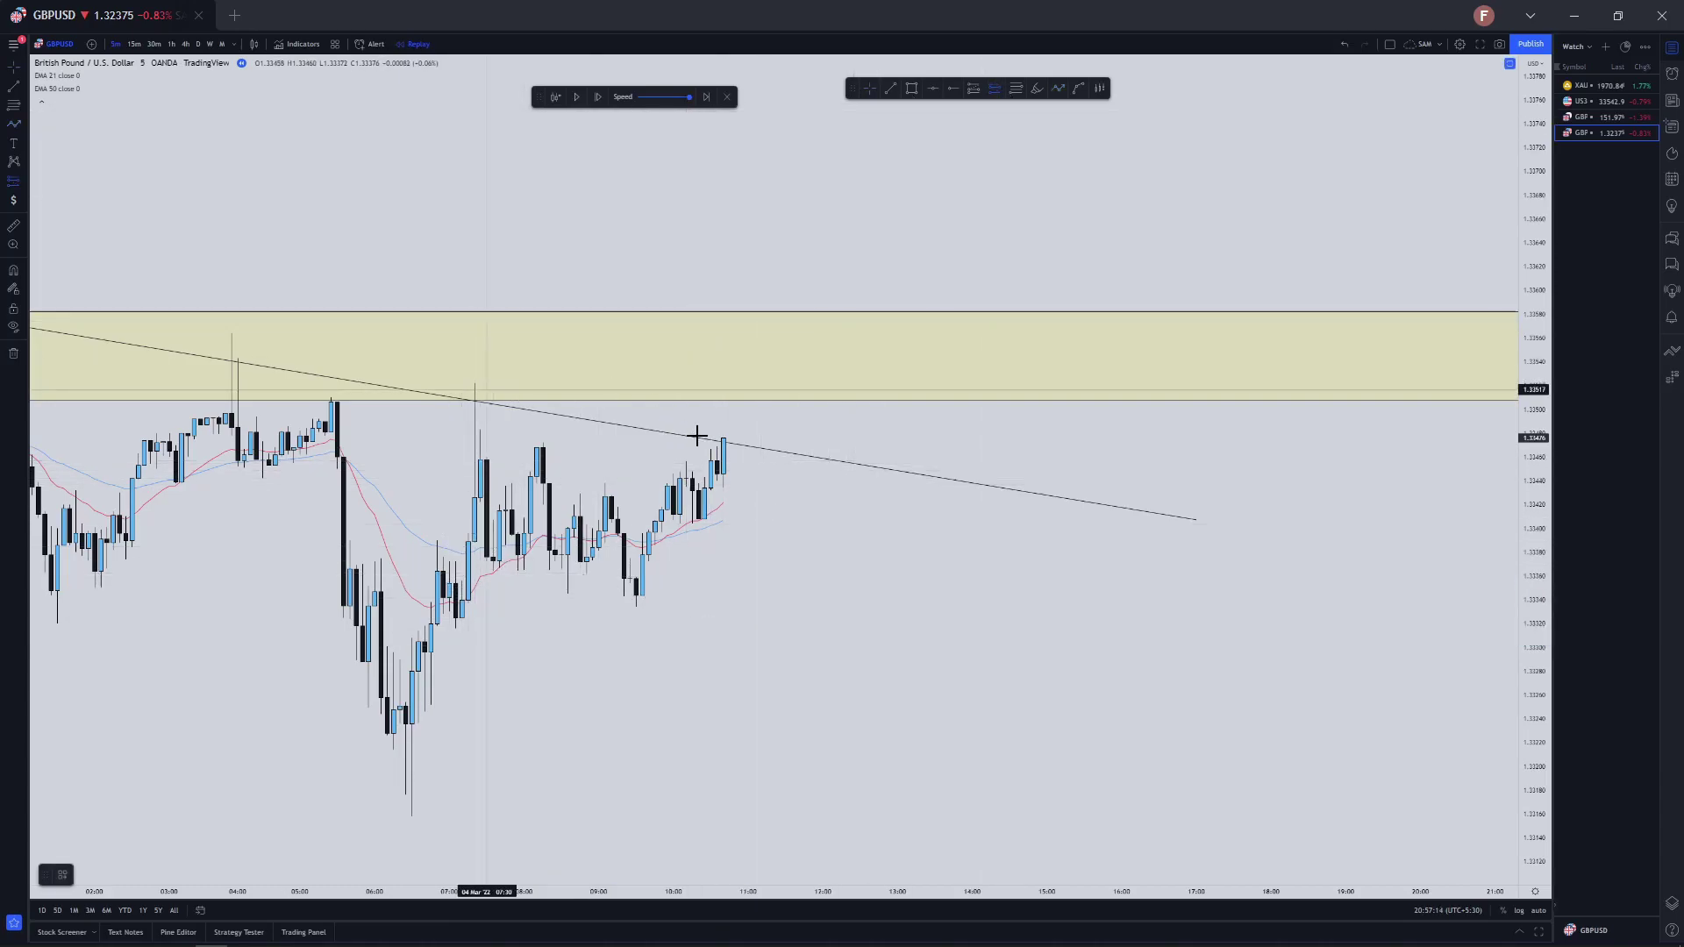
Place a short position at the trend line touch with entry about 1.3348, stop about 1.3359 and target about 1.3304
{"action": "left_click", "coordinate": [729, 437]}
{"action": "left_click_drag", "start_coordinate": [729, 340], "coordinate": [731, 311]}
{"action": "scroll", "coordinate": [1072, 523], "scroll_direction": "down", "scroll_amount": 5}
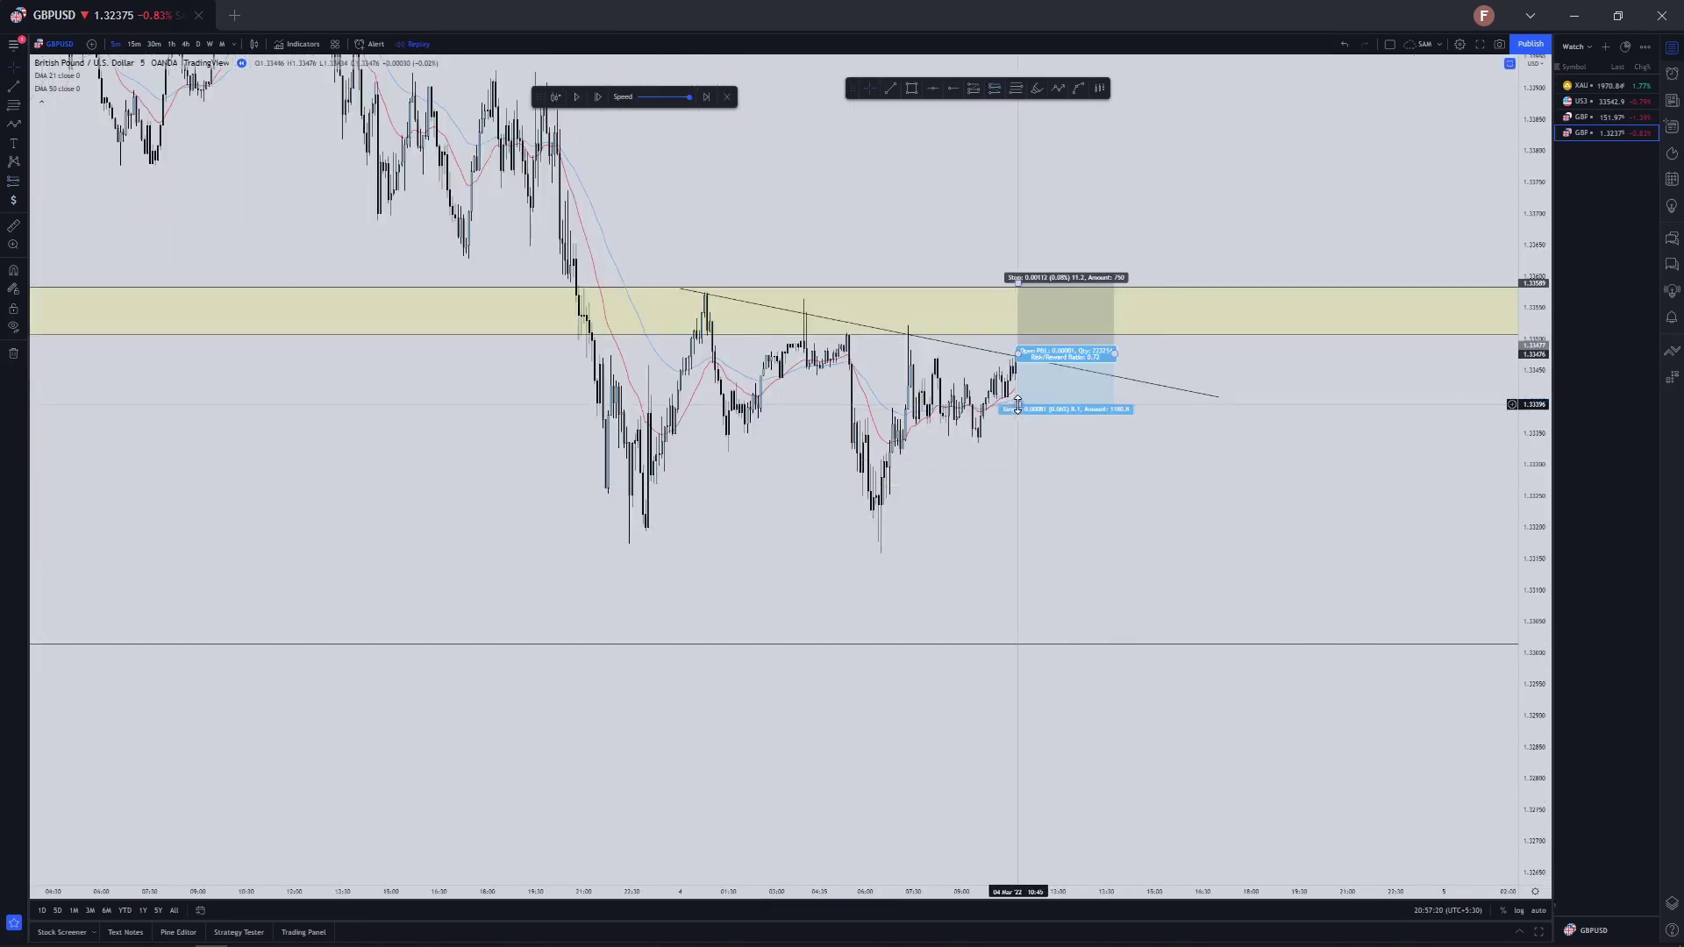
{"action": "left_click_drag", "start_coordinate": [1018, 532], "coordinate": [1009, 628]}
{"action": "scroll", "coordinate": [672, 228], "scroll_direction": "up", "scroll_amount": 1}
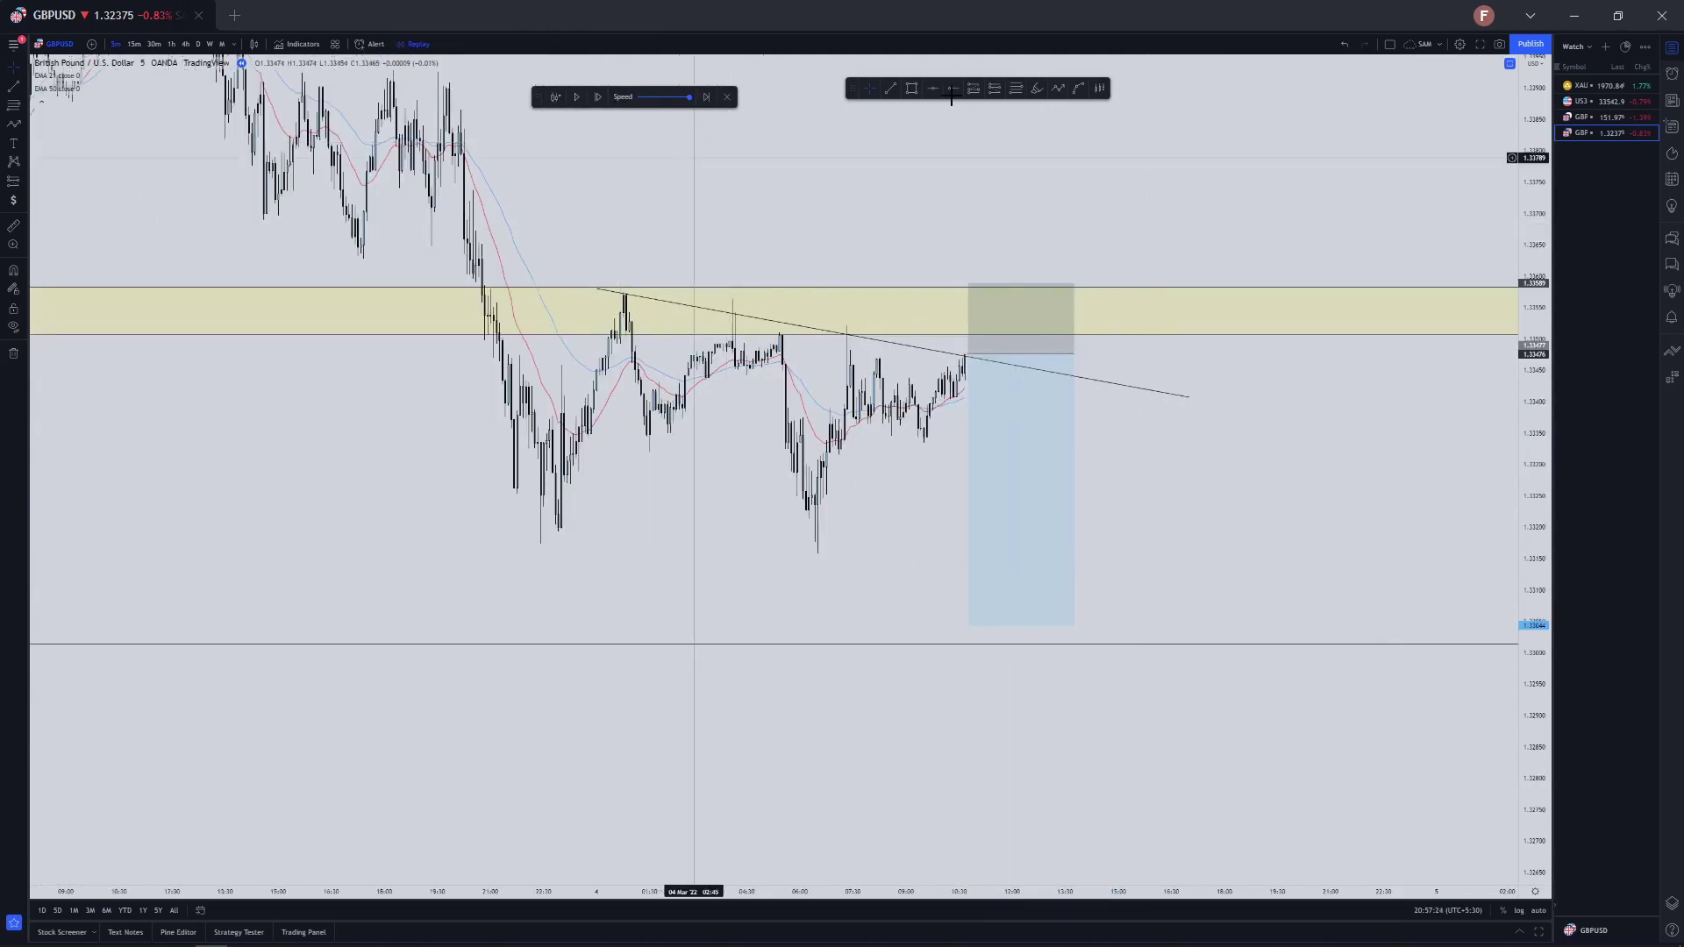
Draw a rising trend line beneath the two swing lows, starting at about 1.3320, and delete it
{"action": "left_click", "coordinate": [523, 527]}
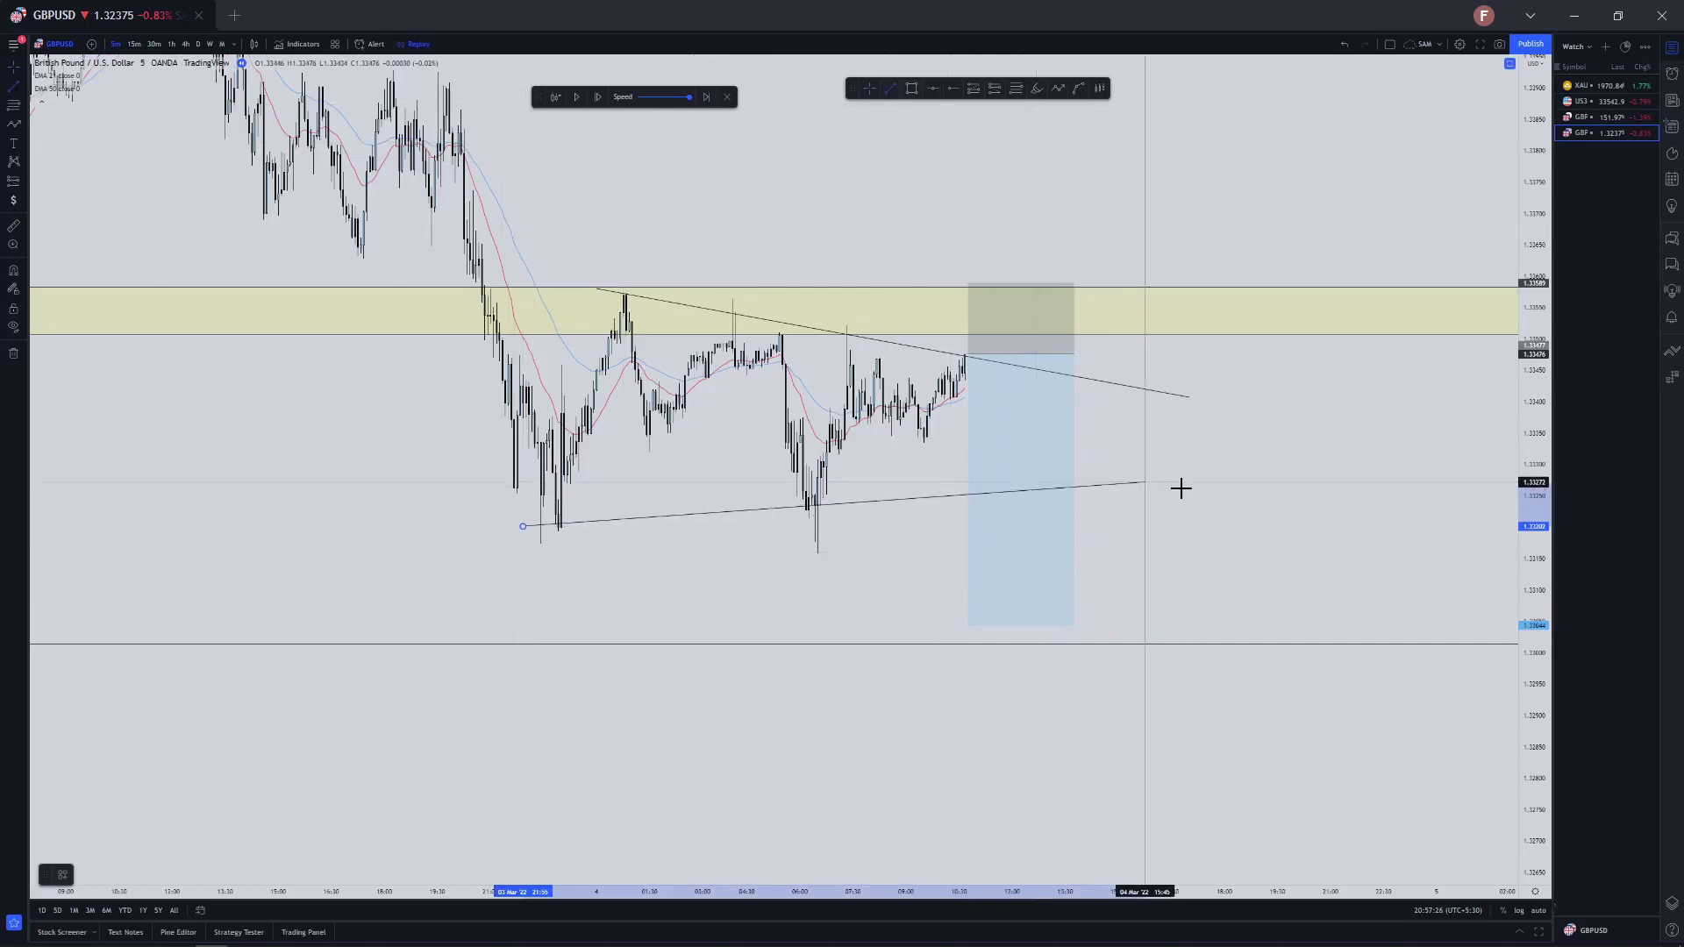
{"action": "left_click", "coordinate": [1233, 502]}
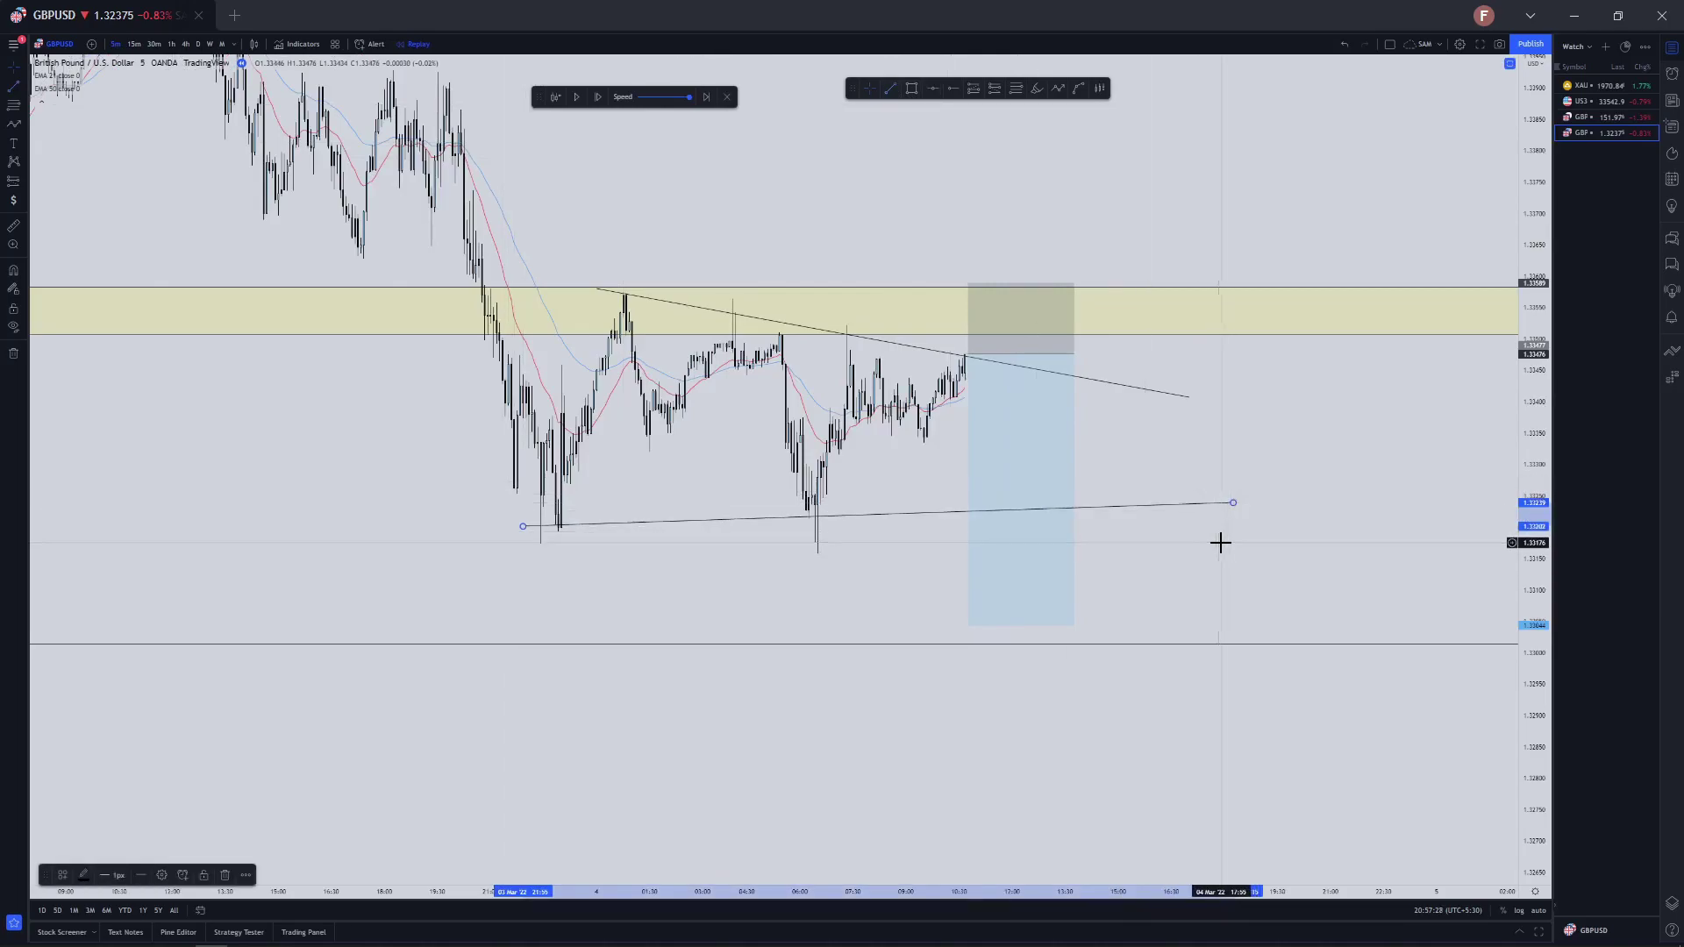
{"action": "key", "text": "Delete"}
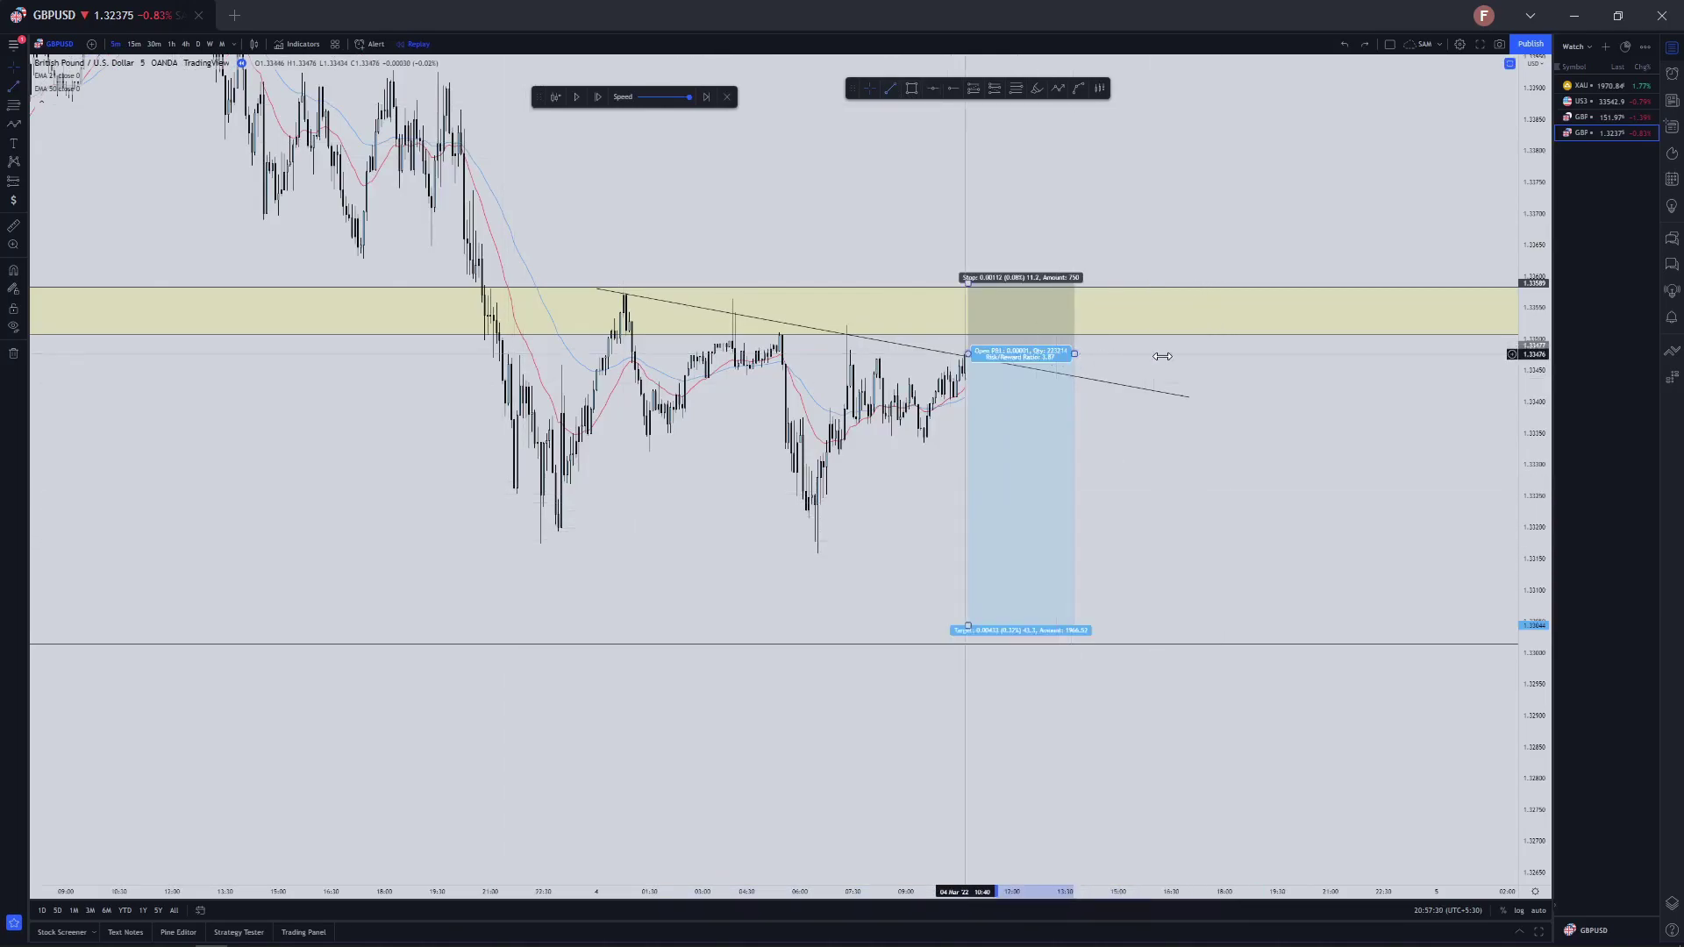
Extend the short position's duration and play the replay past the target, pausing shortly after 15:00 on 4 March
{"action": "left_click", "coordinate": [575, 98]}
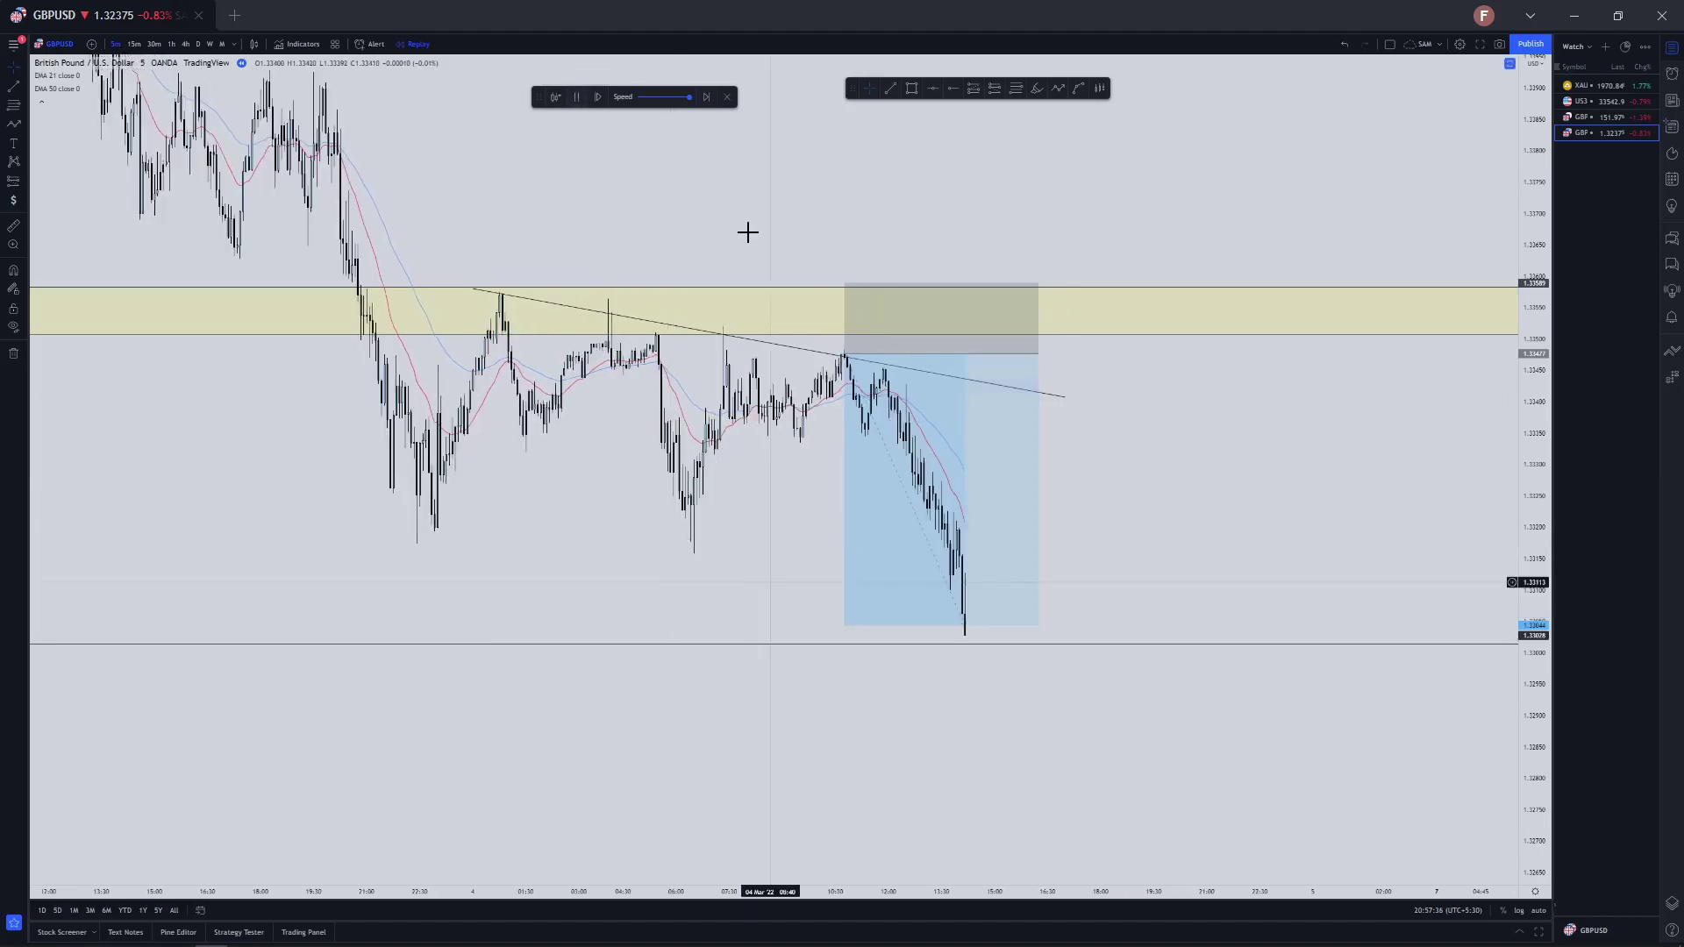
{"action": "left_click", "coordinate": [575, 97]}
{"action": "left_click_drag", "start_coordinate": [1236, 446], "coordinate": [1405, 529]}
{"action": "left_click_drag", "start_coordinate": [1534, 702], "coordinate": [1534, 595]}
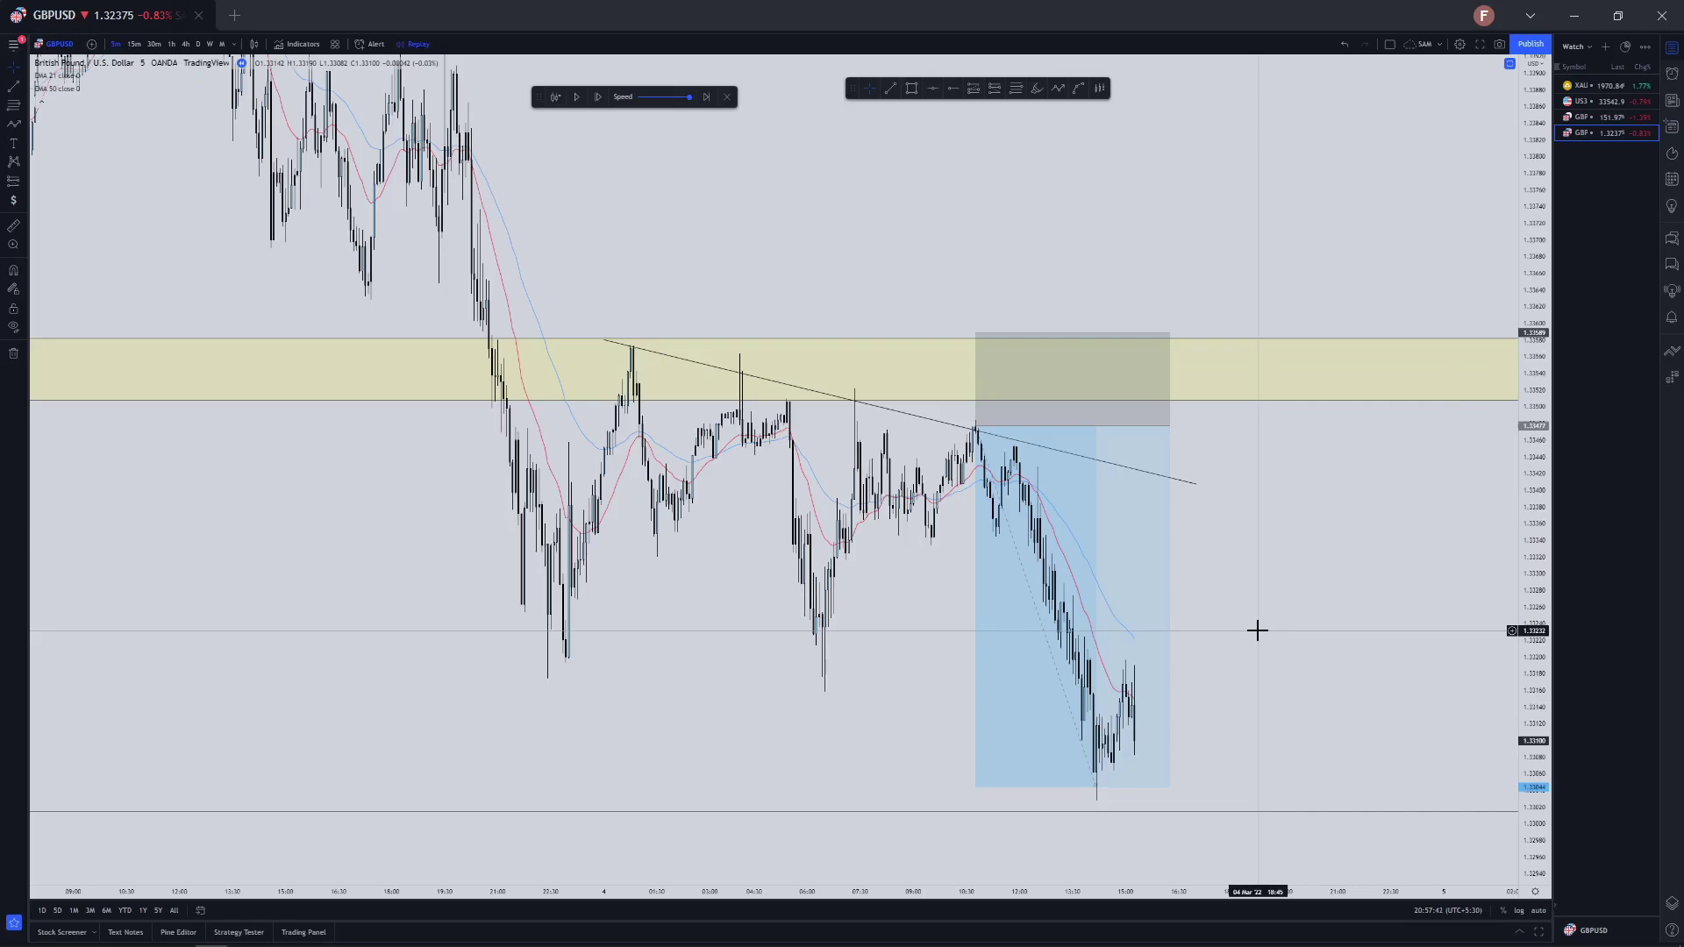
Remove all drawings from the GBPUSD chart, including the short position, trend line, horizontal line and yellow zone
{"action": "scroll", "coordinate": [1141, 597], "scroll_direction": "up", "scroll_amount": 2}
{"action": "scroll", "coordinate": [1009, 167], "scroll_direction": "left", "scroll_amount": 5}
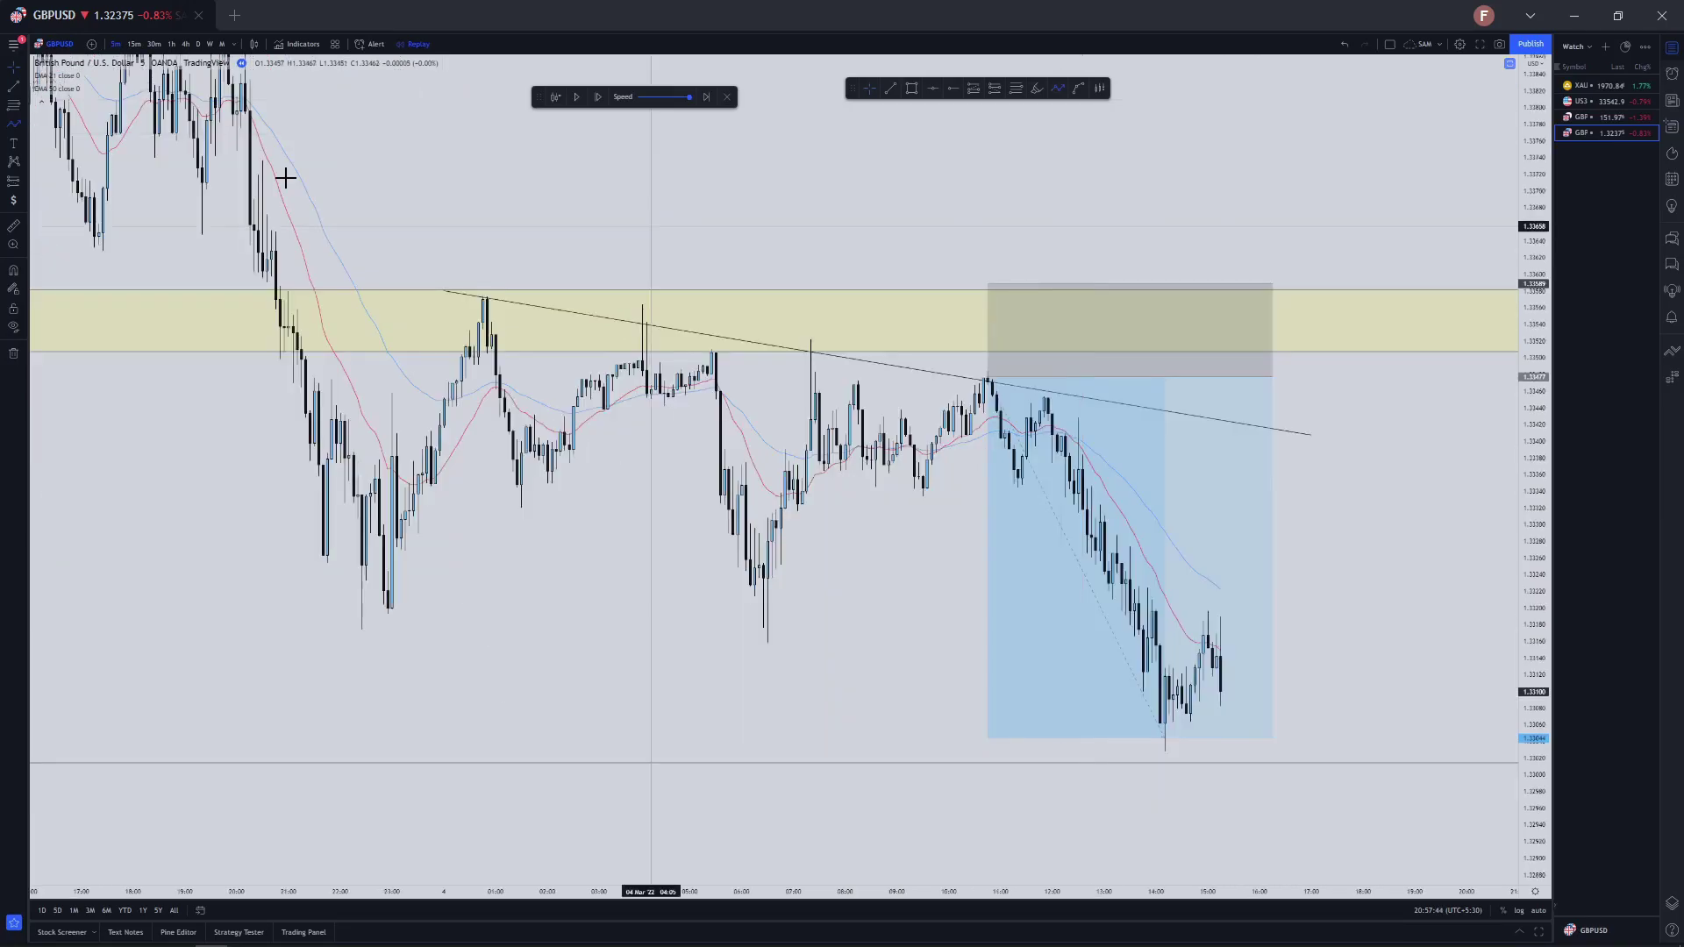
{"action": "scroll", "coordinate": [1511, 464], "scroll_direction": "down", "scroll_amount": 3}
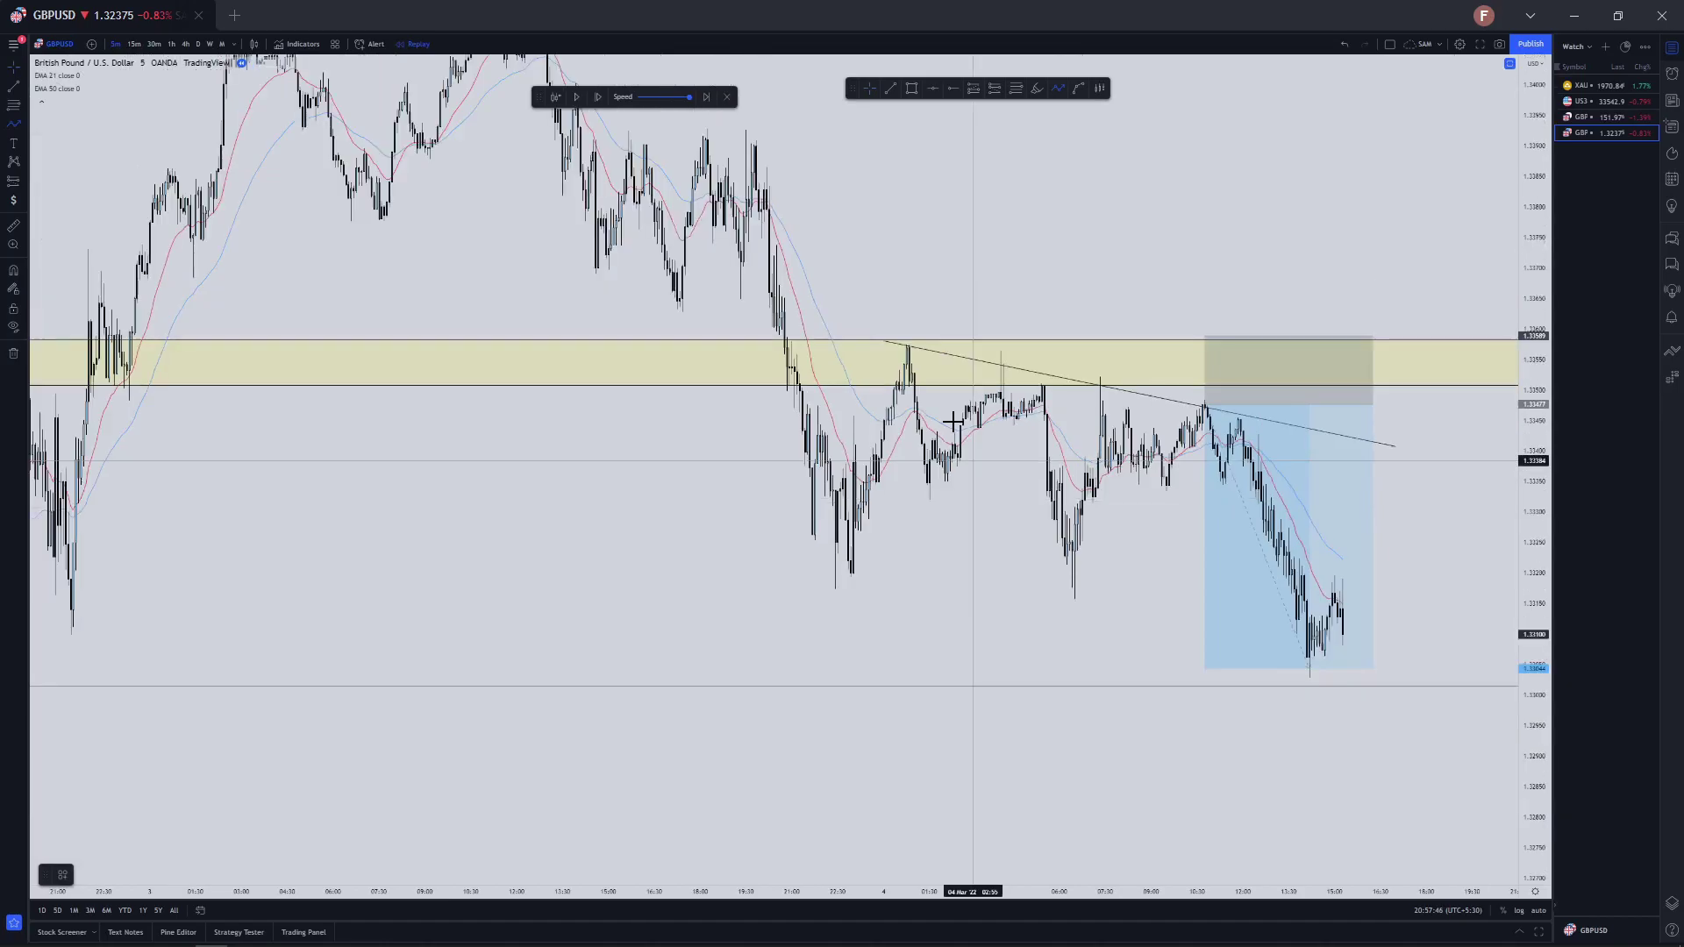
{"action": "scroll", "coordinate": [953, 422], "scroll_direction": "up", "scroll_amount": 2}
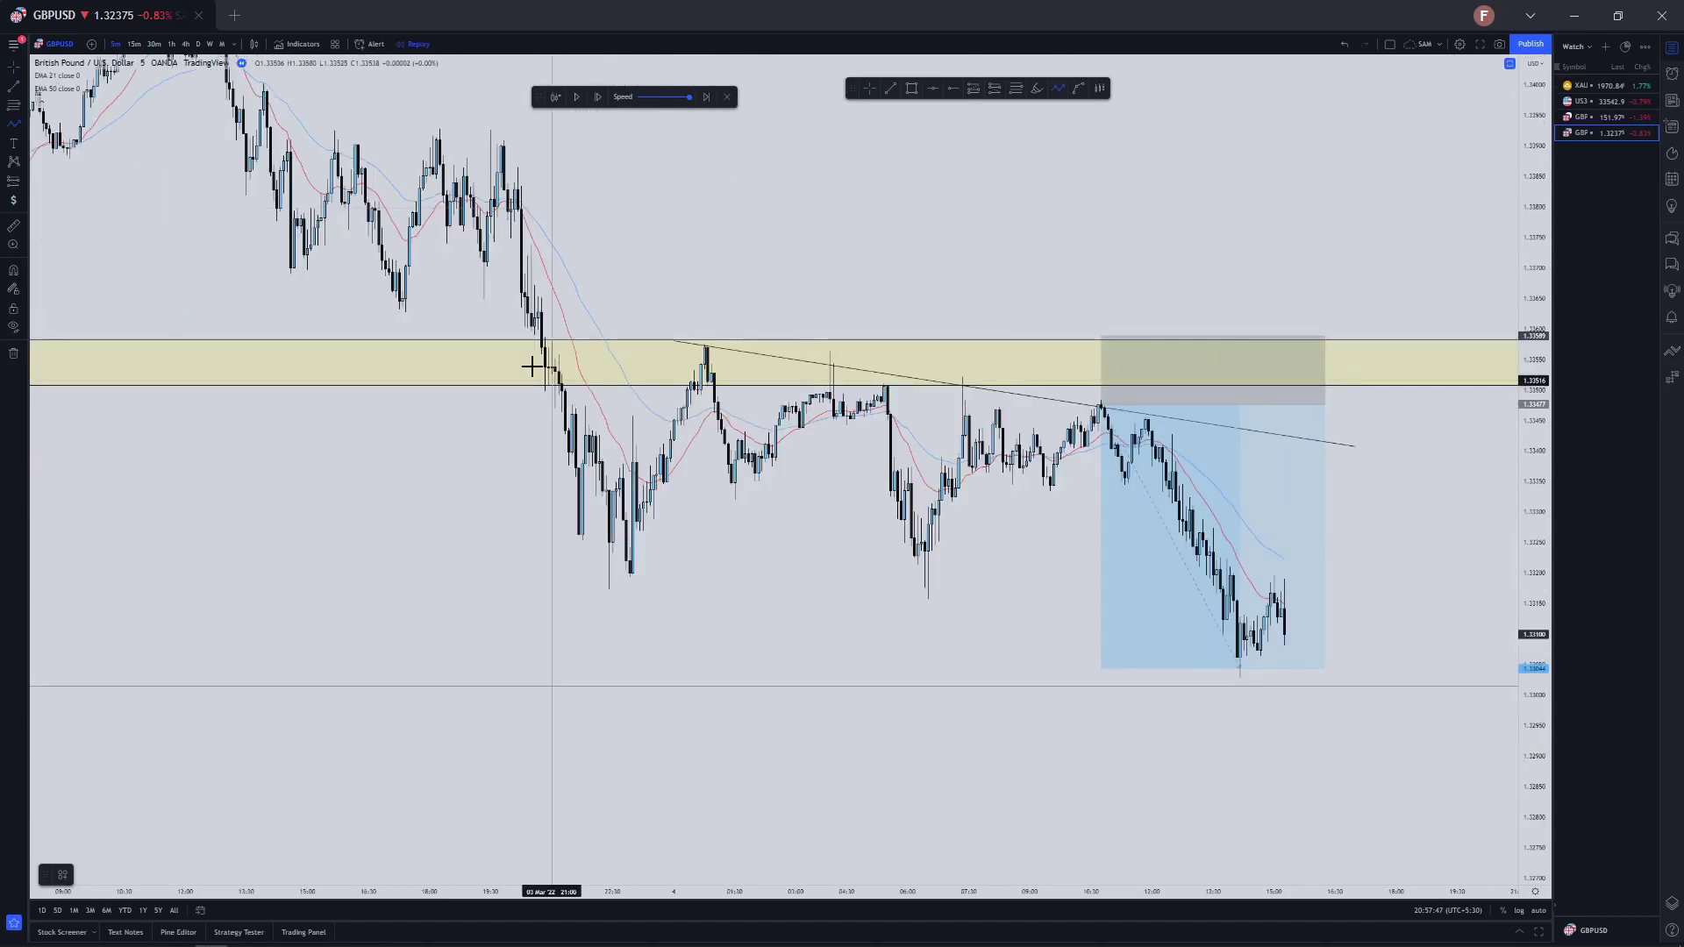
{"action": "left_click", "coordinate": [810, 158]}
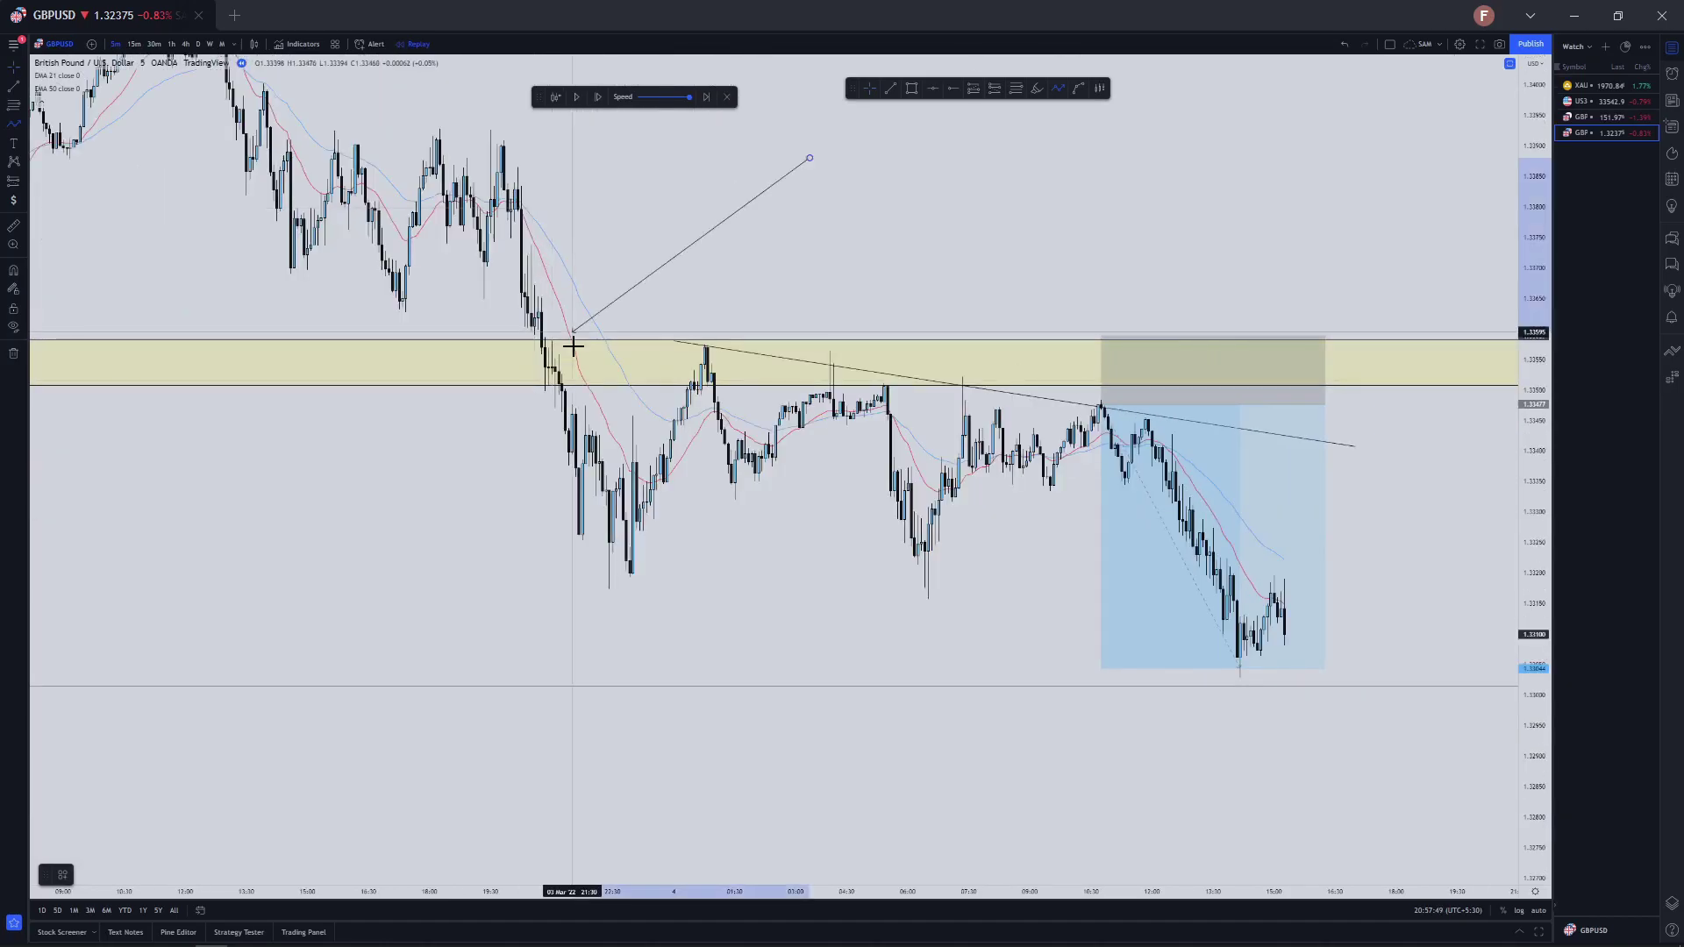
{"action": "right_click", "coordinate": [681, 209]}
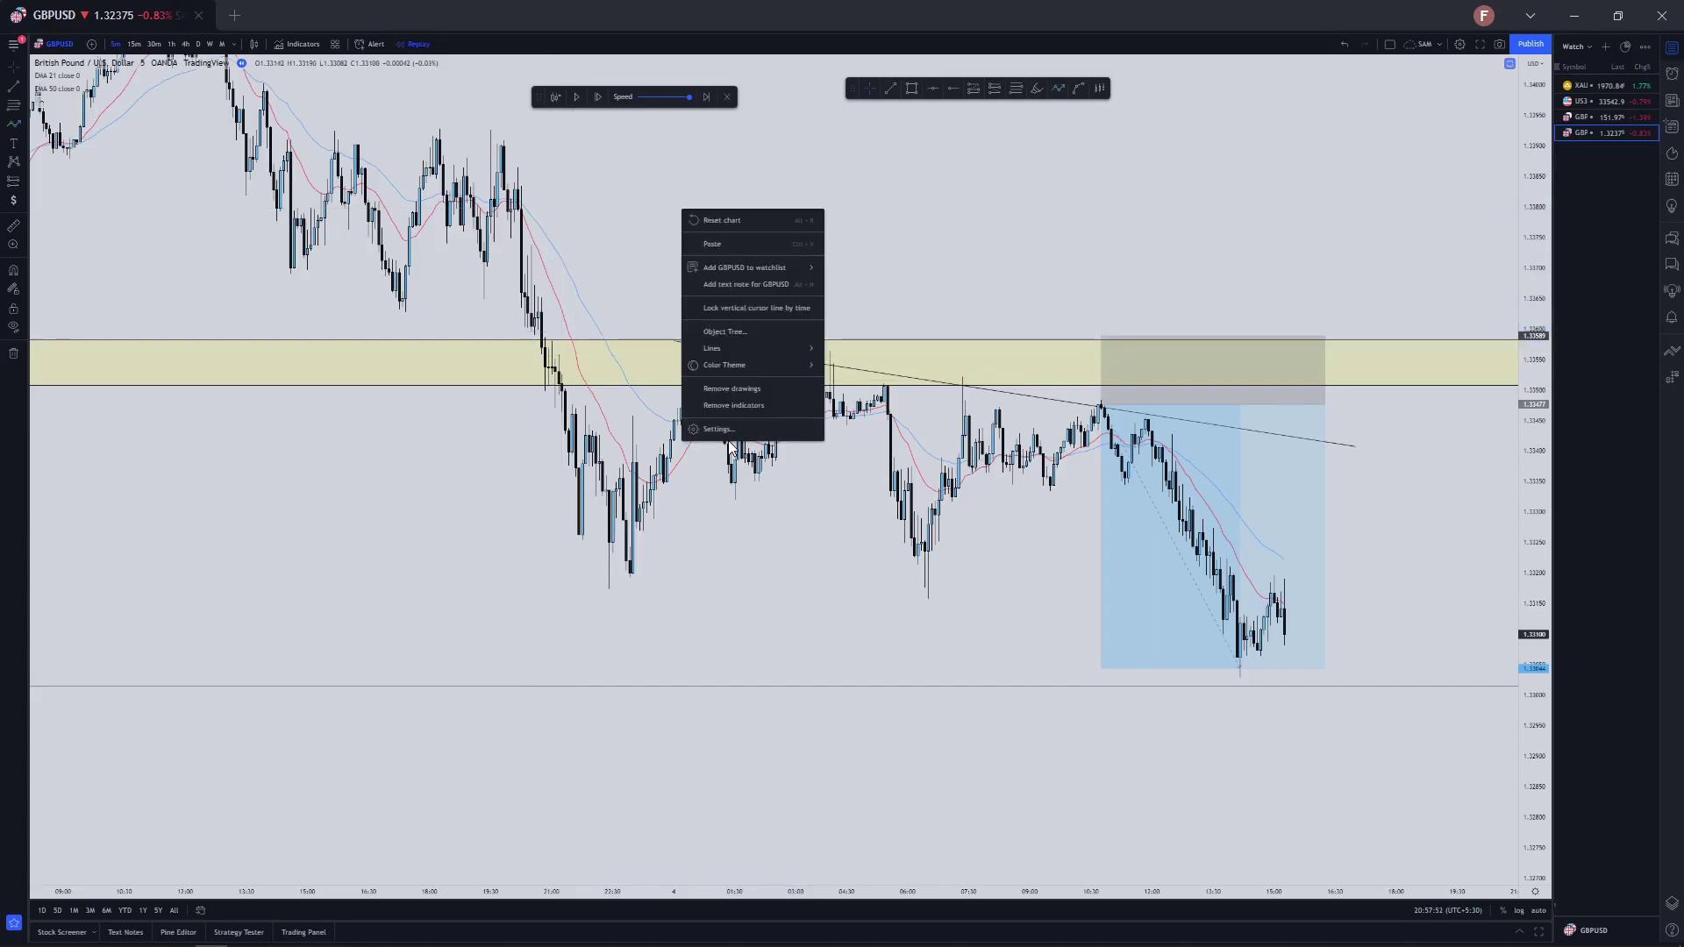
{"action": "left_click", "coordinate": [732, 389]}
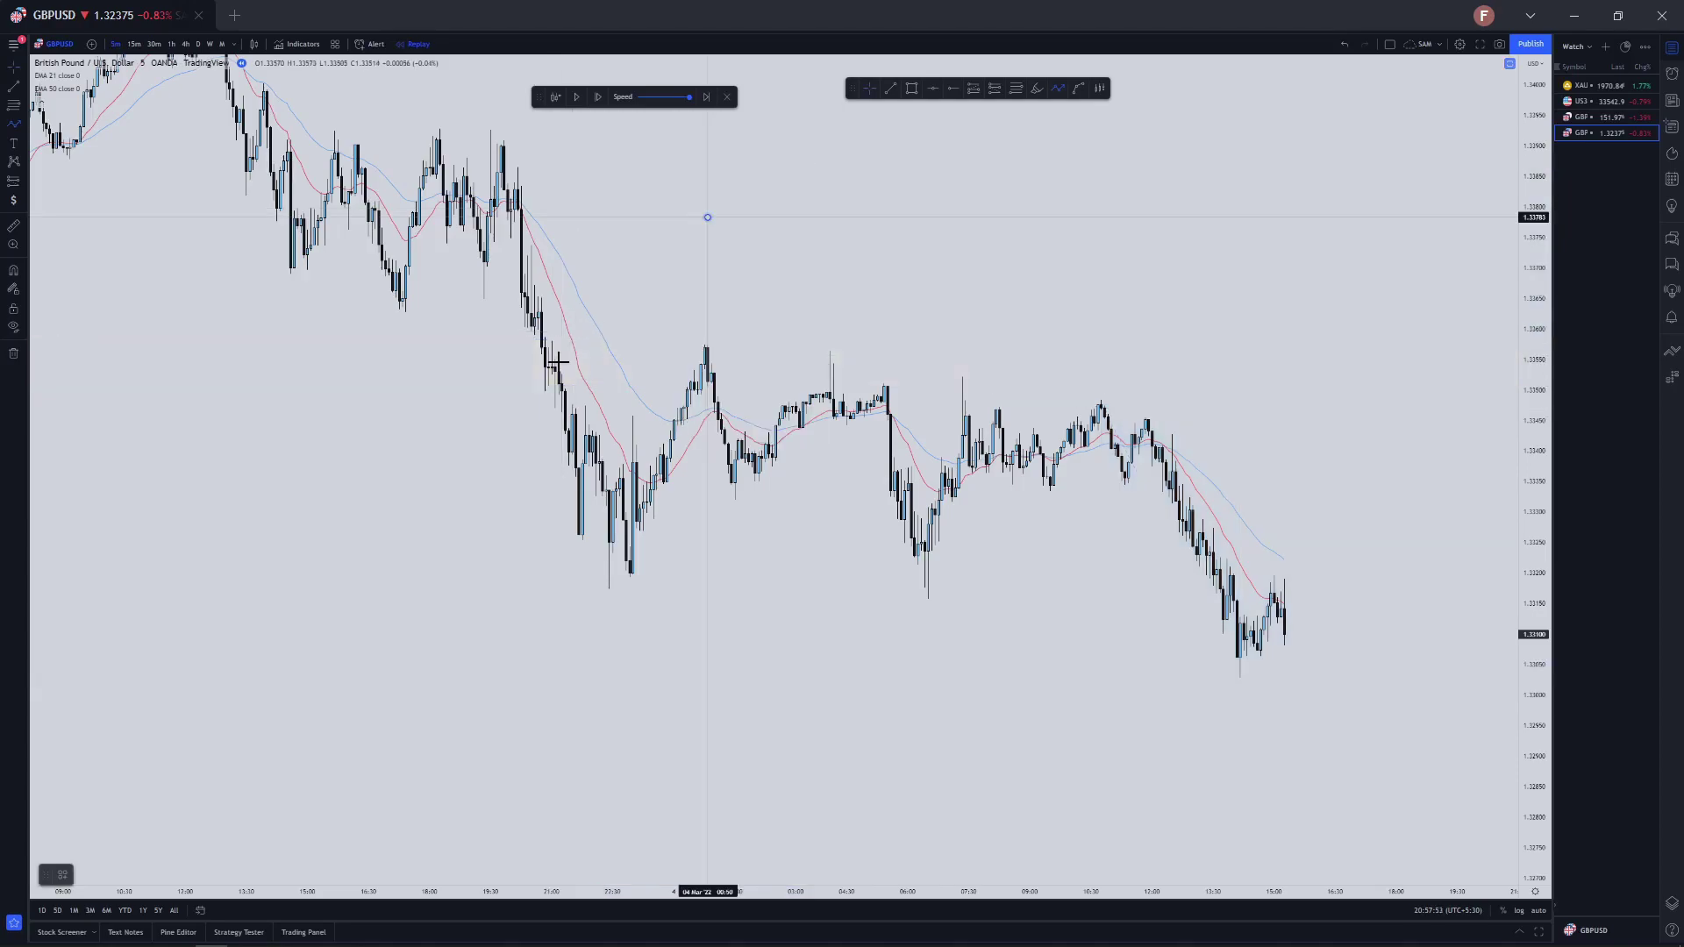
Sketch a path in the empty area above the candles with two matching peaks near 1.3398 and a final drop to about 1.3347
{"action": "left_click_drag", "start_coordinate": [707, 217], "coordinate": [750, 354]}
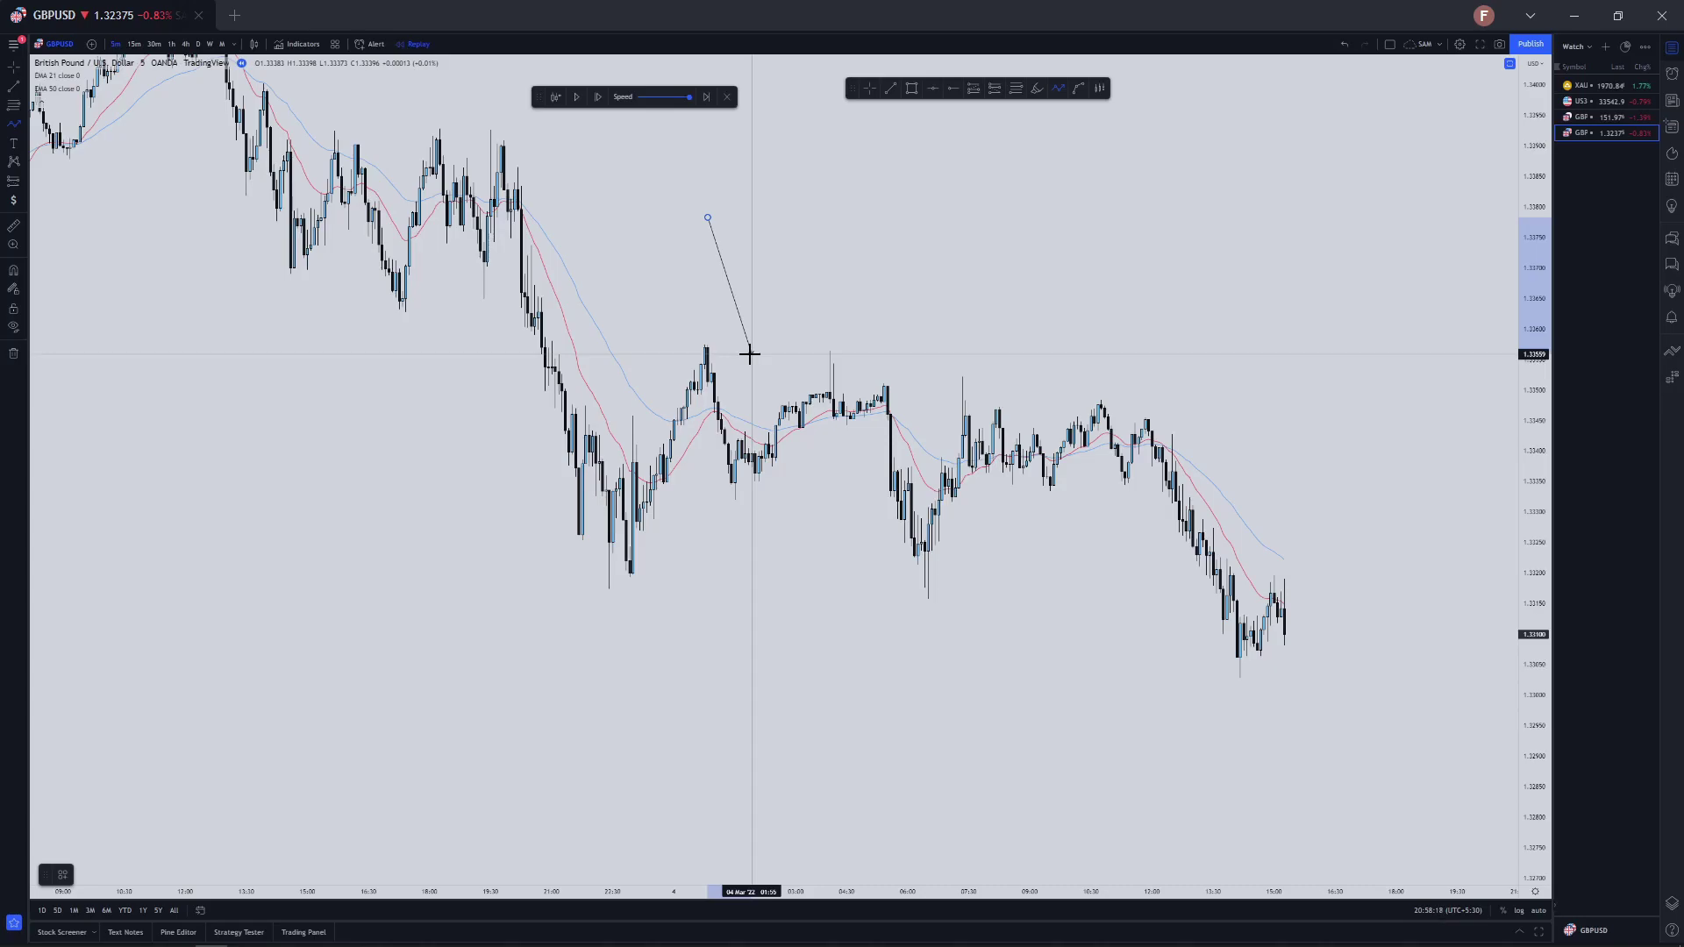
{"action": "key", "text": "Escape"}
{"action": "scroll", "coordinate": [1091, 158], "scroll_direction": "up", "scroll_amount": 7}
{"action": "left_click_drag", "start_coordinate": [1091, 158], "coordinate": [833, 279]}
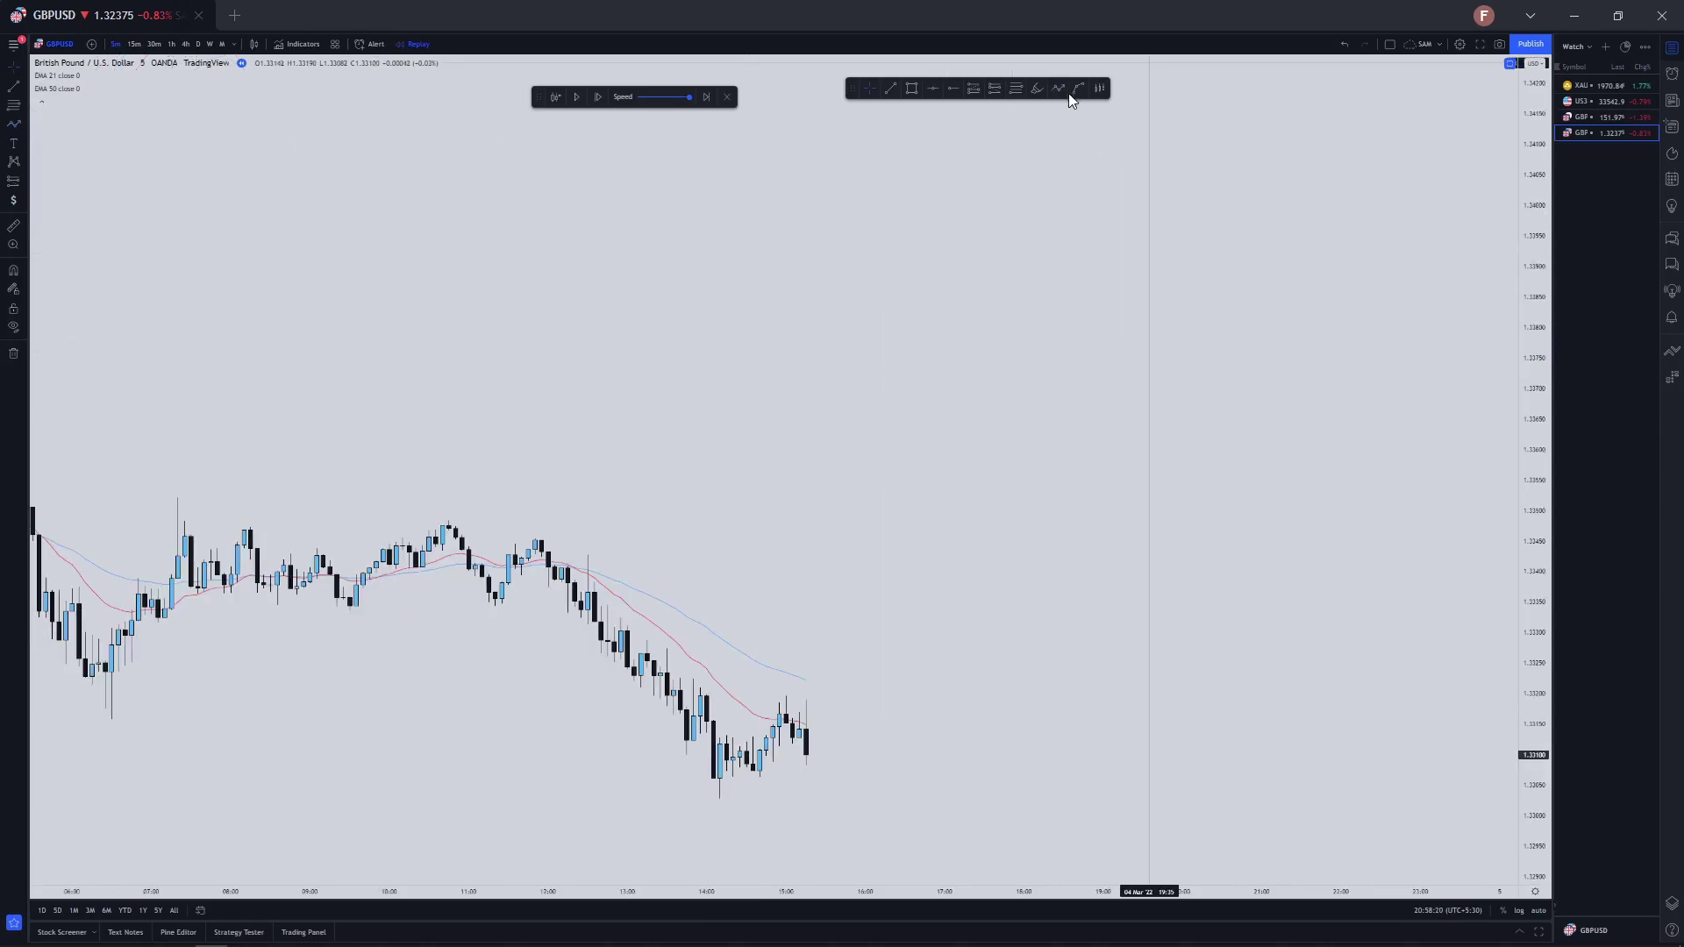
{"action": "left_click", "coordinate": [1059, 90]}
{"action": "left_click", "coordinate": [687, 406]}
{"action": "left_click", "coordinate": [792, 250]}
{"action": "left_click", "coordinate": [807, 283]}
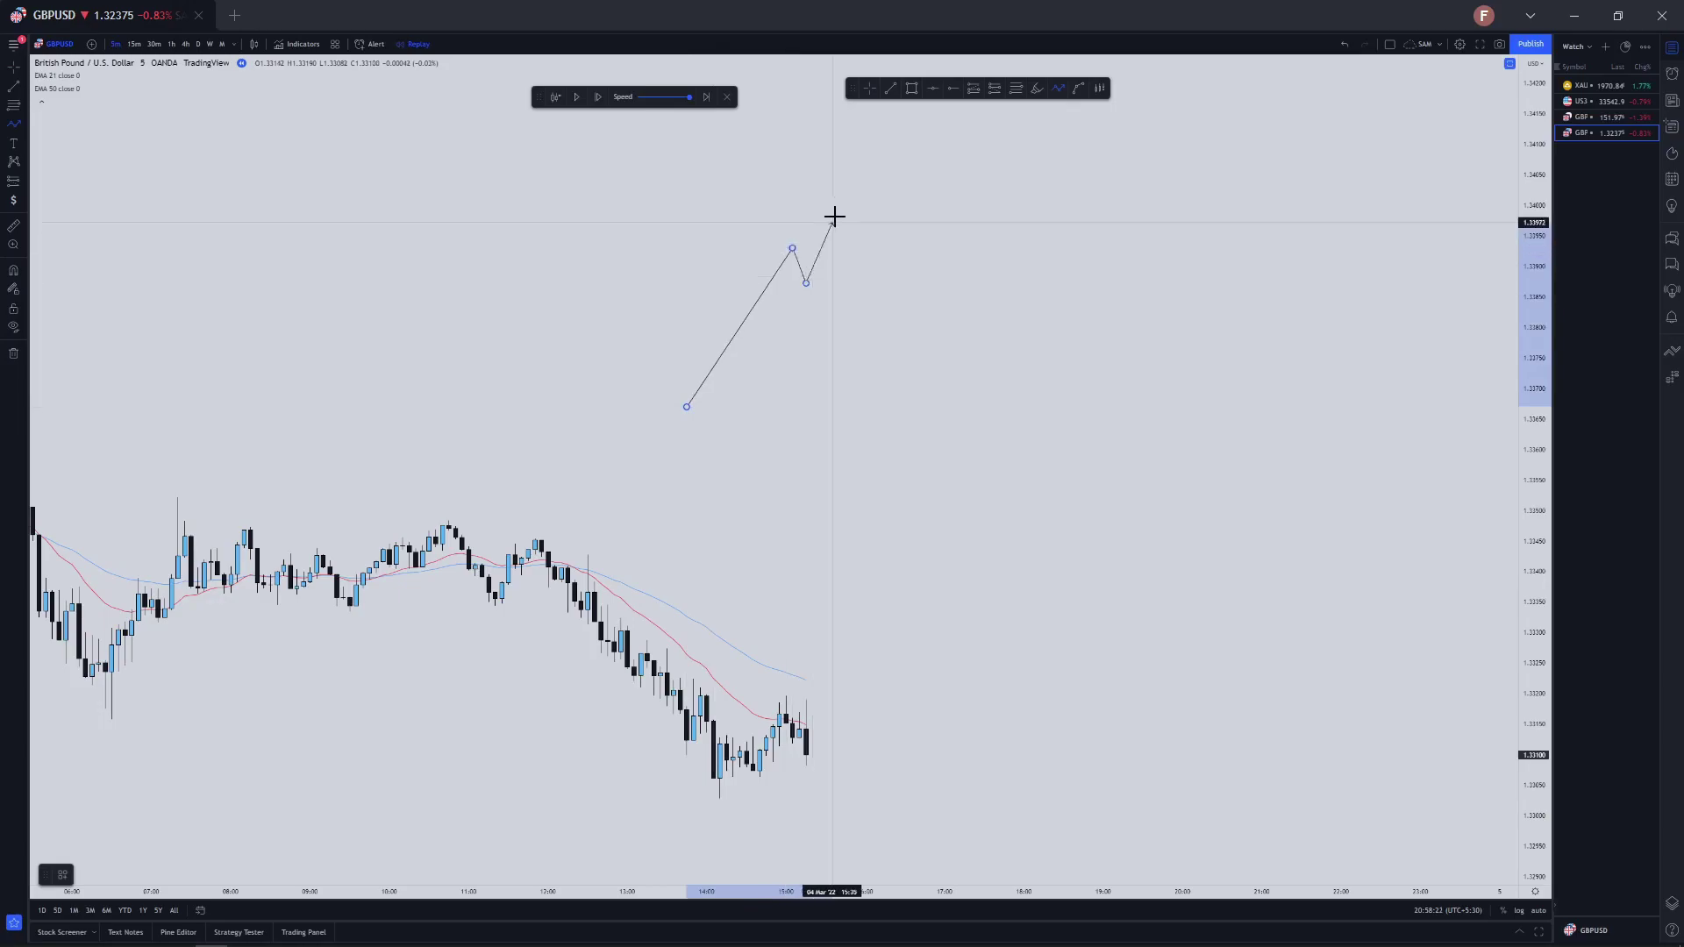
{"action": "left_click", "coordinate": [832, 215]}
{"action": "left_click", "coordinate": [872, 373]}
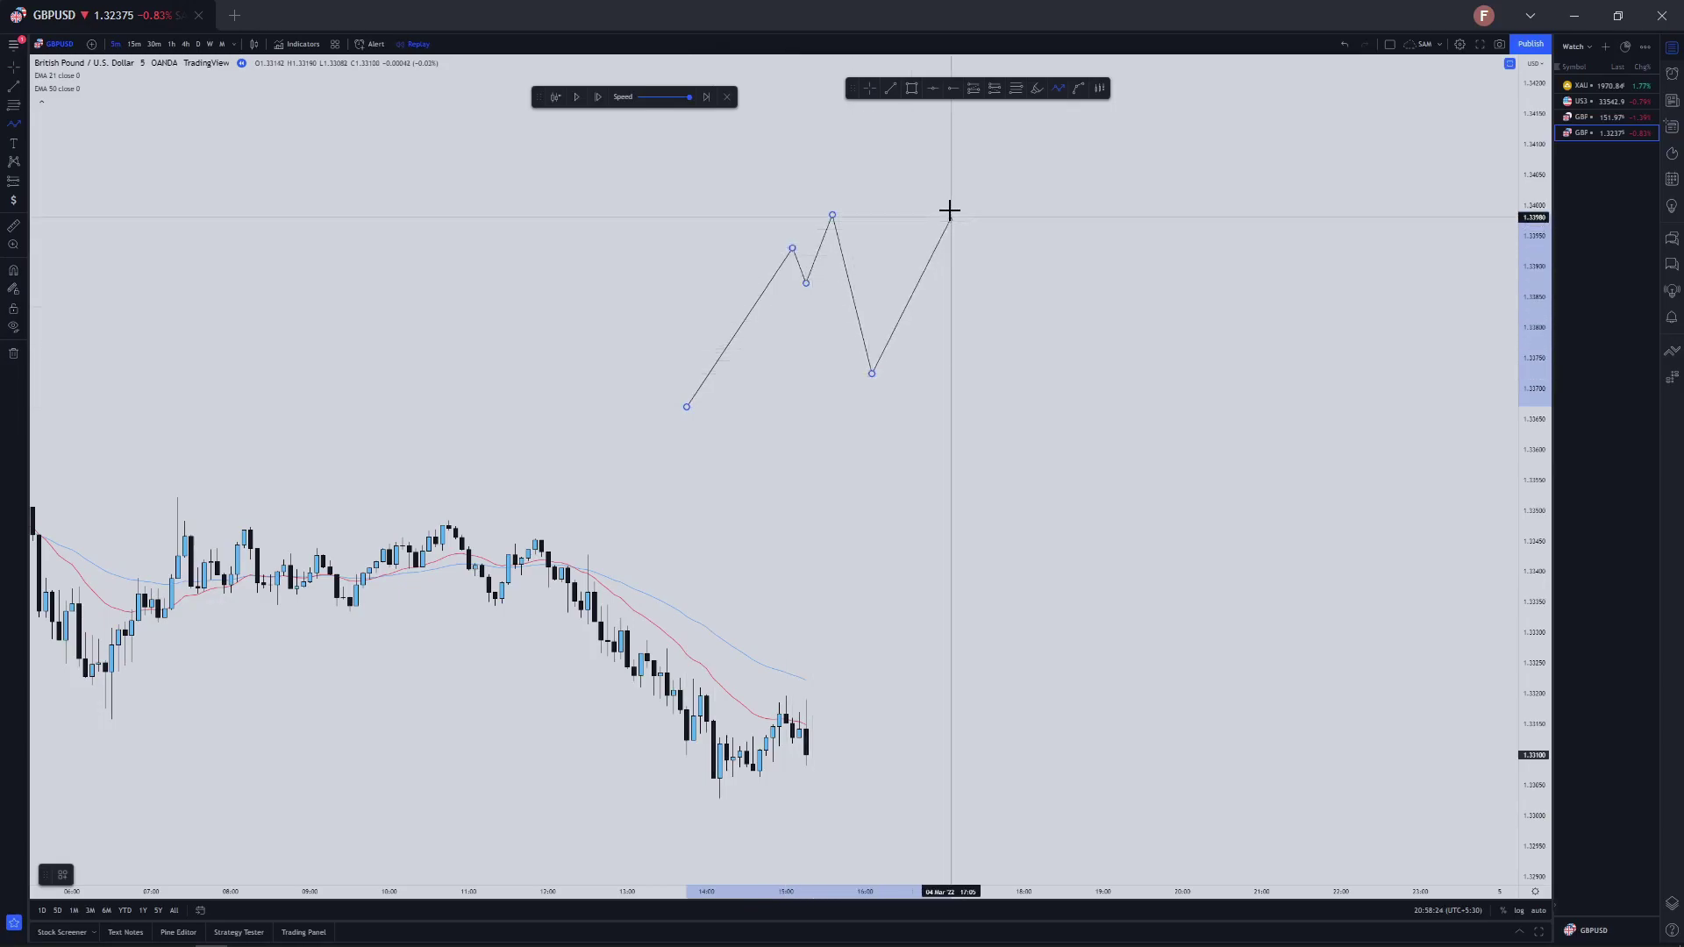
{"action": "left_click", "coordinate": [951, 211]}
{"action": "double_click", "coordinate": [1044, 531]}
Draw a rectangle across the sketched path's two main peaks at about 1.3396 to 1.3399 and align the second peak with its upper edge
{"action": "left_click", "coordinate": [912, 88]}
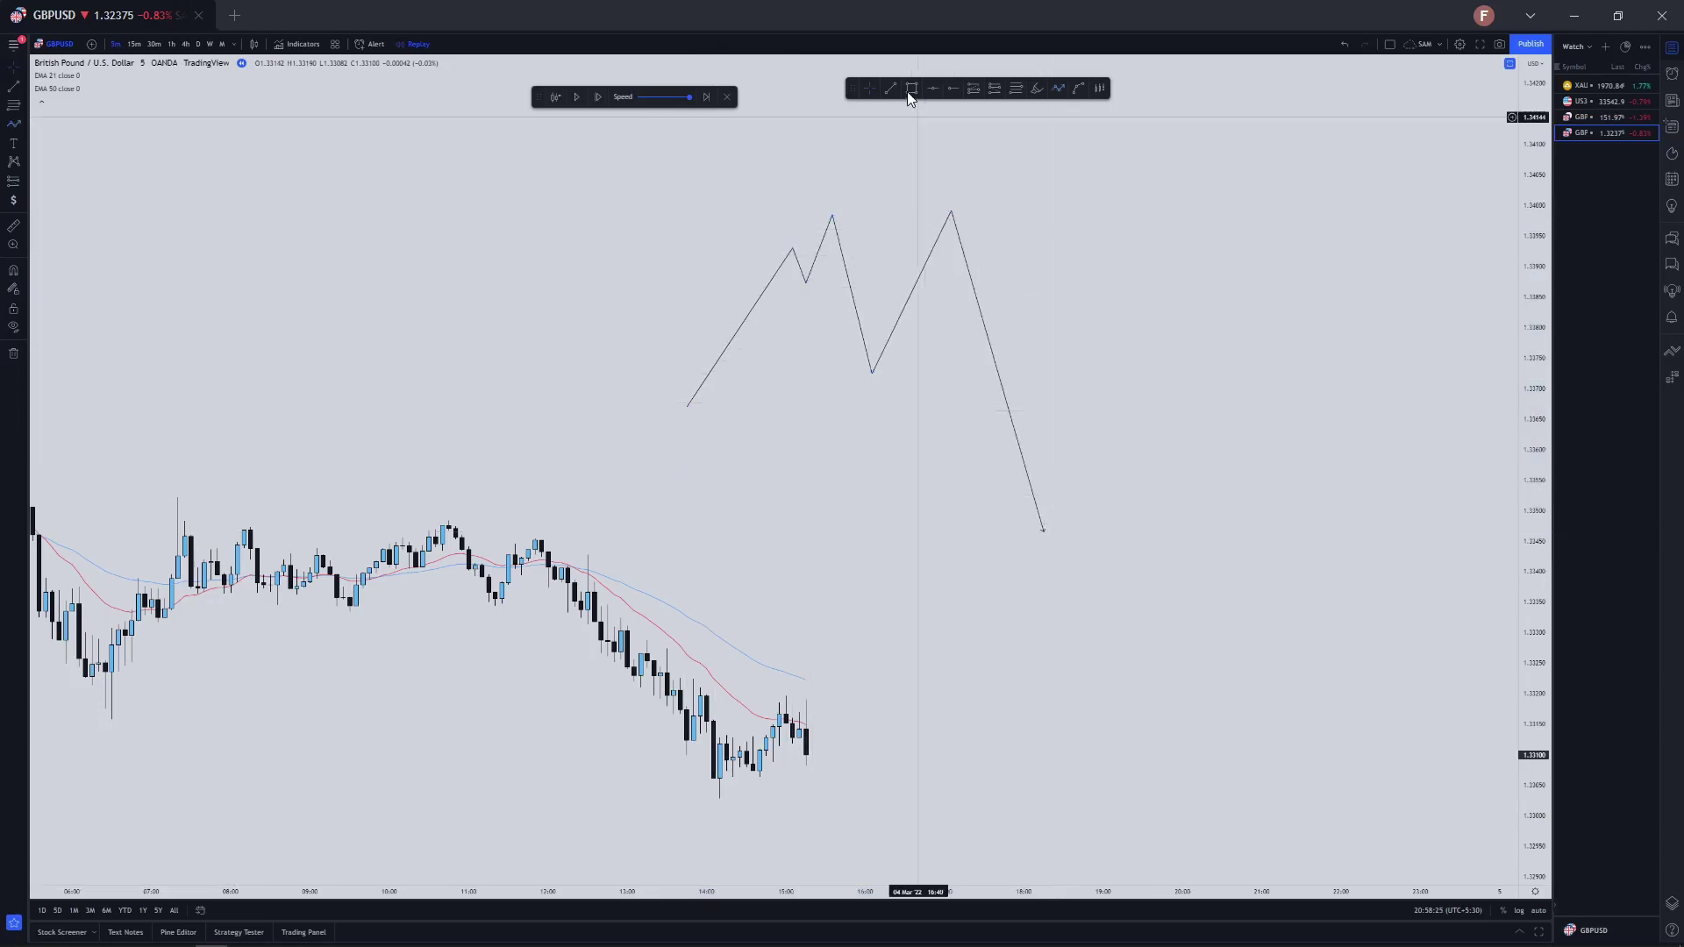
{"action": "left_click", "coordinate": [812, 230]}
{"action": "left_click_drag", "start_coordinate": [949, 215], "coordinate": [977, 214]}
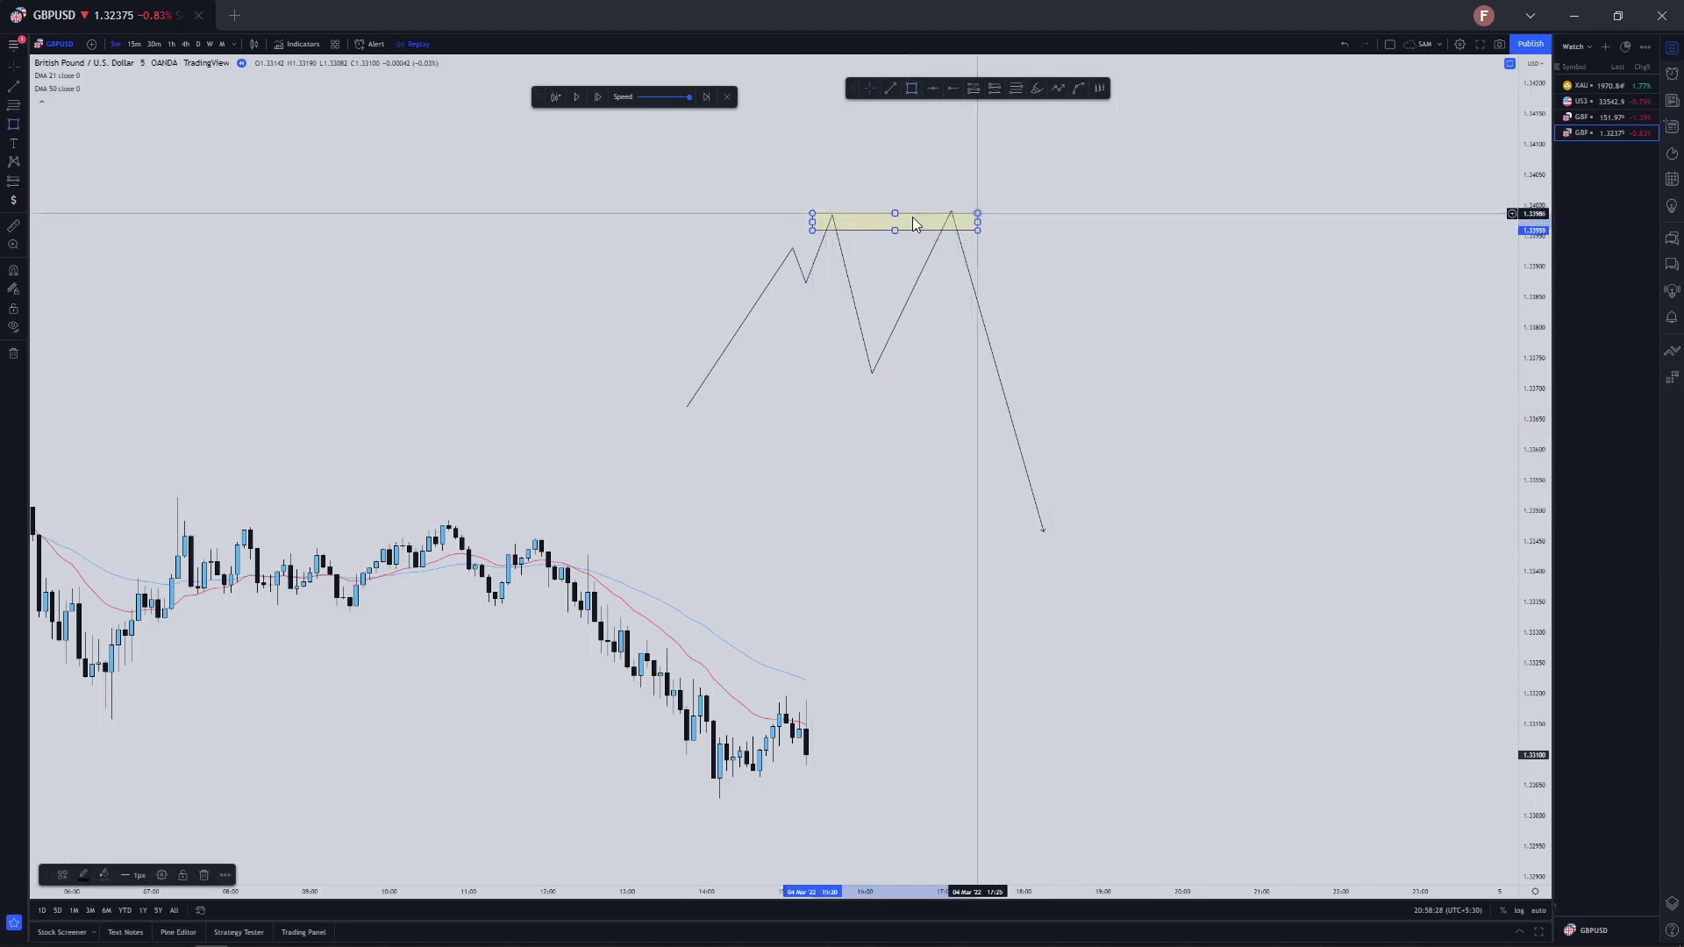
{"action": "left_click", "coordinate": [952, 218]}
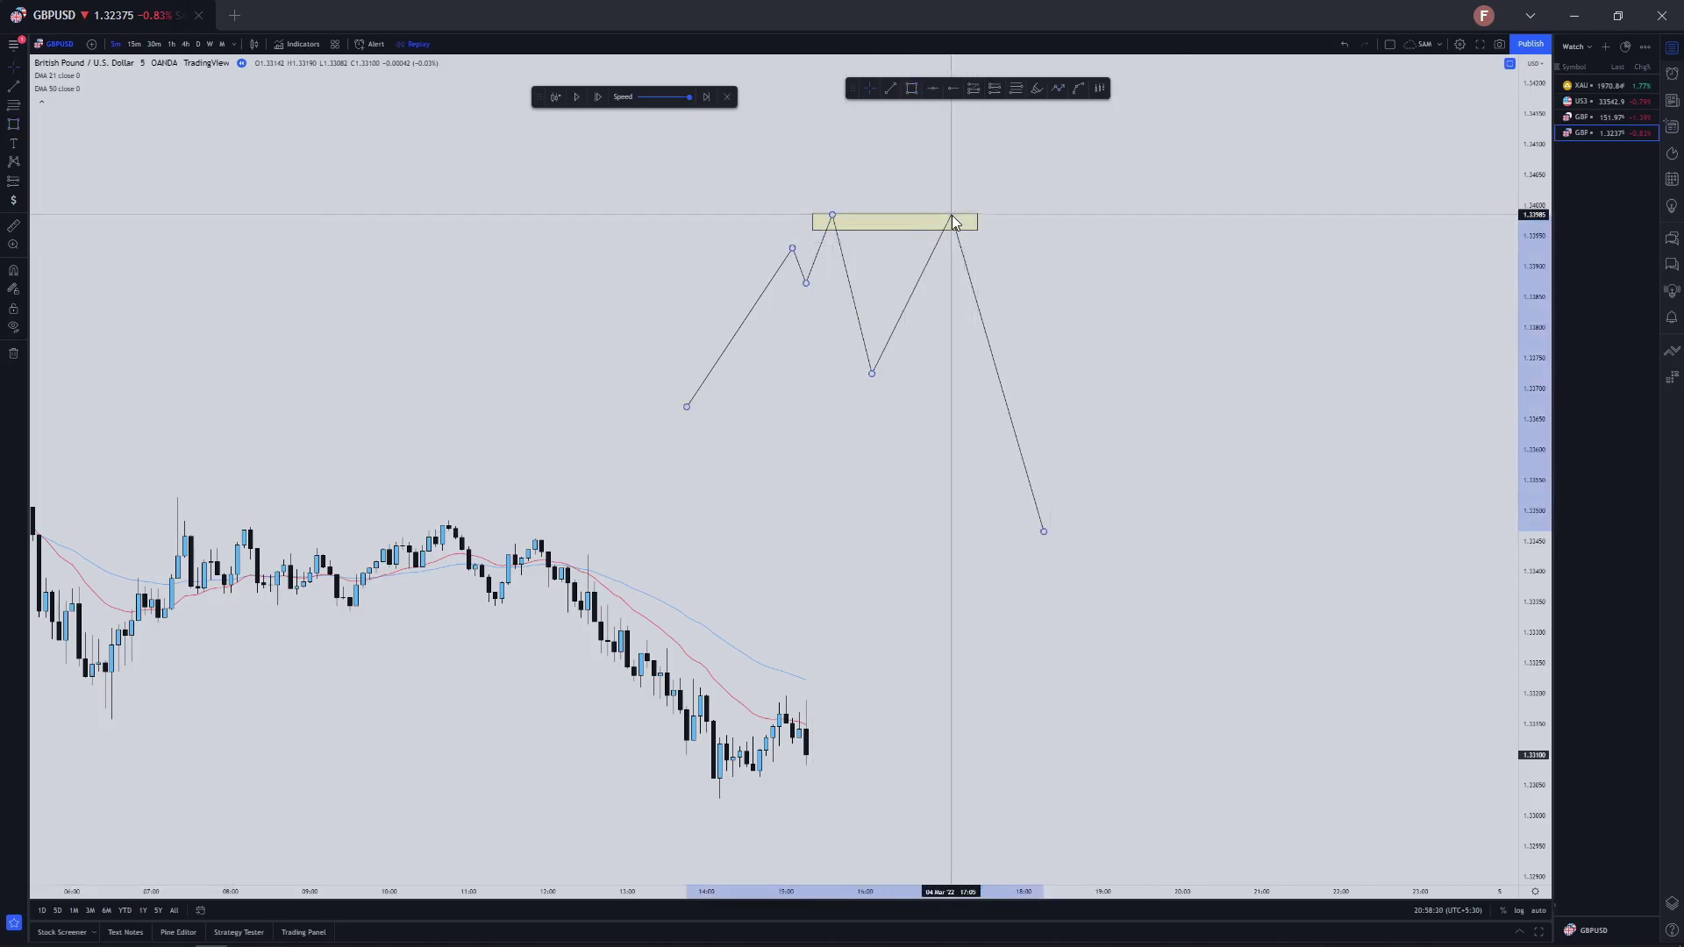
{"action": "left_click", "coordinate": [1038, 276]}
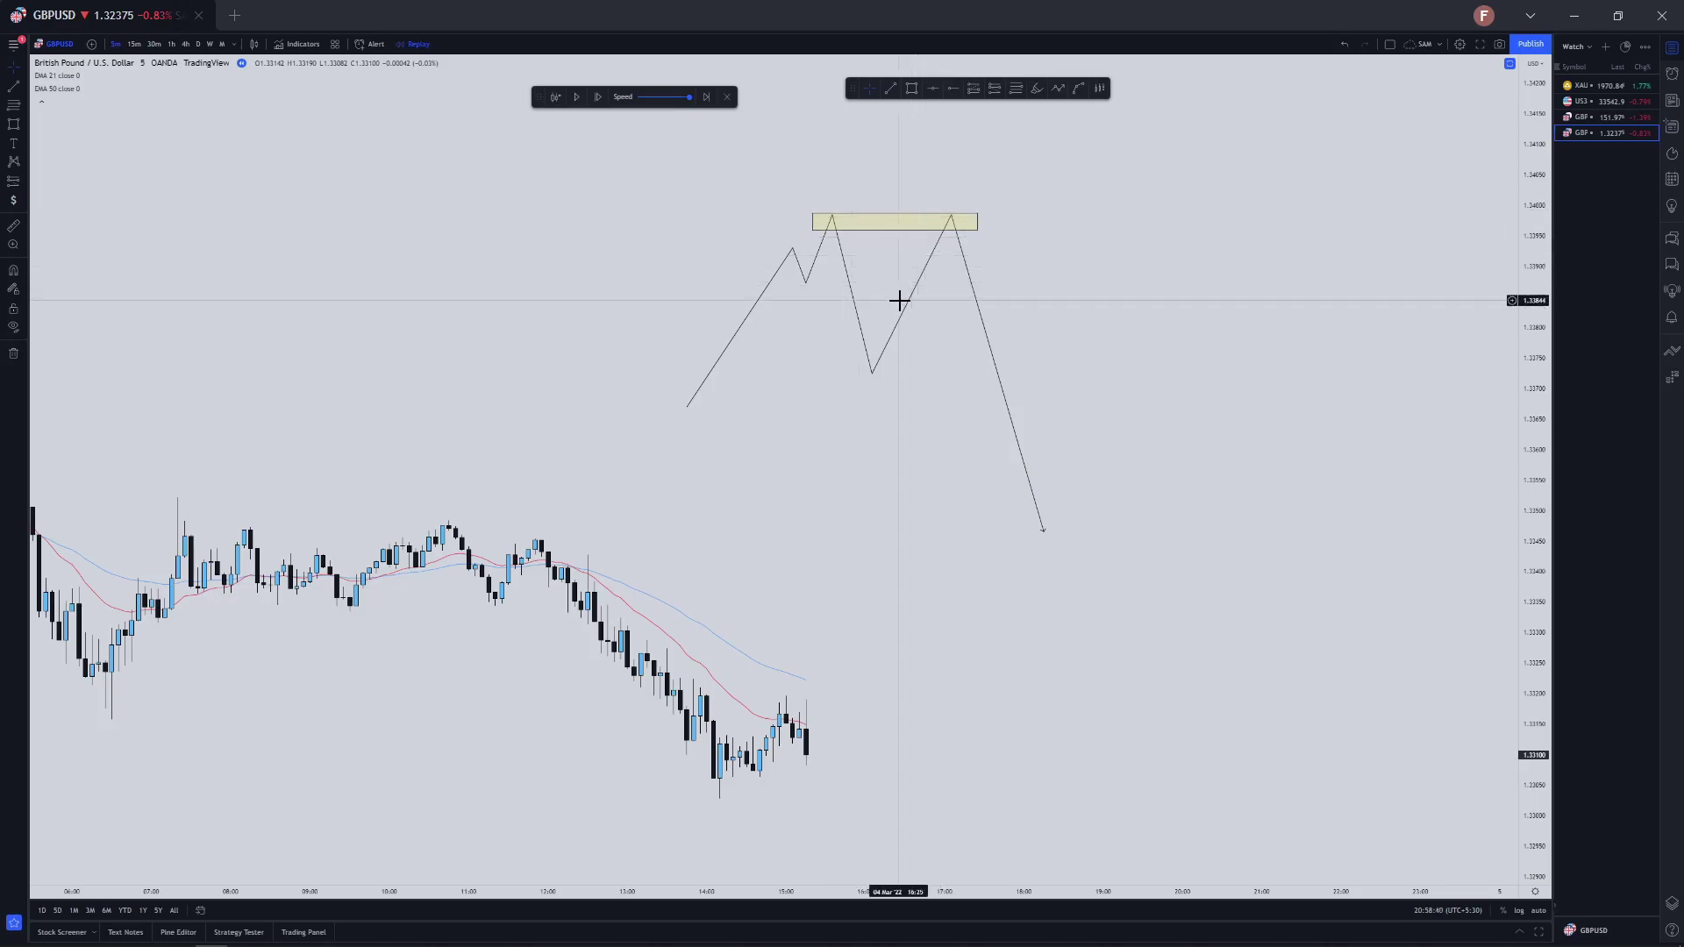
Remove the sketched path and the rectangle from the chart
{"action": "left_click", "coordinate": [1058, 88]}
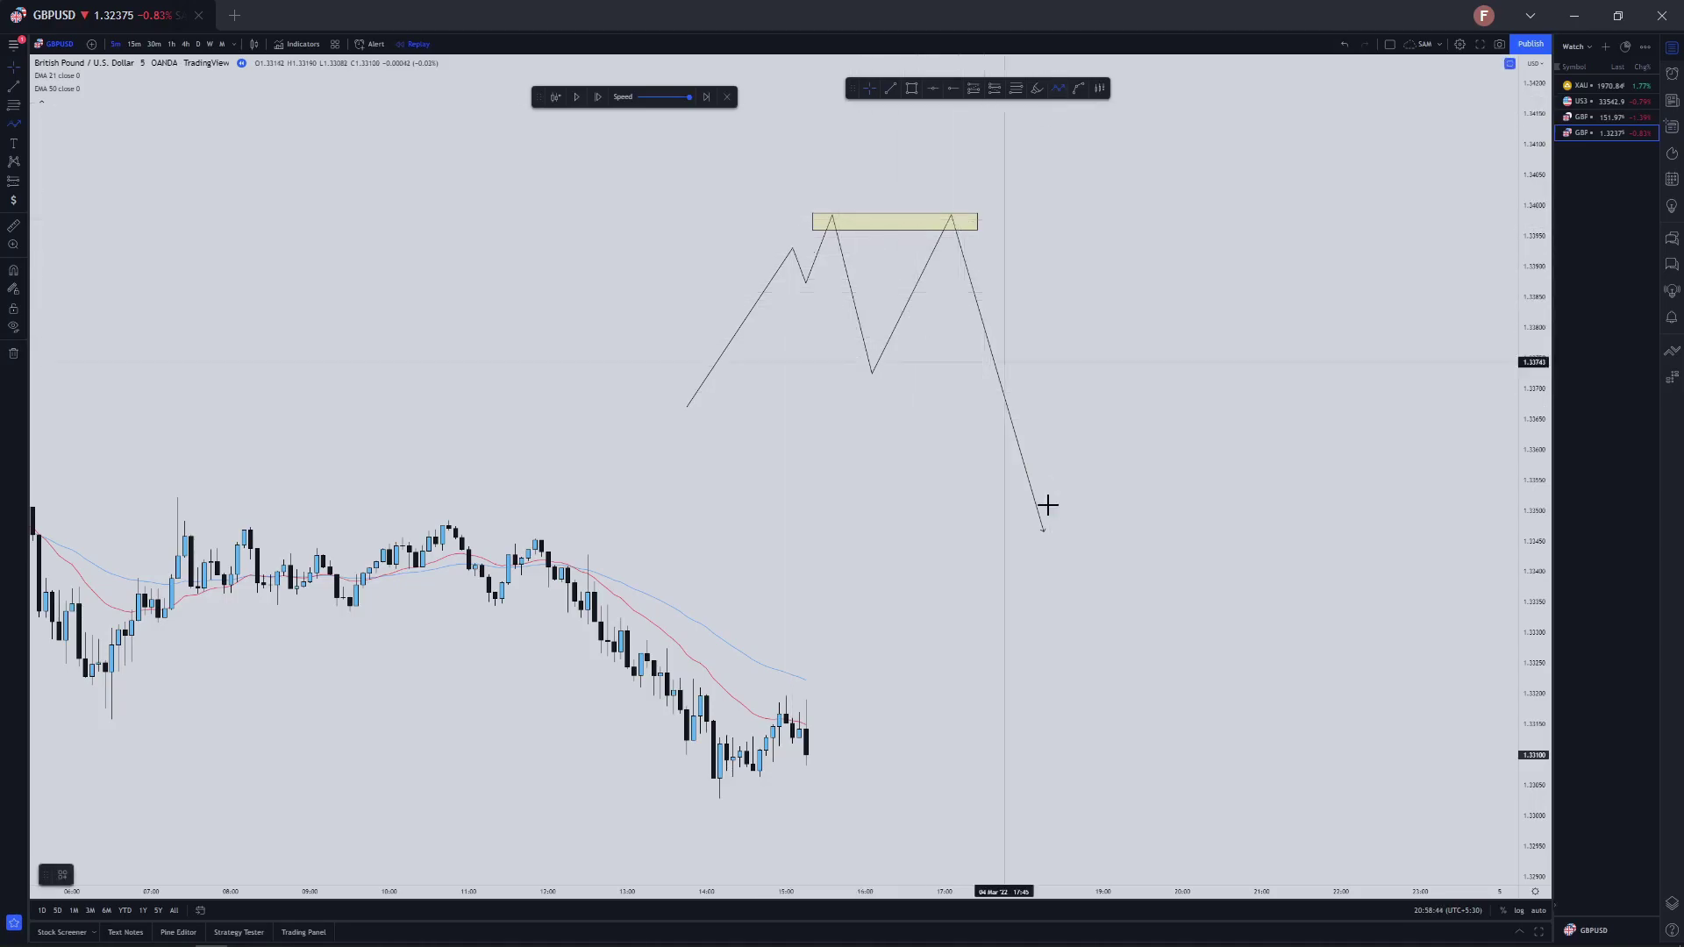
{"action": "right_click", "coordinate": [1083, 420]}
{"action": "mouse_move", "coordinate": [1140, 614]}
{"action": "left_click", "coordinate": [1237, 586]}
{"action": "scroll", "coordinate": [614, 471], "scroll_direction": "down", "scroll_amount": 2}
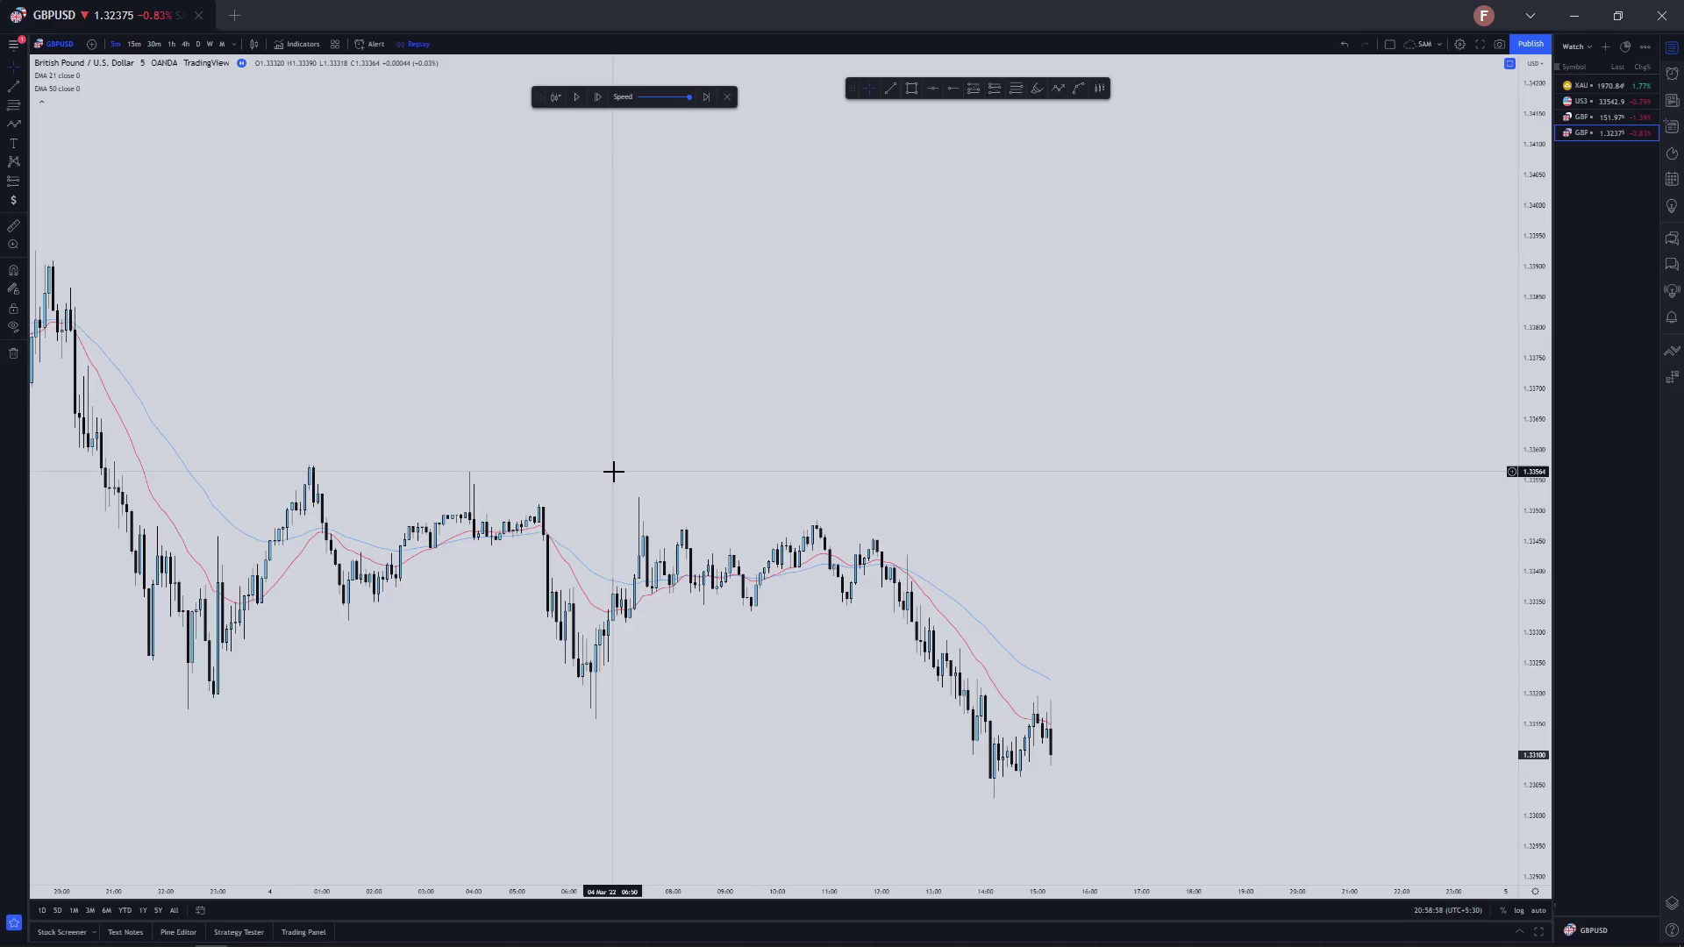
{"action": "scroll", "coordinate": [613, 472], "scroll_direction": "down", "scroll_amount": 4}
{"action": "scroll", "coordinate": [640, 463], "scroll_direction": "up", "scroll_amount": 4}
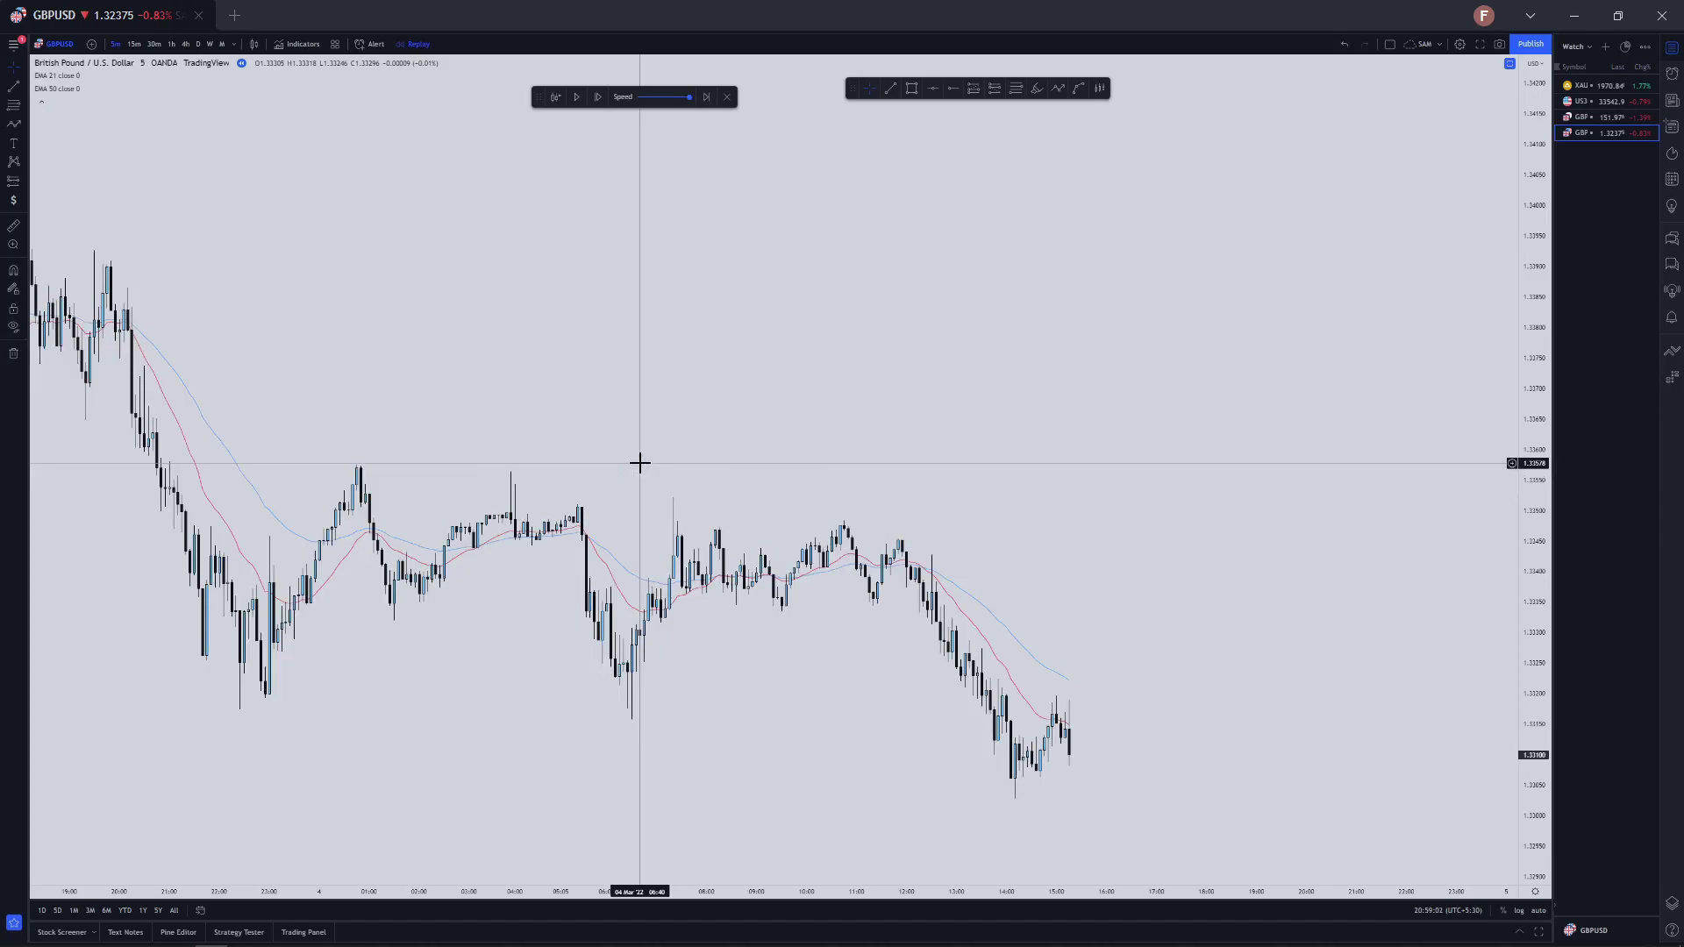
{"action": "left_click_drag", "start_coordinate": [640, 463], "coordinate": [706, 350]}
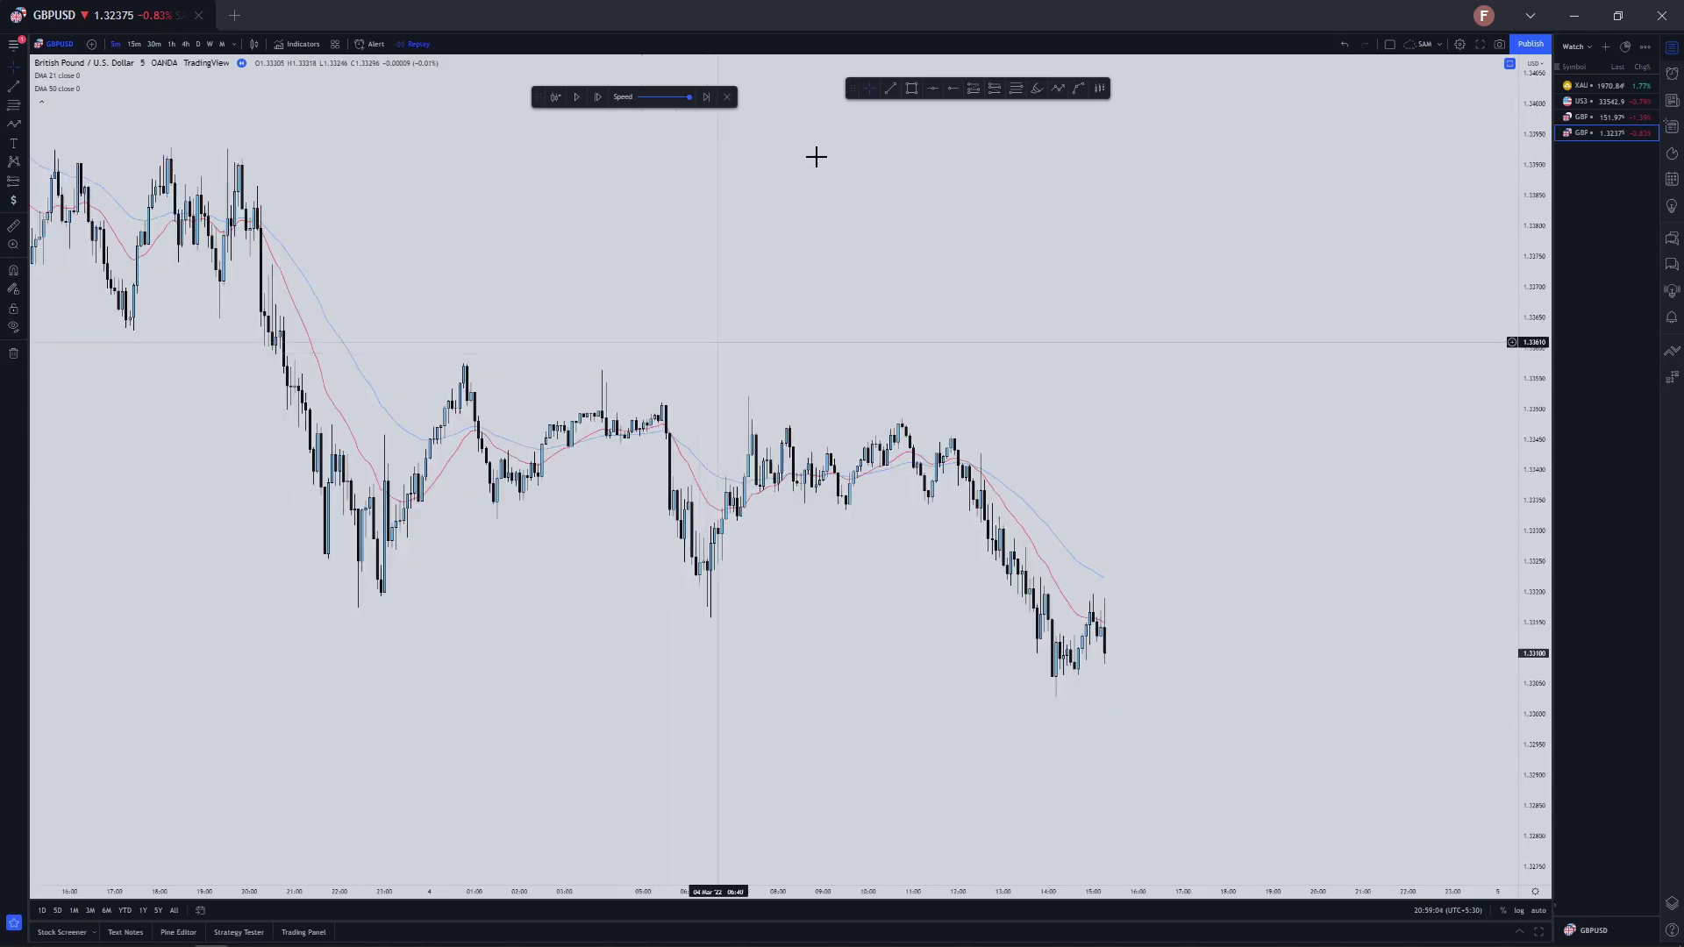
{"action": "left_click", "coordinate": [348, 592]}
{"action": "left_click", "coordinate": [706, 572]}
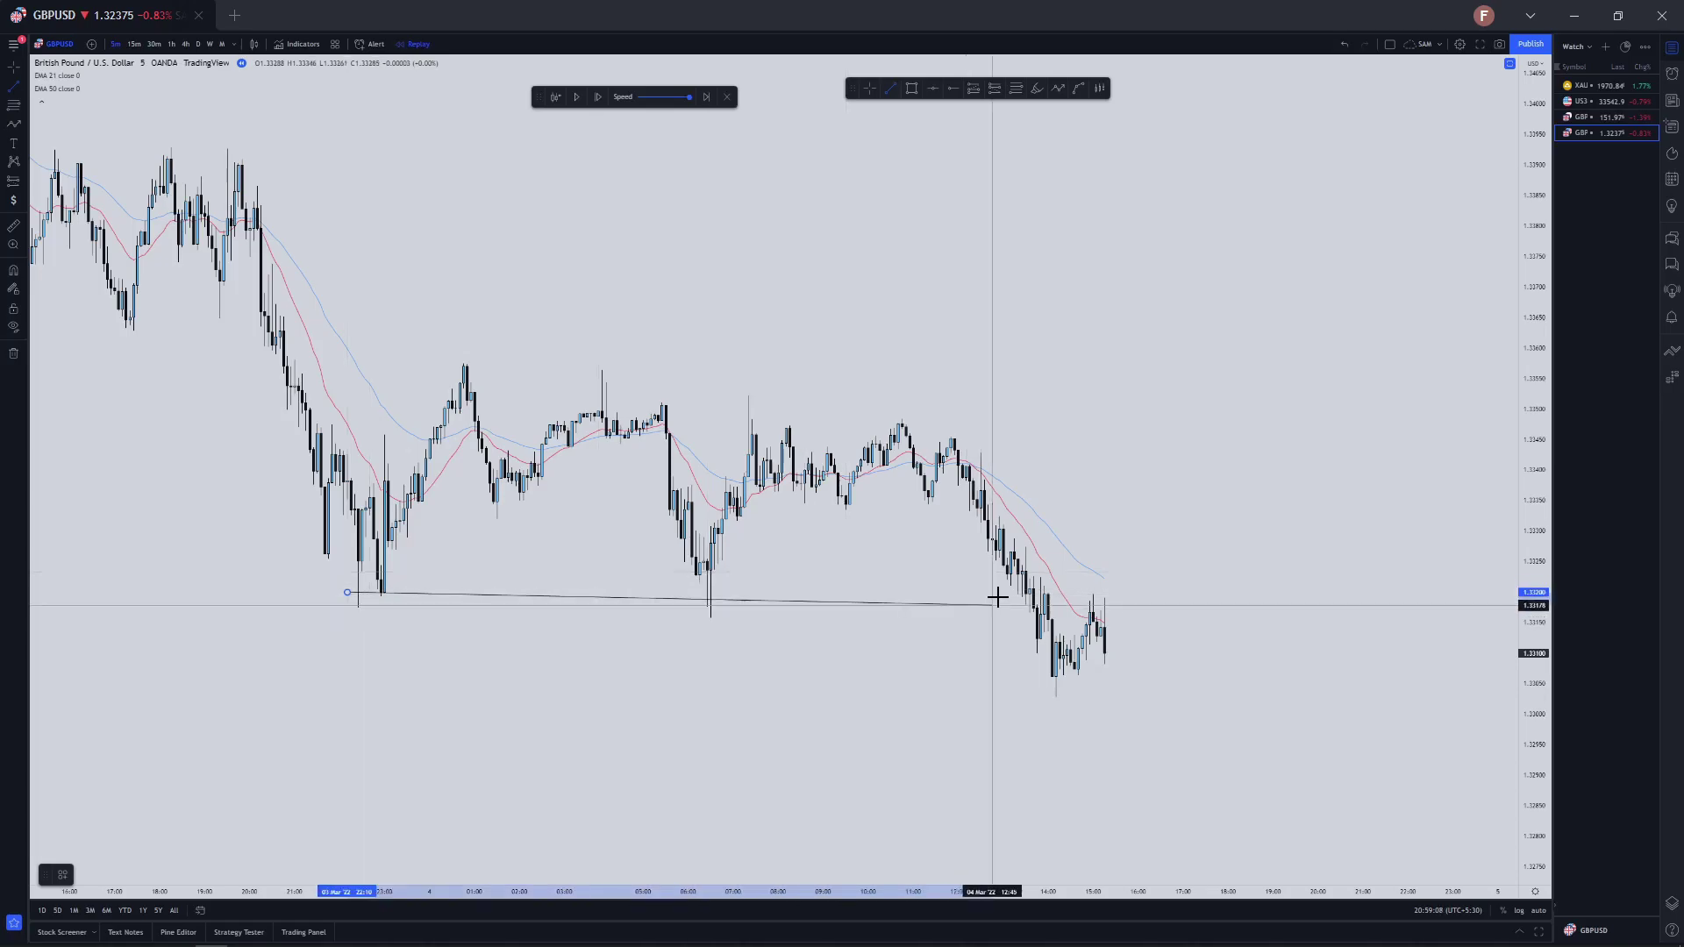
{"action": "key", "text": "Escape"}
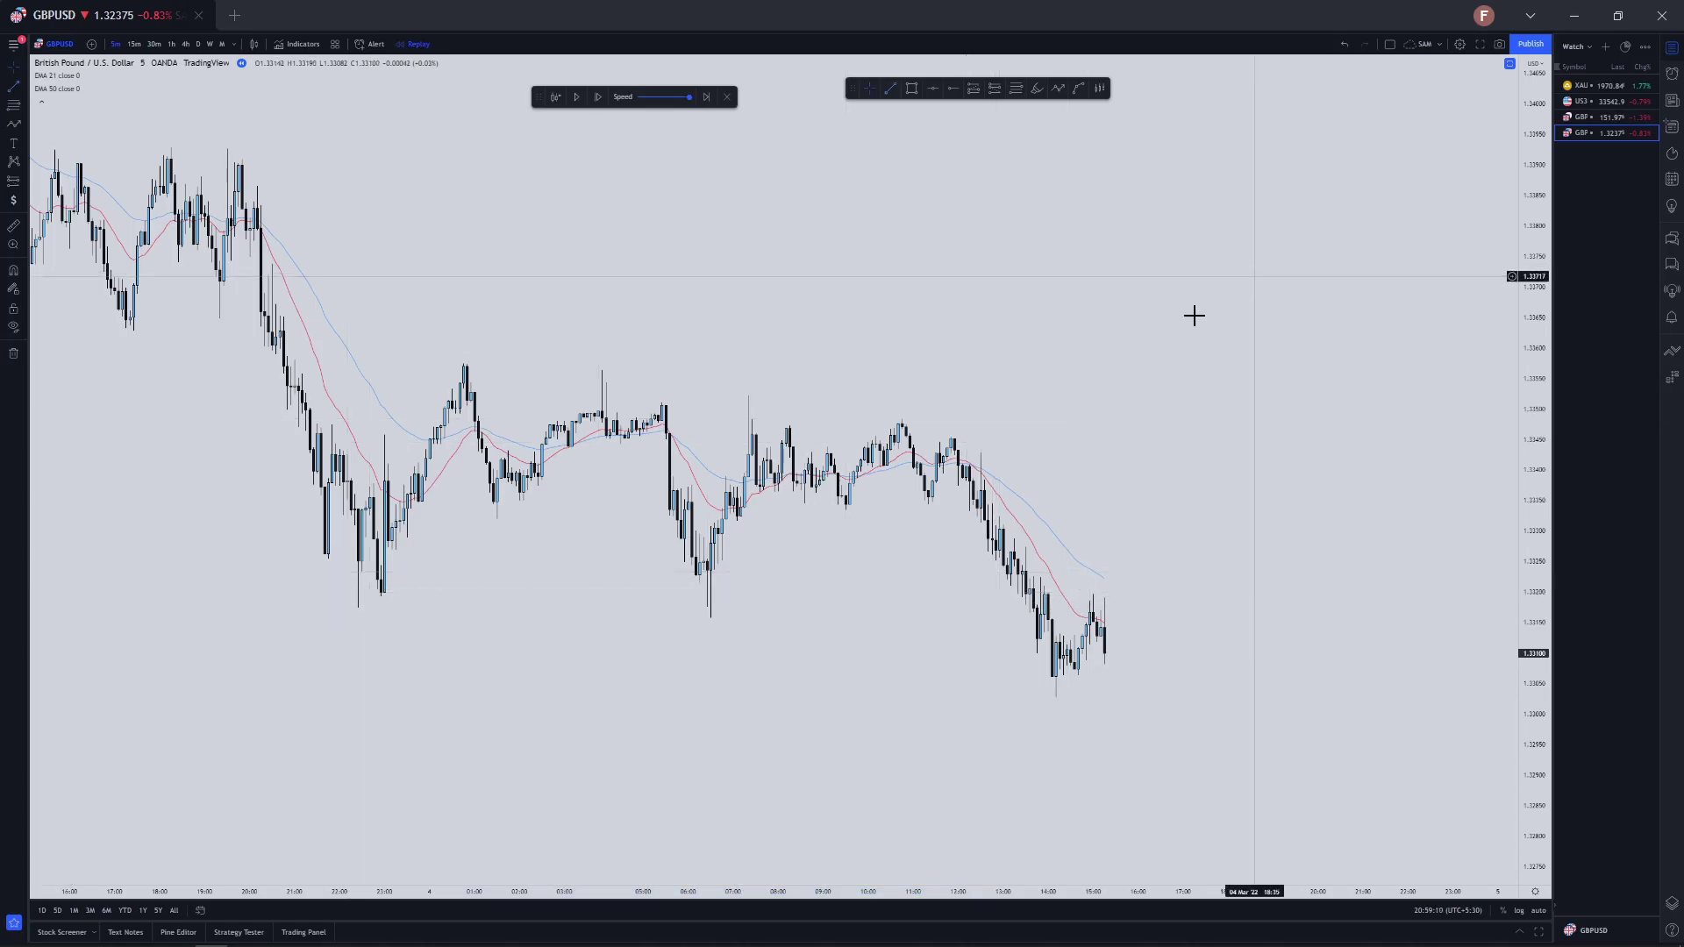
{"action": "scroll", "coordinate": [1196, 316], "scroll_direction": "down", "scroll_amount": 2}
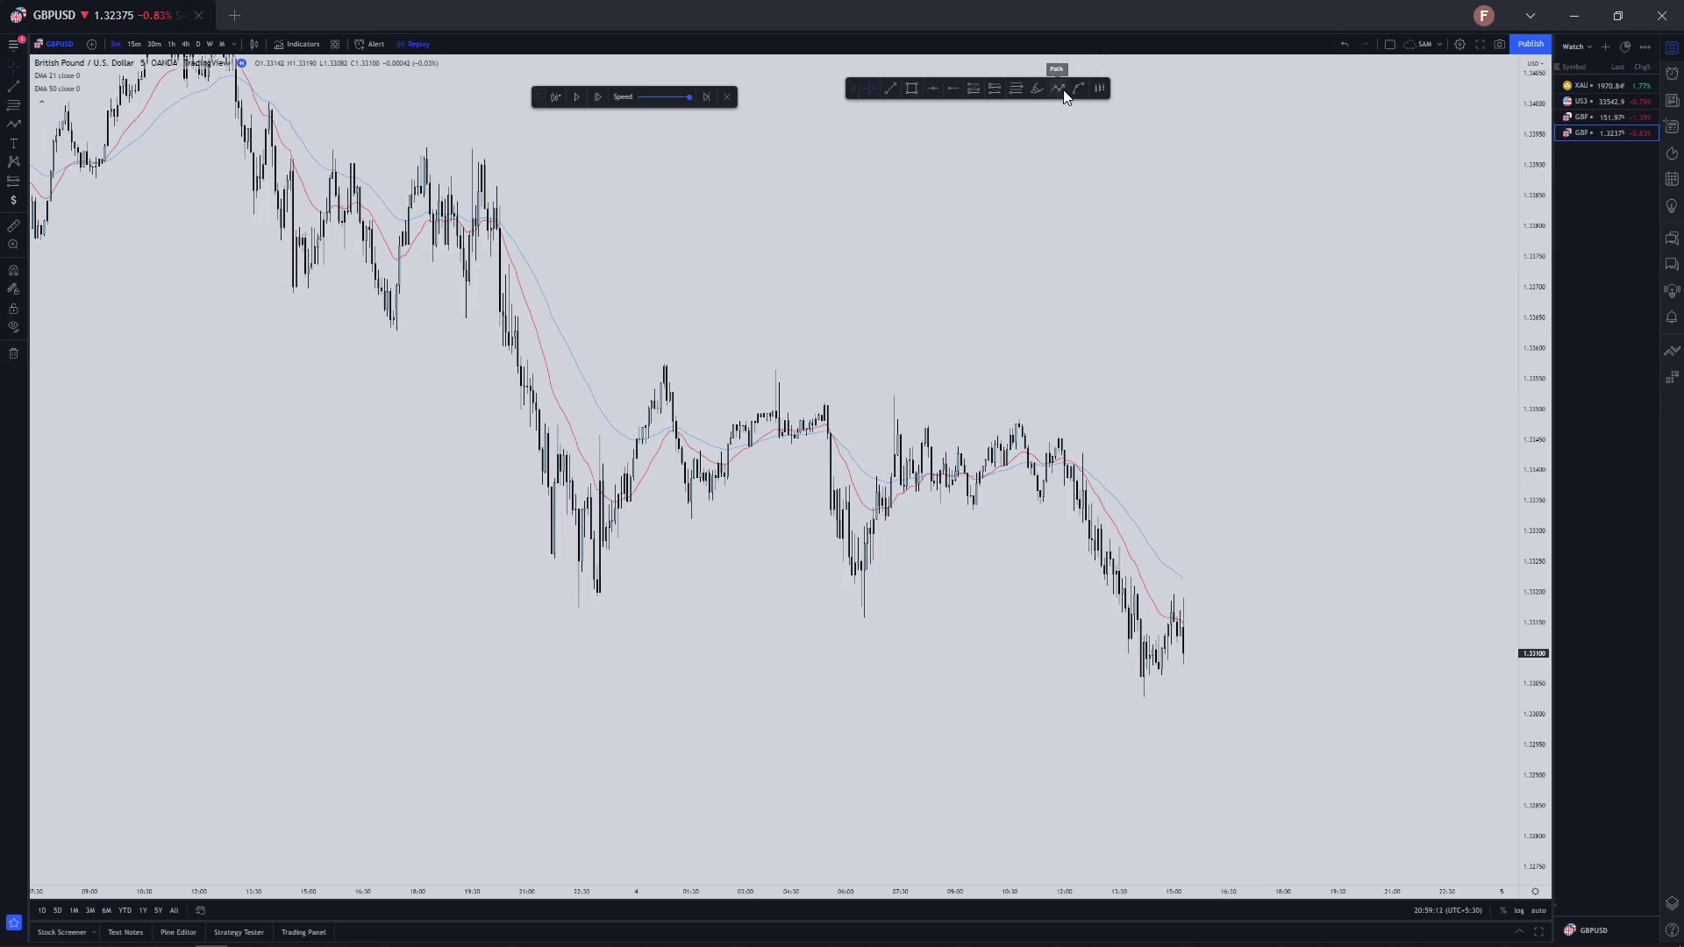
{"action": "left_click", "coordinate": [1058, 87]}
{"action": "left_click", "coordinate": [1226, 293]}
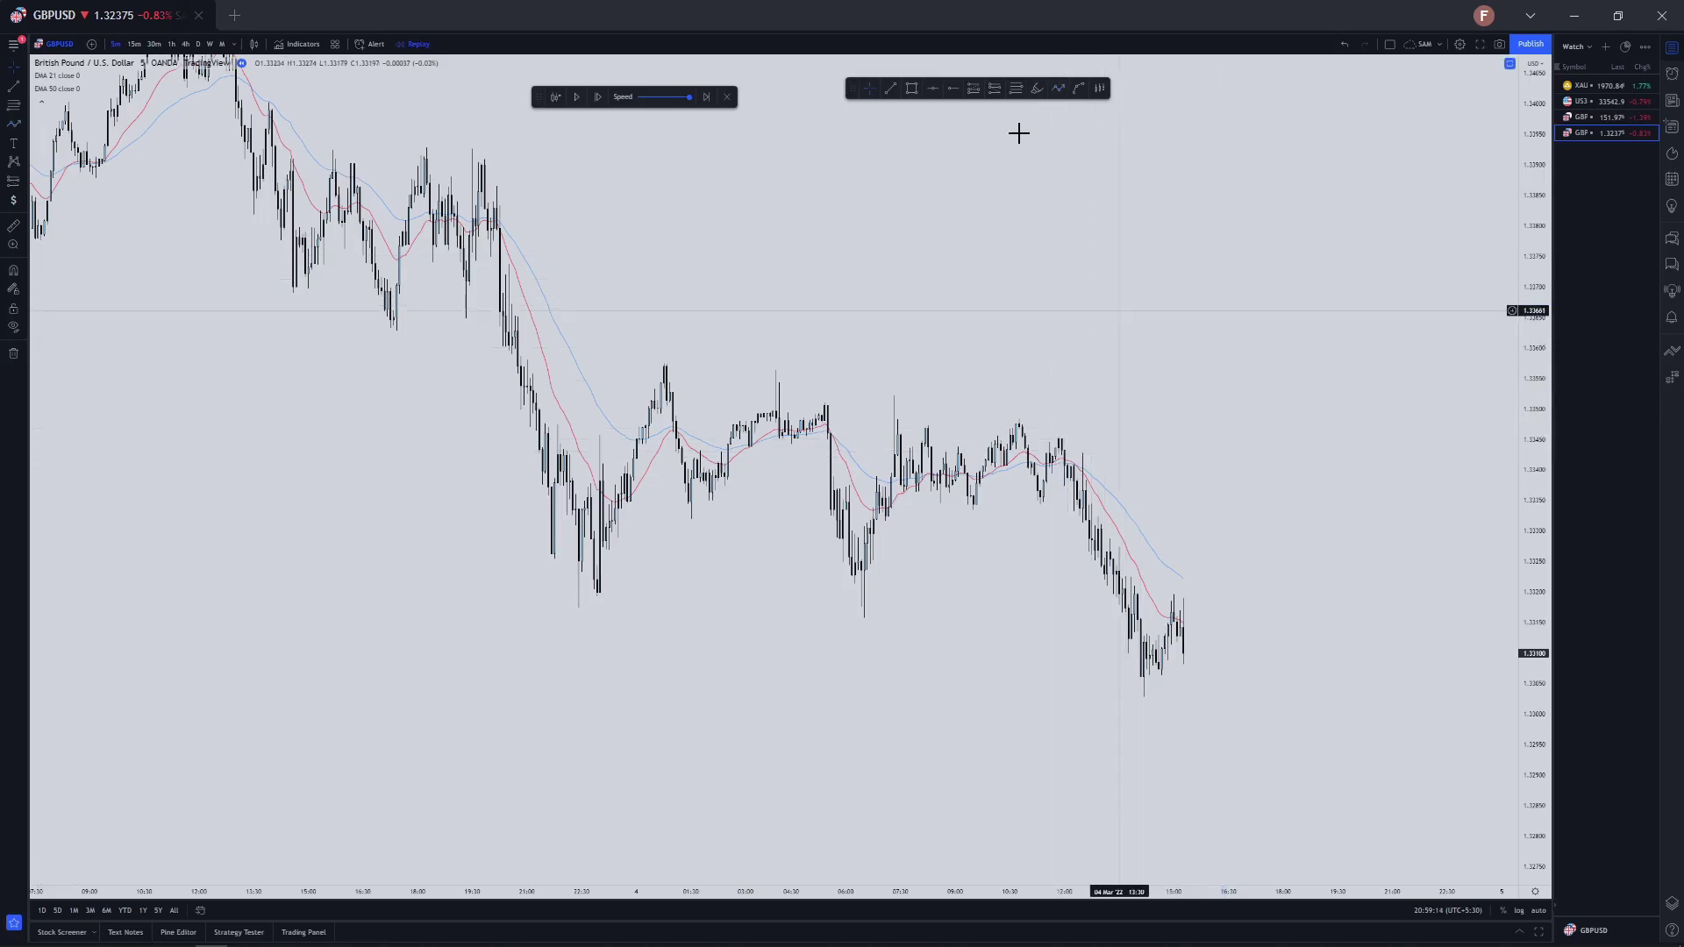
Draw a rectangle at about 1.3378 to 1.3380 from the 3 March morning swing low to the candles shortly after 14:00
{"action": "scroll", "coordinate": [1018, 133], "scroll_direction": "up", "scroll_amount": 2}
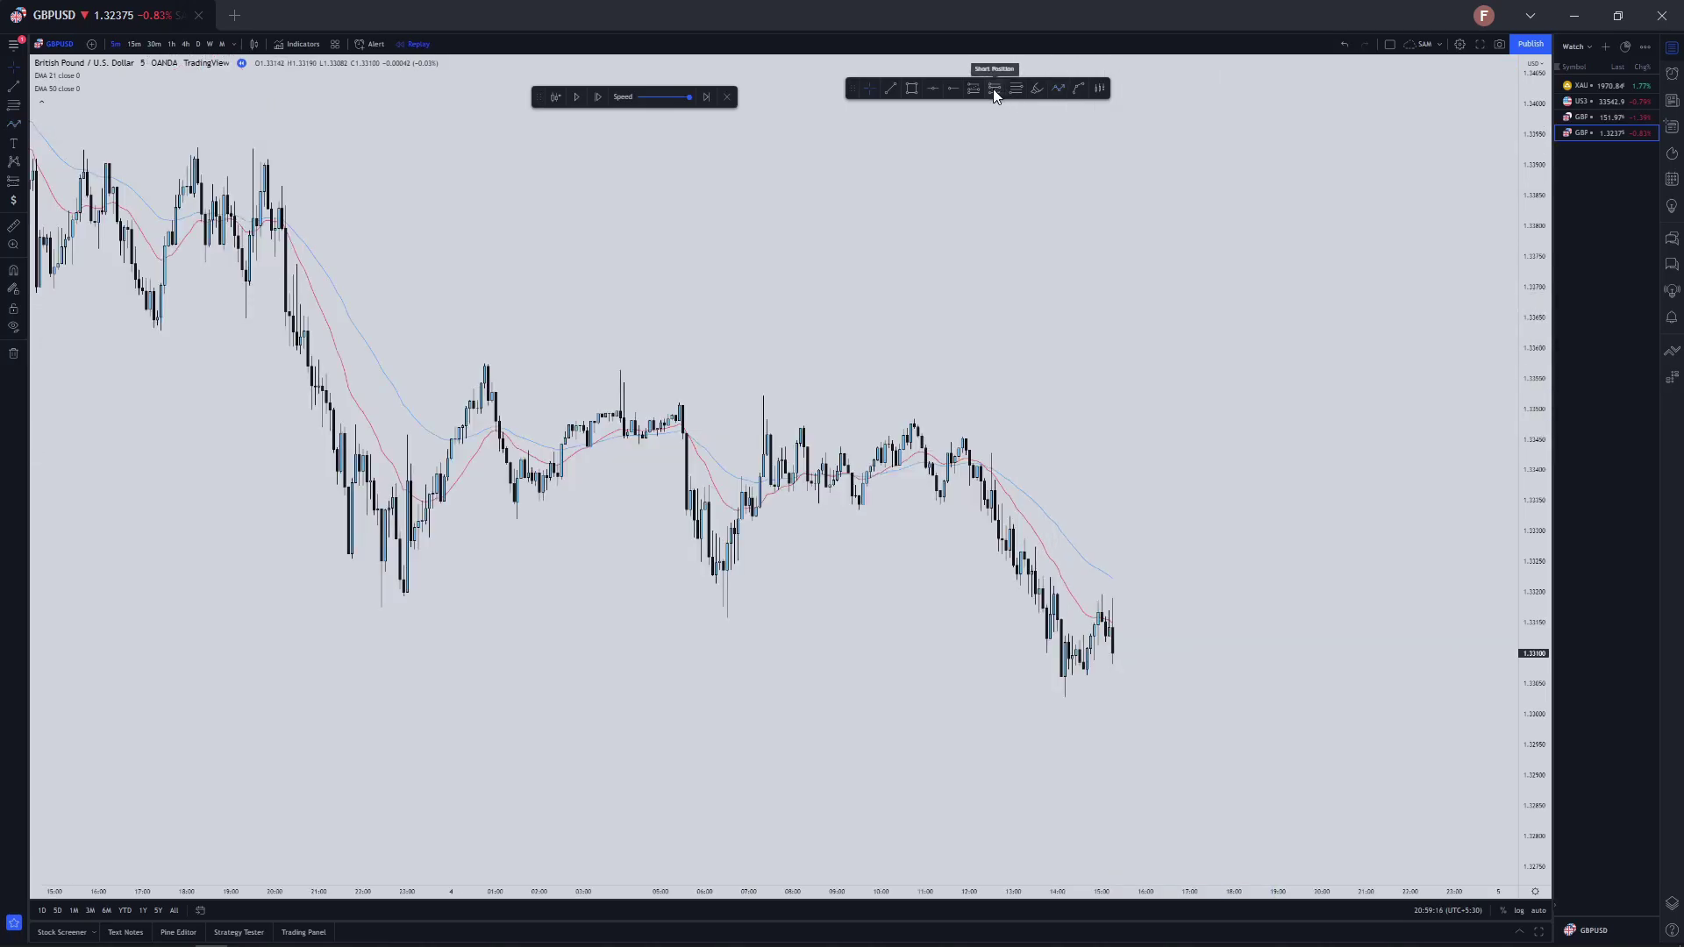
{"action": "scroll", "coordinate": [977, 281], "scroll_direction": "down", "scroll_amount": 3}
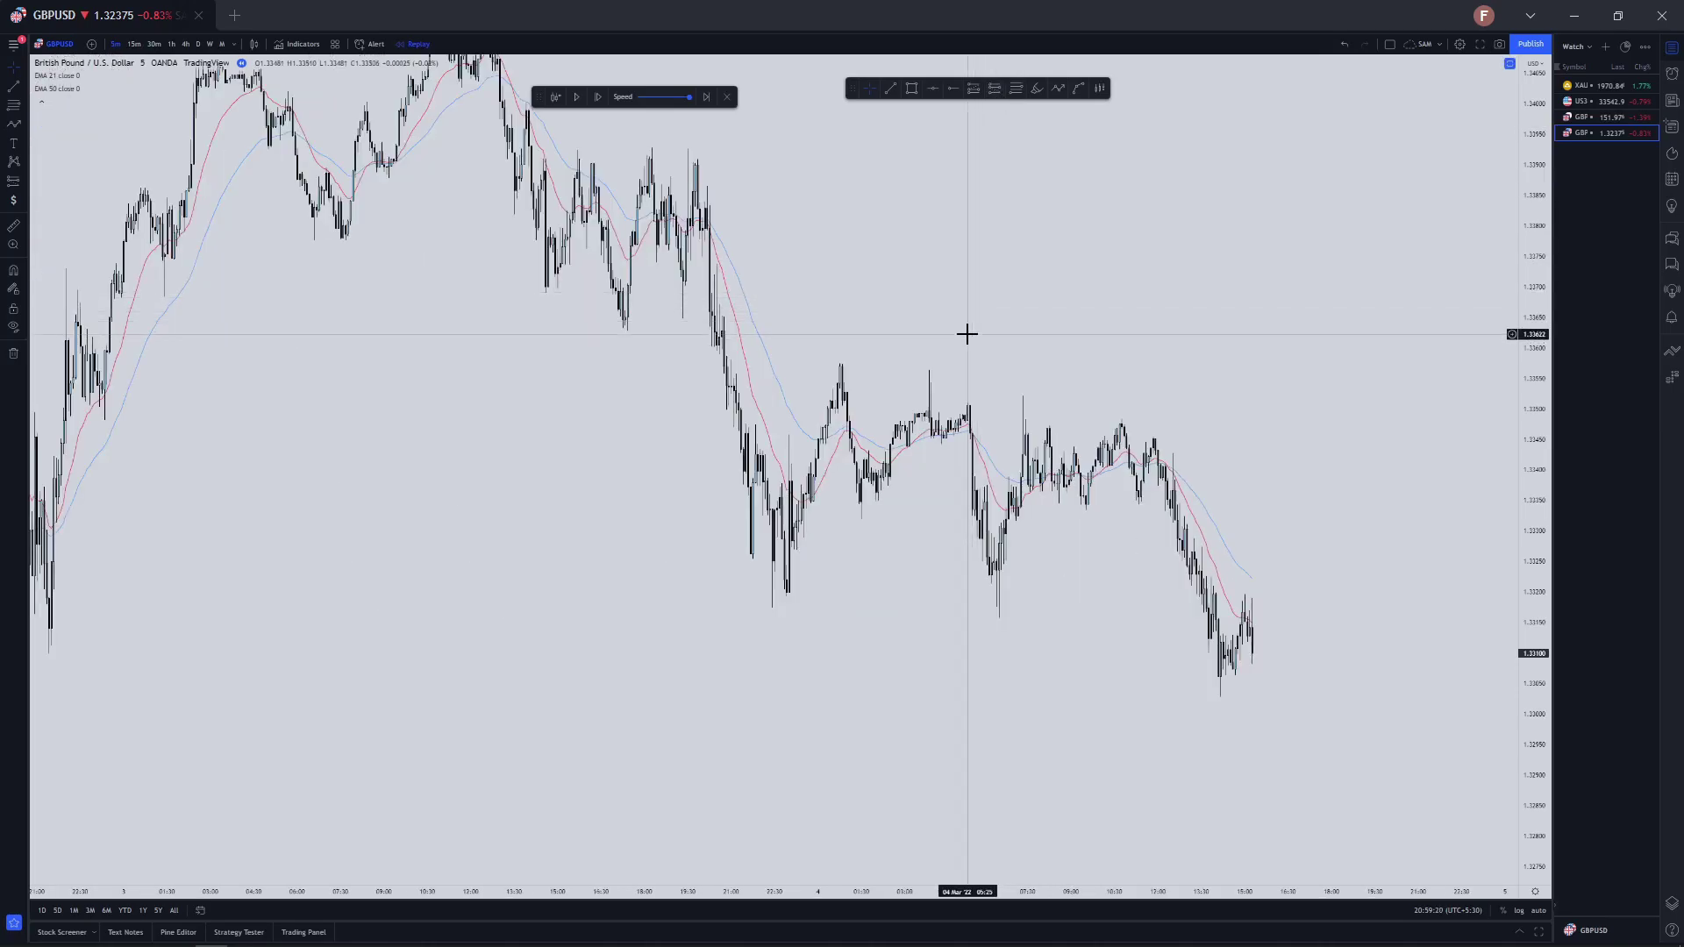
{"action": "left_click_drag", "start_coordinate": [838, 281], "coordinate": [1350, 459]}
{"action": "scroll", "coordinate": [887, 441], "scroll_direction": "up", "scroll_amount": 3}
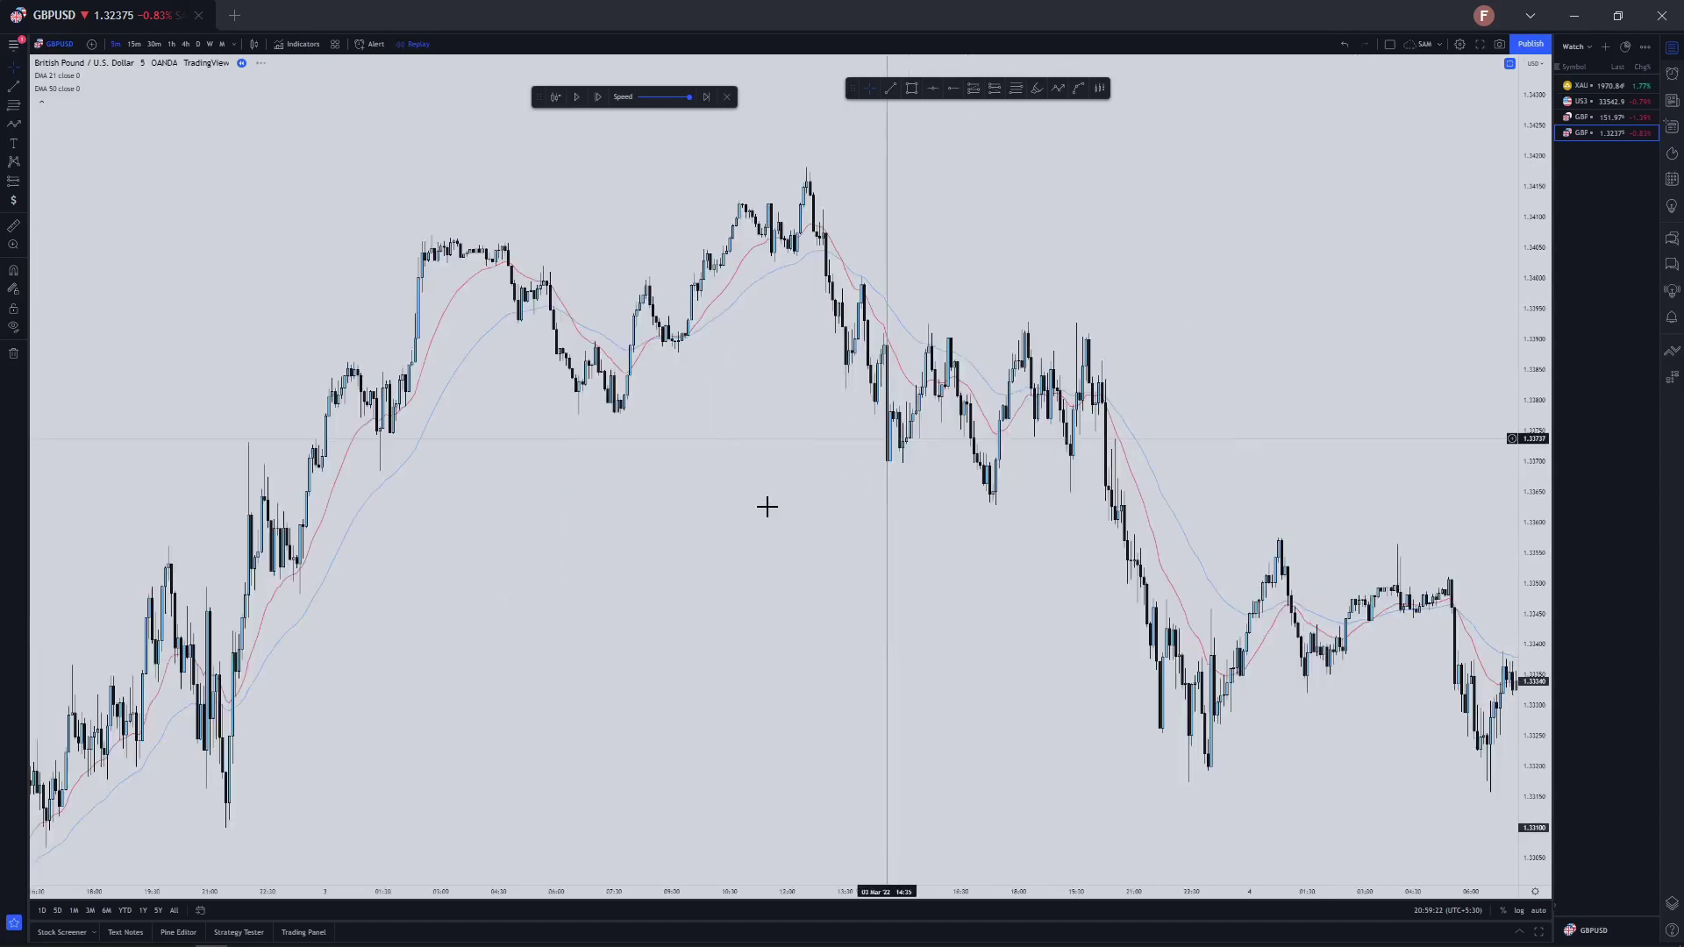
{"action": "mouse_move", "coordinate": [638, 484]}
{"action": "left_mouse_down"}
{"action": "mouse_move", "coordinate": [1096, 456]}
{"action": "mouse_move", "coordinate": [474, 406]}
{"action": "mouse_move", "coordinate": [857, 386]}
{"action": "left_mouse_up"}
{"action": "left_click", "coordinate": [1058, 88]}
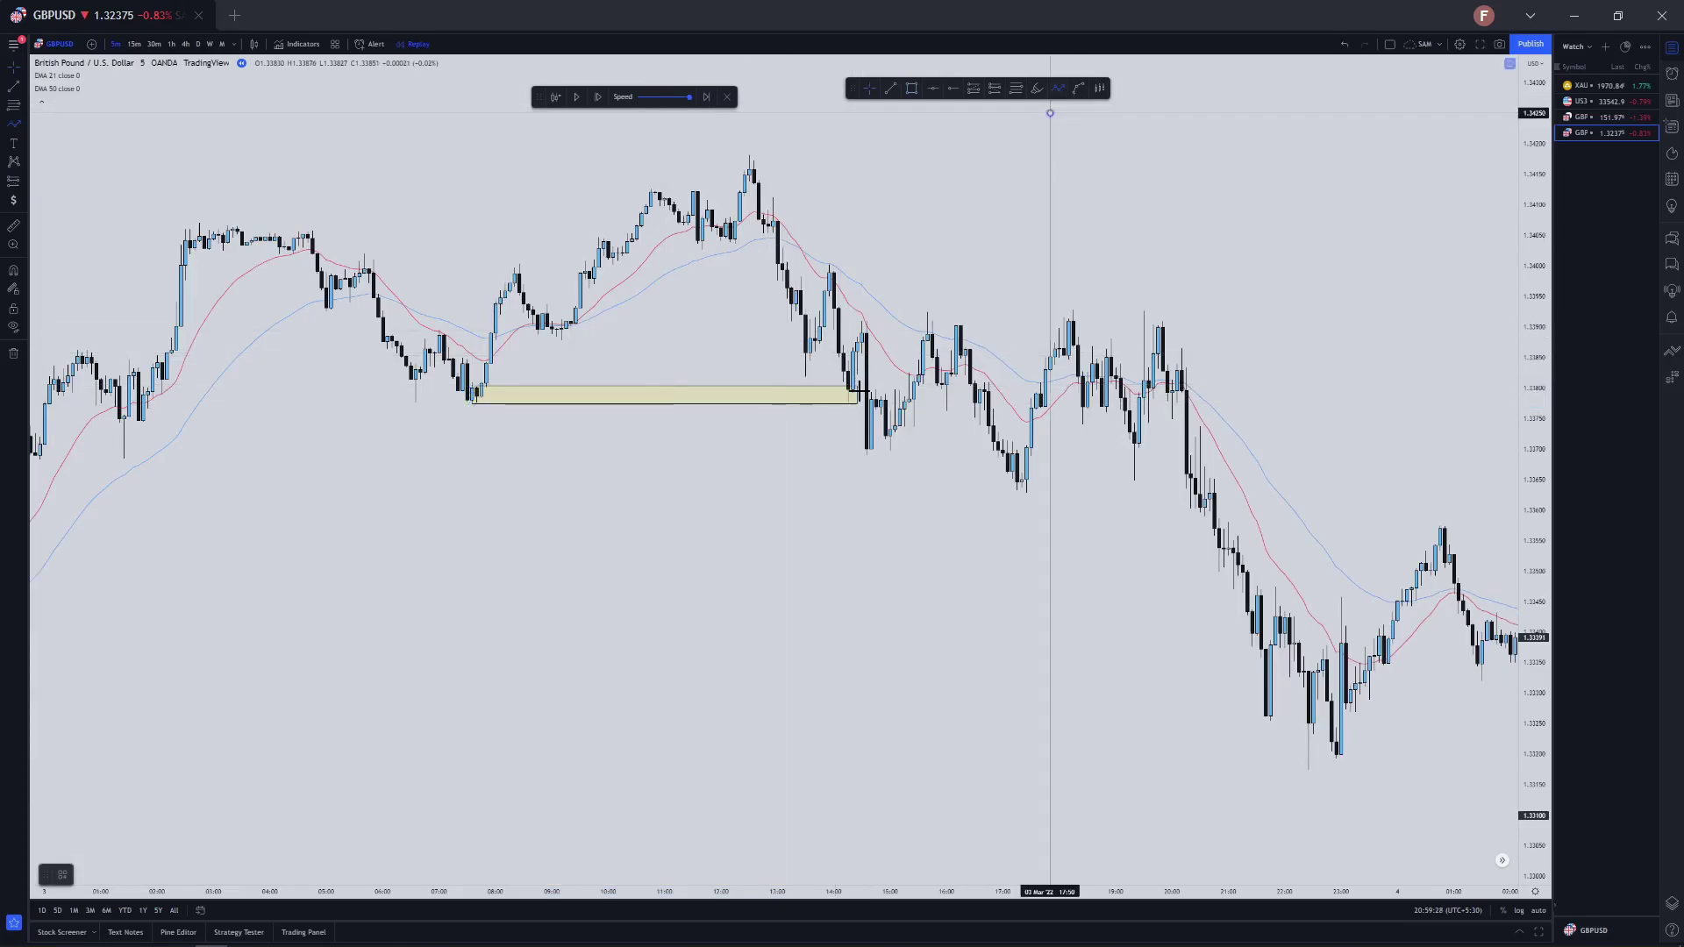
{"action": "left_click", "coordinate": [1050, 113]}
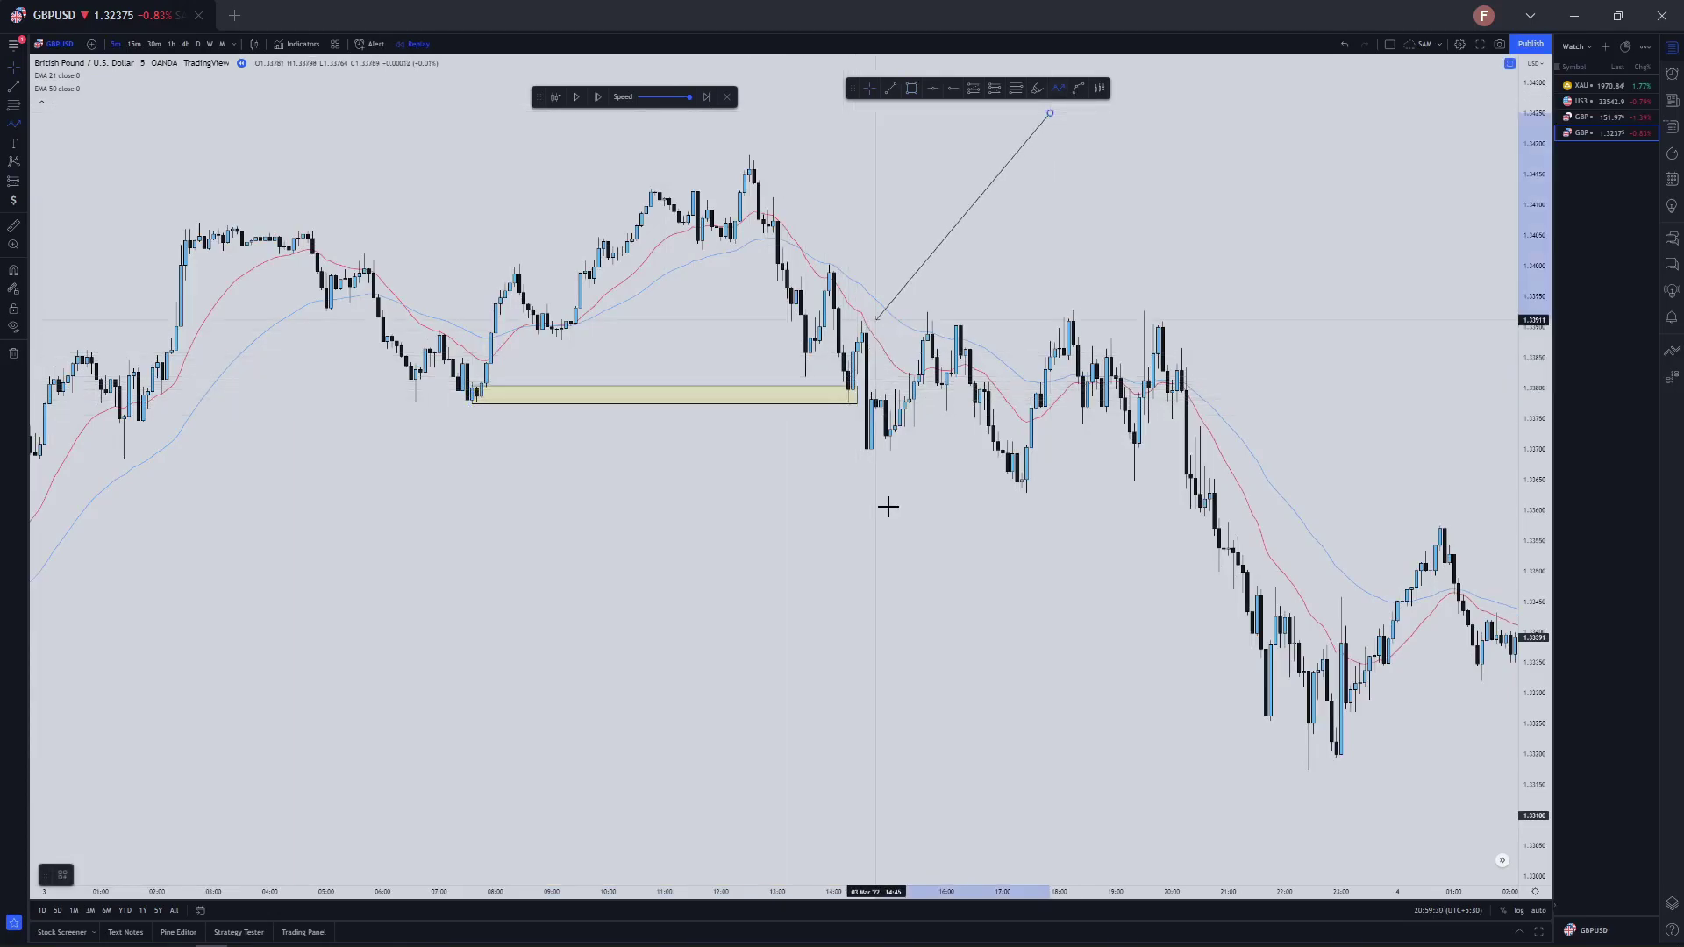
{"action": "key", "text": "Escape"}
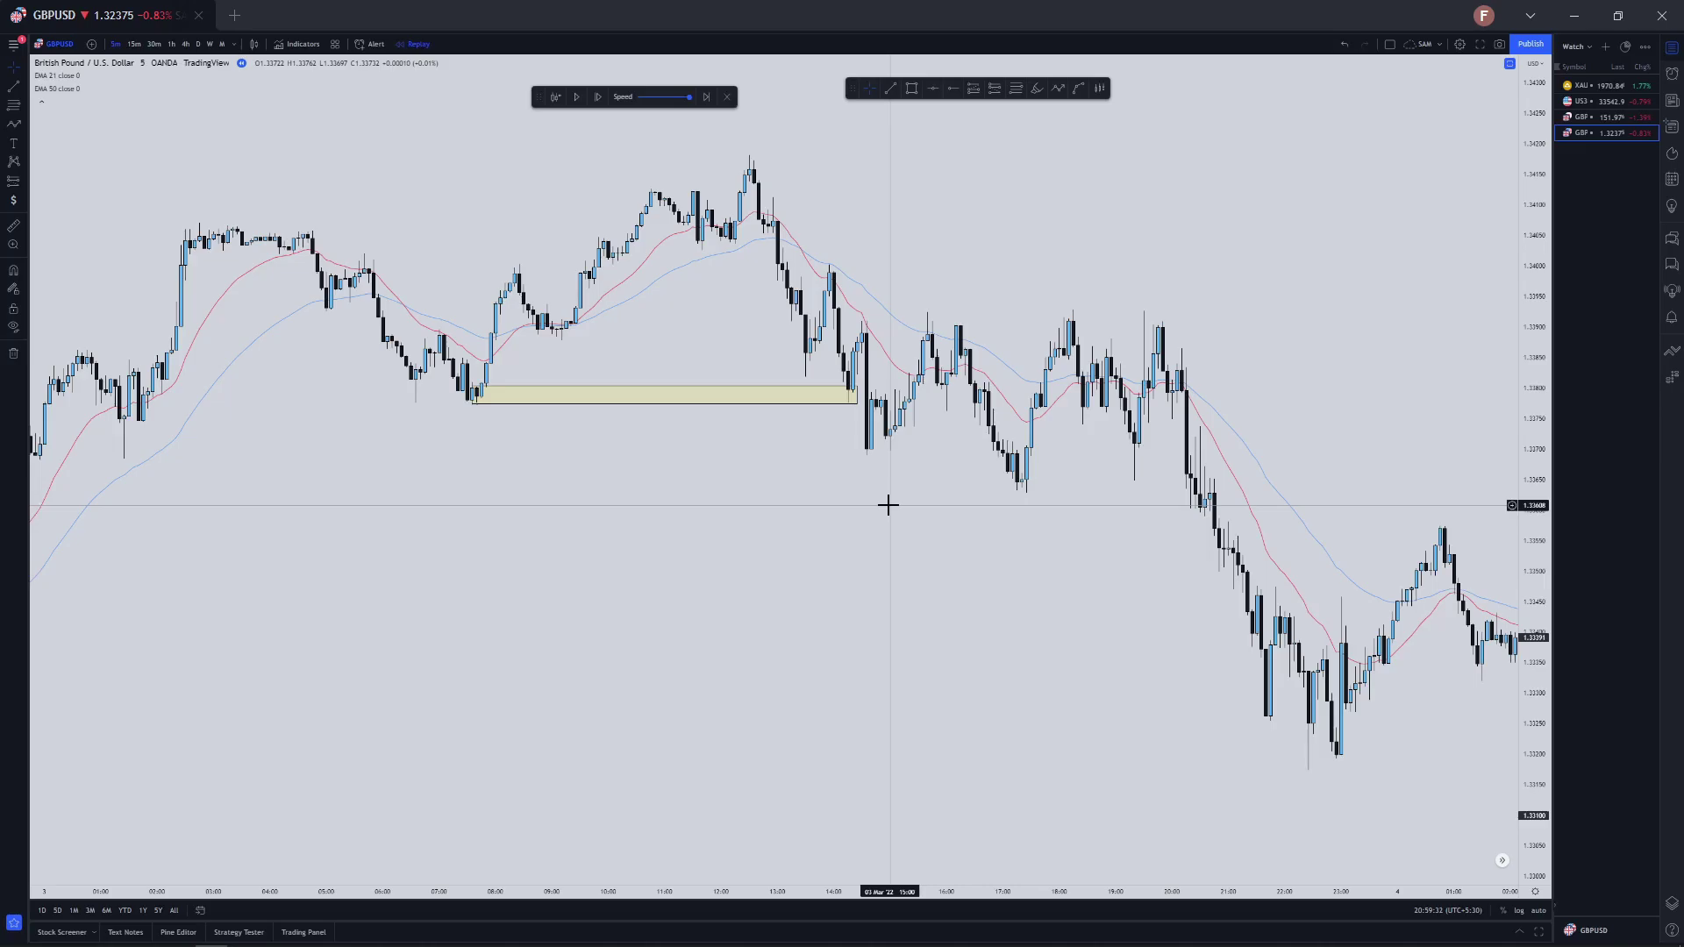
Switch GBPUSD to the 30-minute timeframe and bring the 3 March rectangle into view
{"action": "left_click", "coordinate": [156, 44]}
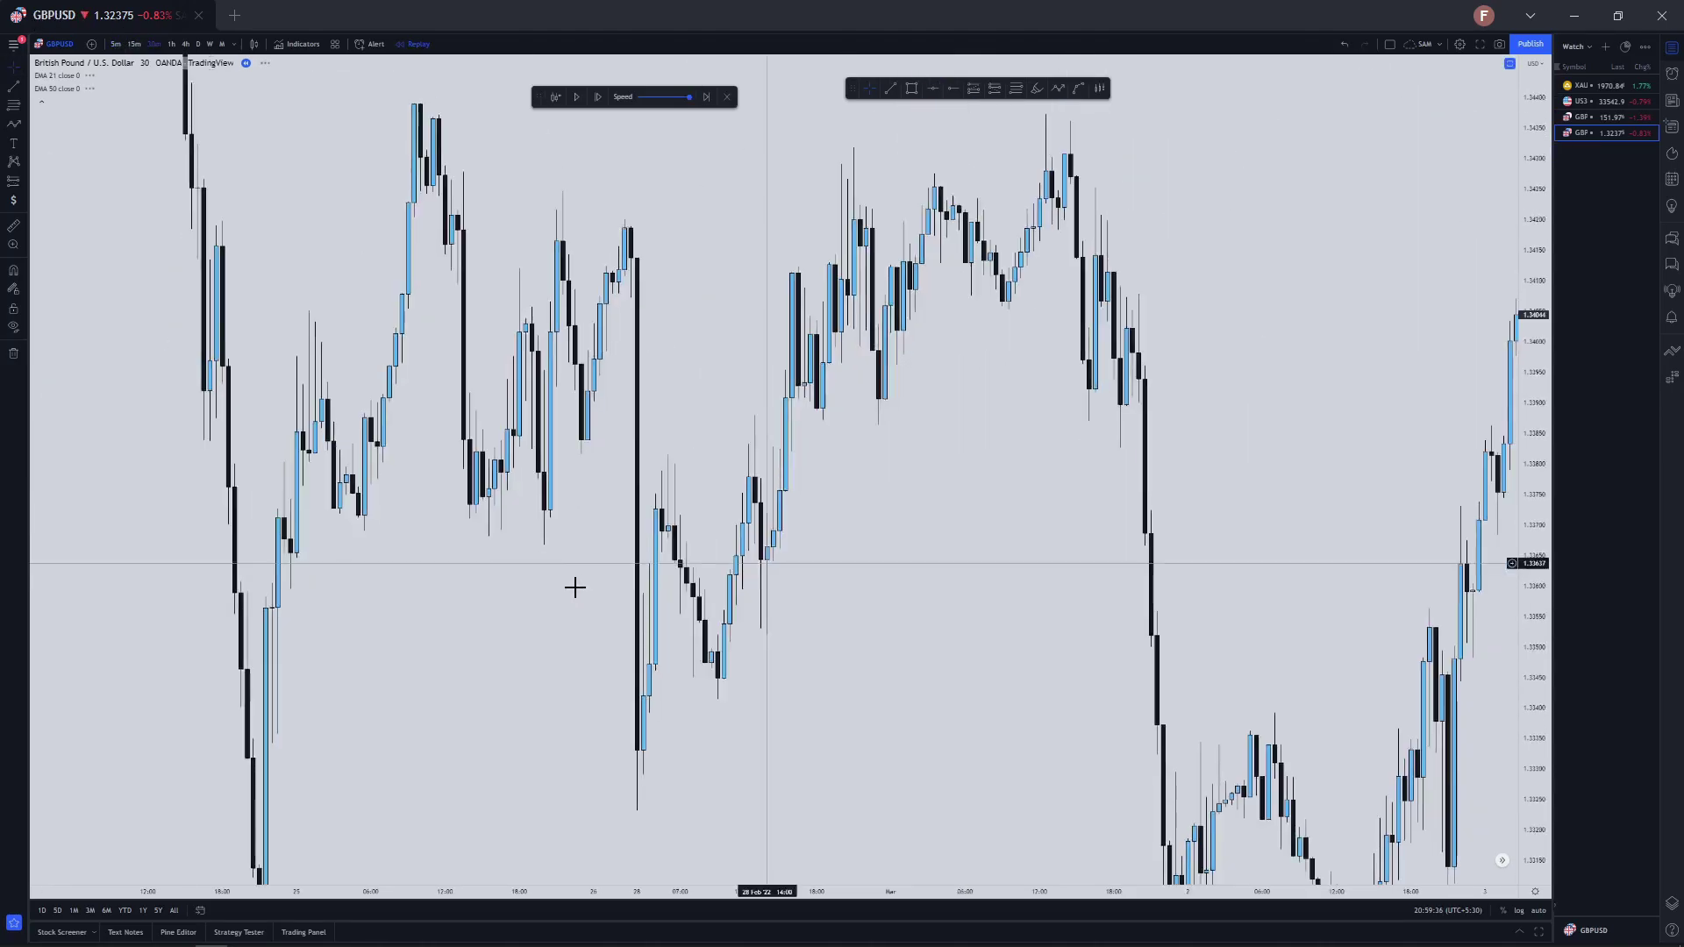
{"action": "left_click_drag", "start_coordinate": [766, 564], "coordinate": [576, 587]}
{"action": "scroll", "coordinate": [1094, 504], "scroll_direction": "up", "scroll_amount": 4}
{"action": "left_click_drag", "start_coordinate": [960, 504], "coordinate": [508, 496]}
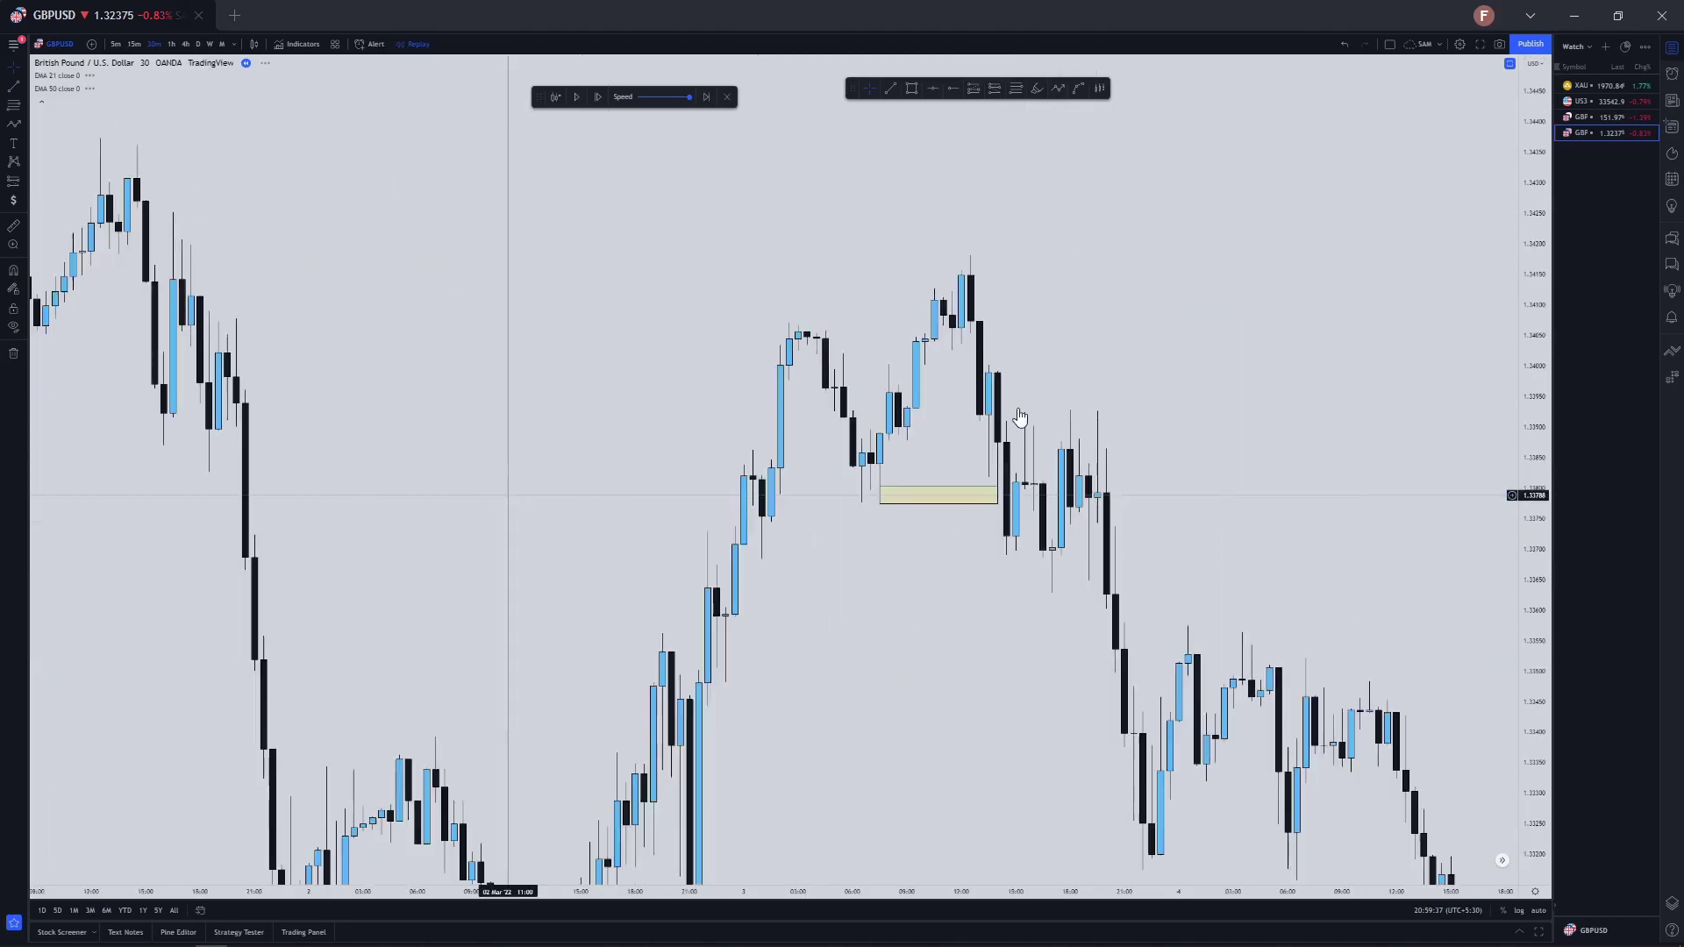
Highlight the price level at about 1.3390 with the Highlighter, from the 28 February lows across to the 3 March candles
{"action": "left_click", "coordinate": [1037, 87]}
{"action": "scroll", "coordinate": [869, 552], "scroll_direction": "down", "scroll_amount": 5}
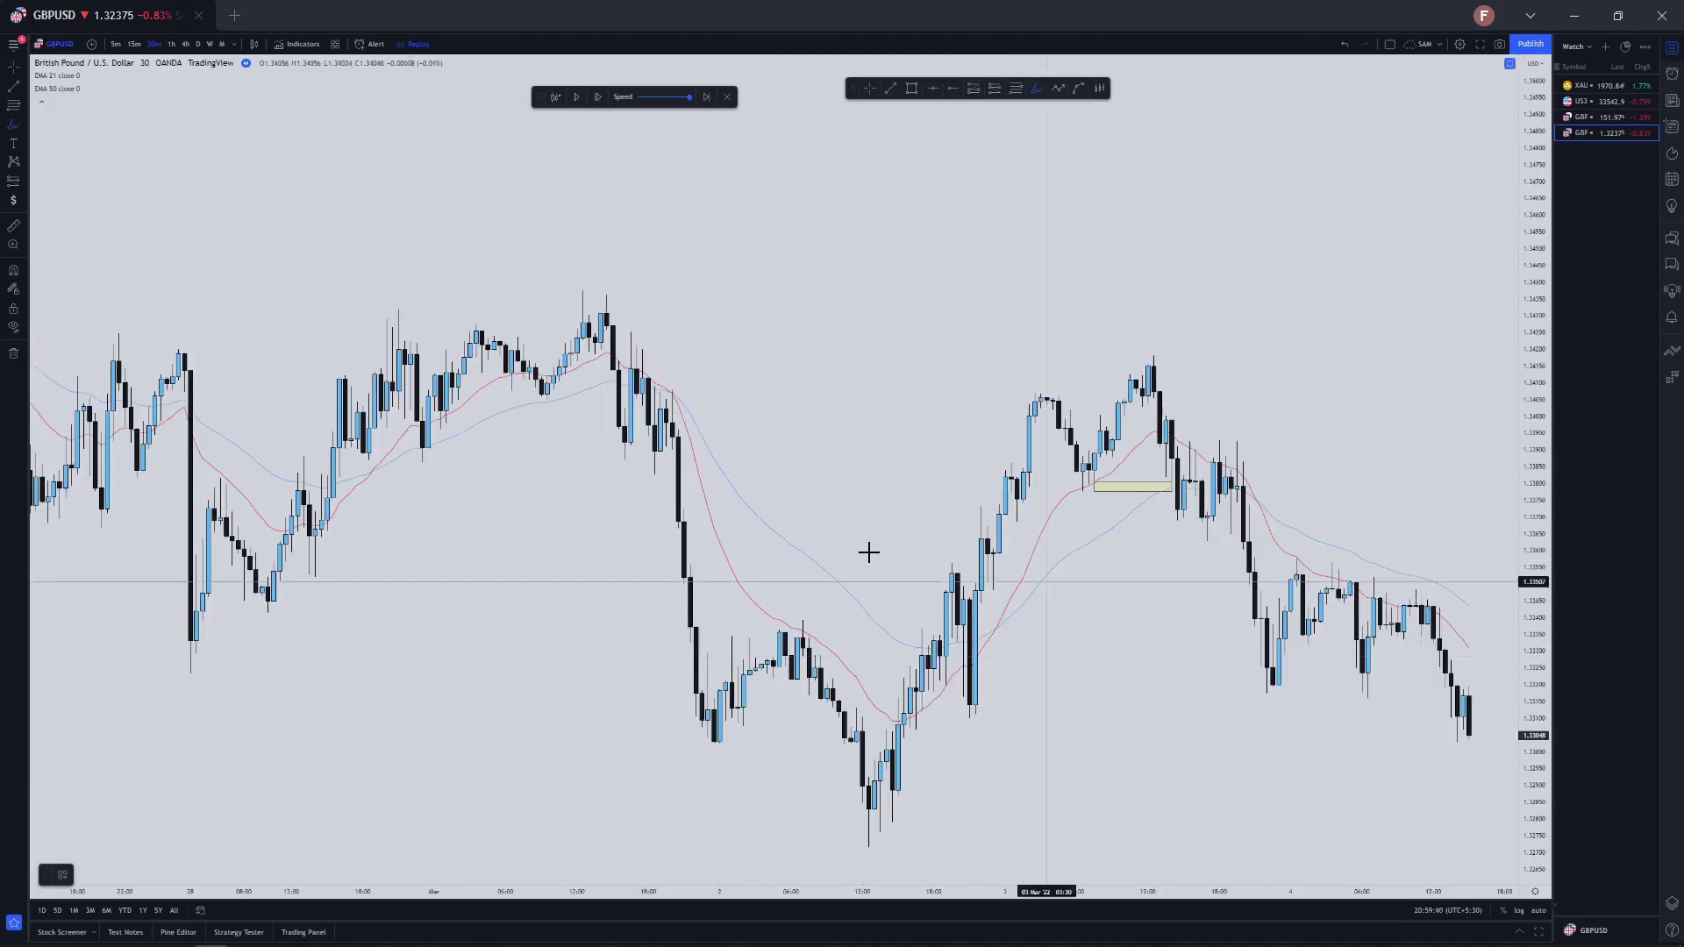
{"action": "scroll", "coordinate": [869, 553], "scroll_direction": "down", "scroll_amount": 3}
{"action": "scroll", "coordinate": [1105, 453], "scroll_direction": "up", "scroll_amount": 3}
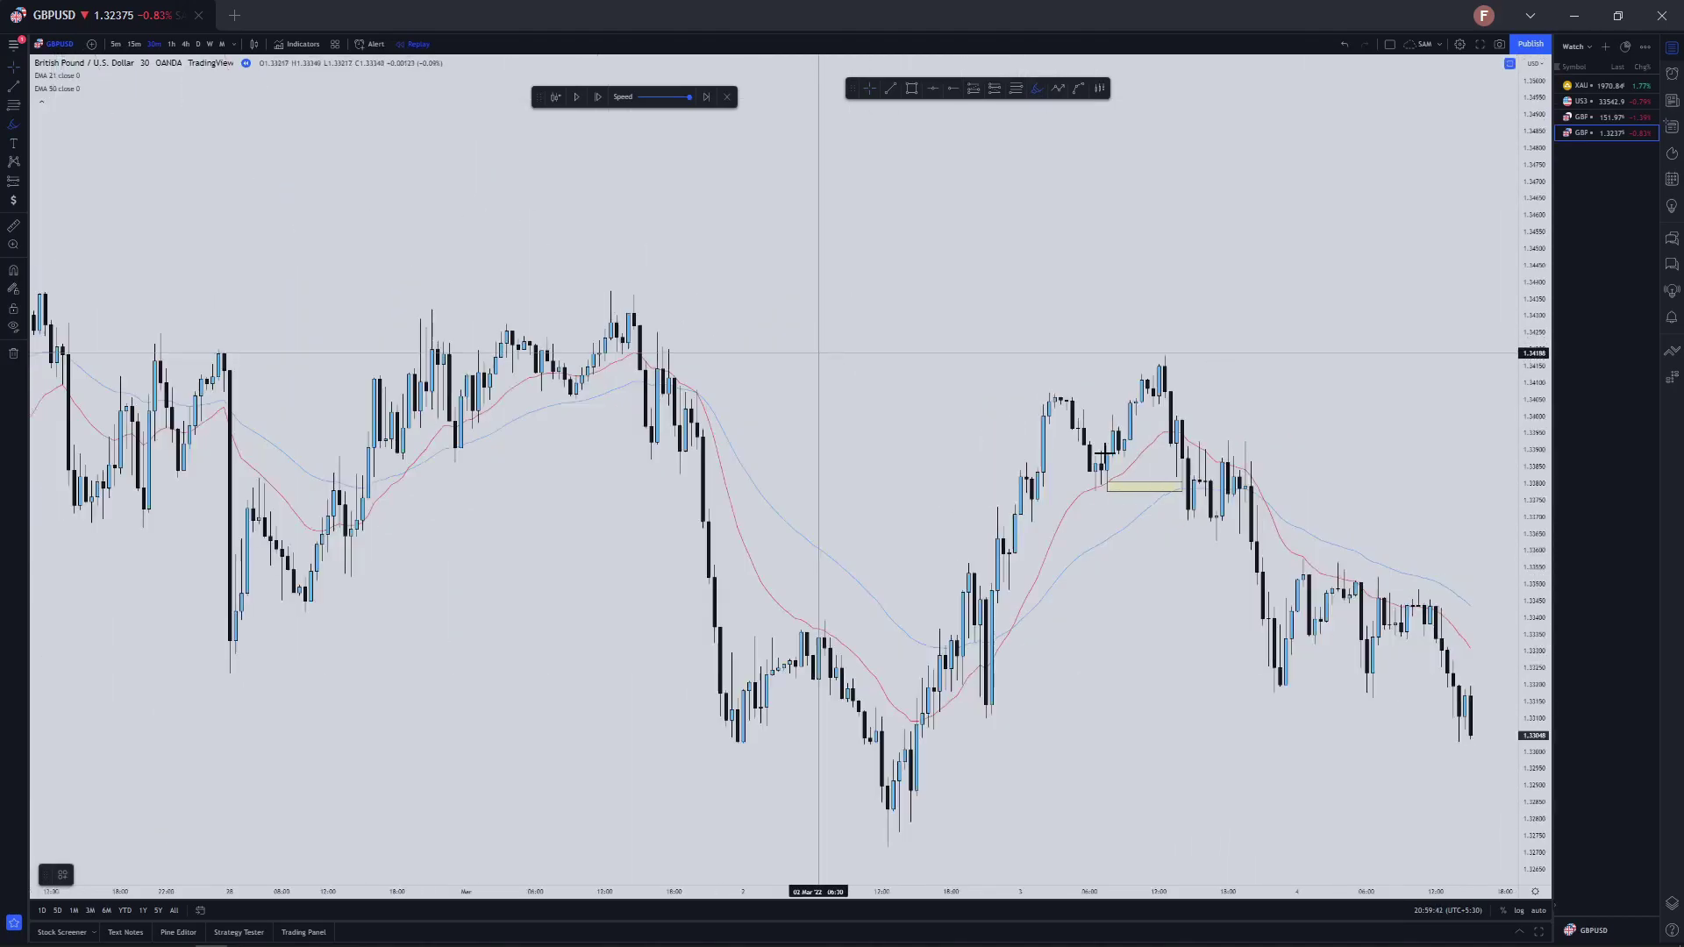
{"action": "scroll", "coordinate": [1105, 452], "scroll_direction": "up", "scroll_amount": 1}
{"action": "left_click_drag", "start_coordinate": [1493, 644], "coordinate": [1494, 737]}
{"action": "scroll", "coordinate": [1127, 559], "scroll_direction": "up", "scroll_amount": 2}
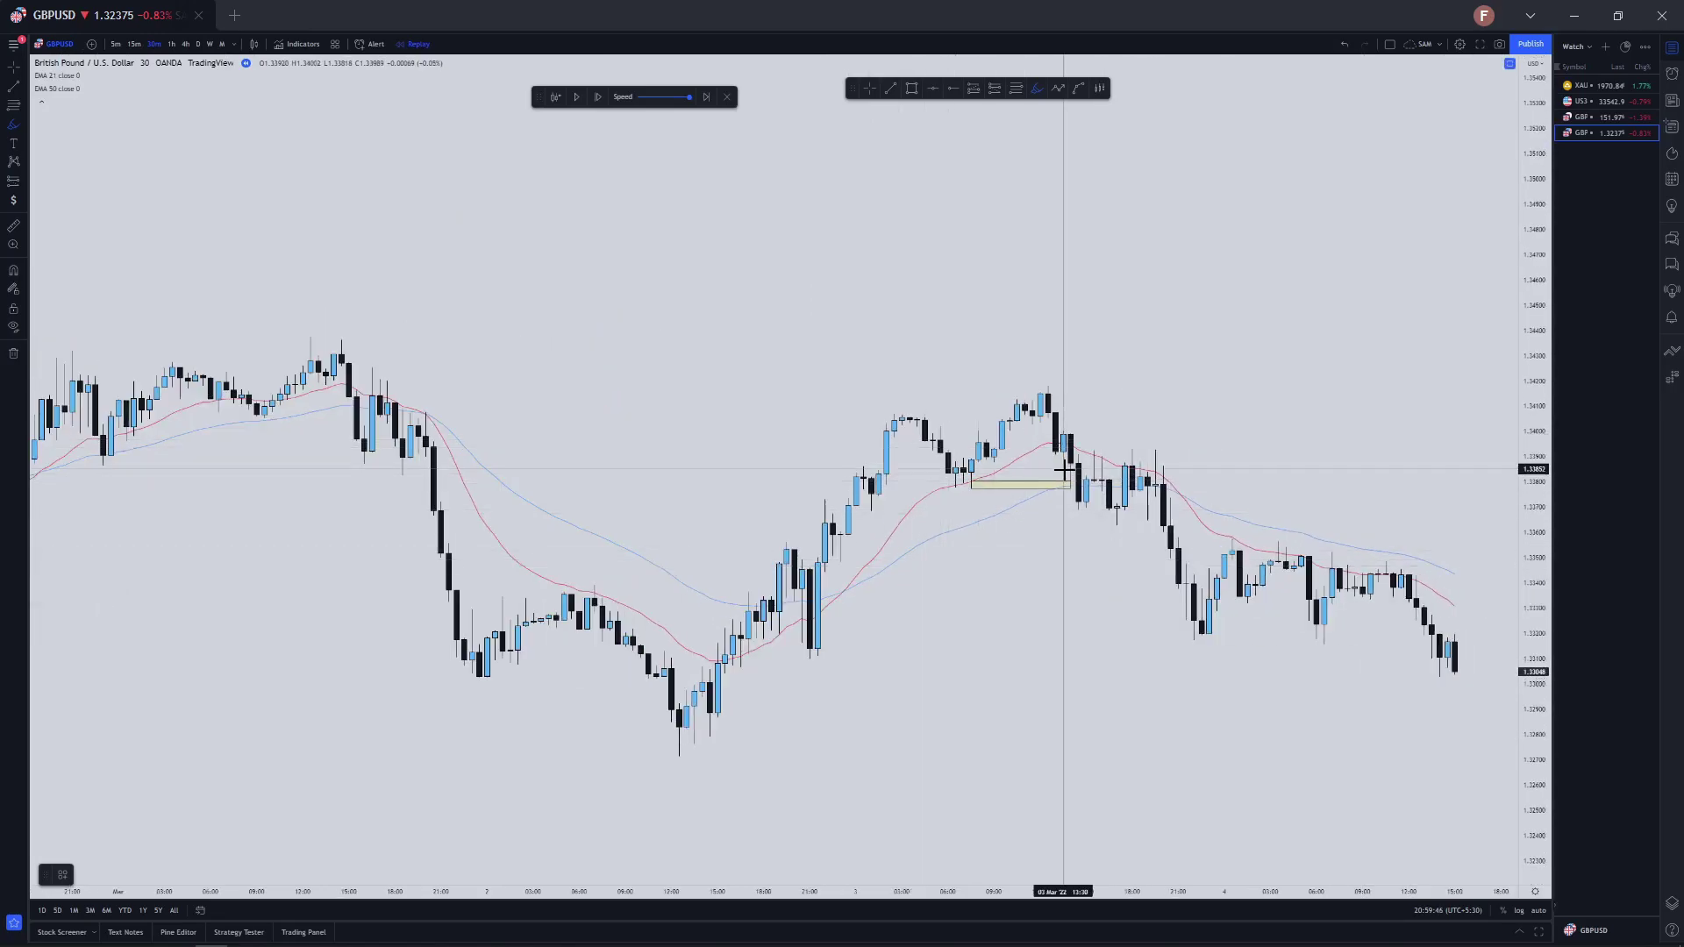
{"action": "scroll", "coordinate": [1072, 496], "scroll_direction": "down", "scroll_amount": 1}
{"action": "scroll", "coordinate": [1072, 497], "scroll_direction": "down", "scroll_amount": 1}
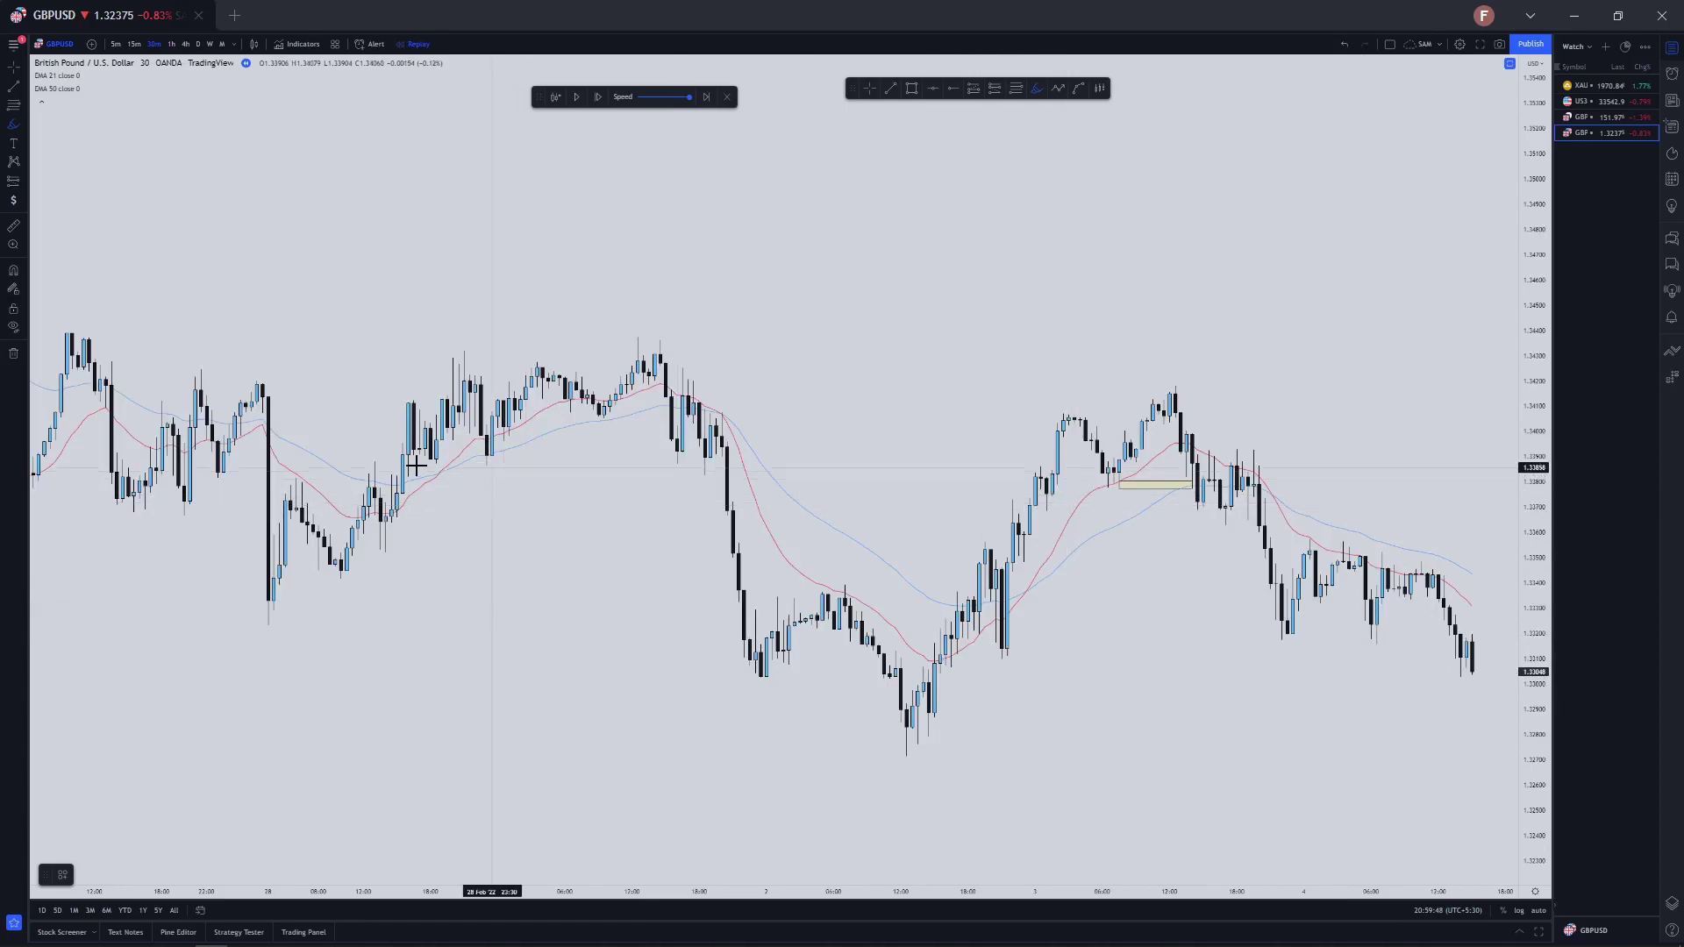
{"action": "left_click_drag", "start_coordinate": [420, 467], "coordinate": [1239, 453]}
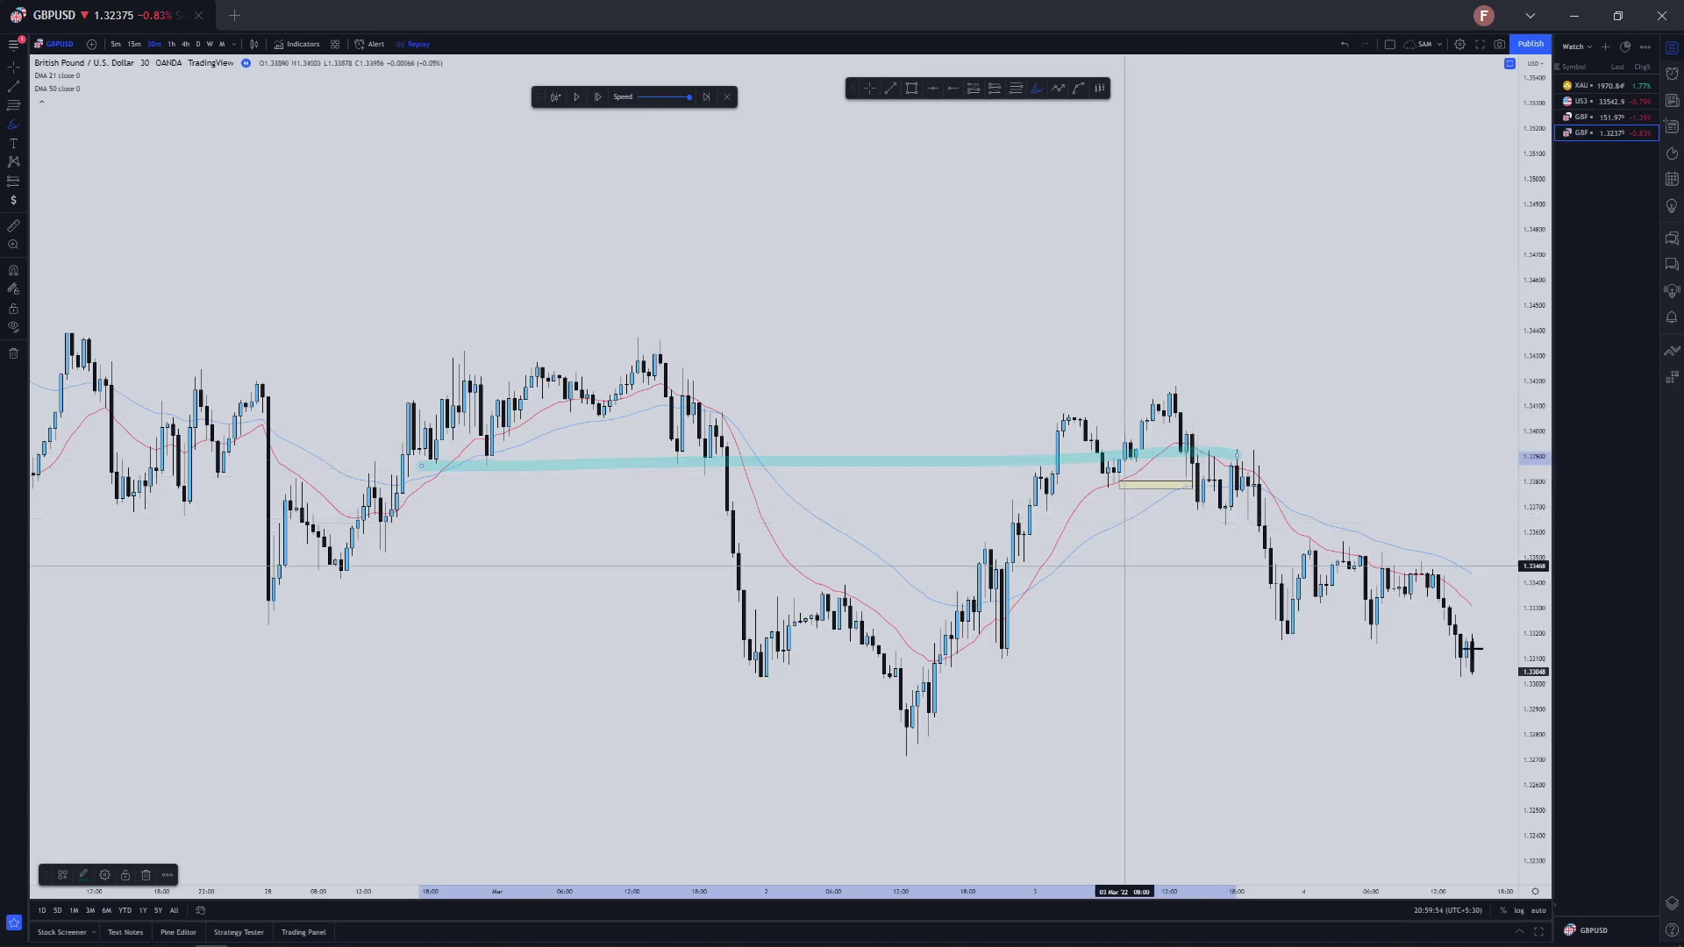
Highlight the two 3 March swing highs at about 1.3410 and remove all drawings from the chart
{"action": "left_click_drag", "start_coordinate": [1520, 689], "coordinate": [1520, 759]}
{"action": "mouse_move", "coordinate": [1057, 428]}
{"action": "left_mouse_down"}
{"action": "mouse_move", "coordinate": [1185, 425]}
{"action": "mouse_move", "coordinate": [1072, 421]}
{"action": "mouse_move", "coordinate": [1172, 413]}
{"action": "mouse_move", "coordinate": [1139, 408]}
{"action": "mouse_move", "coordinate": [1077, 428]}
{"action": "left_mouse_up"}
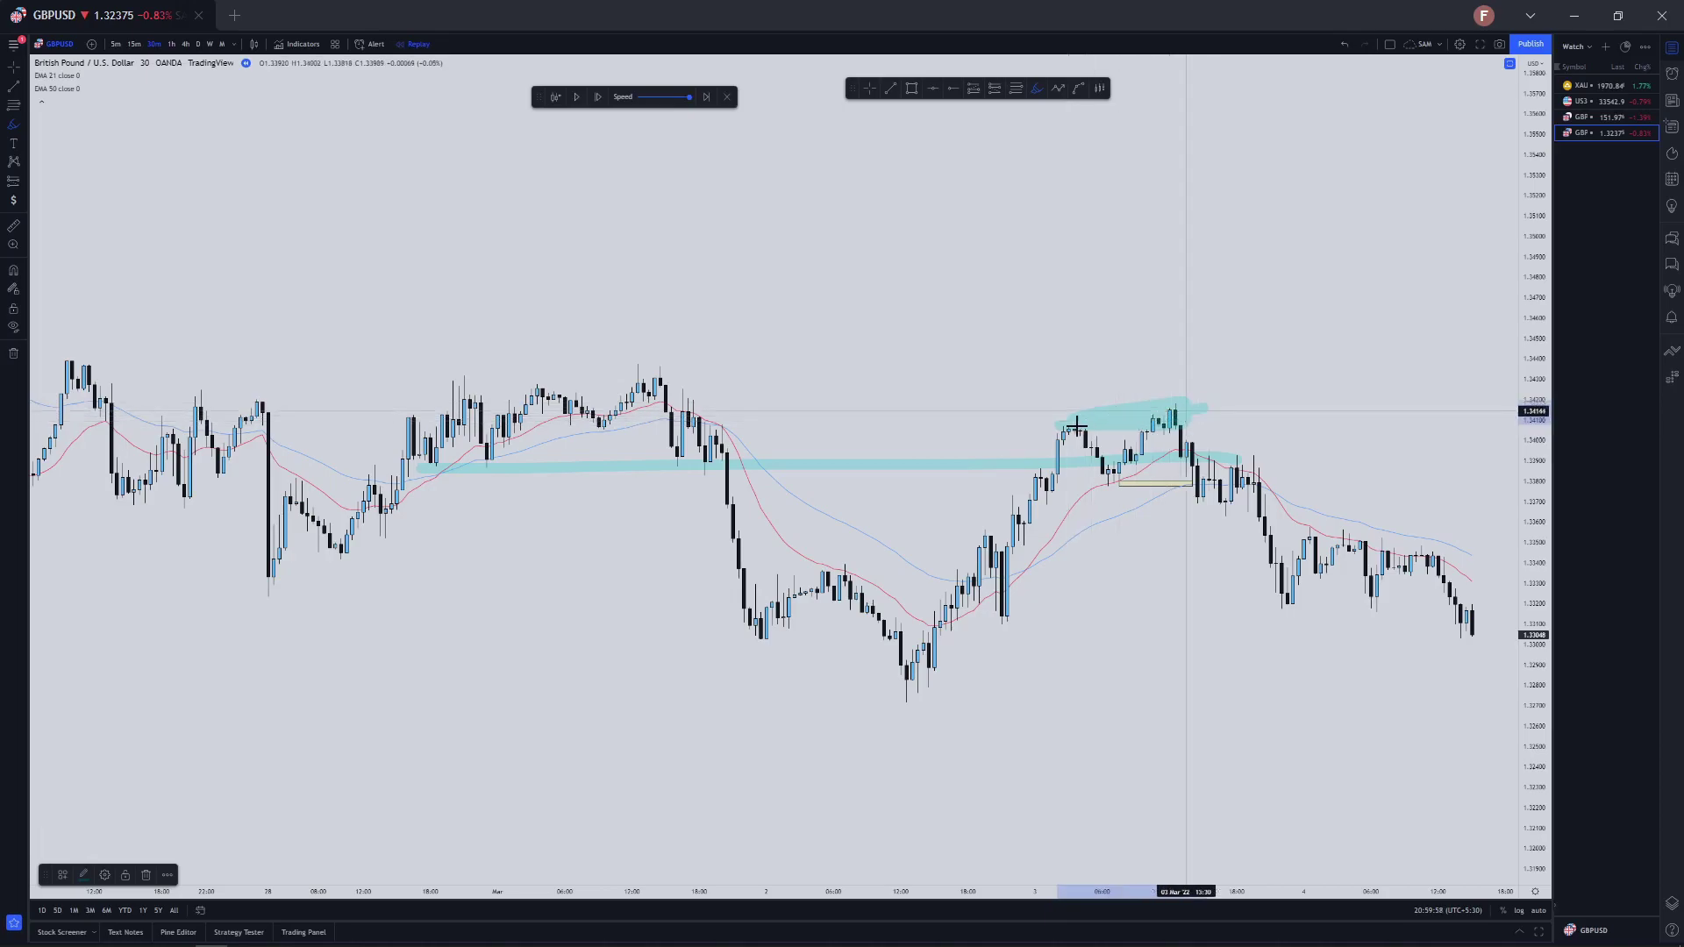
{"action": "right_click", "coordinate": [1084, 314]}
{"action": "left_click", "coordinate": [1158, 496]}
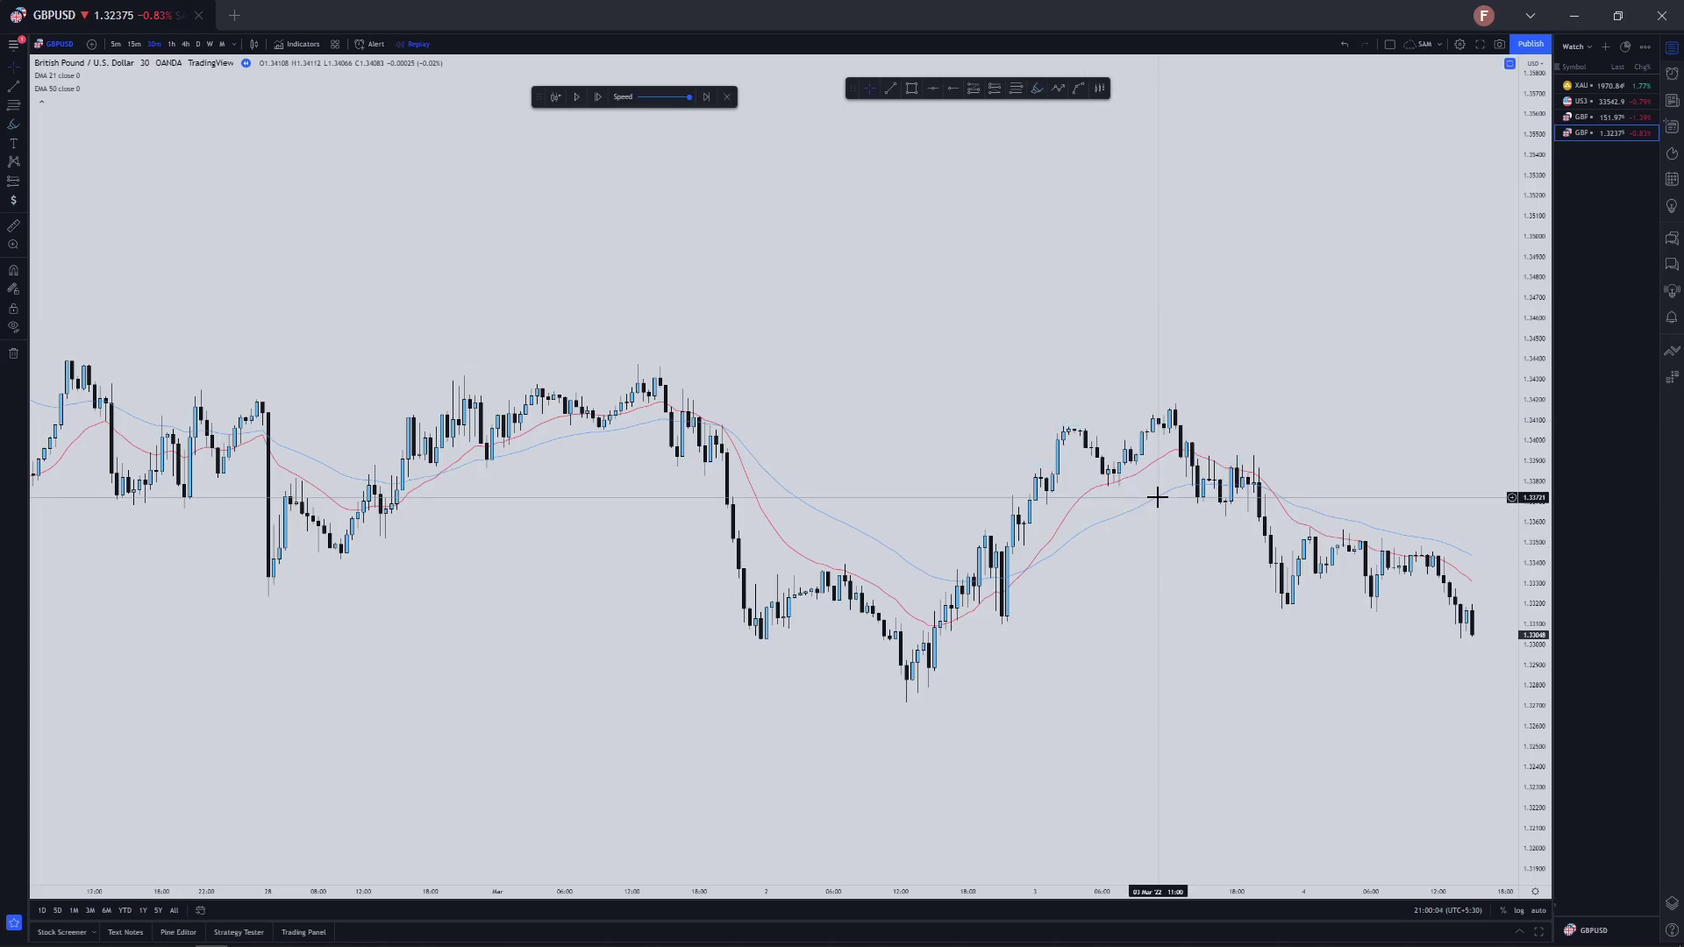
{"action": "left_click", "coordinate": [1058, 88]}
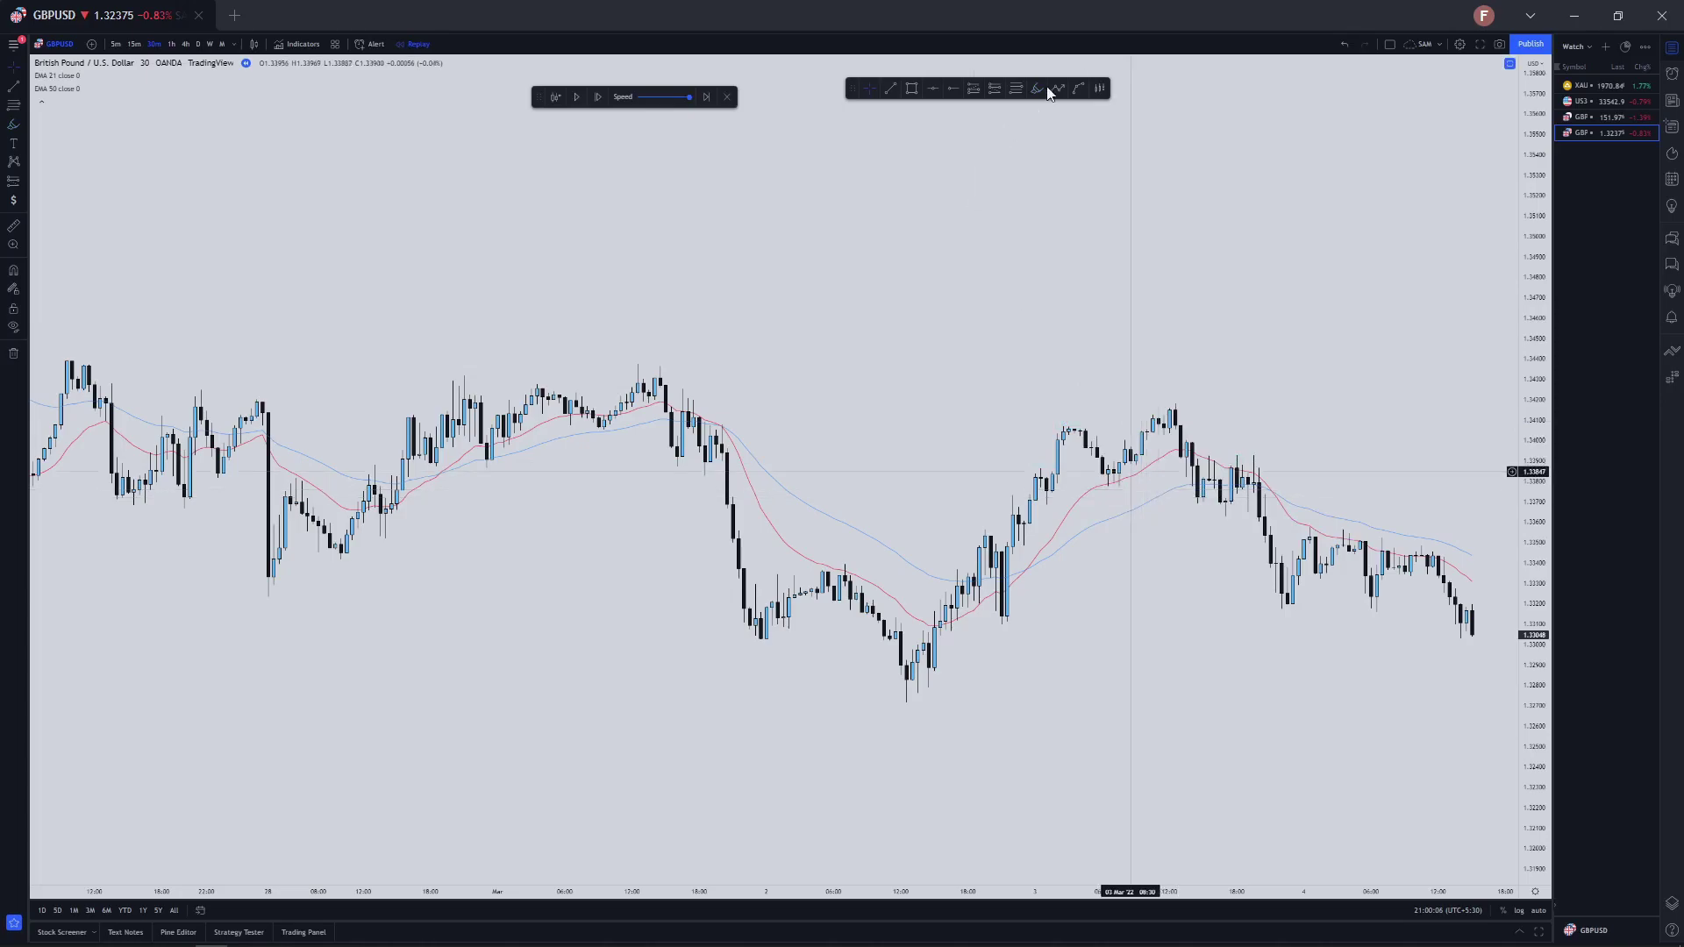
{"action": "left_click", "coordinate": [1265, 173]}
{"action": "key", "text": "Escape"}
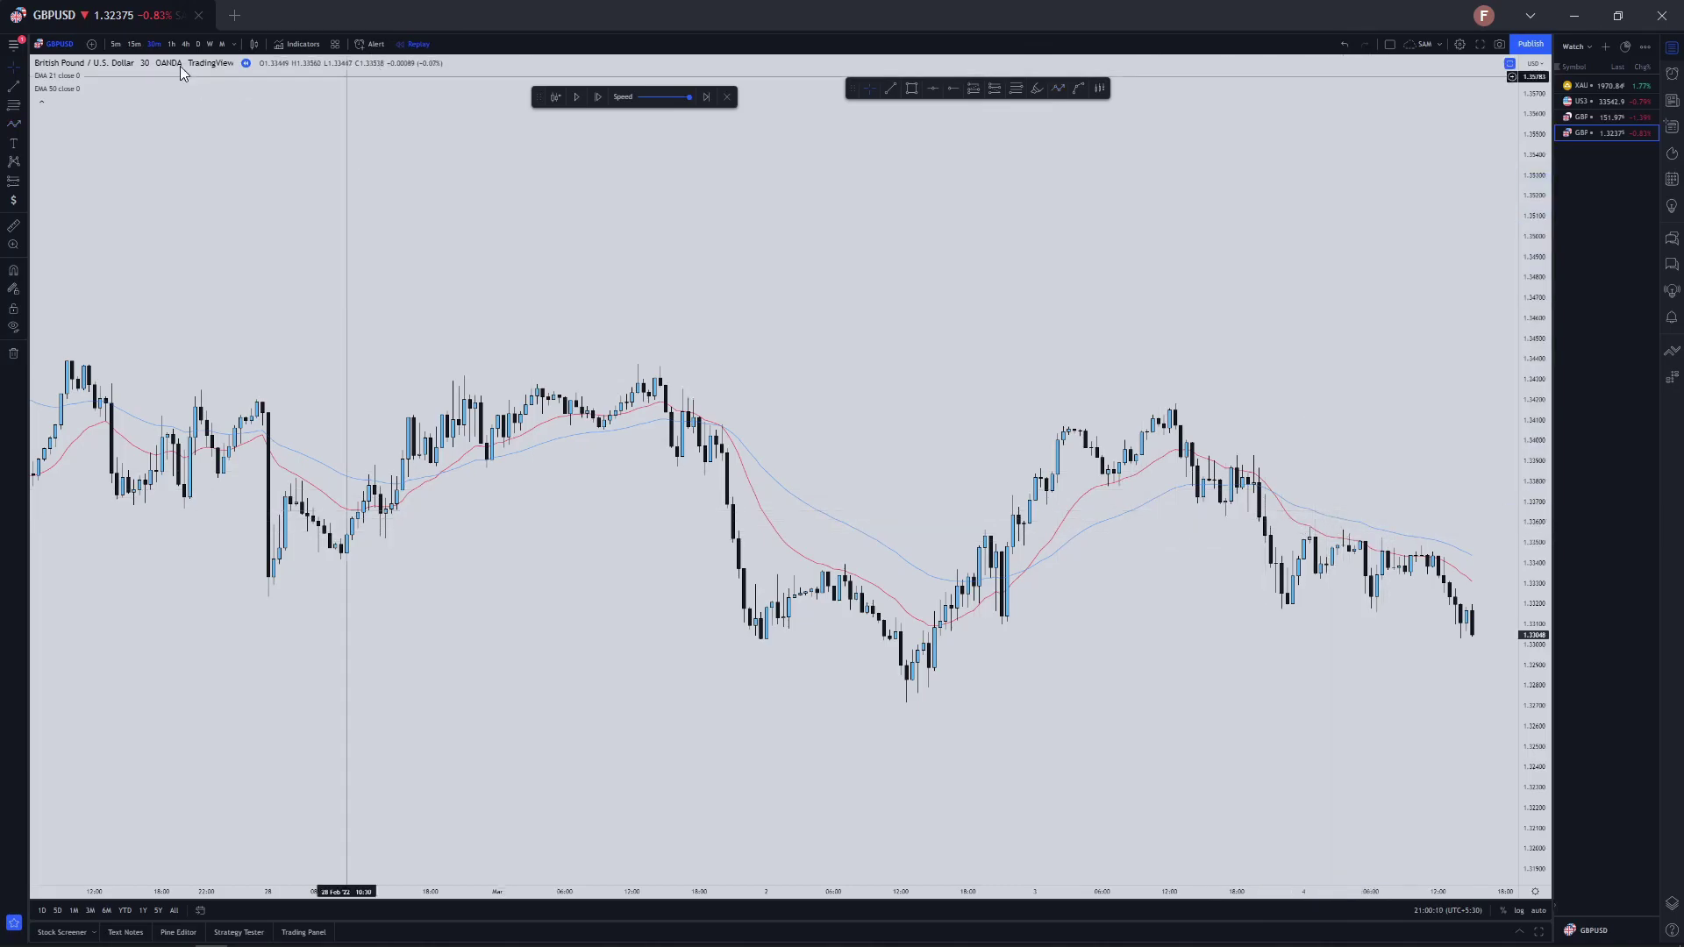
Switch GBPUSD to the 4-hour timeframe and start a Path drawing beyond the latest candles at about 1.3415
{"action": "left_click", "coordinate": [185, 44]}
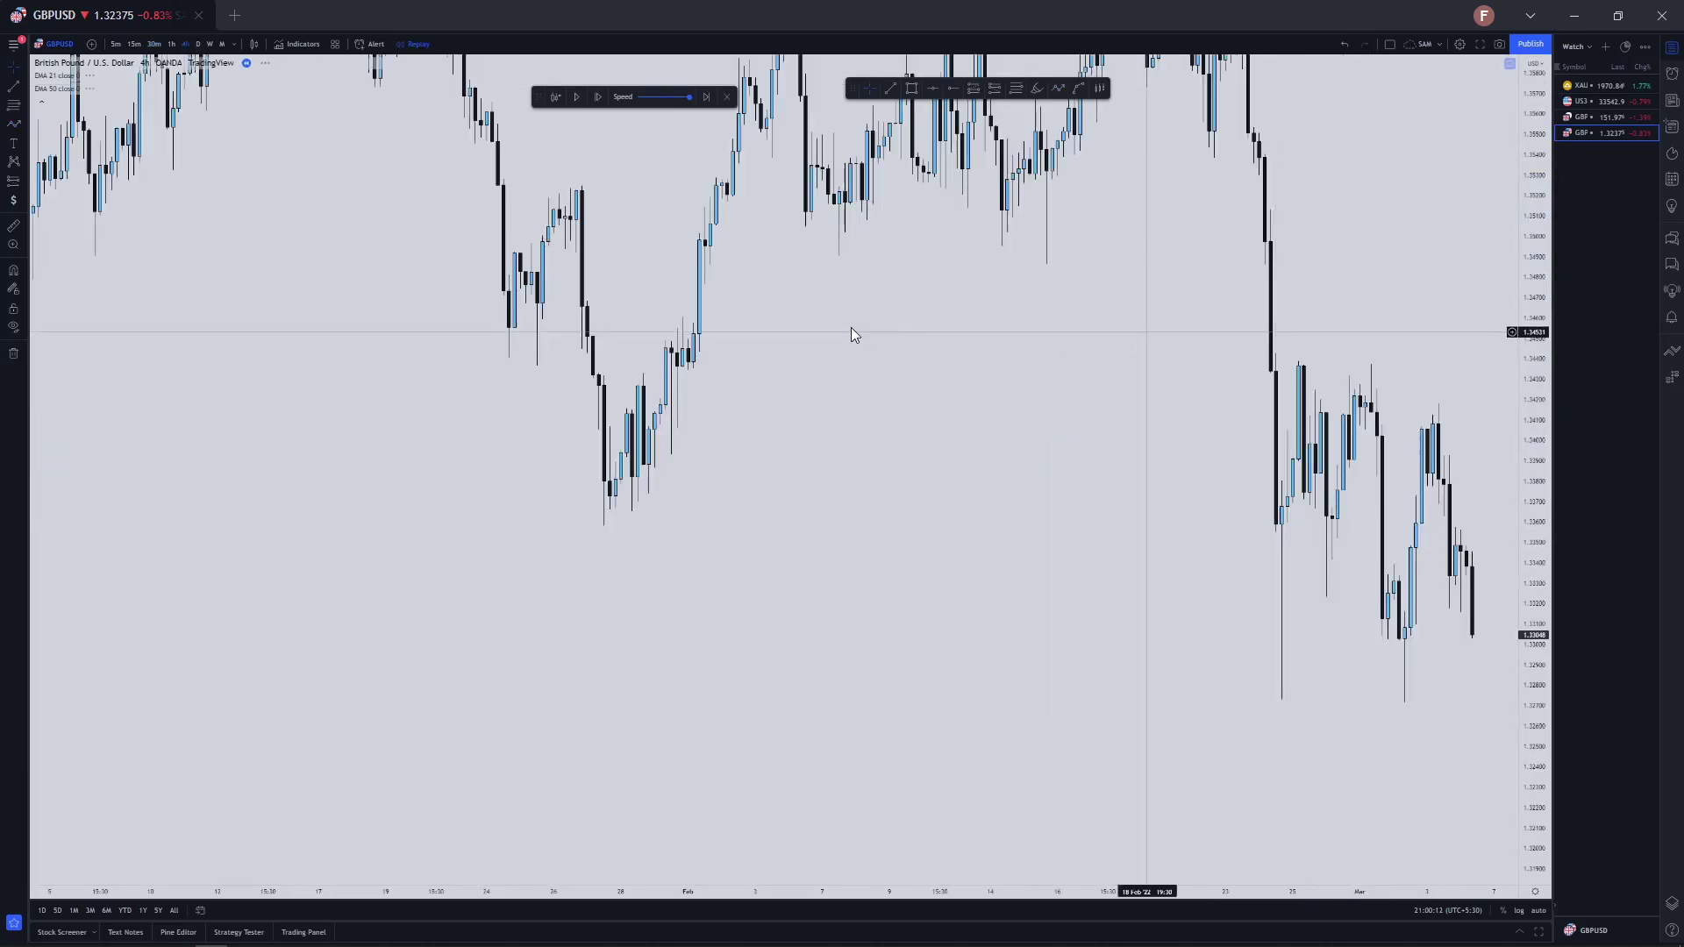
{"action": "scroll", "coordinate": [827, 368], "scroll_direction": "up", "scroll_amount": 5}
{"action": "left_click_drag", "start_coordinate": [1290, 347], "coordinate": [857, 271]}
{"action": "left_click", "coordinate": [1063, 87]}
{"action": "left_click", "coordinate": [1162, 330]}
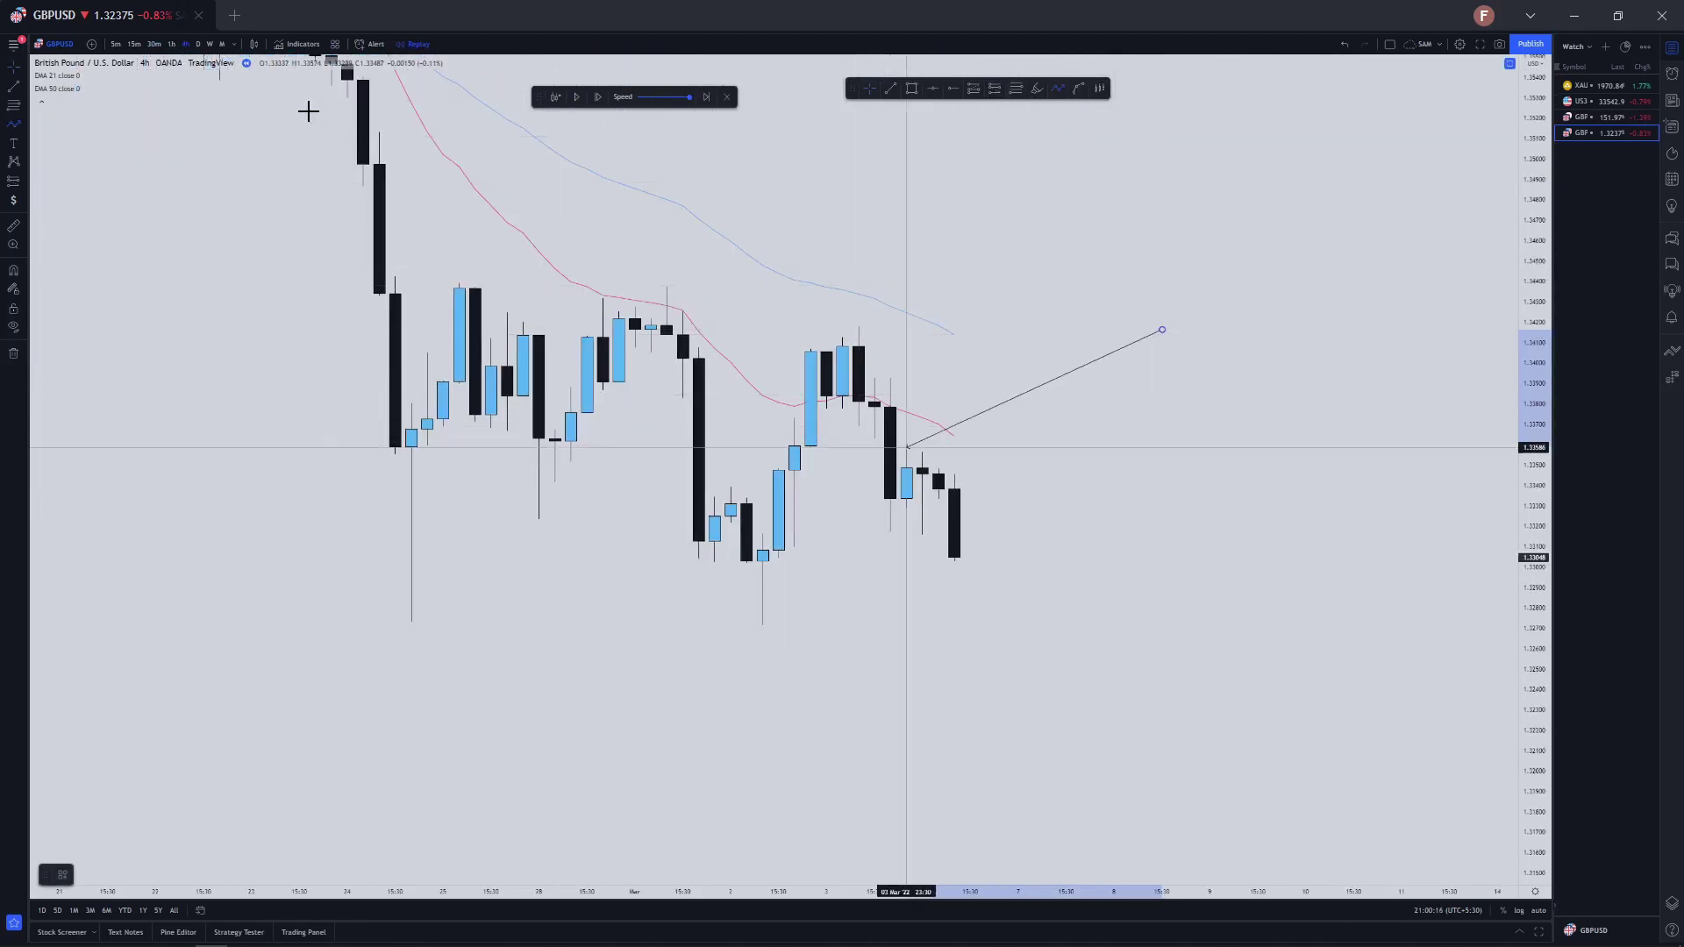
{"action": "key", "text": "Escape"}
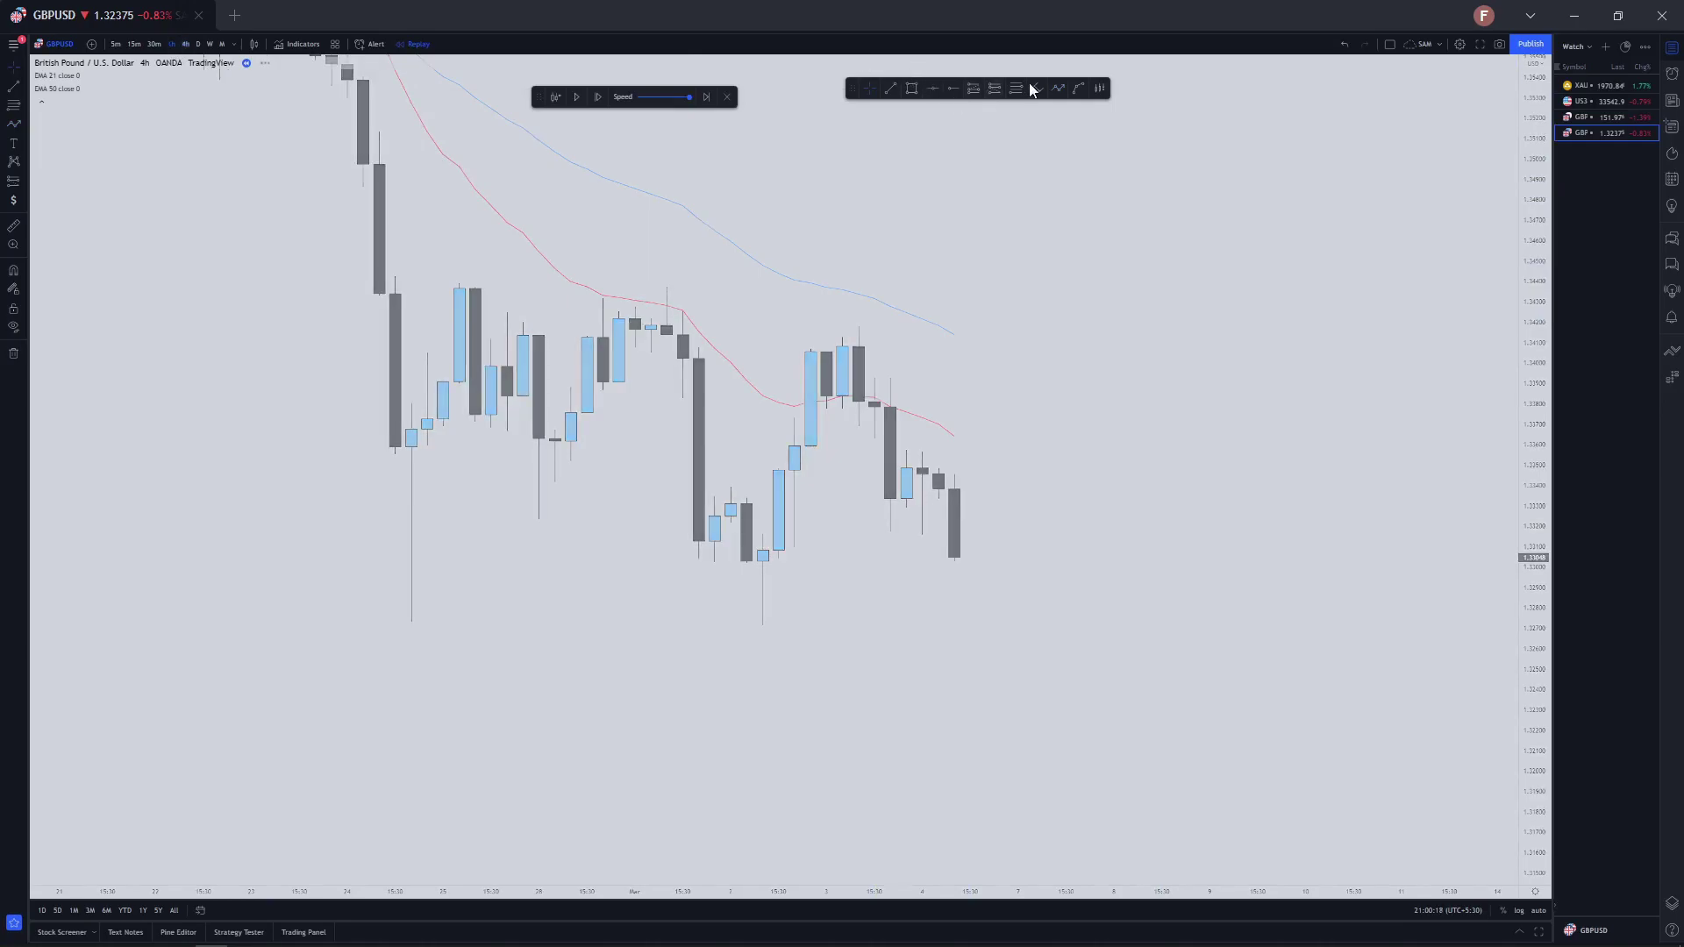
{"action": "left_click", "coordinate": [1058, 88]}
{"action": "scroll", "coordinate": [1027, 245], "scroll_direction": "down", "scroll_amount": 4}
{"action": "left_click", "coordinate": [1158, 258]}
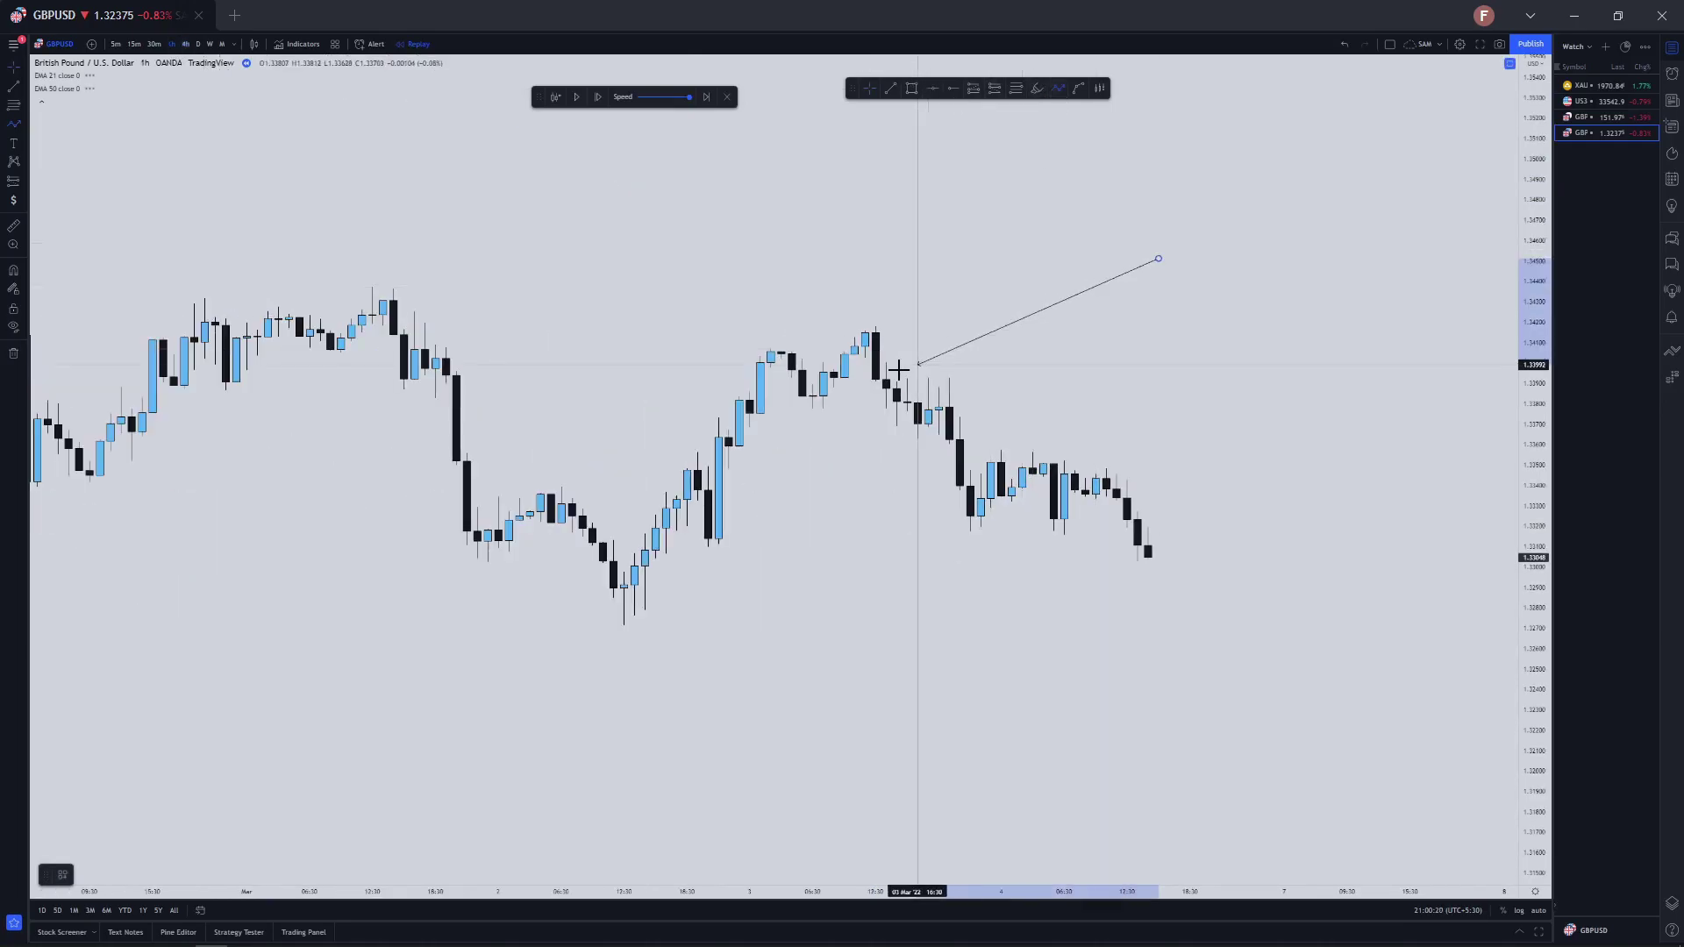
{"action": "key", "text": "Escape"}
Return the GBPUSD chart to the 4-hour timeframe and try to trace a path beside the latest candles
{"action": "left_click", "coordinate": [186, 43]}
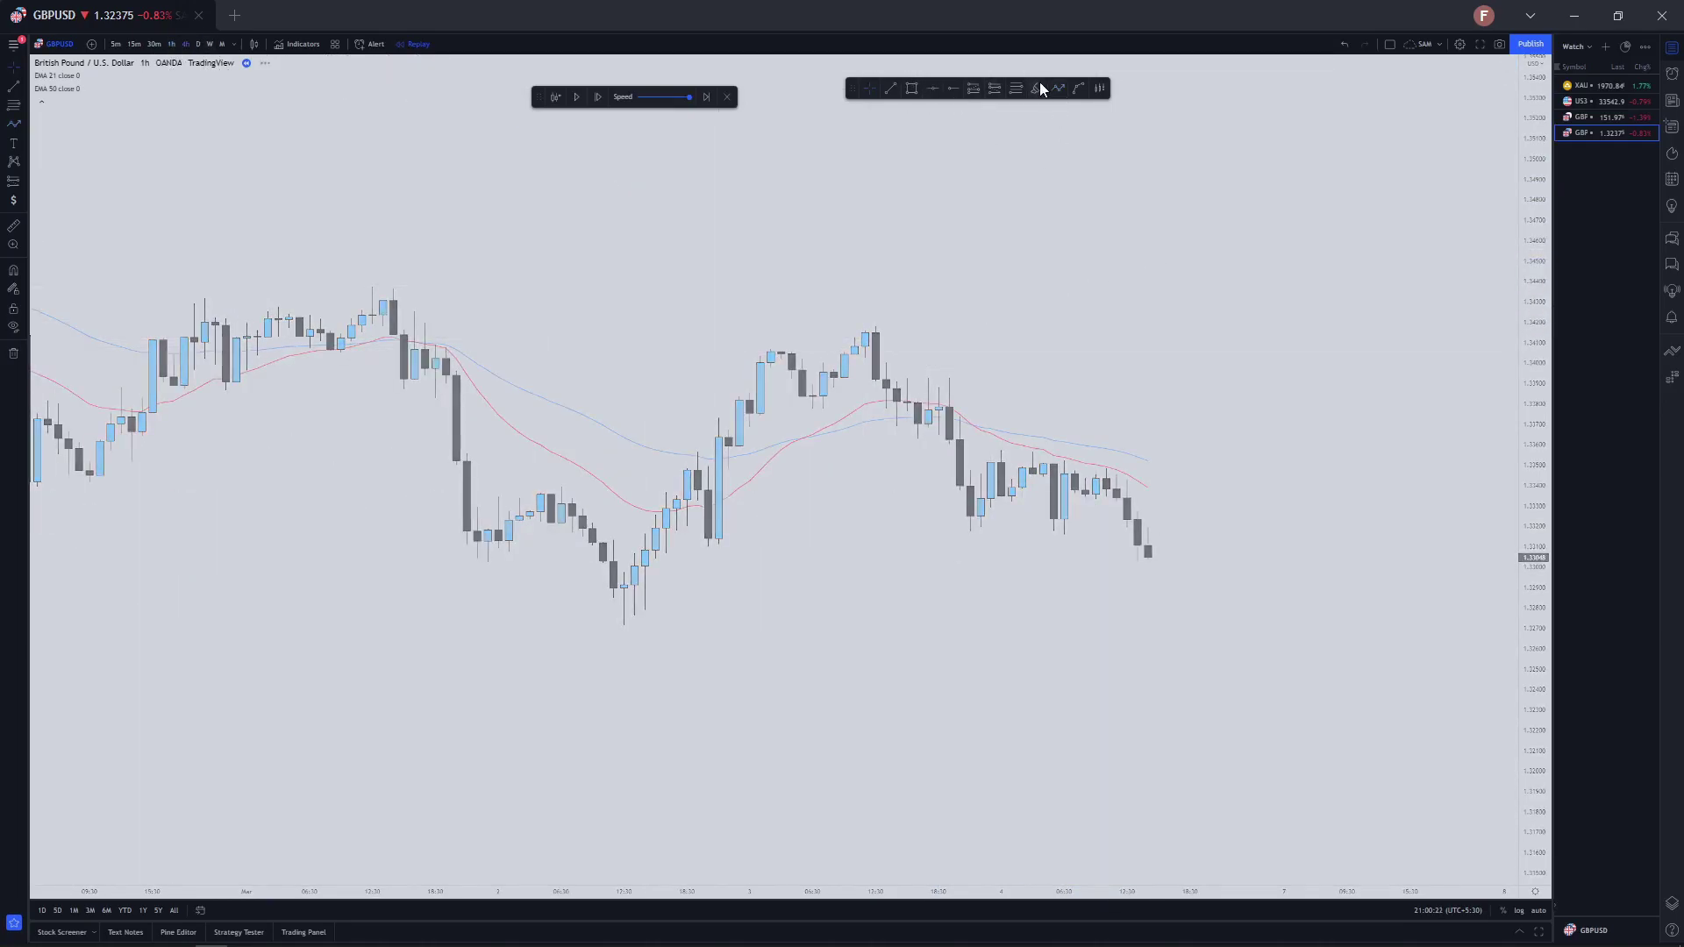
{"action": "left_click", "coordinate": [1058, 88]}
{"action": "scroll", "coordinate": [1207, 250], "scroll_direction": "up", "scroll_amount": 3}
{"action": "left_click", "coordinate": [1193, 279]}
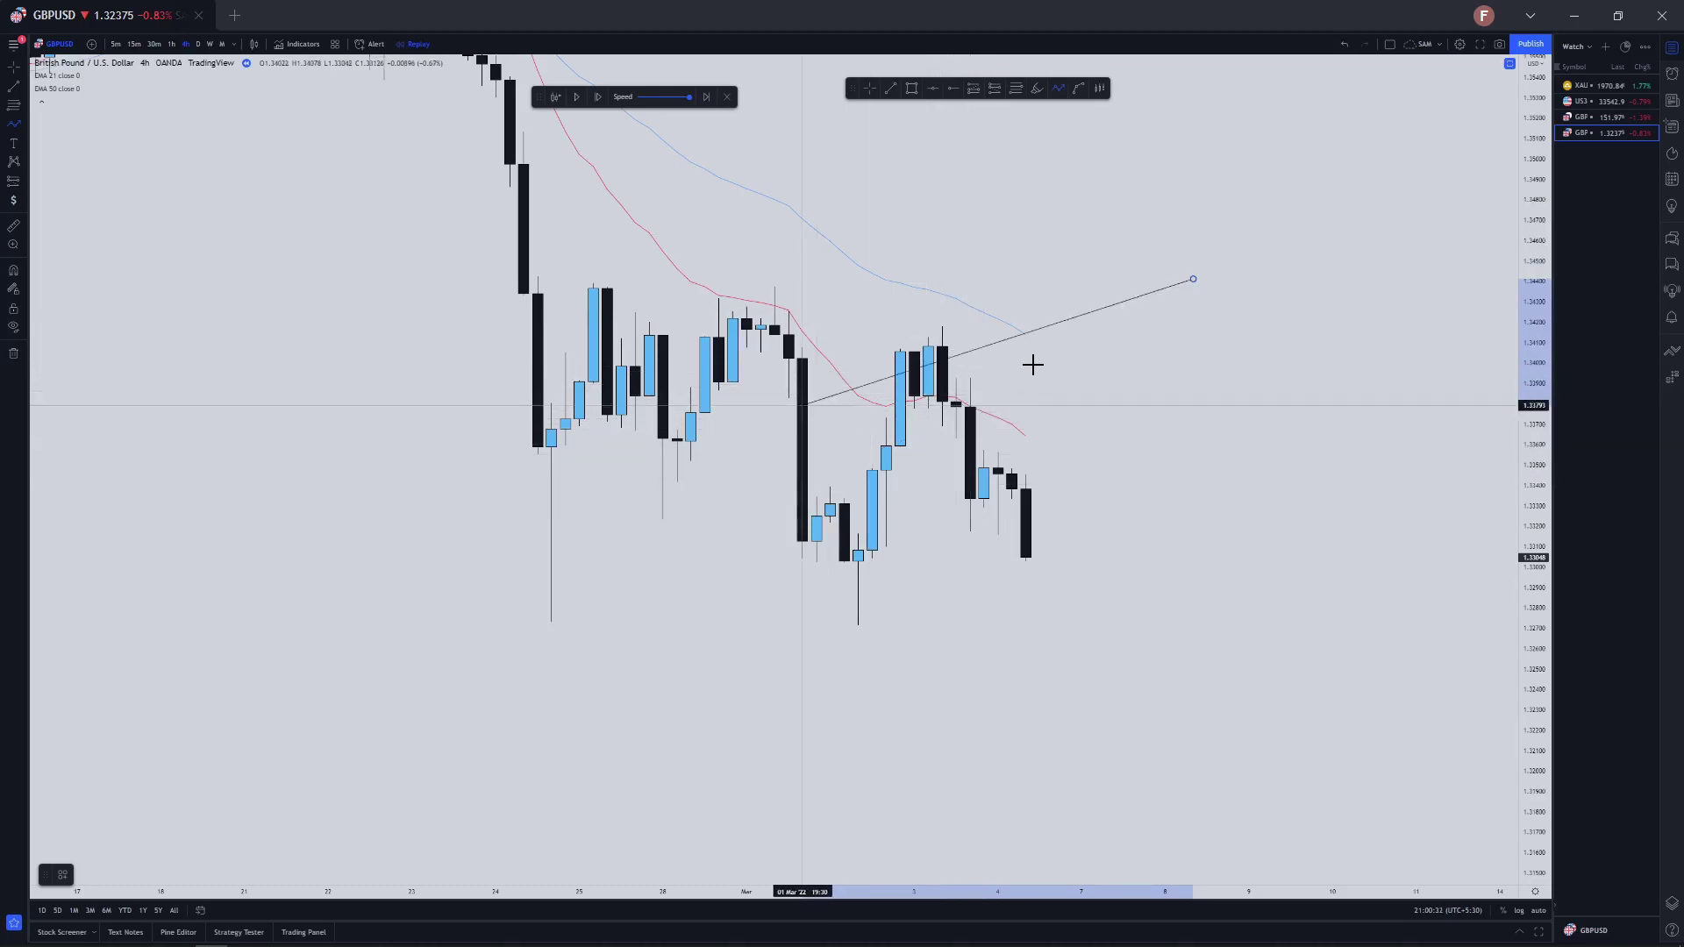
{"action": "left_click", "coordinate": [956, 380]}
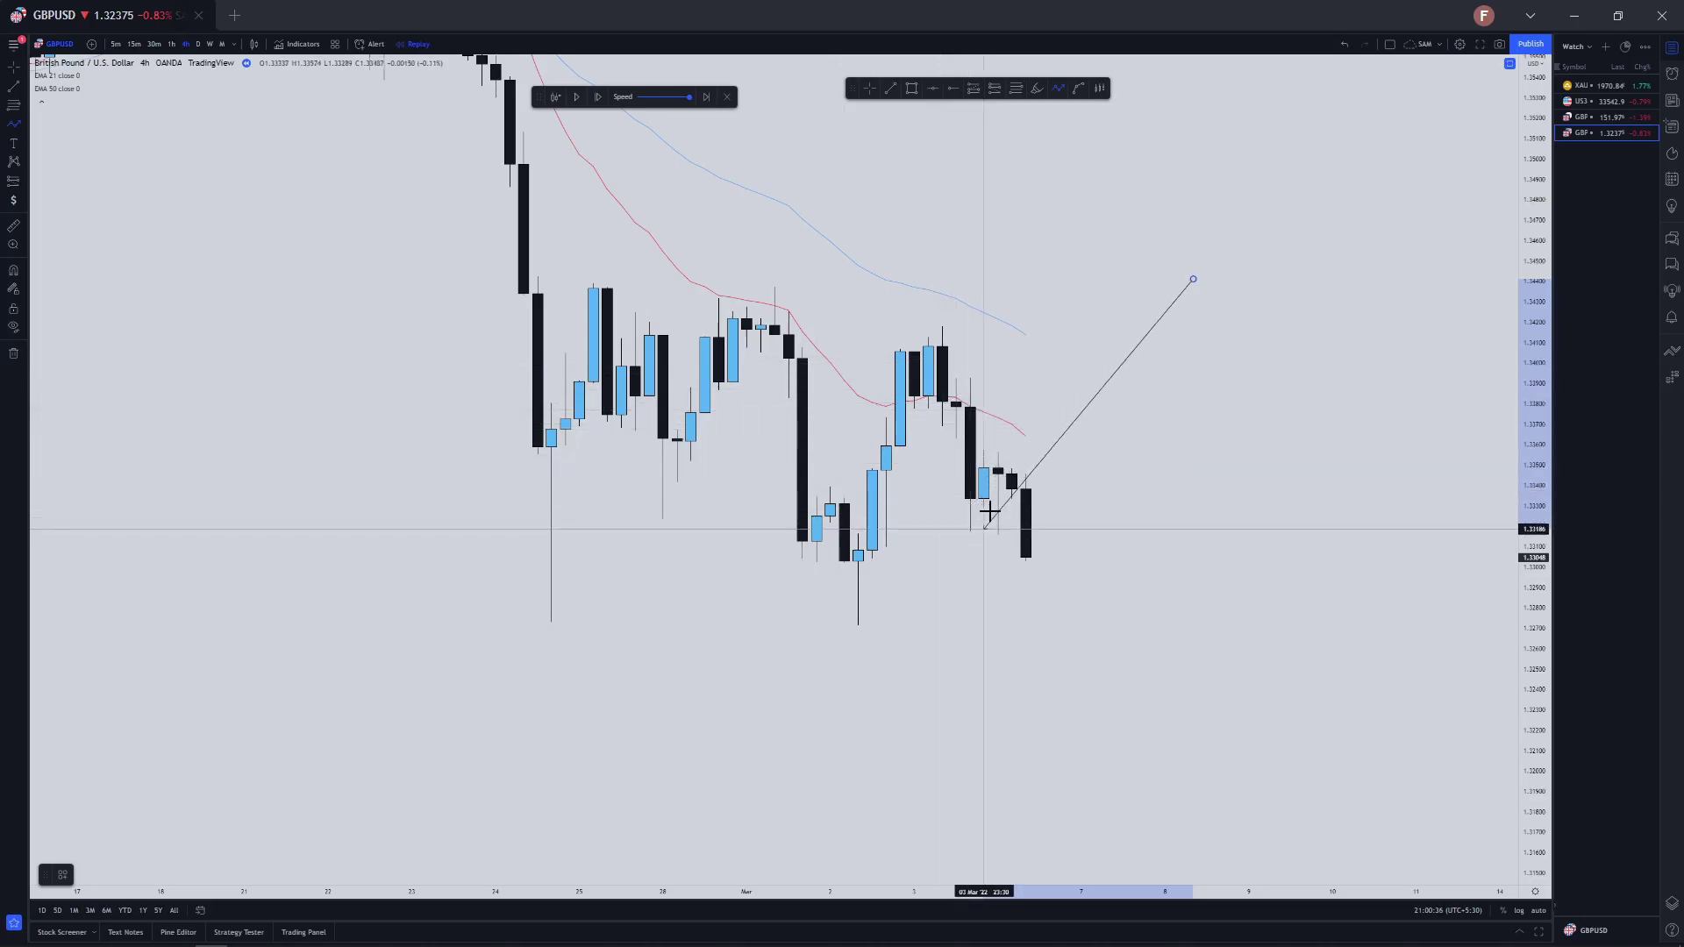
{"action": "key", "text": "Escape"}
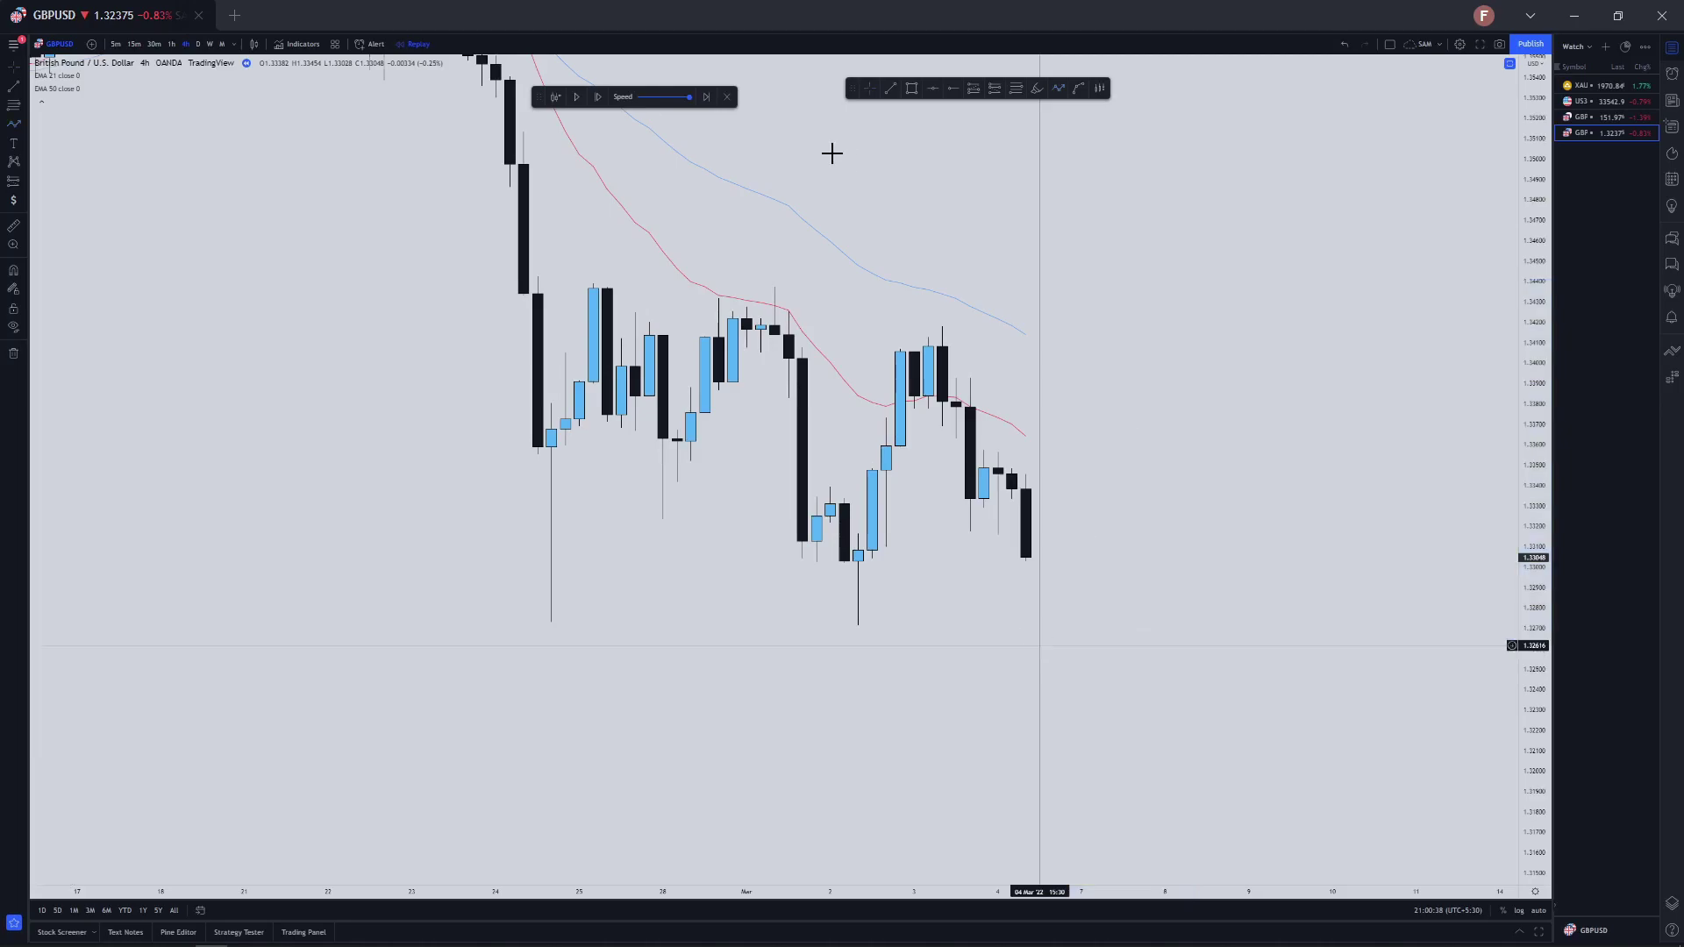
Play the bar replay forward to the most recent candles on the 4-hour chart
{"action": "scroll", "coordinate": [1045, 447], "scroll_direction": "up", "scroll_amount": 2}
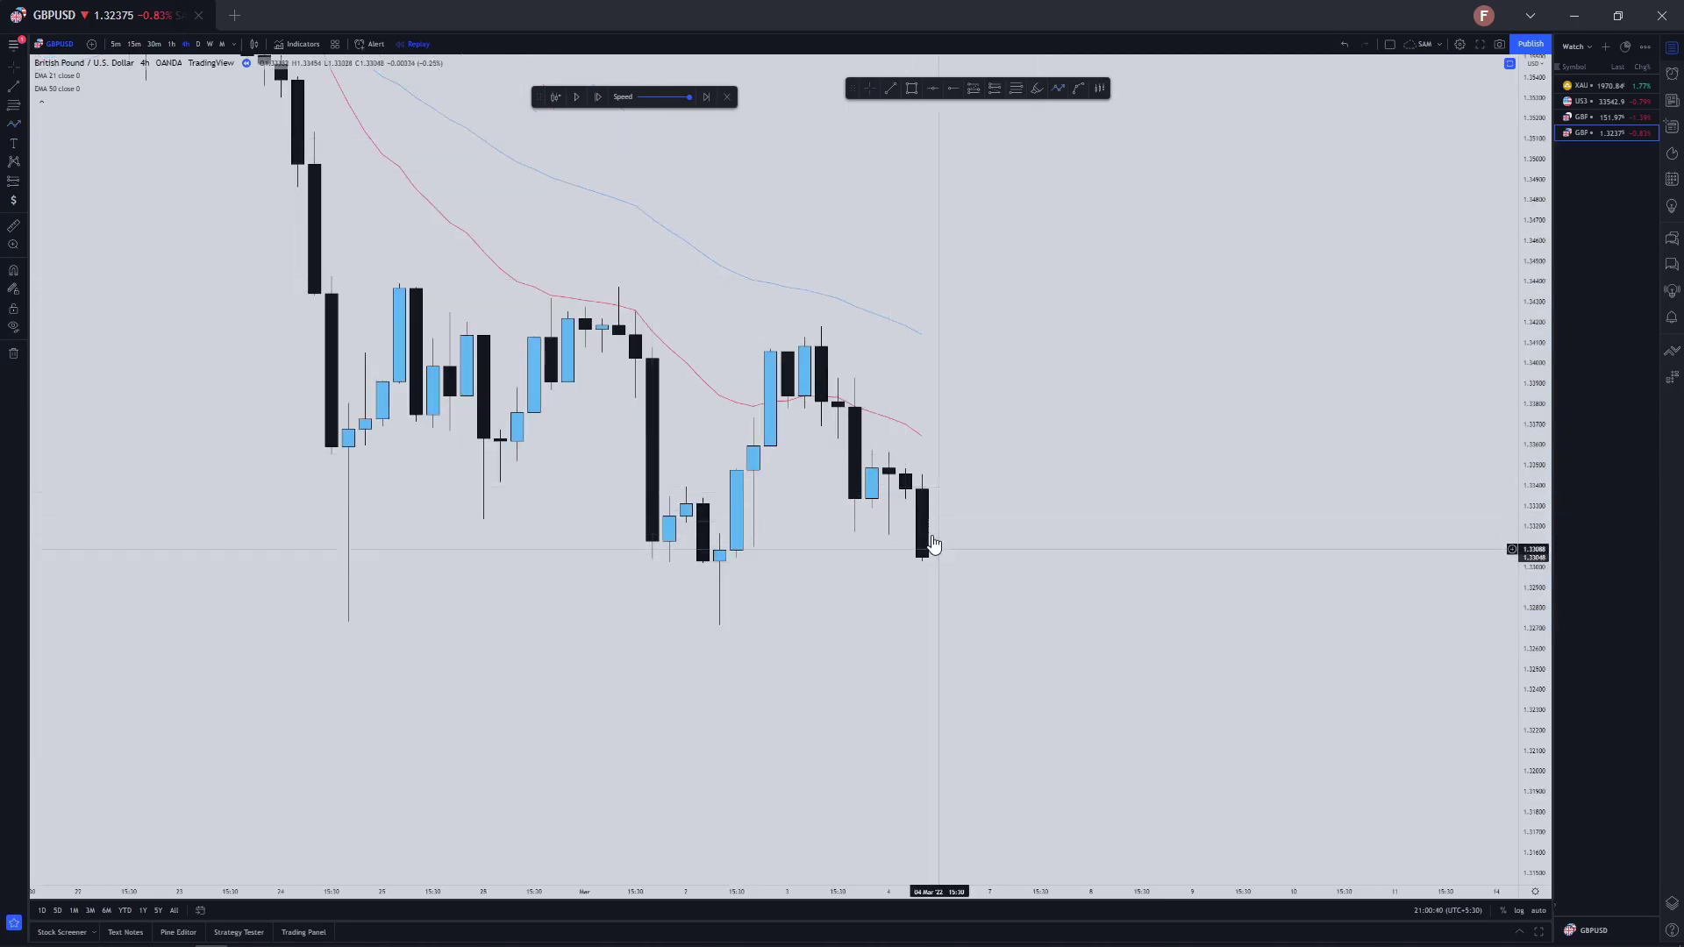
{"action": "left_click", "coordinate": [578, 101]}
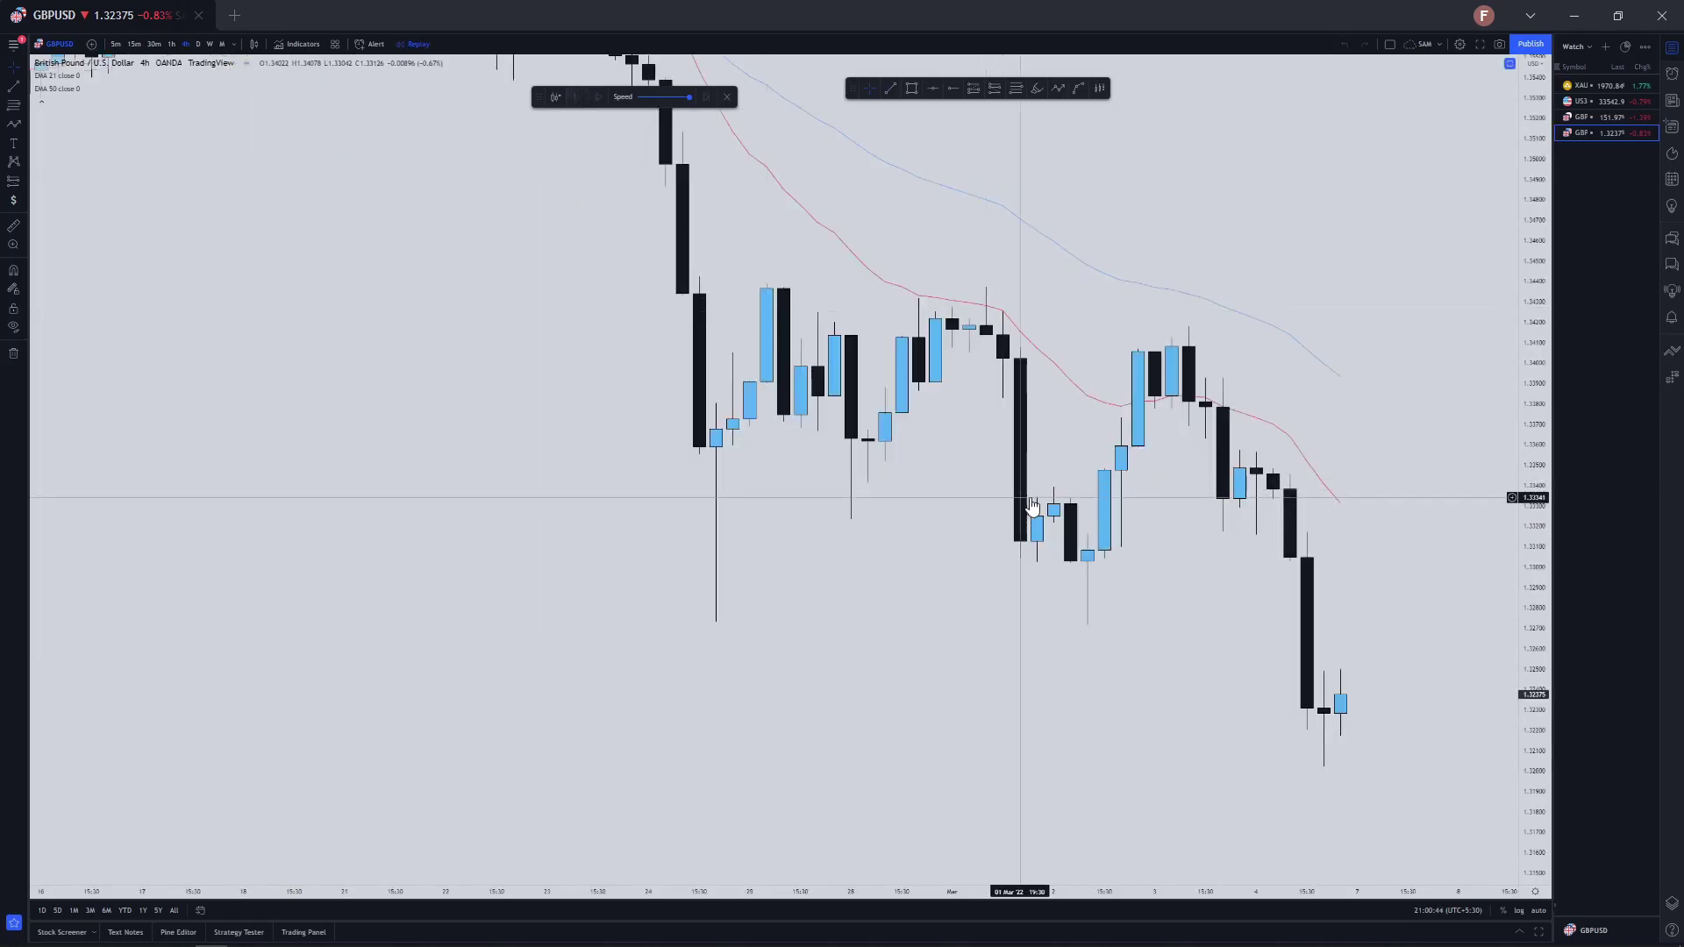
Draw a rectangle over the January 2022 pullback zone, from about 1.3641 to 1.3663, spanning 18 to 21 January
{"action": "scroll", "coordinate": [1176, 491], "scroll_direction": "down", "scroll_amount": 4}
{"action": "scroll", "coordinate": [968, 497], "scroll_direction": "down", "scroll_amount": 5}
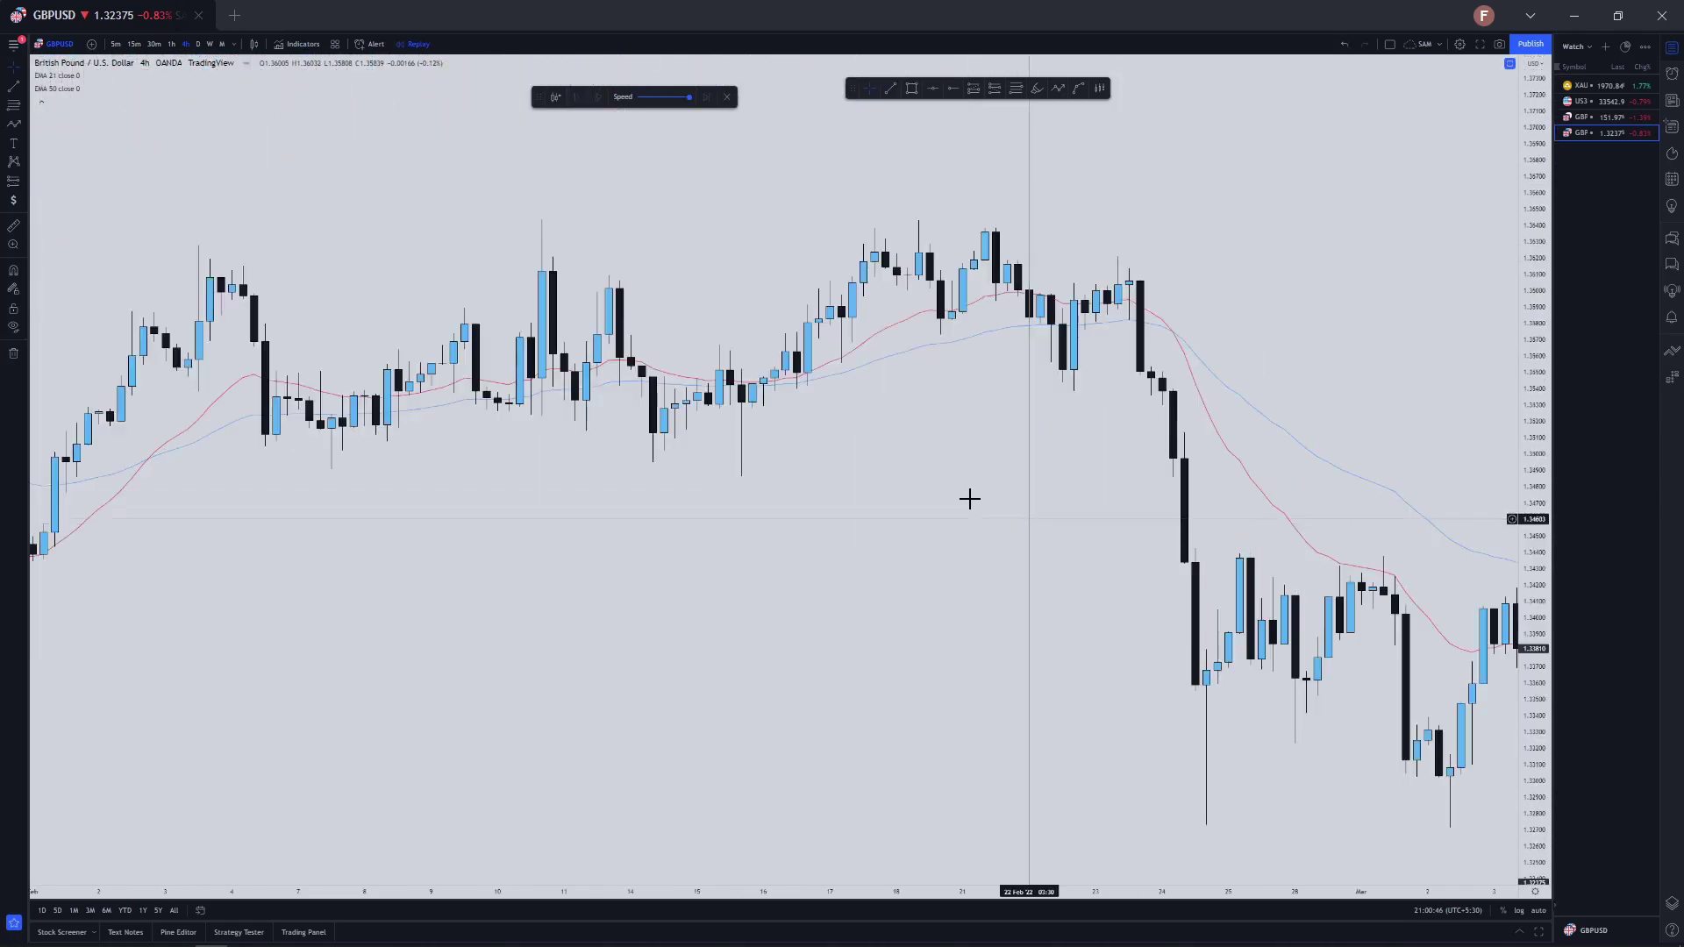
{"action": "left_click_drag", "start_coordinate": [1060, 327], "coordinate": [1320, 354]}
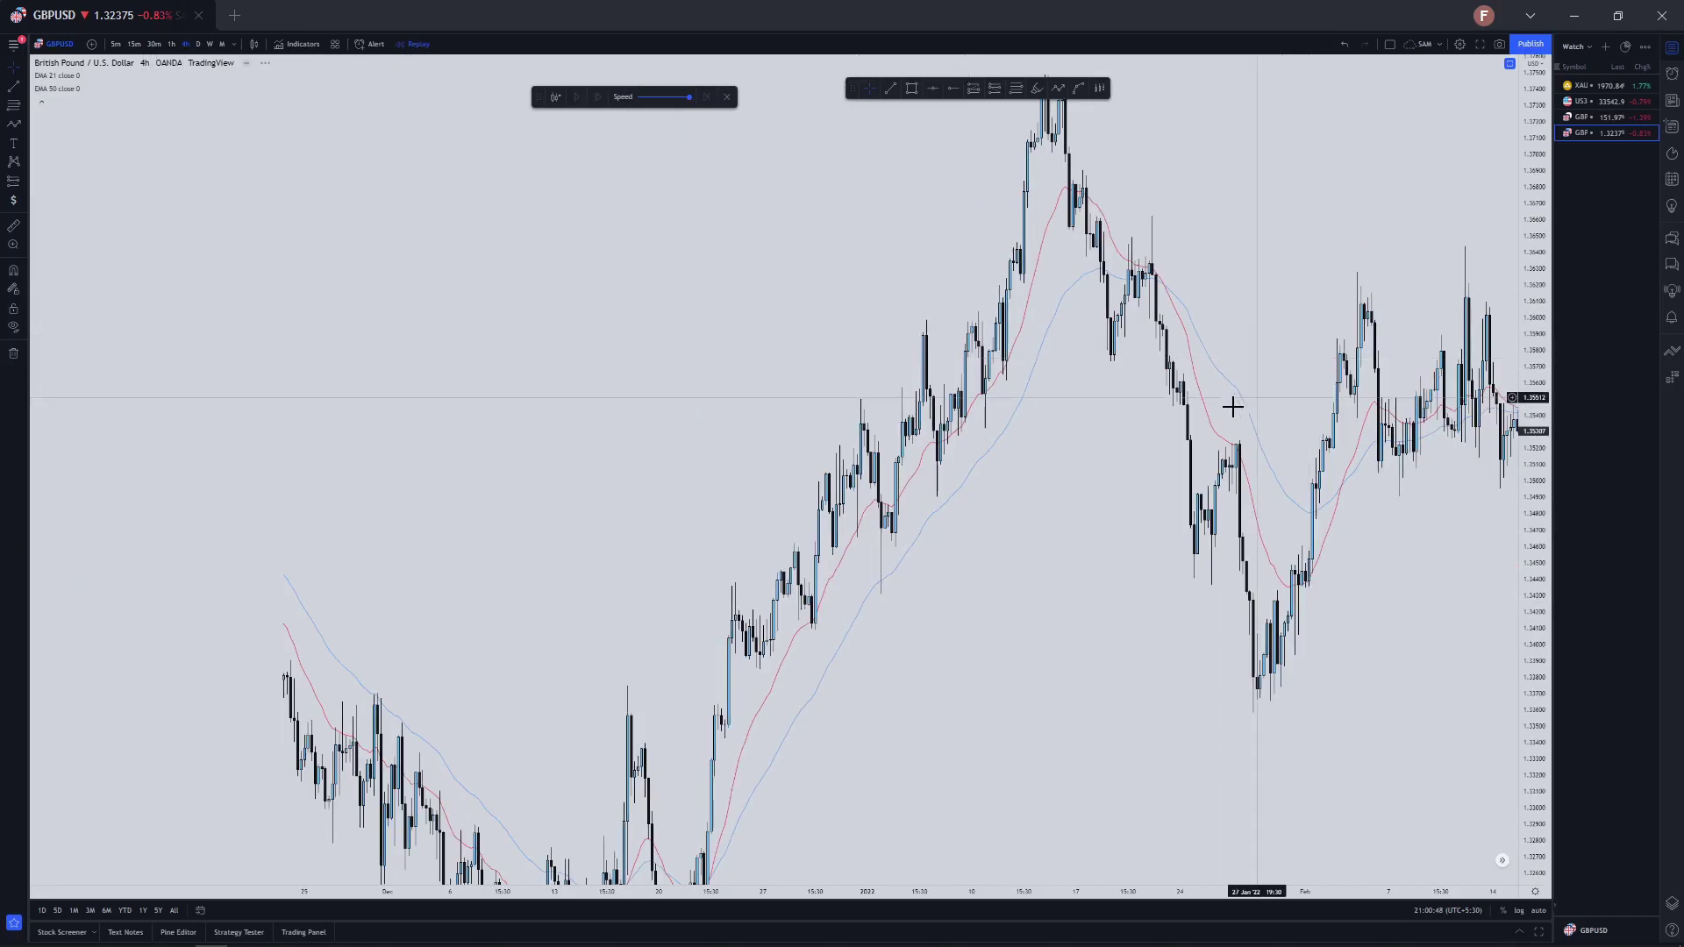
{"action": "scroll", "coordinate": [1233, 407], "scroll_direction": "up", "scroll_amount": 4}
{"action": "left_click_drag", "start_coordinate": [1001, 294], "coordinate": [1366, 551]}
{"action": "left_click_drag", "start_coordinate": [1045, 357], "coordinate": [1050, 368]}
{"action": "scroll", "coordinate": [1047, 363], "scroll_direction": "up", "scroll_amount": 3}
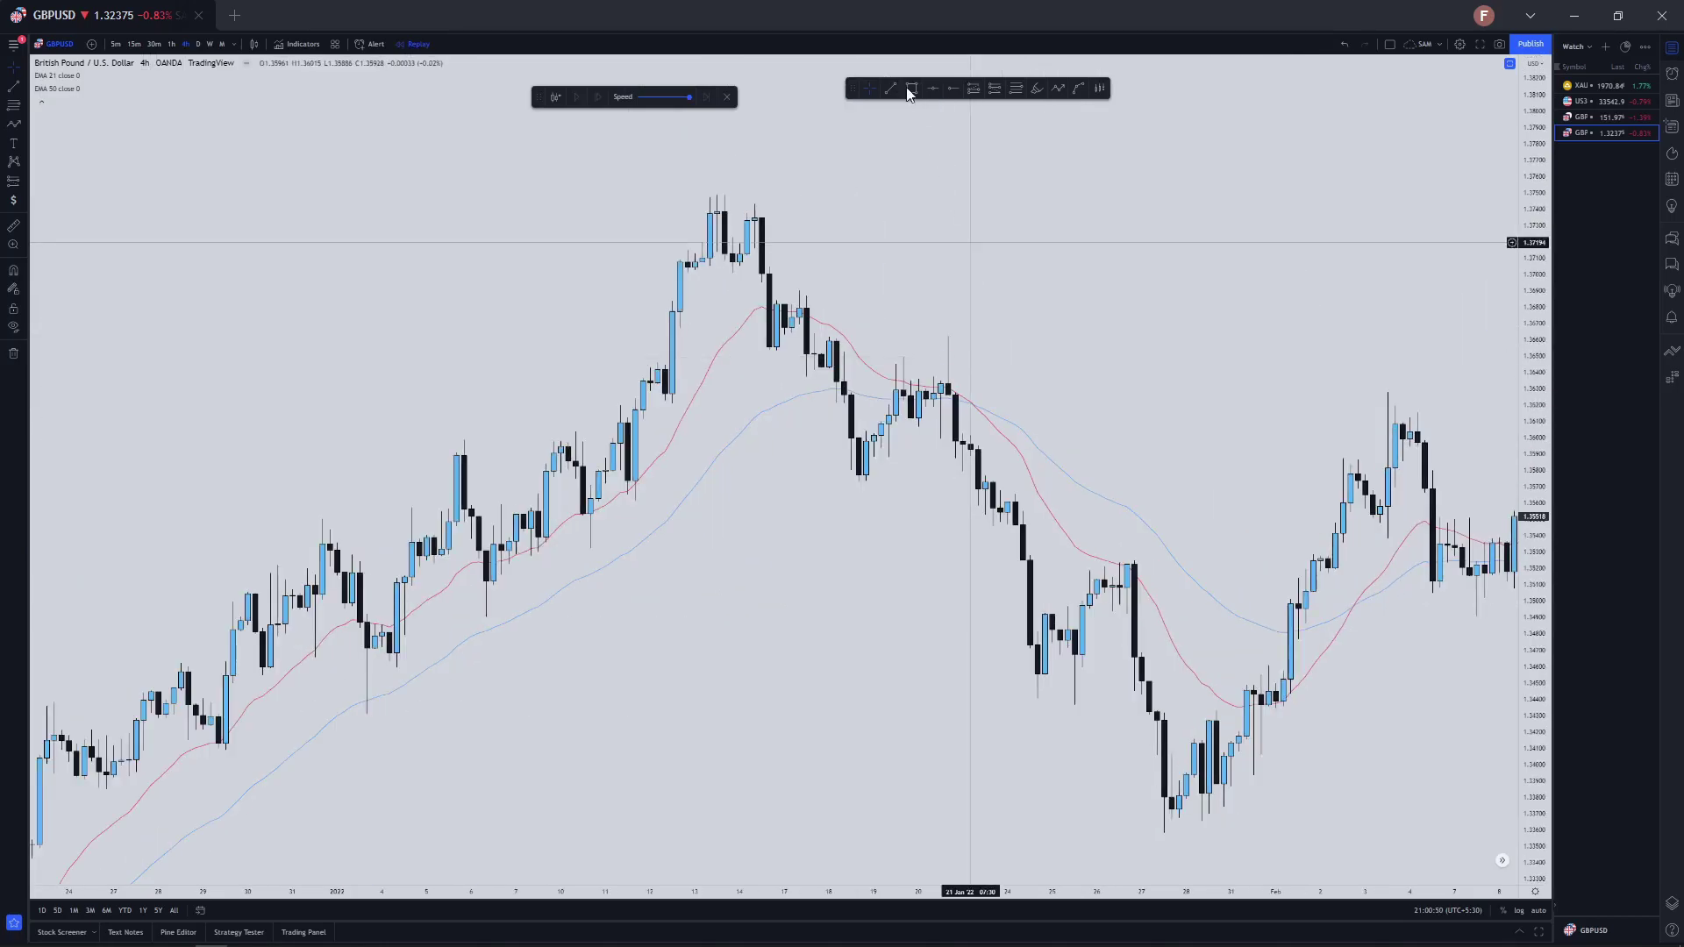
{"action": "left_click", "coordinate": [912, 89]}
{"action": "left_click_drag", "start_coordinate": [828, 370], "coordinate": [985, 336]}
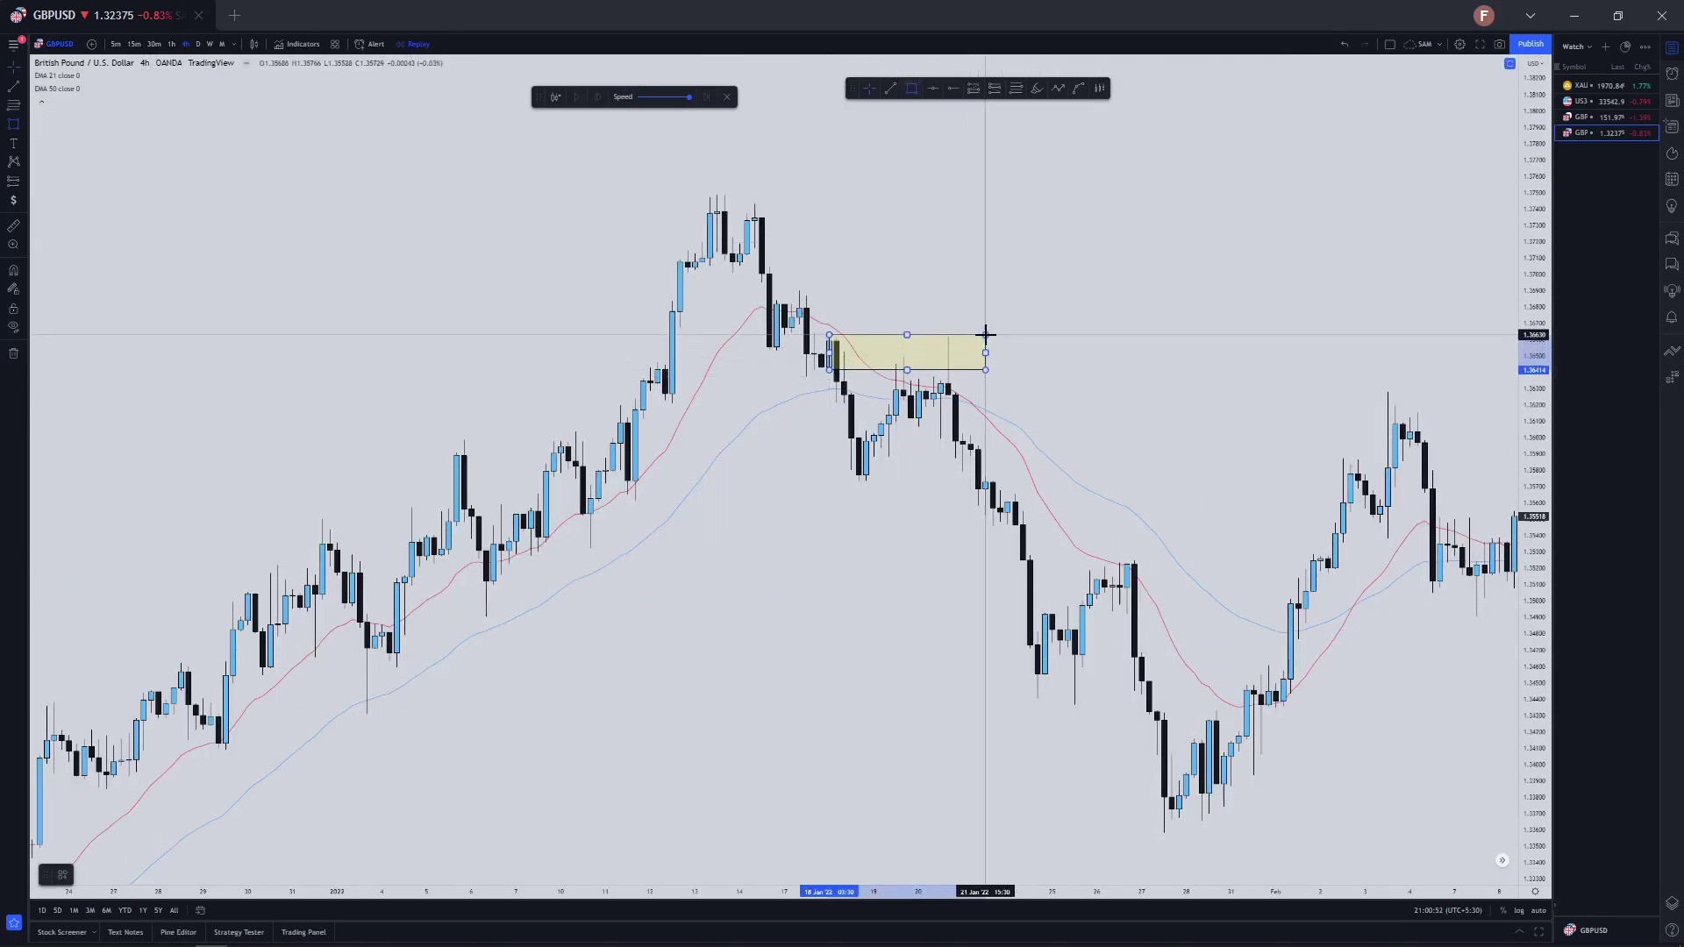
Restart the bar replay on 20 January 2022, at the candle whose wick reaches the rectangle's upper edge
{"action": "left_click", "coordinate": [1058, 87]}
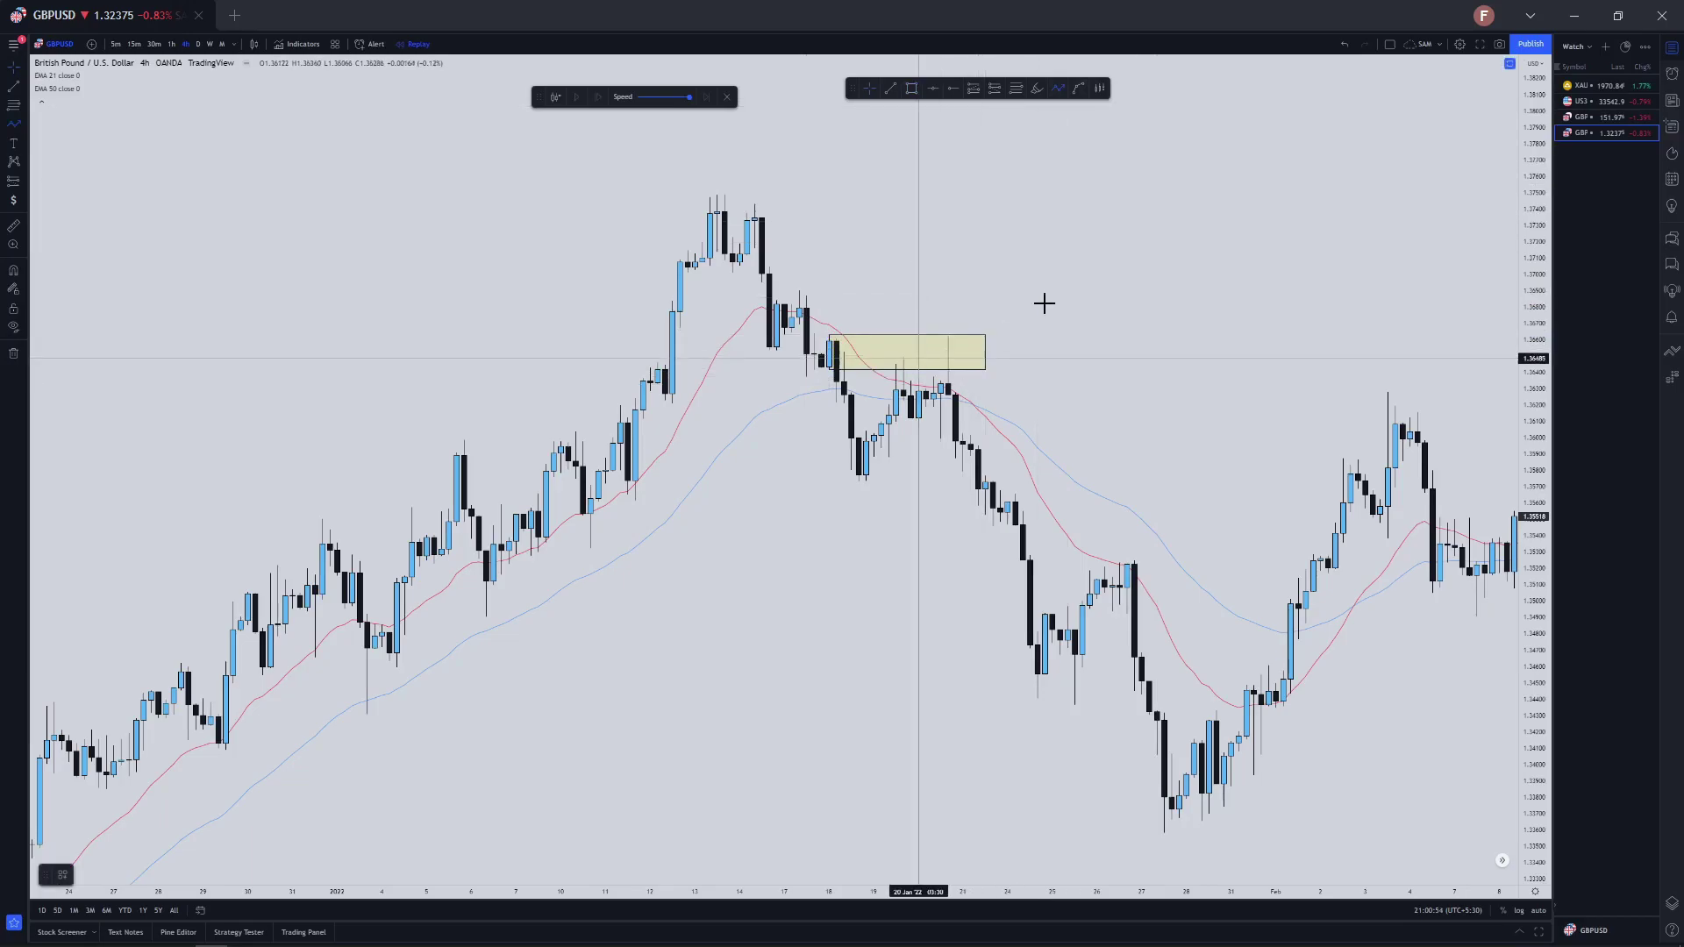
{"action": "left_click", "coordinate": [556, 97]}
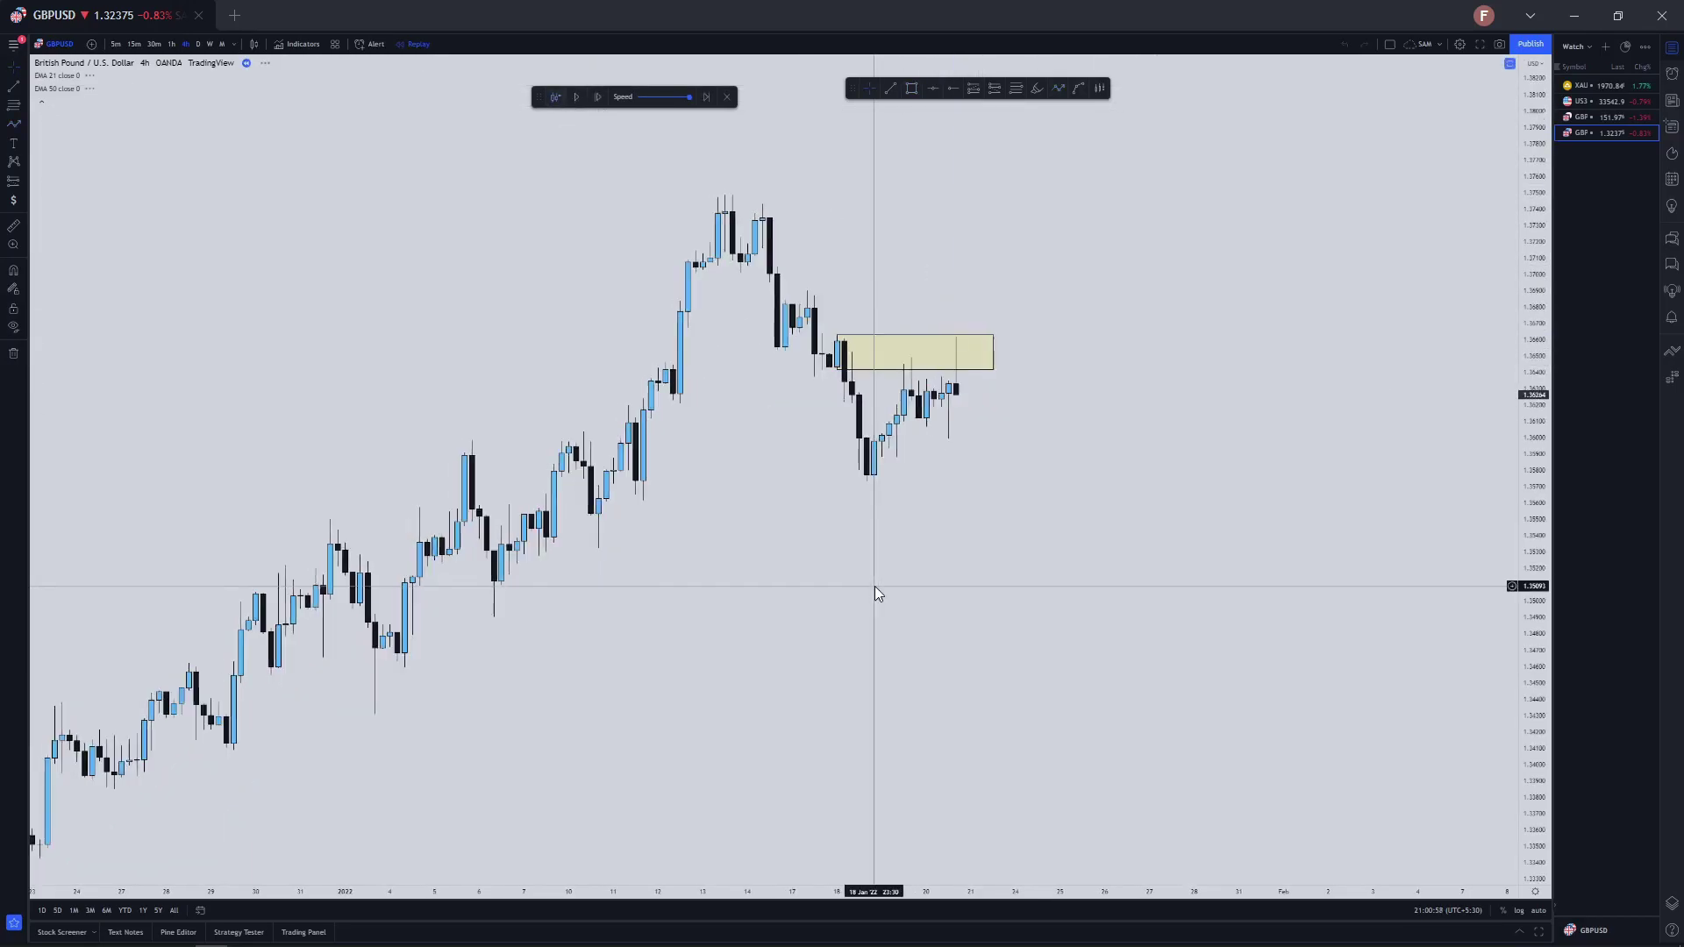
{"action": "left_click_drag", "start_coordinate": [875, 586], "coordinate": [994, 561]}
{"action": "scroll", "coordinate": [988, 405], "scroll_direction": "up", "scroll_amount": 2}
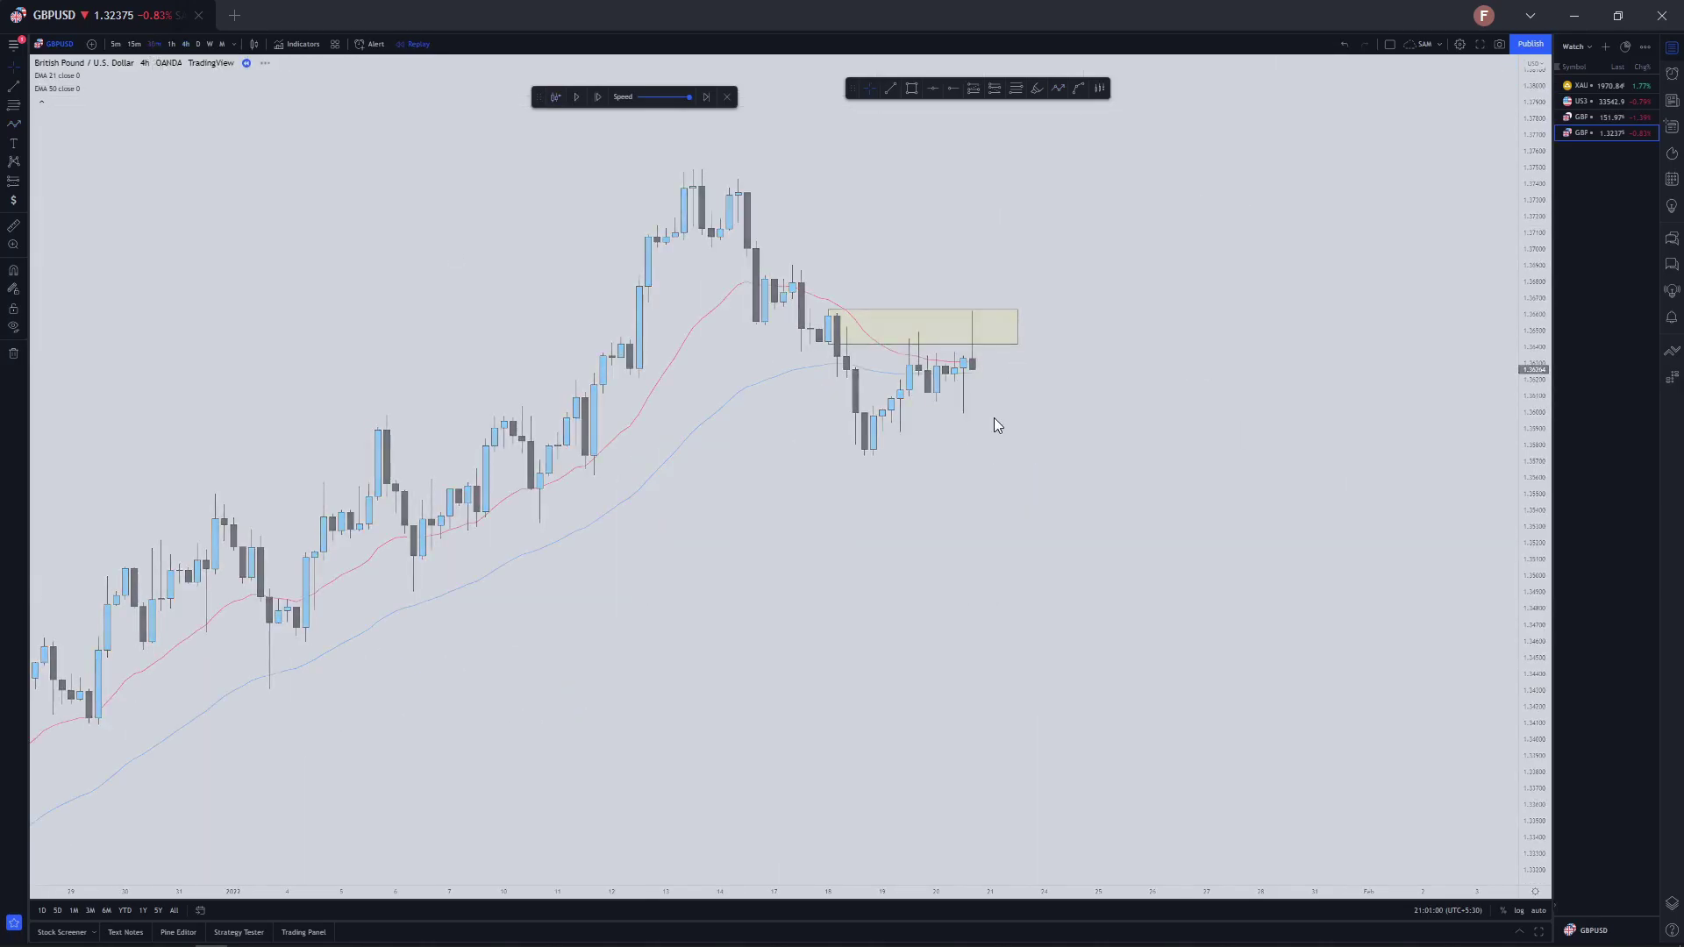
Draw a rising trend line under the swing lows on the 30-minute chart, from 18 January to 21 January 2022
{"action": "scroll", "coordinate": [992, 422], "scroll_direction": "down", "scroll_amount": 6}
{"action": "left_click", "coordinate": [892, 91]}
{"action": "left_click", "coordinate": [825, 452]}
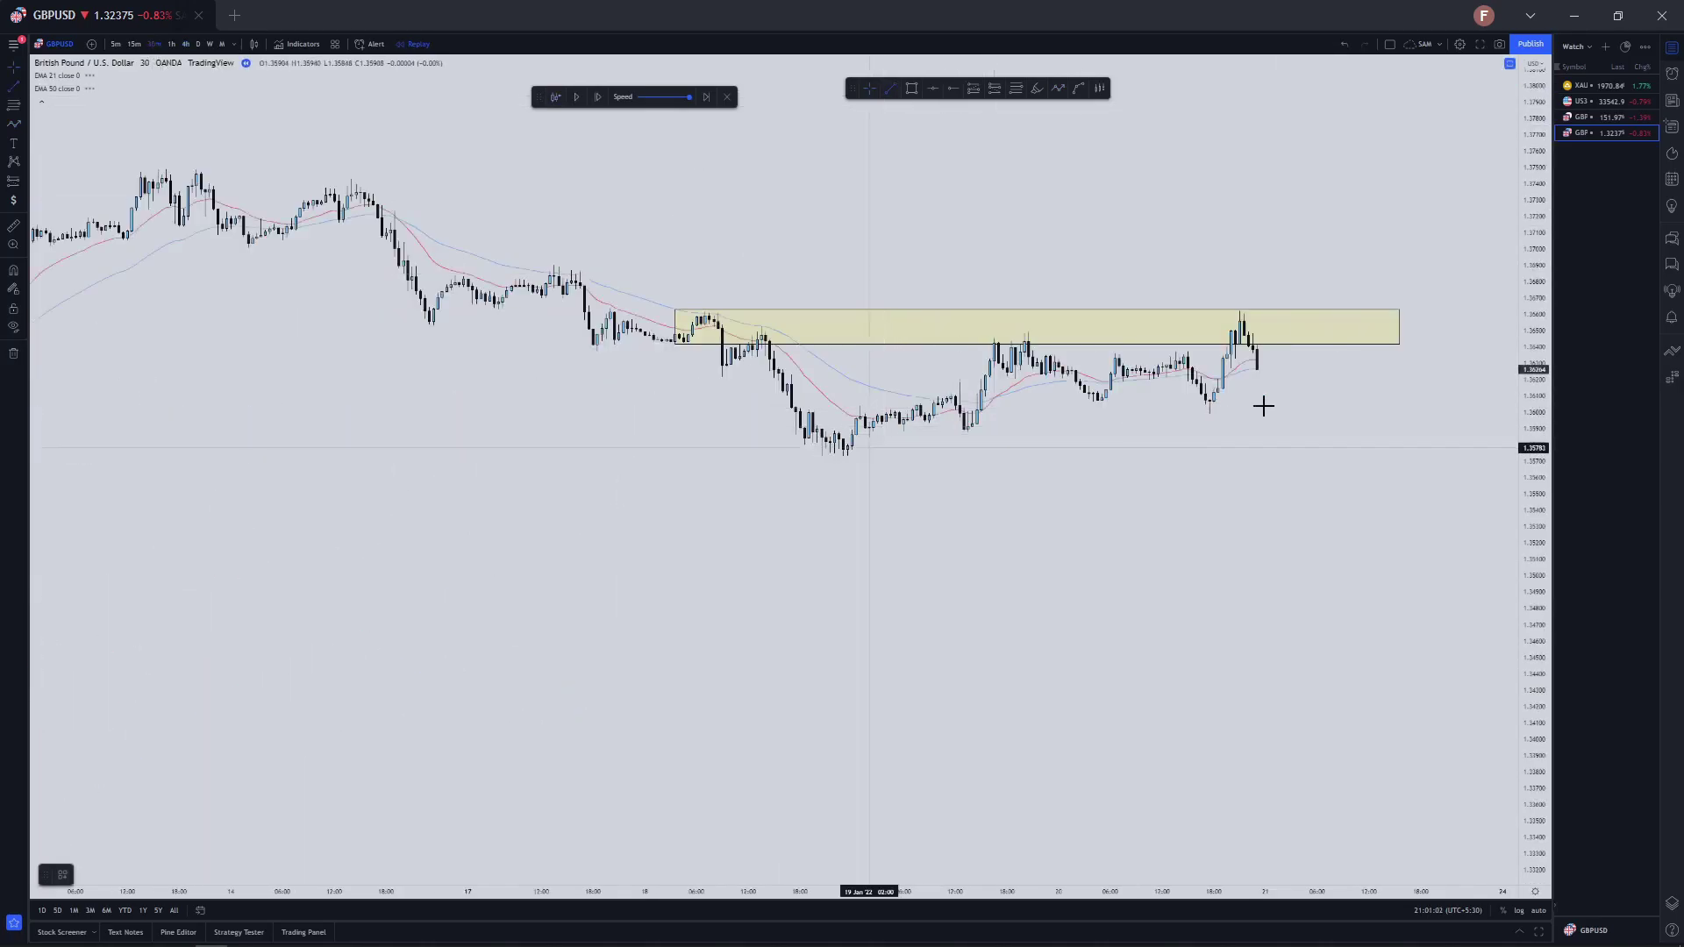
{"action": "left_click", "coordinate": [1373, 376]}
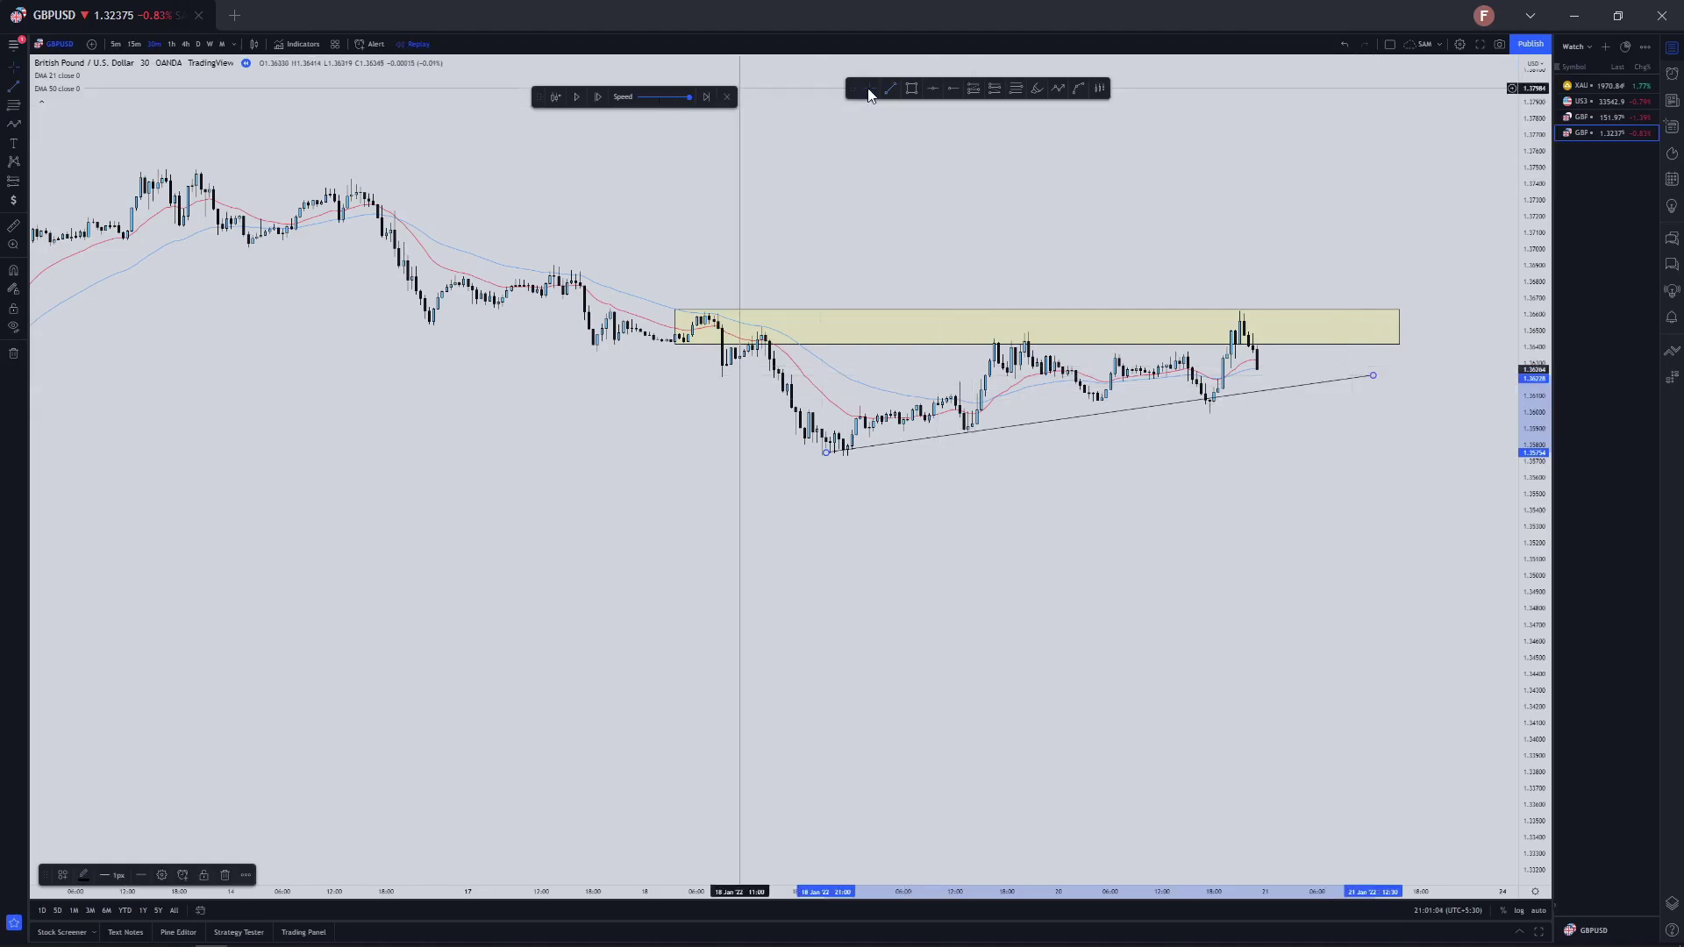
Draw a horizontal trend line through the yellow zone at about 1.3650, from the 18 January high past the latest candle
{"action": "left_click", "coordinate": [891, 88]}
{"action": "left_click", "coordinate": [762, 331]}
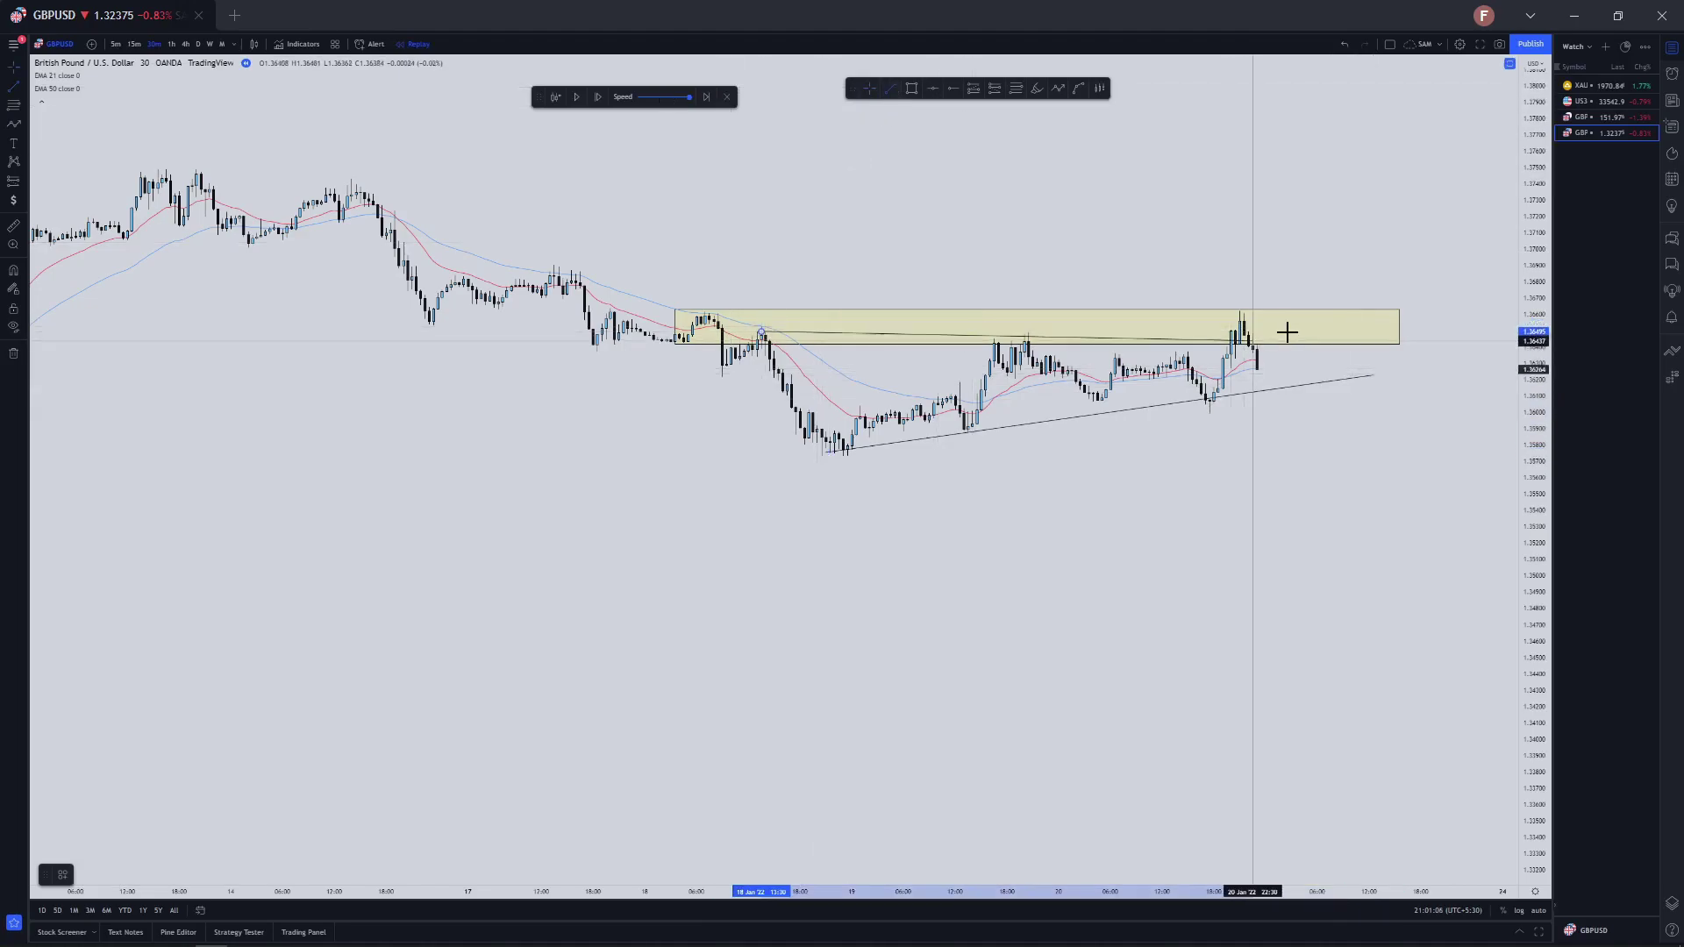
{"action": "left_click", "coordinate": [1348, 332]}
{"action": "left_click_drag", "start_coordinate": [1279, 246], "coordinate": [1200, 332]}
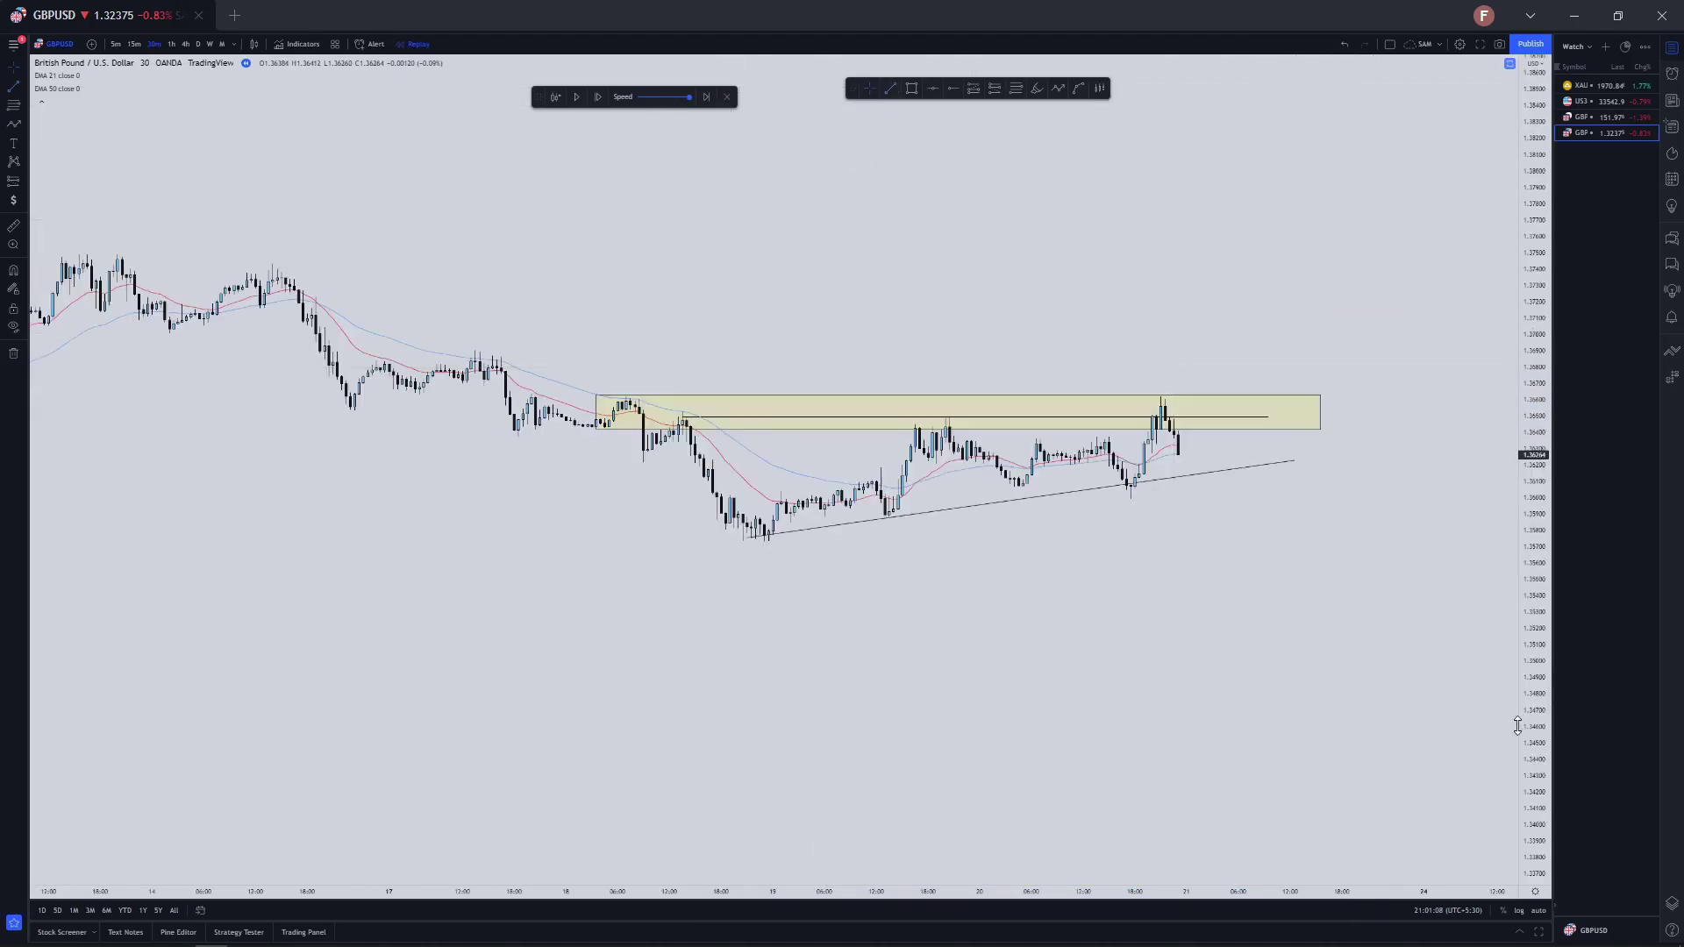
{"action": "left_click_drag", "start_coordinate": [1407, 362], "coordinate": [1427, 263]}
{"action": "scroll", "coordinate": [1353, 466], "scroll_direction": "up", "scroll_amount": 5}
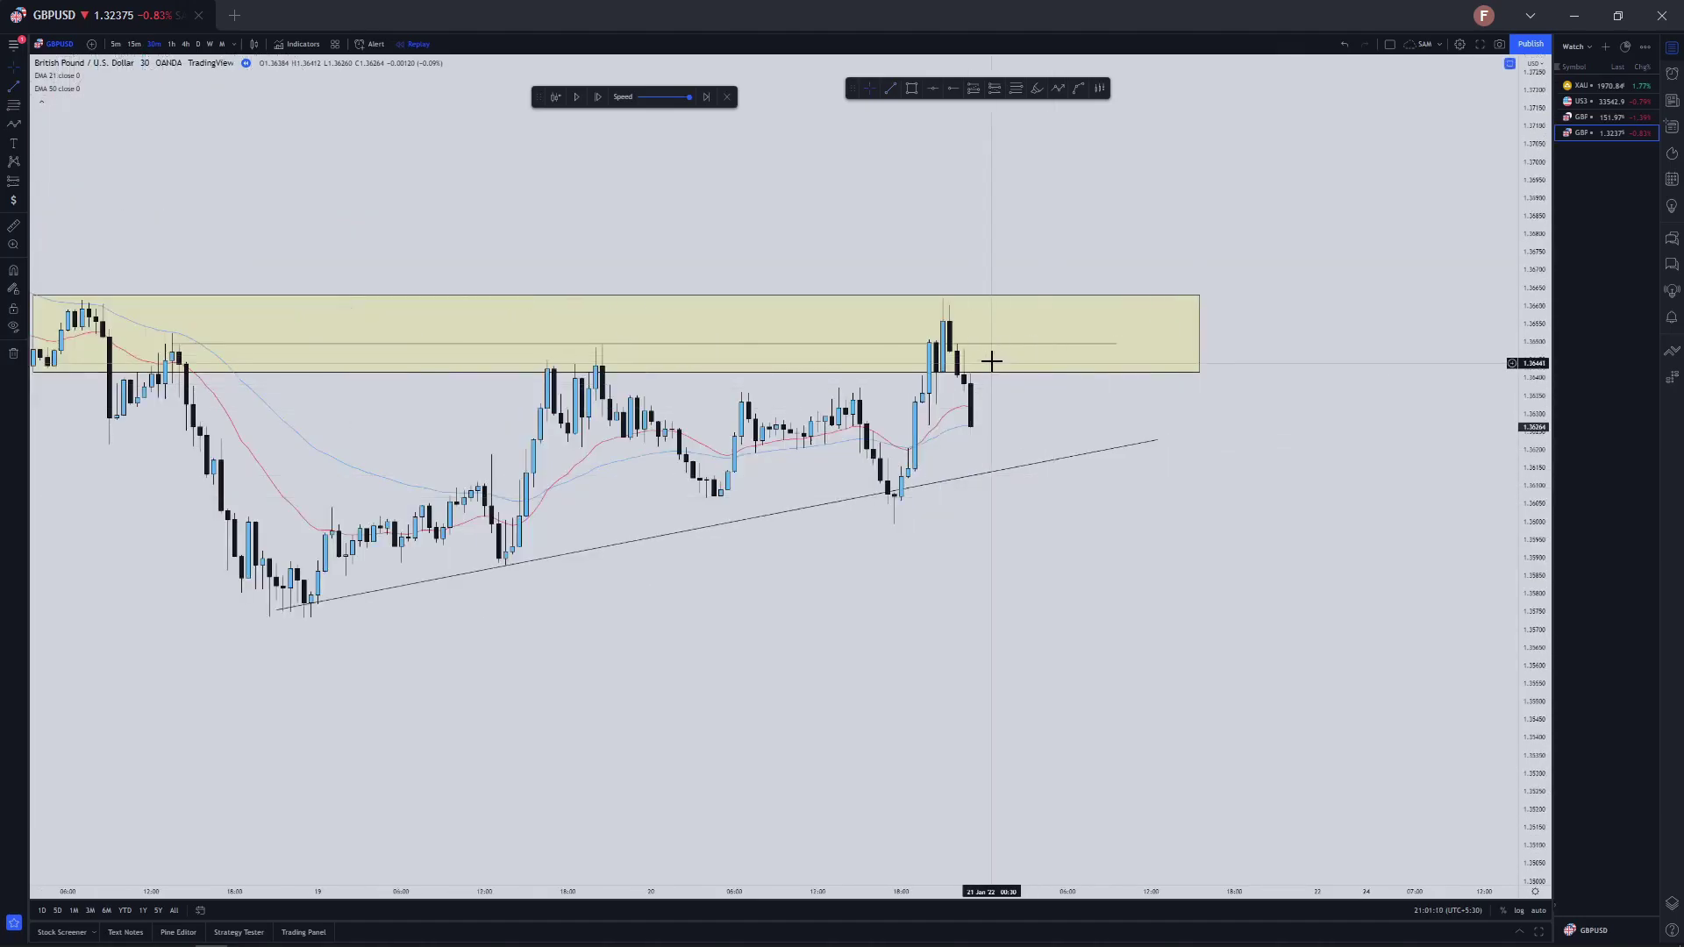
{"action": "left_click", "coordinate": [1058, 87]}
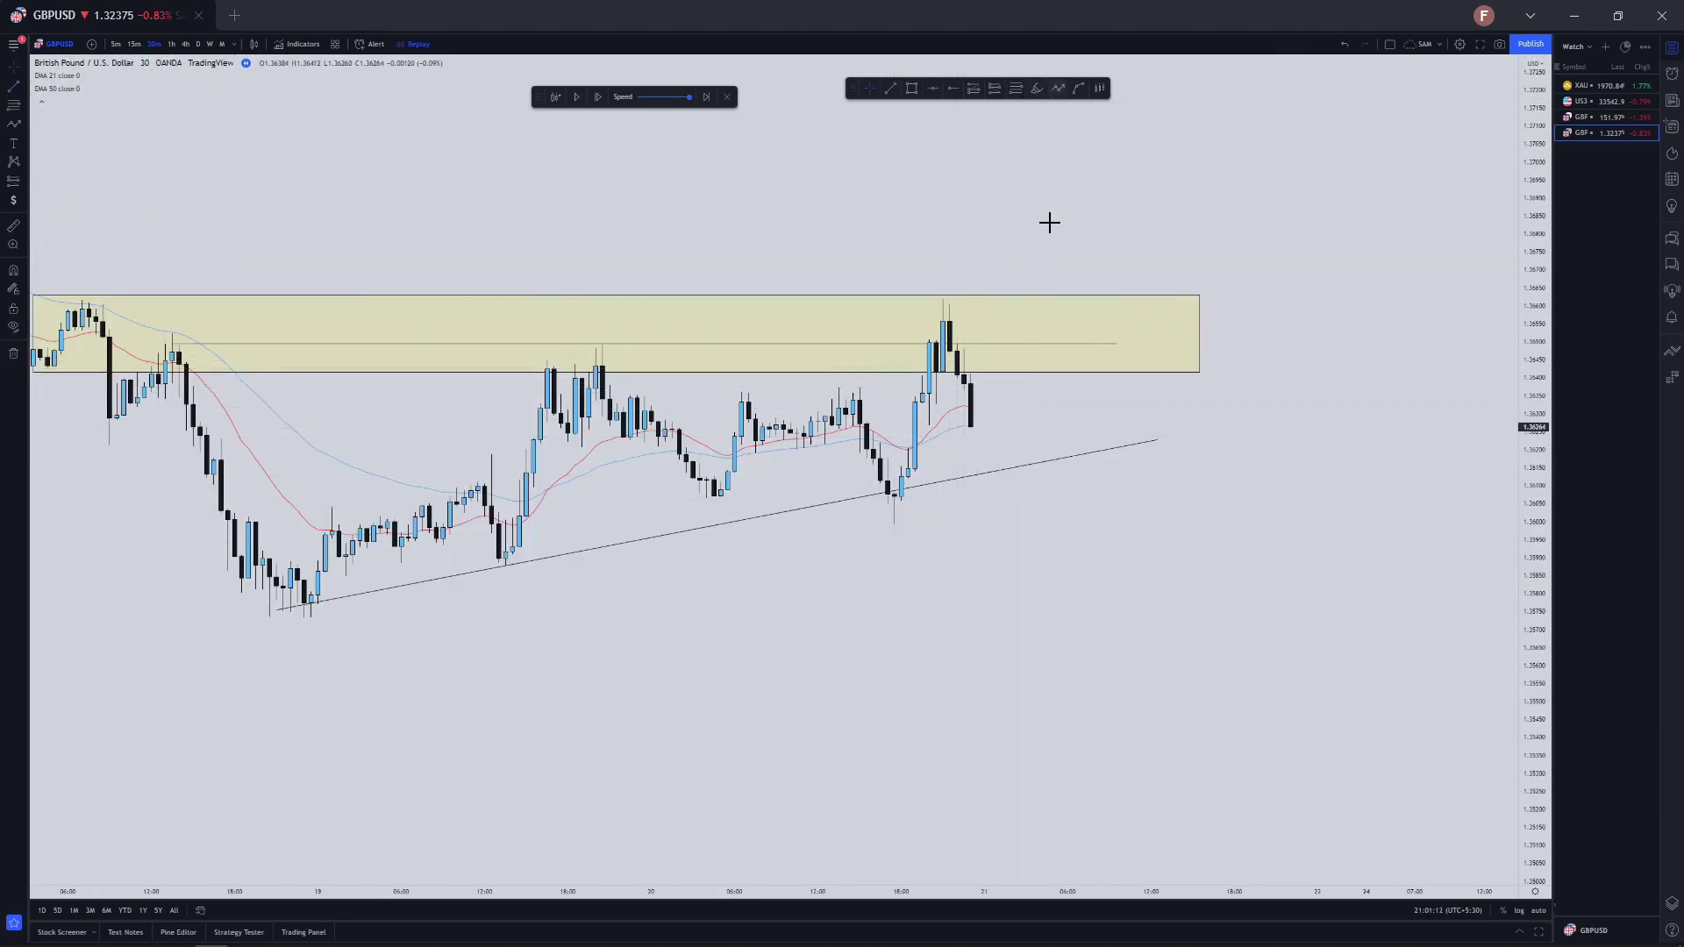
{"action": "left_click", "coordinate": [1004, 333]}
{"action": "key", "text": "Escape"}
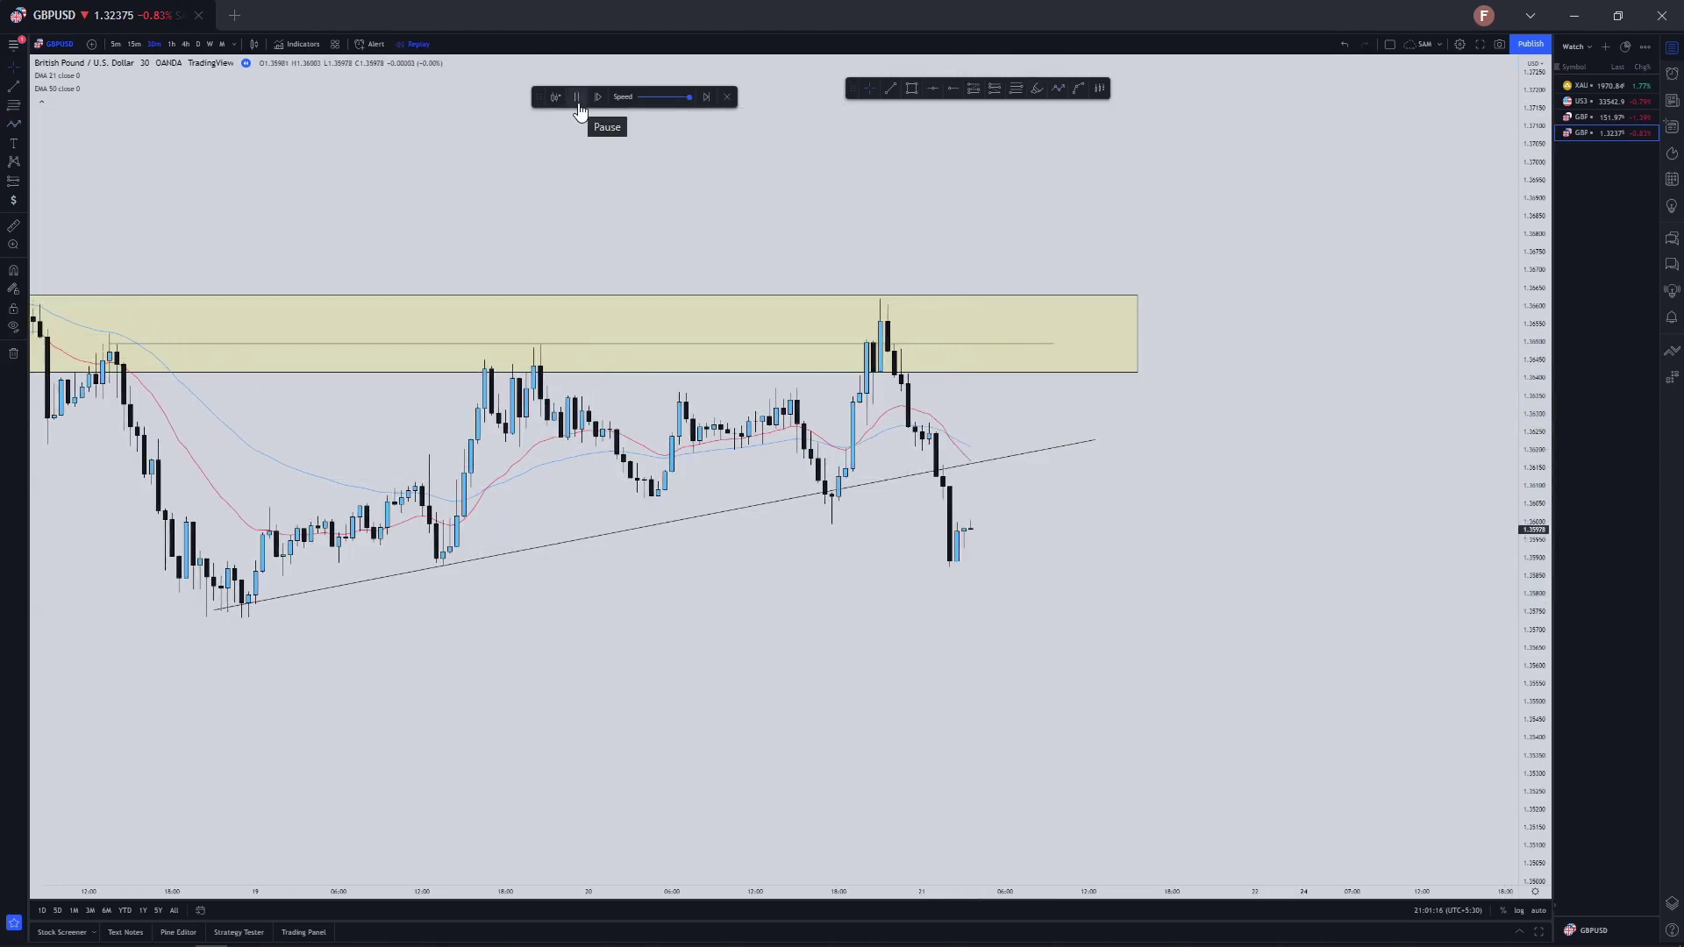
Pause the replay once price has broken below the rising trend line, and switch the chart to the 1-hour timeframe
{"action": "left_click", "coordinate": [577, 103]}
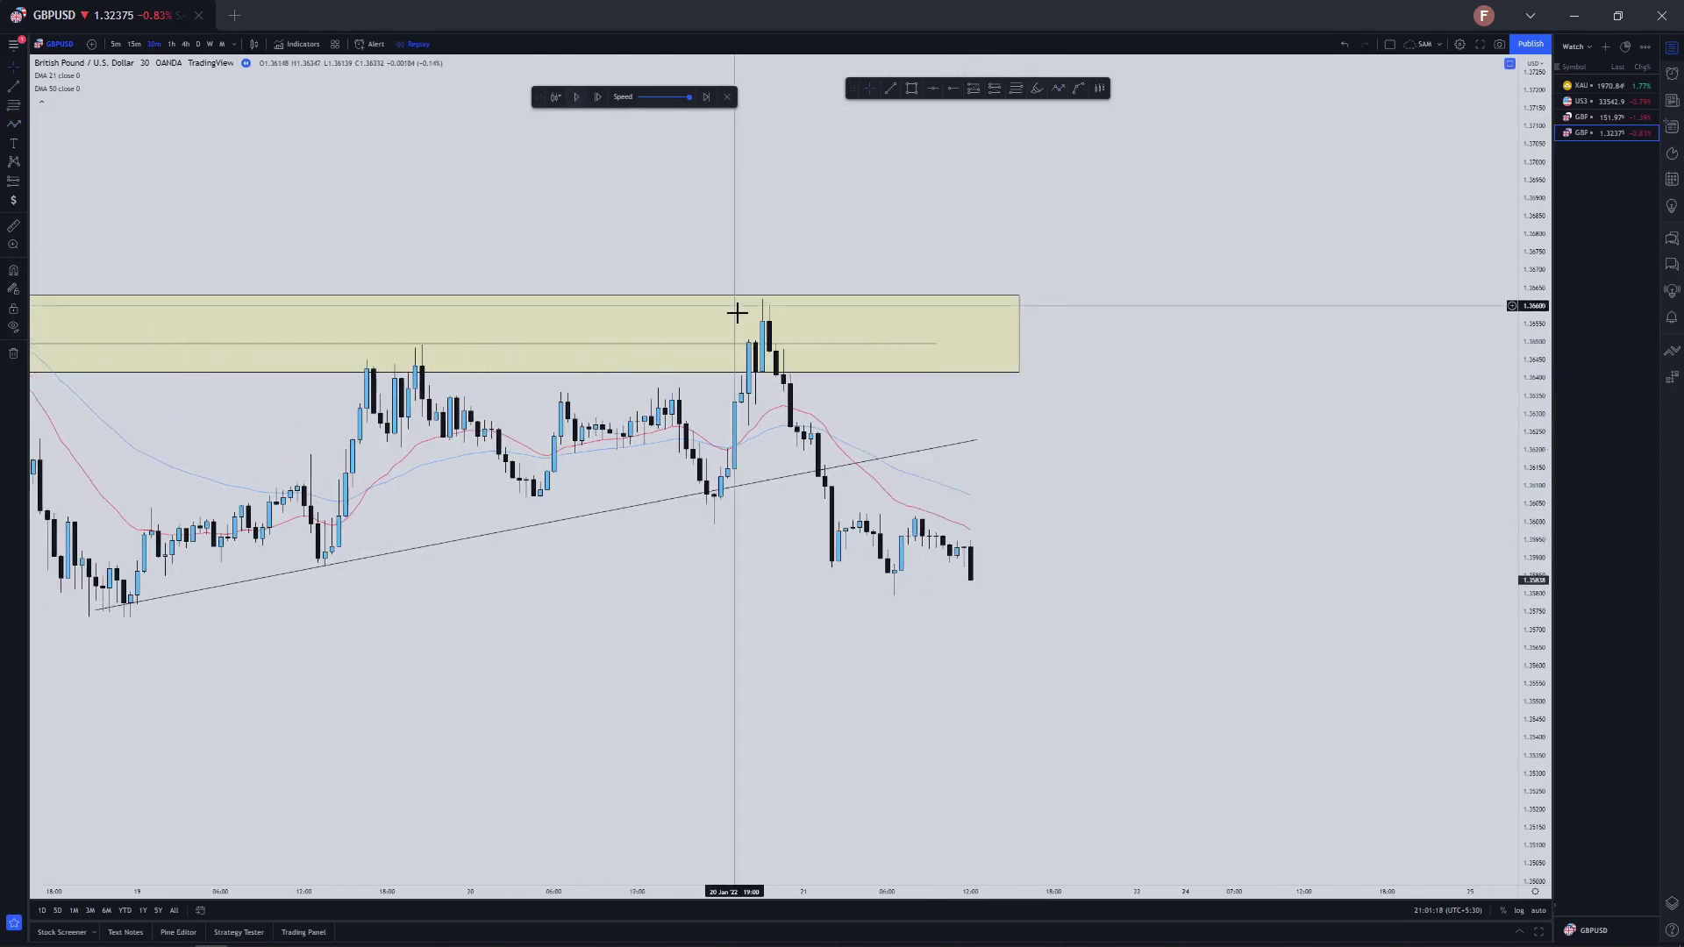
{"action": "scroll", "coordinate": [737, 316], "scroll_direction": "down", "scroll_amount": 3}
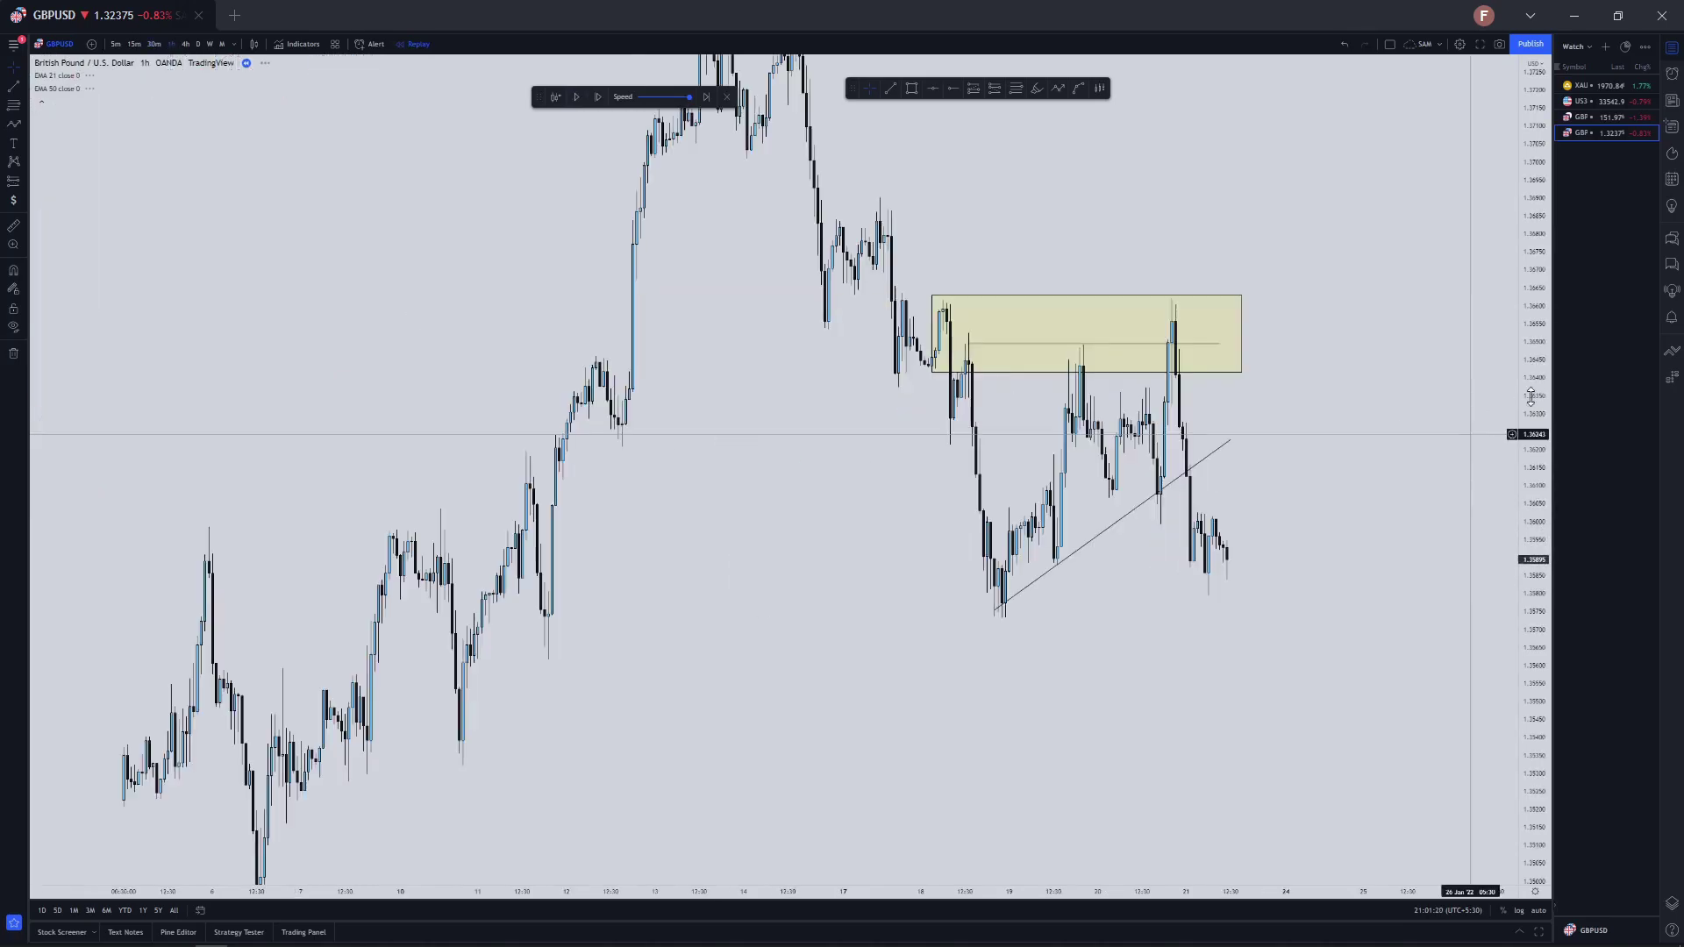
{"action": "left_click_drag", "start_coordinate": [1534, 460], "coordinate": [1404, 619]}
{"action": "scroll", "coordinate": [1342, 541], "scroll_direction": "up", "scroll_amount": 2}
{"action": "scroll", "coordinate": [1077, 500], "scroll_direction": "down", "scroll_amount": 2}
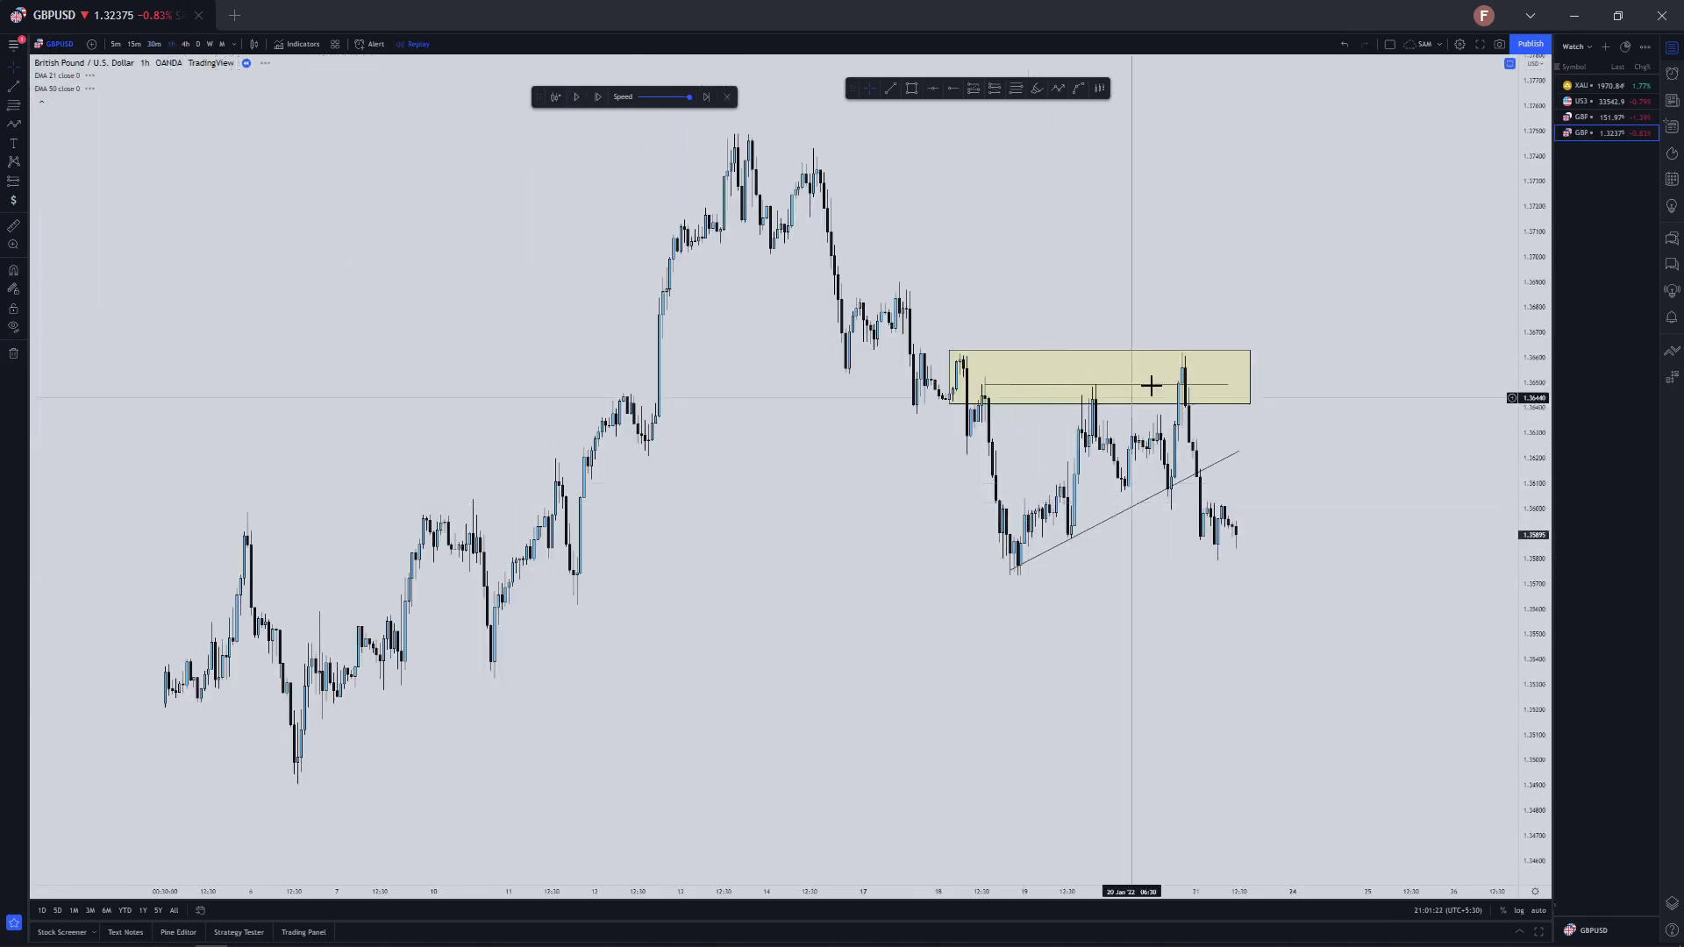
{"action": "scroll", "coordinate": [1121, 399], "scroll_direction": "up", "scroll_amount": 5}
{"action": "left_click", "coordinate": [1059, 87]}
{"action": "left_click", "coordinate": [1003, 244]}
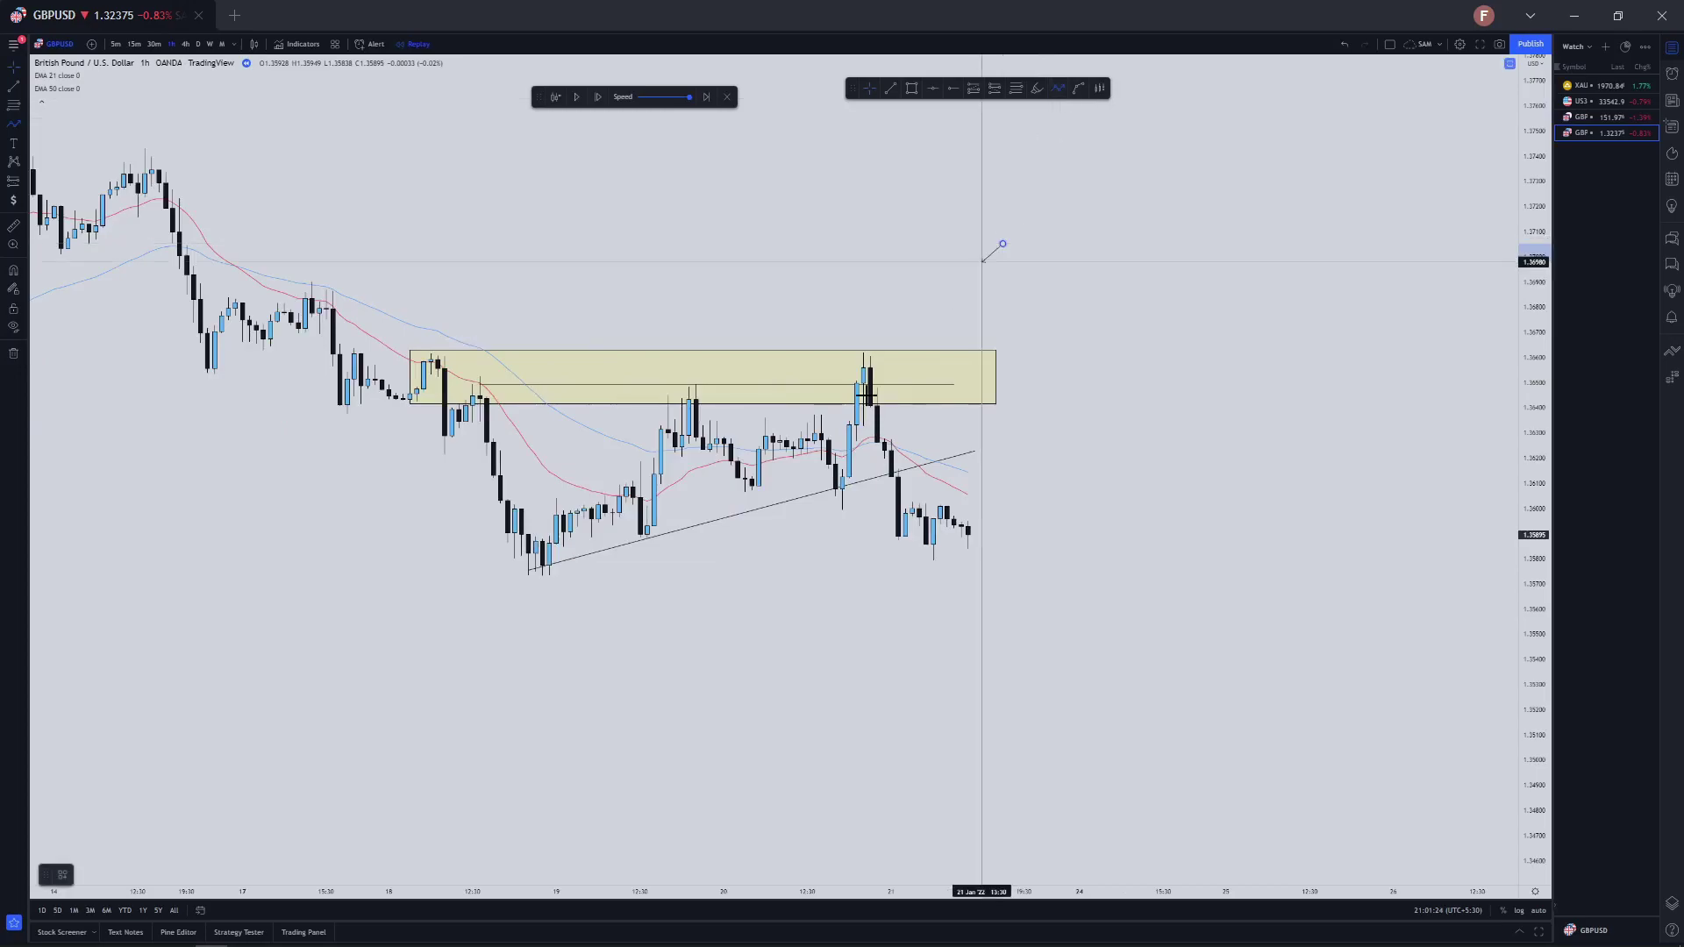
{"action": "key", "text": "Escape"}
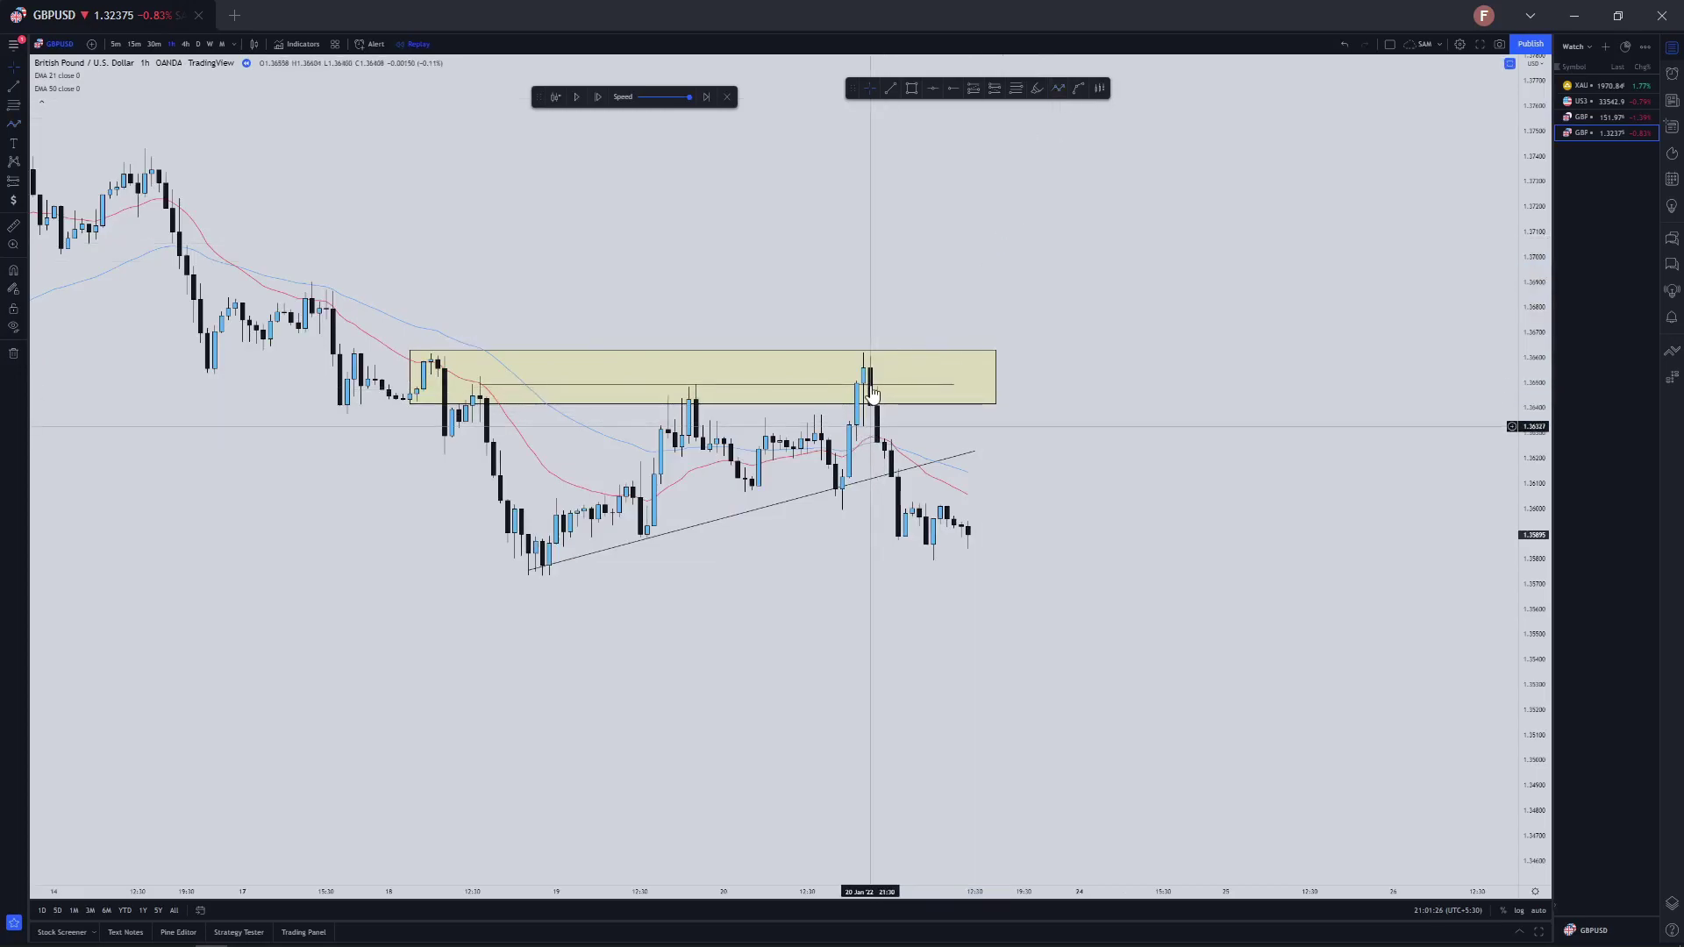
Switch the chart from the 1-hour to the 4-hour timeframe to view the zone in the wider trend
{"action": "left_click", "coordinate": [868, 395]}
{"action": "scroll", "coordinate": [1320, 472], "scroll_direction": "down", "scroll_amount": 3}
{"action": "scroll", "coordinate": [1369, 471], "scroll_direction": "down", "scroll_amount": 5}
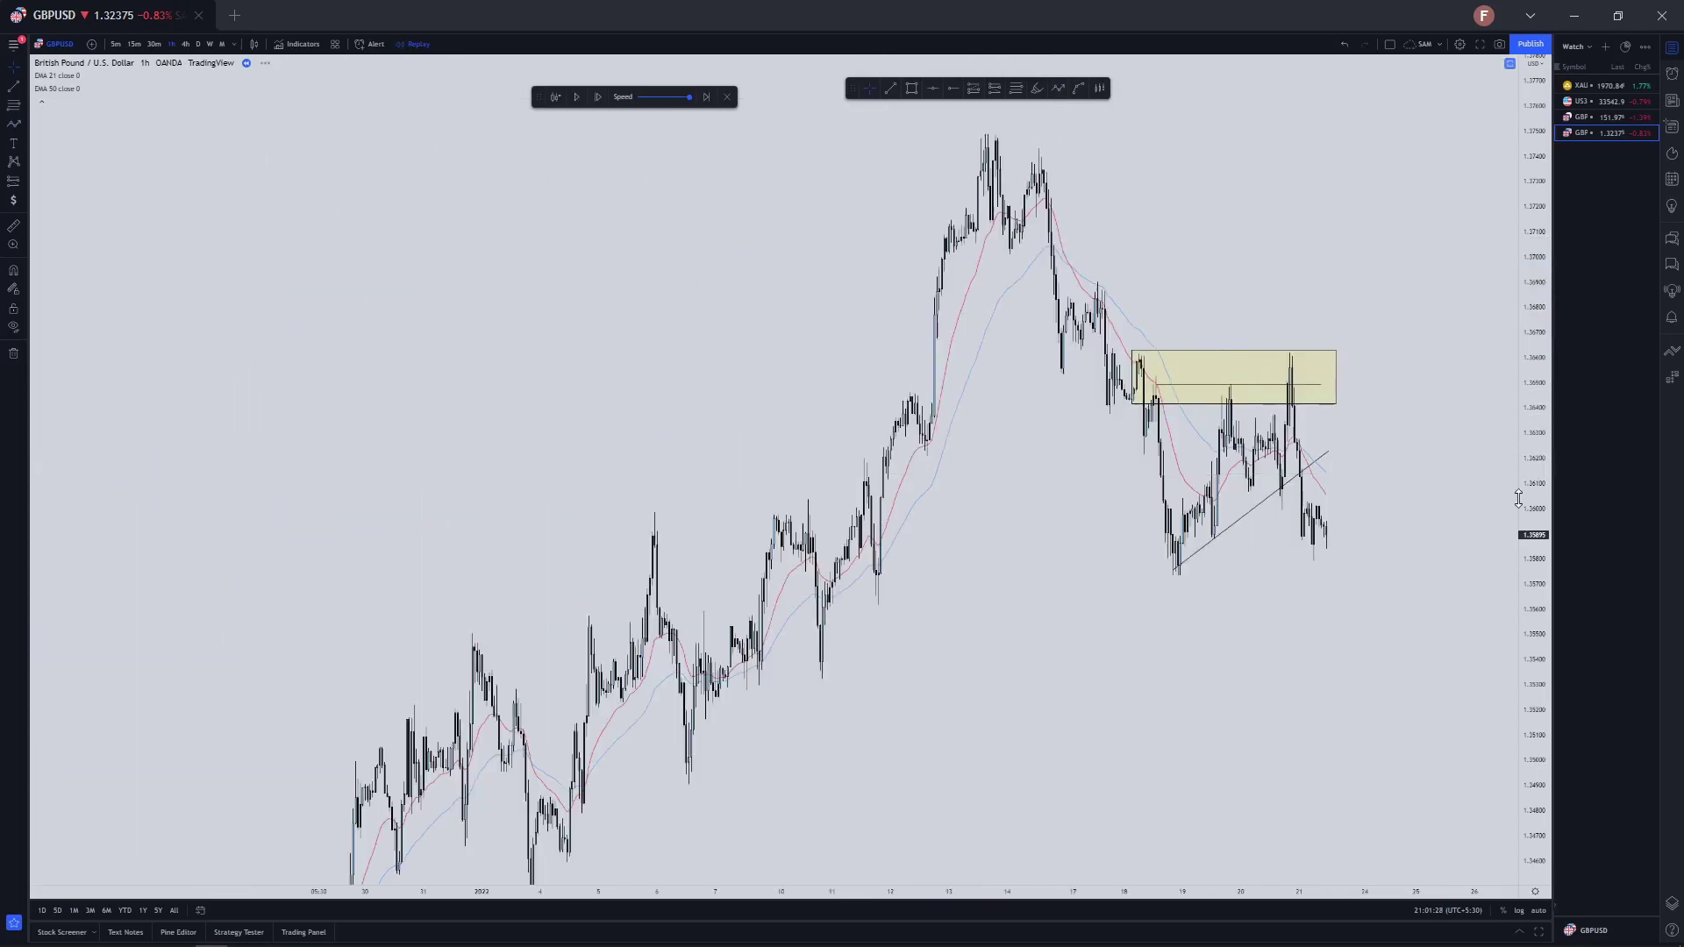
{"action": "scroll", "coordinate": [217, 106], "scroll_direction": "up", "scroll_amount": 2}
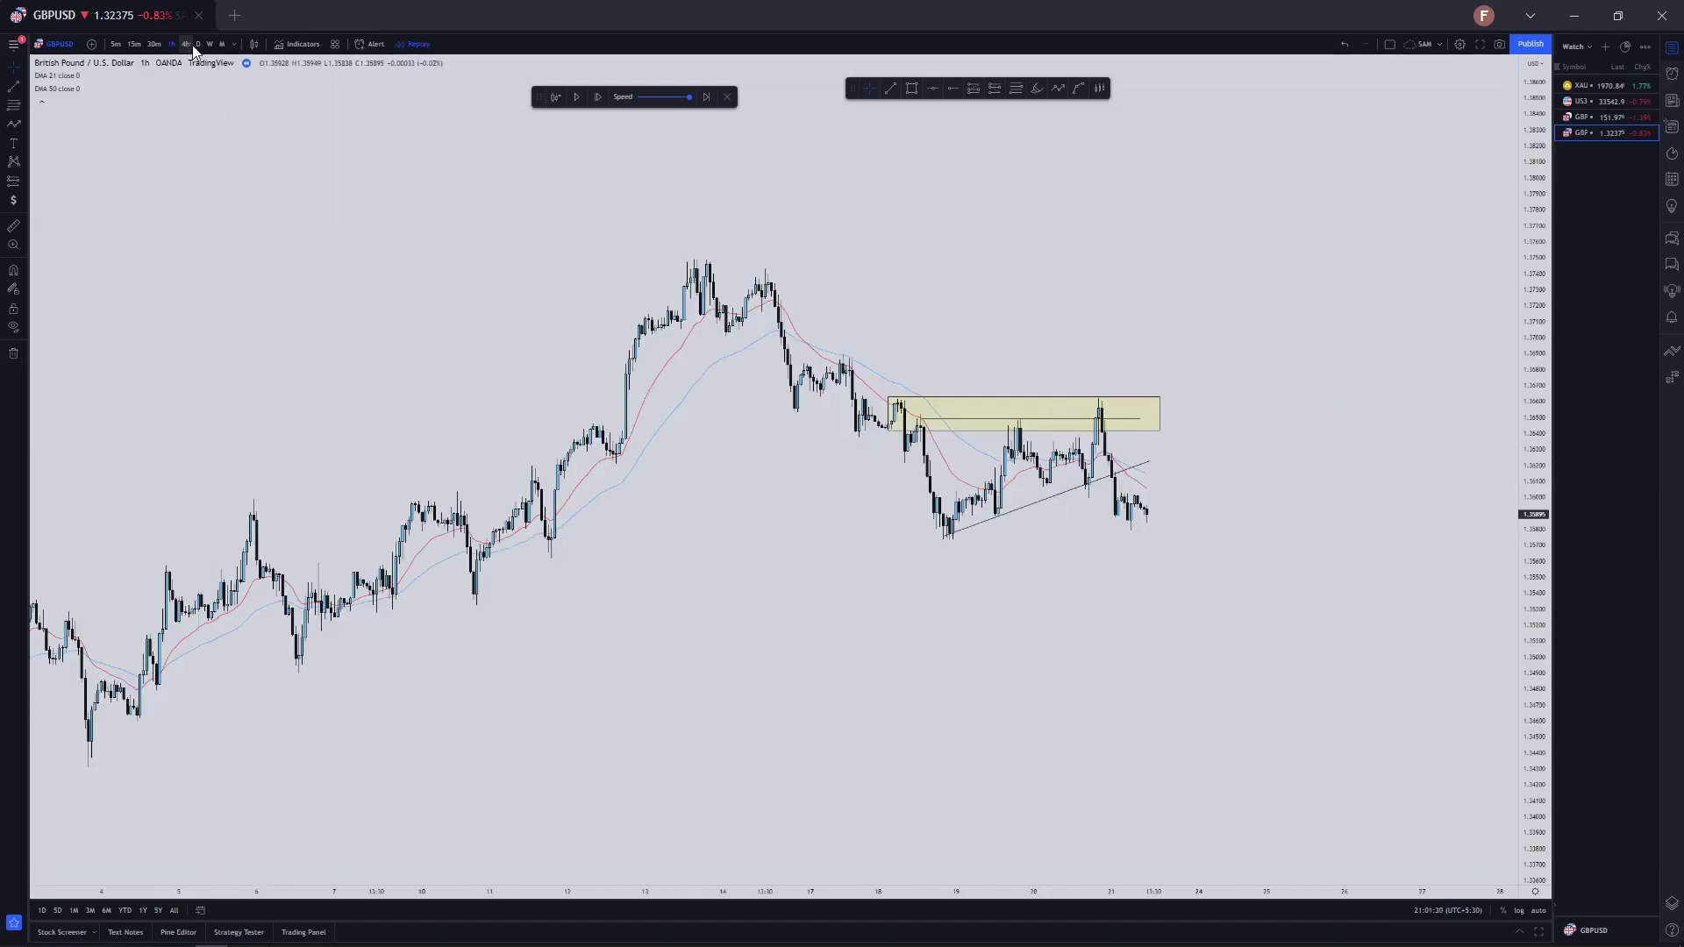
{"action": "left_click", "coordinate": [186, 44]}
{"action": "scroll", "coordinate": [1140, 347], "scroll_direction": "up", "scroll_amount": 2}
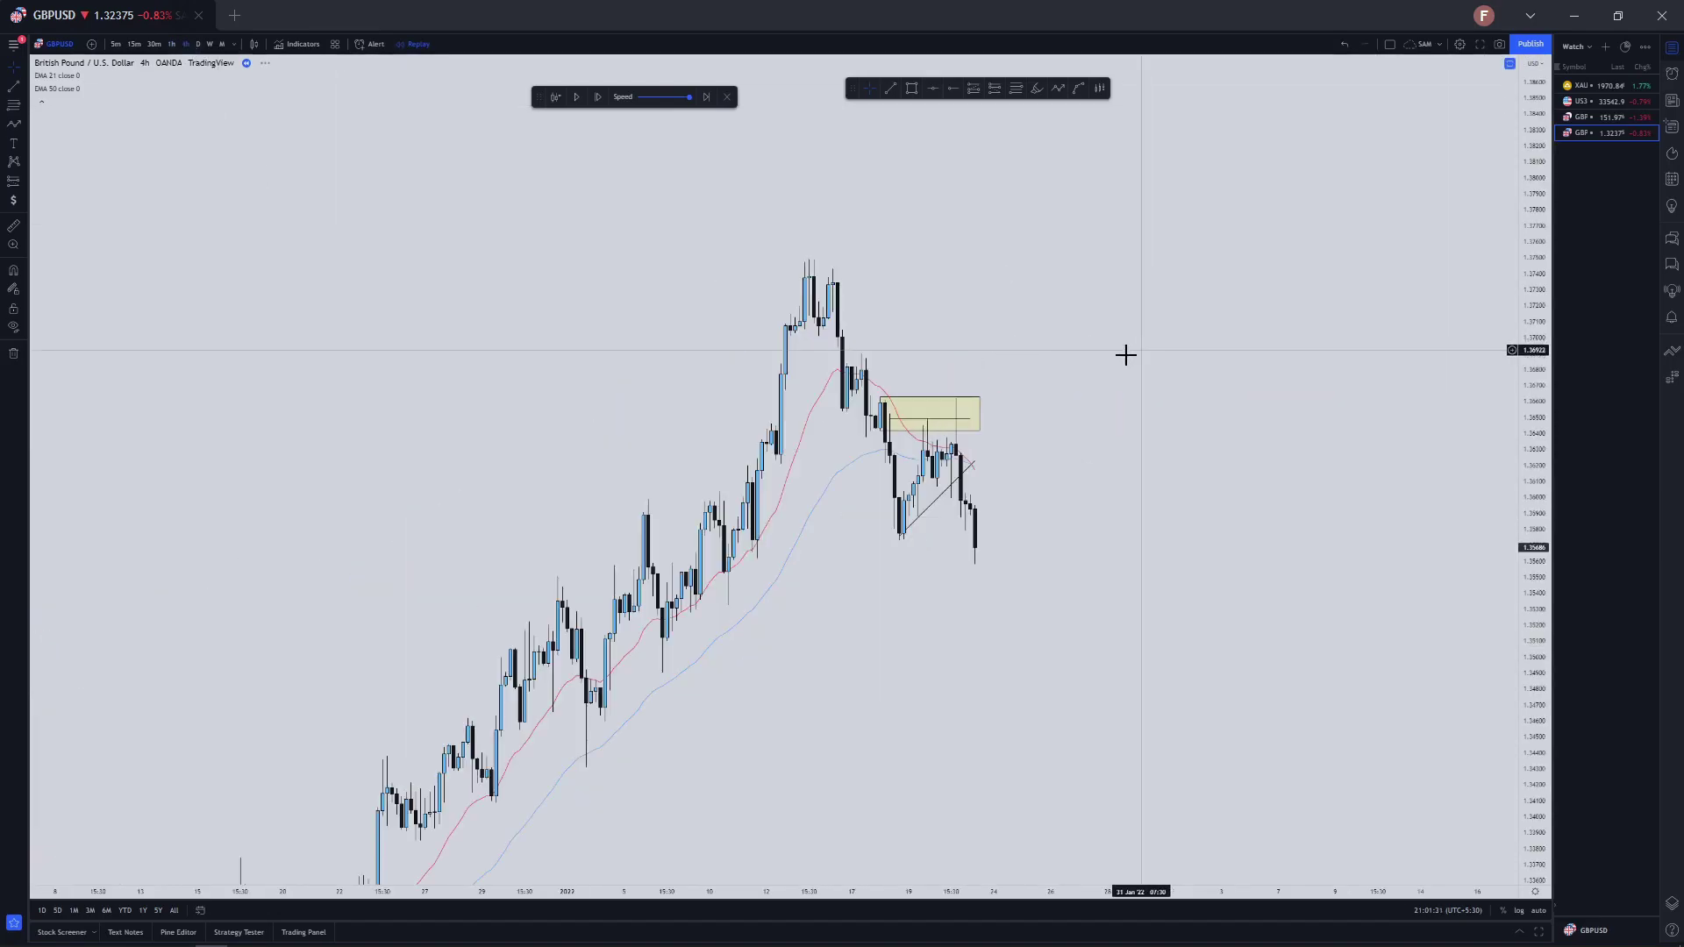
Draw a thin rectangle from the 11 January 2022 consolidation to 27 January, at about 1.3641 to 1.3646
{"action": "left_click", "coordinate": [1058, 88]}
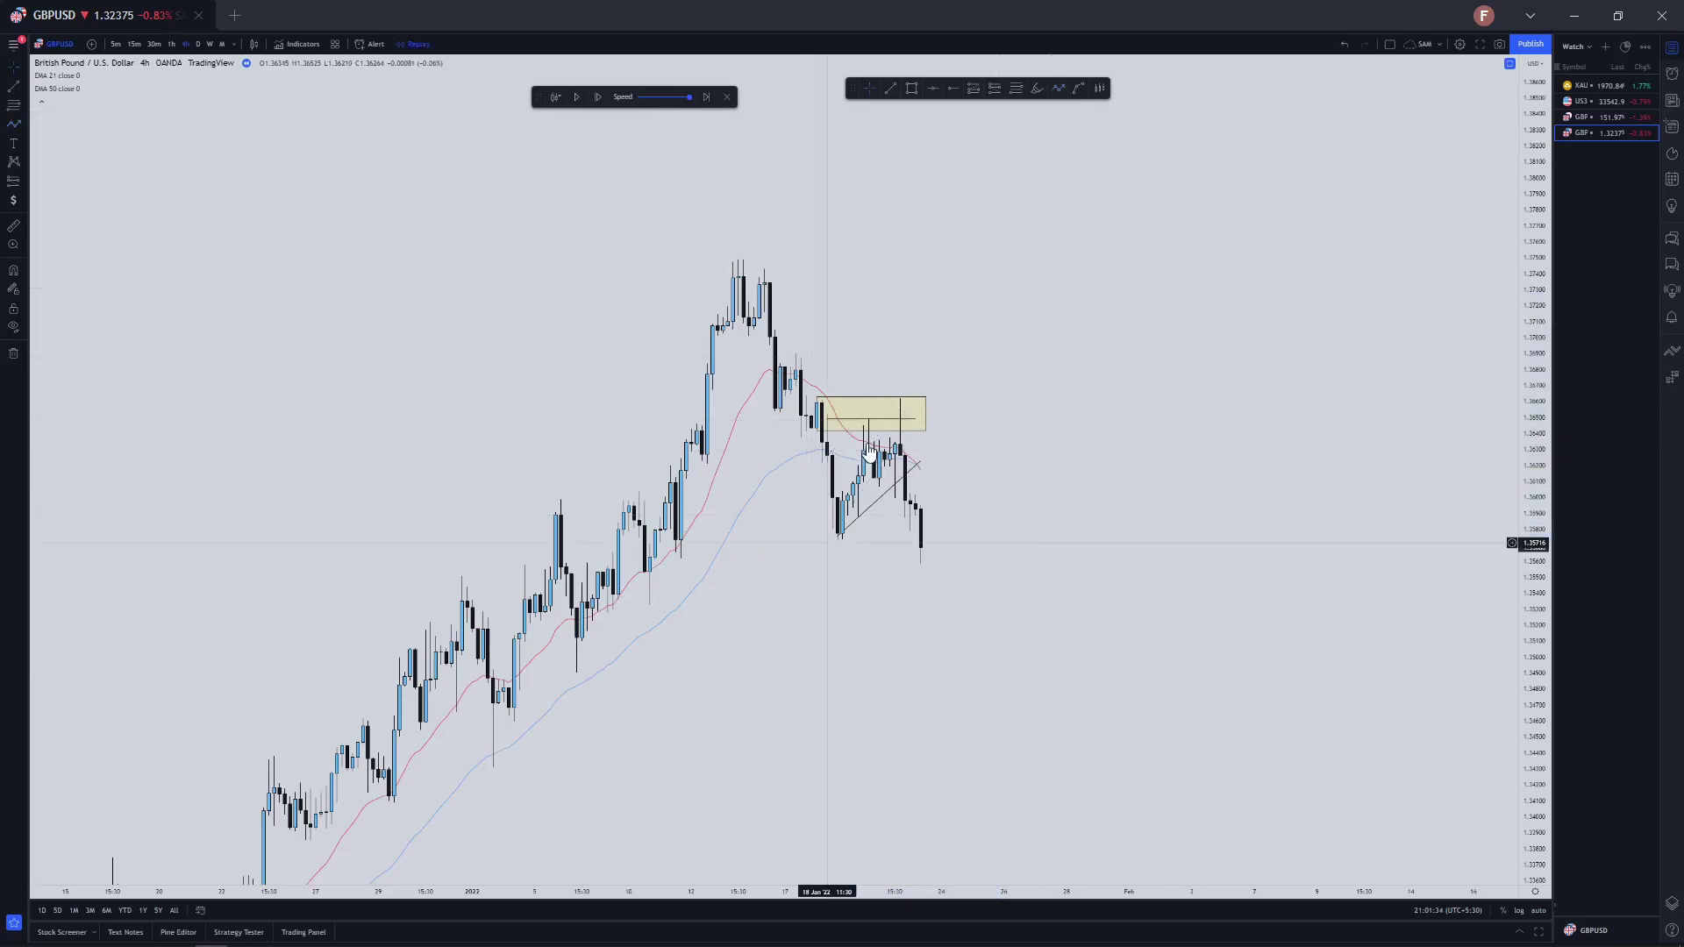
{"action": "left_click", "coordinate": [912, 87]}
{"action": "scroll", "coordinate": [632, 413], "scroll_direction": "up", "scroll_amount": 2}
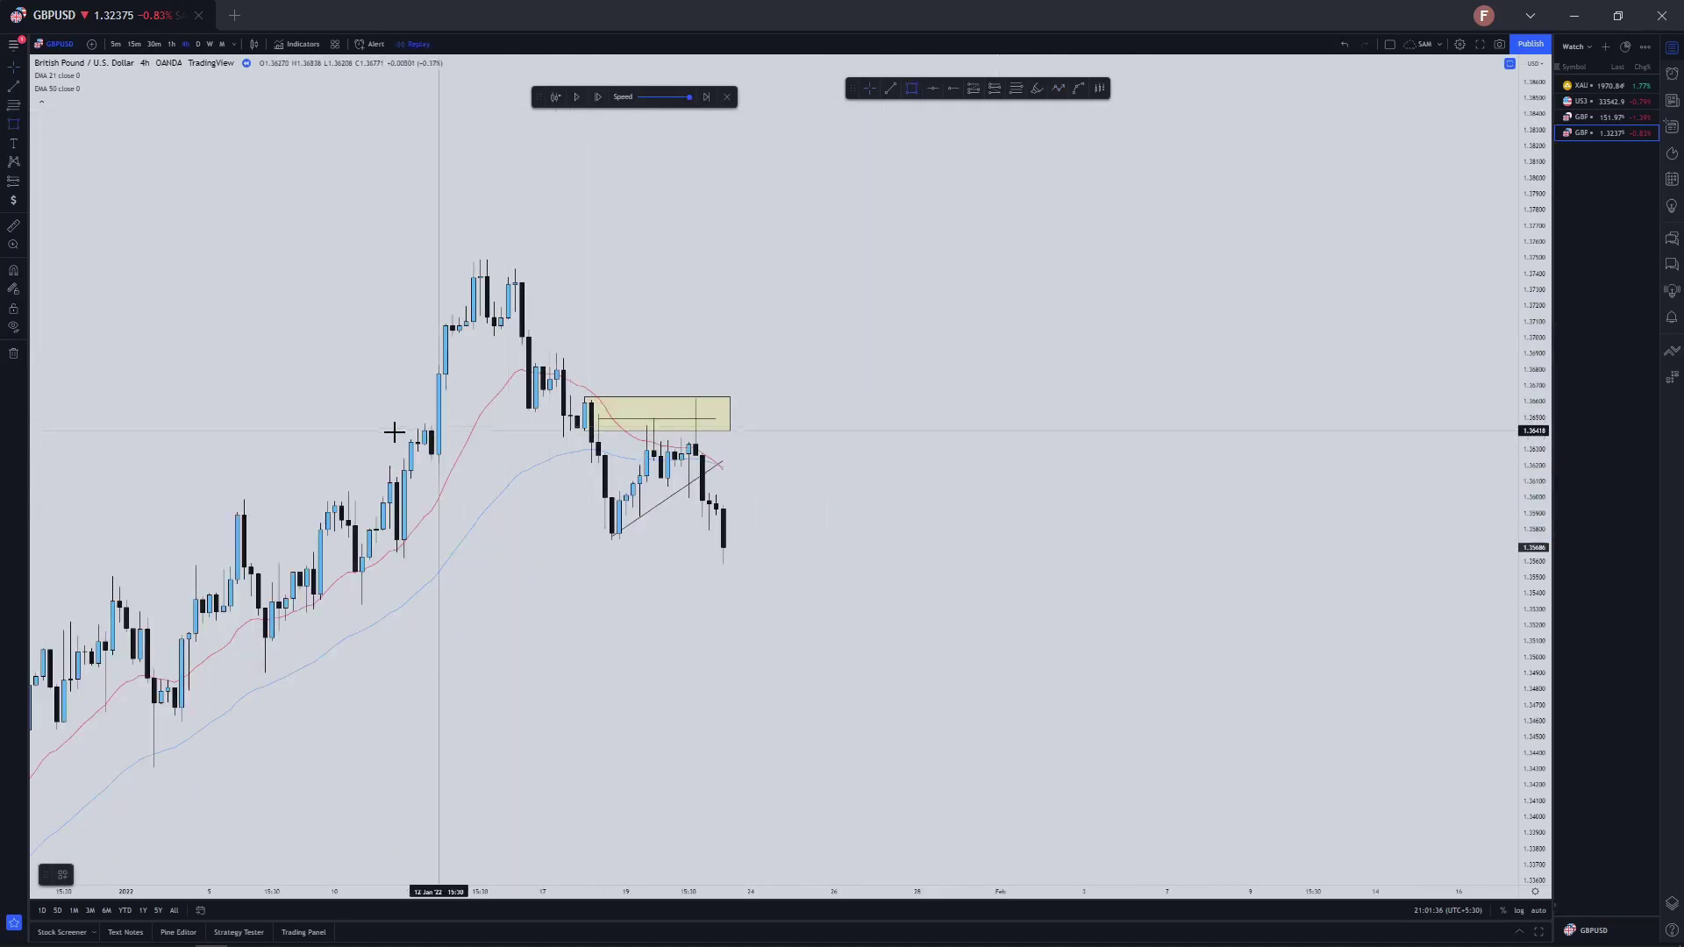
{"action": "left_click_drag", "start_coordinate": [394, 432], "coordinate": [877, 424]}
Extend the thin rectangle back to 11 November 2021 and move its lower edge down to about 1.3607
{"action": "scroll", "coordinate": [875, 426], "scroll_direction": "down", "scroll_amount": 1}
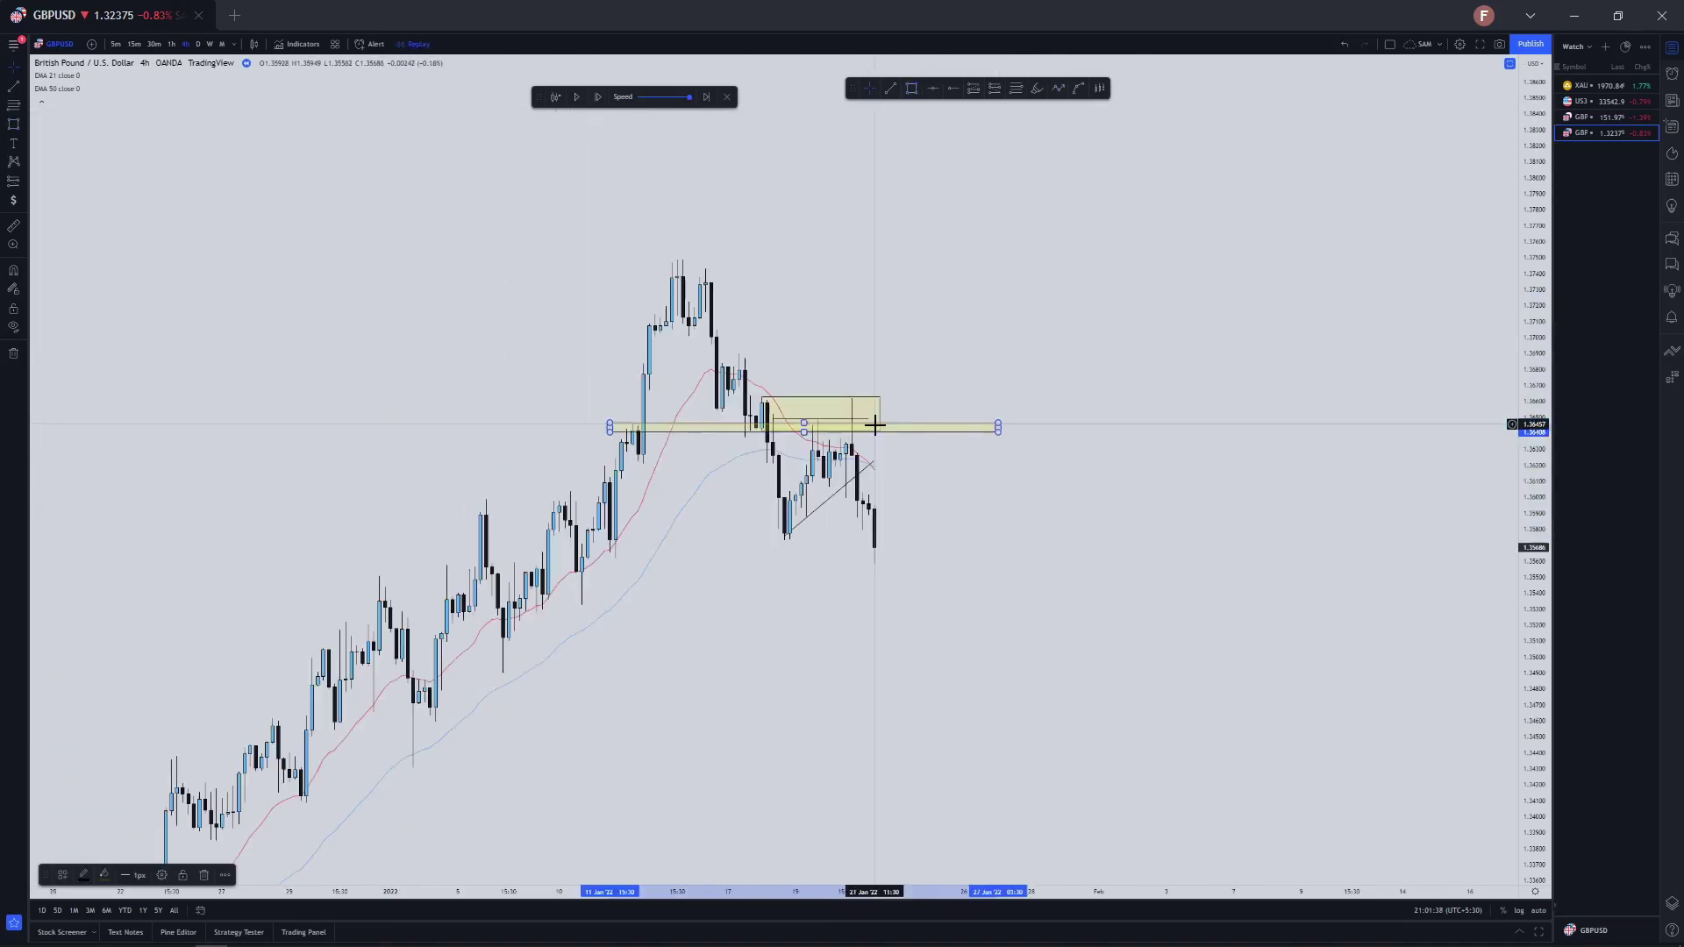
{"action": "scroll", "coordinate": [874, 426], "scroll_direction": "down", "scroll_amount": 10}
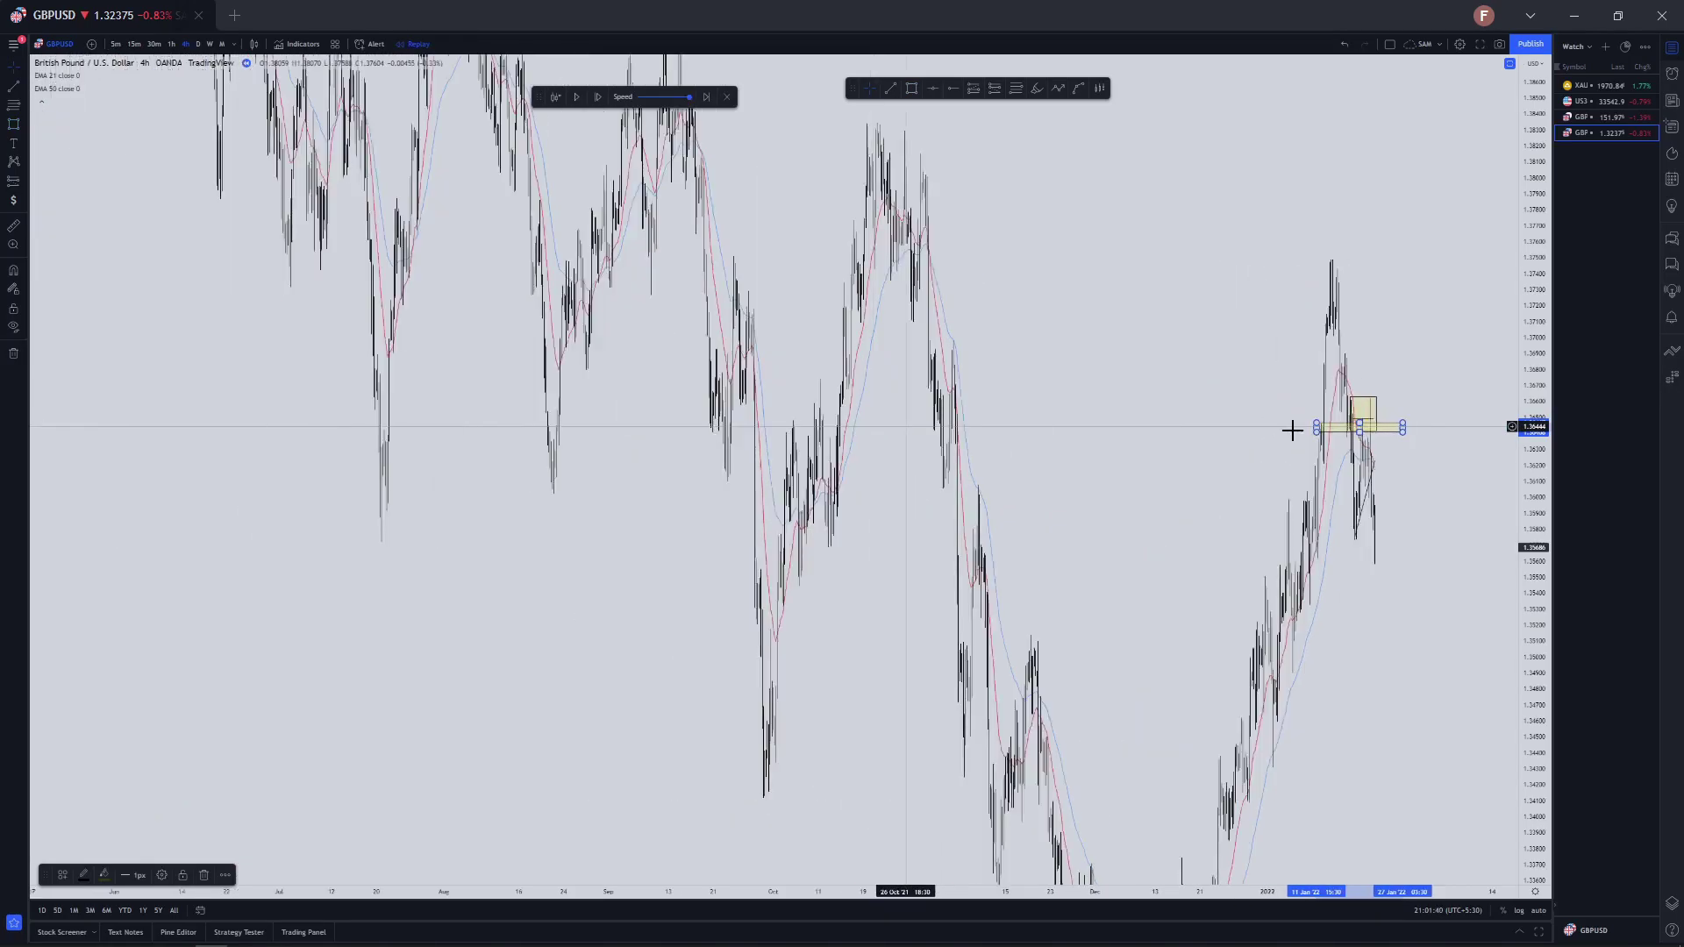
{"action": "left_click_drag", "start_coordinate": [1316, 428], "coordinate": [979, 434]}
{"action": "left_click_drag", "start_coordinate": [1124, 452], "coordinate": [753, 485]}
{"action": "scroll", "coordinate": [1123, 465], "scroll_direction": "up", "scroll_amount": 4}
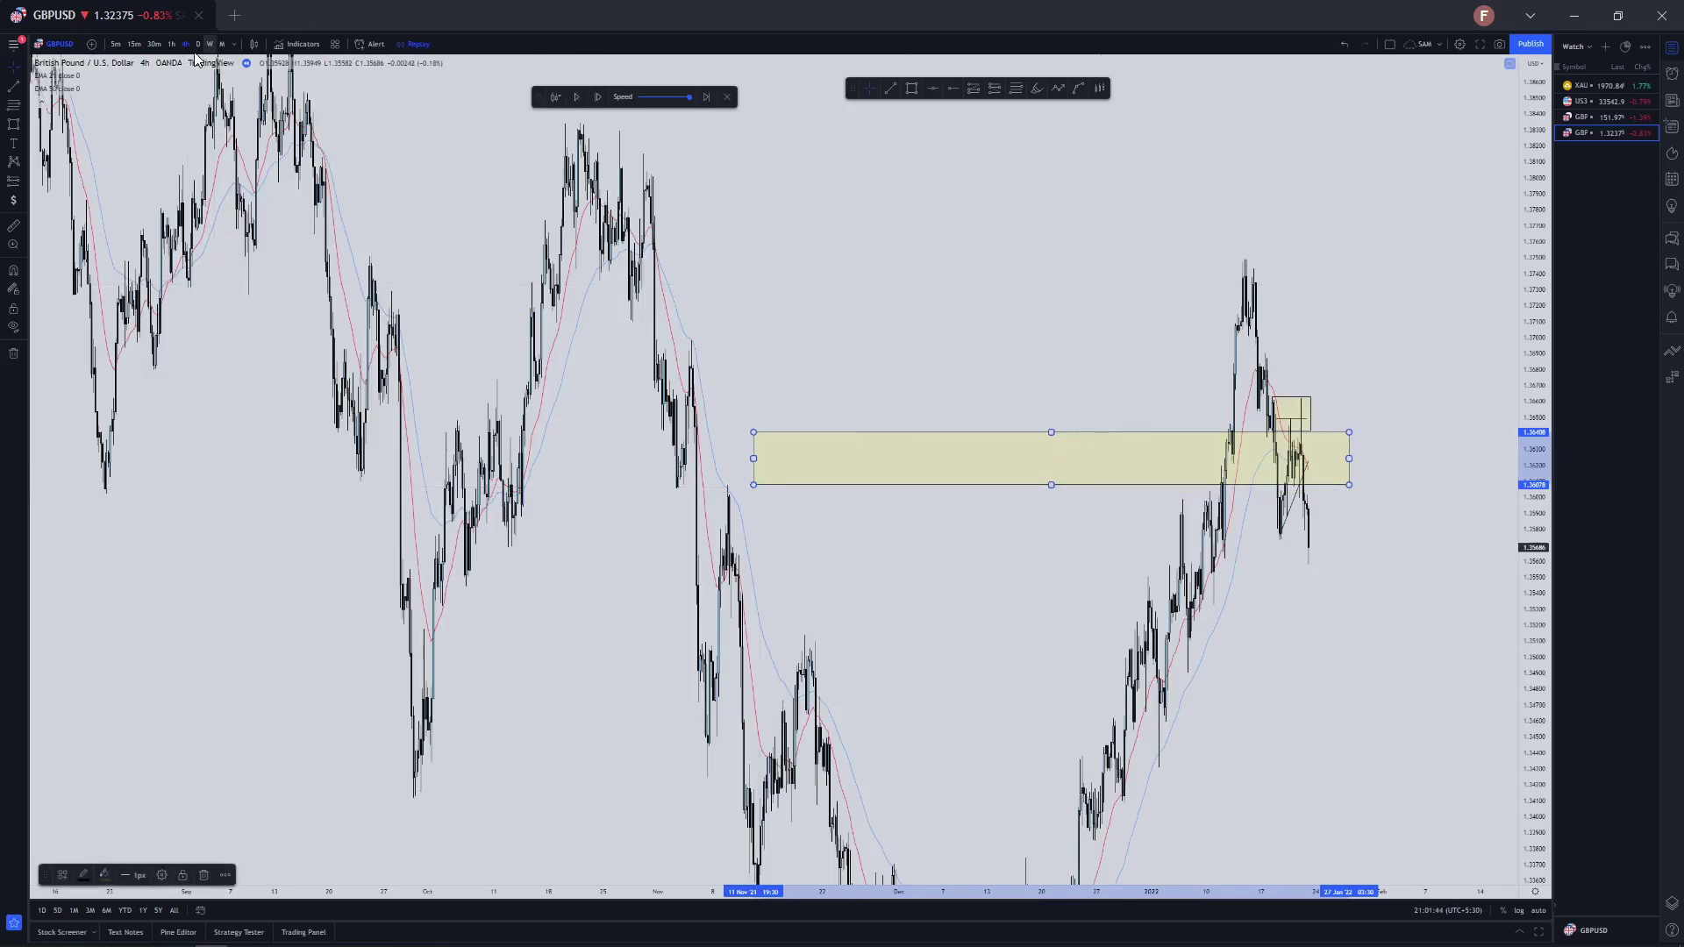
Switch the chart to the daily timeframe and rescale it to view the zone in the wider trend
{"action": "type", "text": "D"}
{"action": "key", "text": "Return"}
{"action": "scroll", "coordinate": [1298, 467], "scroll_direction": "up", "scroll_amount": 4}
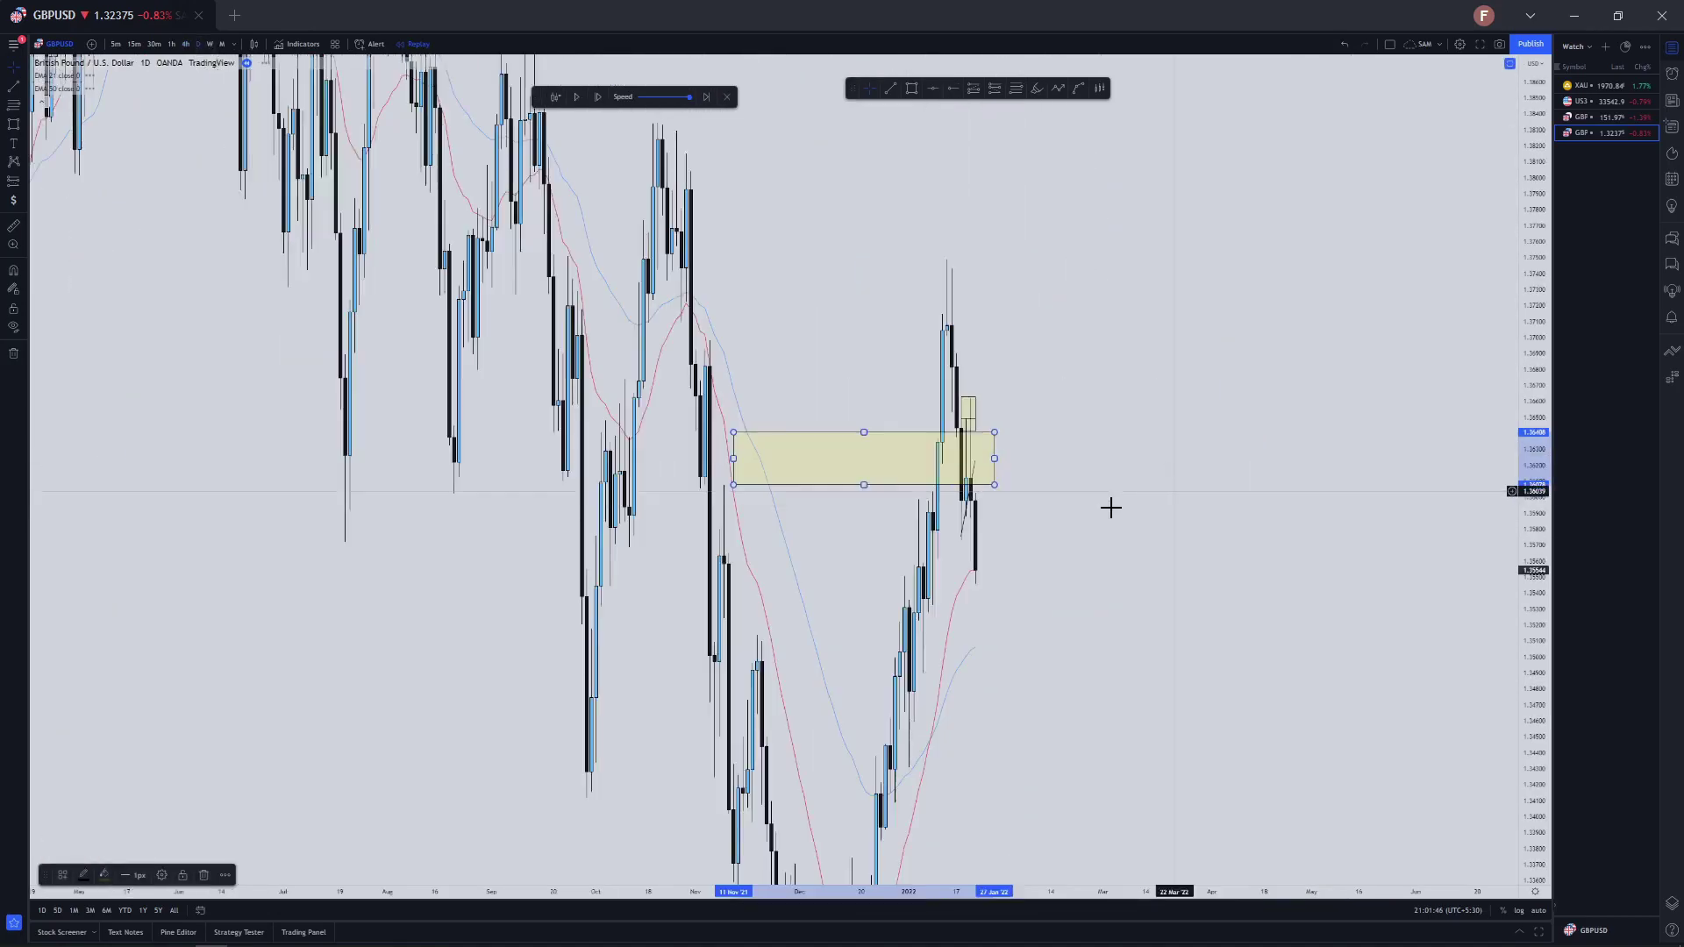
{"action": "left_click_drag", "start_coordinate": [1546, 451], "coordinate": [1537, 722]}
{"action": "scroll", "coordinate": [981, 626], "scroll_direction": "up", "scroll_amount": 1}
{"action": "left_click", "coordinate": [891, 88]}
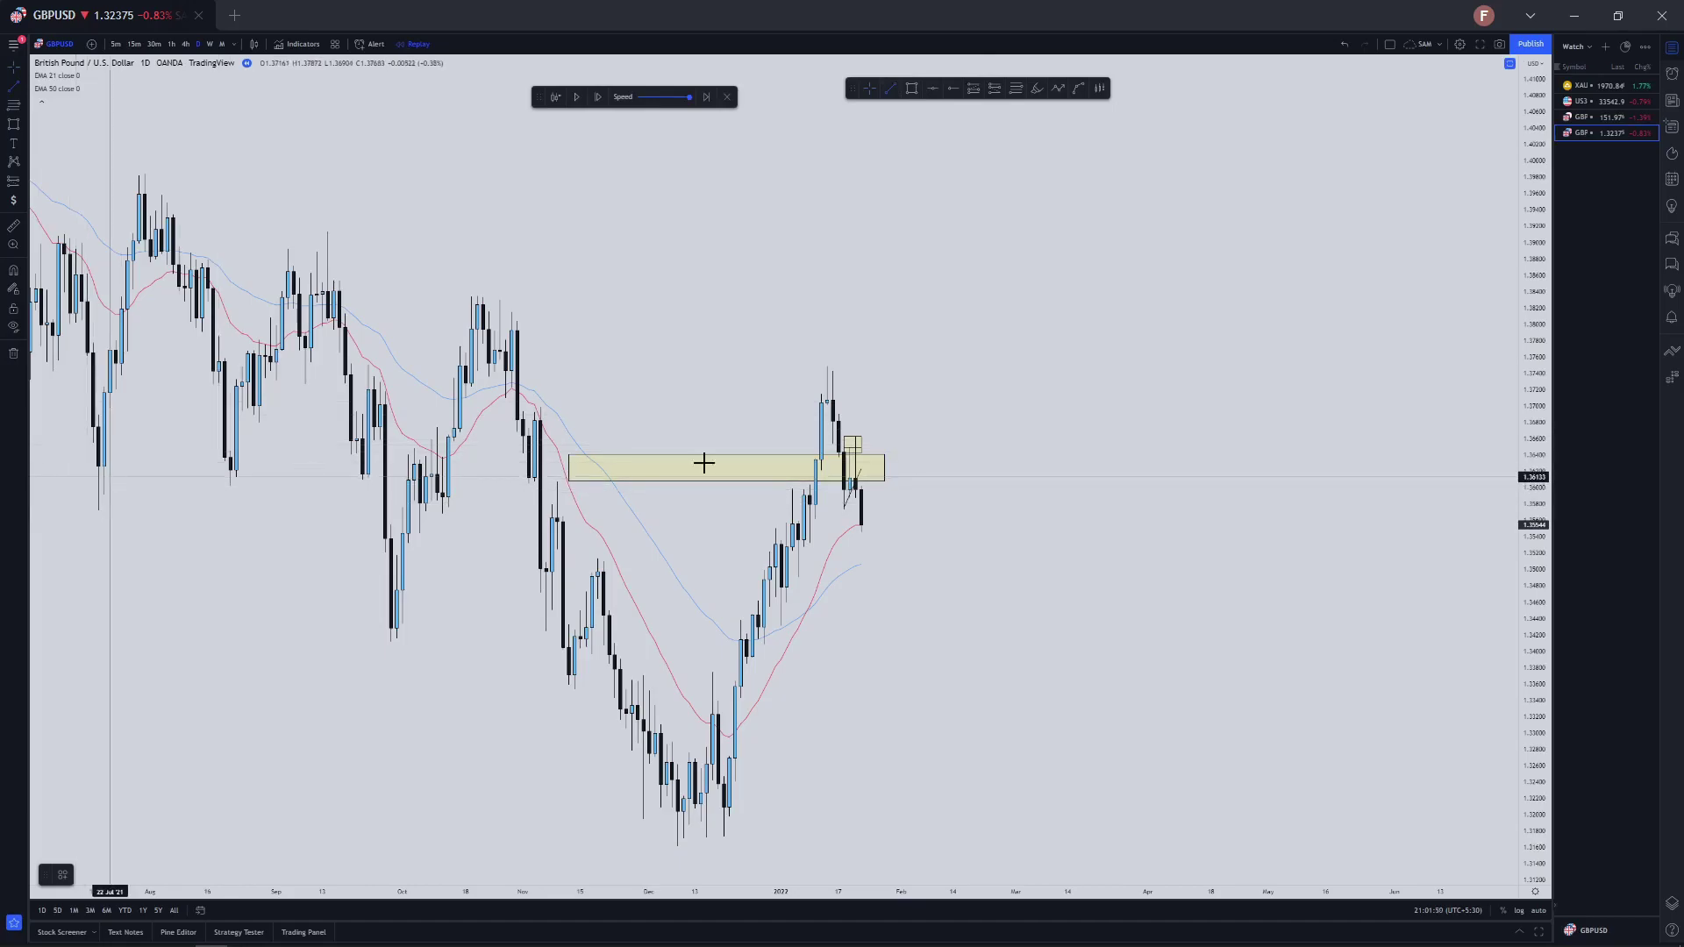
{"action": "key", "text": "Escape"}
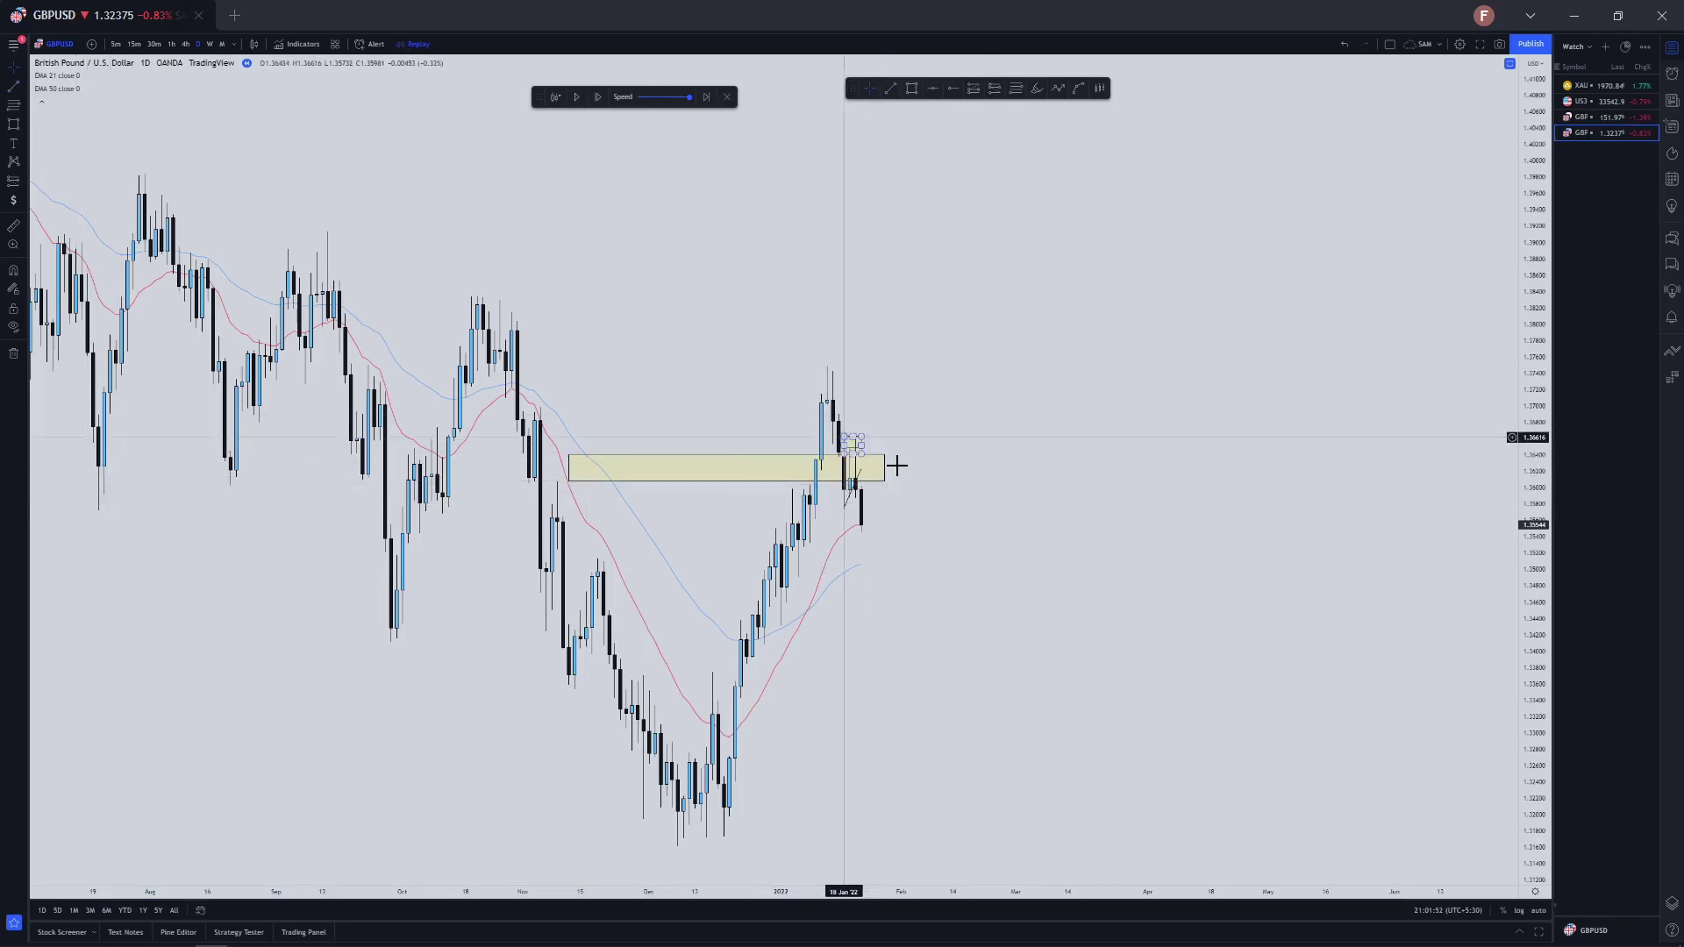
{"action": "scroll", "coordinate": [1022, 229], "scroll_direction": "up", "scroll_amount": 2}
{"action": "left_click", "coordinate": [1059, 89]}
{"action": "left_click", "coordinate": [882, 272]}
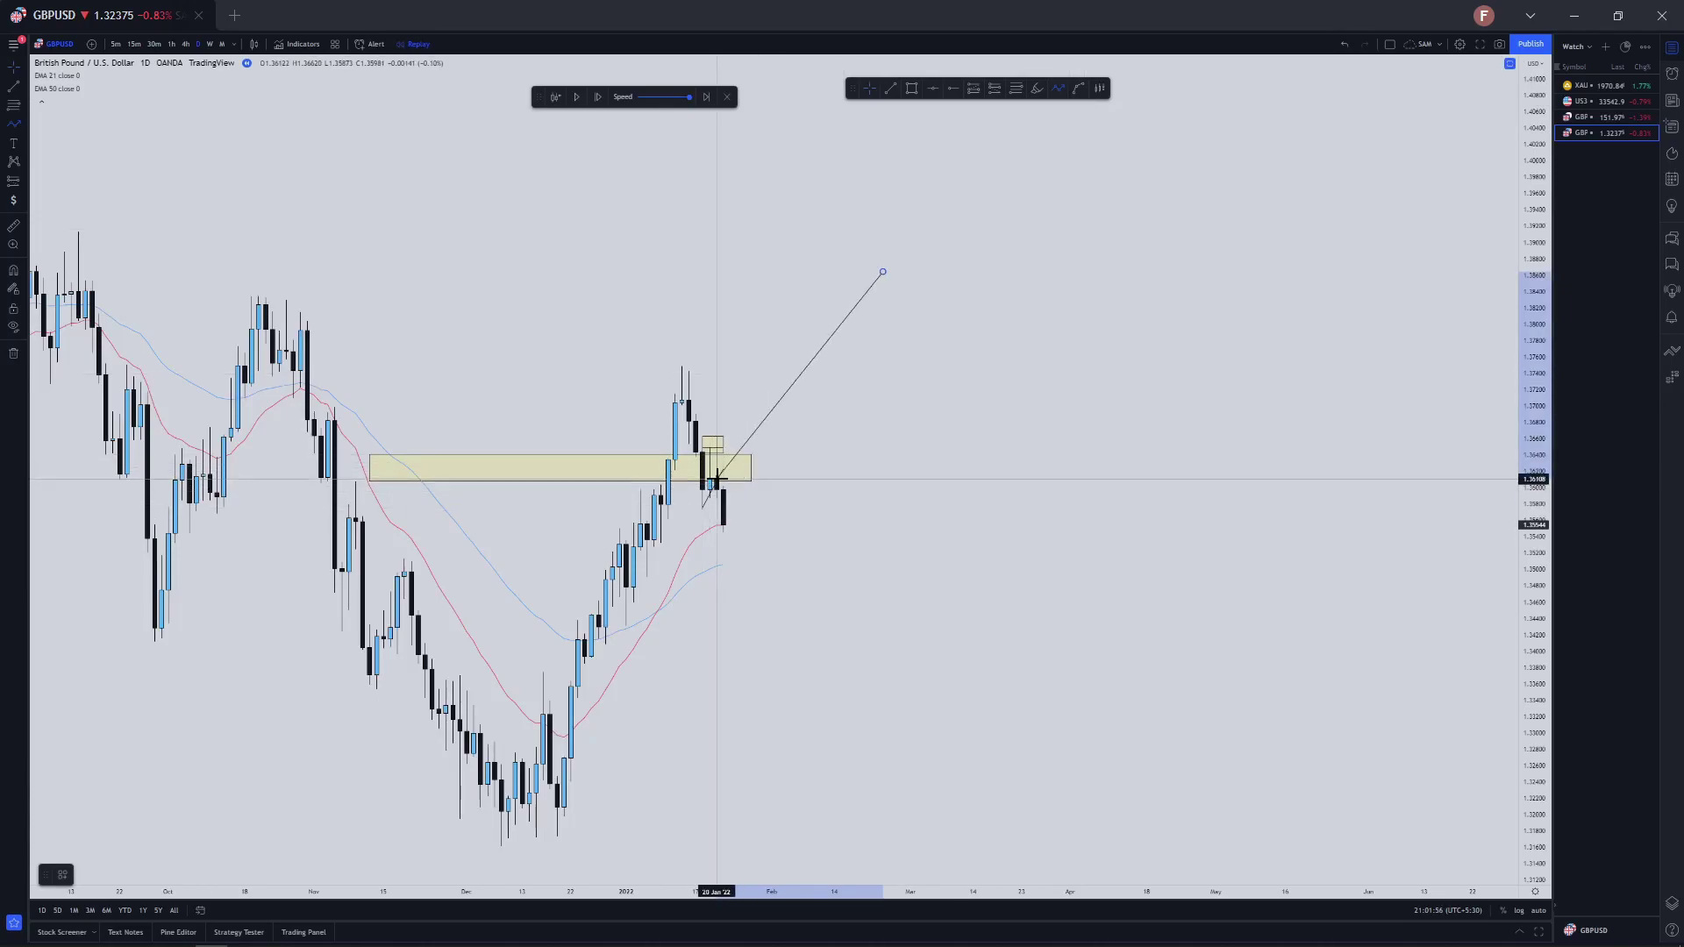
{"action": "key", "text": "Escape"}
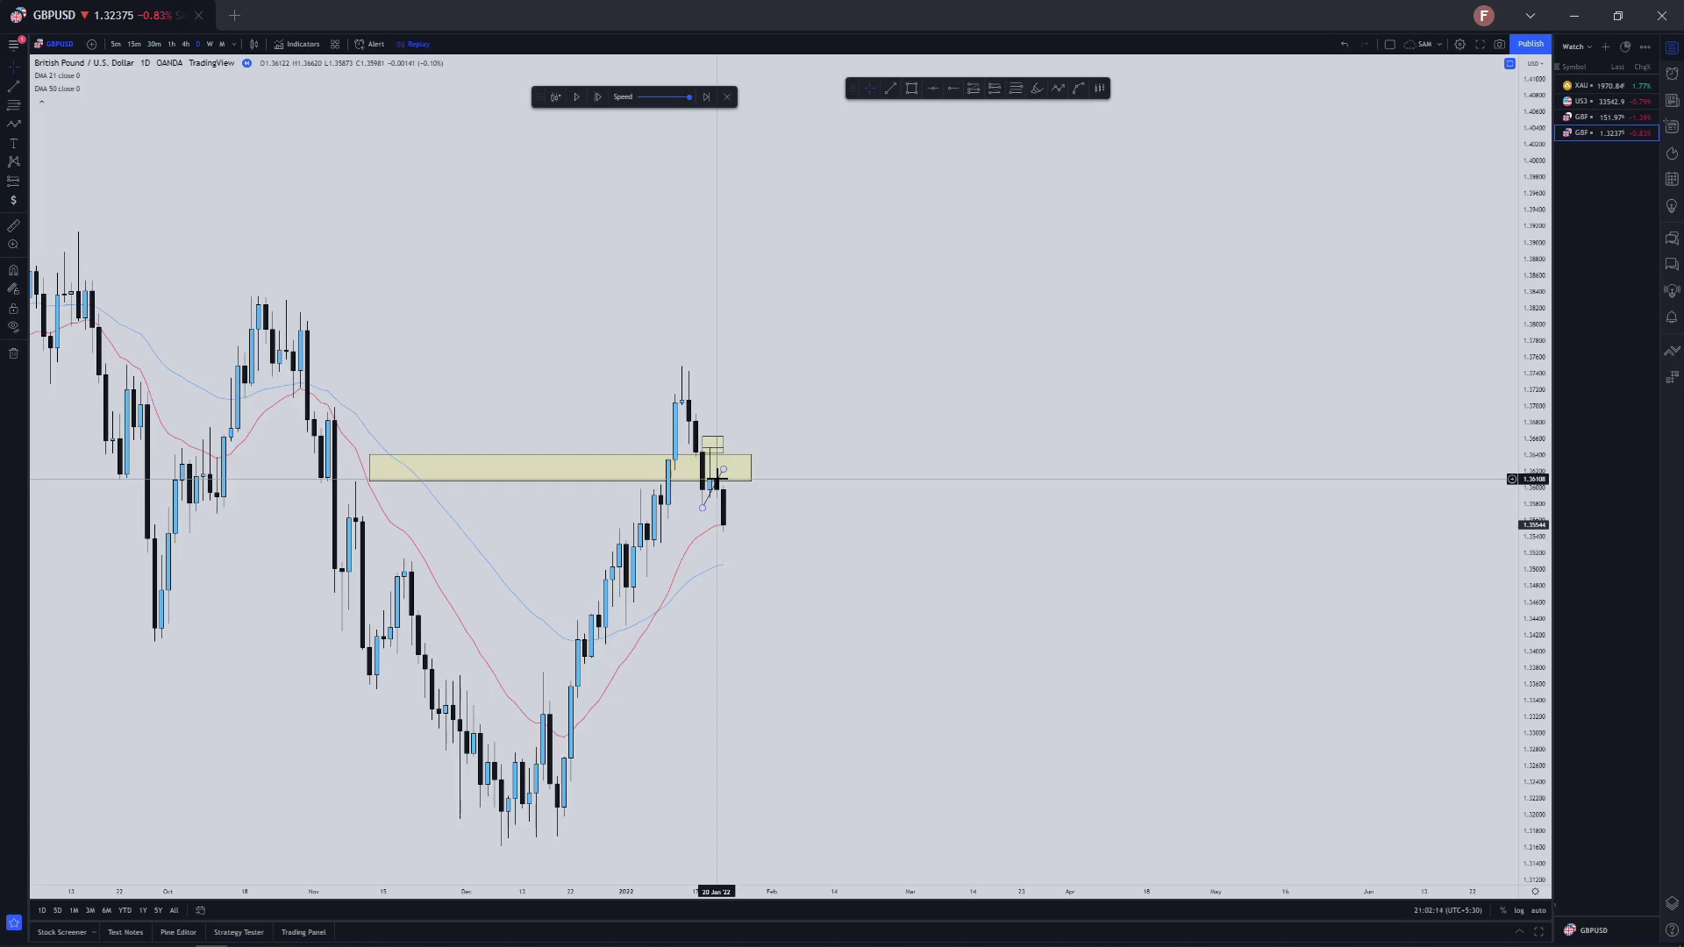
Remove all drawings from the chart
{"action": "right_click", "coordinate": [632, 330]}
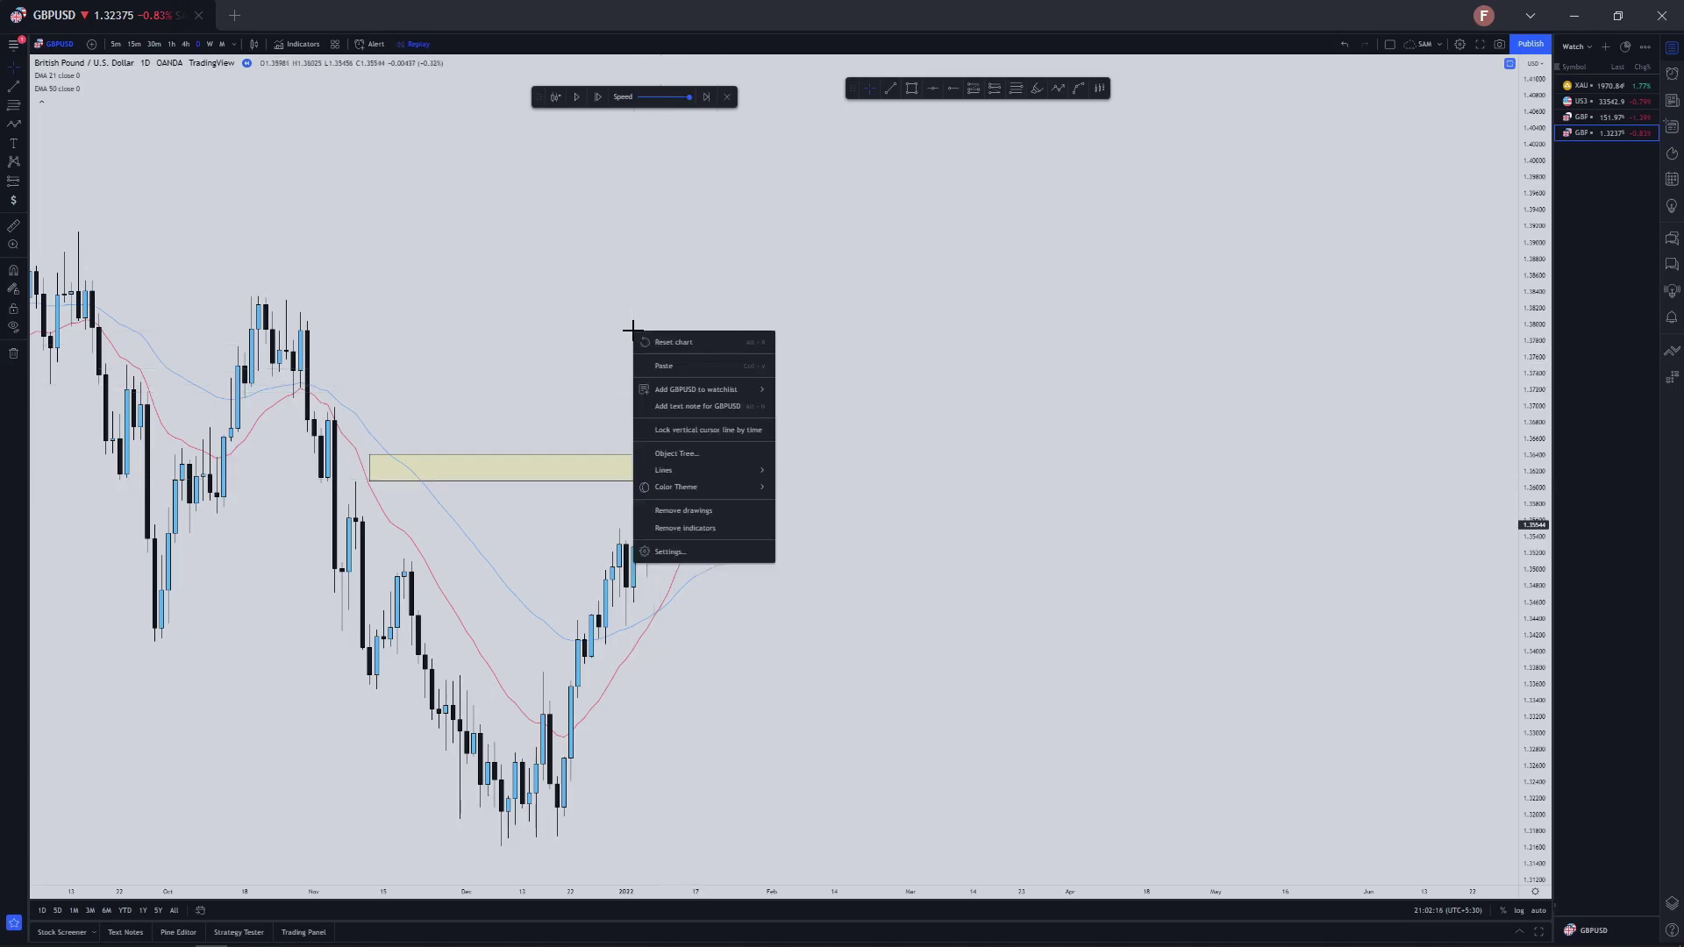
{"action": "left_click", "coordinate": [678, 501]}
Switch the cleared chart to the 15-minute timeframe and bring the price action into view
{"action": "left_click", "coordinate": [133, 44]}
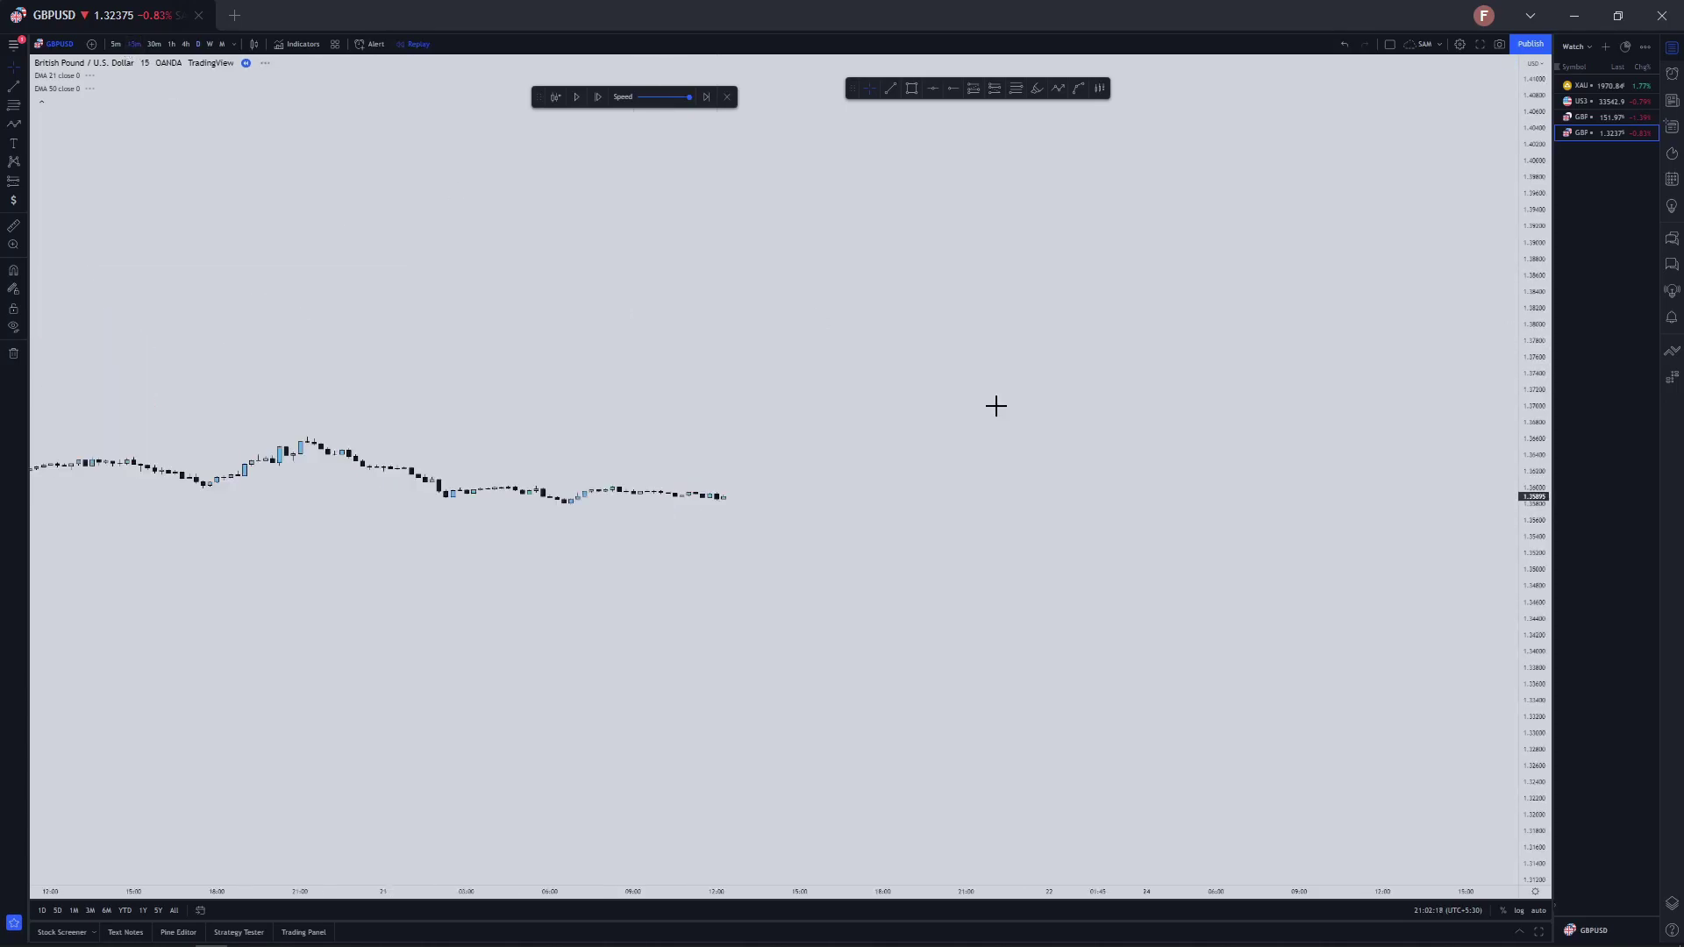
{"action": "scroll", "coordinate": [1483, 781], "scroll_direction": "down", "scroll_amount": 2}
{"action": "left_click_drag", "start_coordinate": [1514, 668], "coordinate": [1346, 146]}
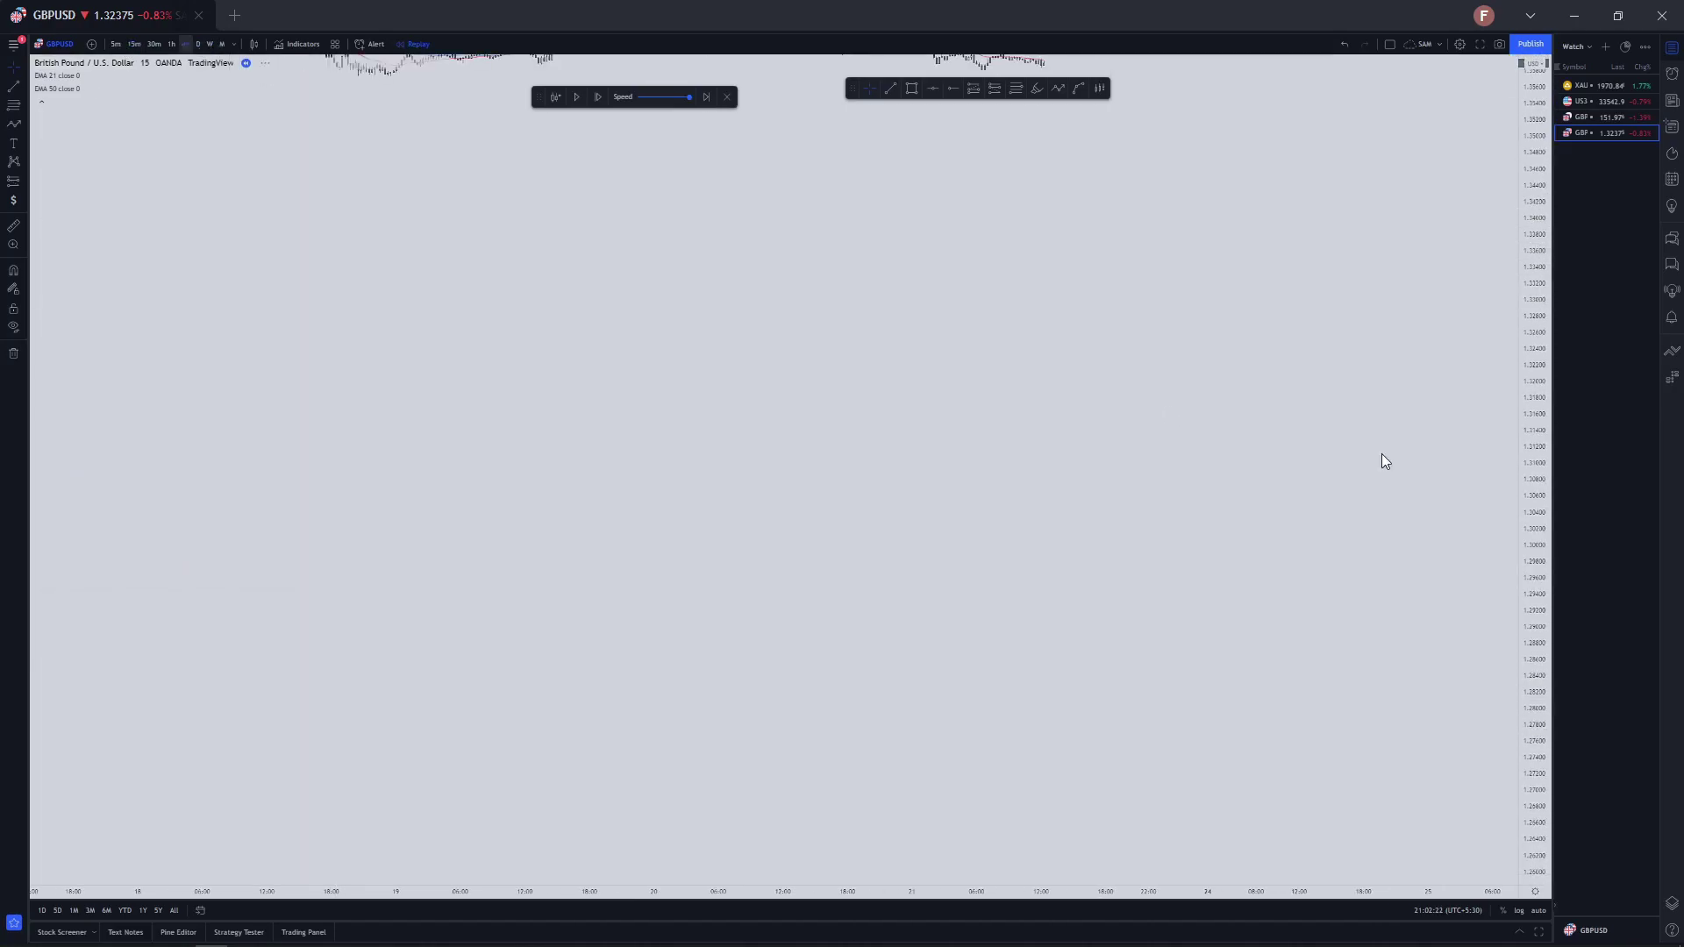
{"action": "left_click_drag", "start_coordinate": [1197, 324], "coordinate": [1214, 661]}
On the 4-hour timeframe, restart the bar replay from the 20 January 2022 candle within the pullback
{"action": "scroll", "coordinate": [1147, 568], "scroll_direction": "up", "scroll_amount": 4}
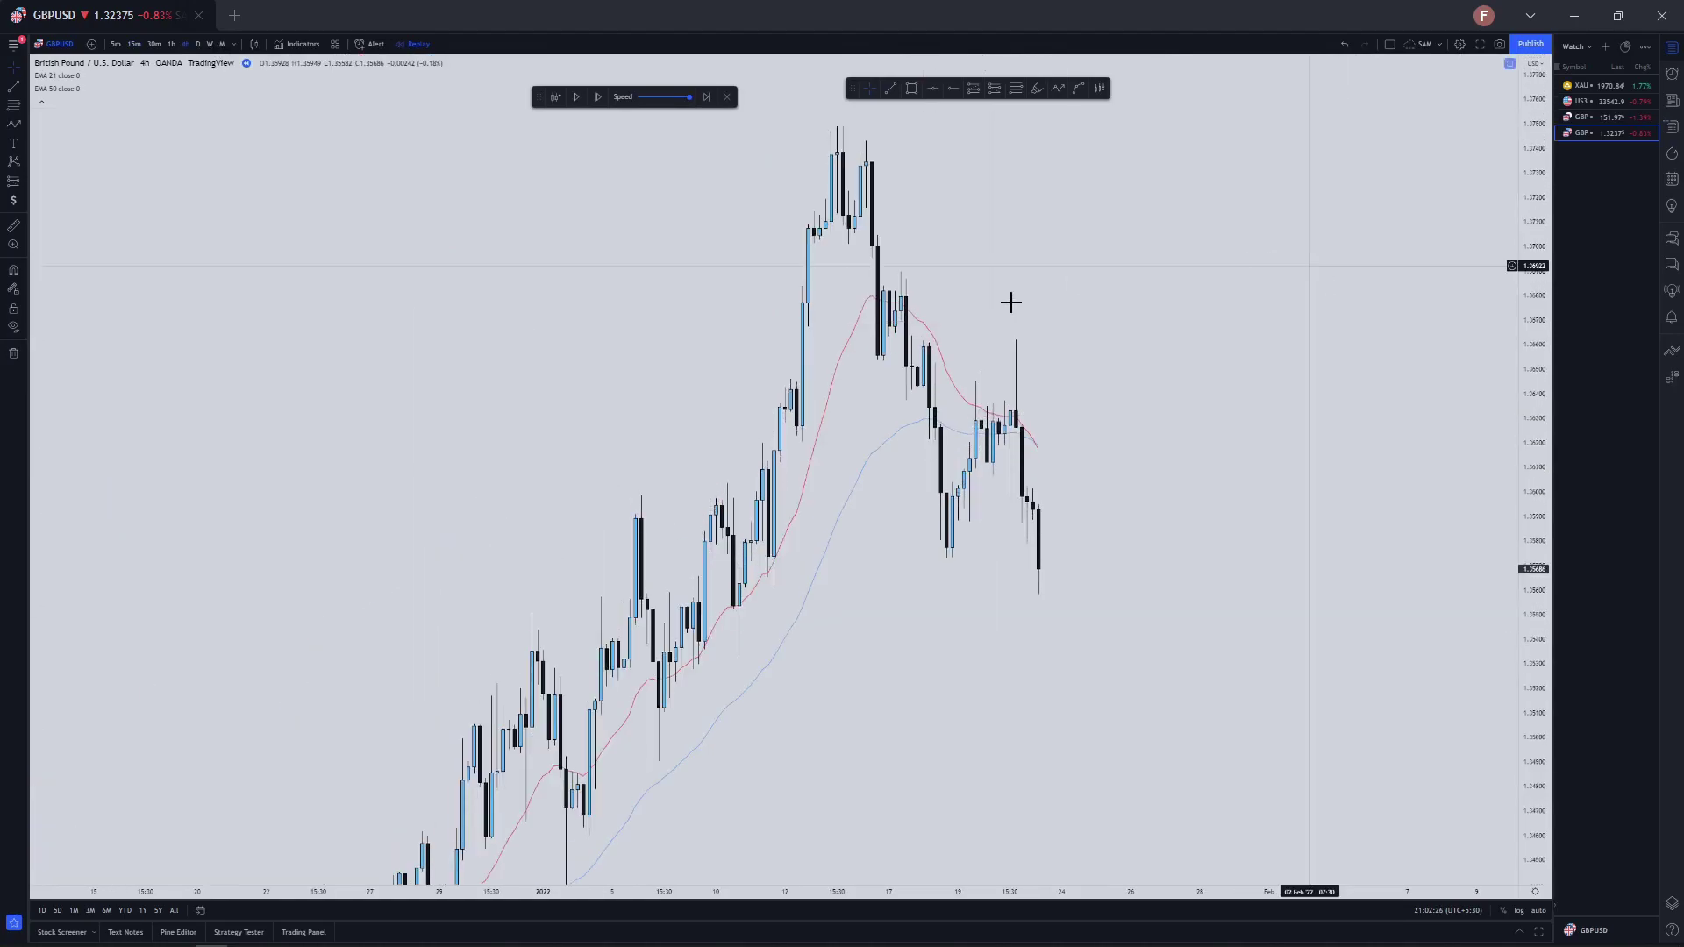
{"action": "scroll", "coordinate": [1008, 298], "scroll_direction": "up", "scroll_amount": 4}
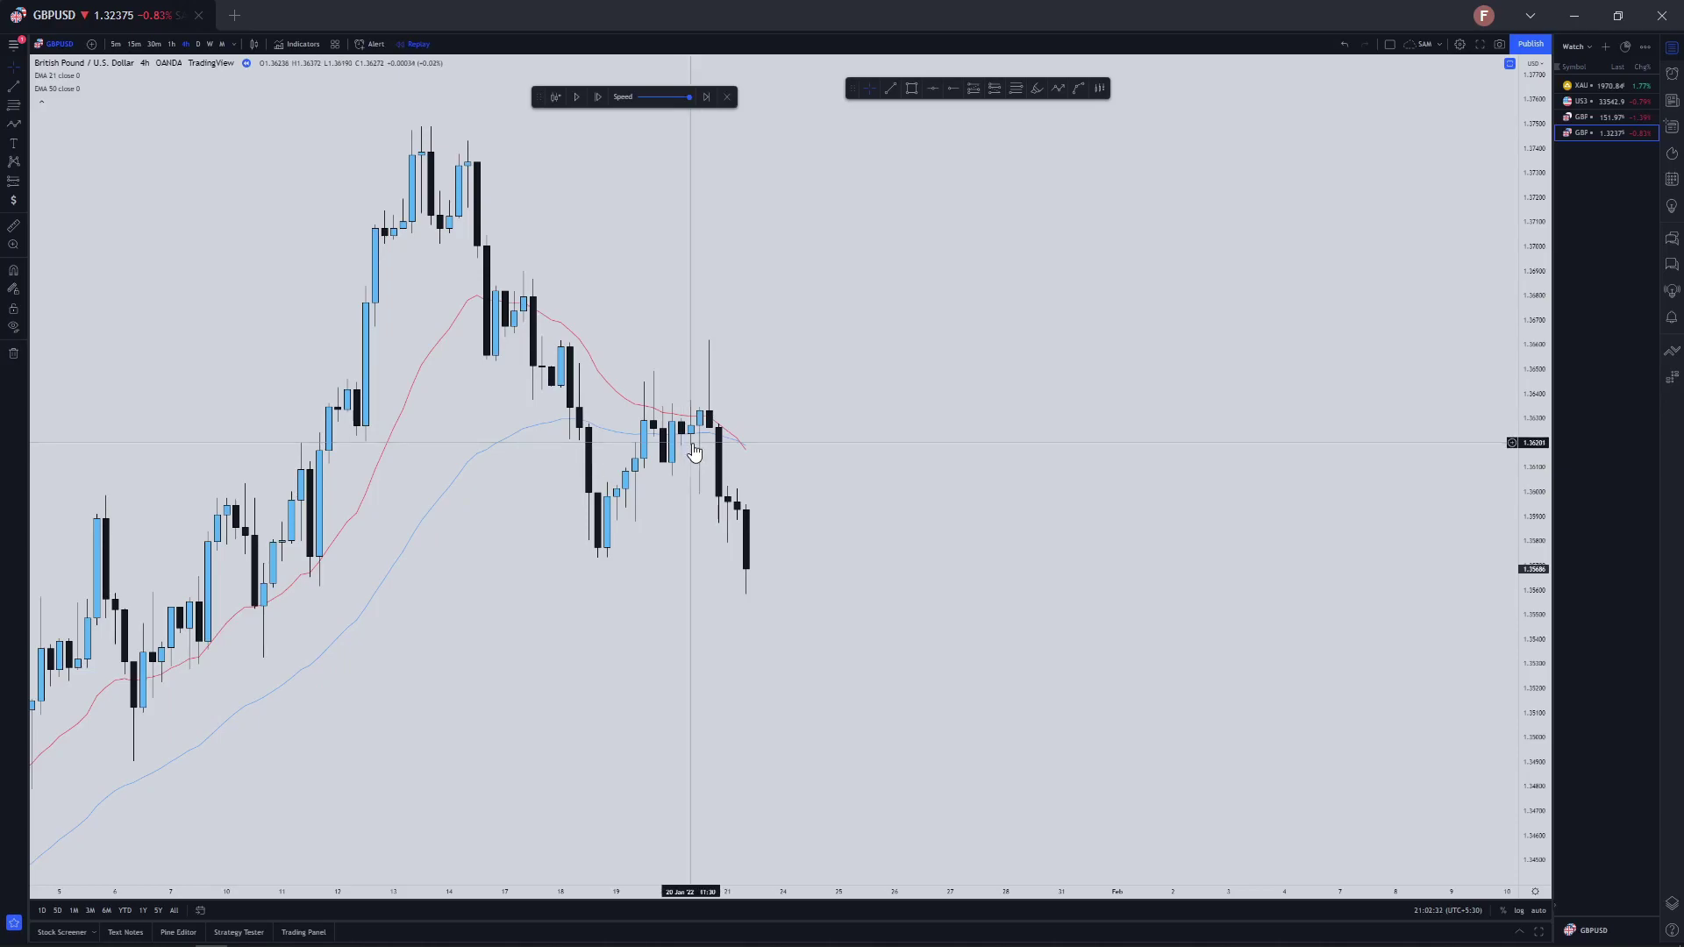
{"action": "left_click", "coordinate": [556, 96]}
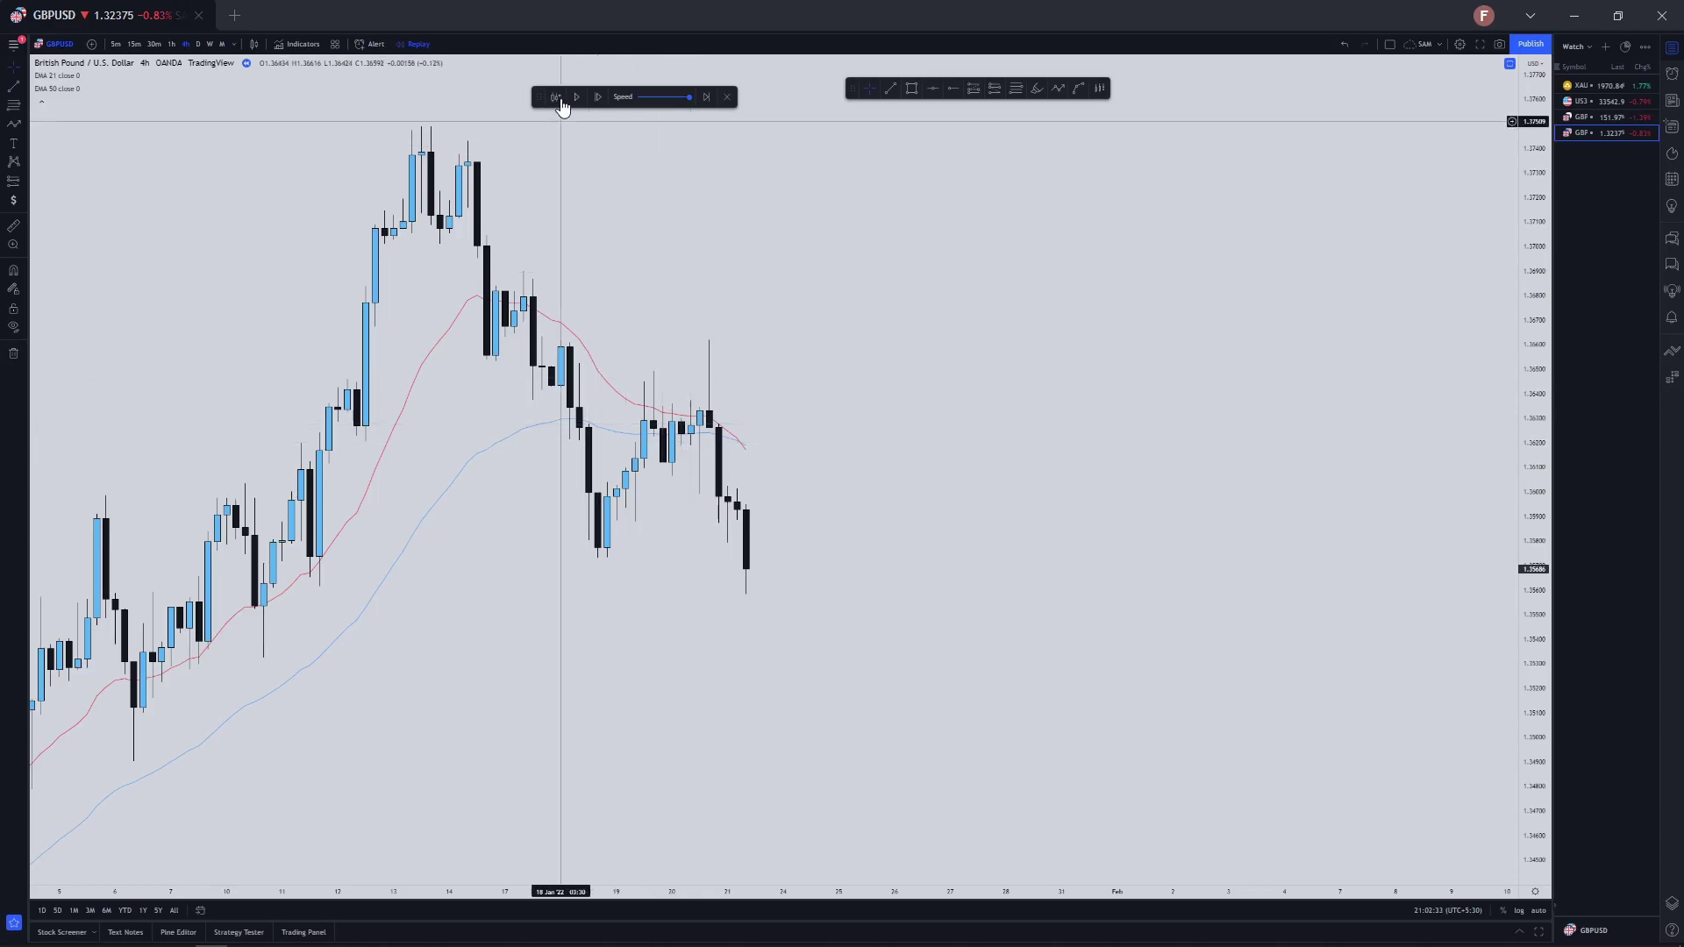
{"action": "left_click", "coordinate": [686, 312]}
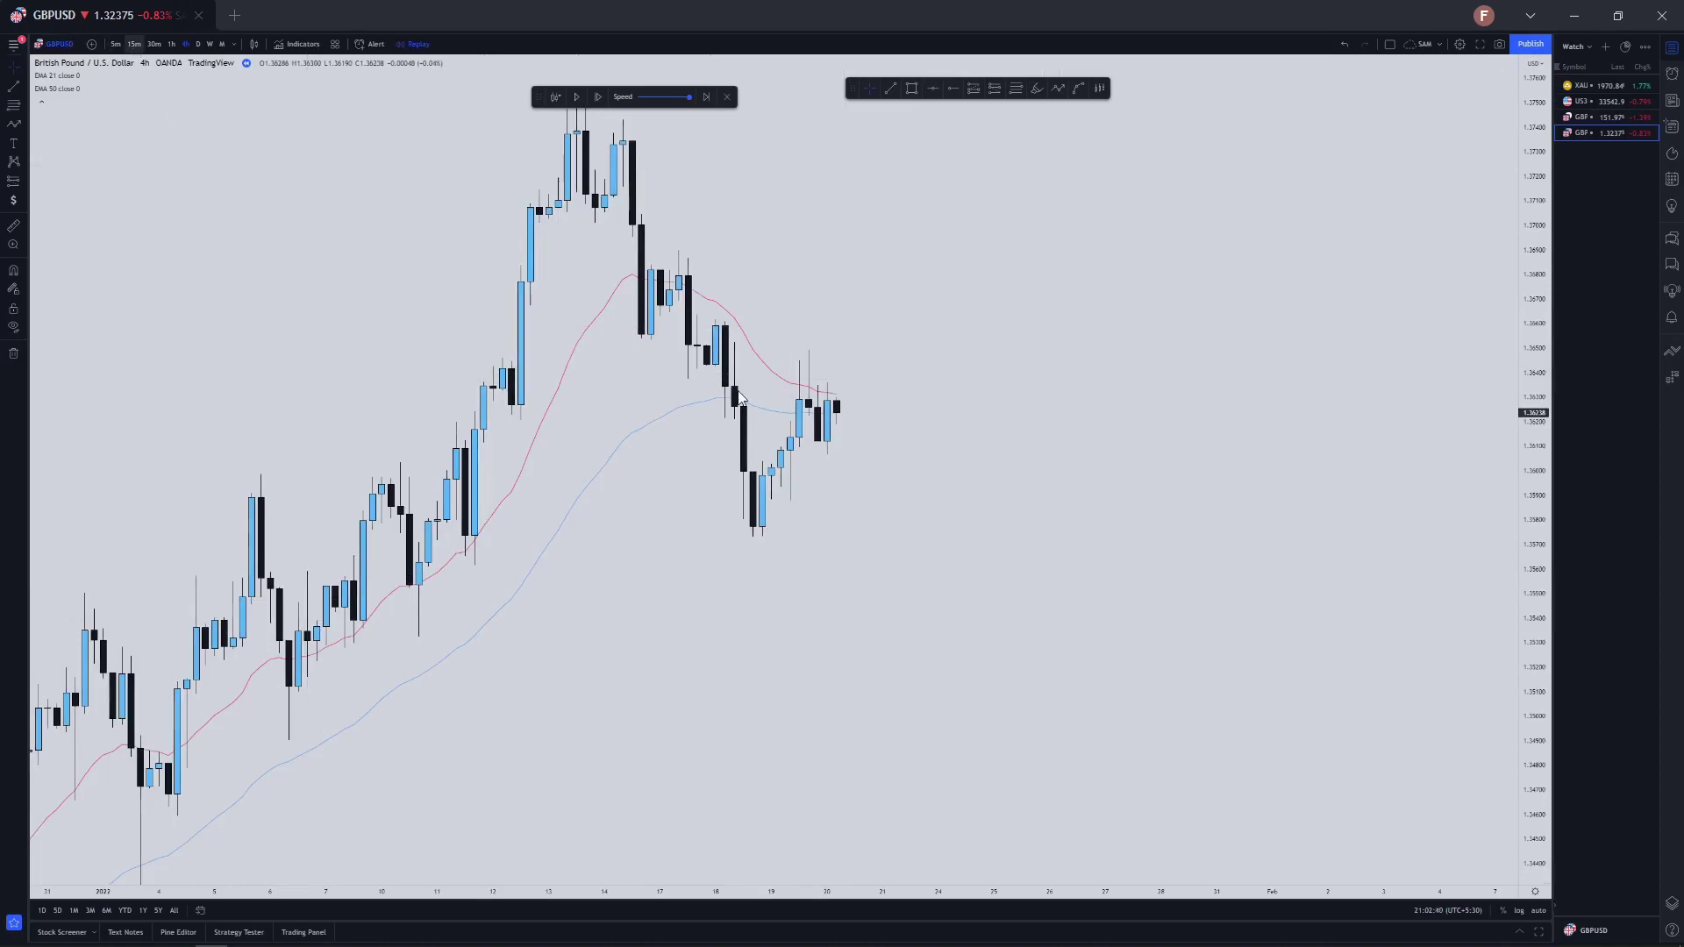
Switch to the 15-minute timeframe, play the replay forward, and pause it after price spikes above the 19 January high
{"action": "scroll", "coordinate": [941, 480], "scroll_direction": "down", "scroll_amount": 9}
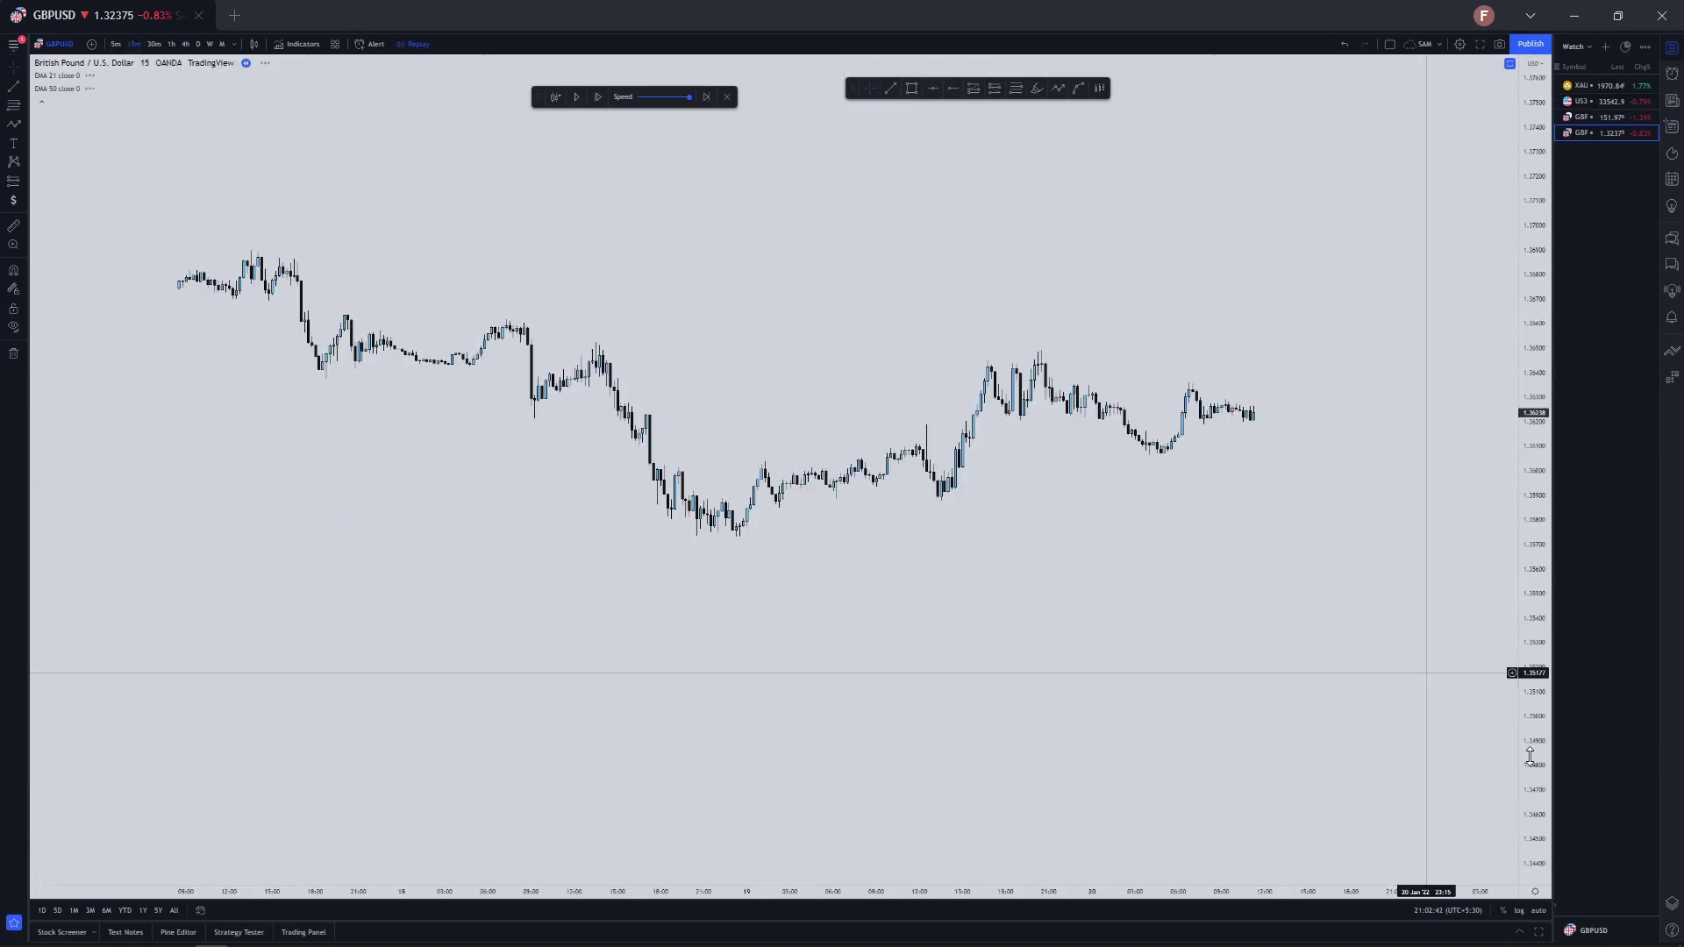
{"action": "left_click_drag", "start_coordinate": [1530, 755], "coordinate": [1527, 552]}
{"action": "left_click_drag", "start_coordinate": [1255, 579], "coordinate": [1170, 603]}
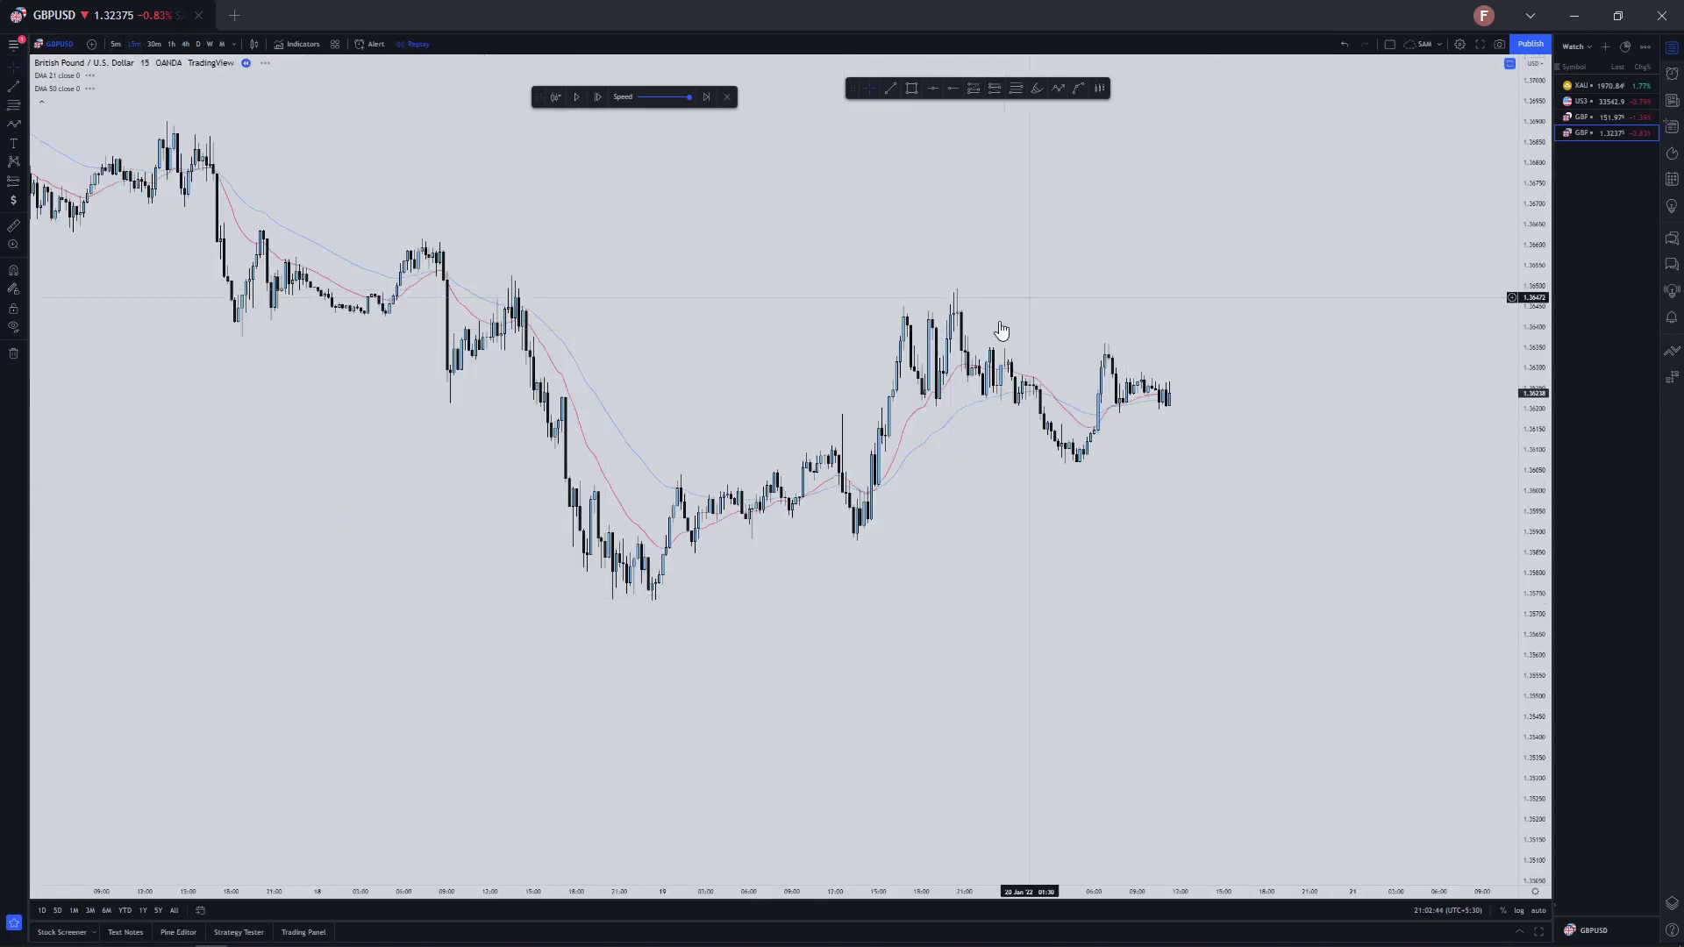
{"action": "scroll", "coordinate": [884, 207], "scroll_direction": "up", "scroll_amount": 3}
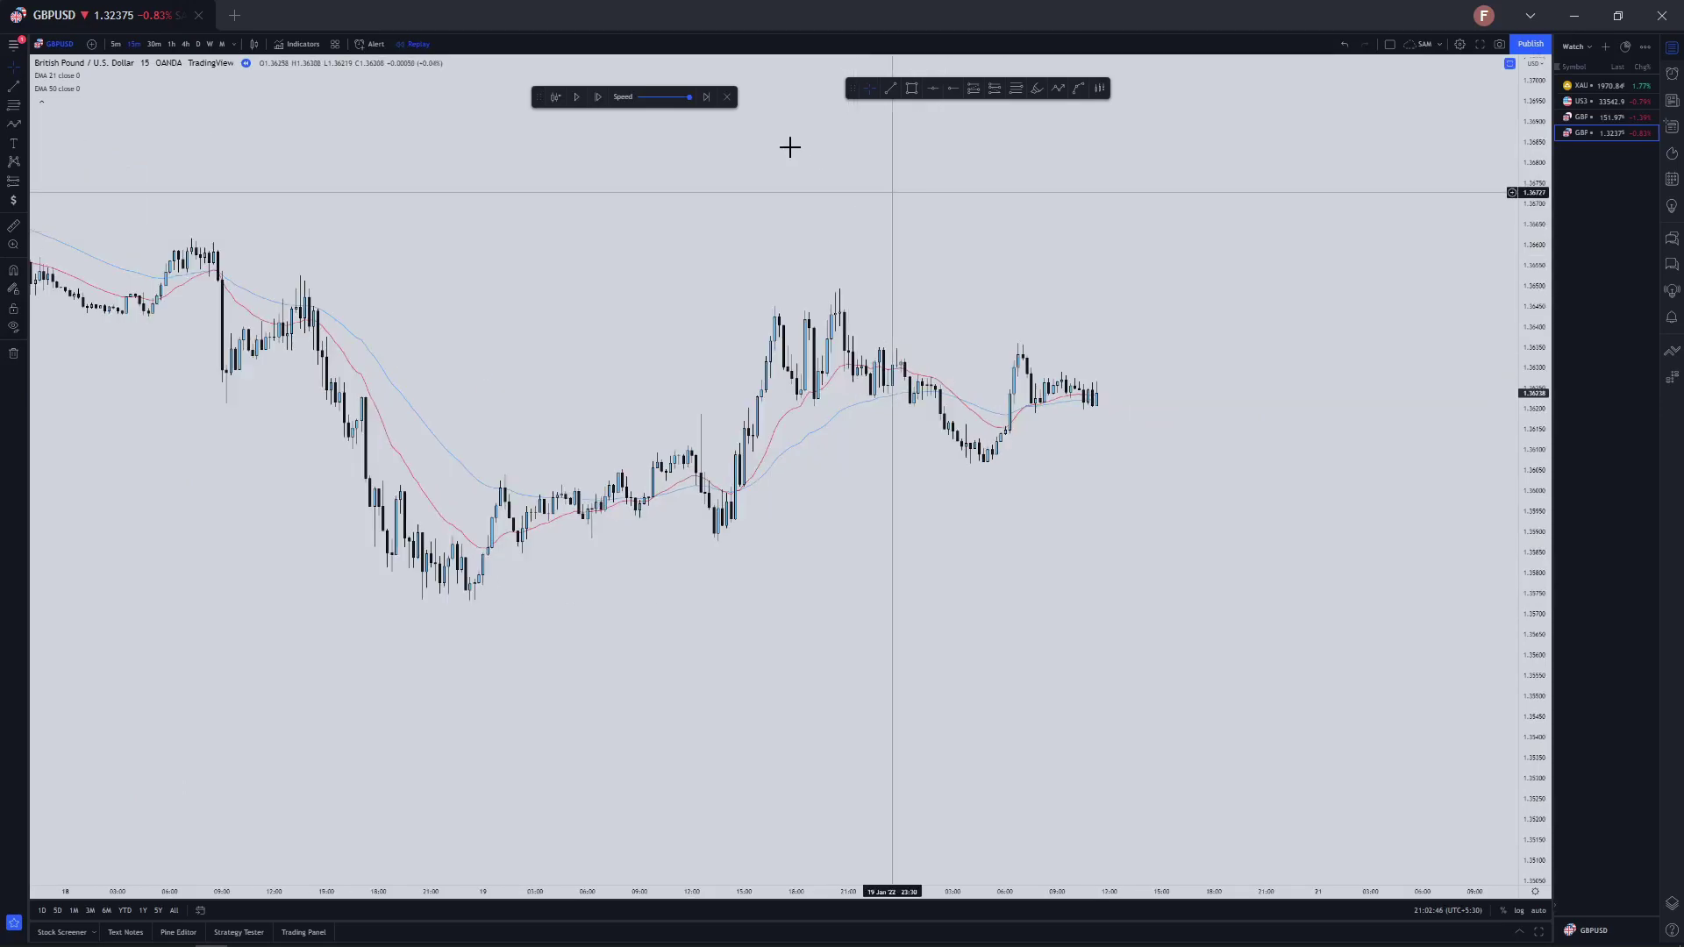
{"action": "scroll", "coordinate": [790, 147], "scroll_direction": "down", "scroll_amount": 2}
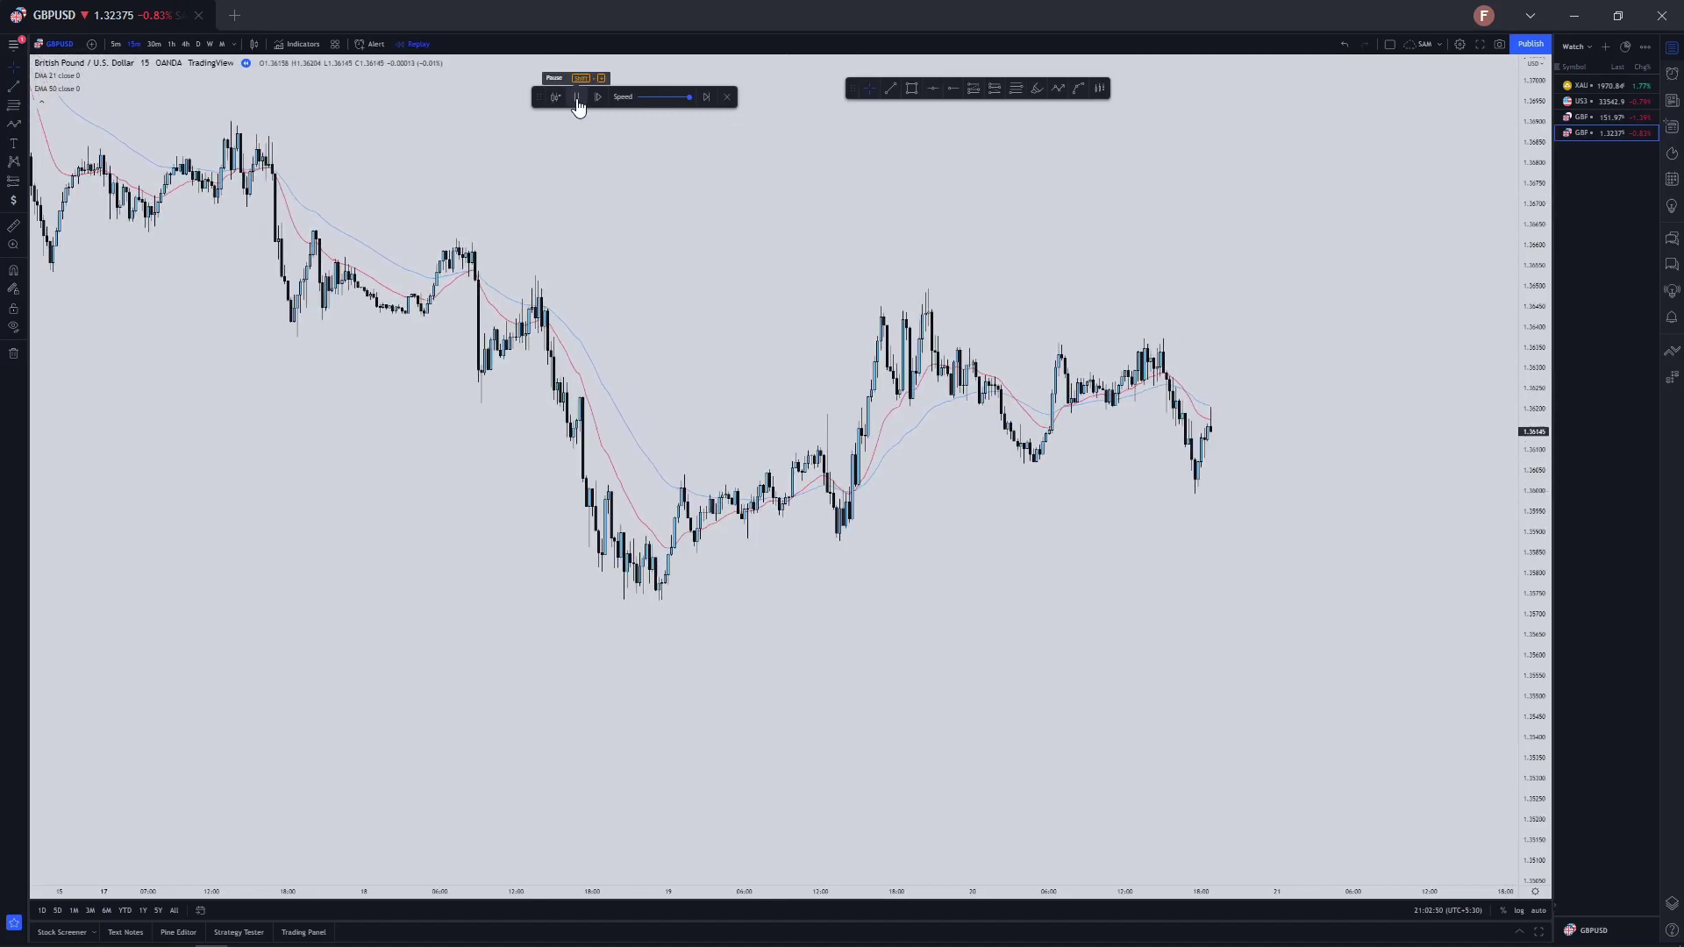
{"action": "left_click", "coordinate": [579, 99]}
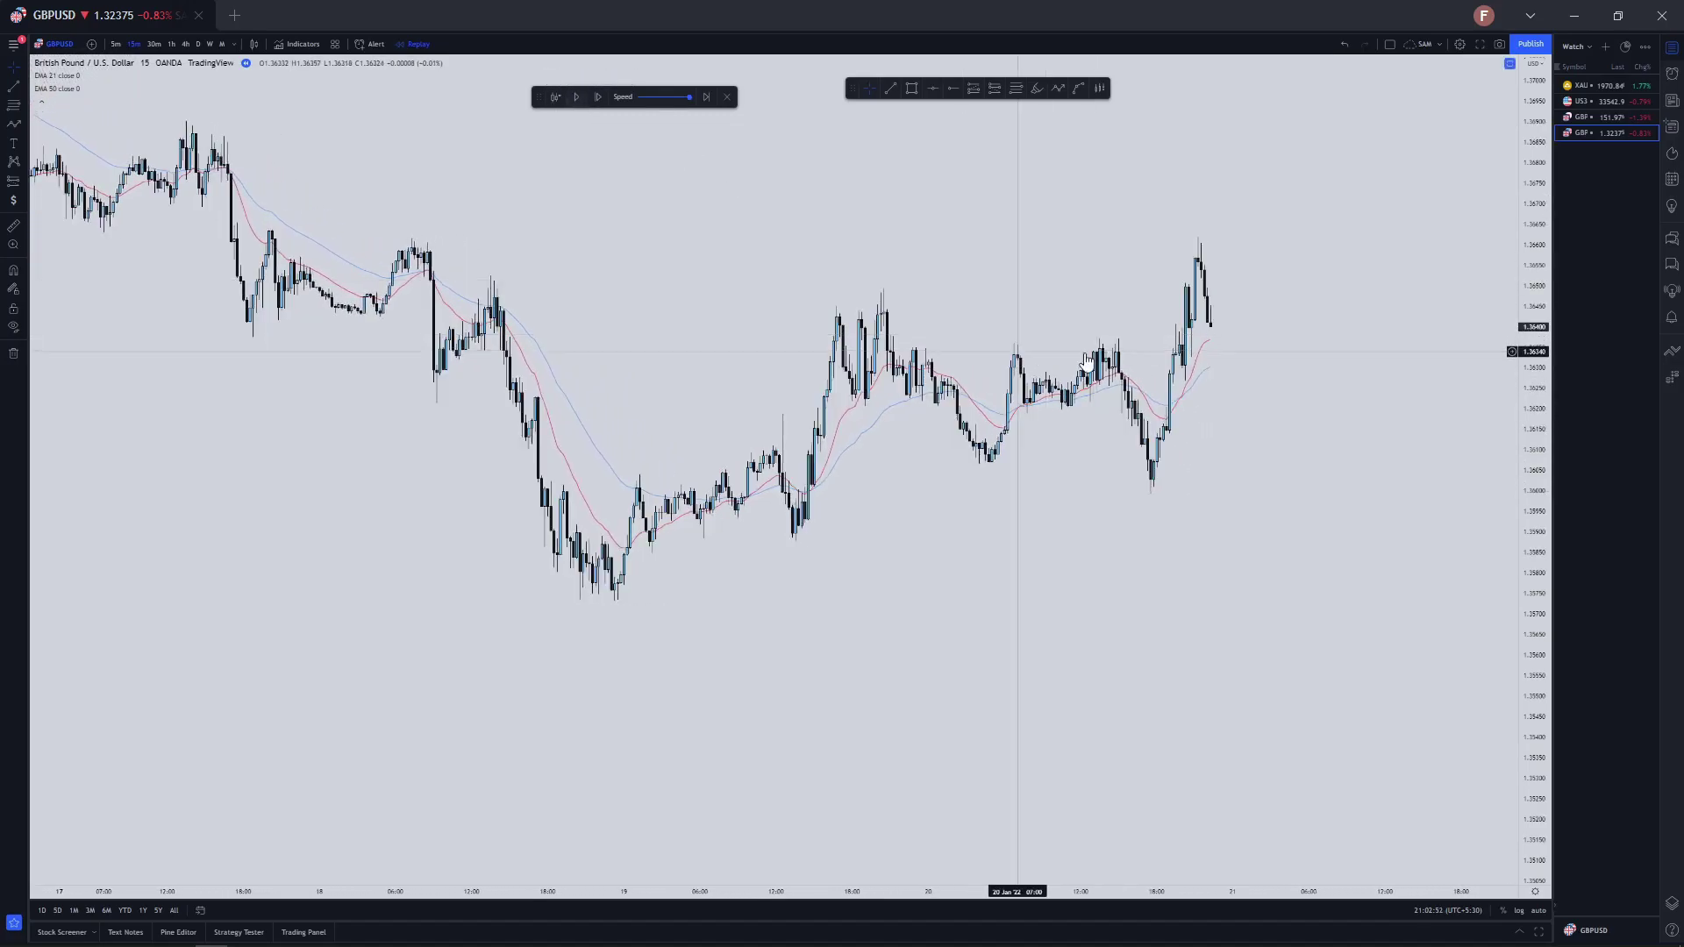
Jump the replay back to about 15:45 on 20 January 2022
{"action": "scroll", "coordinate": [1365, 556], "scroll_direction": "up", "scroll_amount": 2}
{"action": "left_click_drag", "start_coordinate": [1542, 741], "coordinate": [1537, 586]}
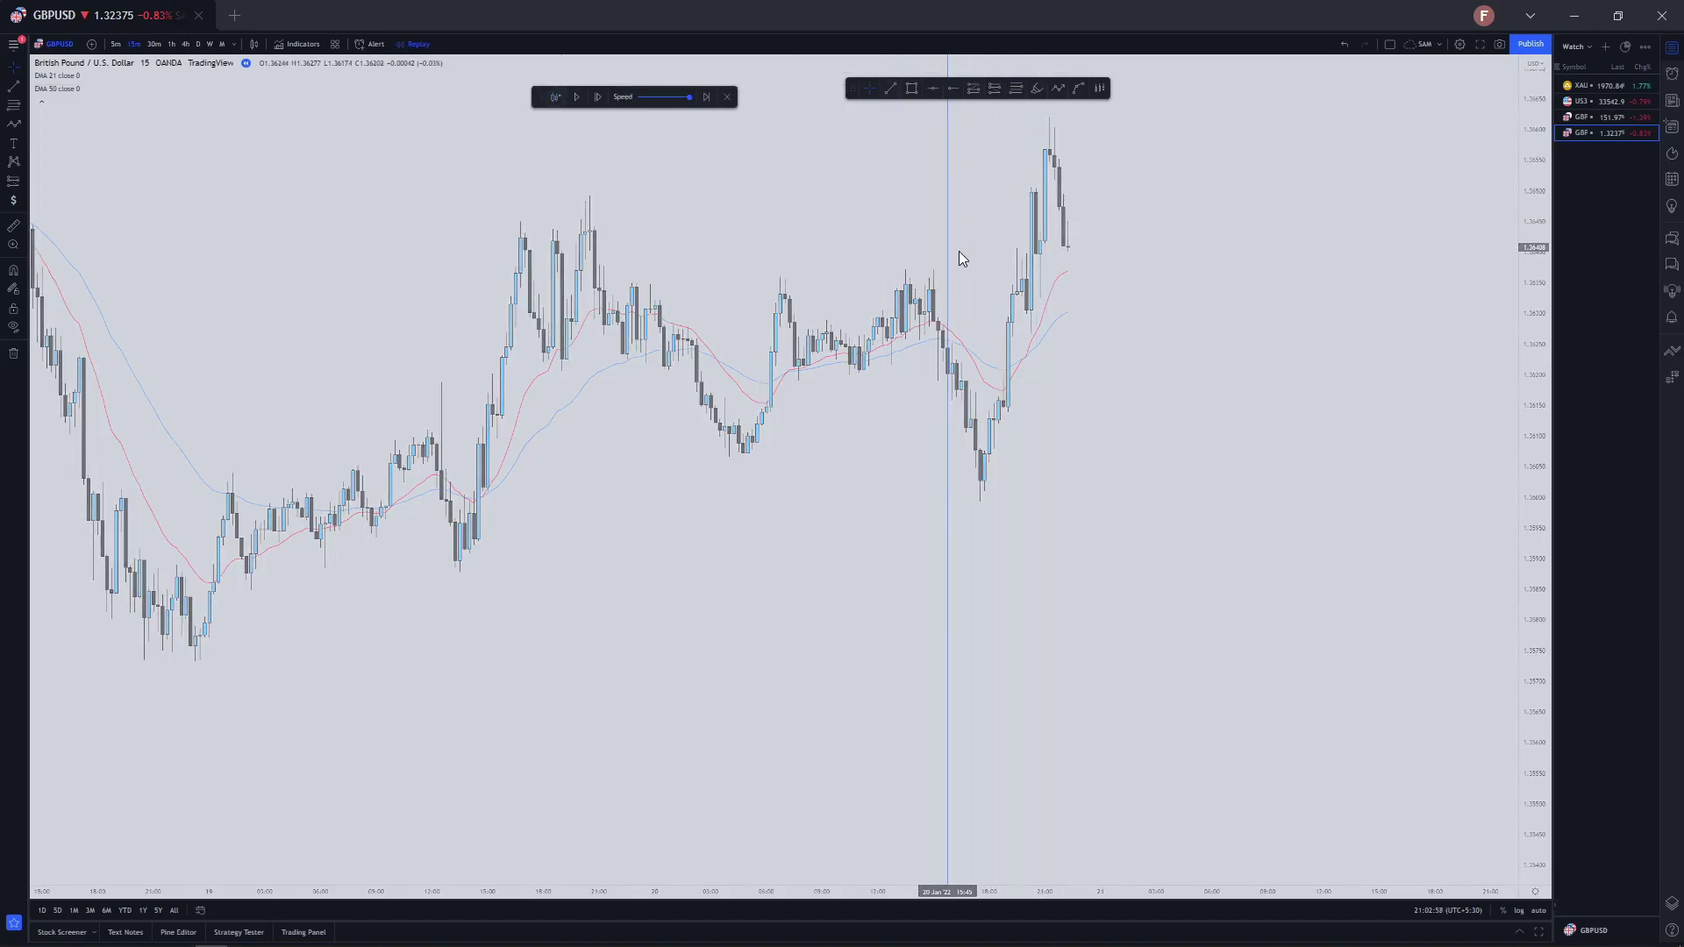
{"action": "left_click_drag", "start_coordinate": [507, 104], "coordinate": [1018, 110]}
{"action": "left_click_drag", "start_coordinate": [1082, 214], "coordinate": [709, 279]}
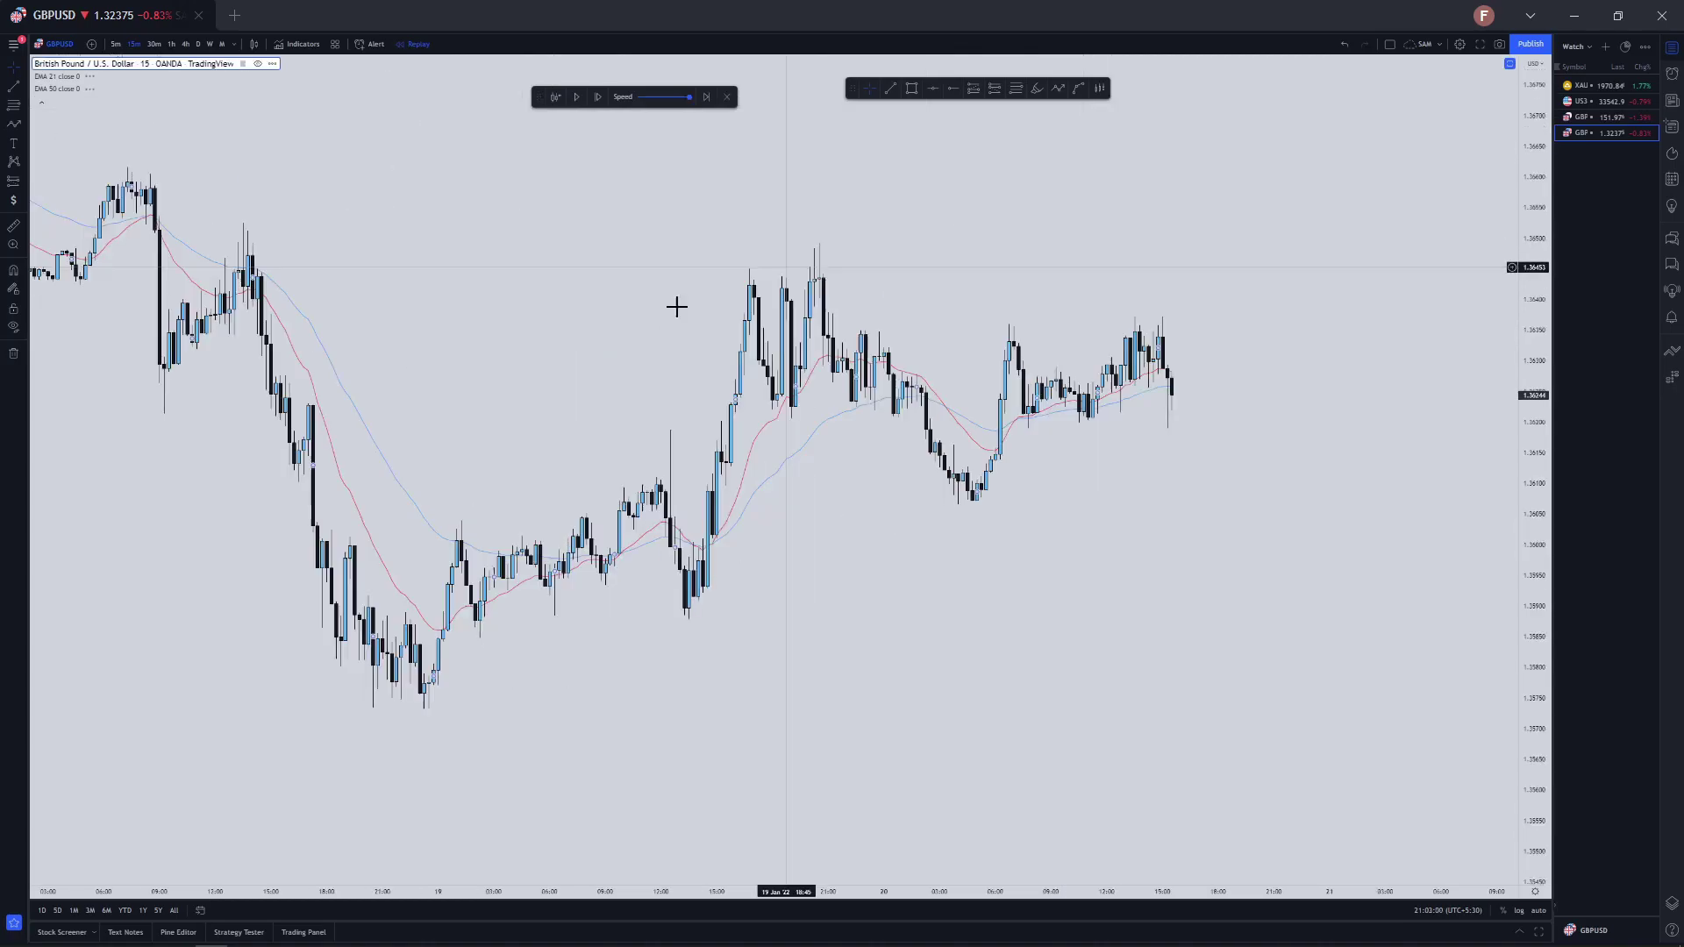
Draw a thin rectangle from 17 January 2022 17:00 to 20 January 11:45, at about 1.3639 to 1.3642
{"action": "scroll", "coordinate": [666, 303], "scroll_direction": "down", "scroll_amount": 2}
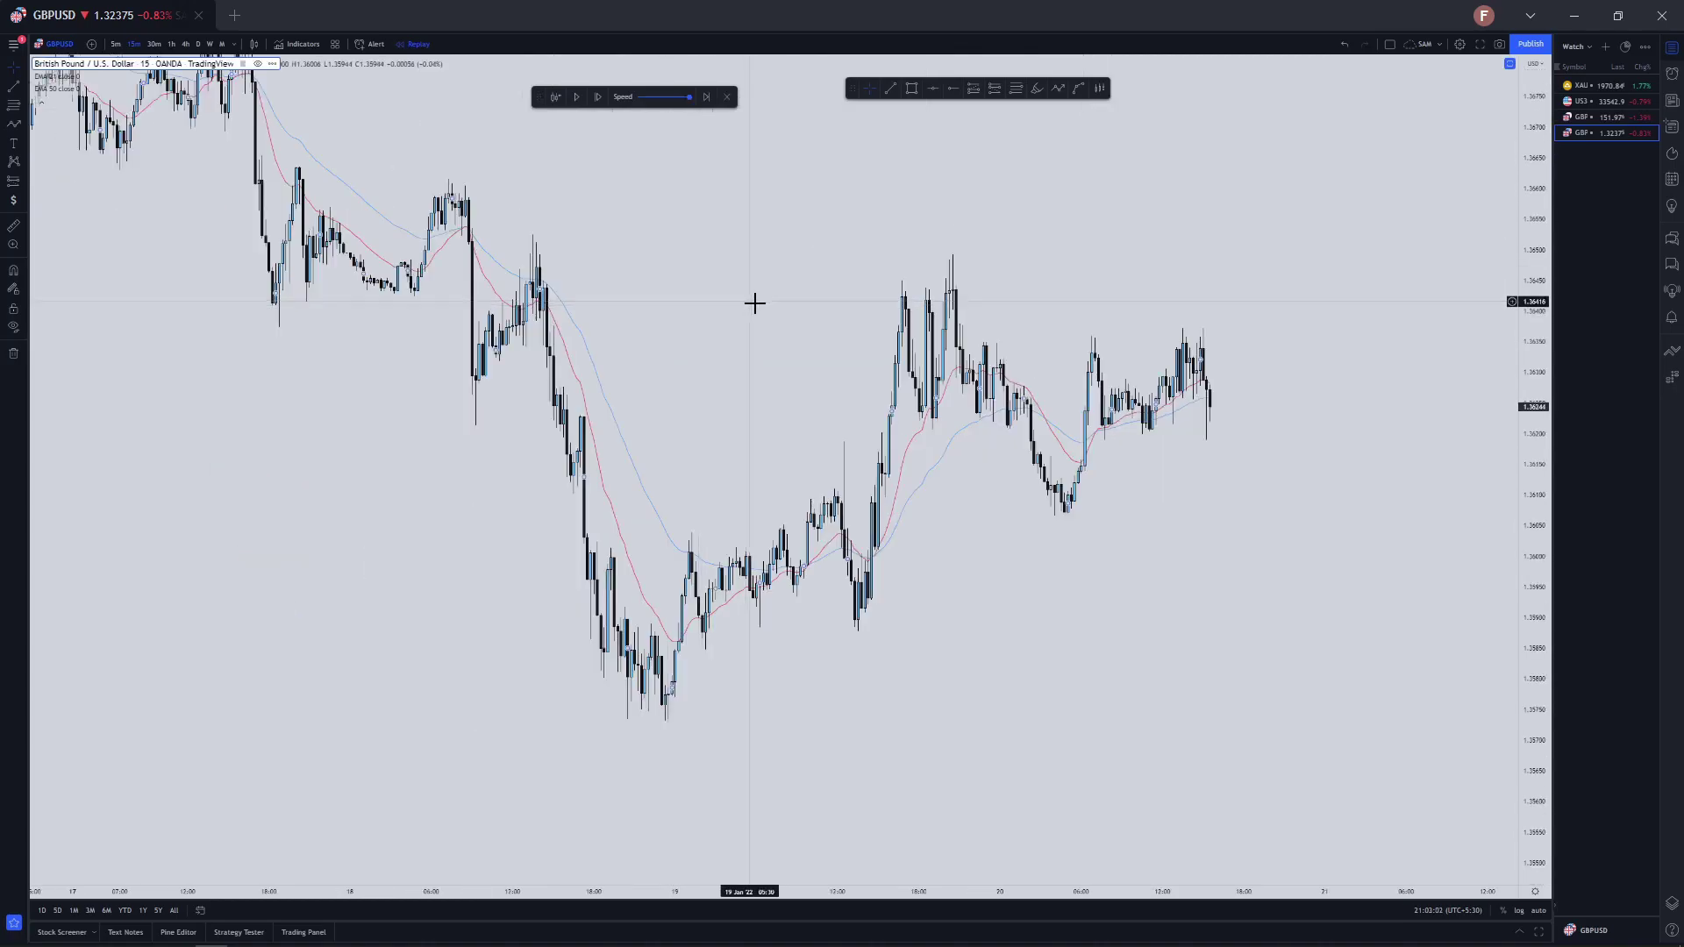
{"action": "left_click", "coordinate": [912, 88]}
{"action": "left_click", "coordinate": [254, 300]}
{"action": "left_click", "coordinate": [1160, 314]}
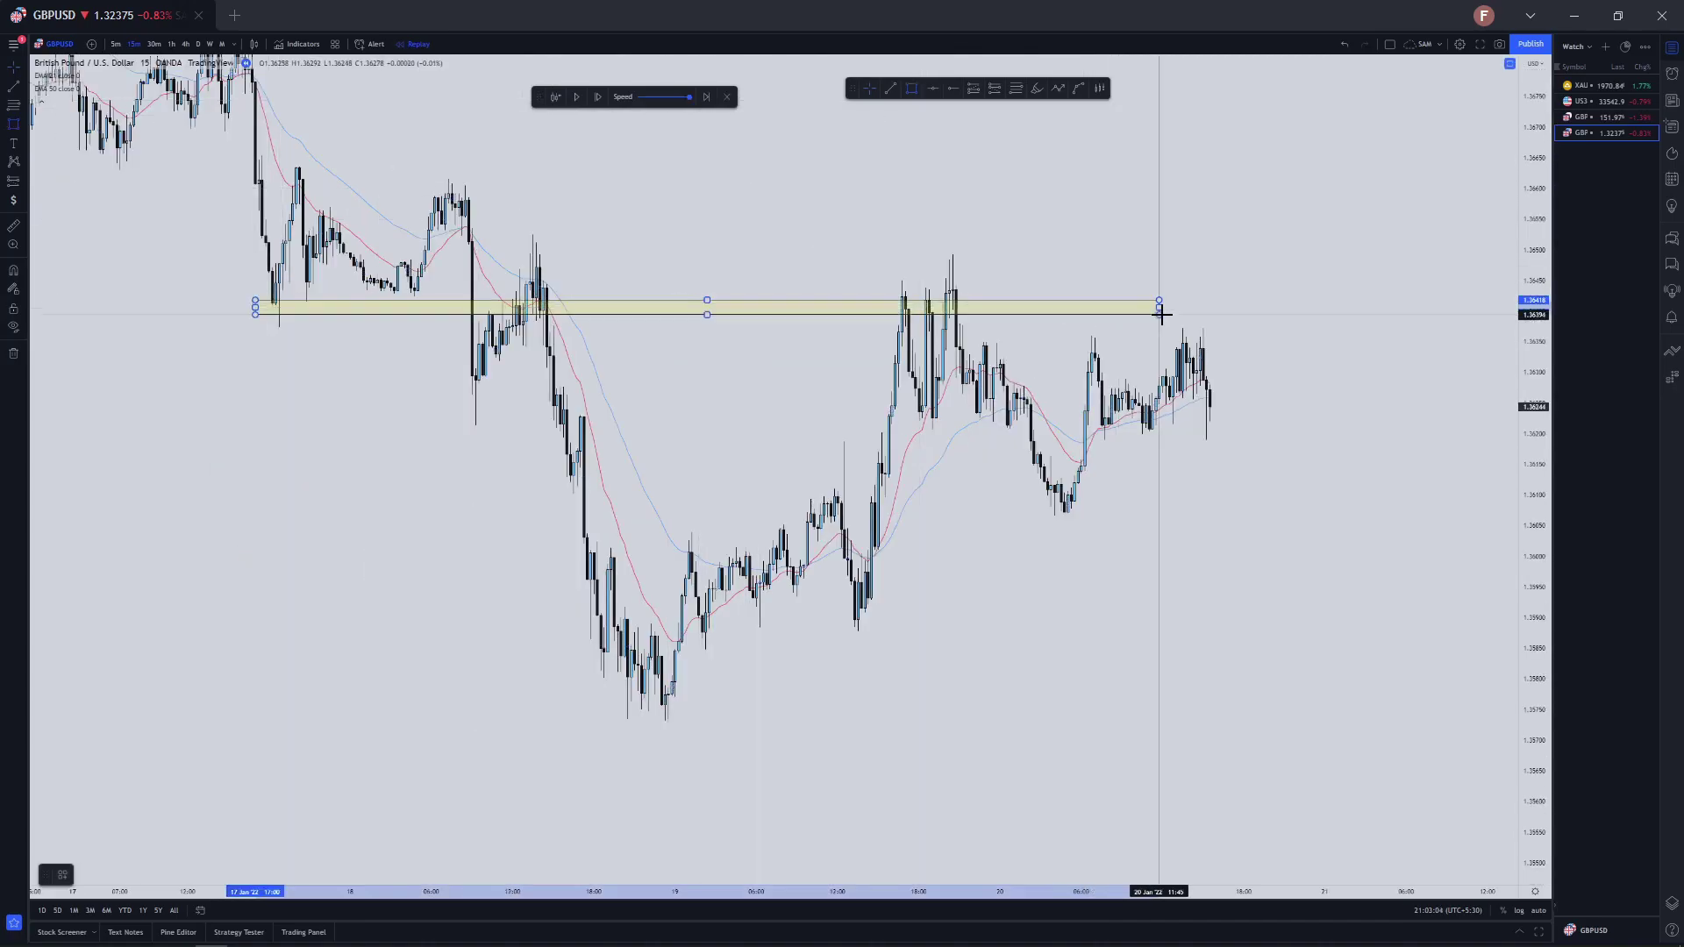
Draw a horizontal trend line from the 20 January morning swing high past the latest candle, at about 1.3634
{"action": "scroll", "coordinate": [965, 281], "scroll_direction": "up", "scroll_amount": 2}
{"action": "scroll", "coordinate": [864, 210], "scroll_direction": "up", "scroll_amount": 1}
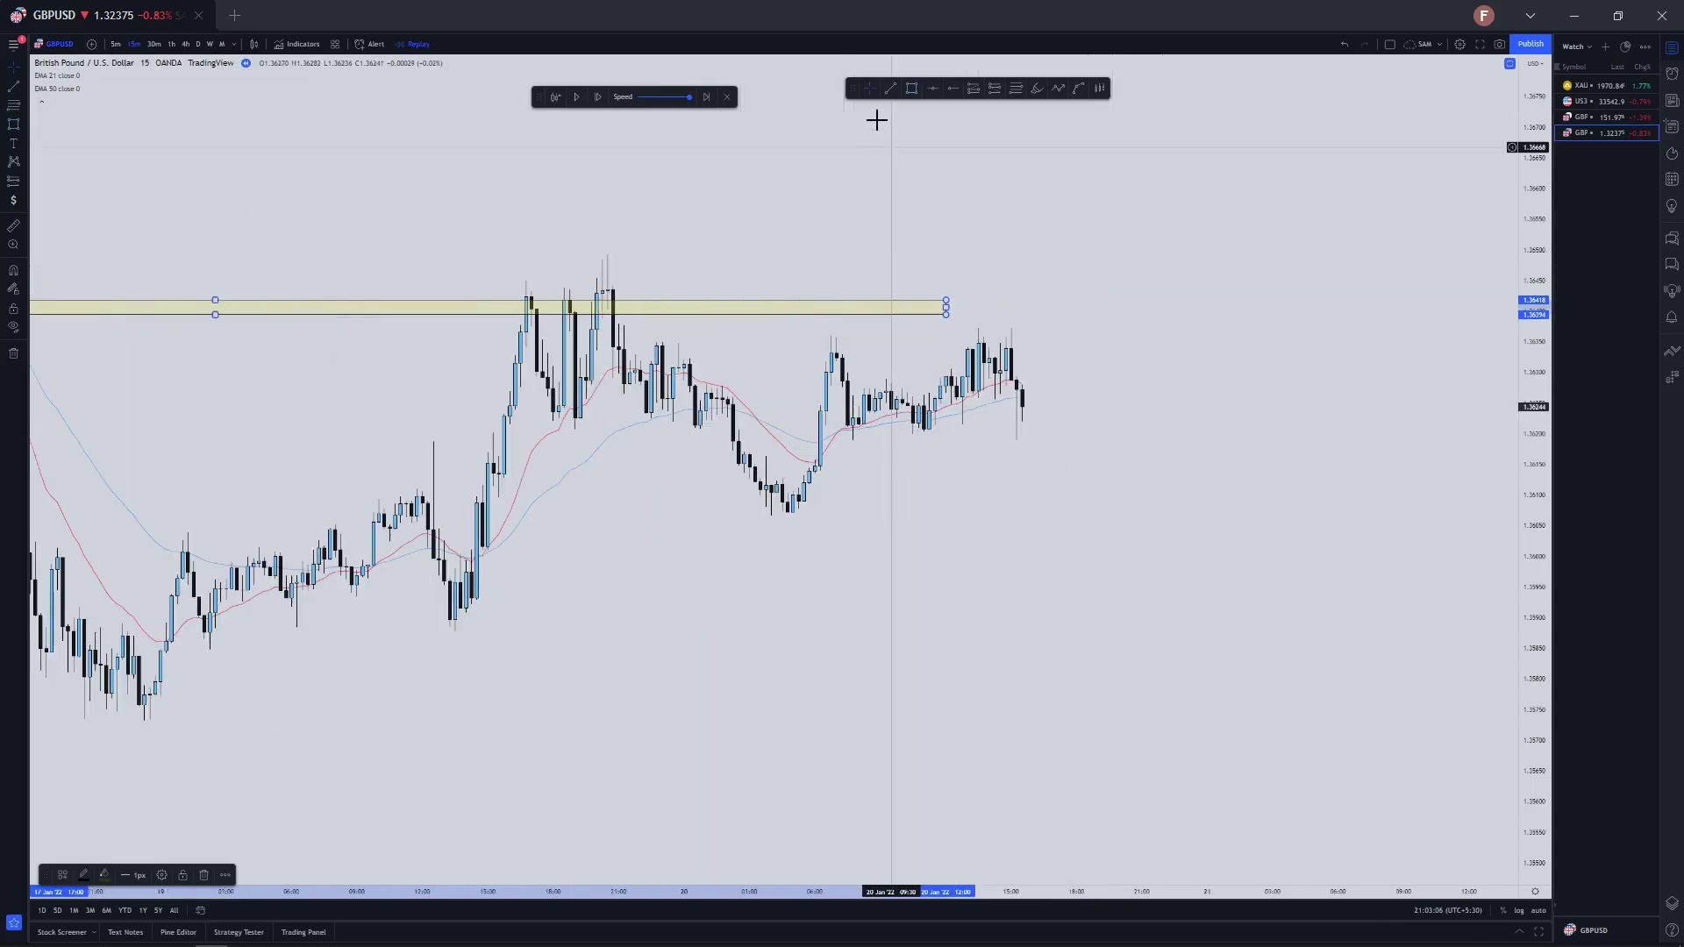
{"action": "key", "text": "alt+t"}
{"action": "left_click", "coordinate": [1041, 343]}
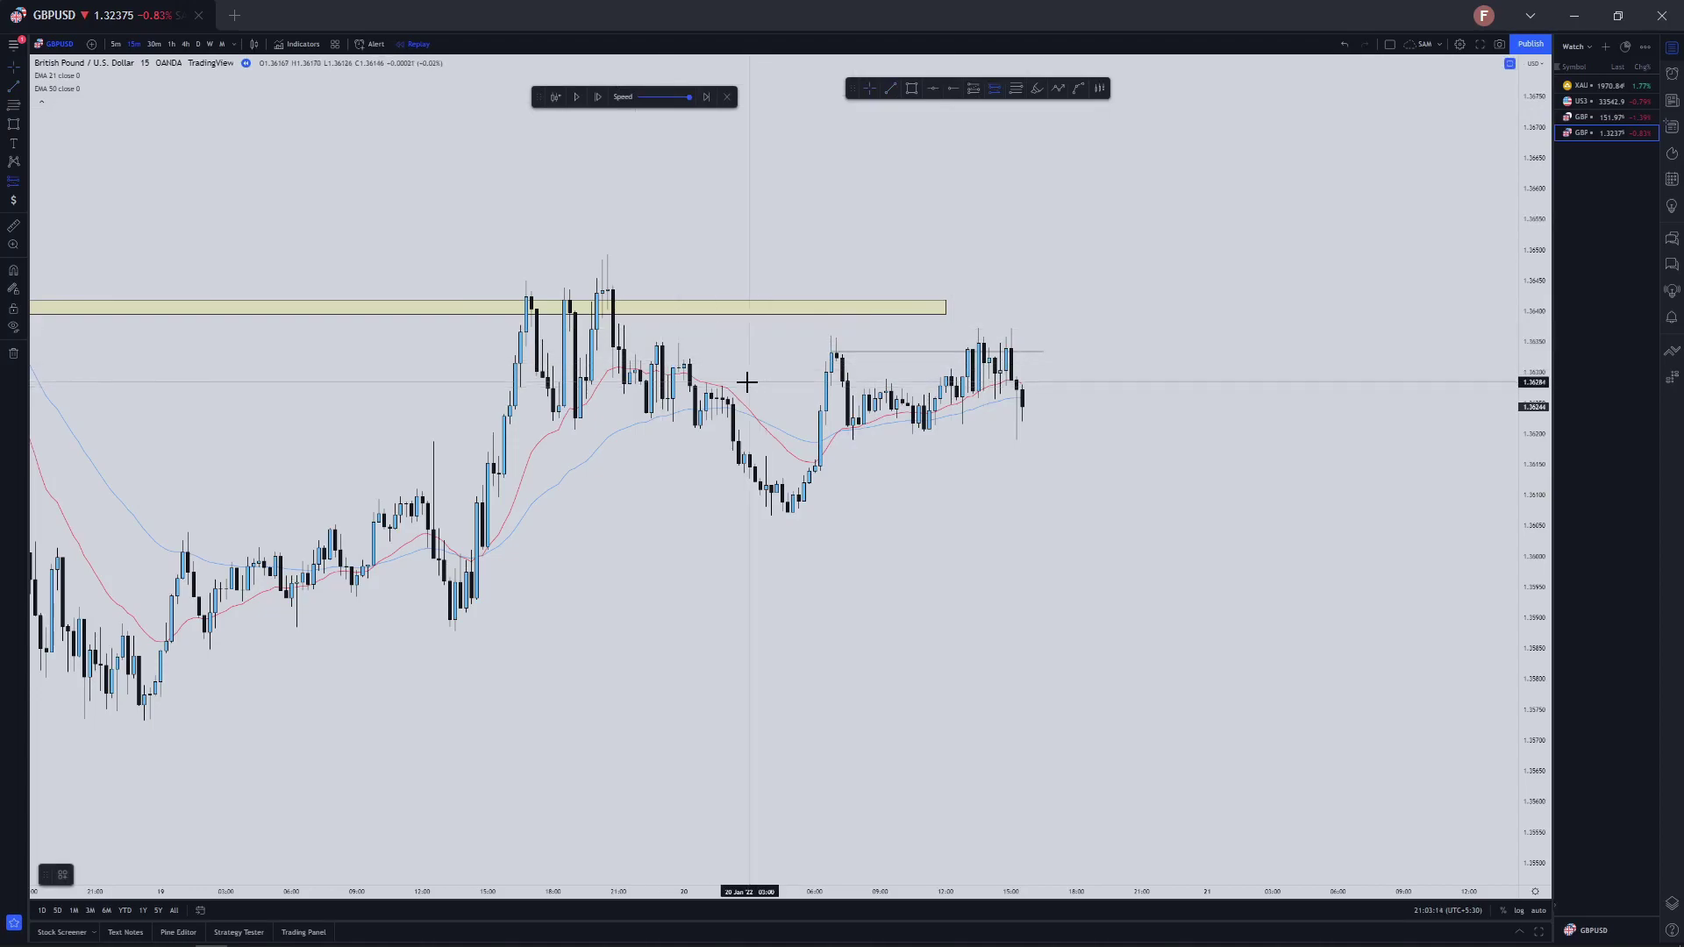
Switch to the 3-minute timeframe and draw a short horizontal line at about 1.3621, from about 06:33 to 07:45 on 20 January
{"action": "left_click", "coordinate": [235, 44]}
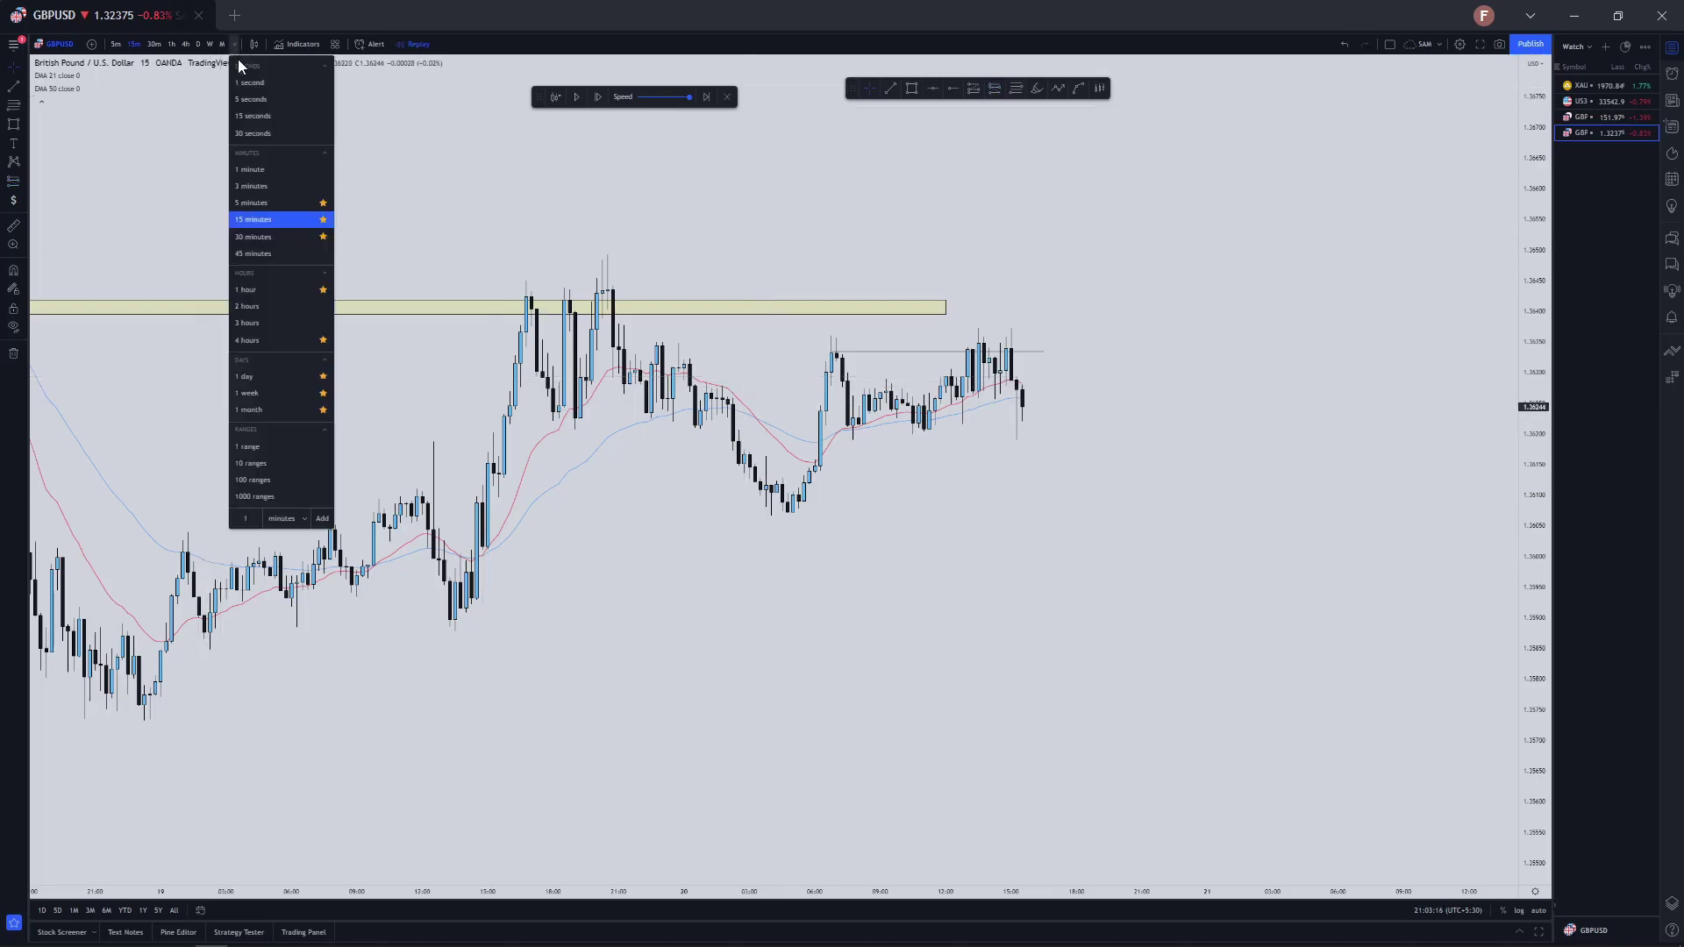
{"action": "left_click", "coordinate": [270, 187]}
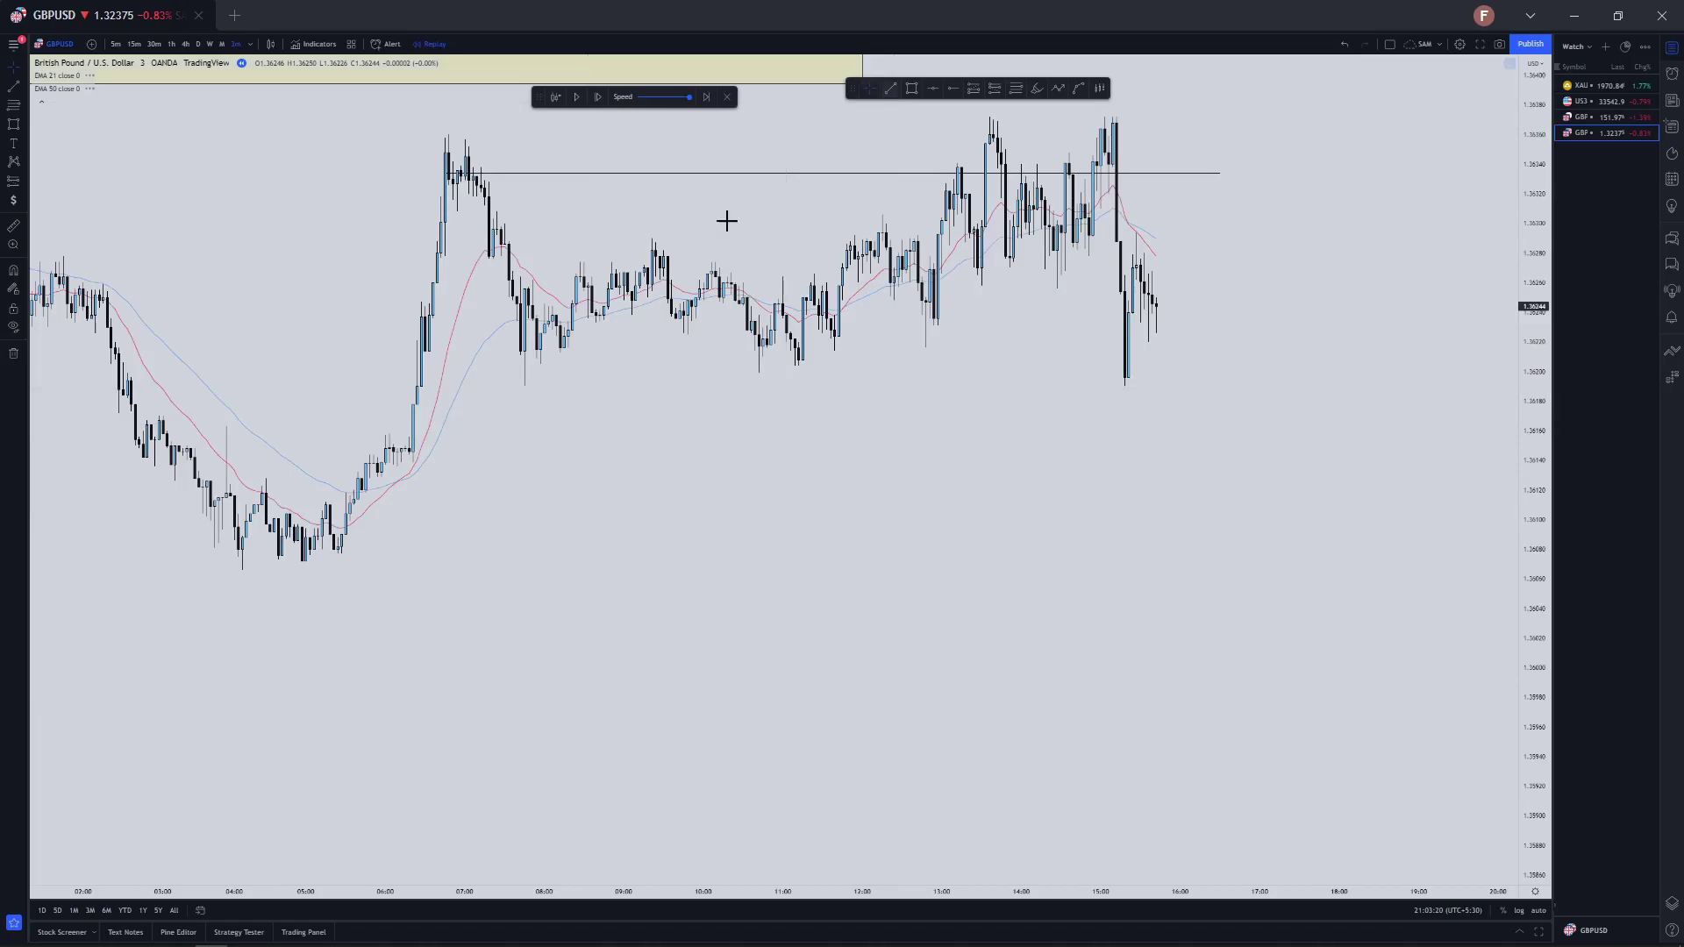
{"action": "left_click", "coordinate": [525, 354]}
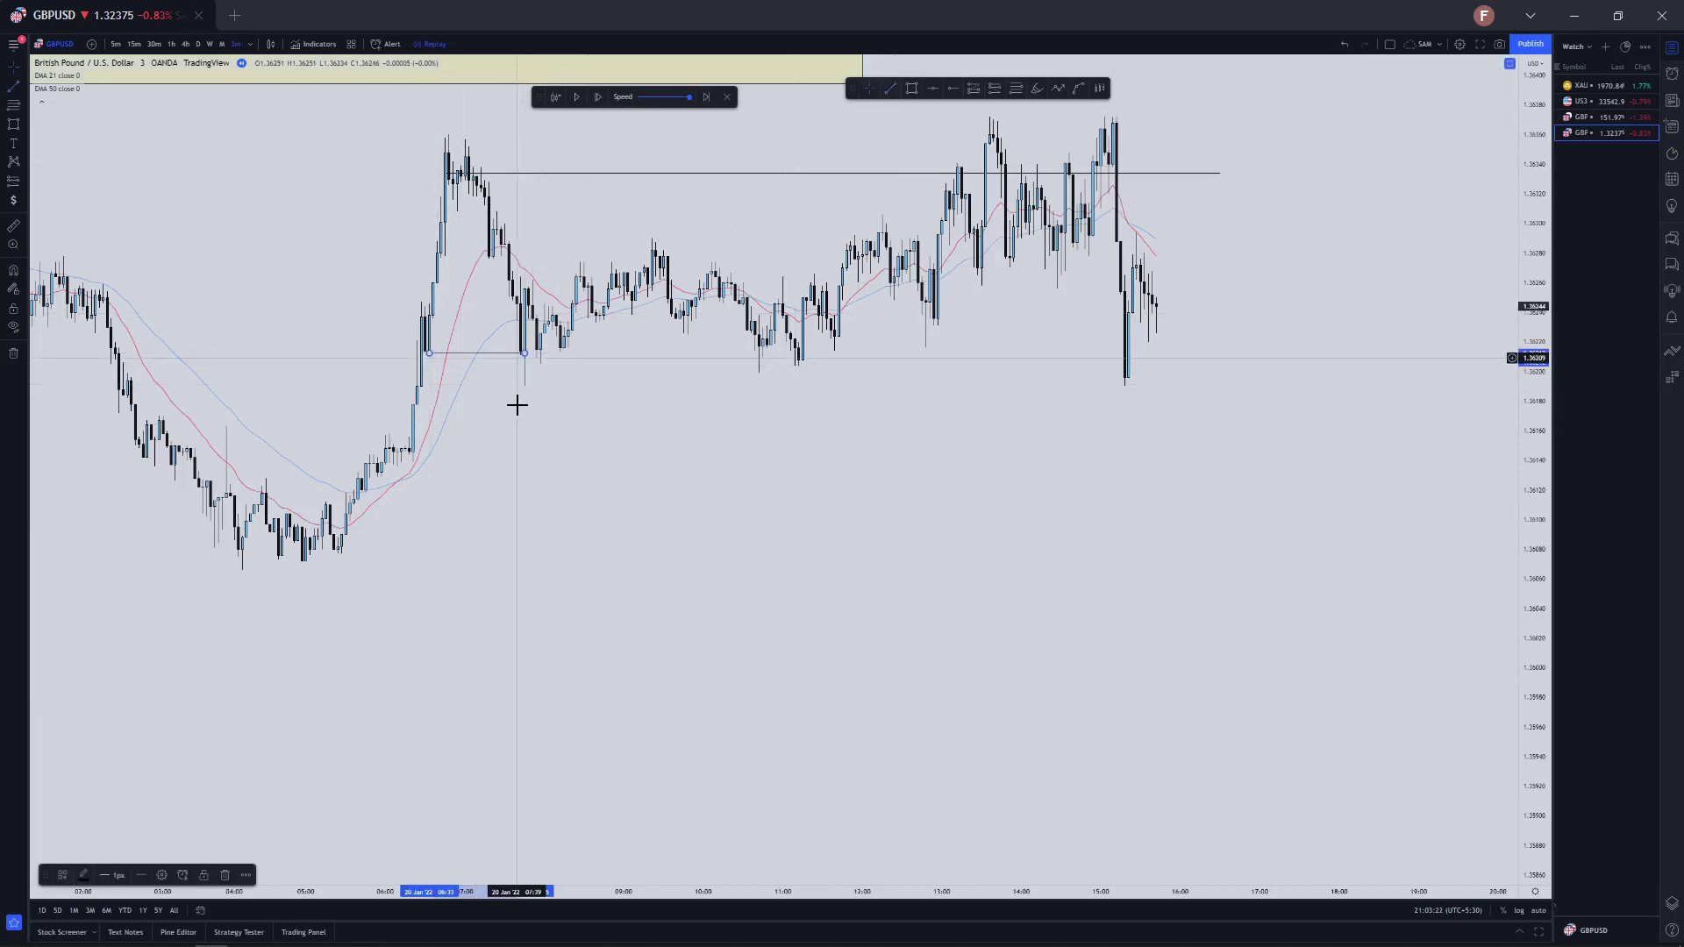
{"action": "left_click_drag", "start_coordinate": [597, 380], "coordinate": [550, 459]}
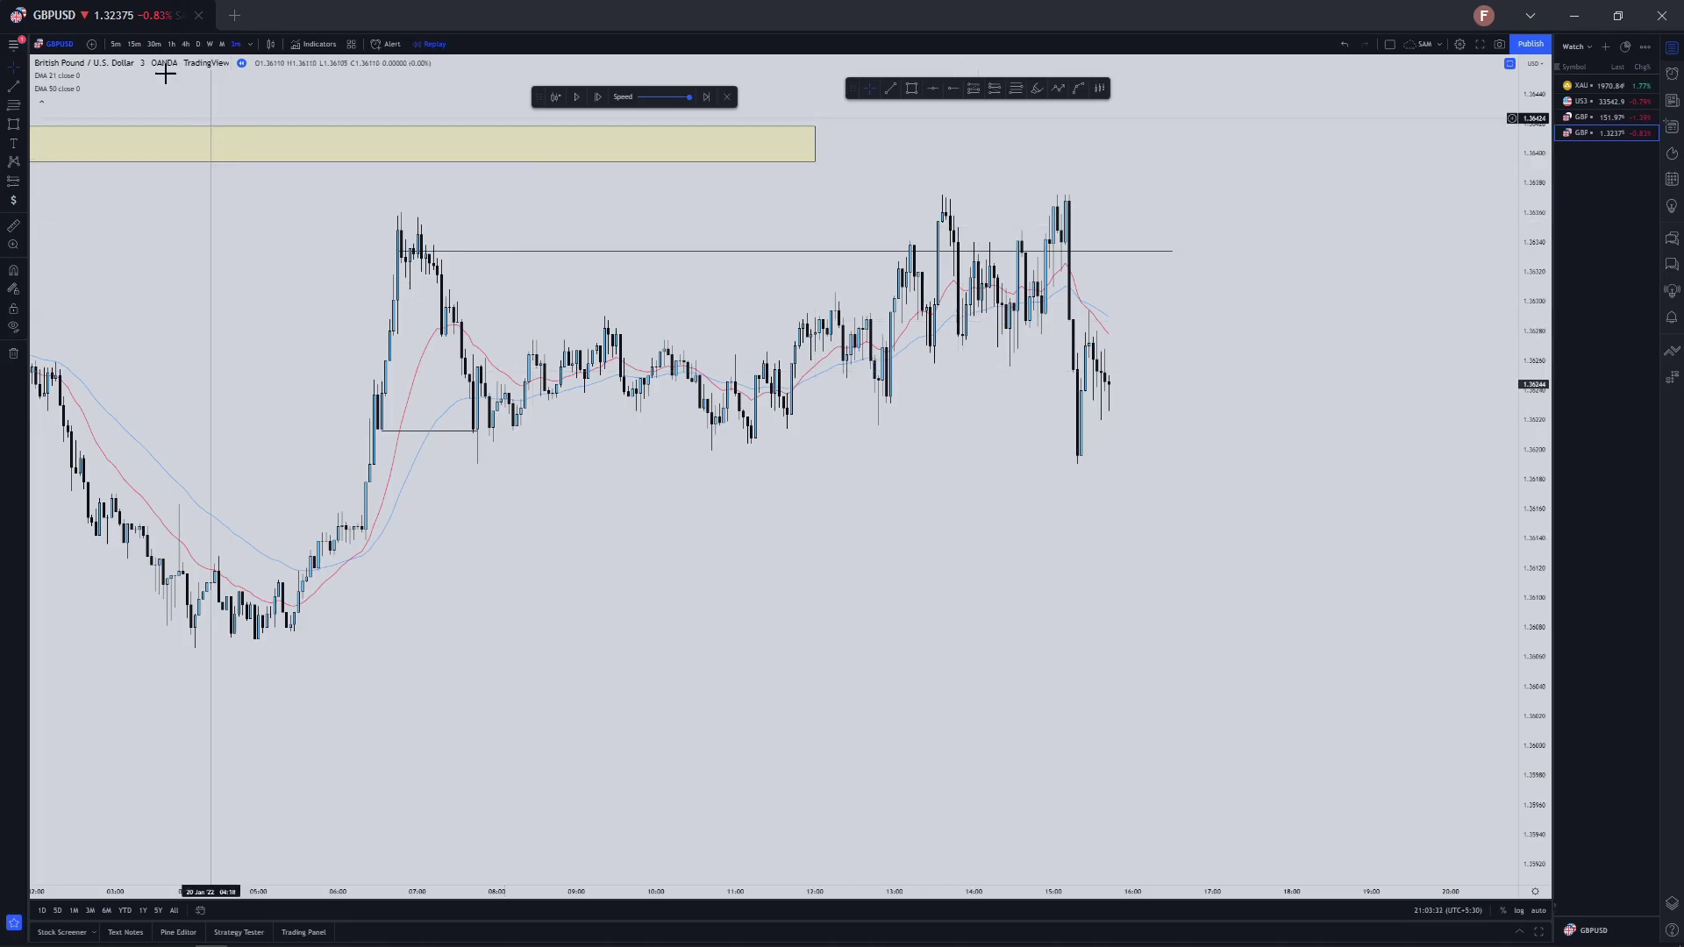
Switch to the 5-minute timeframe and raise the long horizontal line at the morning swing high to about 1.3635
{"action": "left_click", "coordinate": [114, 45]}
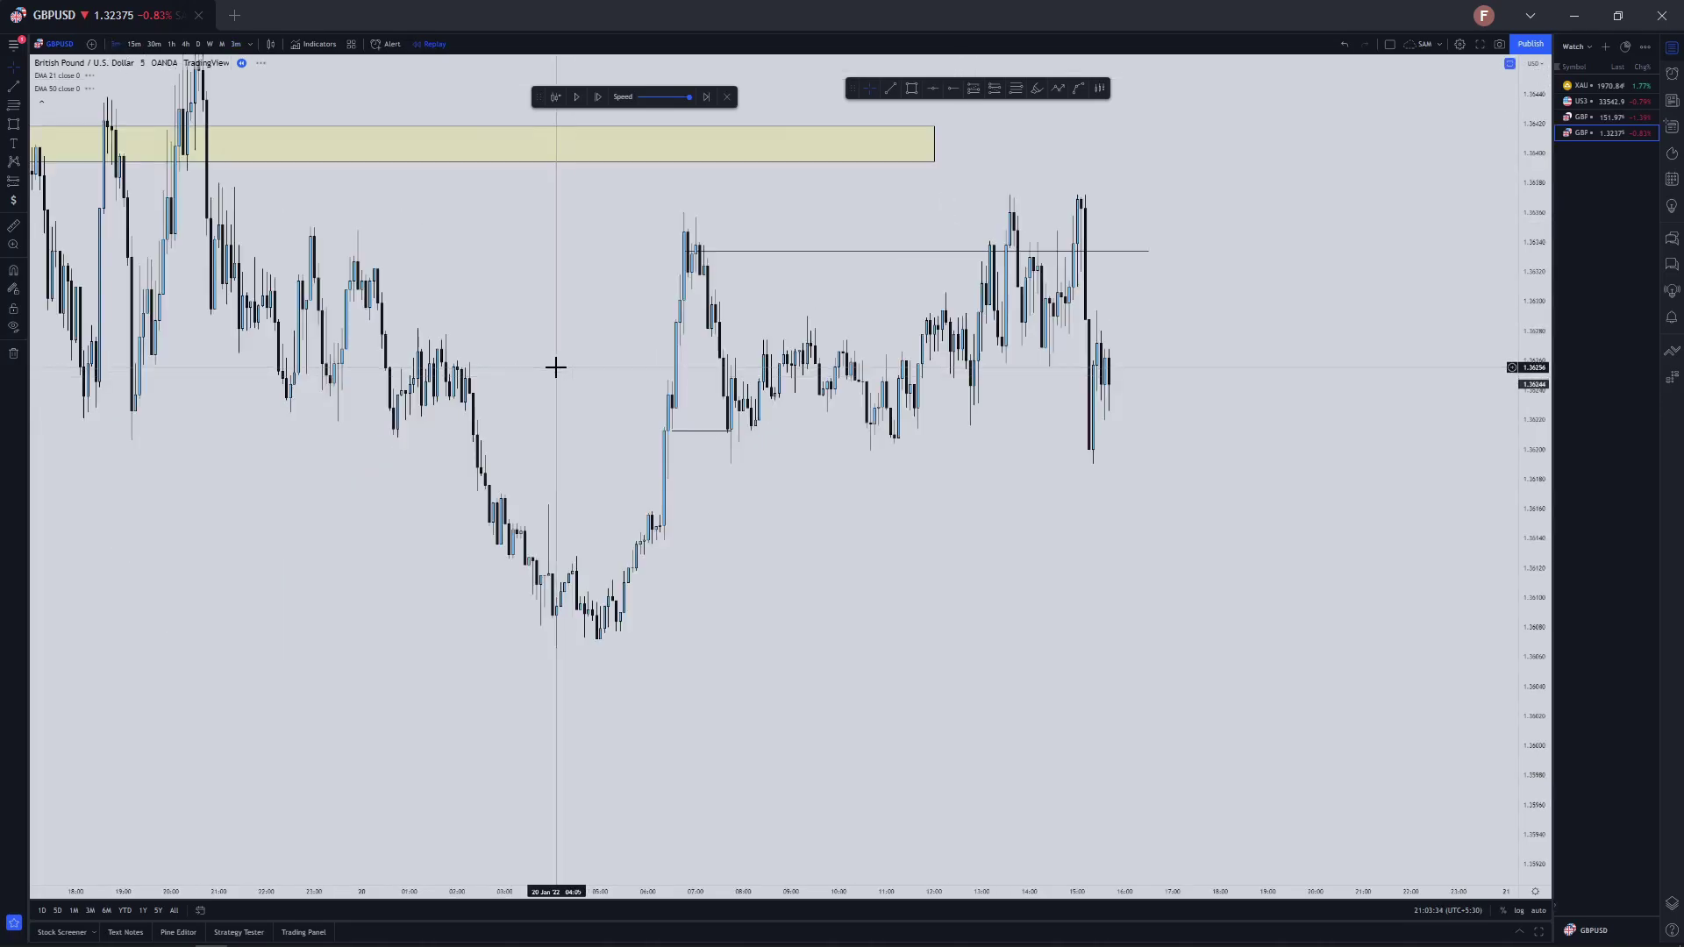
{"action": "left_click_drag", "start_coordinate": [913, 258], "coordinate": [887, 235]}
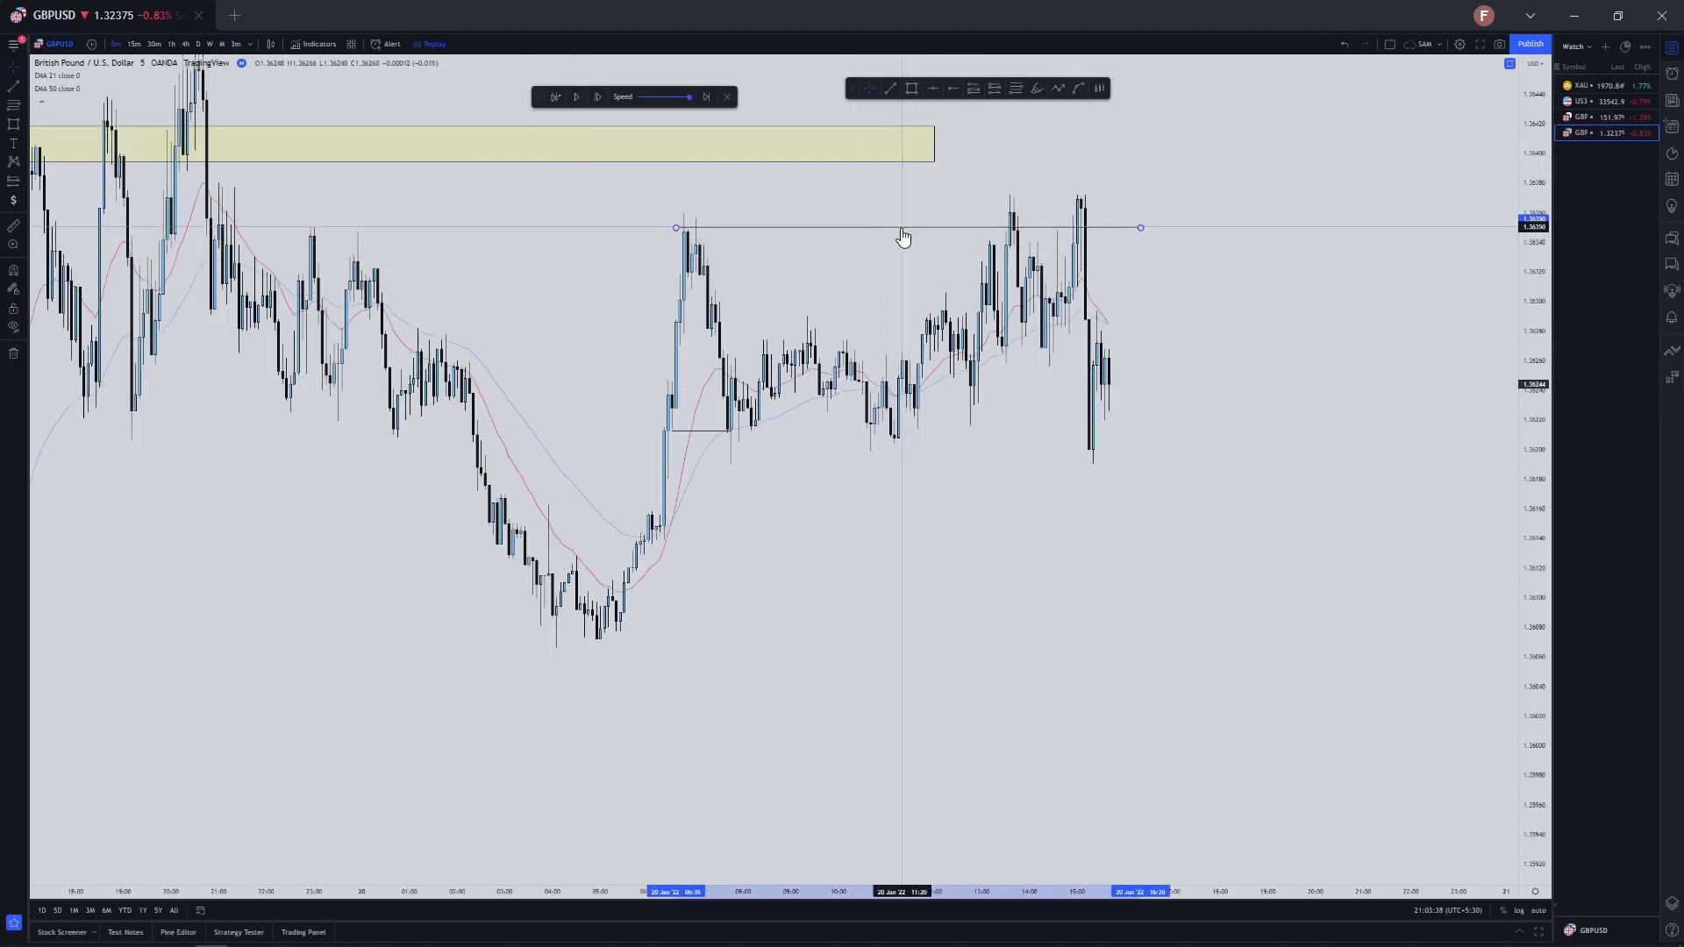
{"action": "scroll", "coordinate": [1498, 368], "scroll_direction": "down", "scroll_amount": 2}
{"action": "left_click_drag", "start_coordinate": [1528, 373], "coordinate": [1497, 519]}
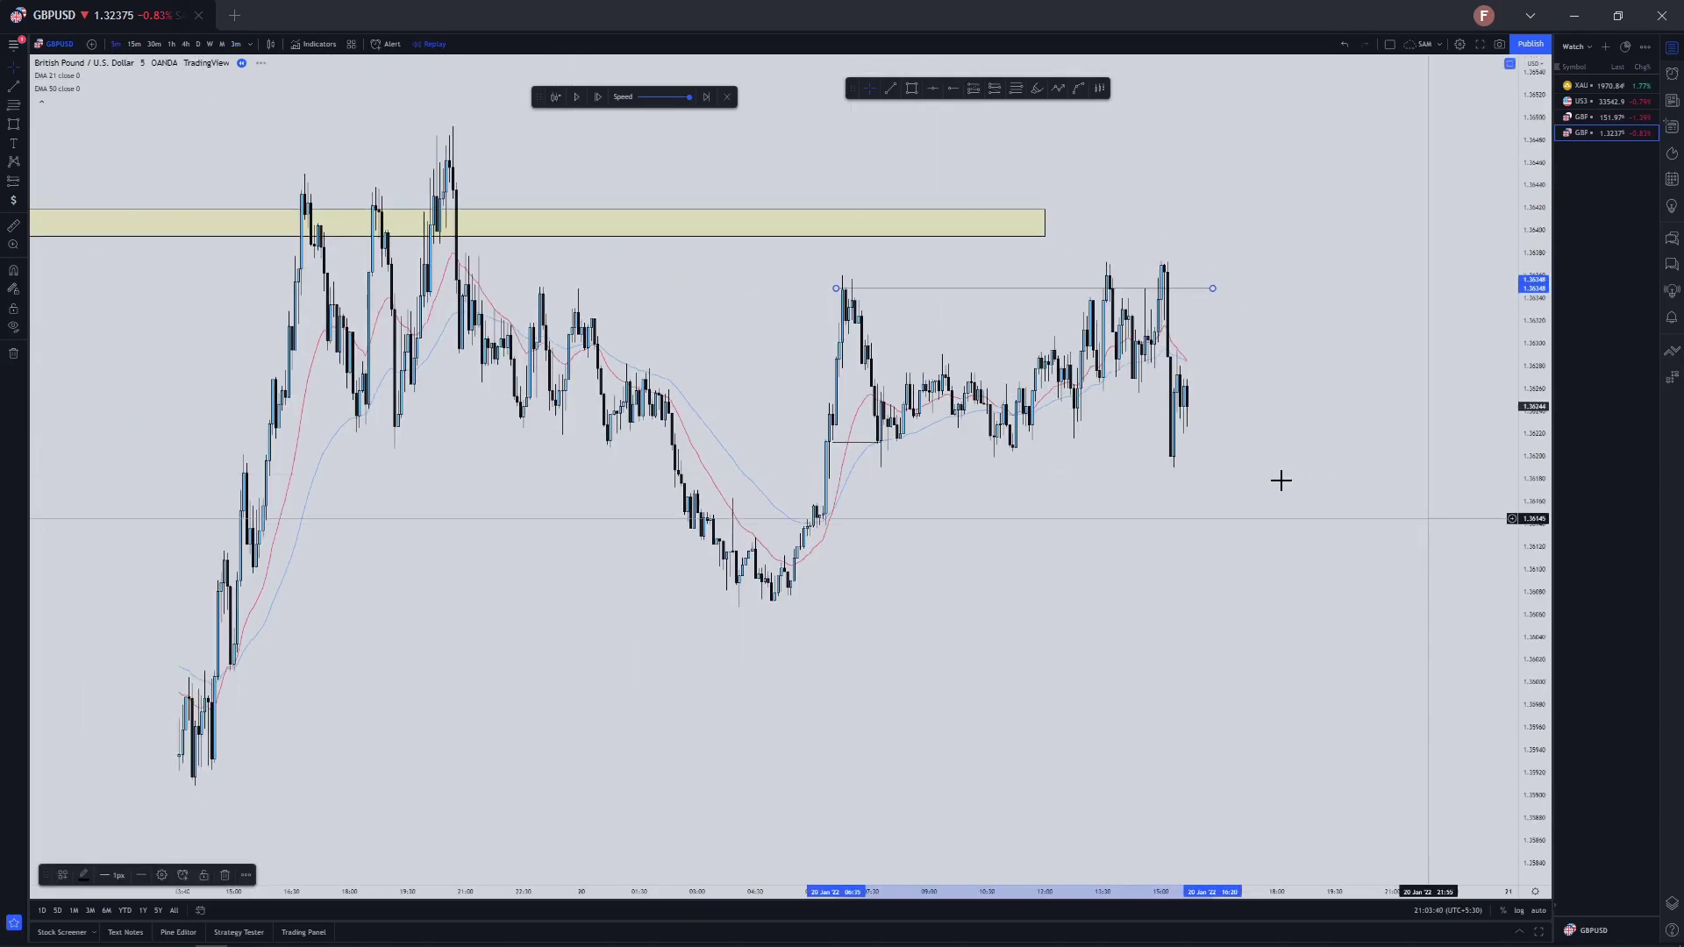
{"action": "left_click_drag", "start_coordinate": [1286, 480], "coordinate": [1085, 470]}
{"action": "scroll", "coordinate": [1084, 470], "scroll_direction": "up", "scroll_amount": 2}
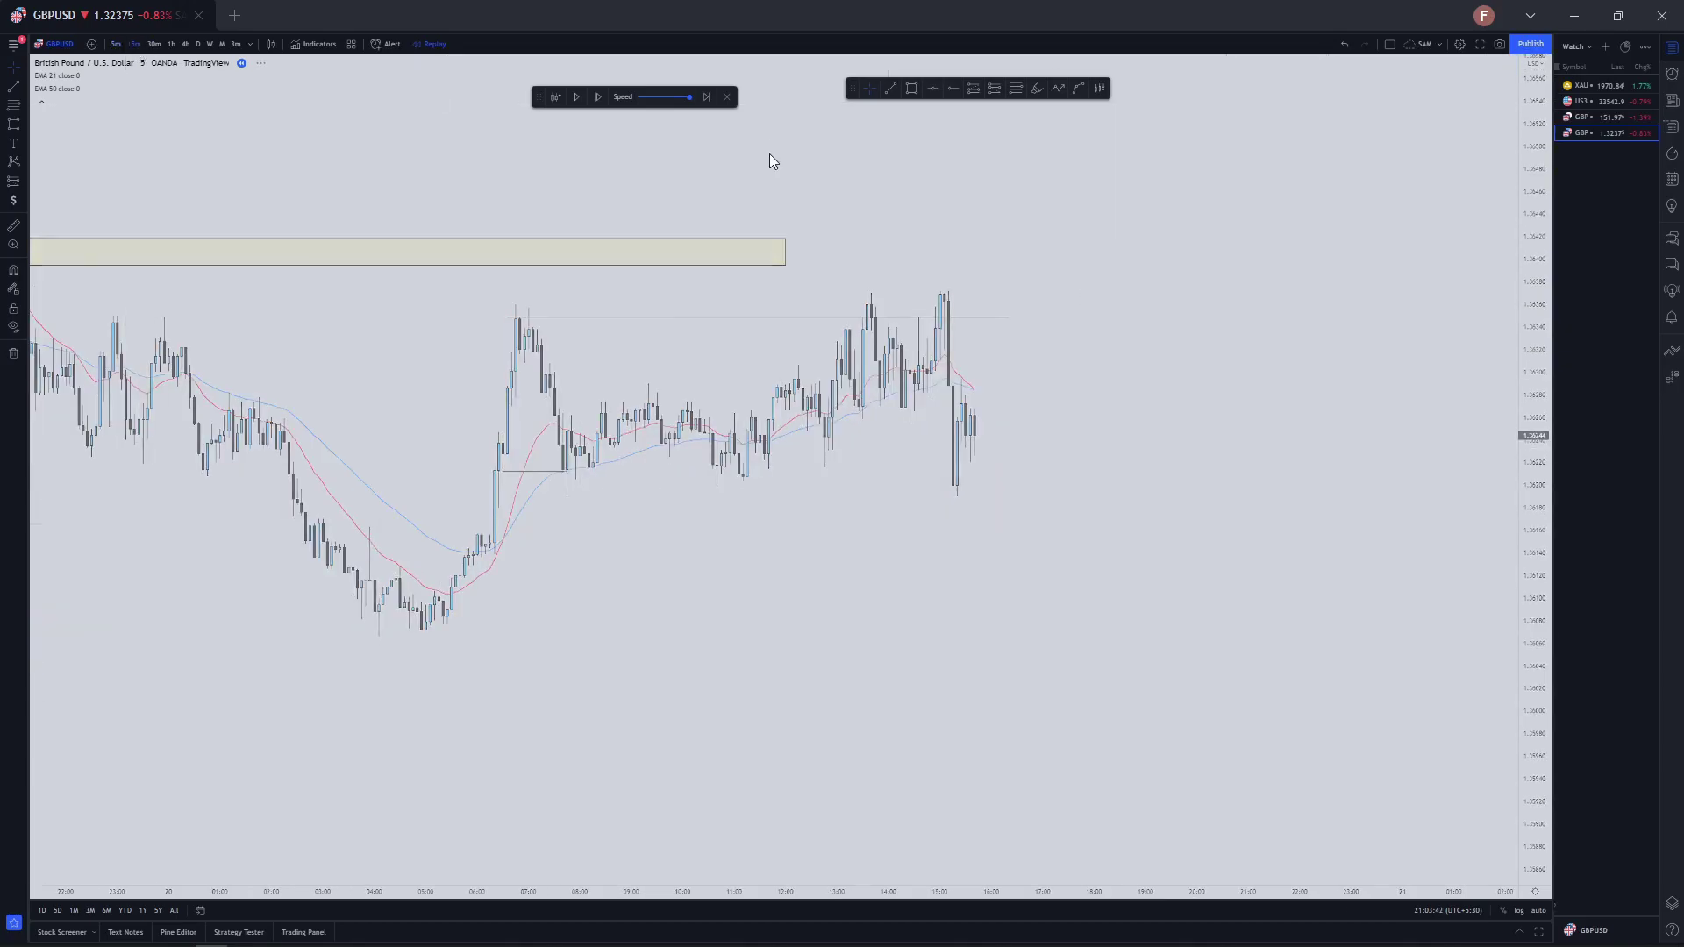
On the 15-minute timeframe, place a short position with entry at about 1.3632, stop at 1.3642 and target at 1.3619
{"action": "type", "text": "15"}
{"action": "key", "text": "Return"}
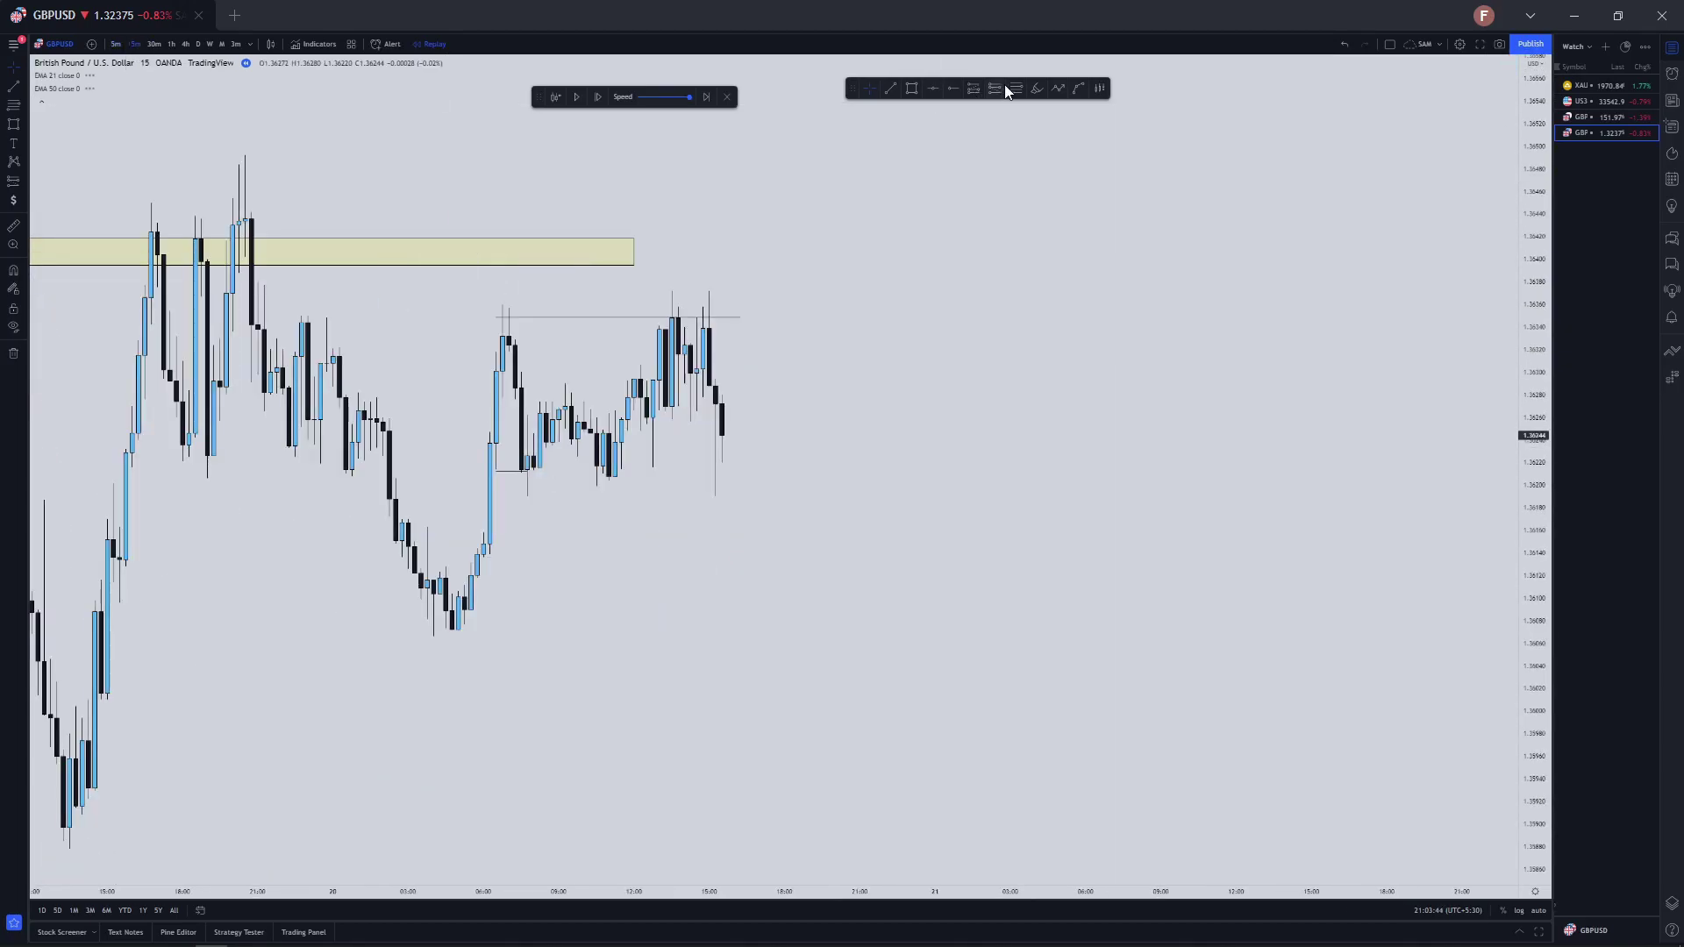
{"action": "left_click", "coordinate": [678, 356]}
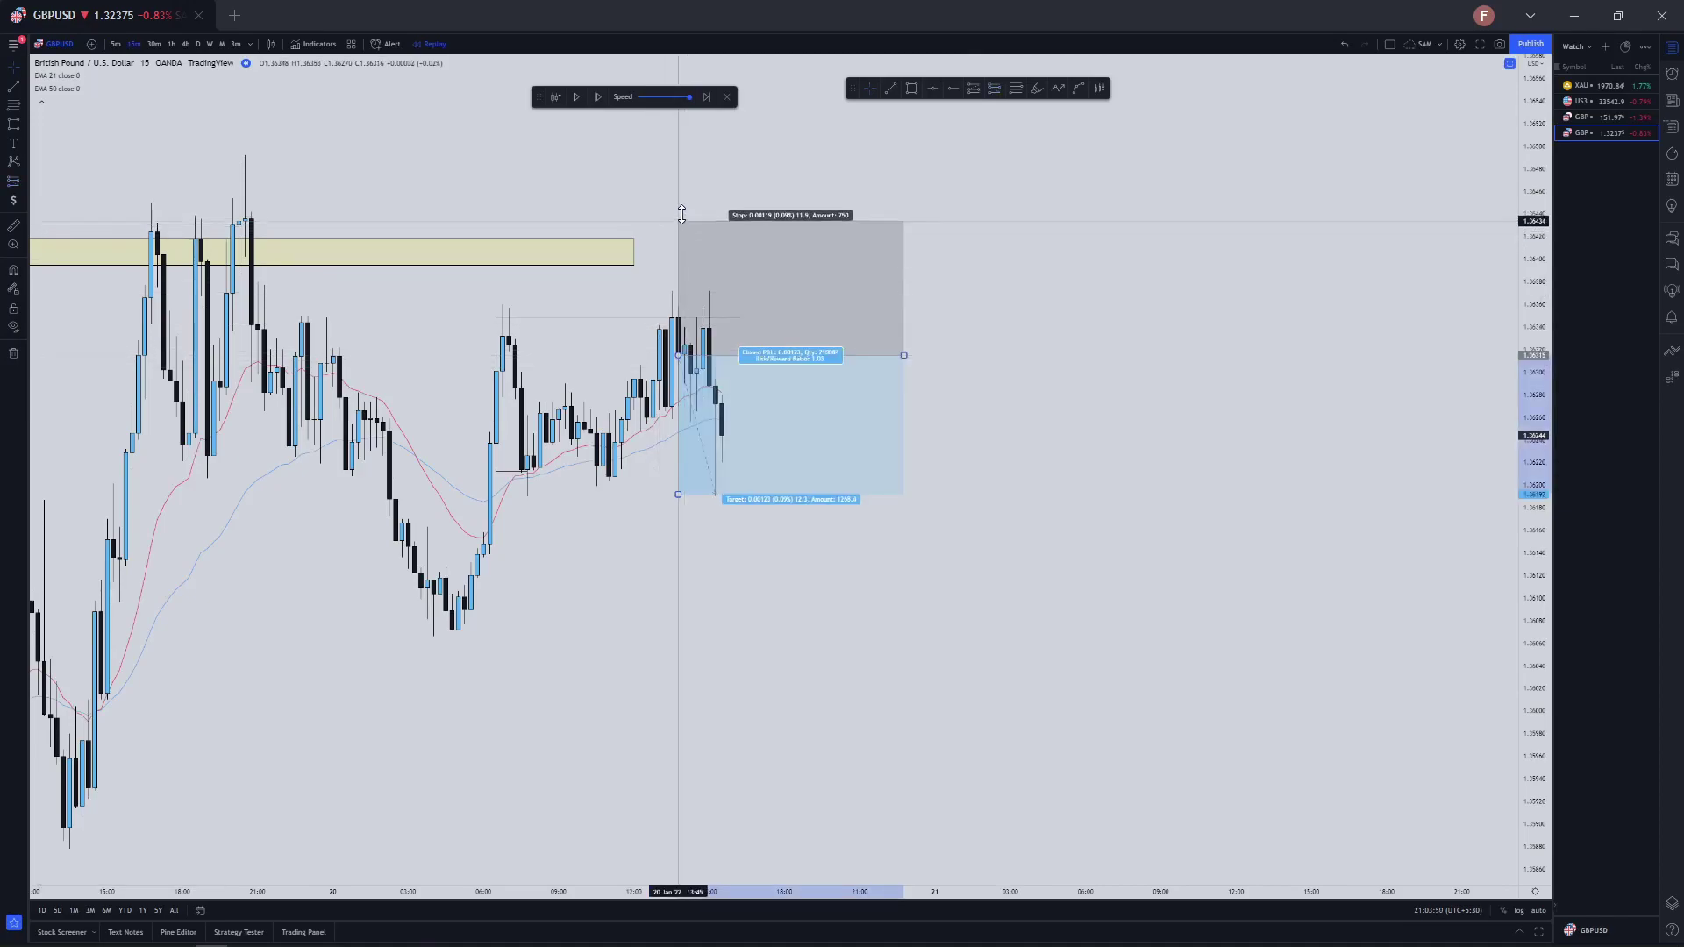
{"action": "left_click_drag", "start_coordinate": [688, 201], "coordinate": [702, 242]}
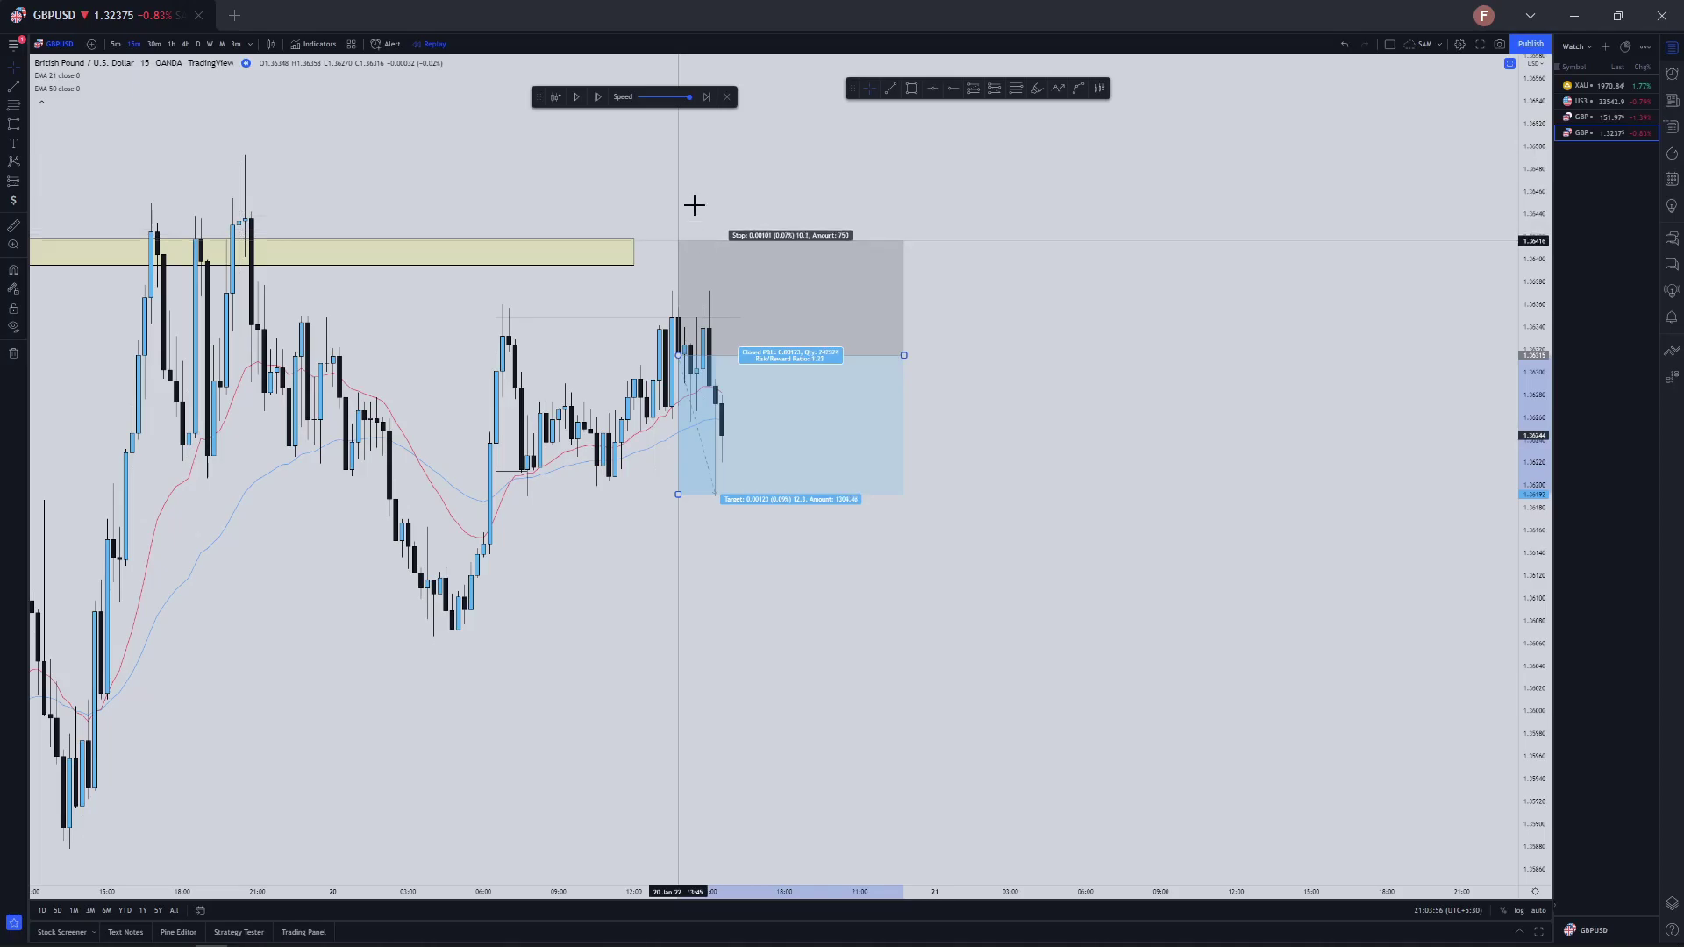
{"action": "scroll", "coordinate": [1259, 508], "scroll_direction": "down", "scroll_amount": 5}
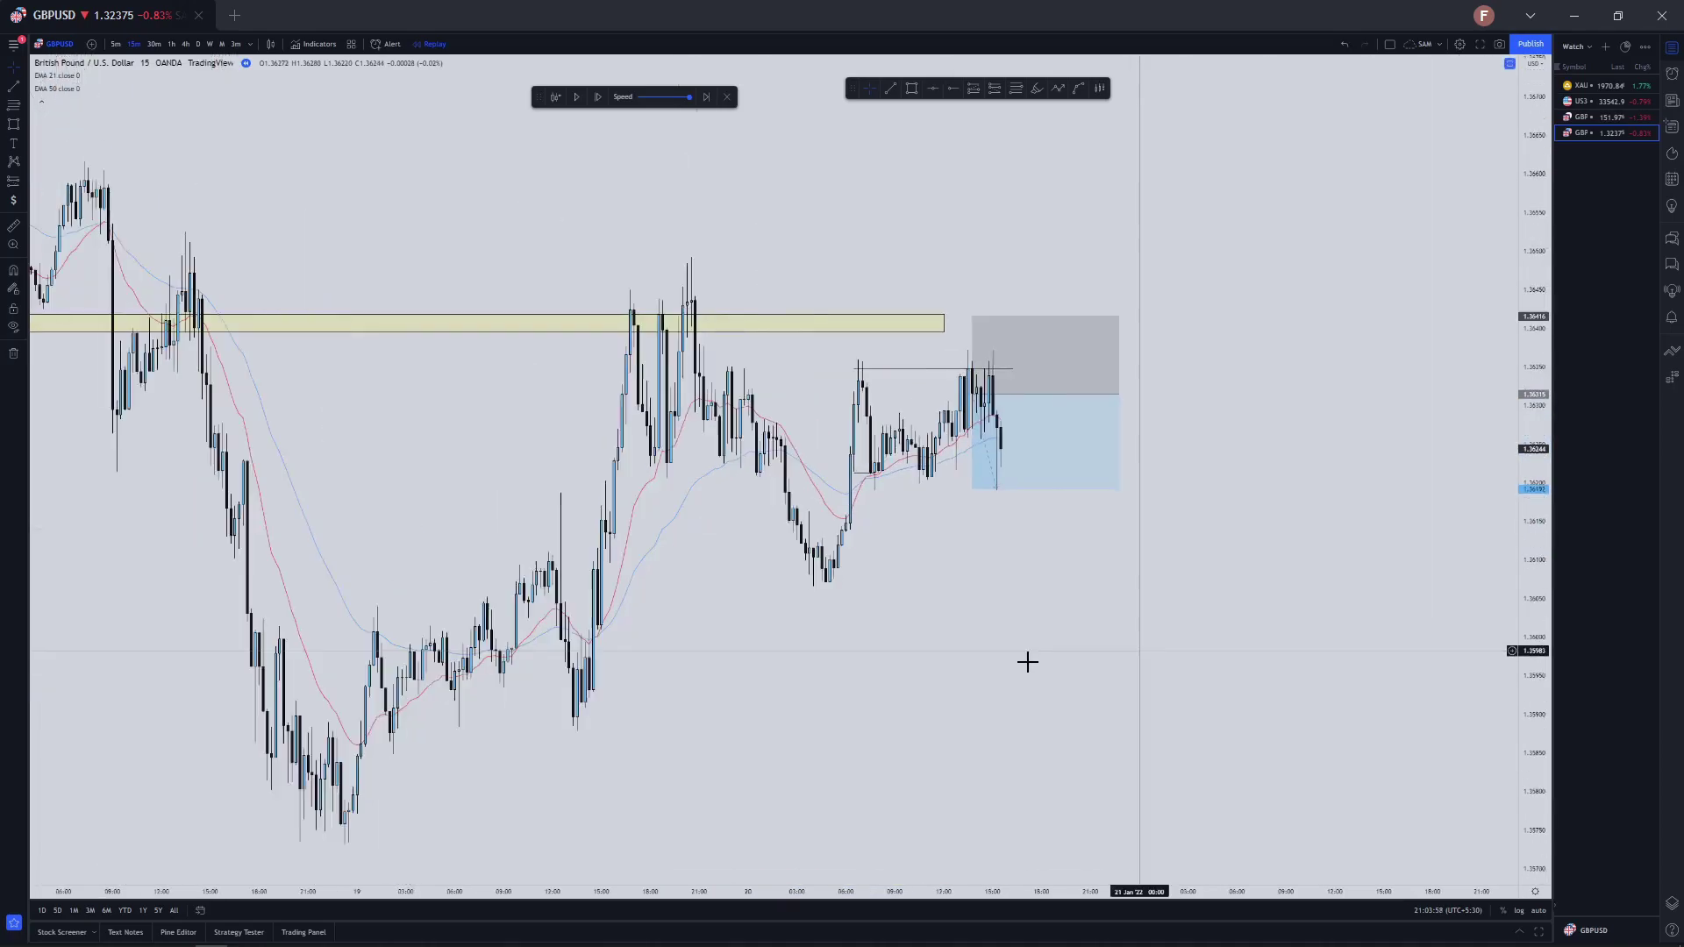
Draw a rectangle zone from the early 20 January low past the latest candle, between about 1.3607 and 1.3611
{"action": "scroll", "coordinate": [1028, 662], "scroll_direction": "up", "scroll_amount": 3}
{"action": "left_click", "coordinate": [911, 88]}
{"action": "left_click", "coordinate": [575, 581]}
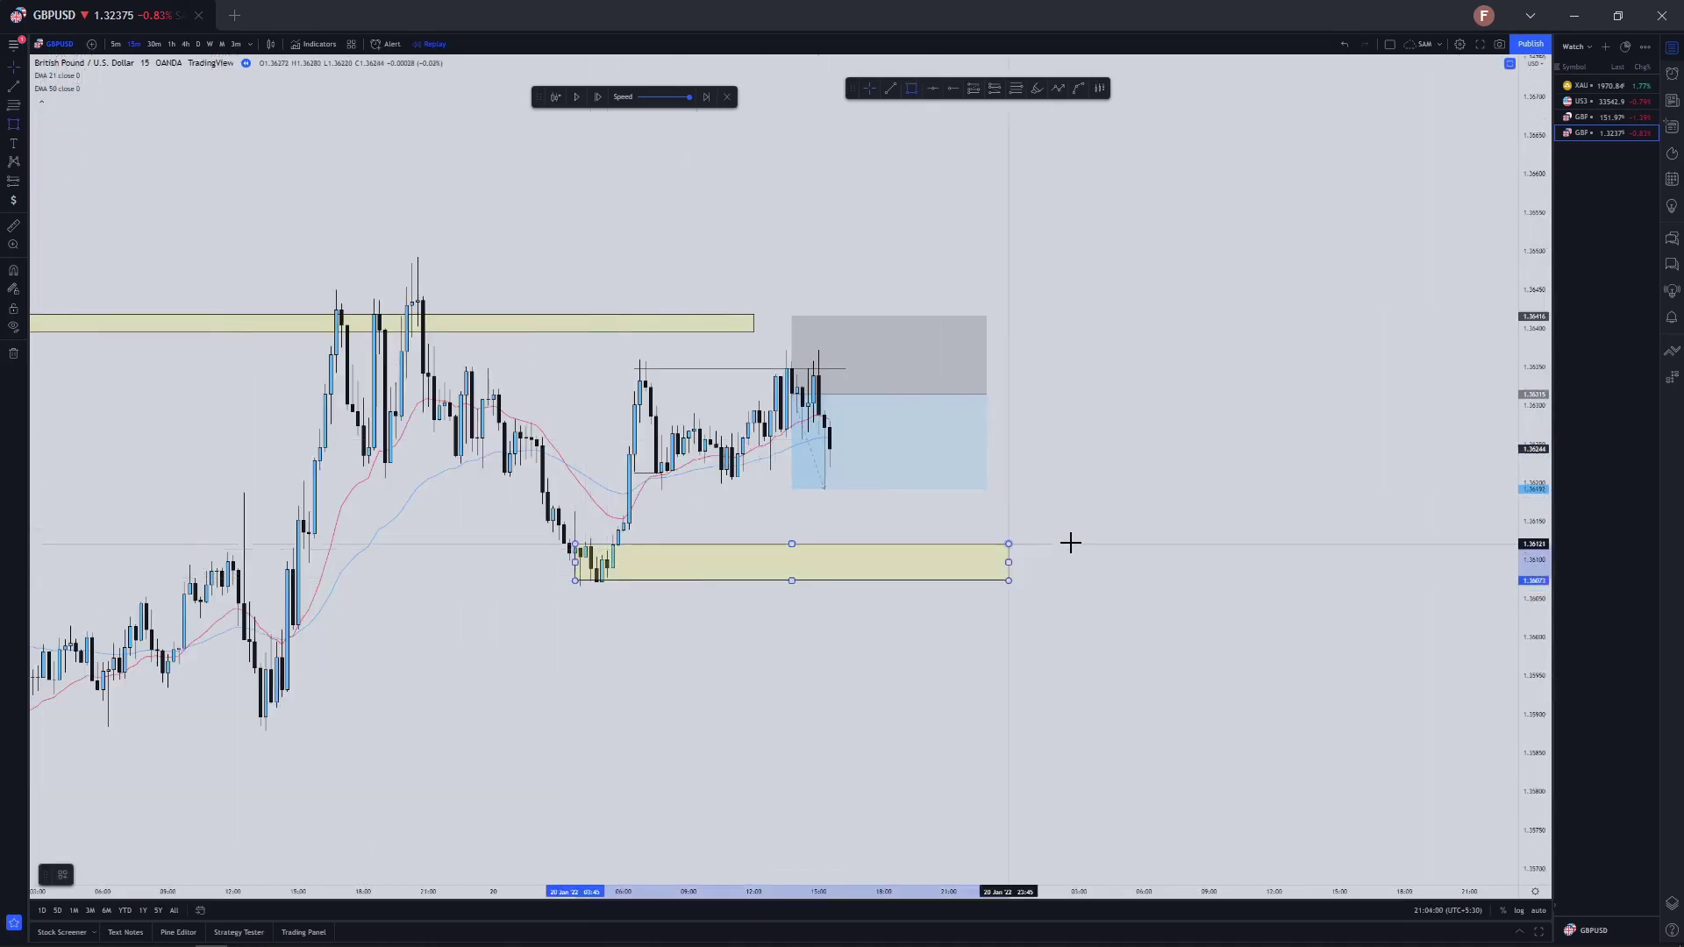
{"action": "left_click_drag", "start_coordinate": [1009, 544], "coordinate": [1079, 551]}
Lower the short position's target to about 1.3610, at the upper edge of the zone at the 20 January low
{"action": "left_click_drag", "start_coordinate": [792, 488], "coordinate": [780, 559]}
{"action": "left_click", "coordinate": [729, 533]}
{"action": "scroll", "coordinate": [730, 533], "scroll_direction": "down", "scroll_amount": 3}
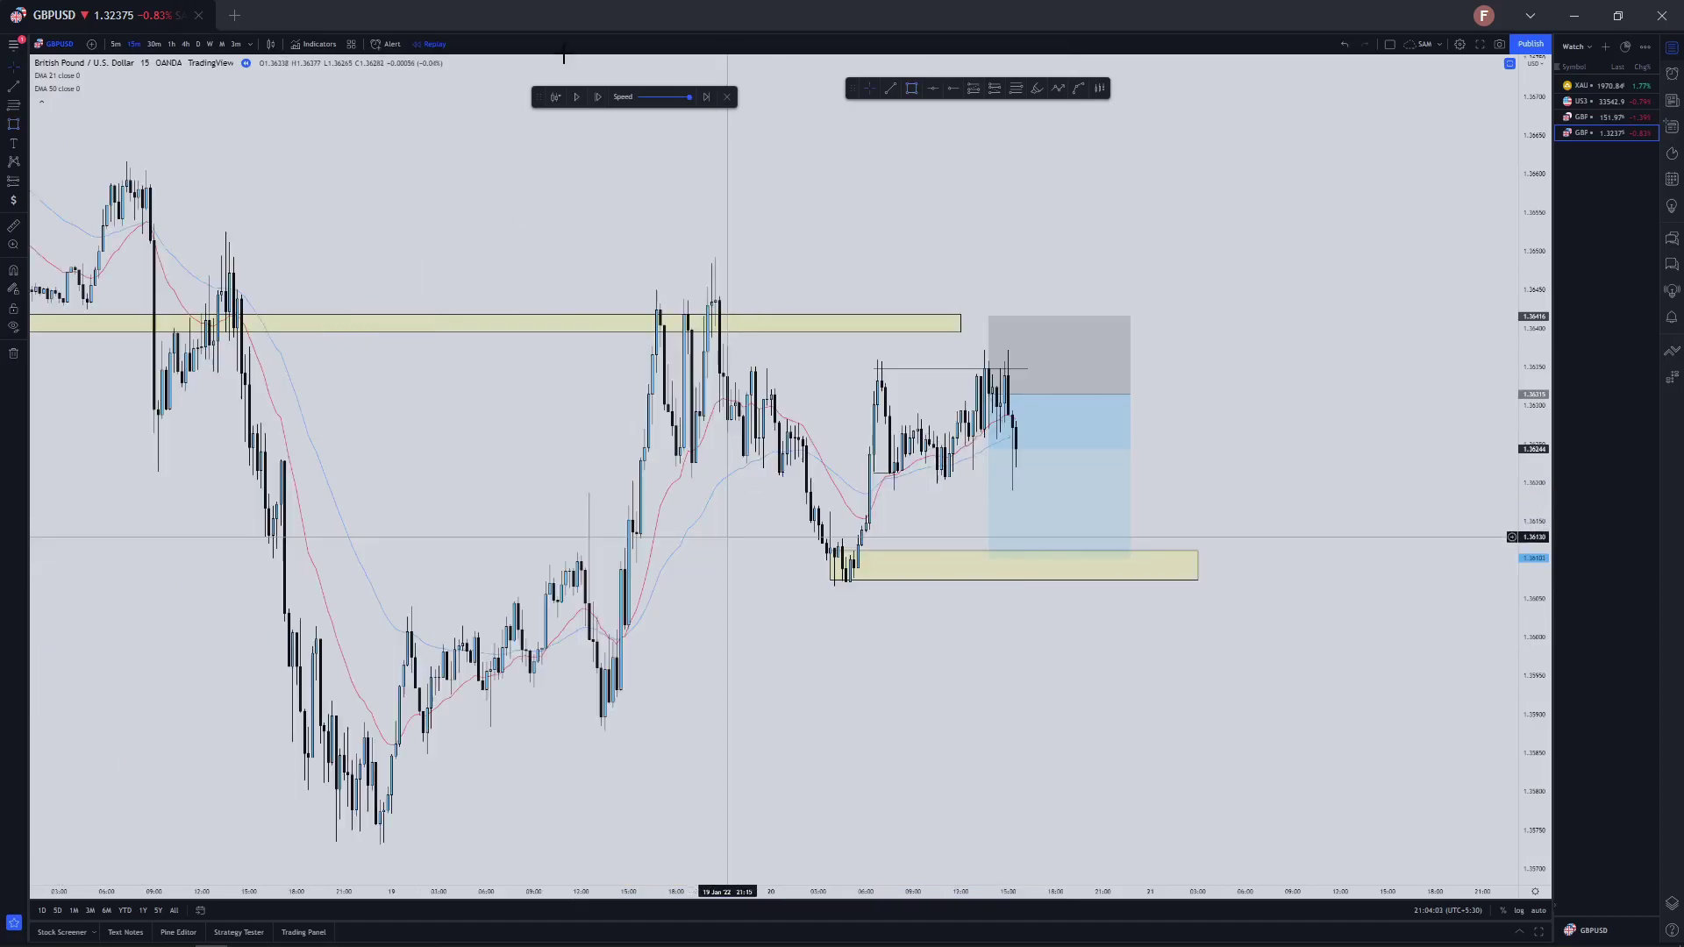
Play the replay forward until price drops through the target zone and rebounds, and compress the price scale
{"action": "left_click", "coordinate": [577, 98]}
{"action": "scroll", "coordinate": [1181, 571], "scroll_direction": "down", "scroll_amount": 4}
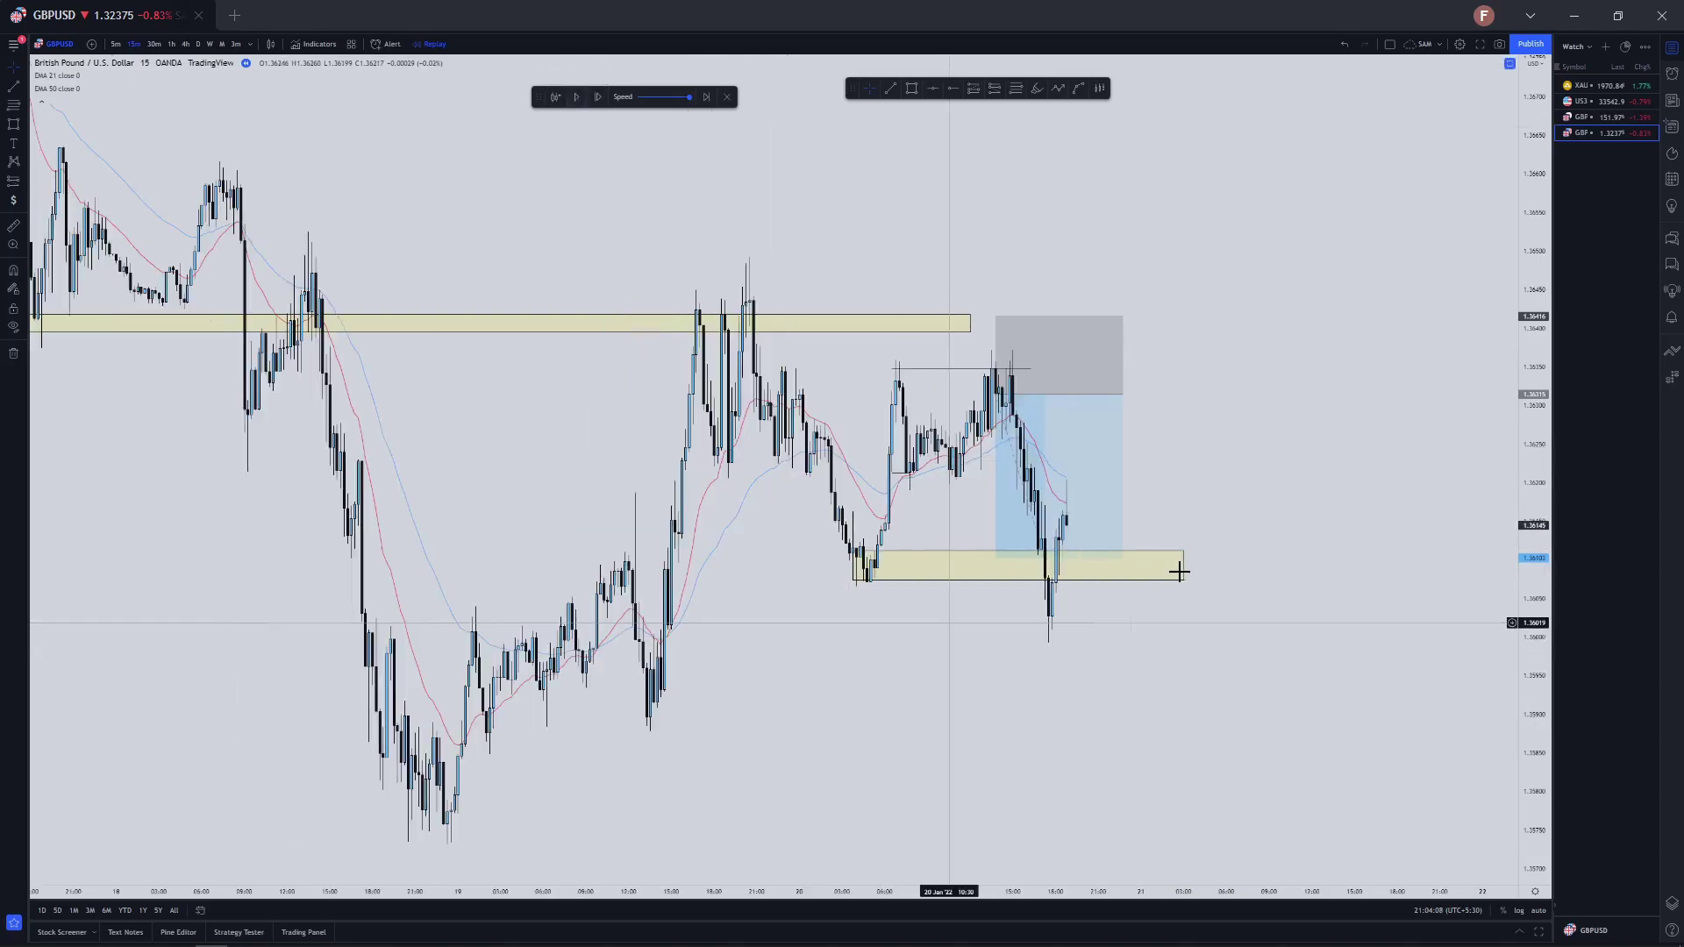
{"action": "left_click_drag", "start_coordinate": [1487, 655], "coordinate": [1482, 728]}
{"action": "scroll", "coordinate": [1357, 651], "scroll_direction": "up", "scroll_amount": 3}
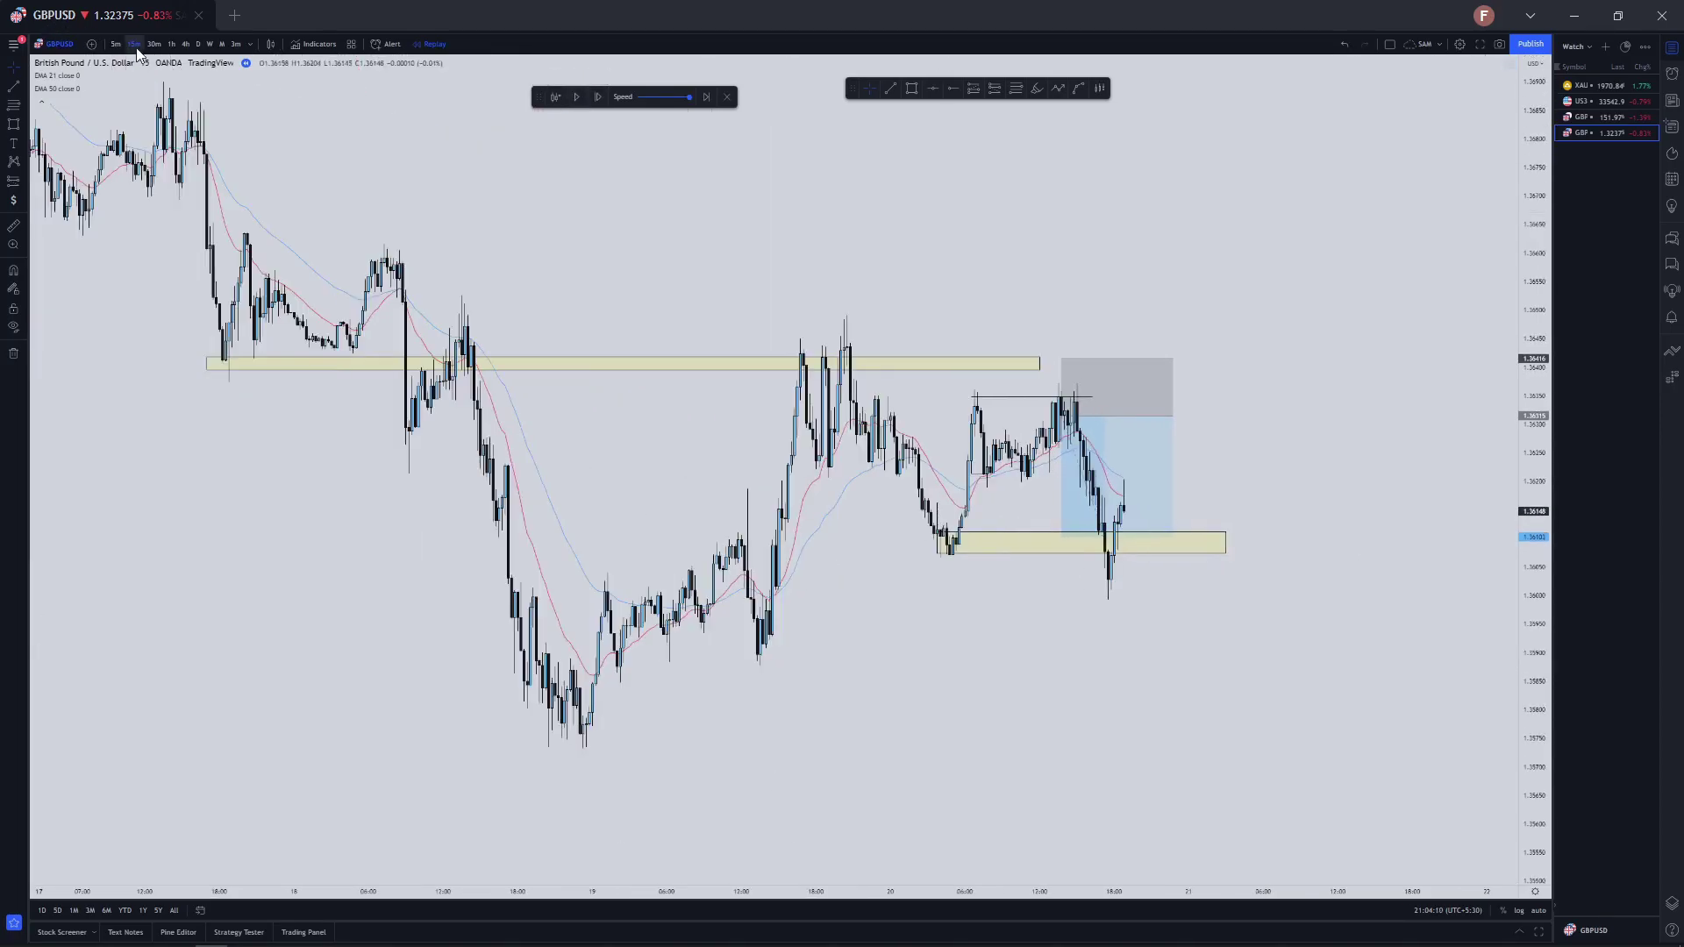
Switch to the 30-minute timeframe and bring the January swings and the short position into view
{"action": "left_click", "coordinate": [153, 45]}
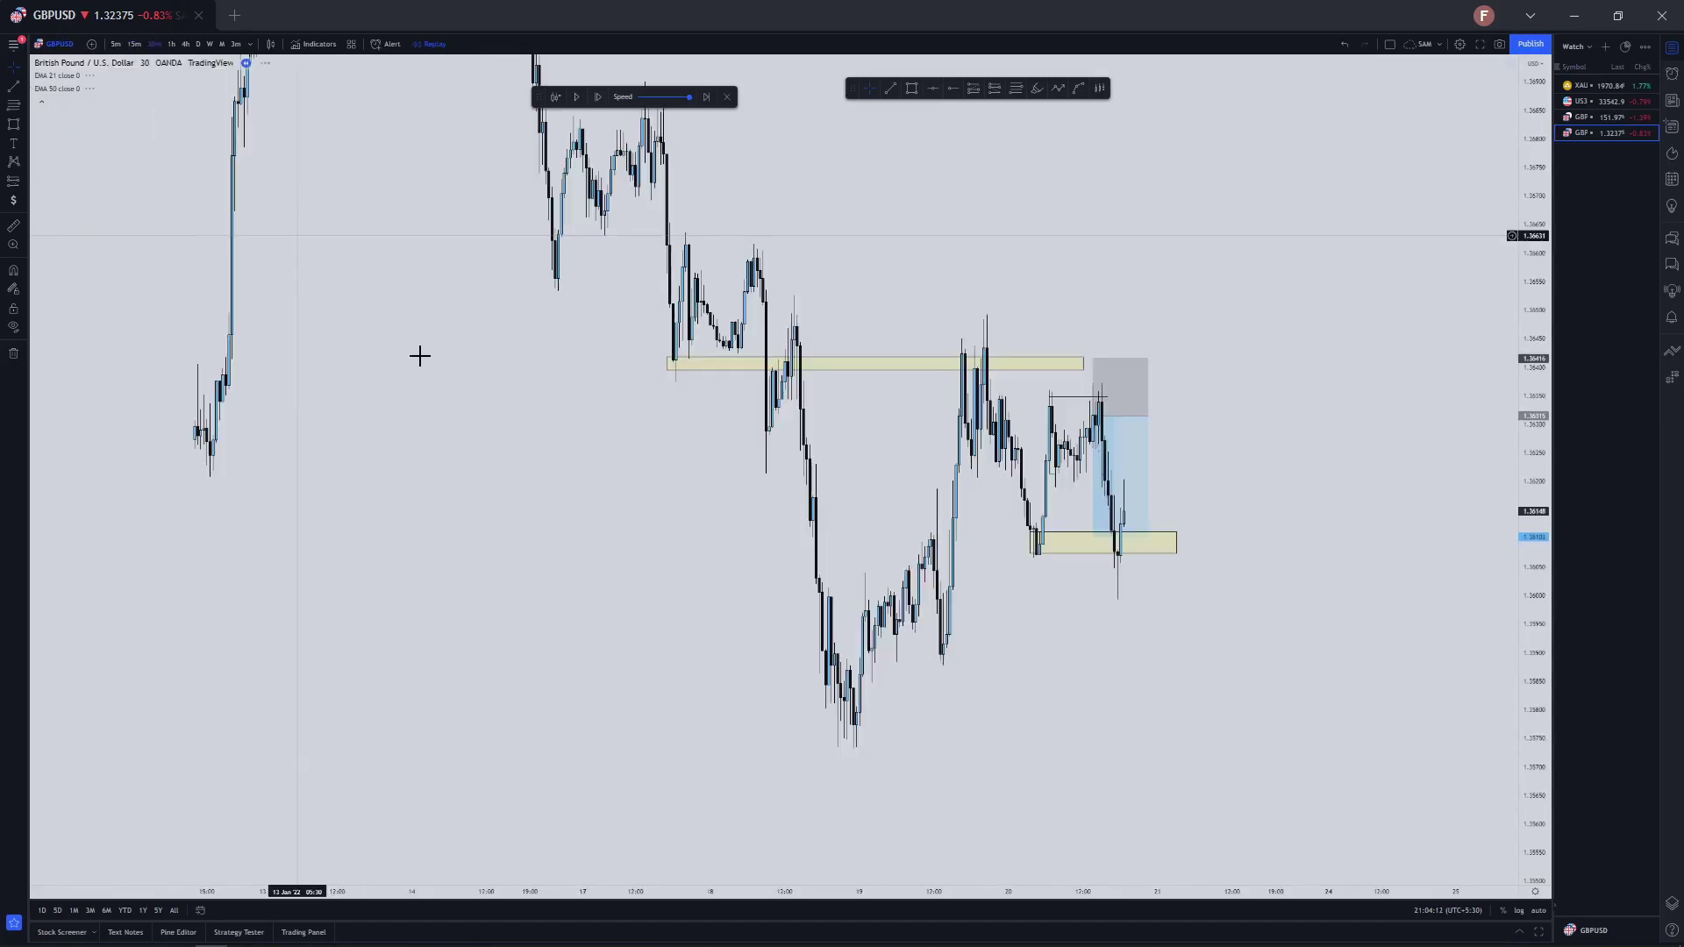
{"action": "scroll", "coordinate": [483, 365], "scroll_direction": "up", "scroll_amount": 4}
{"action": "left_click_drag", "start_coordinate": [611, 203], "coordinate": [690, 142]}
{"action": "scroll", "coordinate": [772, 114], "scroll_direction": "up", "scroll_amount": 2}
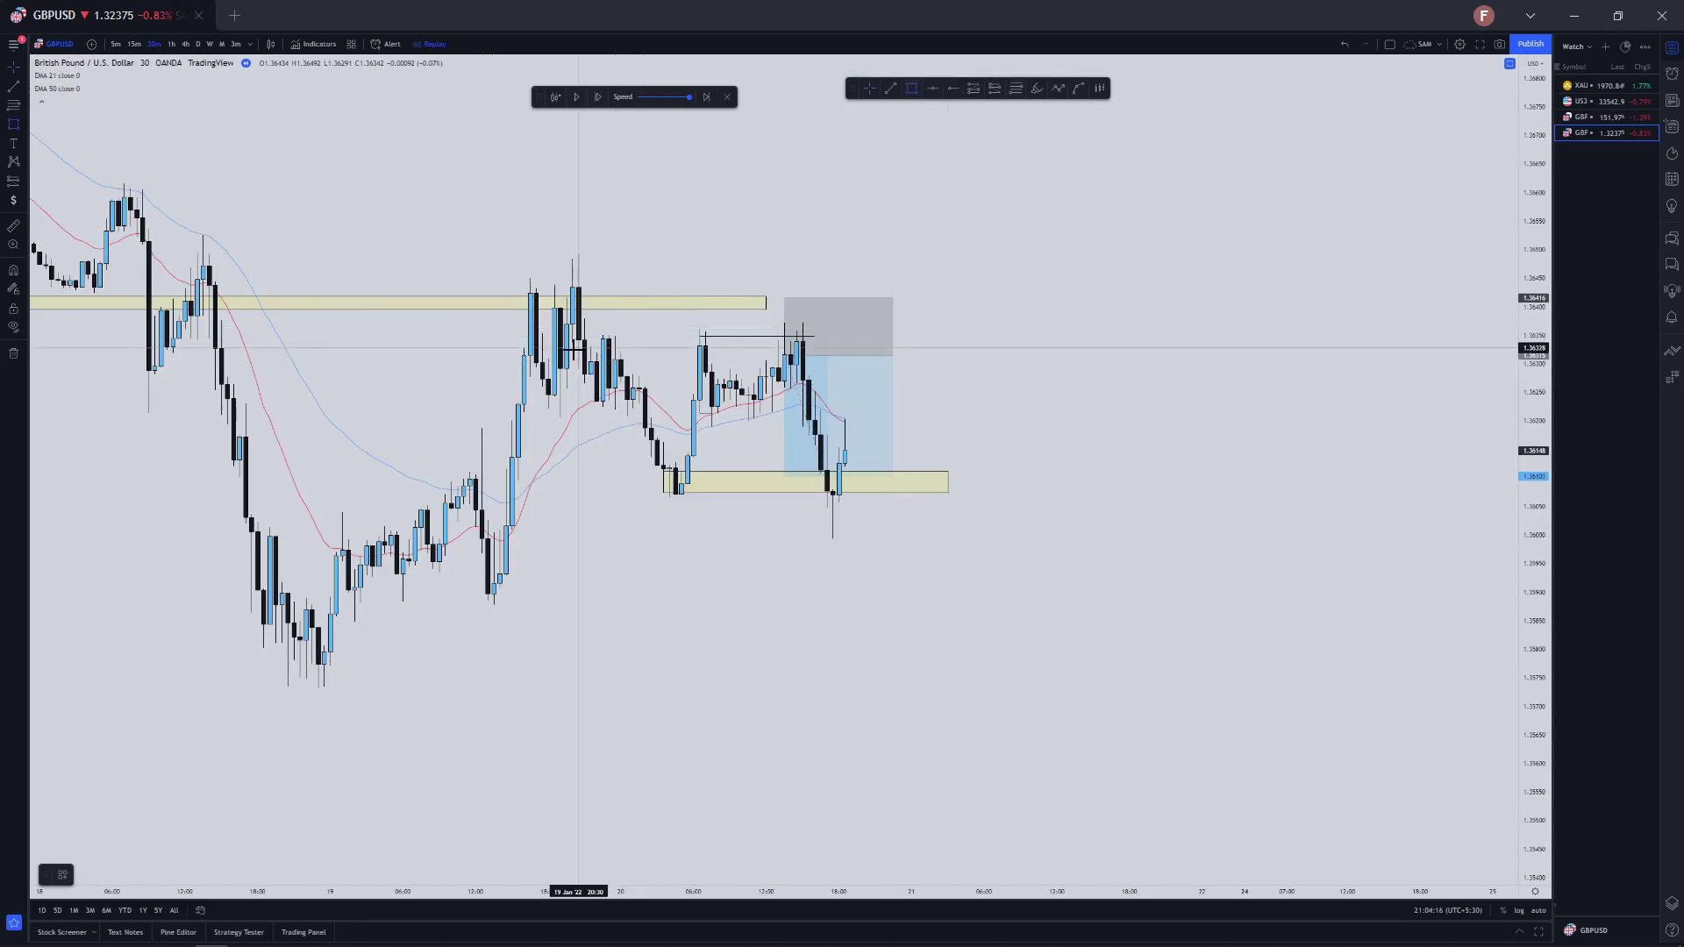
{"action": "left_click_drag", "start_coordinate": [566, 342], "coordinate": [834, 266]}
{"action": "key", "text": "Escape"}
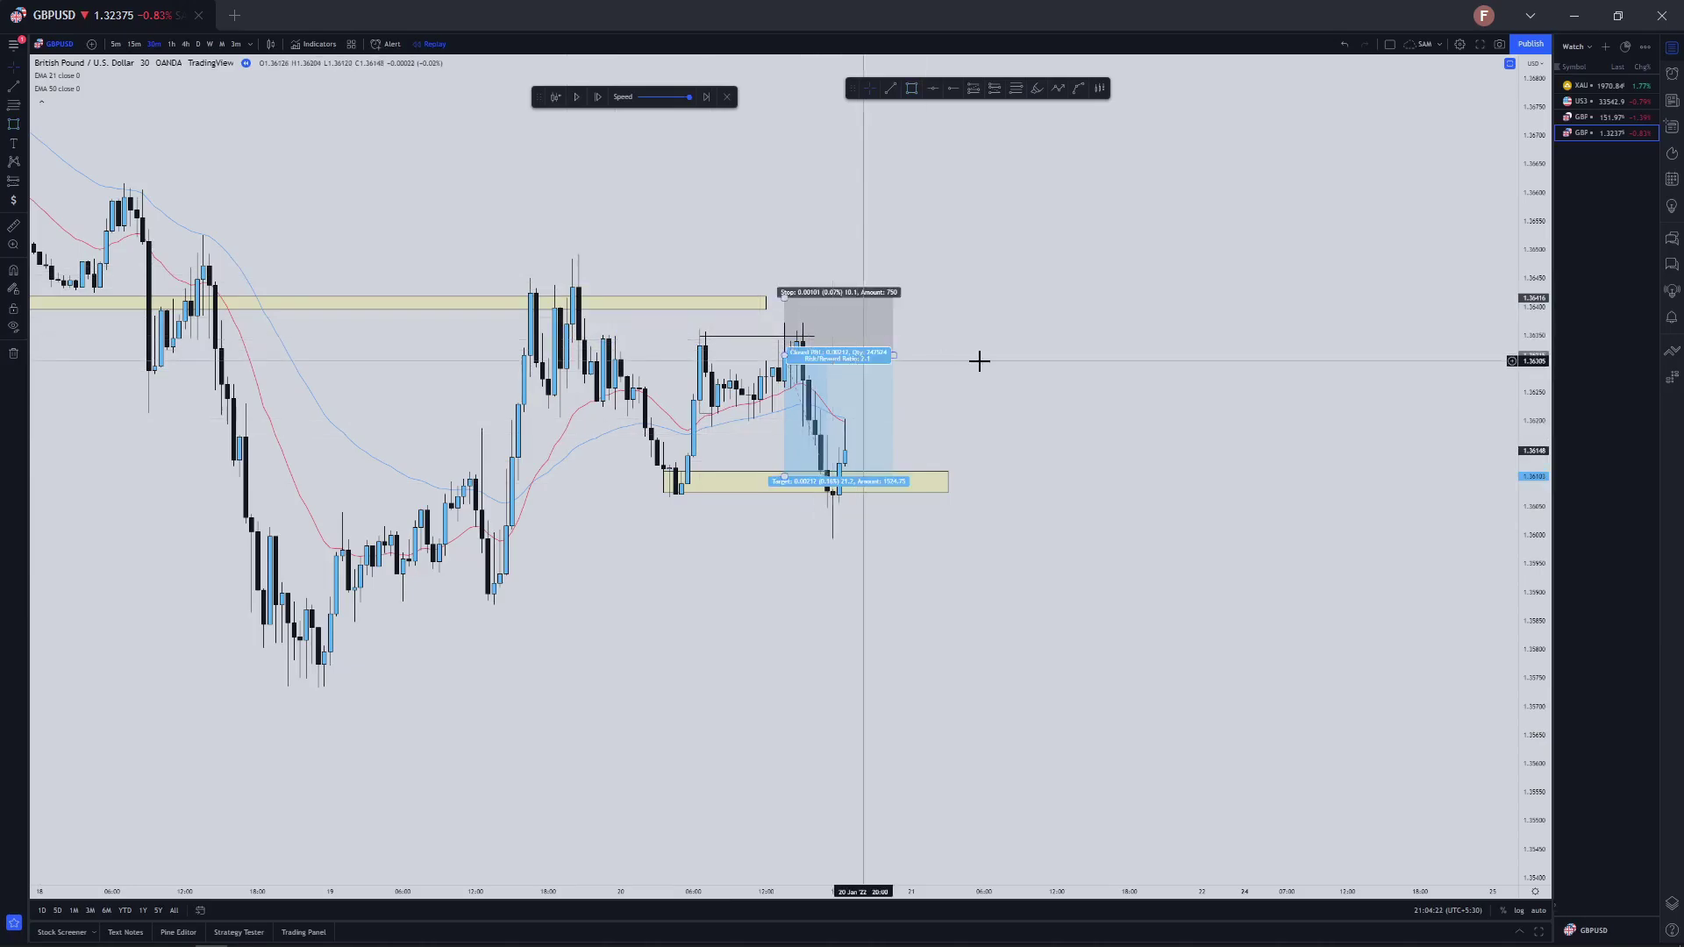
Draw a rising trend line from the 18 January 23:00 low at about 1.3573 to about 1.3631 on 21 January
{"action": "left_click_drag", "start_coordinate": [1255, 481], "coordinate": [1497, 511]}
{"action": "scroll", "coordinate": [1116, 499], "scroll_direction": "up", "scroll_amount": 2}
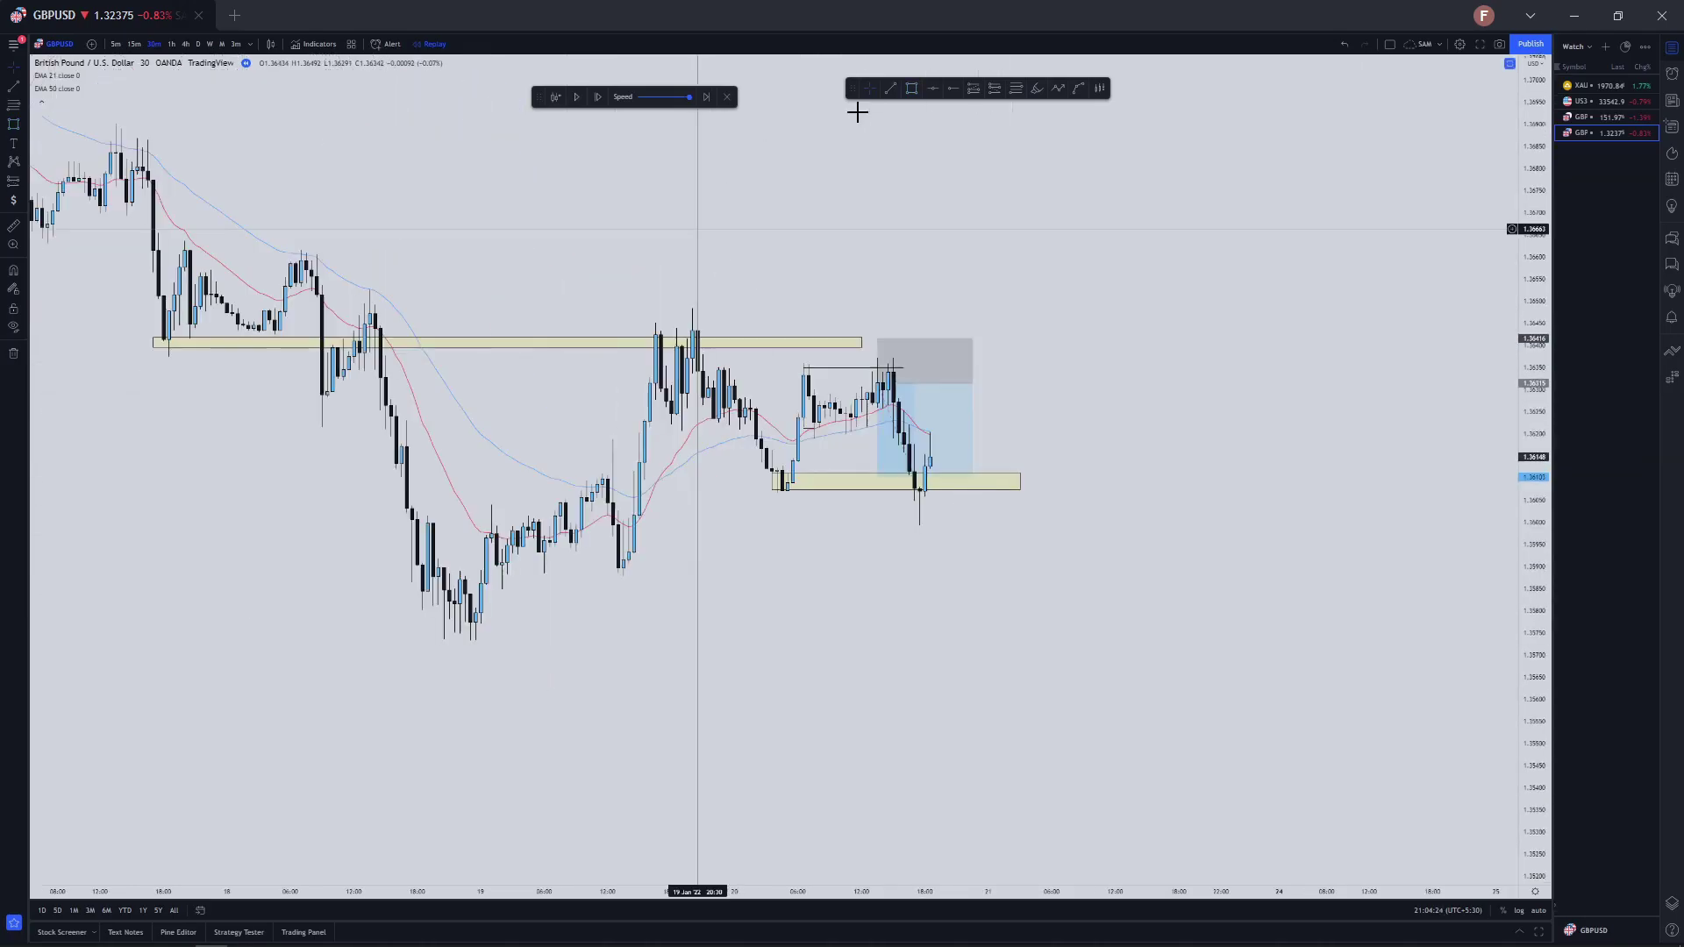
{"action": "left_click", "coordinate": [471, 639]}
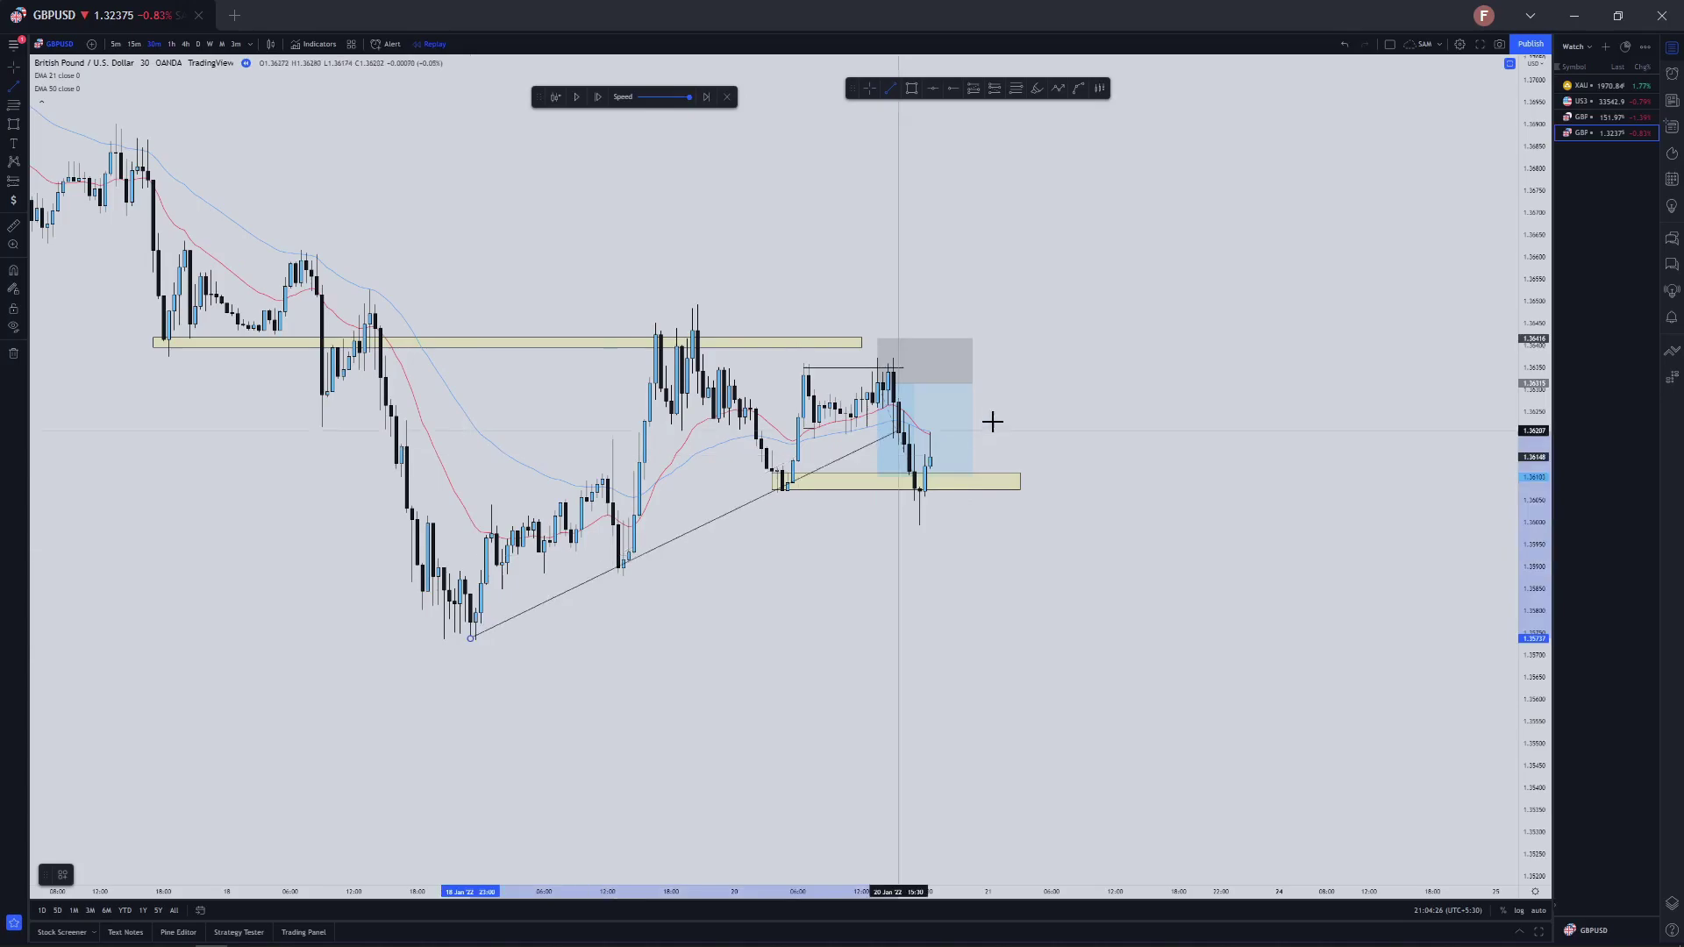
{"action": "left_click", "coordinate": [1005, 387]}
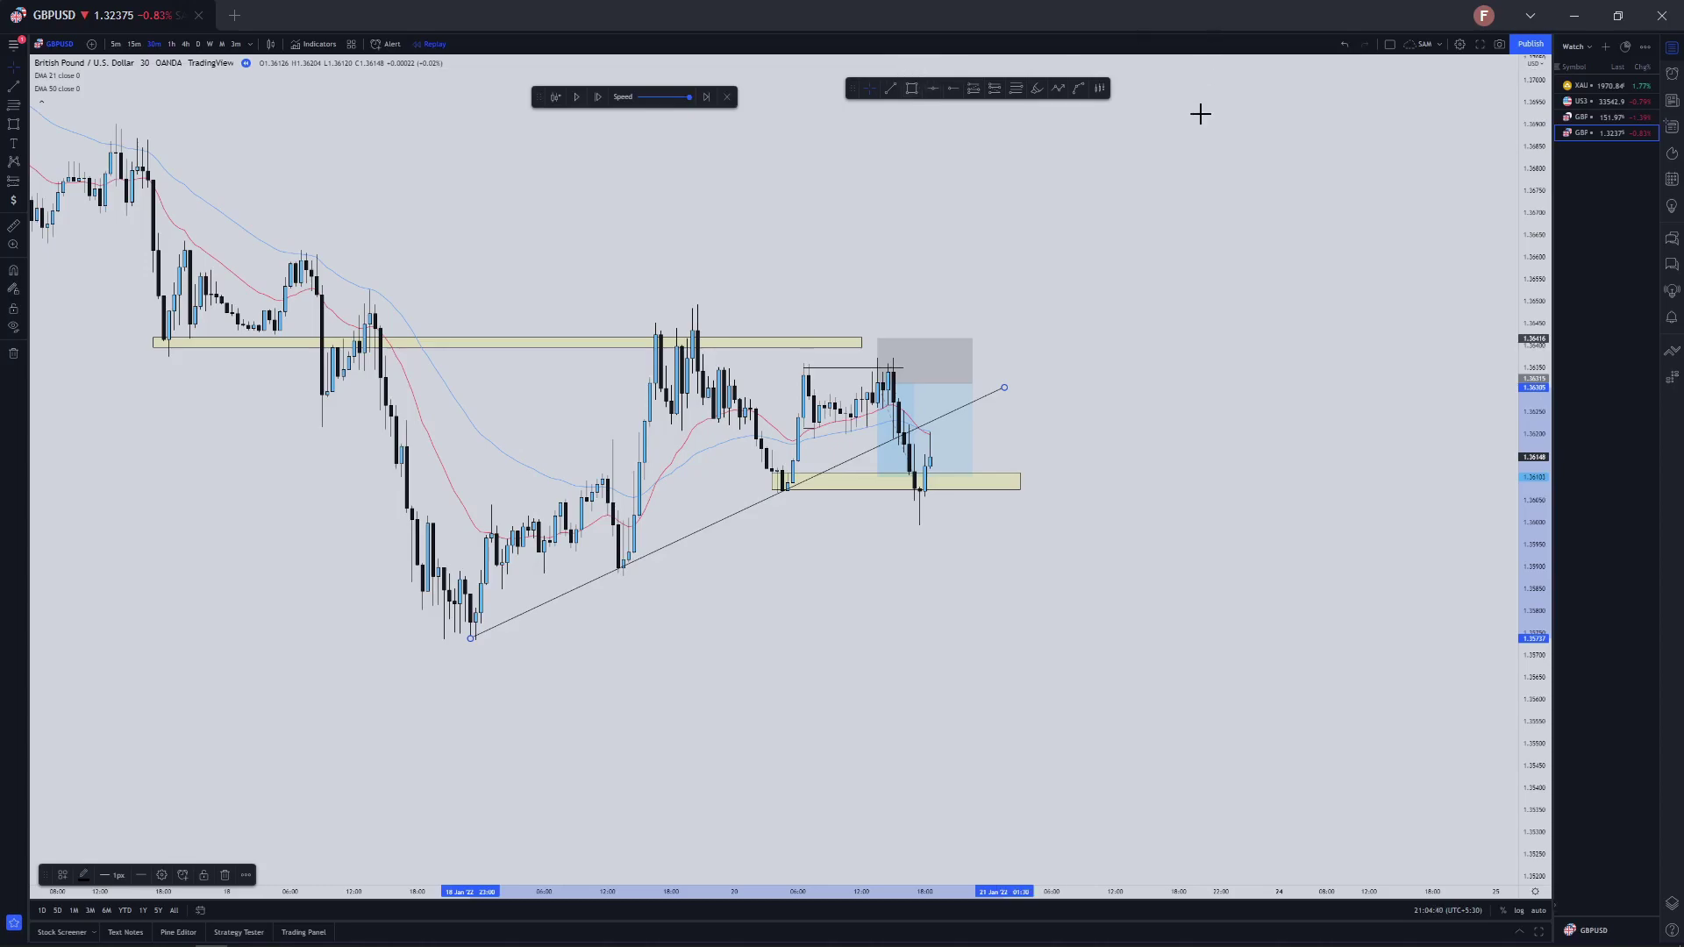
Draw a rectangle zone from the 6 January peak past the latest candle, between about 1.3597 and 1.3601
{"action": "left_click", "coordinate": [911, 88]}
{"action": "scroll", "coordinate": [632, 538], "scroll_direction": "down", "scroll_amount": 5}
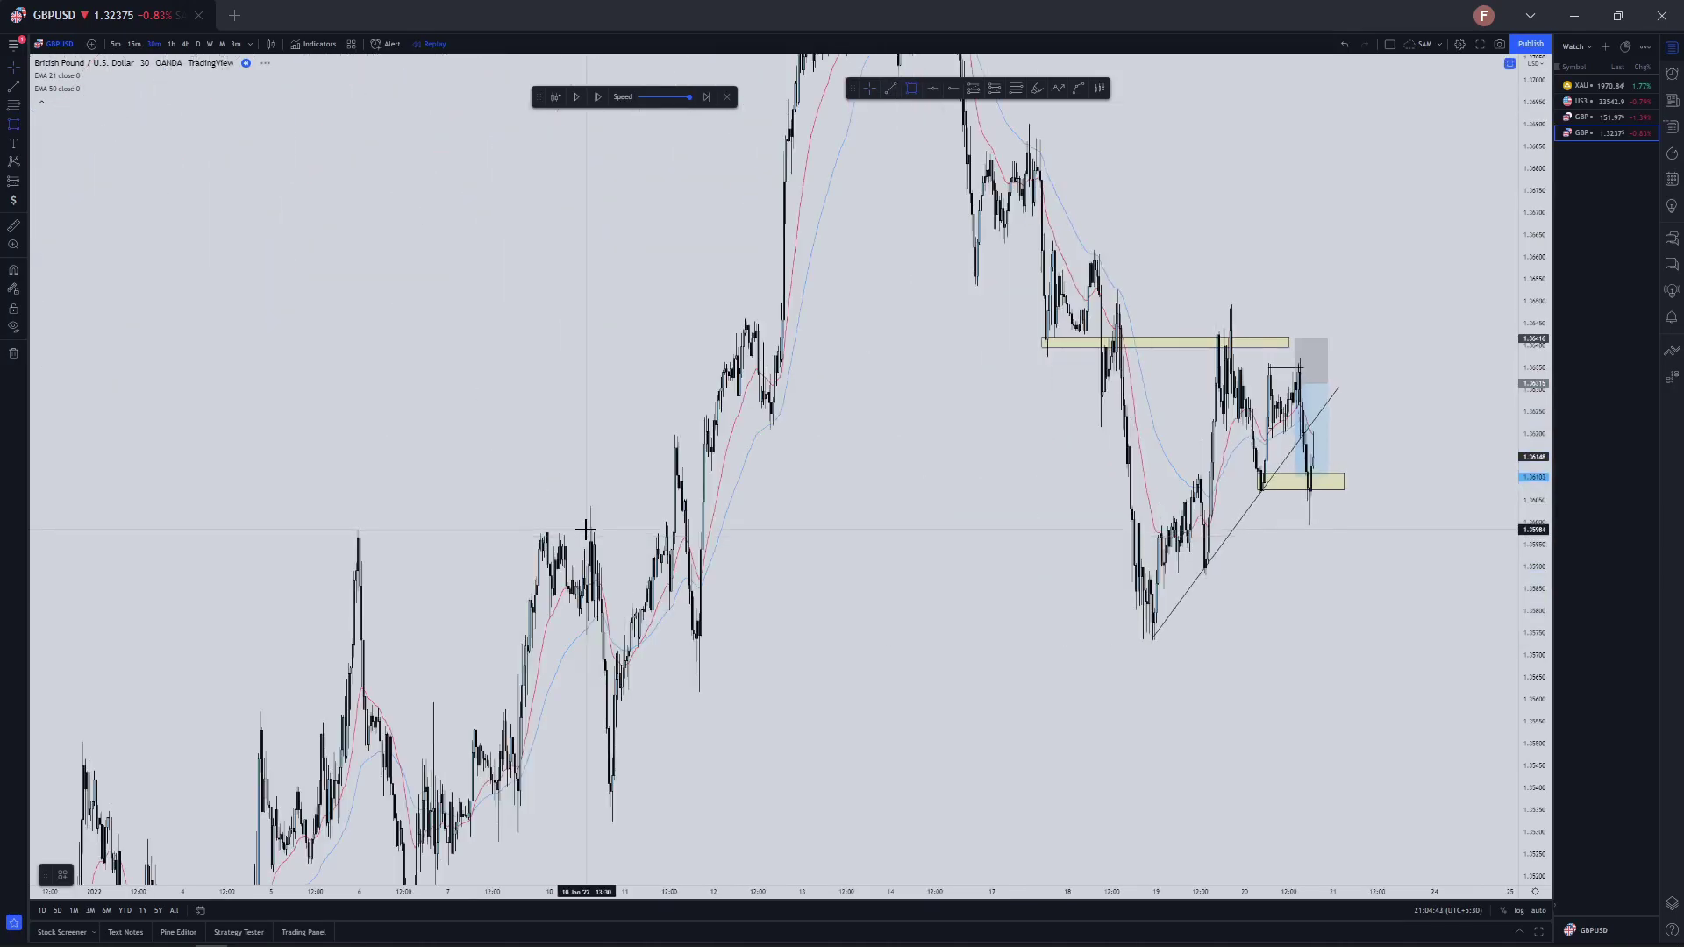
{"action": "left_click", "coordinate": [359, 535]}
{"action": "left_click", "coordinate": [1350, 522]}
{"action": "left_click_drag", "start_coordinate": [1356, 519], "coordinate": [1386, 520]}
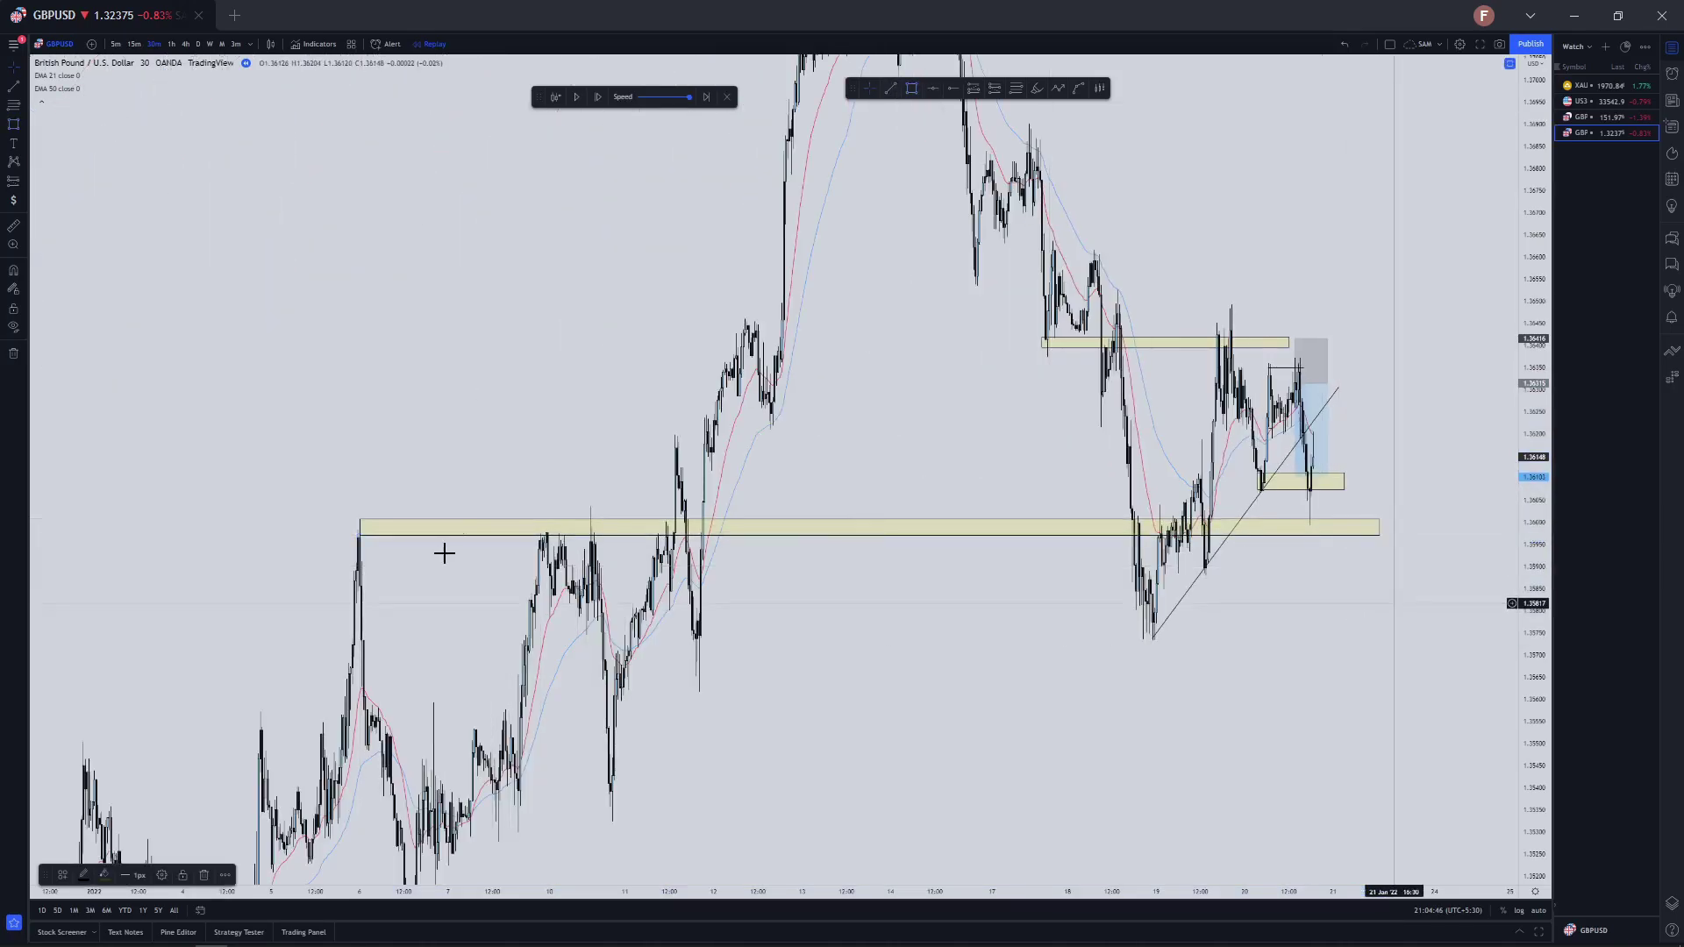
{"action": "left_click", "coordinate": [779, 558]}
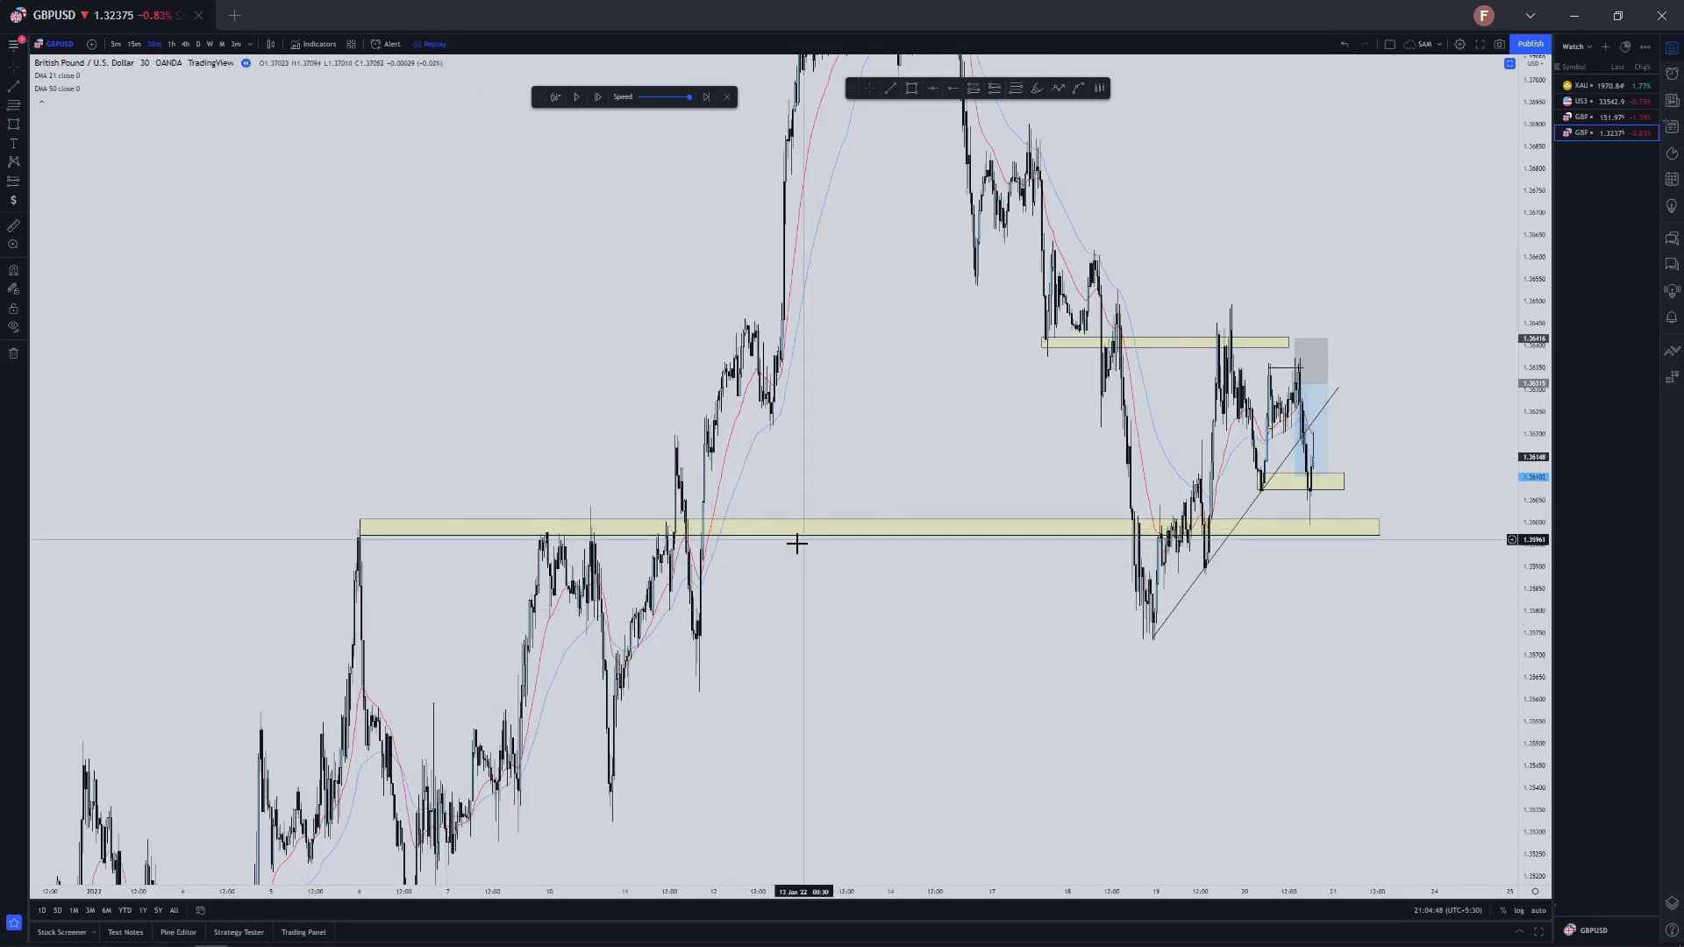
{"action": "scroll", "coordinate": [801, 538], "scroll_direction": "up", "scroll_amount": 3}
{"action": "left_click", "coordinate": [1055, 90]}
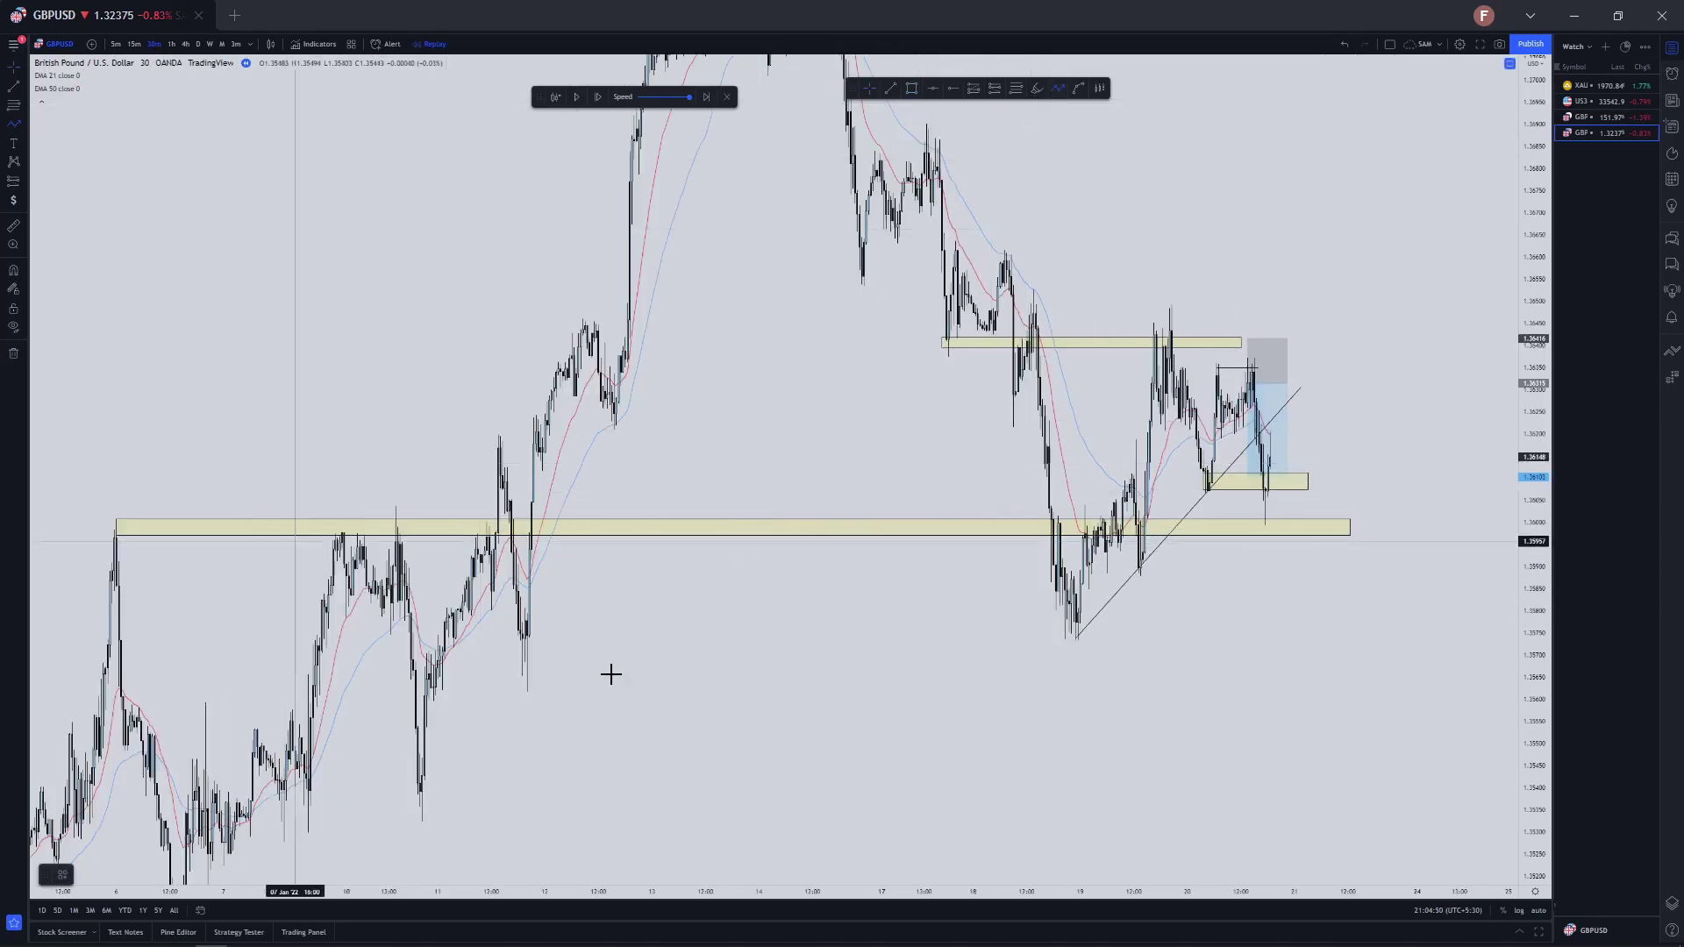
{"action": "scroll", "coordinate": [607, 675], "scroll_direction": "up", "scroll_amount": 5}
{"action": "left_click", "coordinate": [1112, 611]}
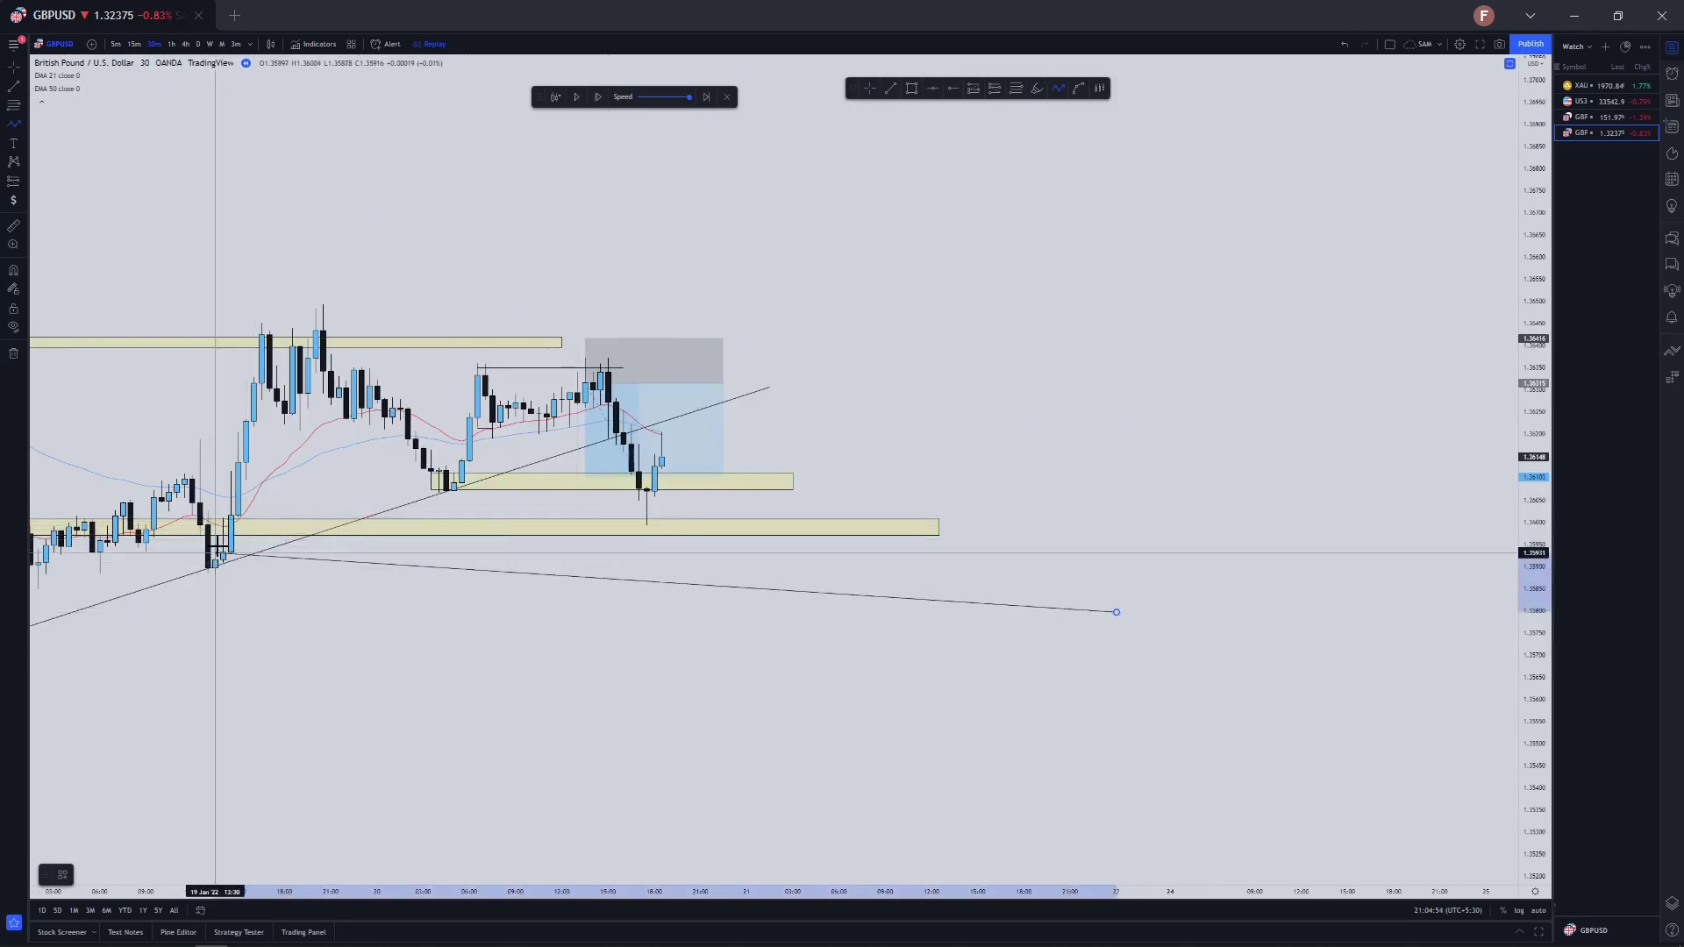
{"action": "key", "text": "Escape"}
Remove all drawings from the chart
{"action": "left_click_drag", "start_coordinate": [584, 477], "coordinate": [460, 477]}
{"action": "left_click", "coordinate": [552, 654]}
{"action": "scroll", "coordinate": [915, 455], "scroll_direction": "up", "scroll_amount": 3}
{"action": "right_click", "coordinate": [1124, 350]}
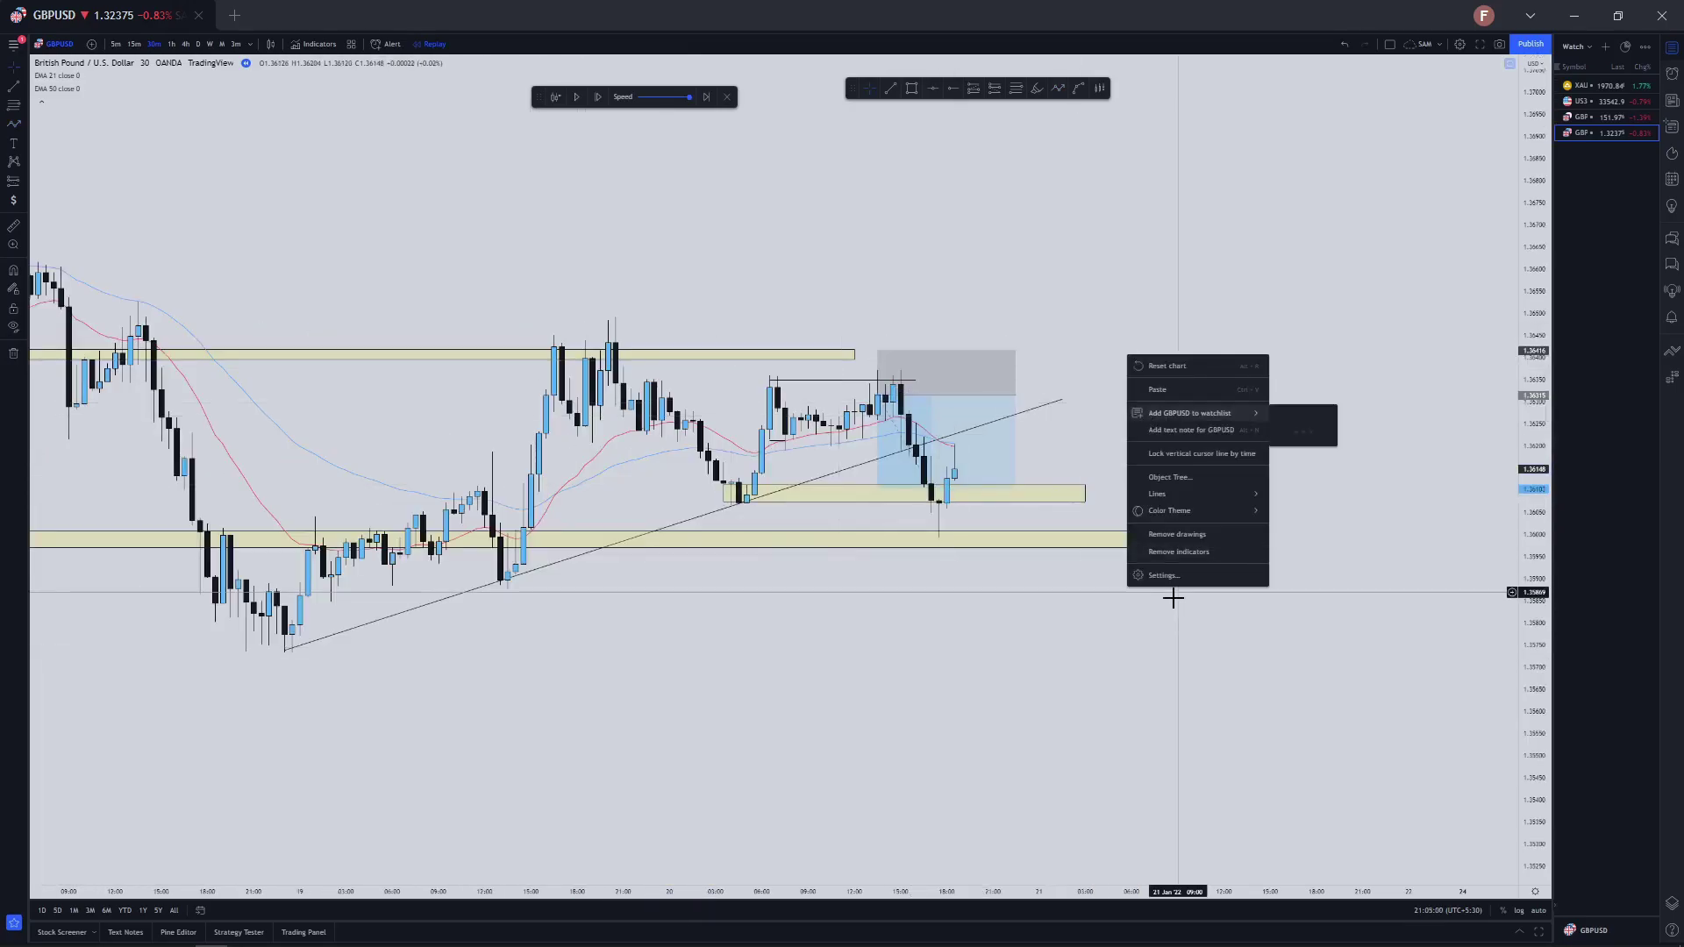
{"action": "left_click", "coordinate": [1157, 534]}
{"action": "scroll", "coordinate": [1145, 534], "scroll_direction": "down", "scroll_amount": 5}
{"action": "left_click_drag", "start_coordinate": [1313, 546], "coordinate": [1256, 646]}
{"action": "left_click_drag", "start_coordinate": [964, 264], "coordinate": [1117, 226]}
{"action": "scroll", "coordinate": [978, 103], "scroll_direction": "up", "scroll_amount": 3}
{"action": "left_click_drag", "start_coordinate": [905, 175], "coordinate": [1207, 248]}
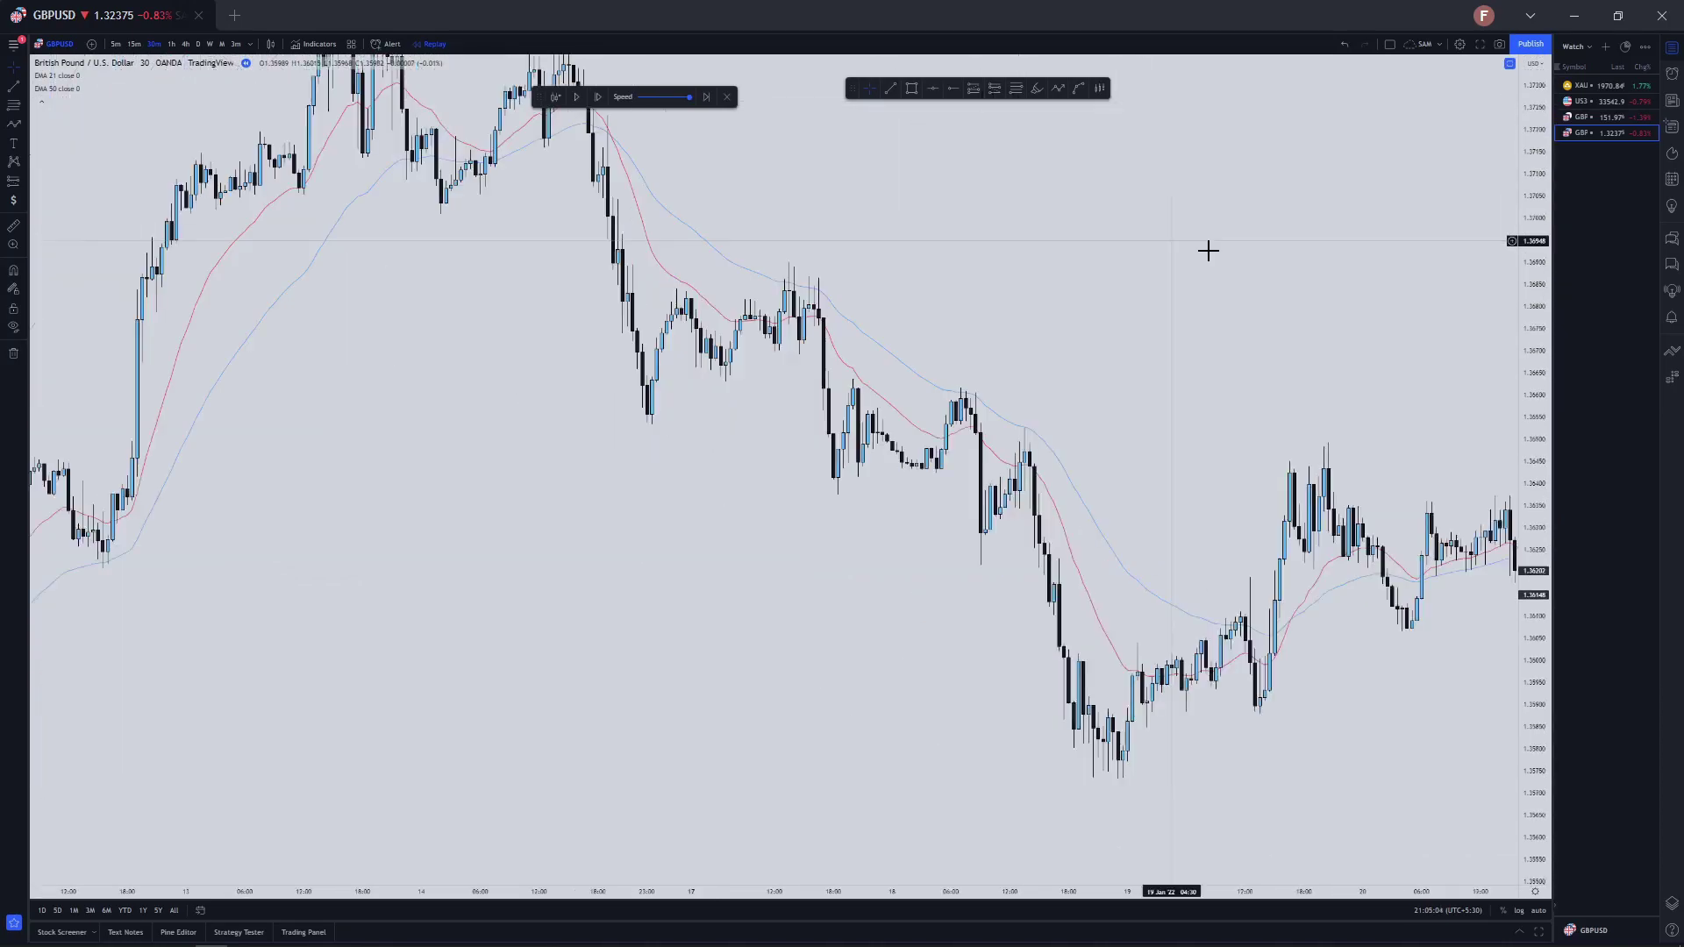
{"action": "scroll", "coordinate": [1053, 119], "scroll_direction": "up", "scroll_amount": 2}
{"action": "left_click", "coordinate": [1059, 90]}
{"action": "left_click", "coordinate": [1033, 224]}
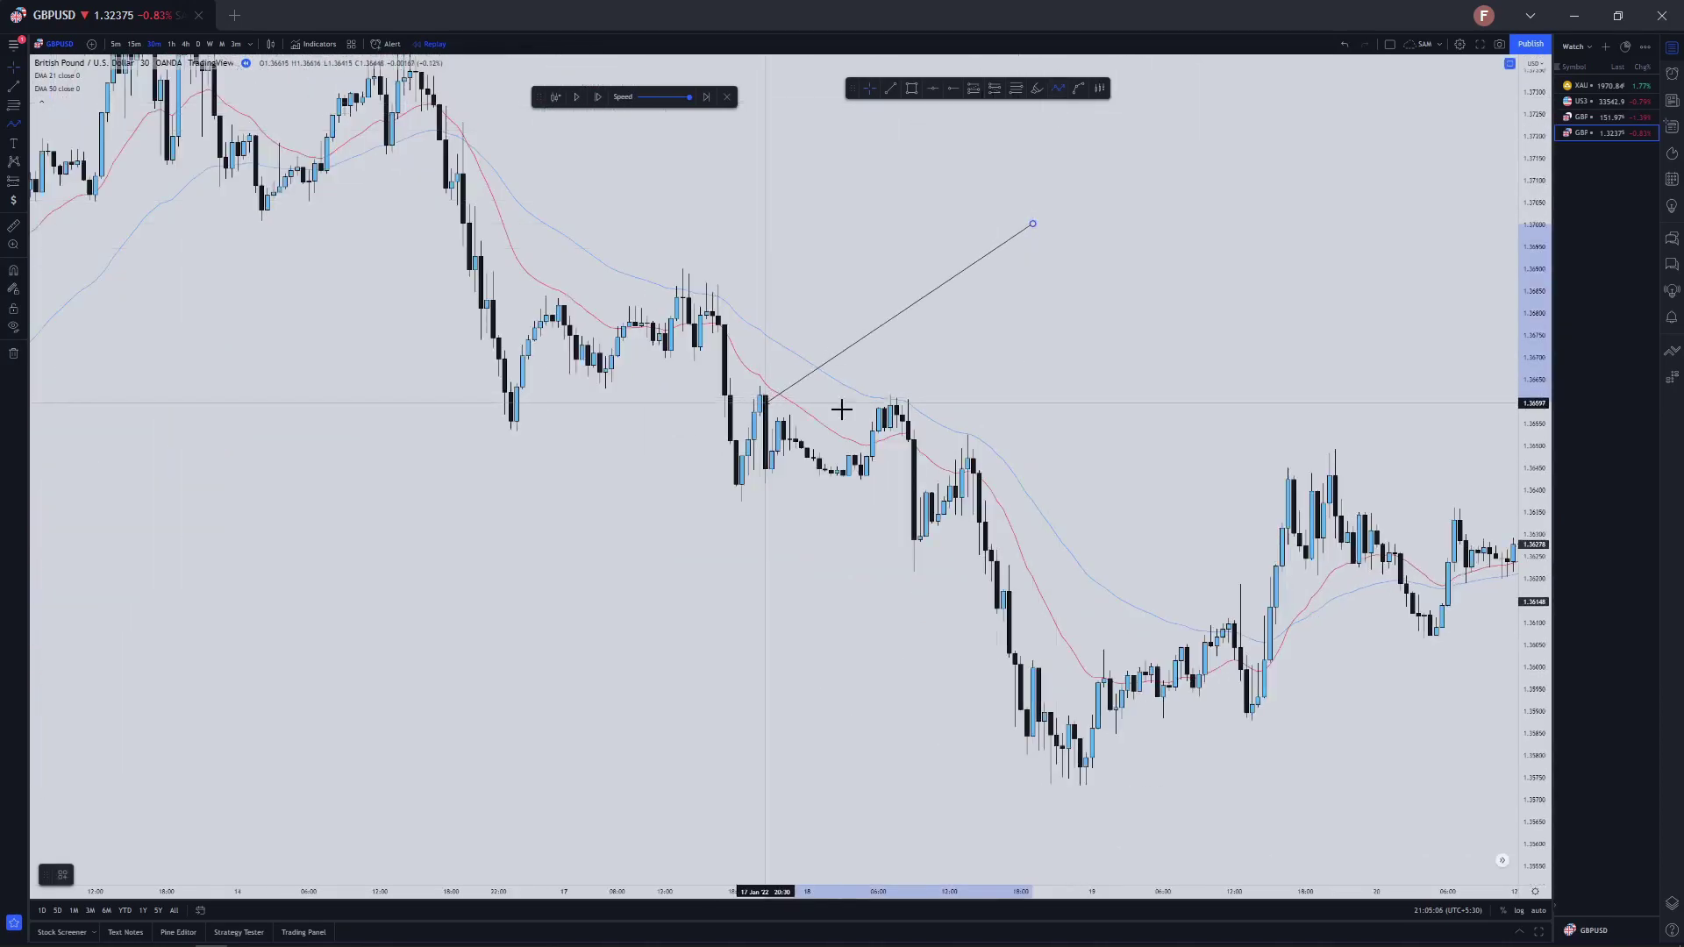
{"action": "scroll", "coordinate": [912, 403], "scroll_direction": "down", "scroll_amount": 5}
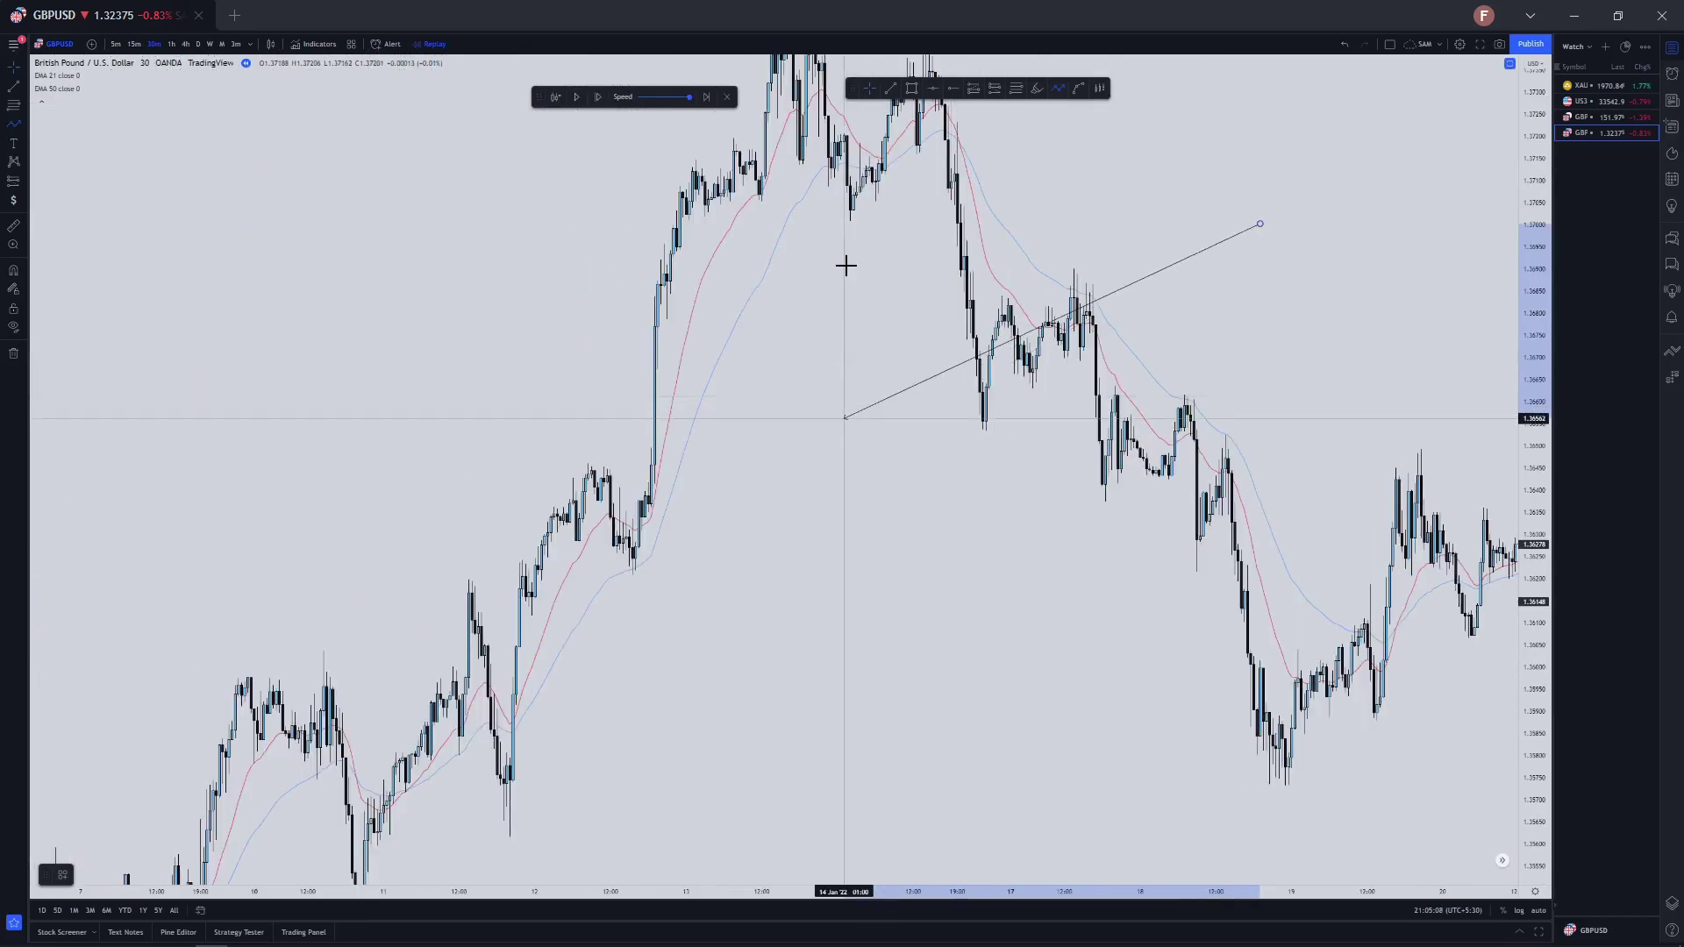
{"action": "key", "text": "Escape"}
Draw a rectangle zone from the 14 January 21:30 low to 18 January 11:00, between about 1.3655 and 1.3660
{"action": "scroll", "coordinate": [845, 193], "scroll_direction": "up", "scroll_amount": 7}
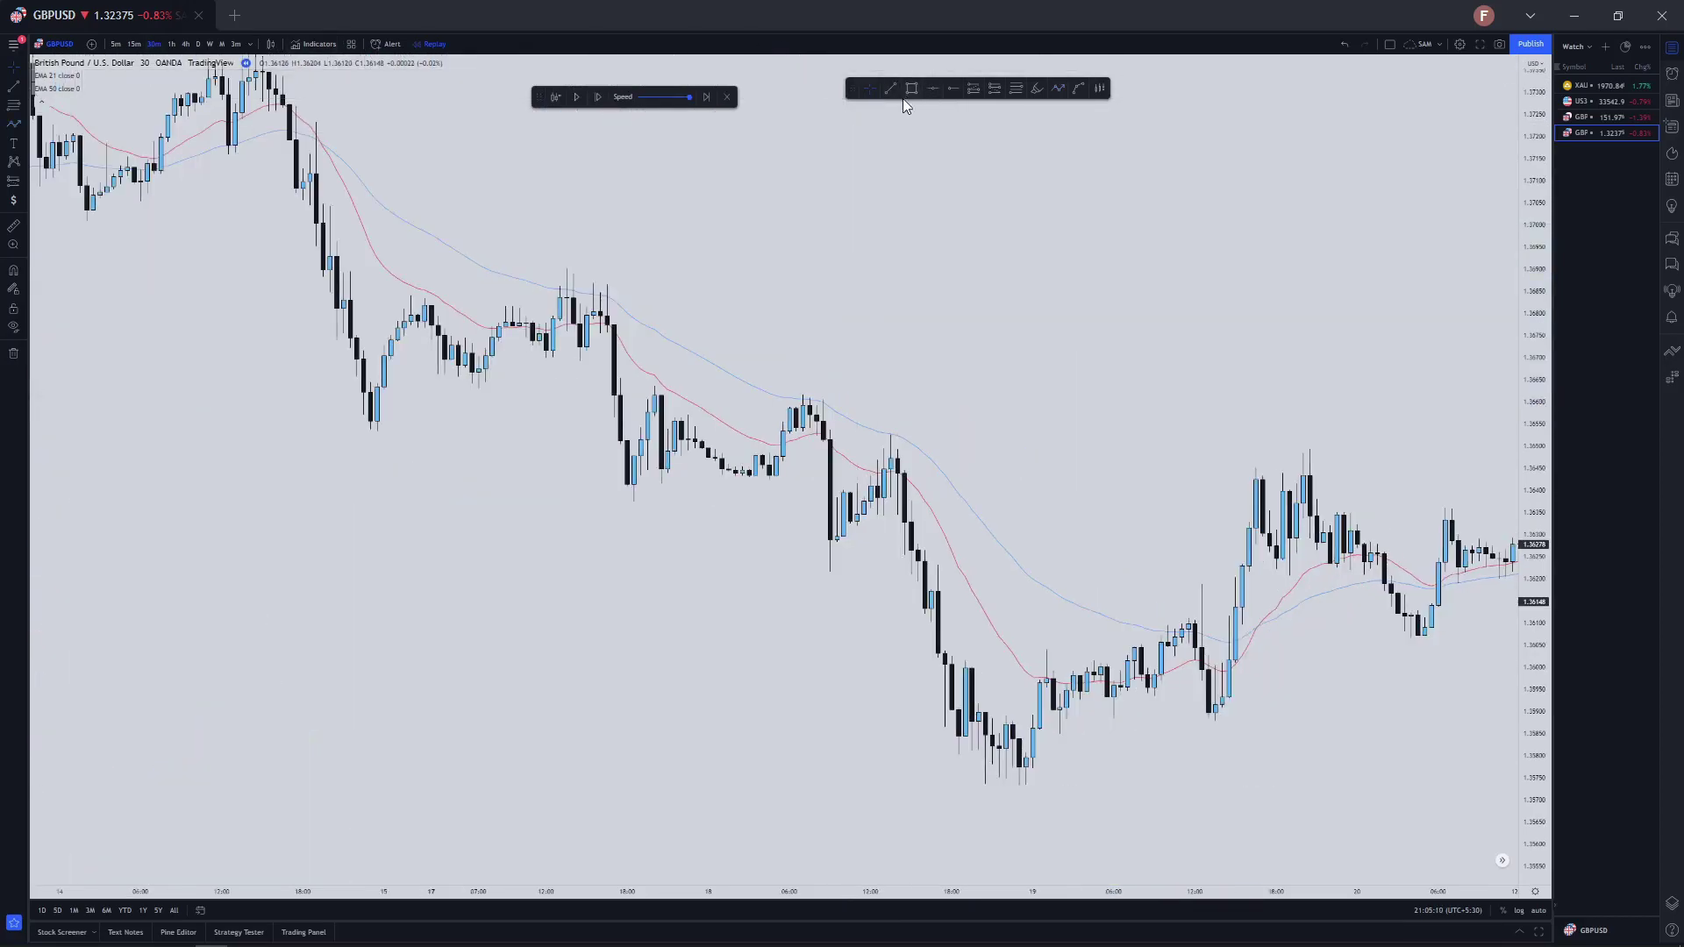
{"action": "left_click", "coordinate": [911, 89]}
{"action": "left_click_drag", "start_coordinate": [350, 425], "coordinate": [465, 410]}
{"action": "left_click_drag", "start_coordinate": [789, 403], "coordinate": [857, 401]}
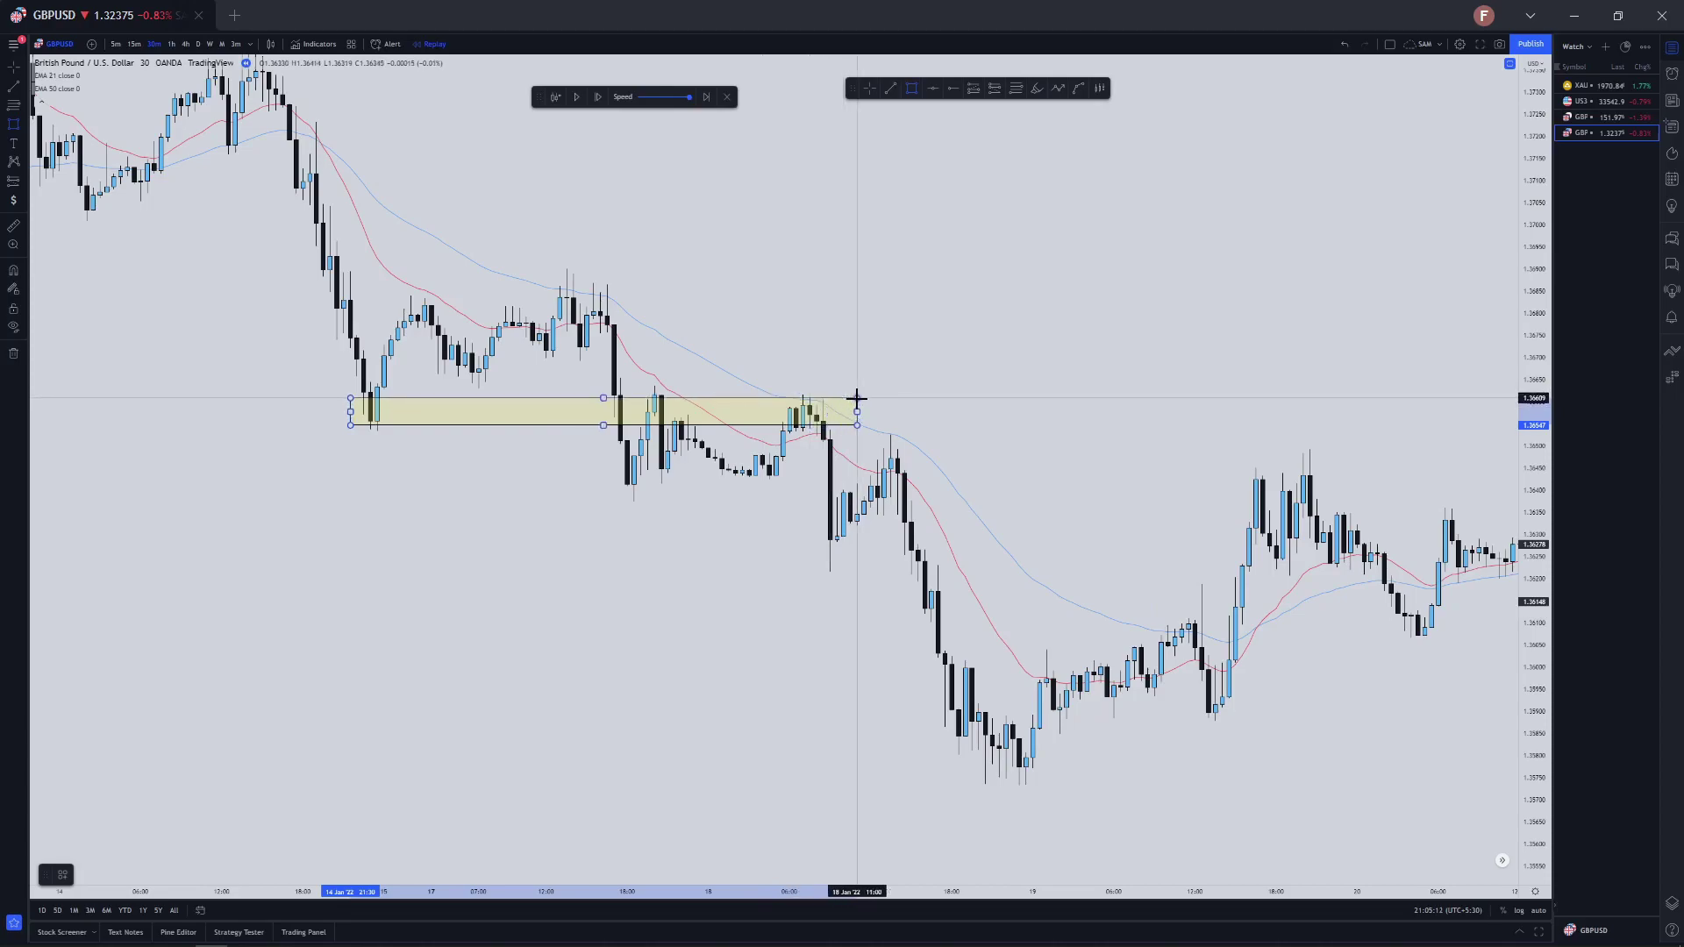
Highlight with the Brush the retest of the zone, the 17 January high near 1.3686 and the low near 1.3638
{"action": "left_click", "coordinate": [1033, 89]}
{"action": "left_click_drag", "start_coordinate": [658, 414], "coordinate": [837, 396]}
{"action": "left_click_drag", "start_coordinate": [667, 388], "coordinate": [810, 389]}
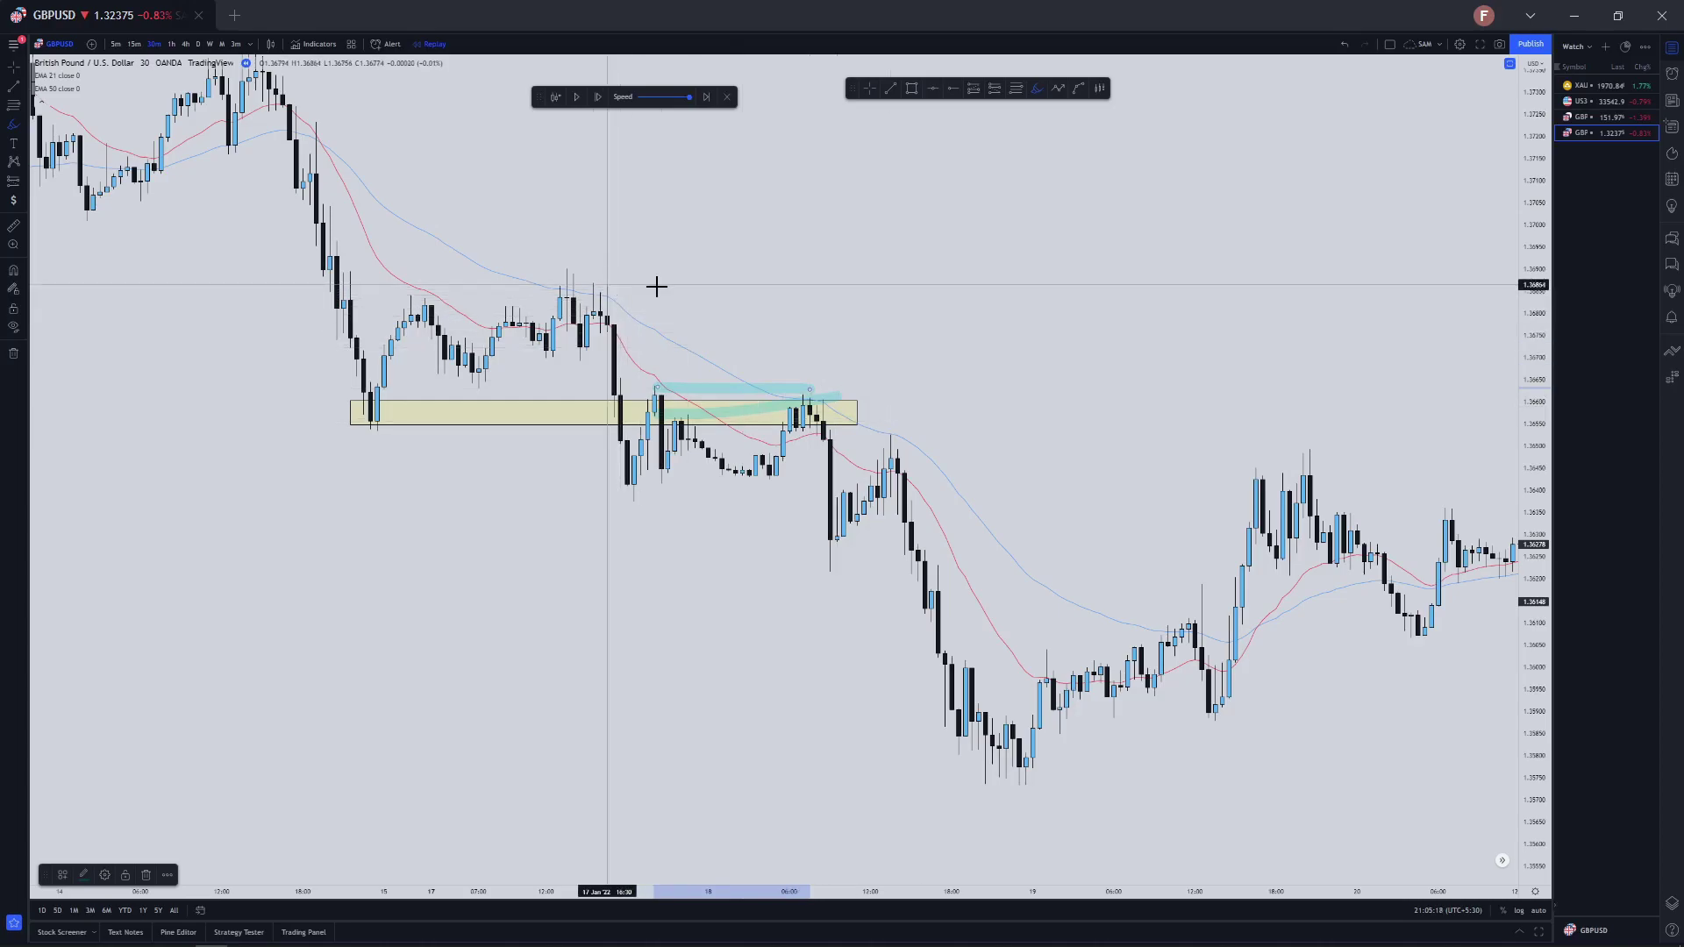
{"action": "left_click_drag", "start_coordinate": [610, 286], "coordinate": [778, 287]}
{"action": "left_click_drag", "start_coordinate": [632, 497], "coordinate": [791, 498]}
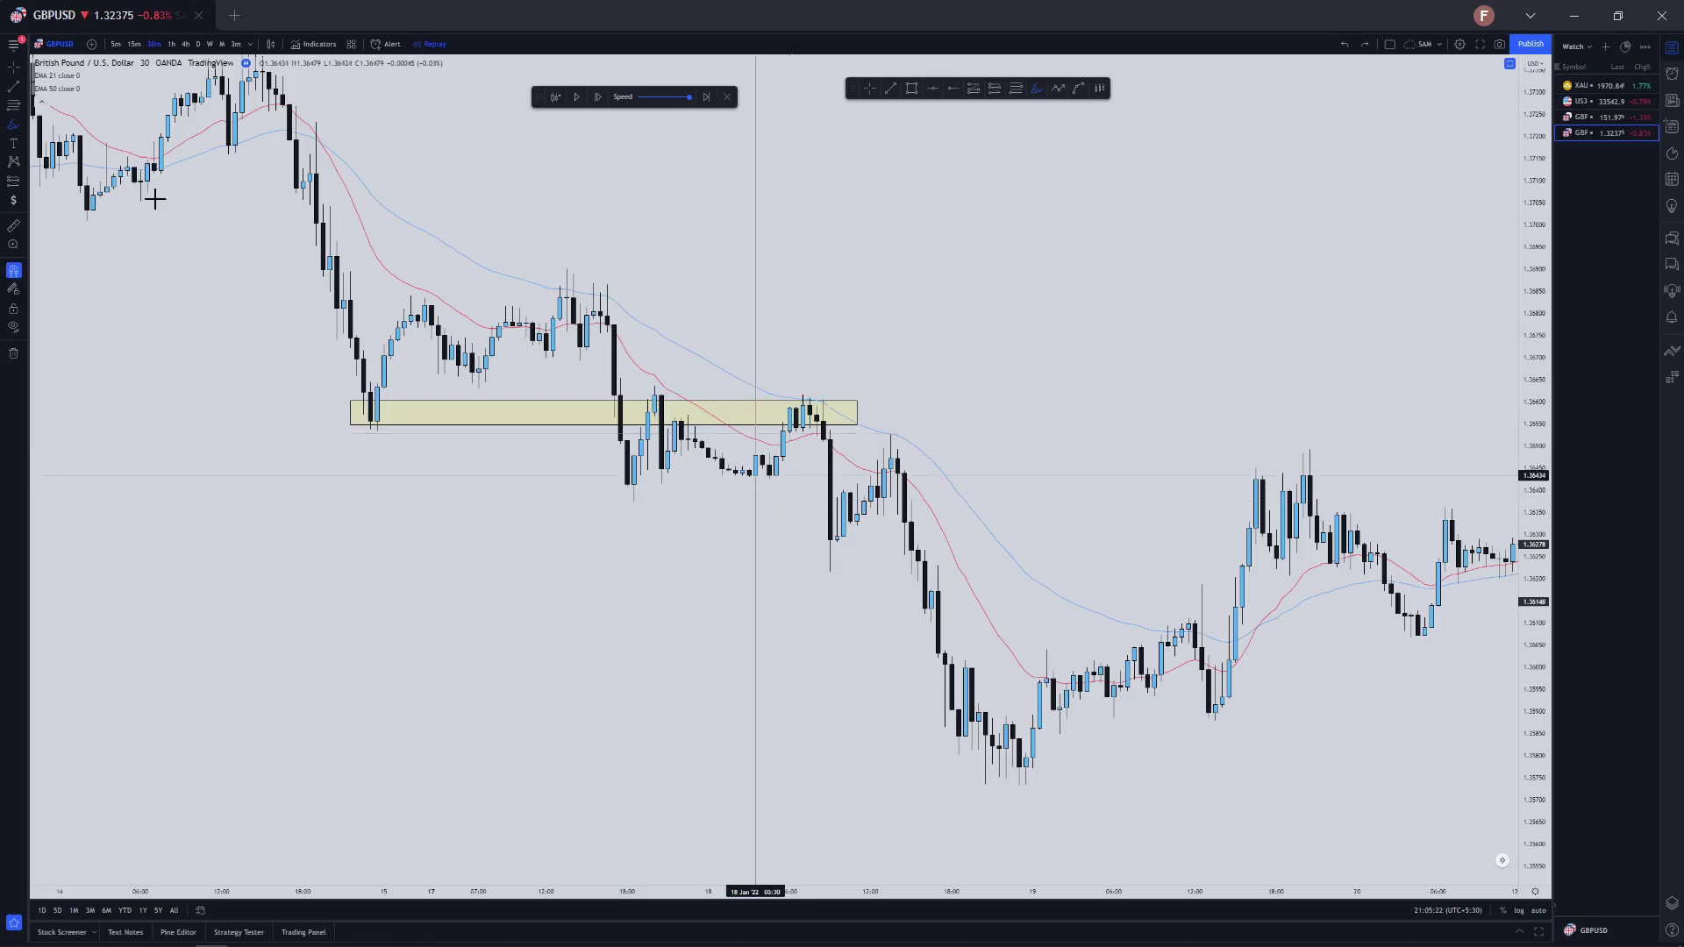
Switch to the 4-hour timeframe and examine the candles around the 14–18 January zone
{"action": "left_click", "coordinate": [185, 44]}
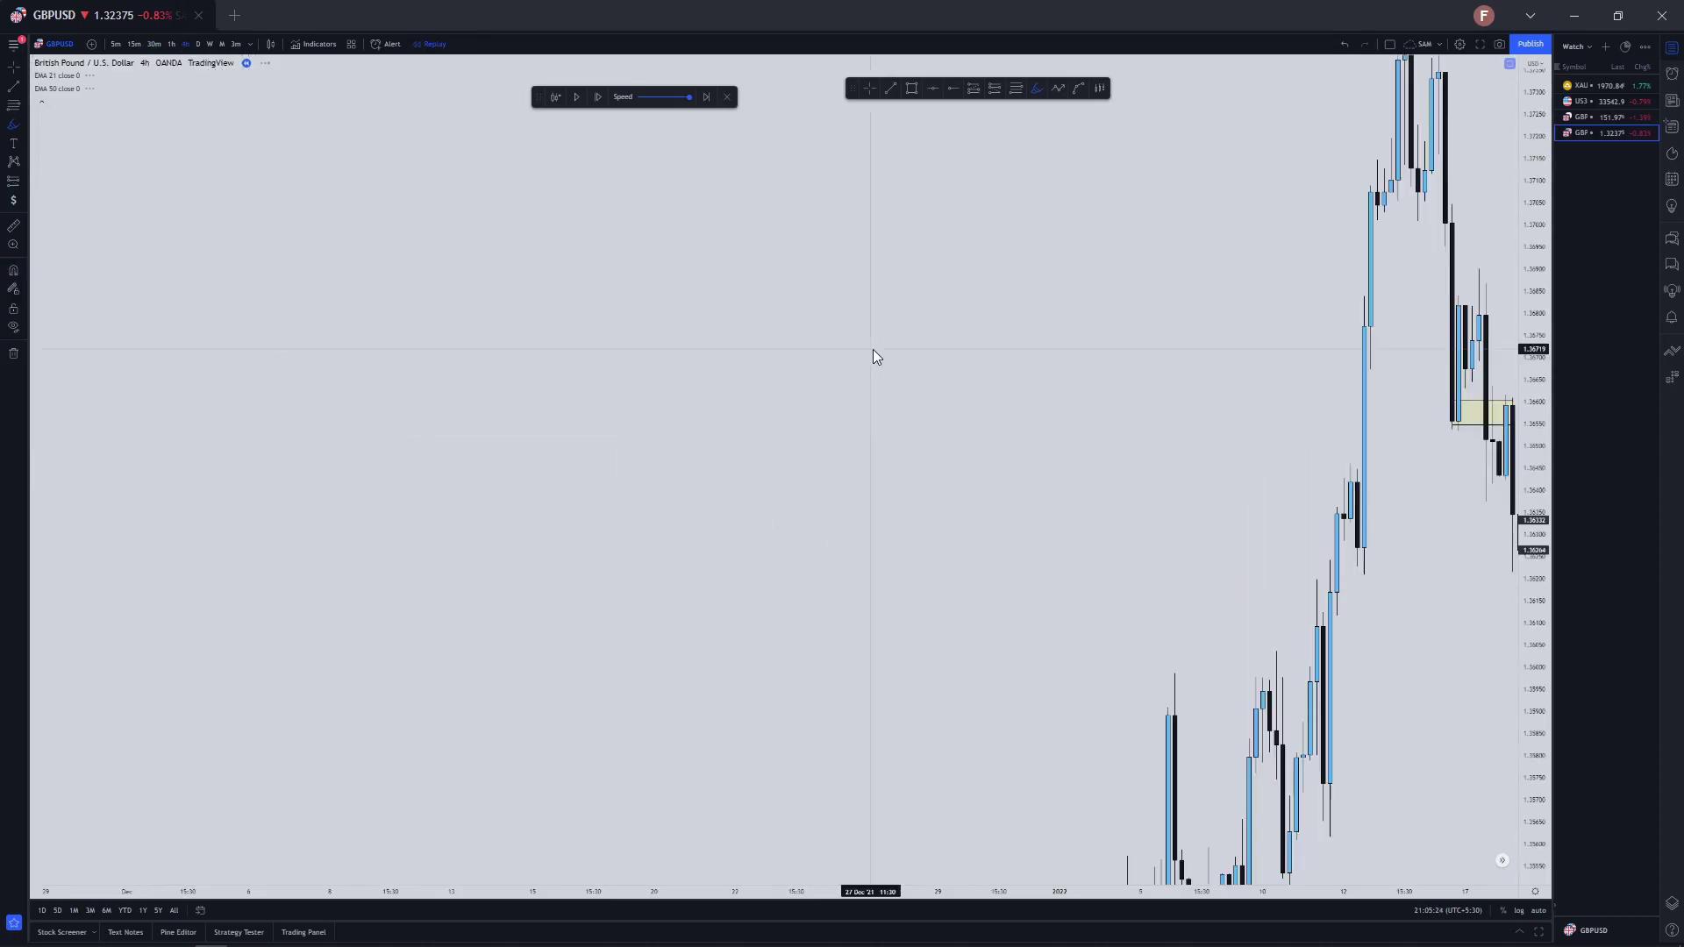
{"action": "scroll", "coordinate": [872, 351], "scroll_direction": "up", "scroll_amount": 5}
{"action": "left_click_drag", "start_coordinate": [876, 360], "coordinate": [87, 360]}
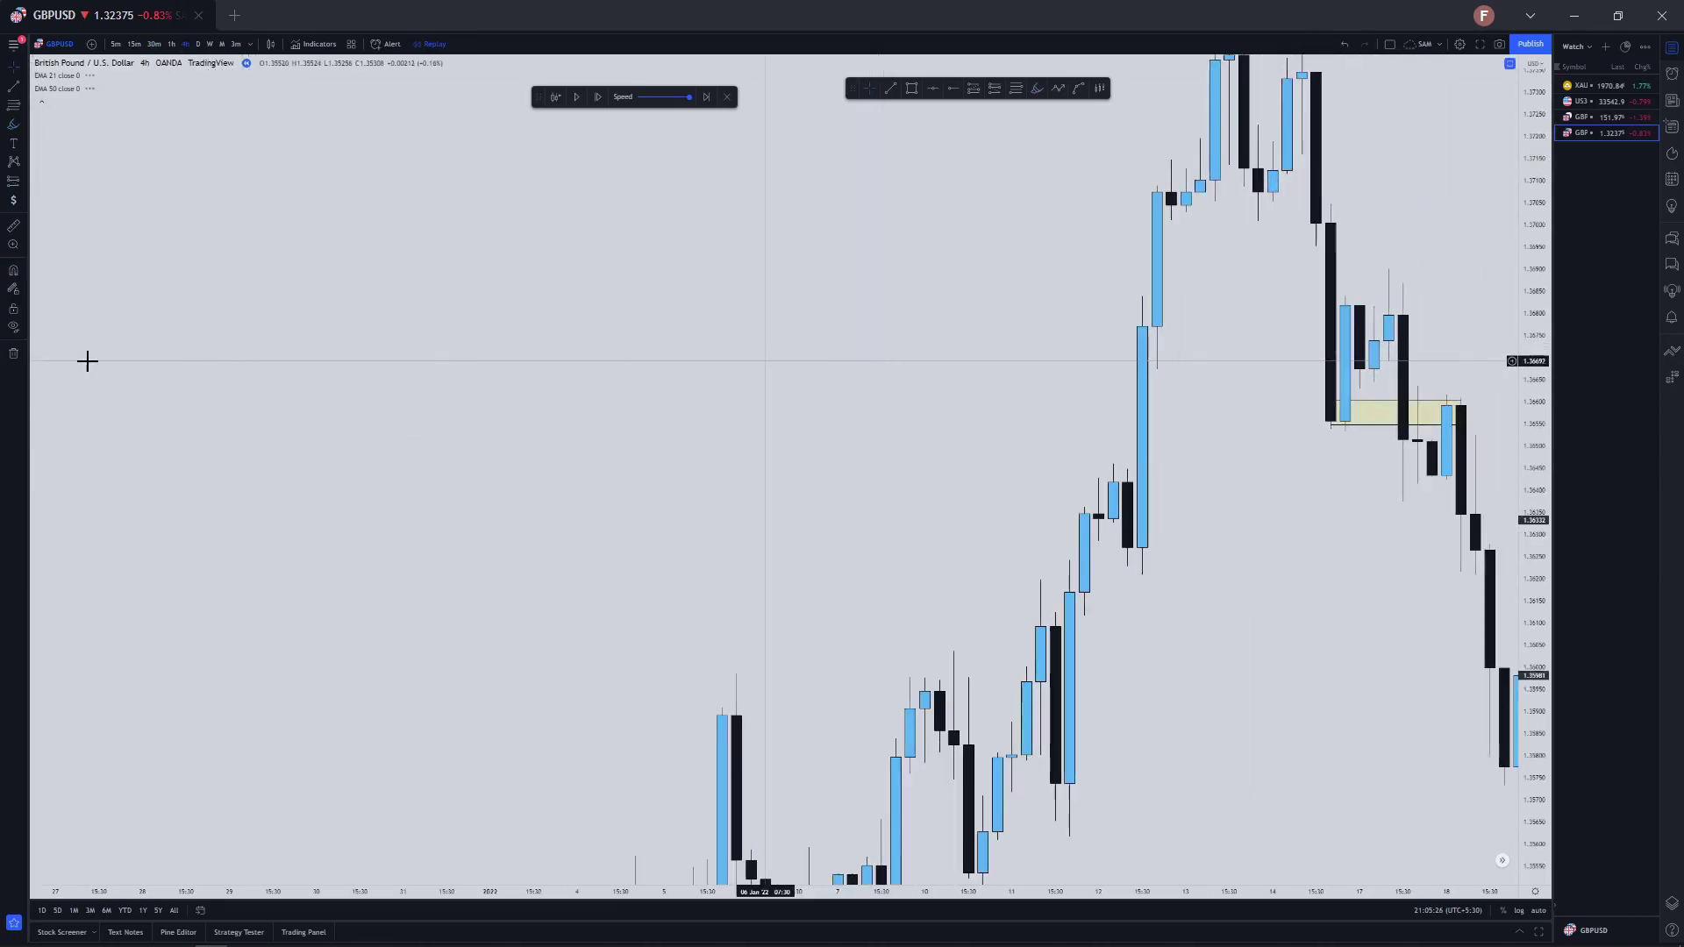
{"action": "left_click", "coordinate": [1037, 89]}
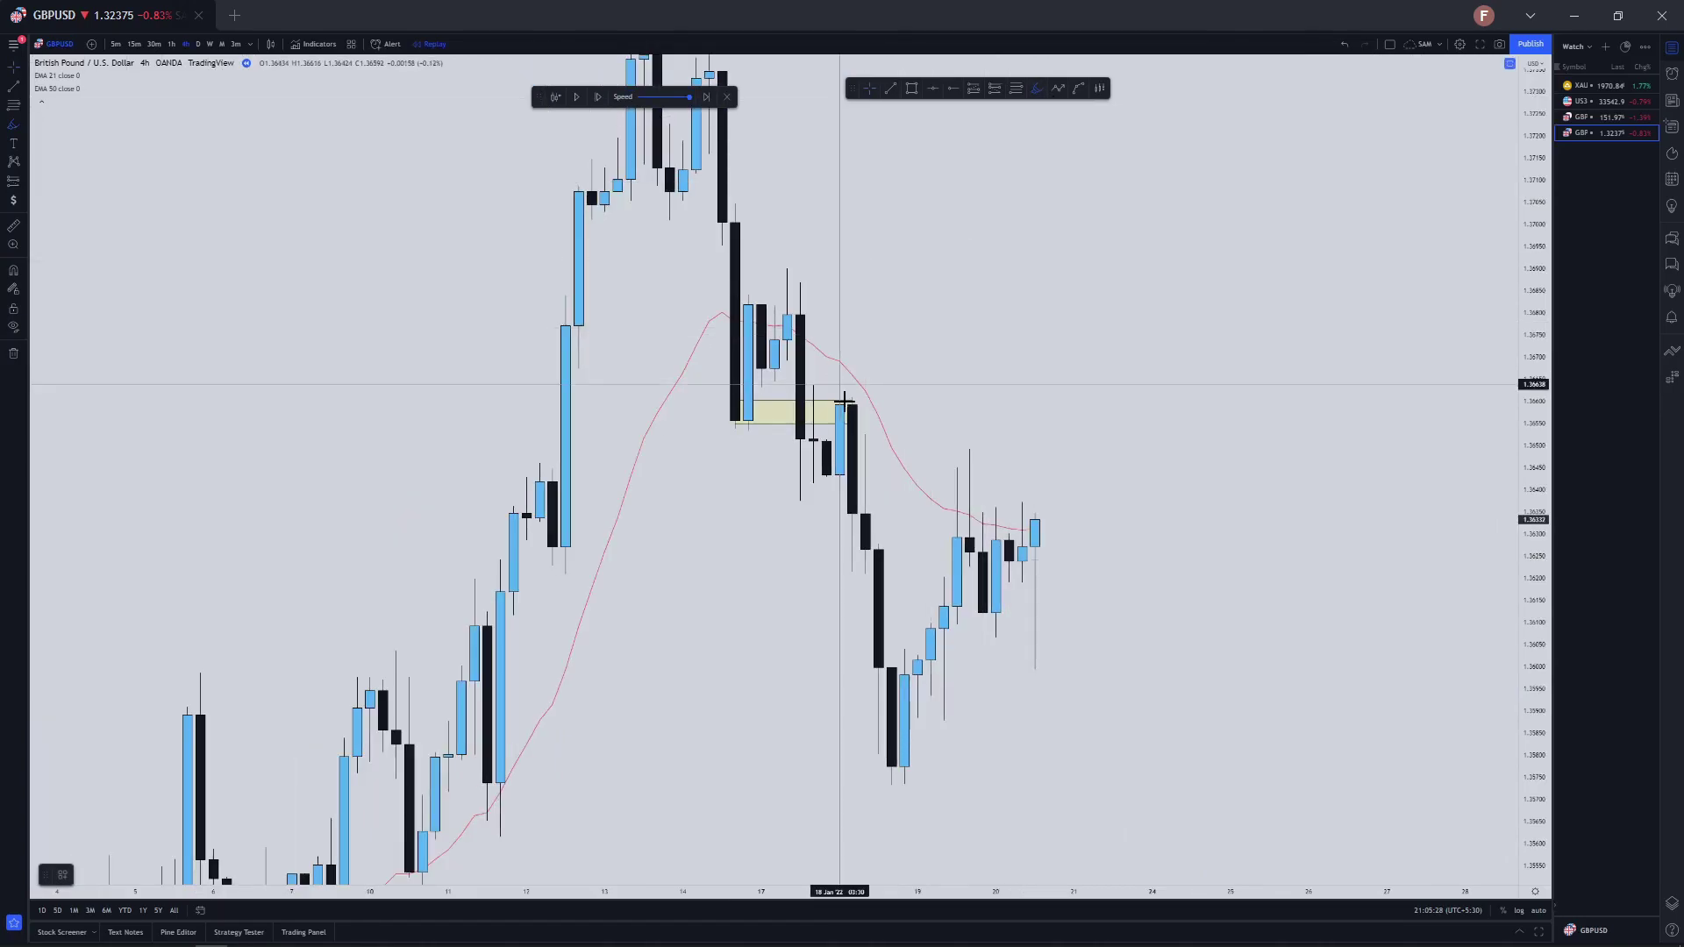
{"action": "scroll", "coordinate": [1394, 669], "scroll_direction": "down", "scroll_amount": 3}
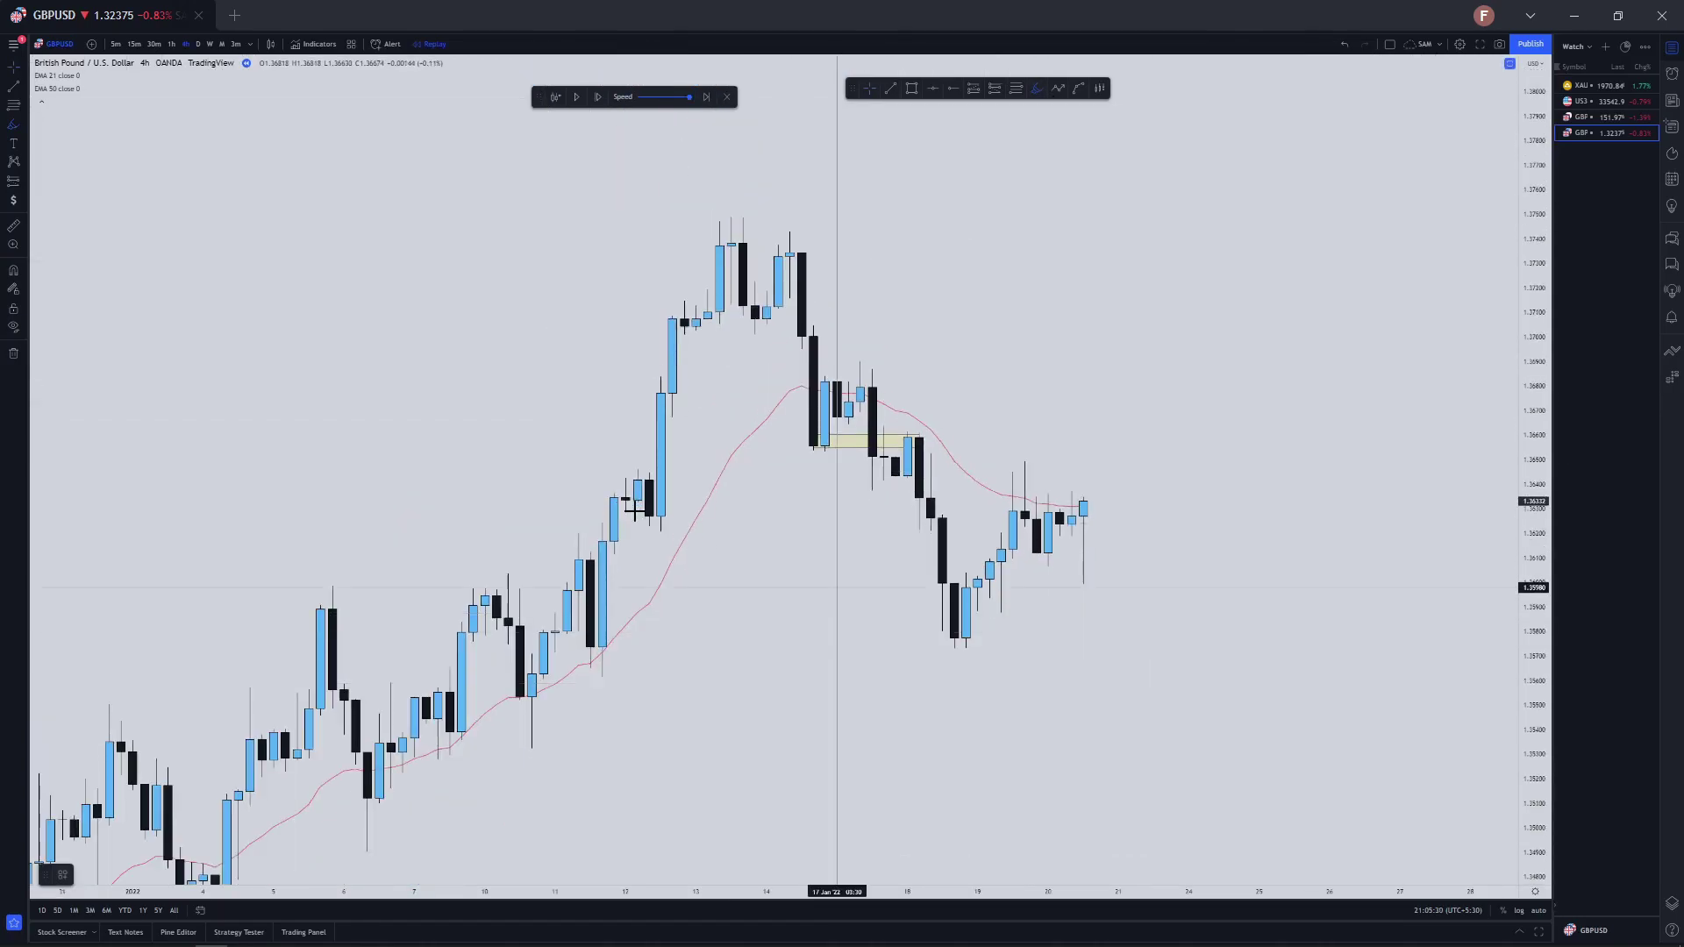
On the daily timeframe, brush highlights from the mid-January candles at about 1.3579, 1.3603 and 1.3538
{"action": "left_click", "coordinate": [198, 44]}
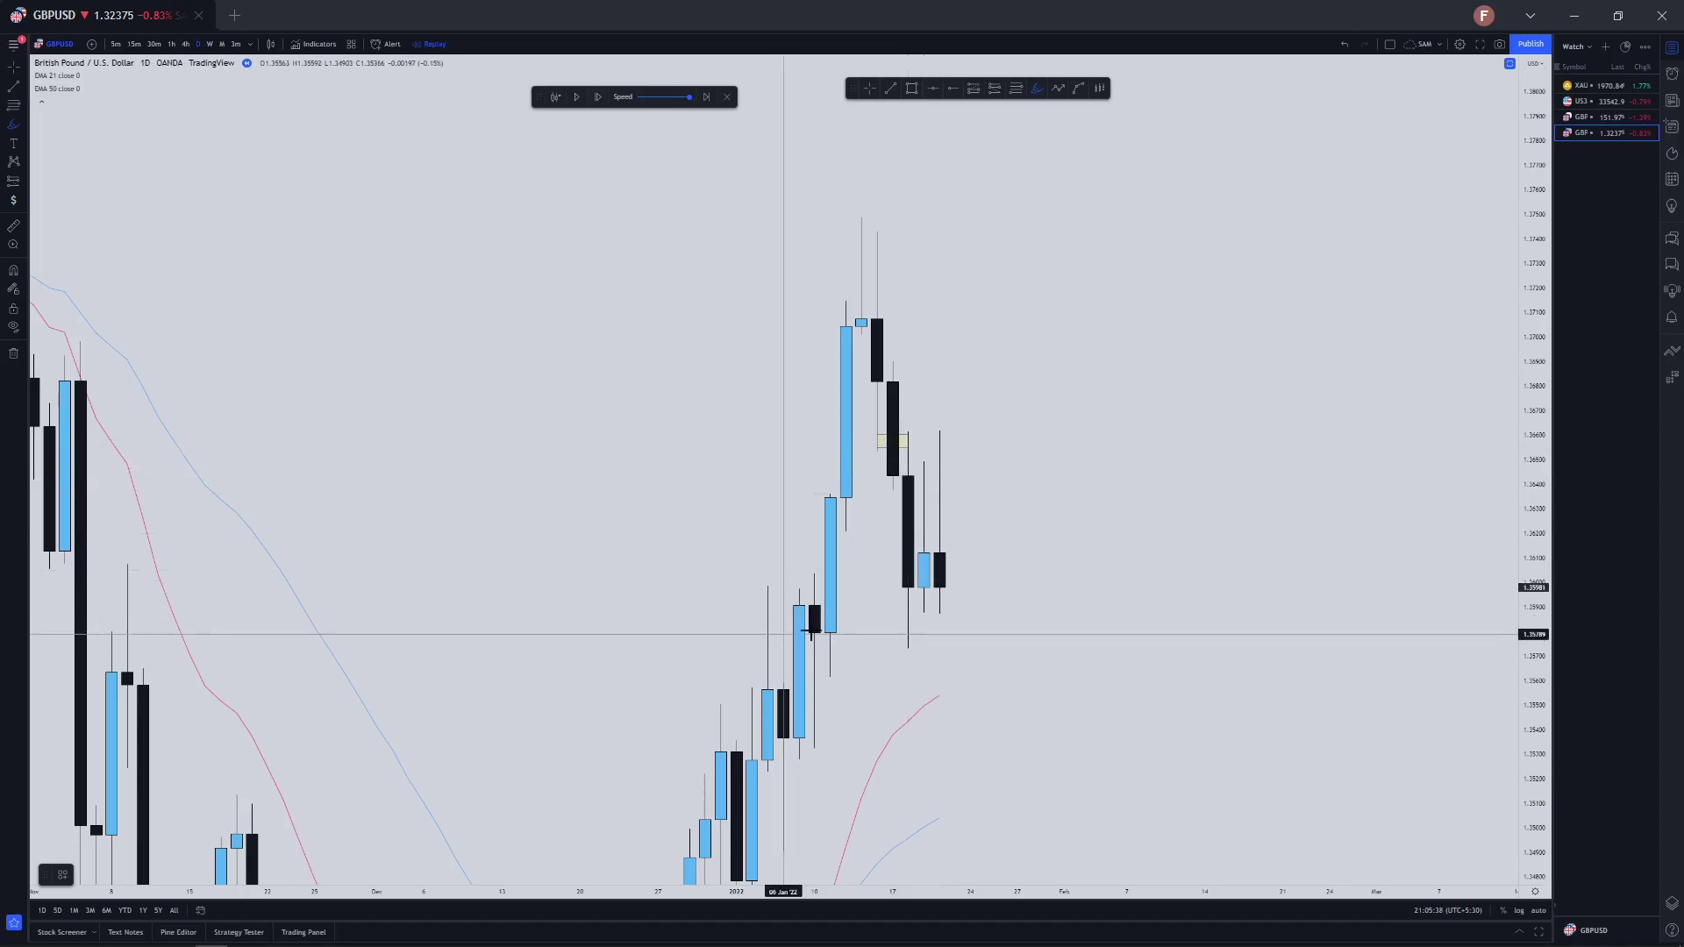
{"action": "left_click_drag", "start_coordinate": [787, 633], "coordinate": [1097, 607]}
{"action": "left_click_drag", "start_coordinate": [801, 576], "coordinate": [1007, 576]}
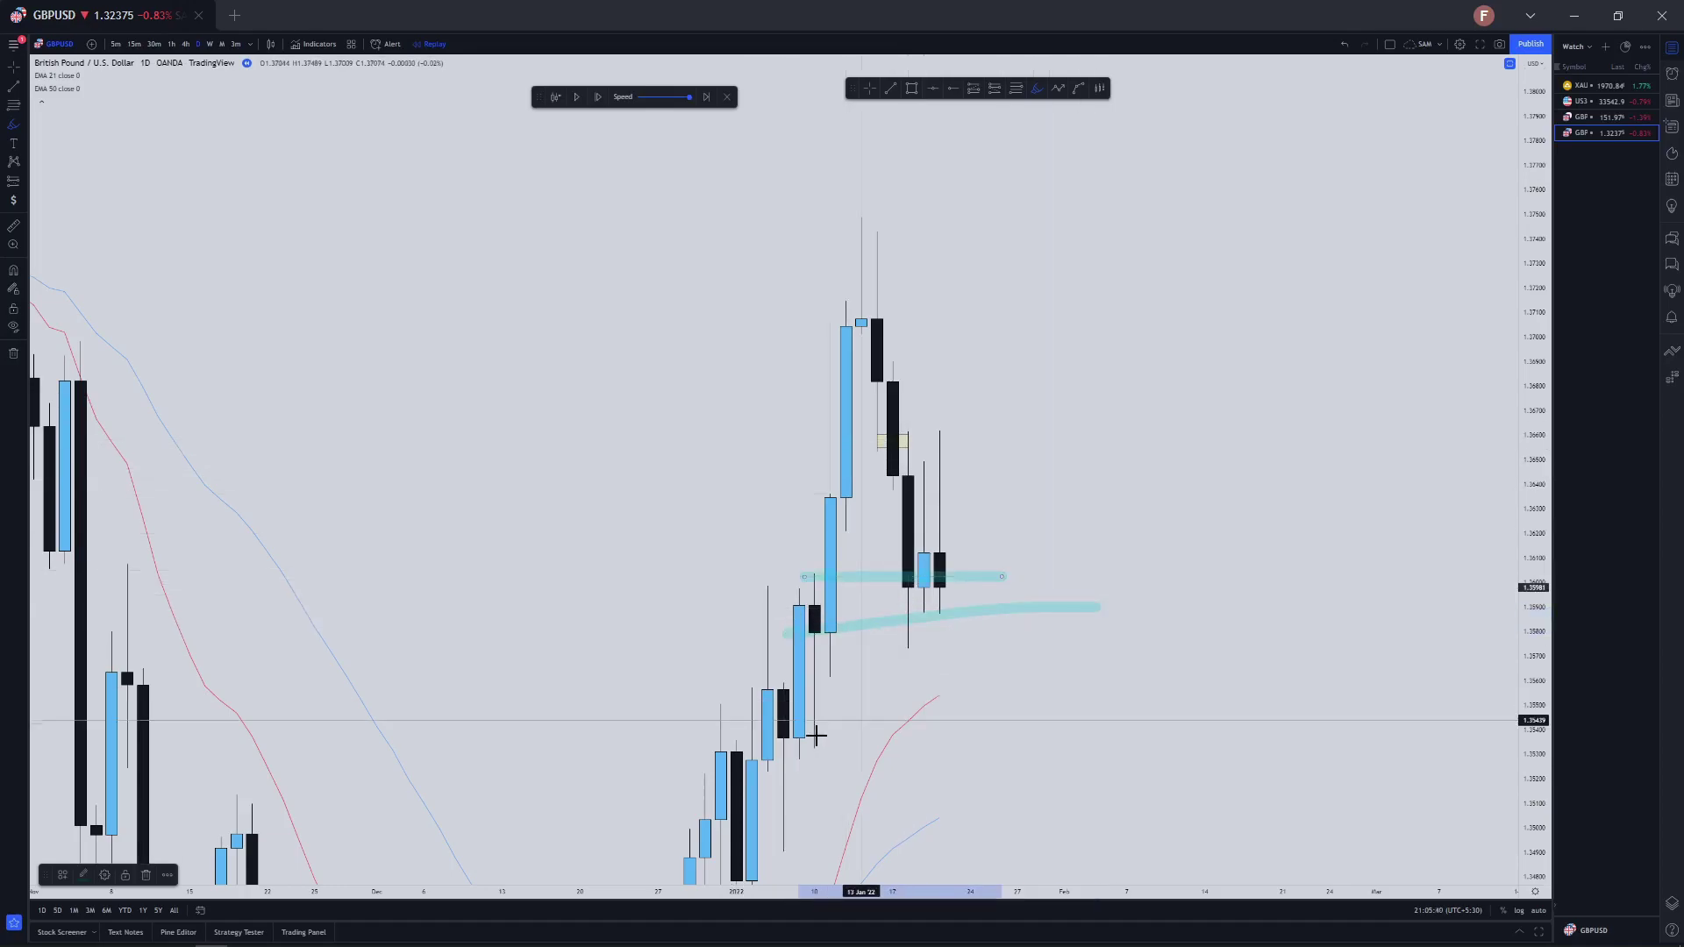
{"action": "left_click_drag", "start_coordinate": [816, 735], "coordinate": [984, 735]}
Undo the daily brush highlights and return to the 4-hour timeframe
{"action": "key", "text": "ctrl+z"}
{"action": "key", "text": "ctrl+z"}
{"action": "key", "text": "ctrl+z"}
{"action": "key", "text": "ctrl+z"}
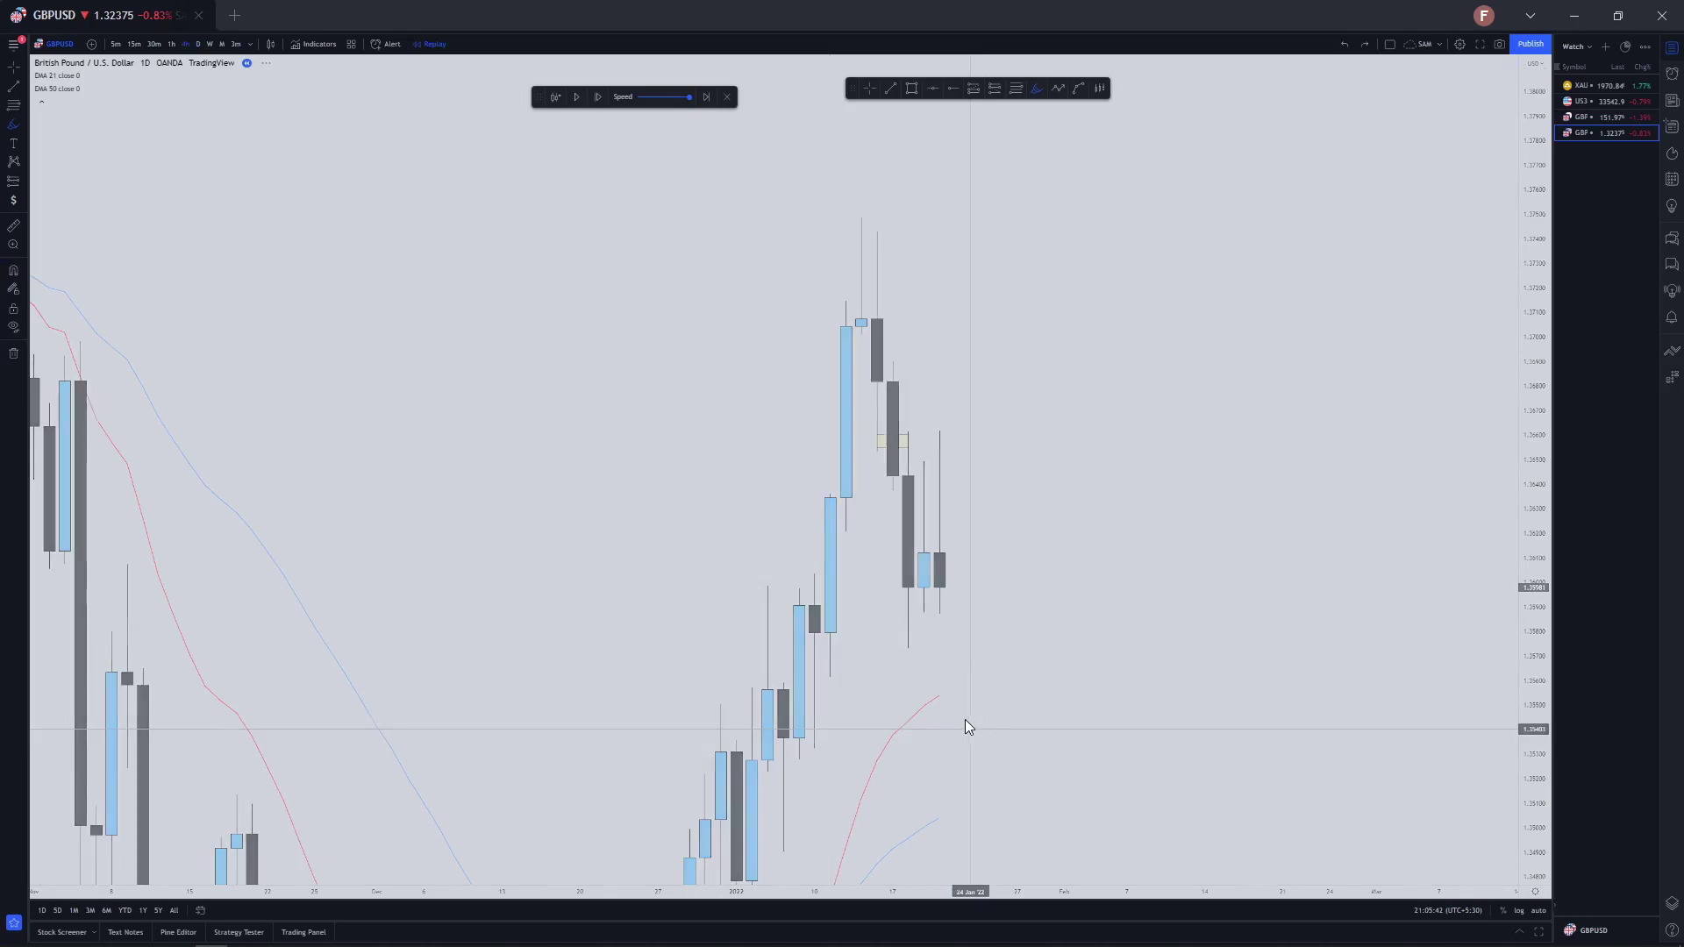
{"action": "scroll", "coordinate": [953, 623], "scroll_direction": "down", "scroll_amount": 3}
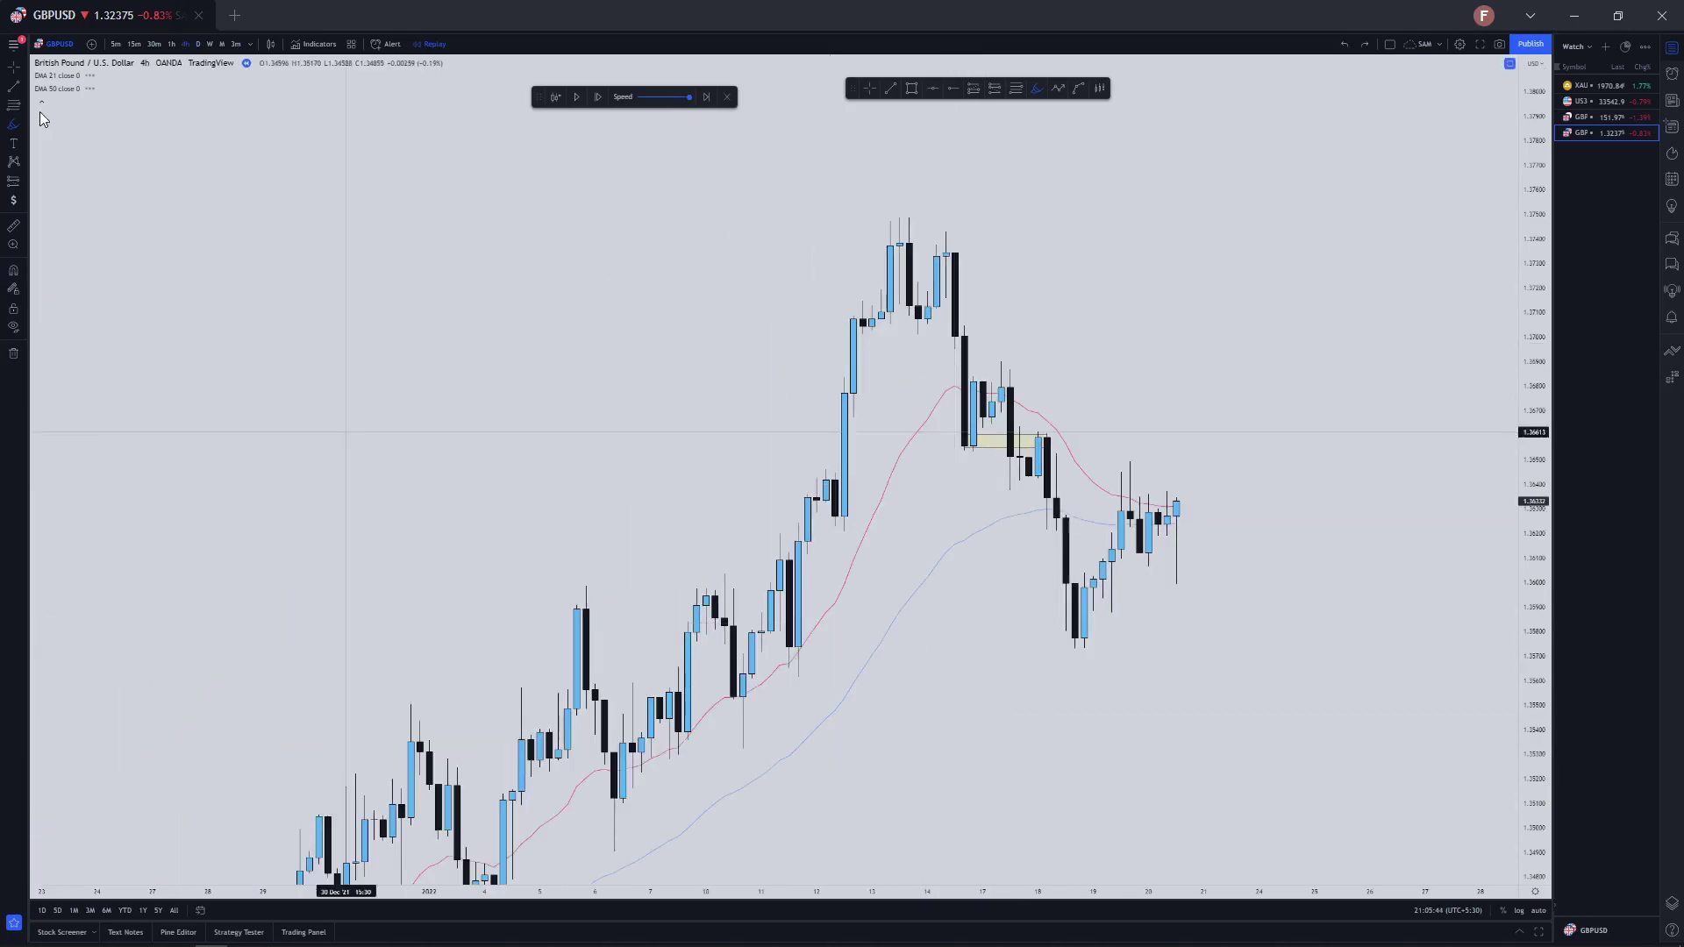
Switch to the daily timeframe, brush levels at about 1.3624, 1.3603 and 1.3560, and undo the strokes
{"action": "left_click", "coordinate": [194, 44]}
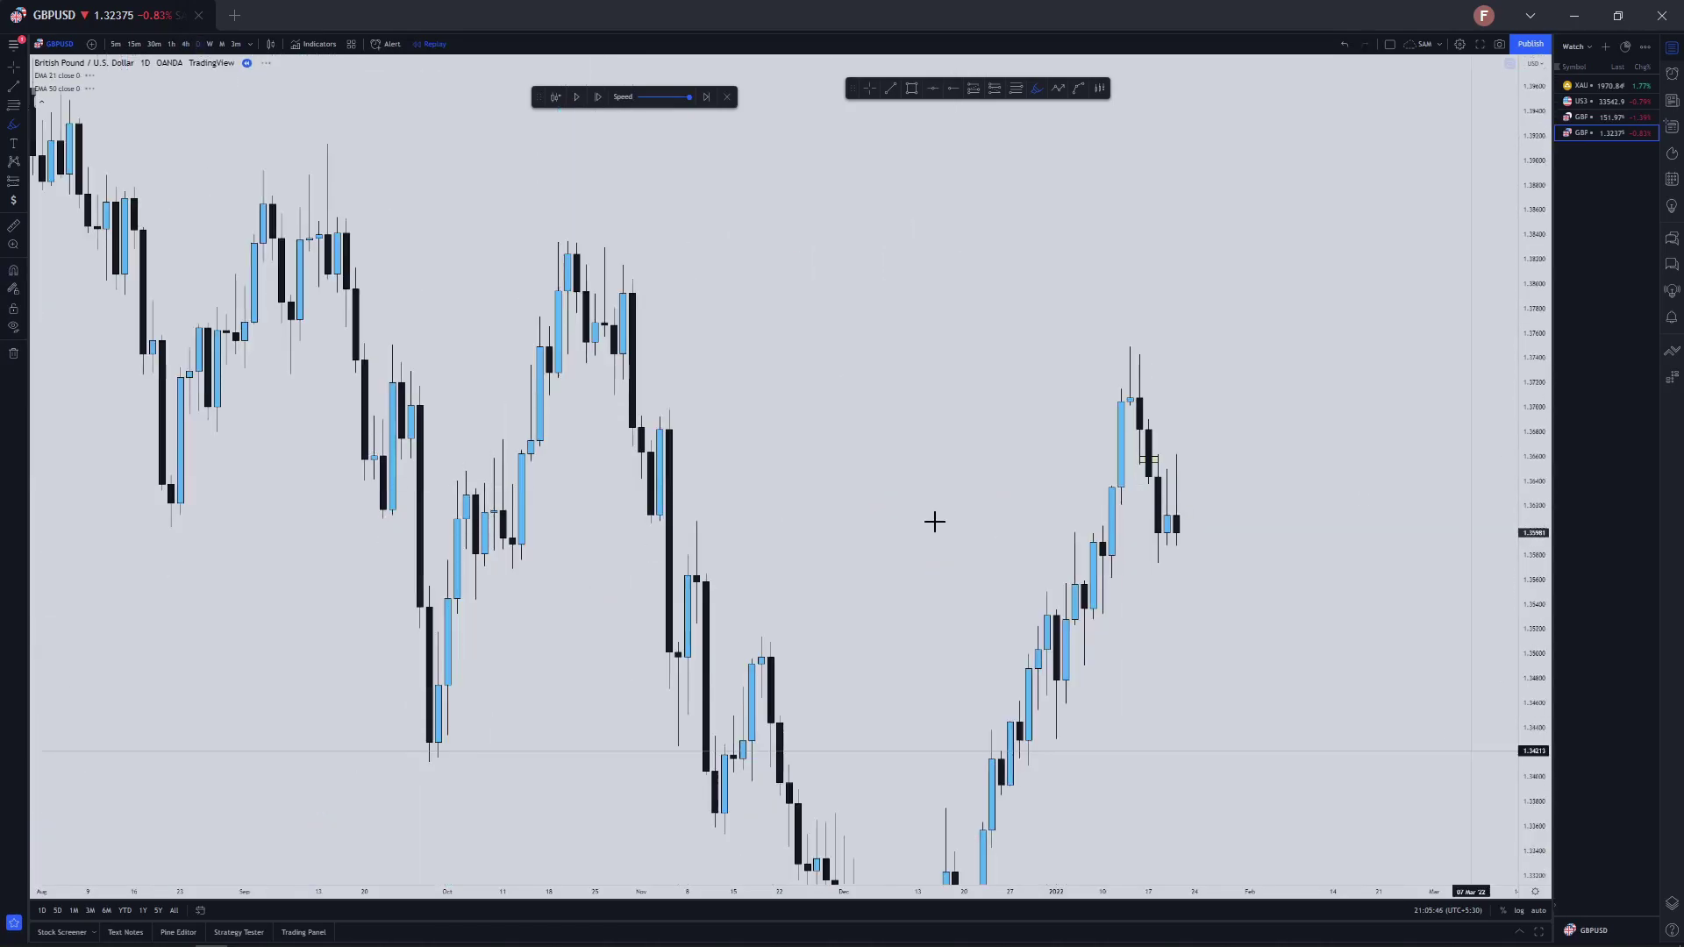
{"action": "mouse_move", "coordinate": [379, 517]}
{"action": "left_mouse_down"}
{"action": "mouse_move", "coordinate": [1289, 505]}
{"action": "mouse_move", "coordinate": [1226, 580]}
{"action": "left_mouse_up"}
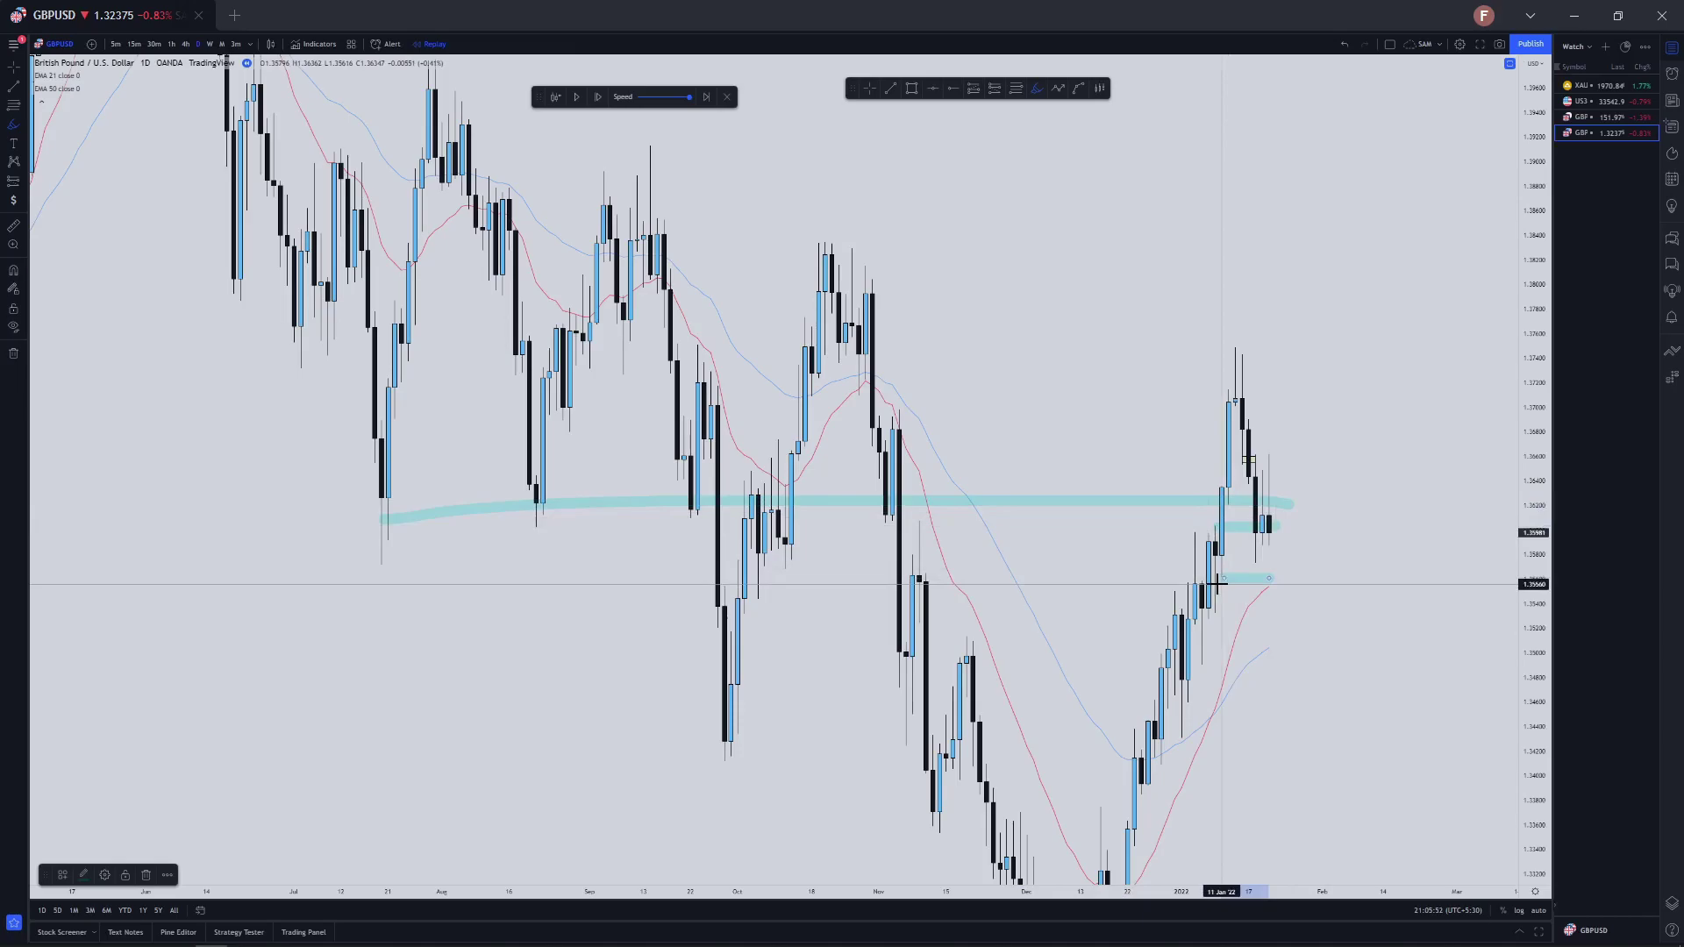
{"action": "key", "text": "ctrl+z"}
{"action": "key", "text": "ctrl+z"}
{"action": "key", "text": "ctrl+z"}
{"action": "key", "text": "ctrl+z"}
{"action": "scroll", "coordinate": [643, 594], "scroll_direction": "up", "scroll_amount": 1}
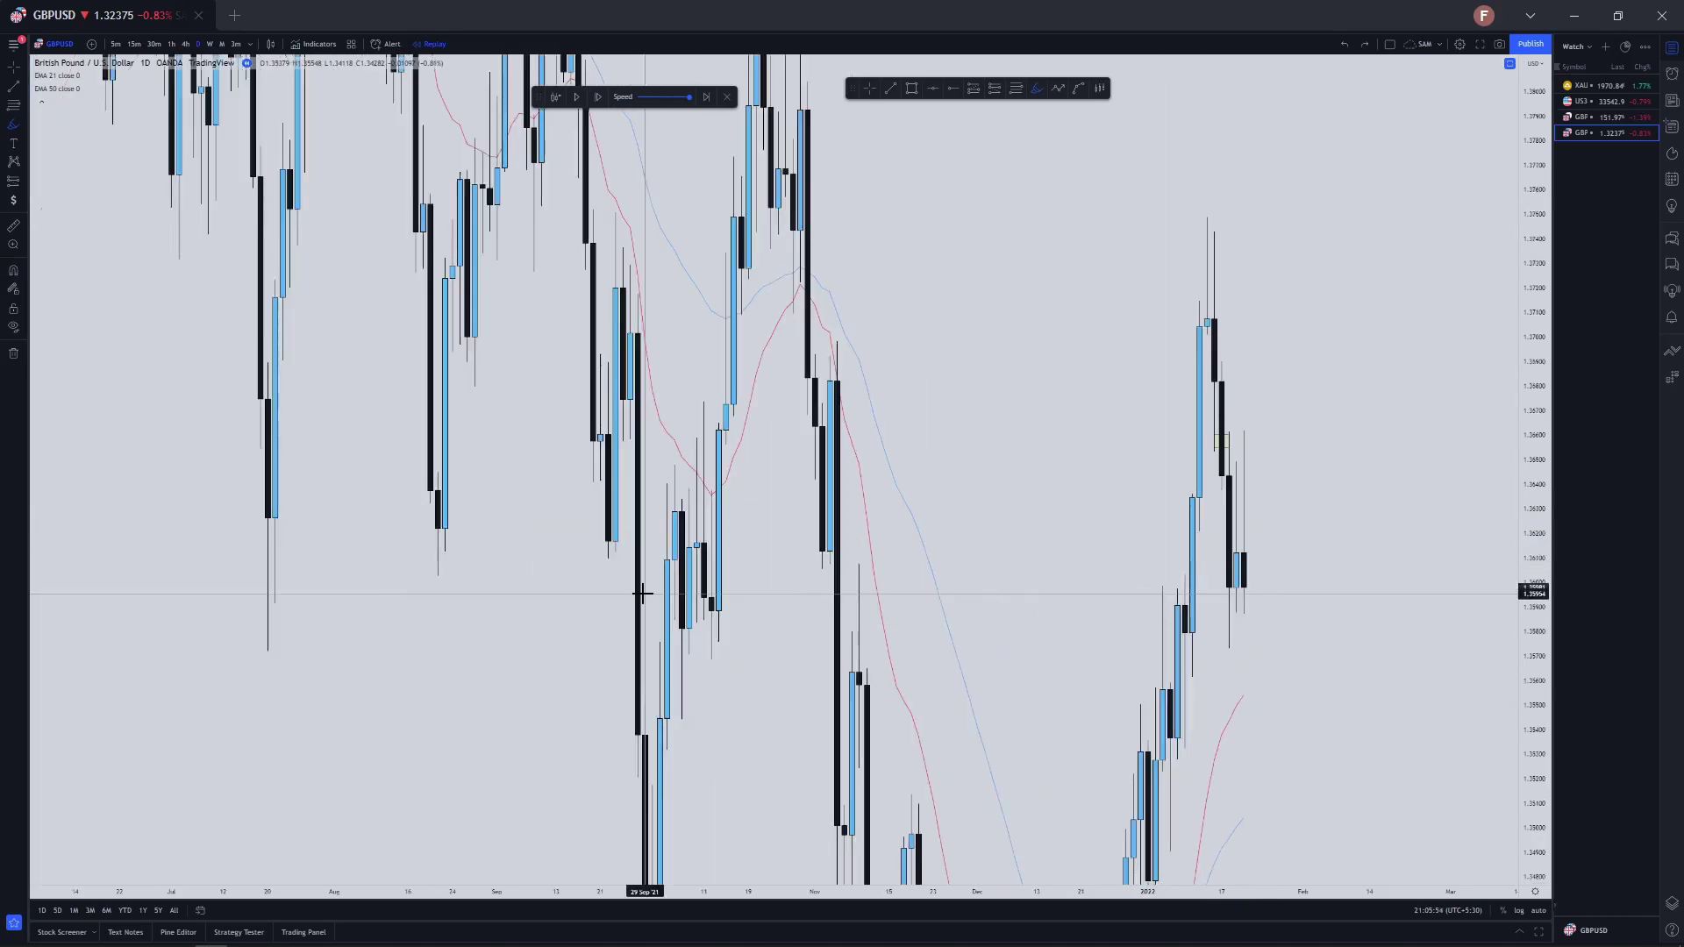
{"action": "scroll", "coordinate": [642, 594], "scroll_direction": "up", "scroll_amount": 5}
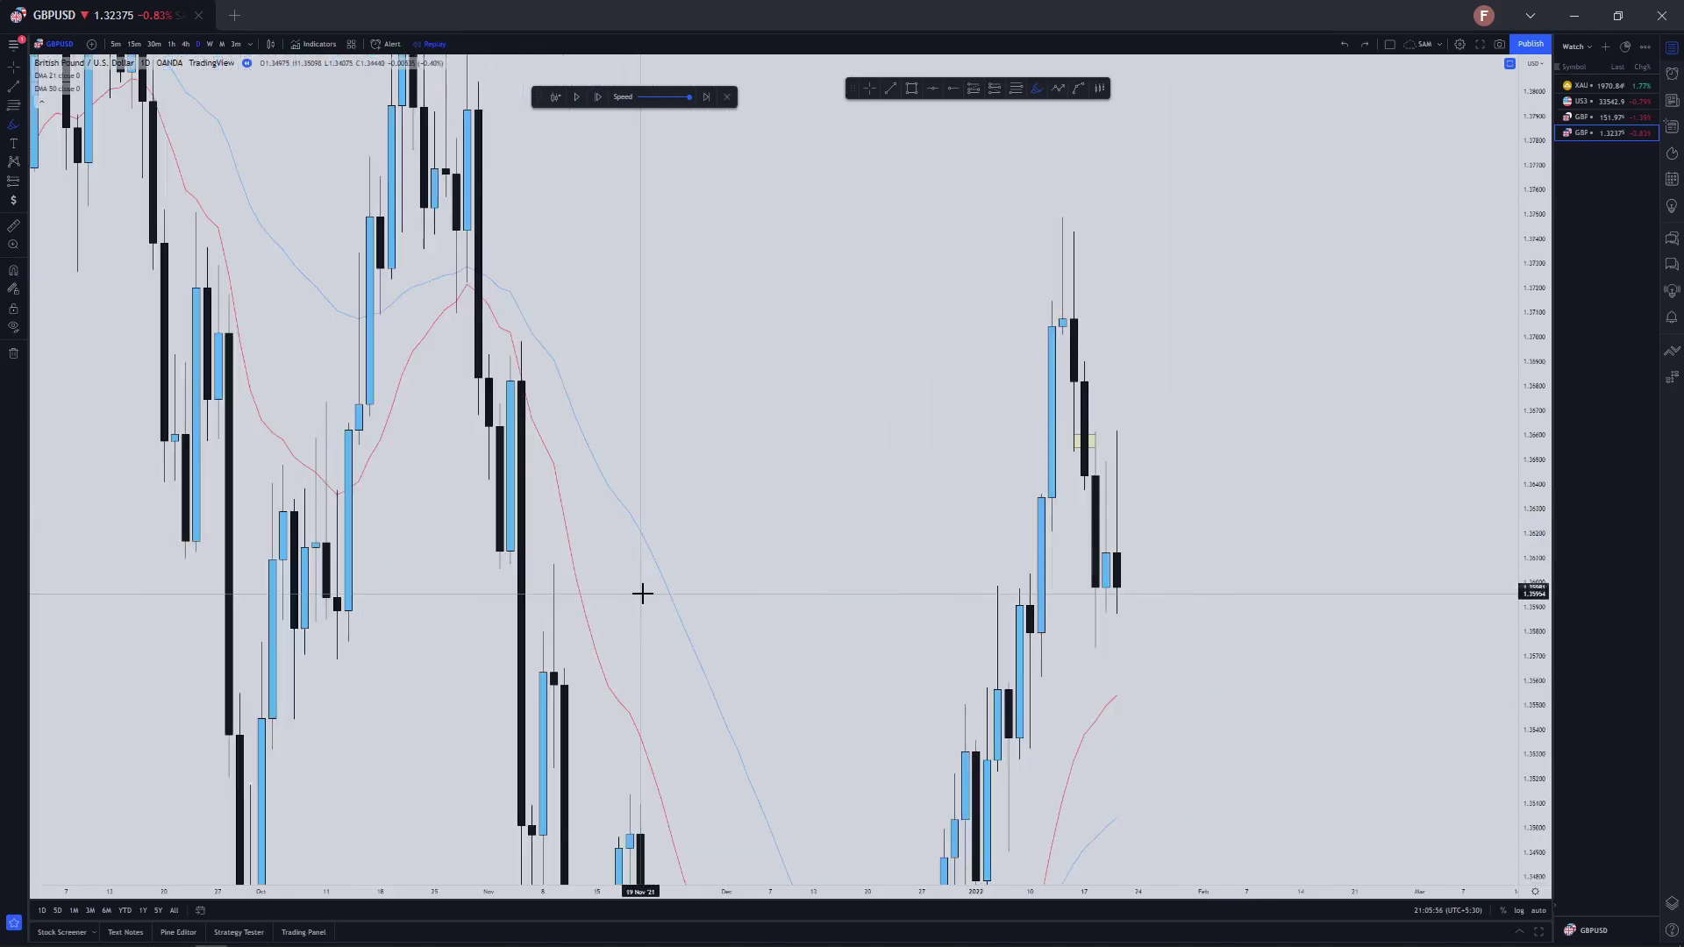
Switch to the 1-hour timeframe and remove the yellow zone rectangle drawn over the 17–18 January candles
{"action": "left_click", "coordinate": [171, 44]}
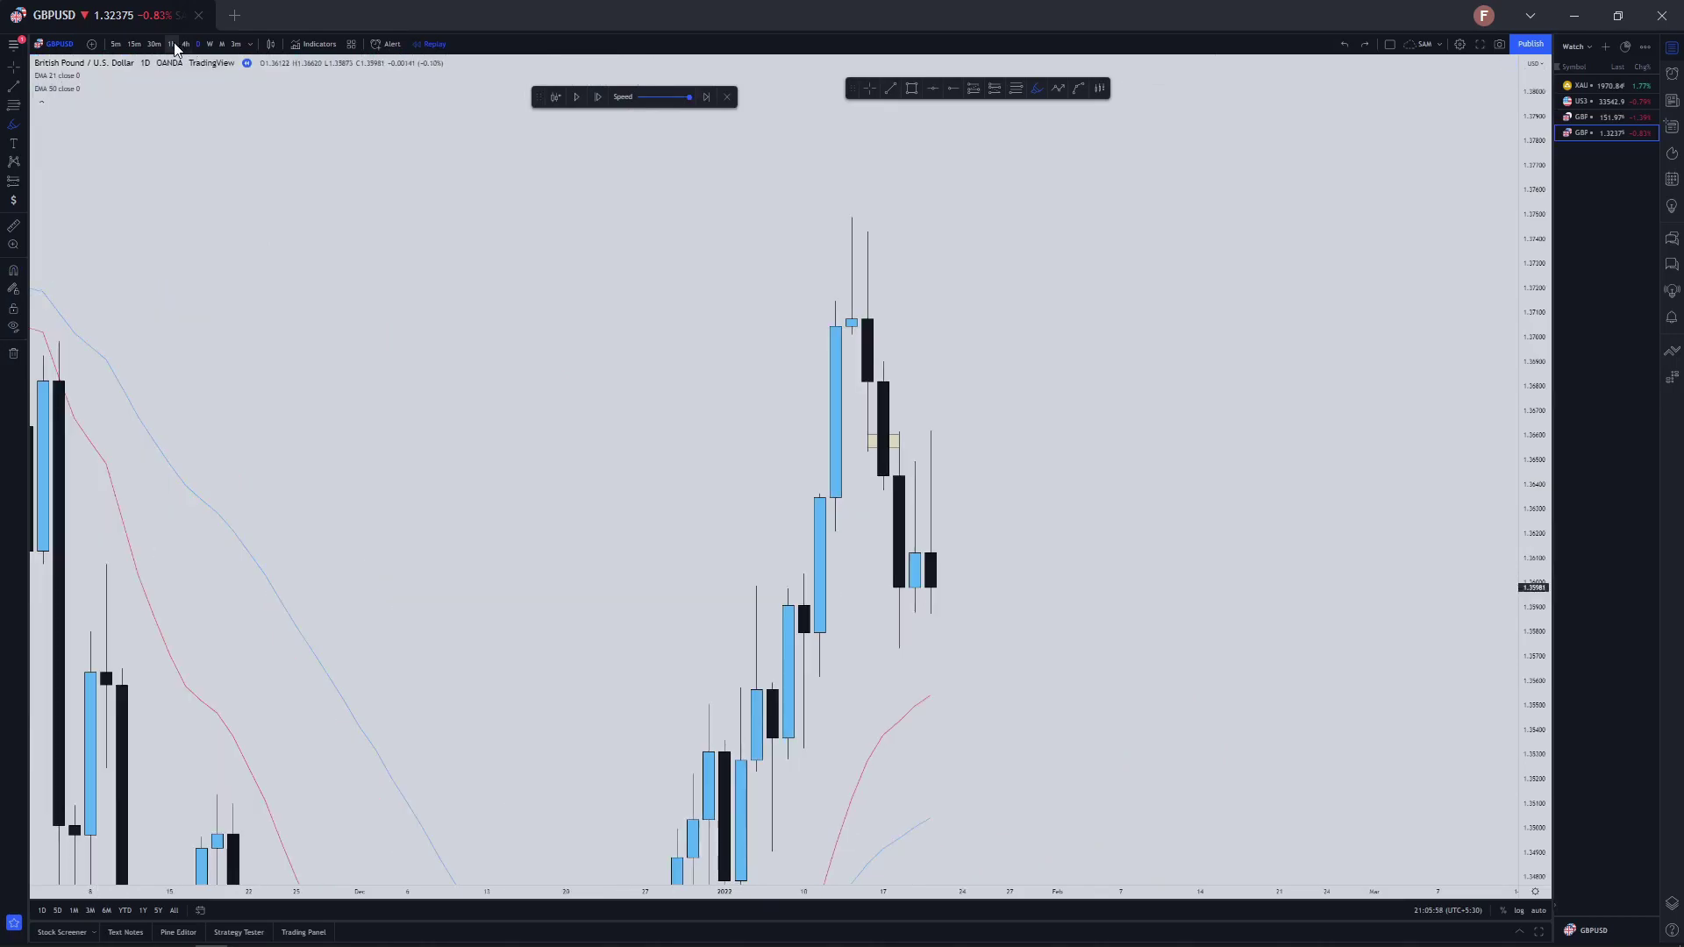
{"action": "scroll", "coordinate": [921, 467], "scroll_direction": "down", "scroll_amount": 5}
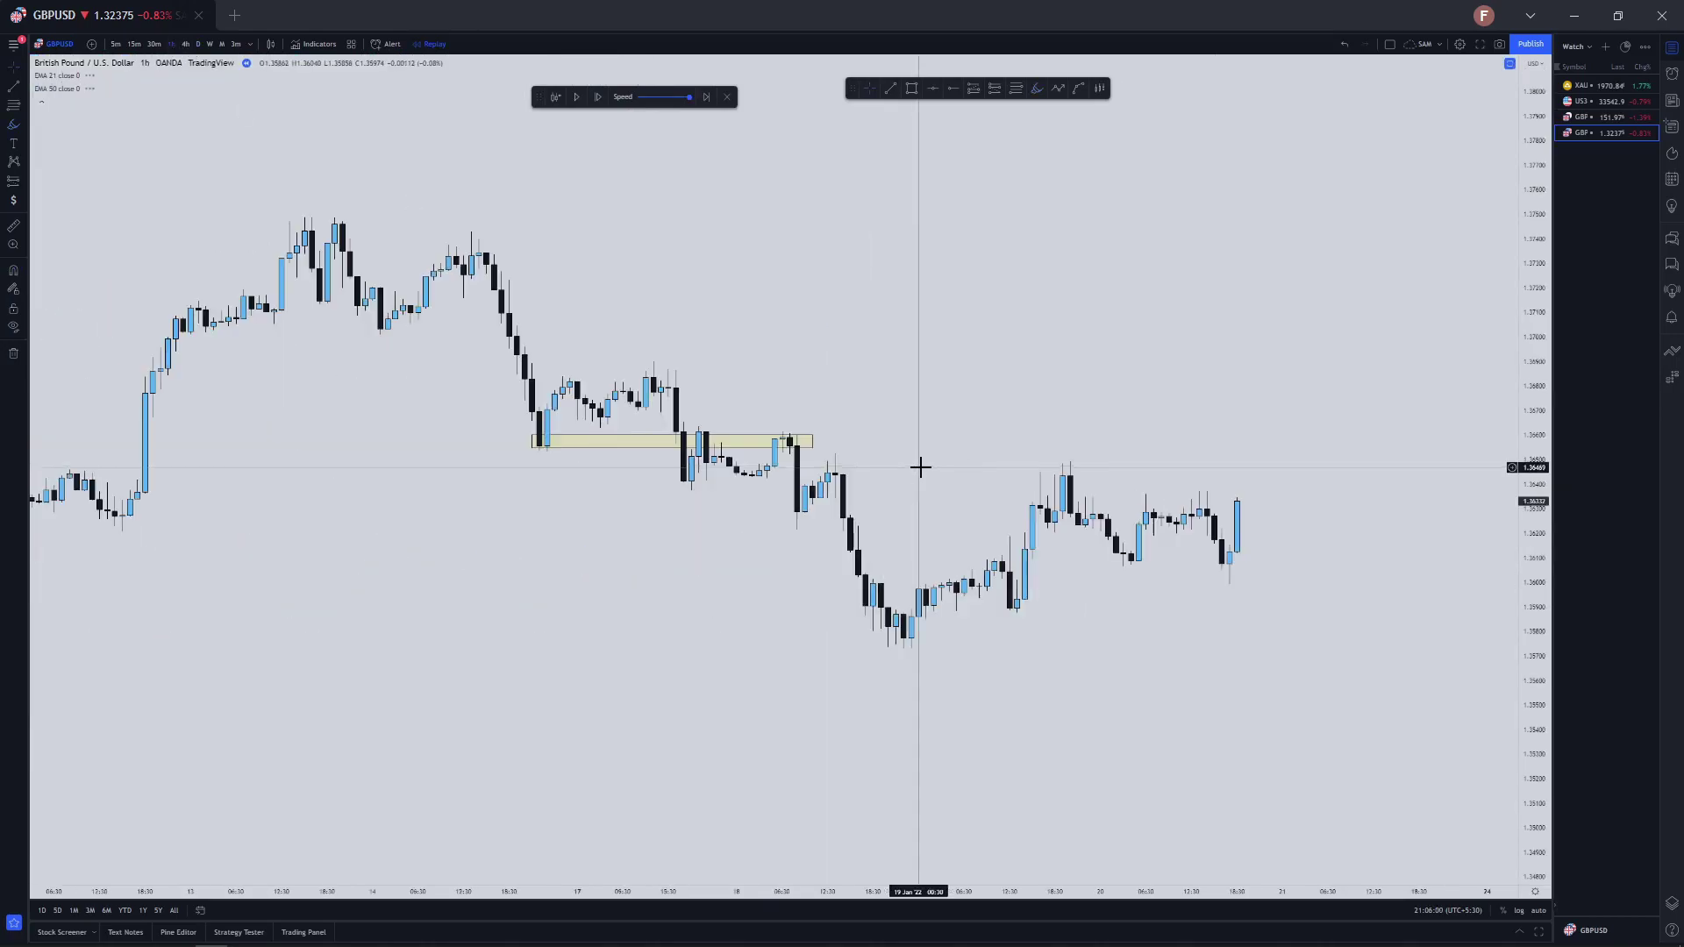
{"action": "key", "text": "Escape"}
{"action": "left_click_drag", "start_coordinate": [1050, 482], "coordinate": [1127, 500]}
{"action": "scroll", "coordinate": [1414, 646], "scroll_direction": "up", "scroll_amount": 1}
{"action": "left_click_drag", "start_coordinate": [1484, 545], "coordinate": [1447, 377]}
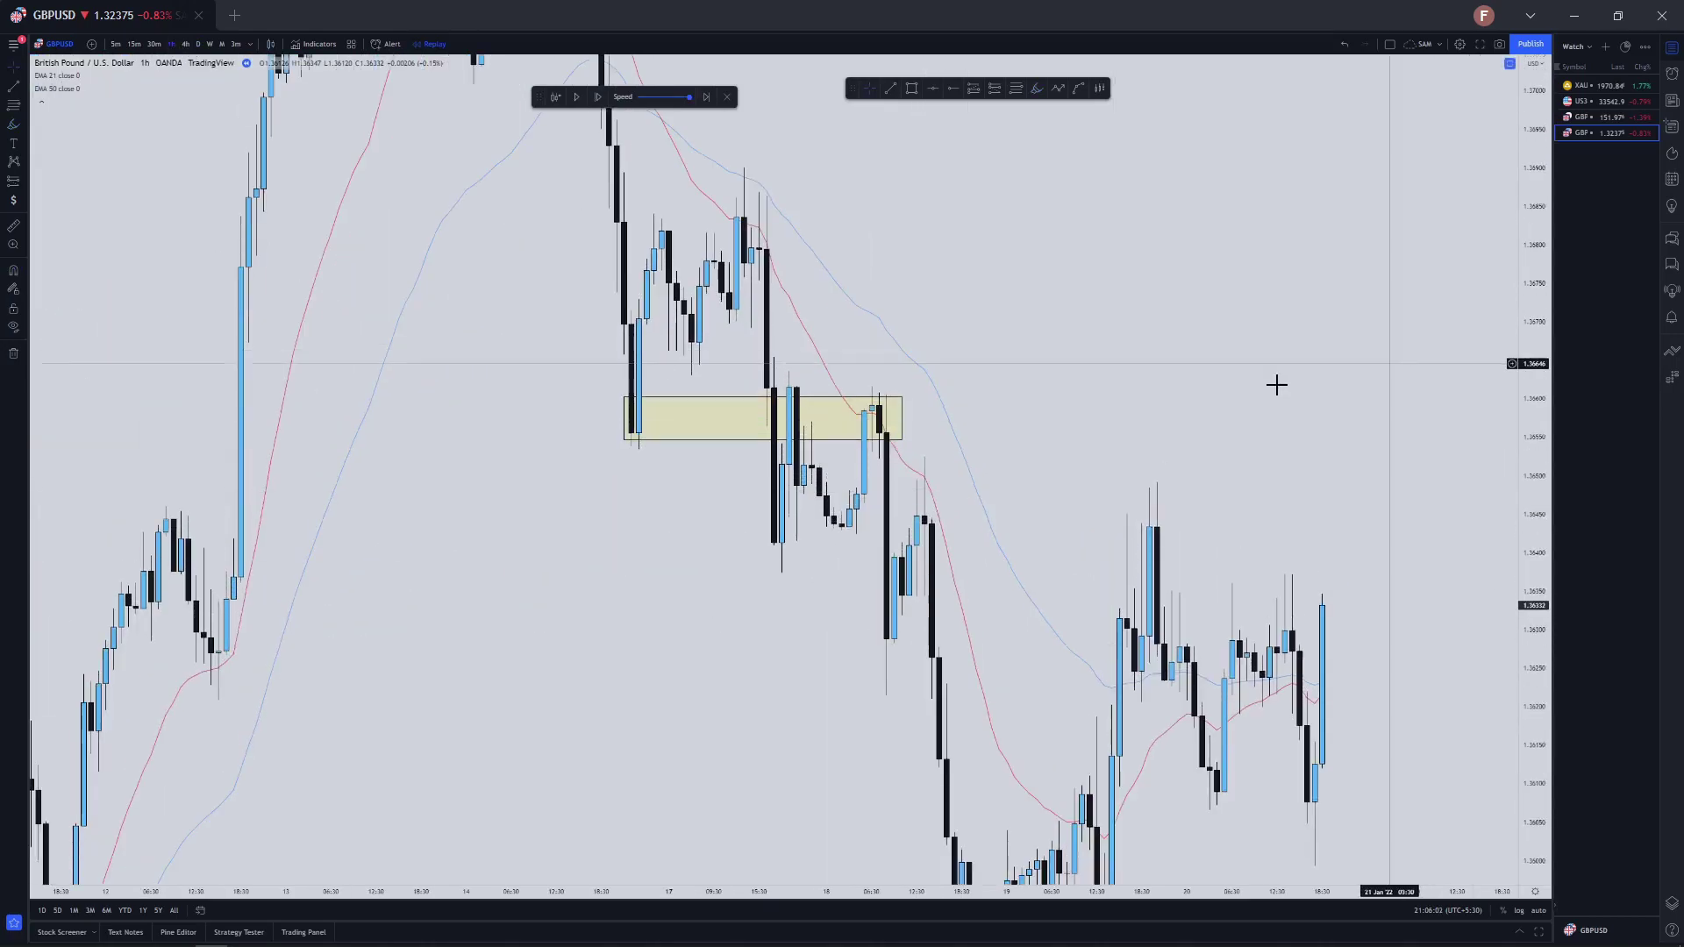
{"action": "scroll", "coordinate": [1140, 368], "scroll_direction": "up", "scroll_amount": 3}
{"action": "right_click", "coordinate": [902, 360]}
{"action": "left_click", "coordinate": [957, 529]}
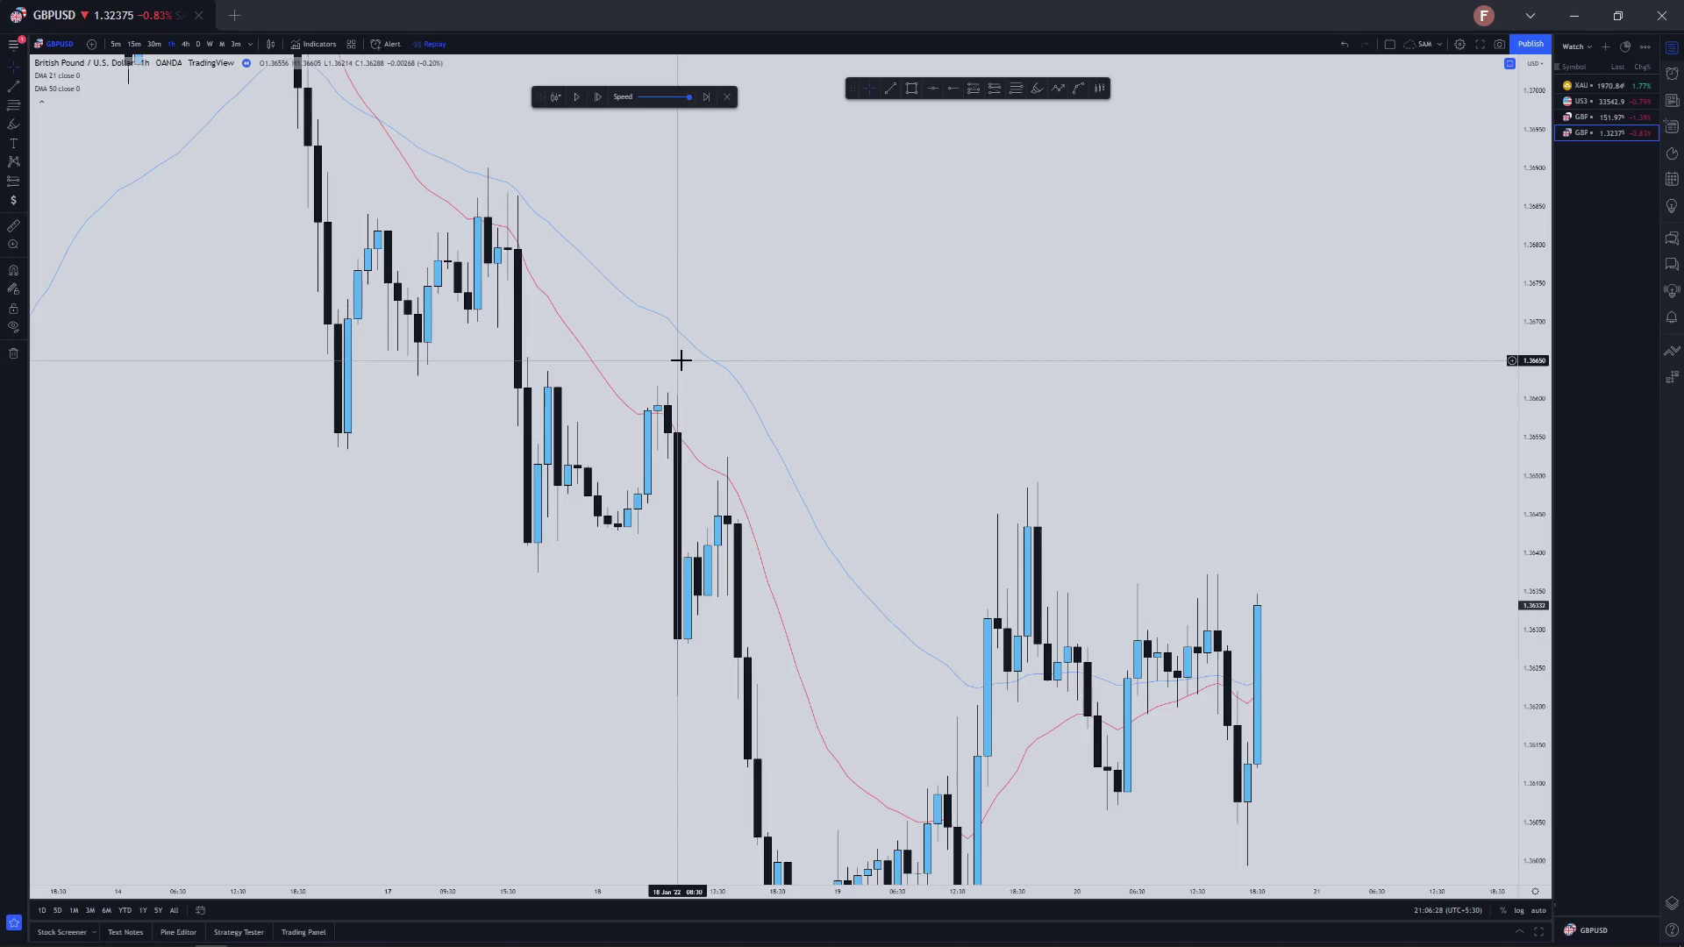
{"action": "left_click", "coordinate": [1058, 88]}
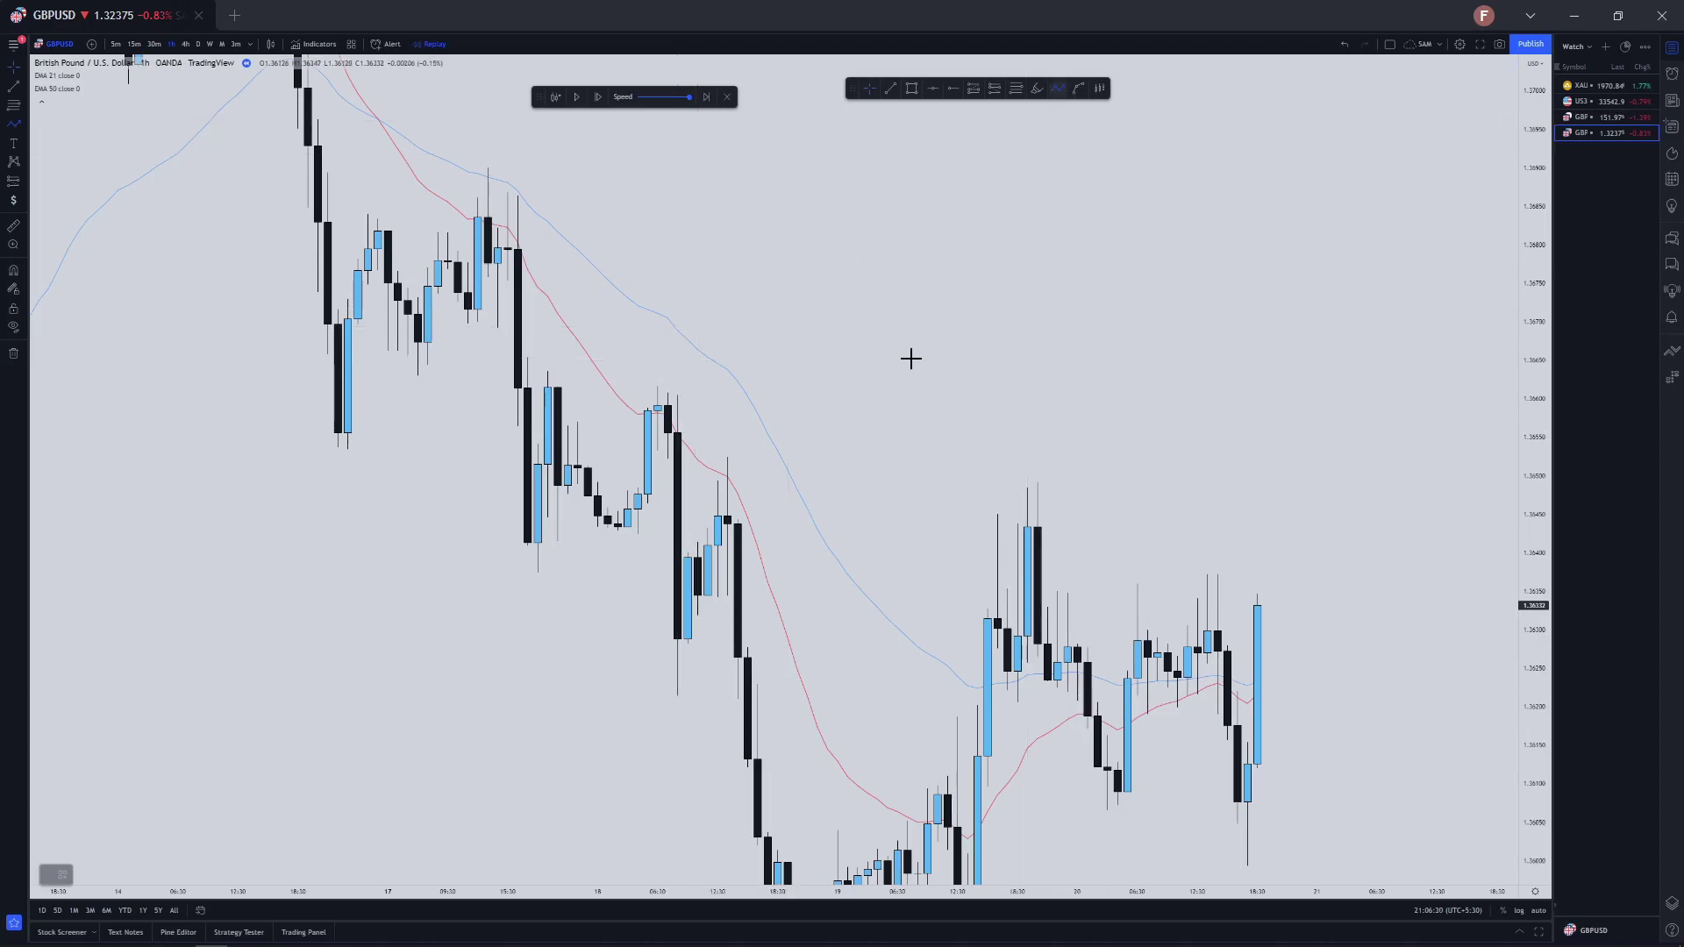
{"action": "left_click", "coordinate": [827, 476]}
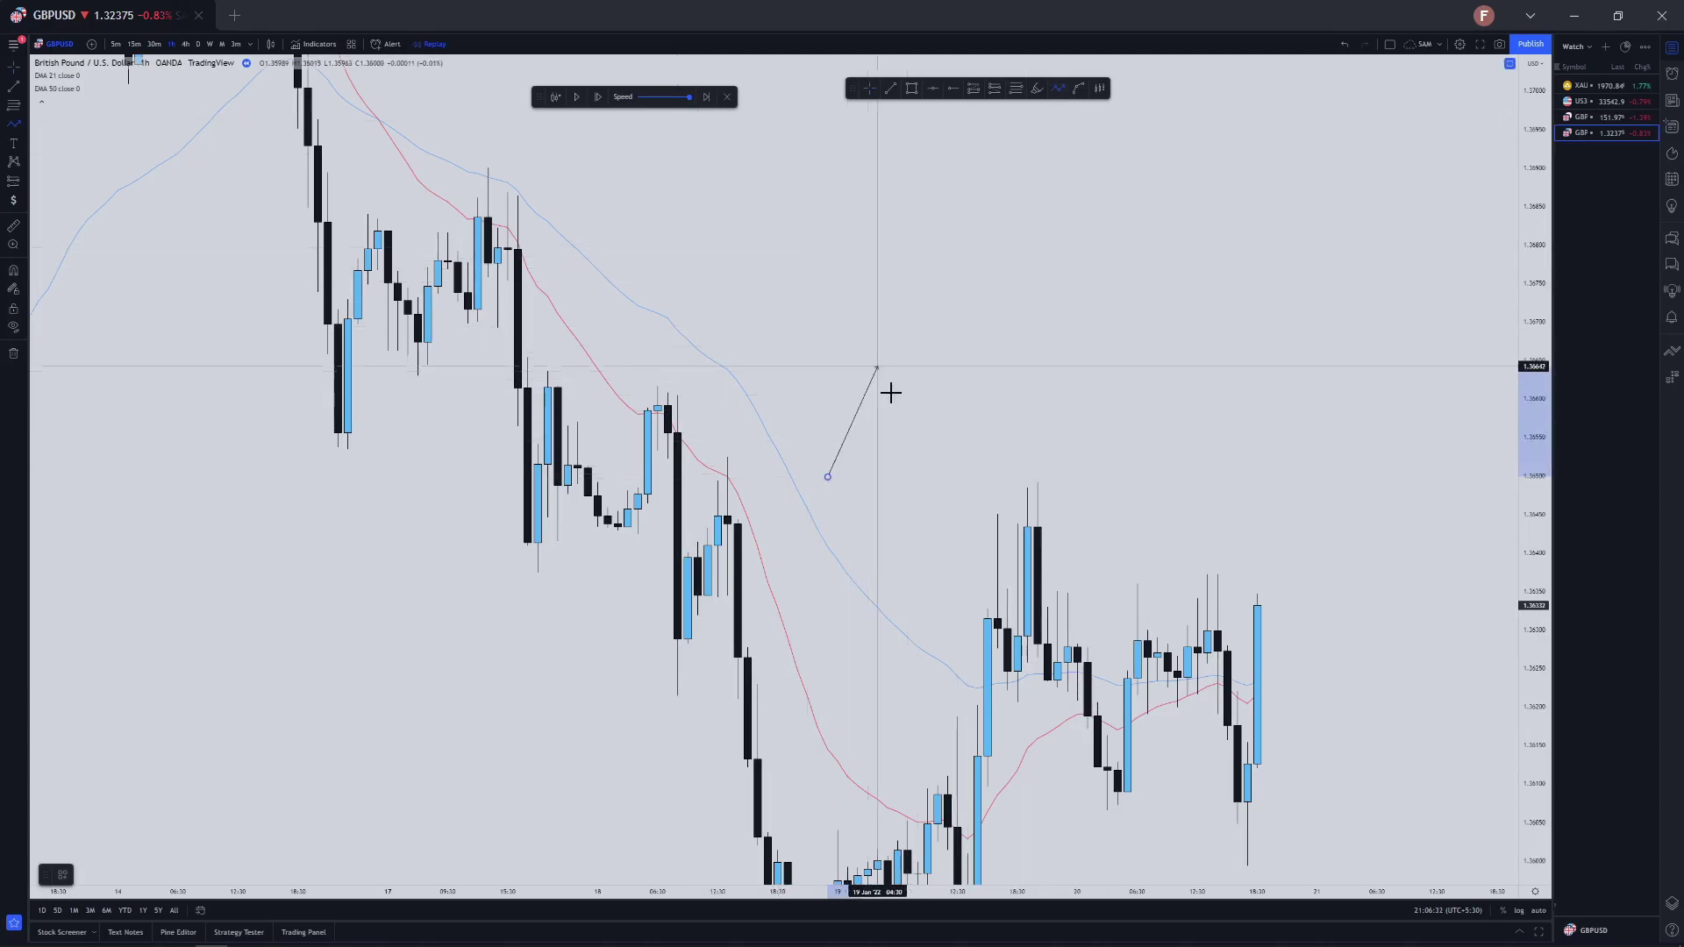
{"action": "left_click", "coordinate": [877, 366]}
{"action": "left_click", "coordinate": [917, 455]}
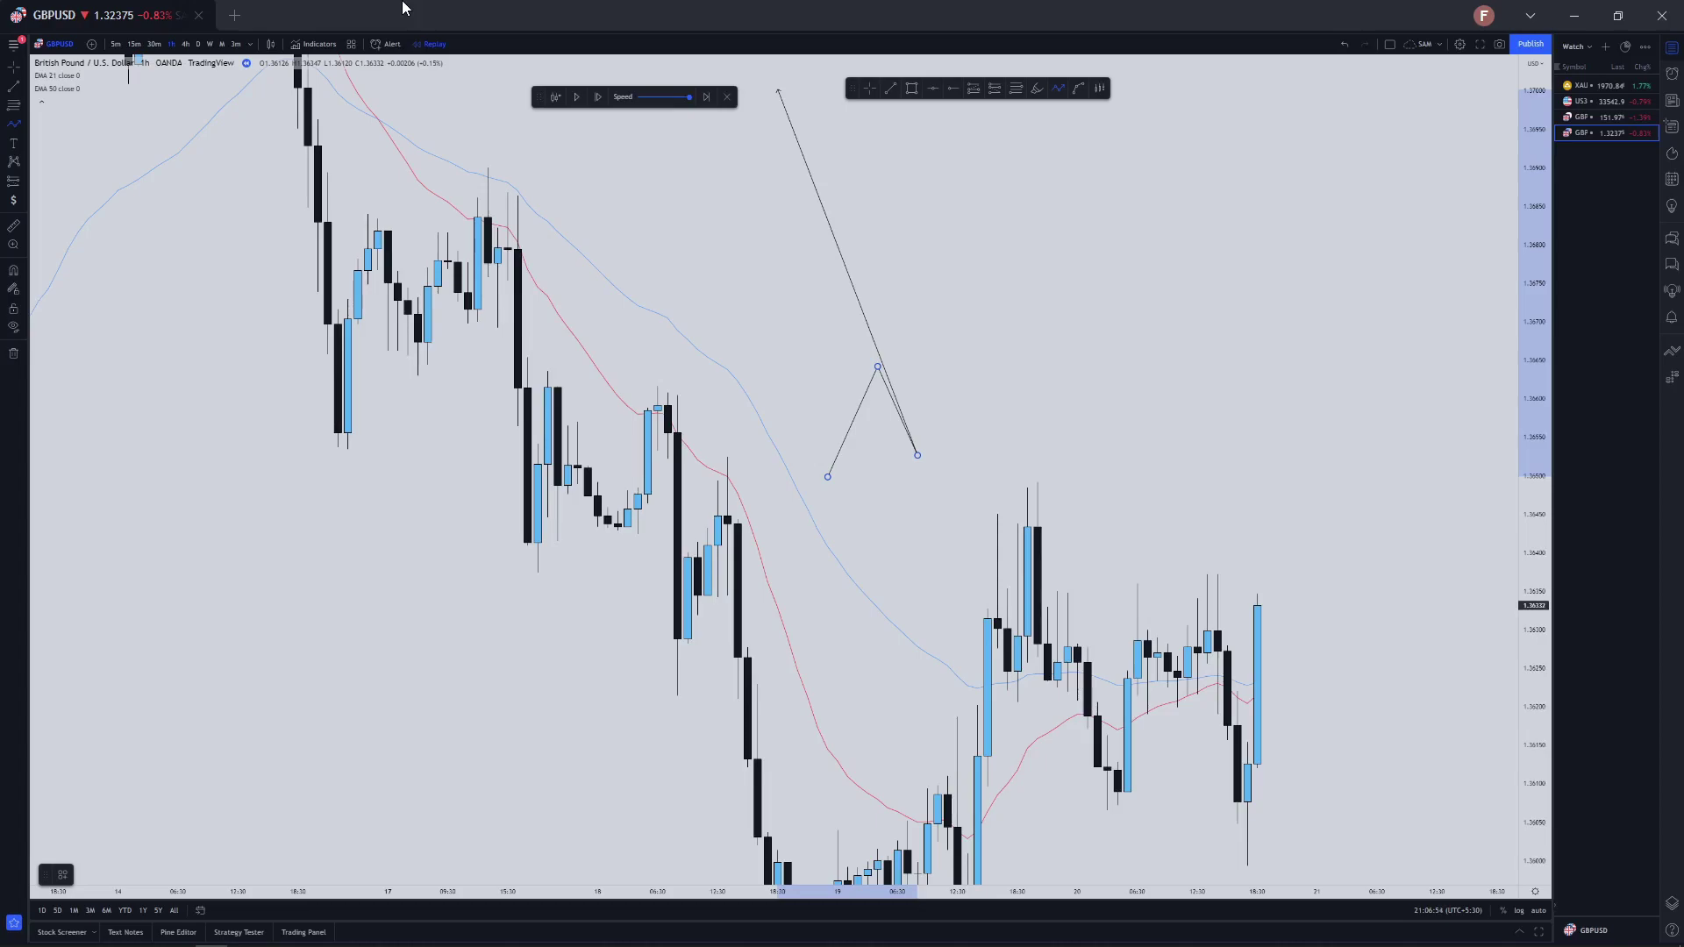
{"action": "key", "text": "Escape"}
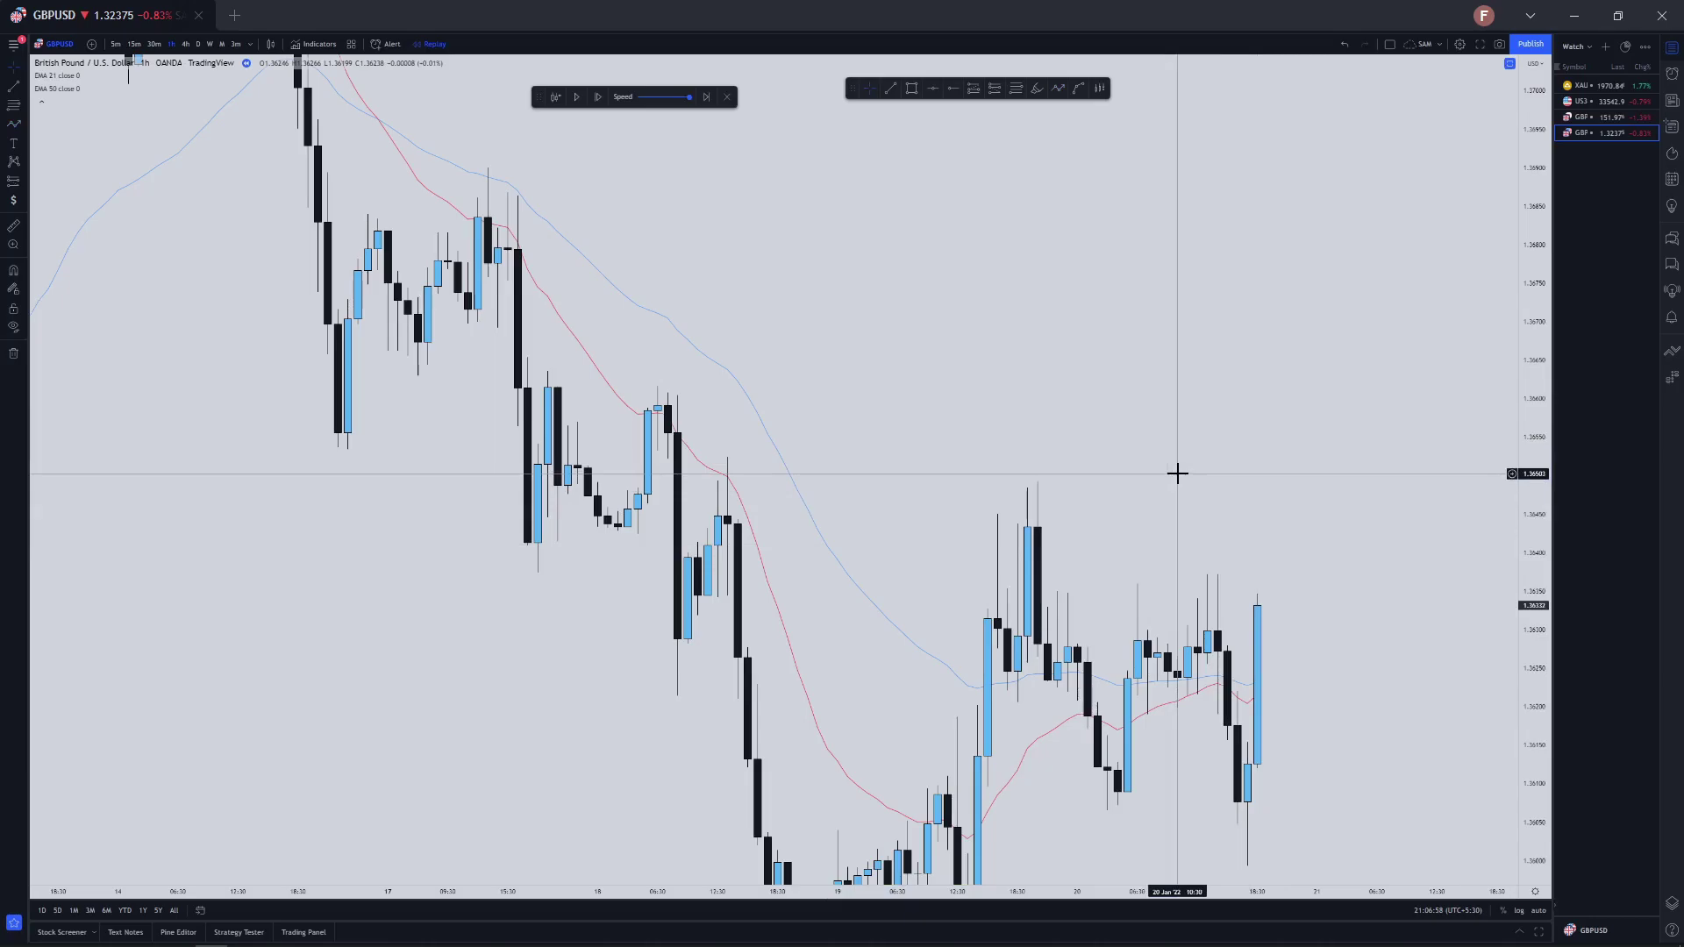
Sketch a zigzag path through about 1.3710, 1.3722 and 1.3712 in empty chart space, and discard it to return to the candles
{"action": "left_click_drag", "start_coordinate": [1239, 462], "coordinate": [681, 778]}
{"action": "mouse_move", "coordinate": [1220, 316]}
{"action": "left_mouse_down"}
{"action": "mouse_move", "coordinate": [1038, 515]}
{"action": "mouse_move", "coordinate": [948, 581]}
{"action": "left_mouse_up"}
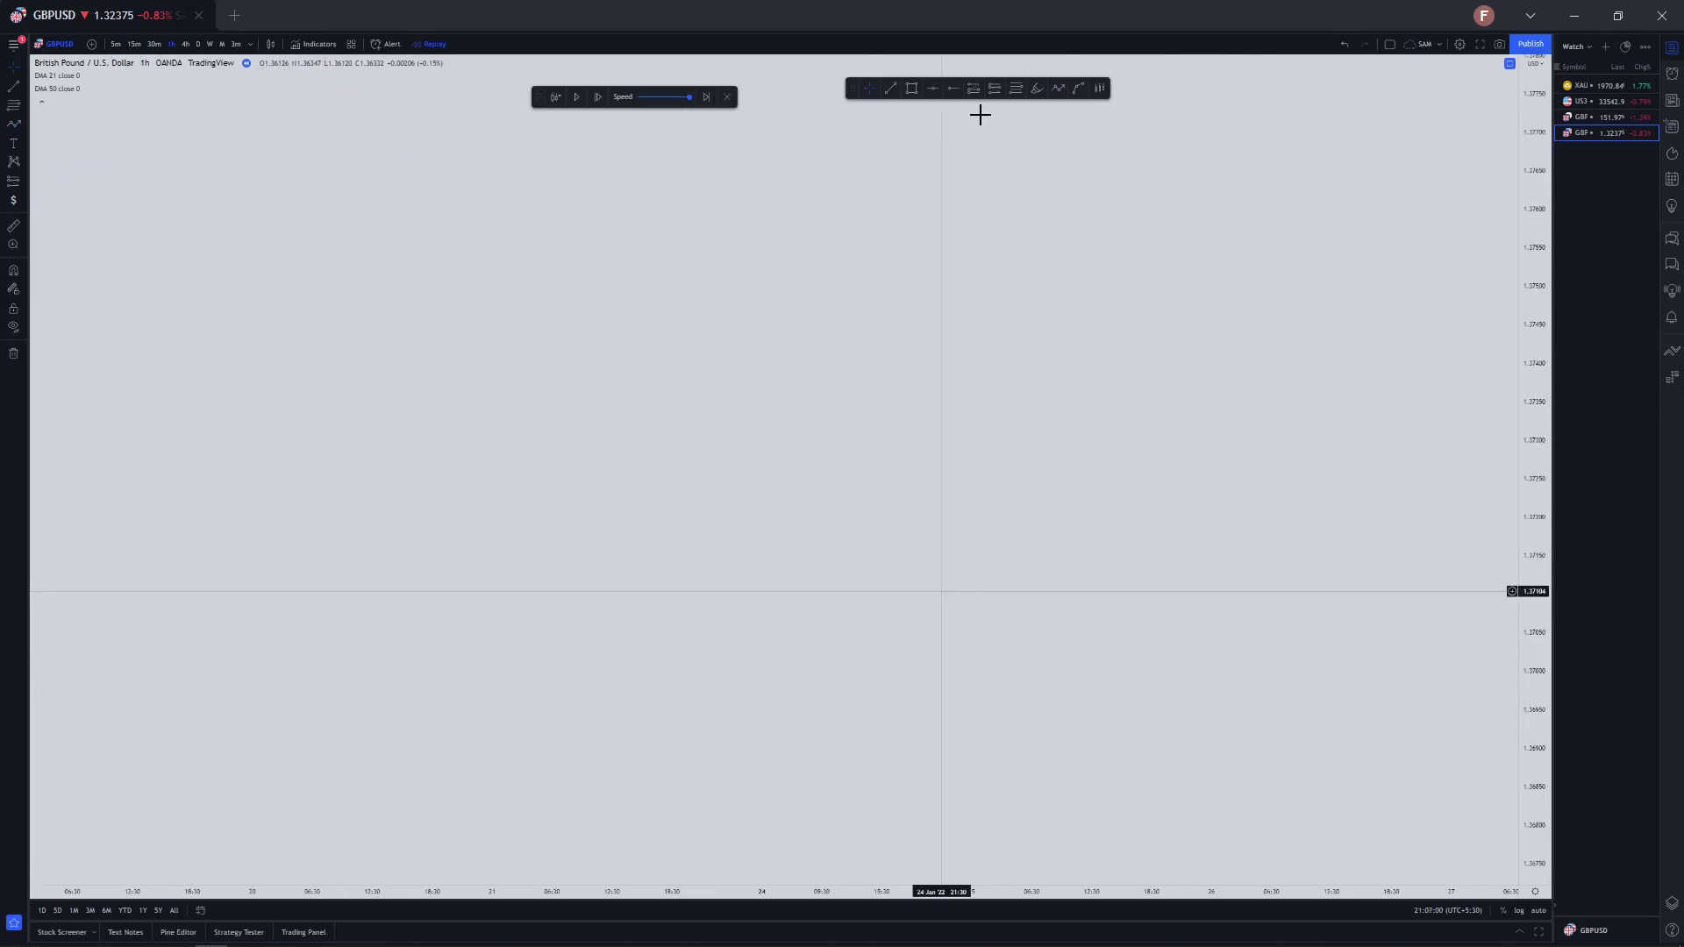
{"action": "scroll", "coordinate": [1009, 110], "scroll_direction": "up", "scroll_amount": 2}
{"action": "left_click", "coordinate": [1059, 88]}
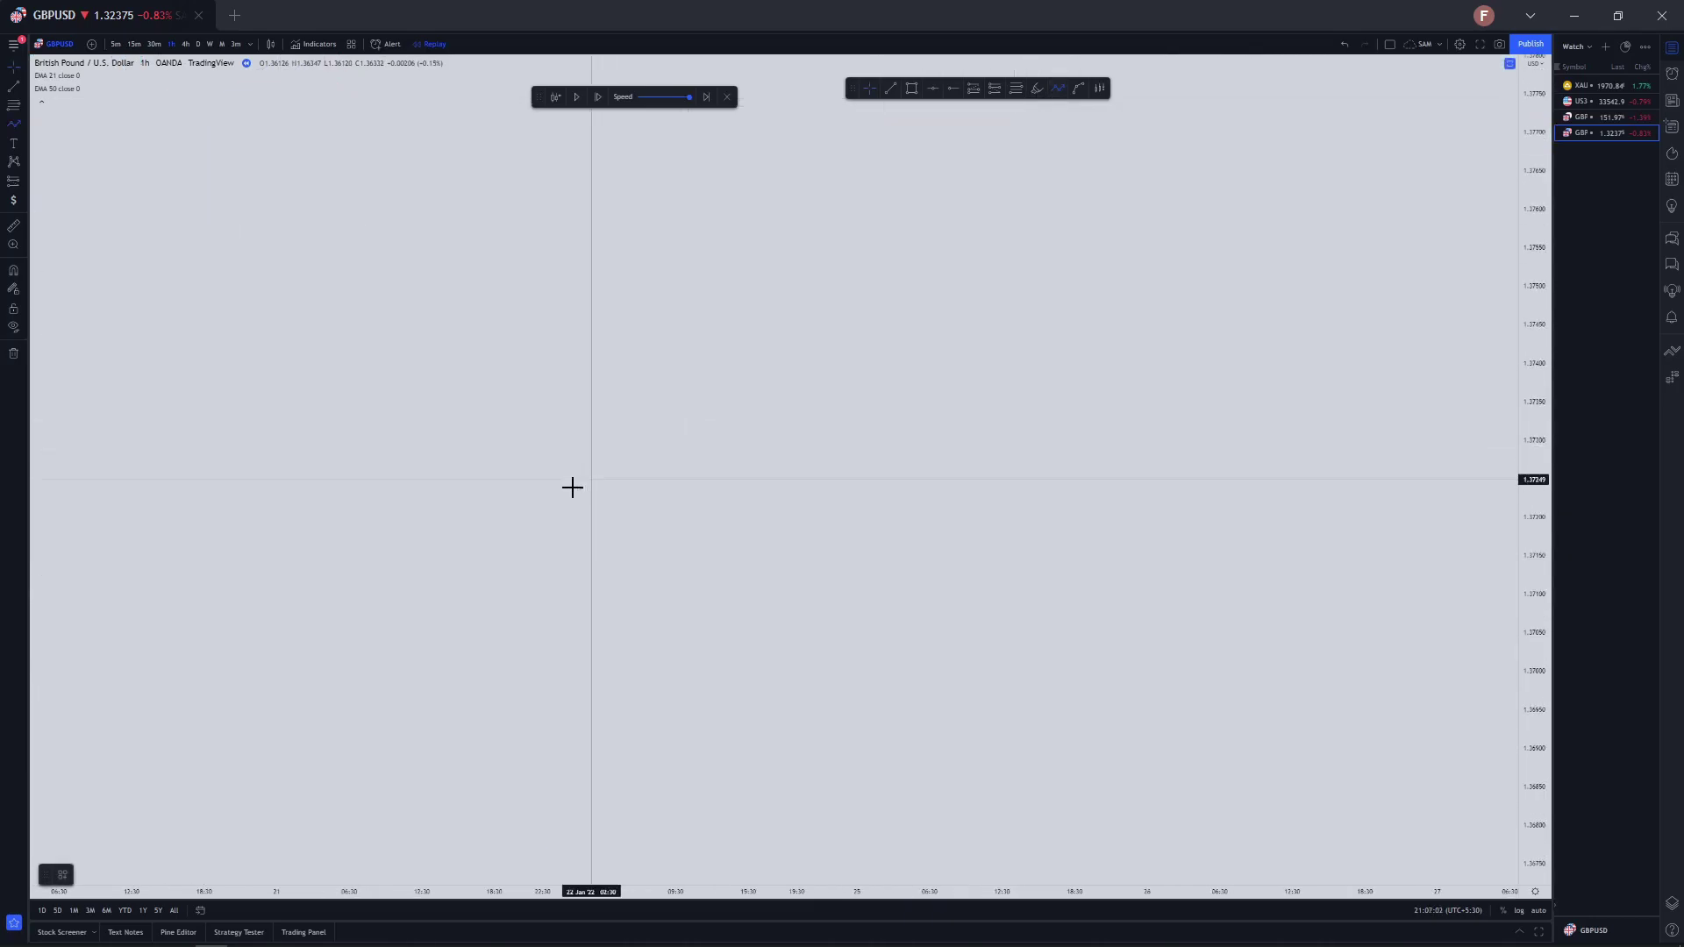
{"action": "left_click", "coordinate": [465, 594]}
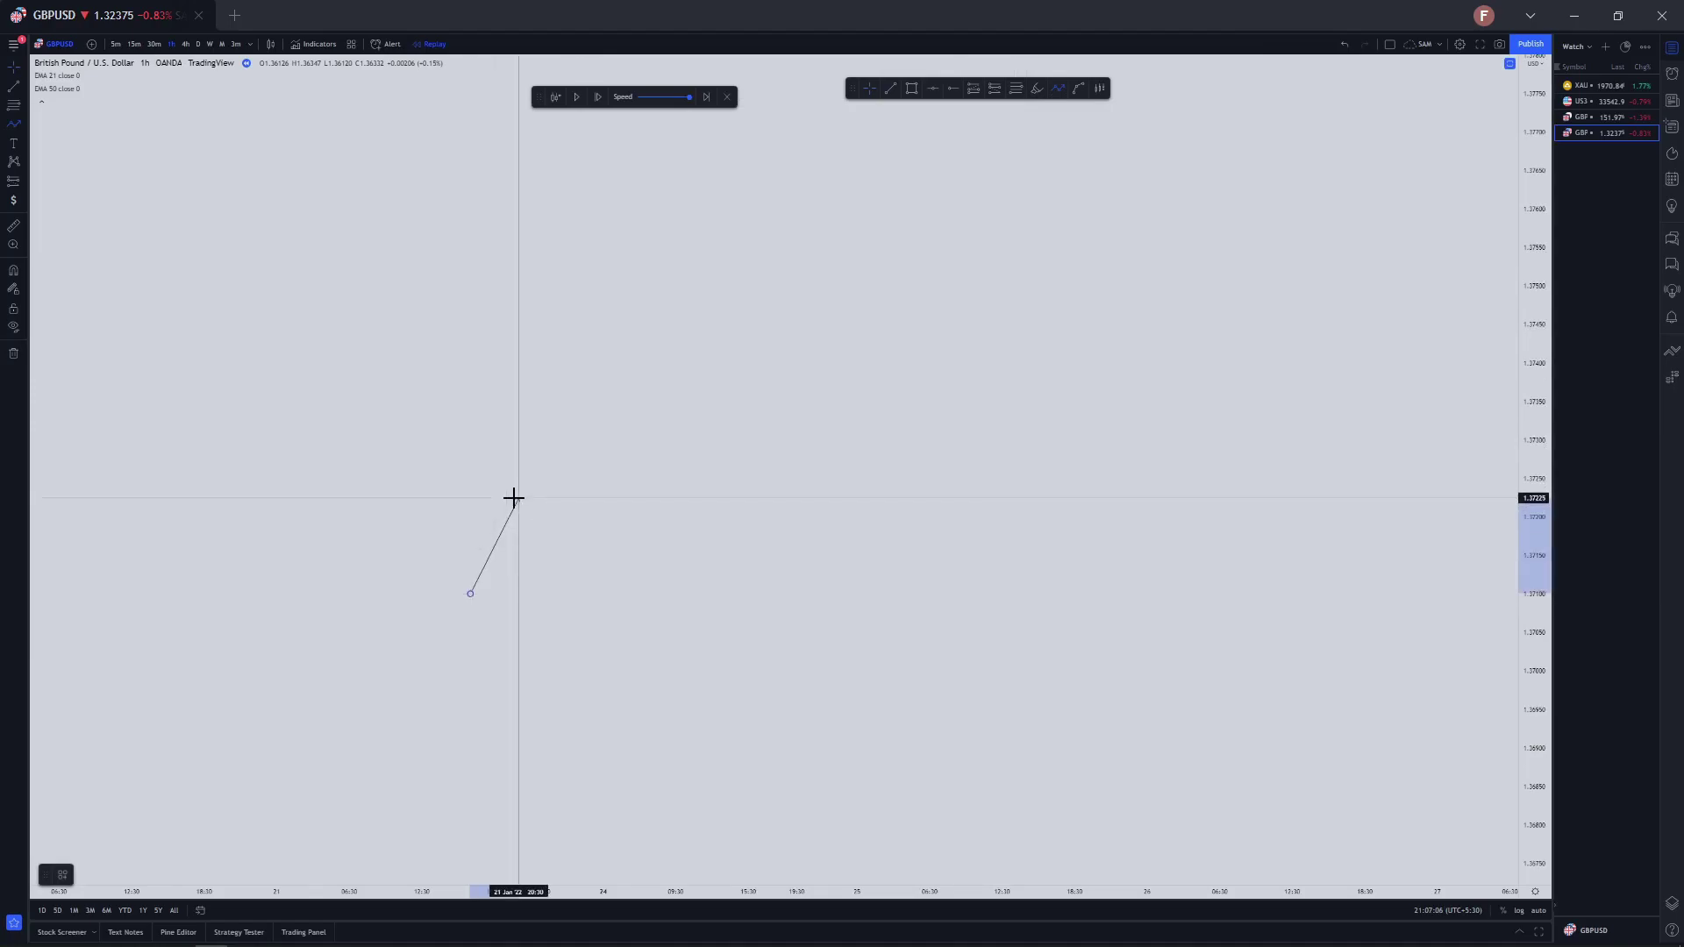
{"action": "left_click", "coordinate": [516, 499]}
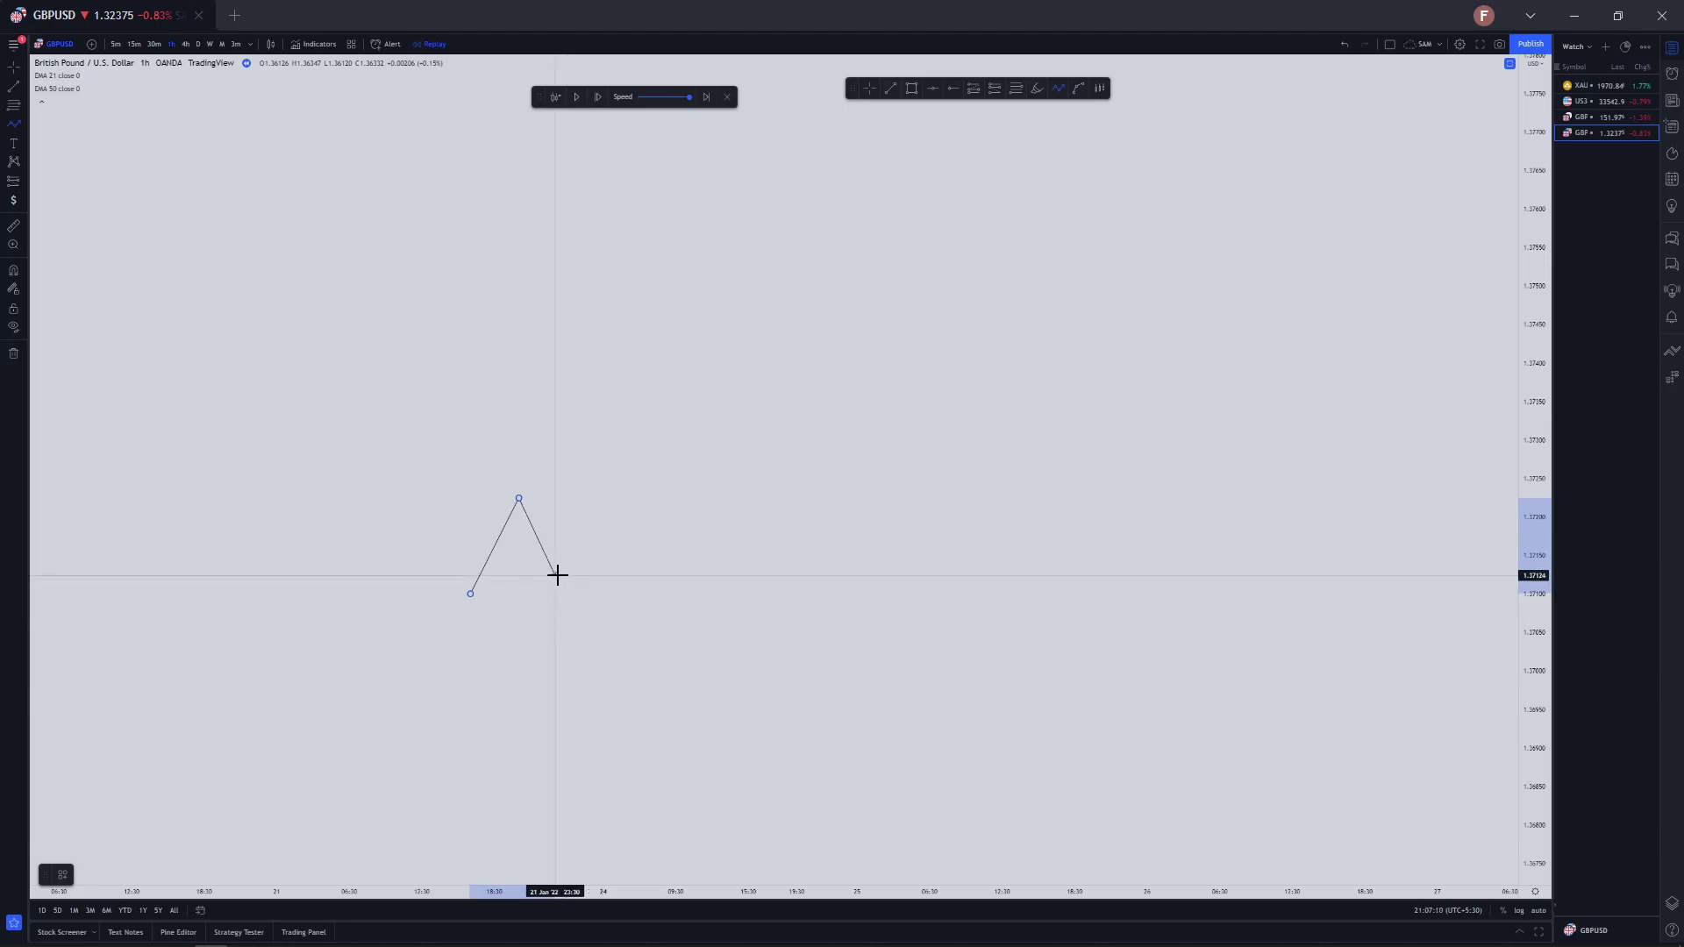
{"action": "left_click", "coordinate": [562, 568]}
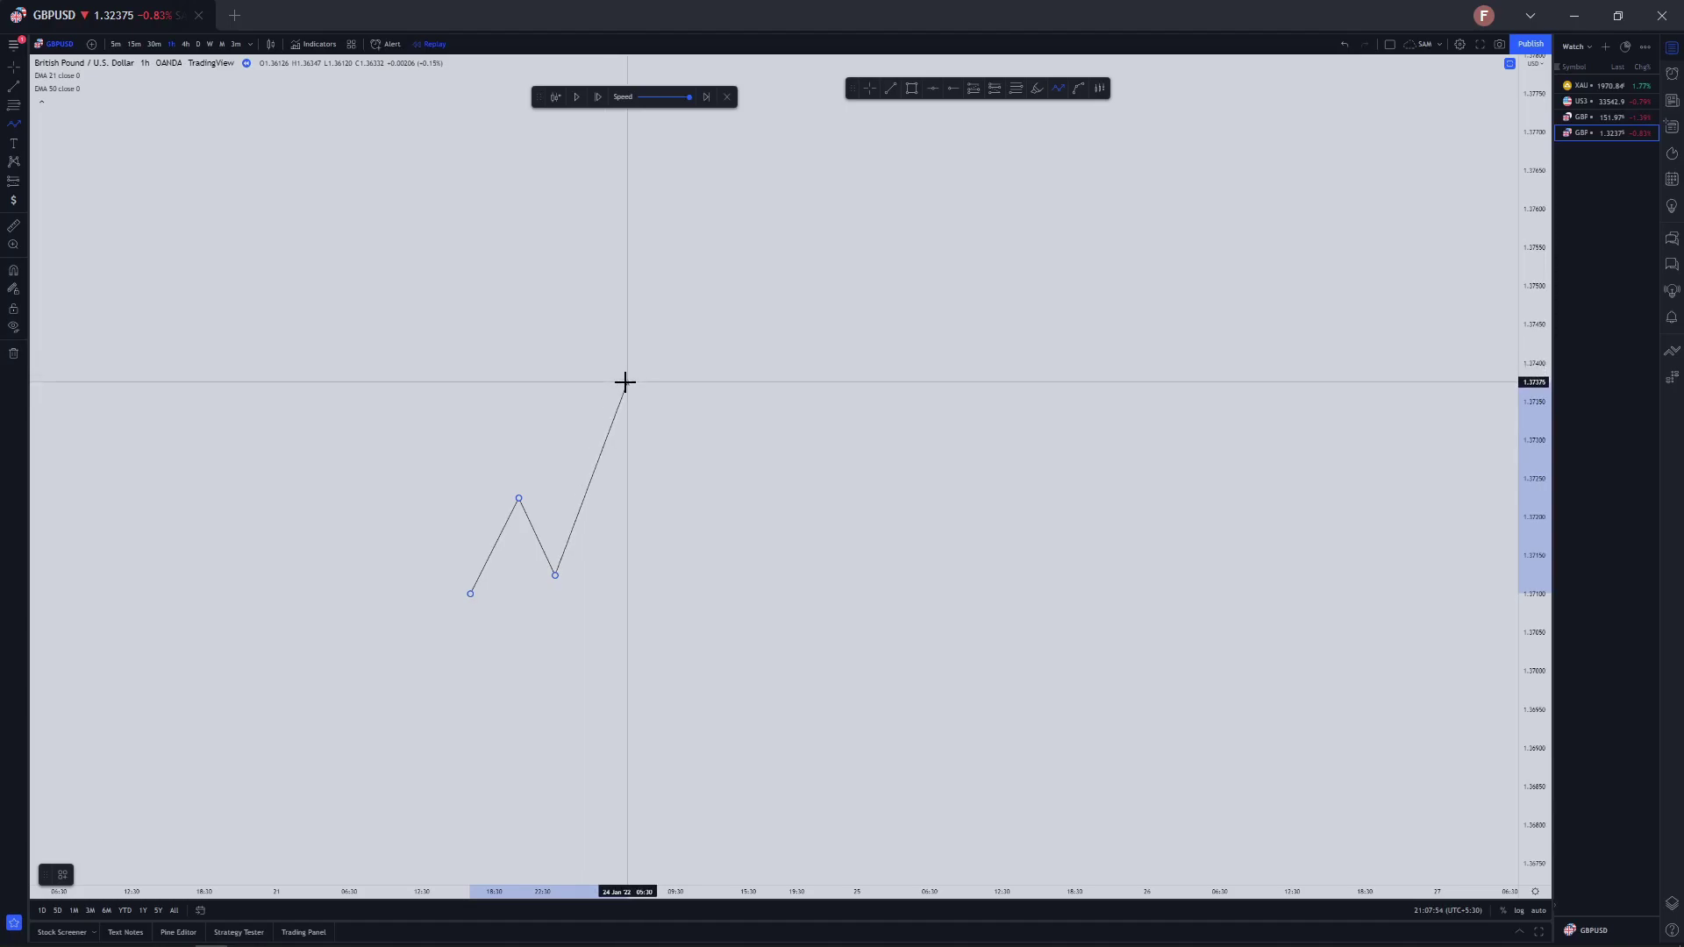
{"action": "right_click", "coordinate": [625, 382]}
{"action": "left_click", "coordinate": [640, 393]}
Draw a horizontal trend line at about 1.3644 from the 18 January candles to the 20 January candles
{"action": "scroll", "coordinate": [642, 413], "scroll_direction": "up", "scroll_amount": 5}
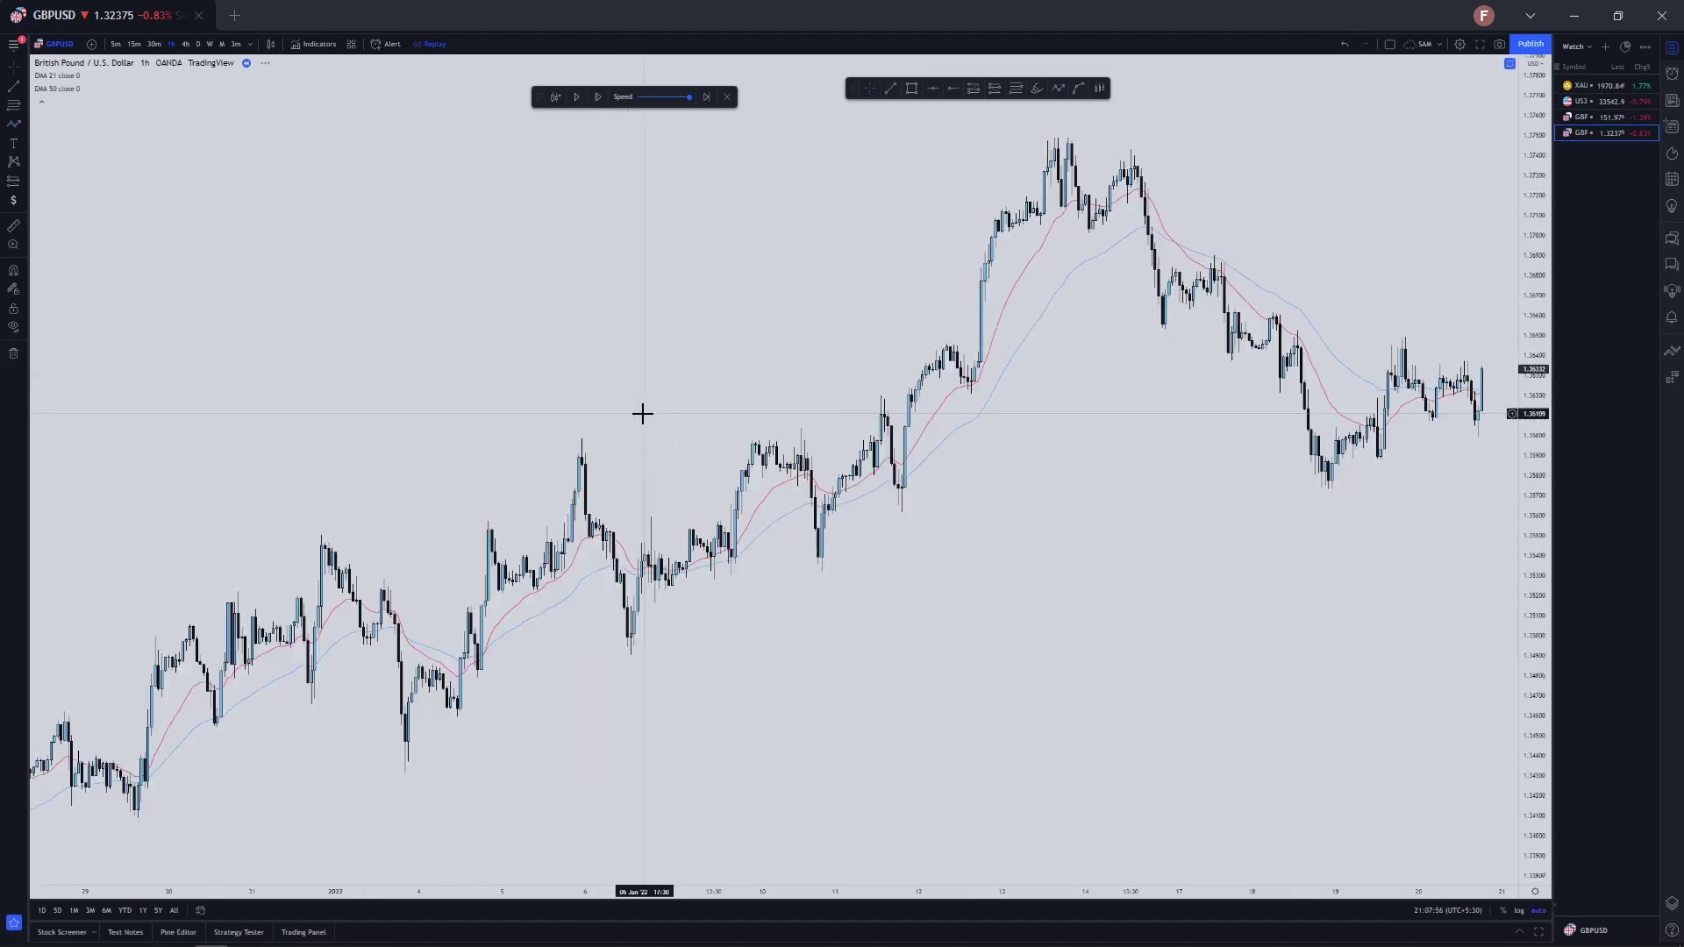
{"action": "scroll", "coordinate": [881, 569], "scroll_direction": "up", "scroll_amount": 2}
{"action": "left_click_drag", "start_coordinate": [882, 570], "coordinate": [606, 571]}
{"action": "scroll", "coordinate": [937, 324], "scroll_direction": "up", "scroll_amount": 3}
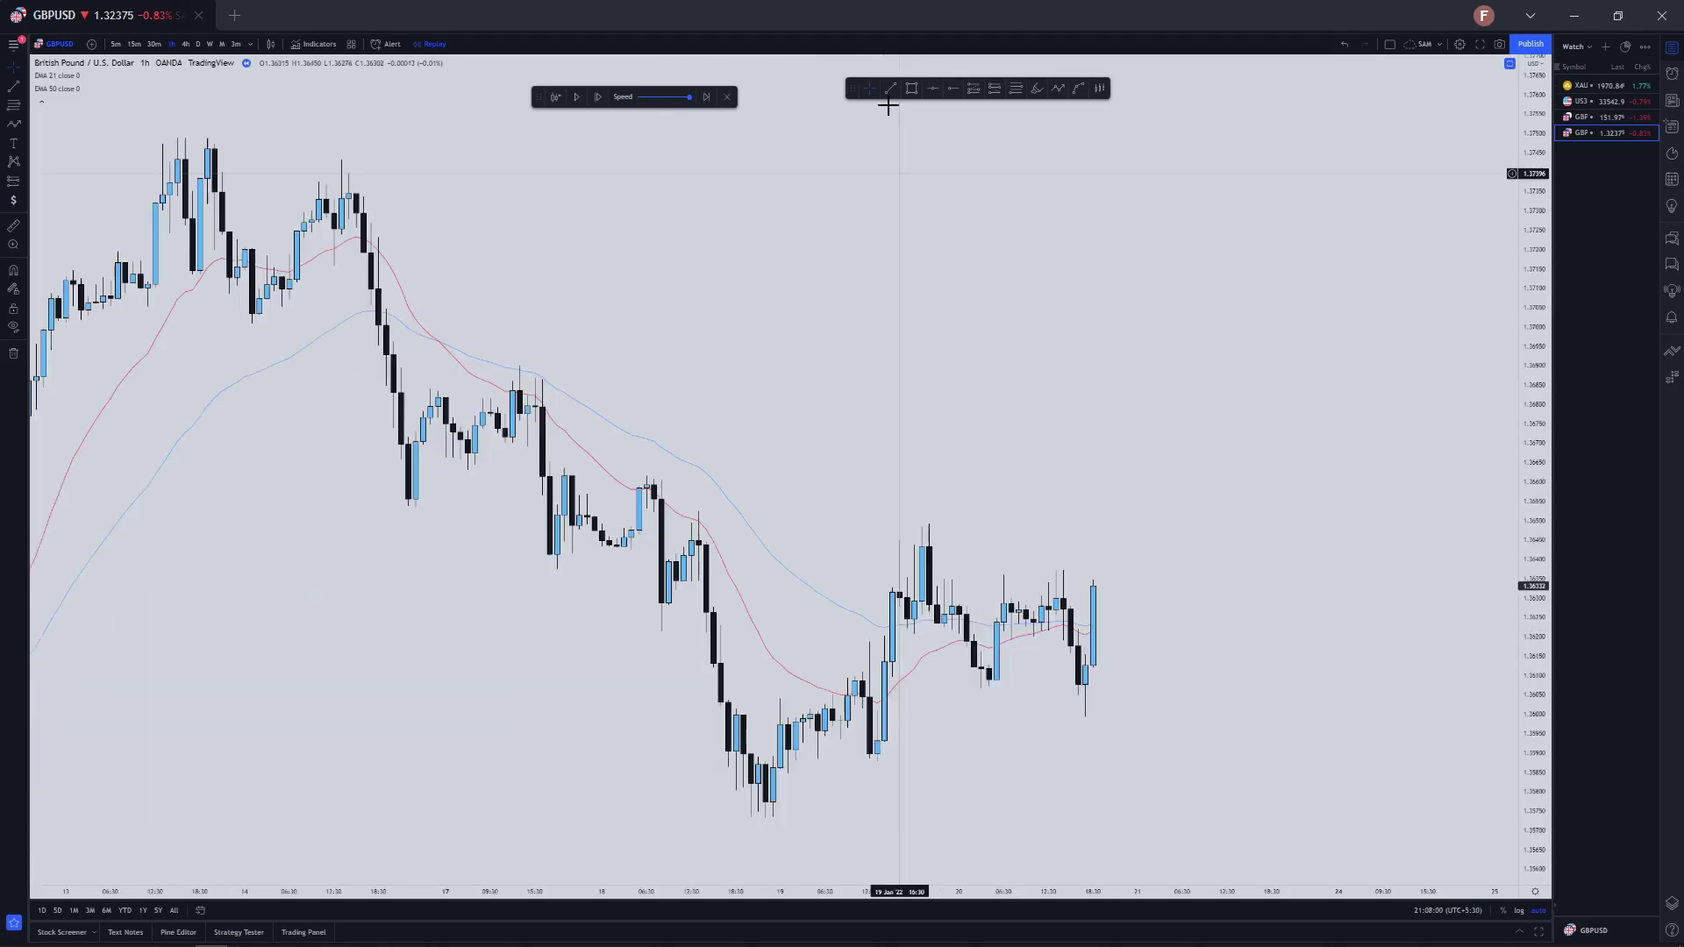
{"action": "left_click", "coordinate": [890, 89]}
{"action": "left_click", "coordinate": [653, 543]}
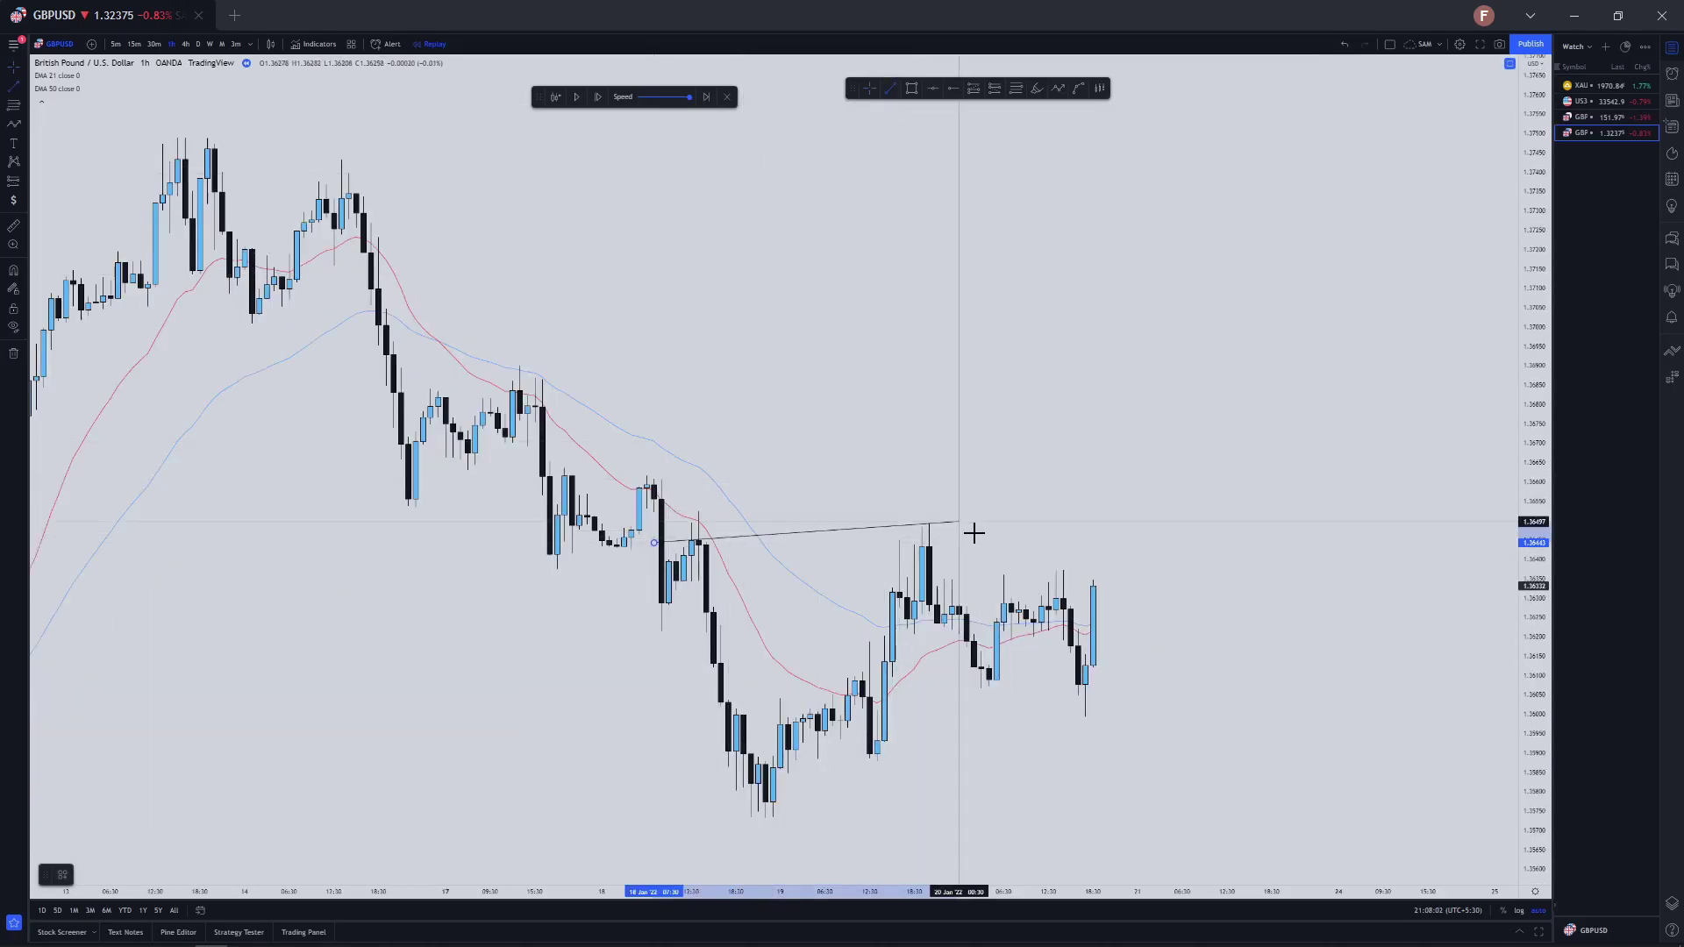
{"action": "left_click", "coordinate": [976, 521]}
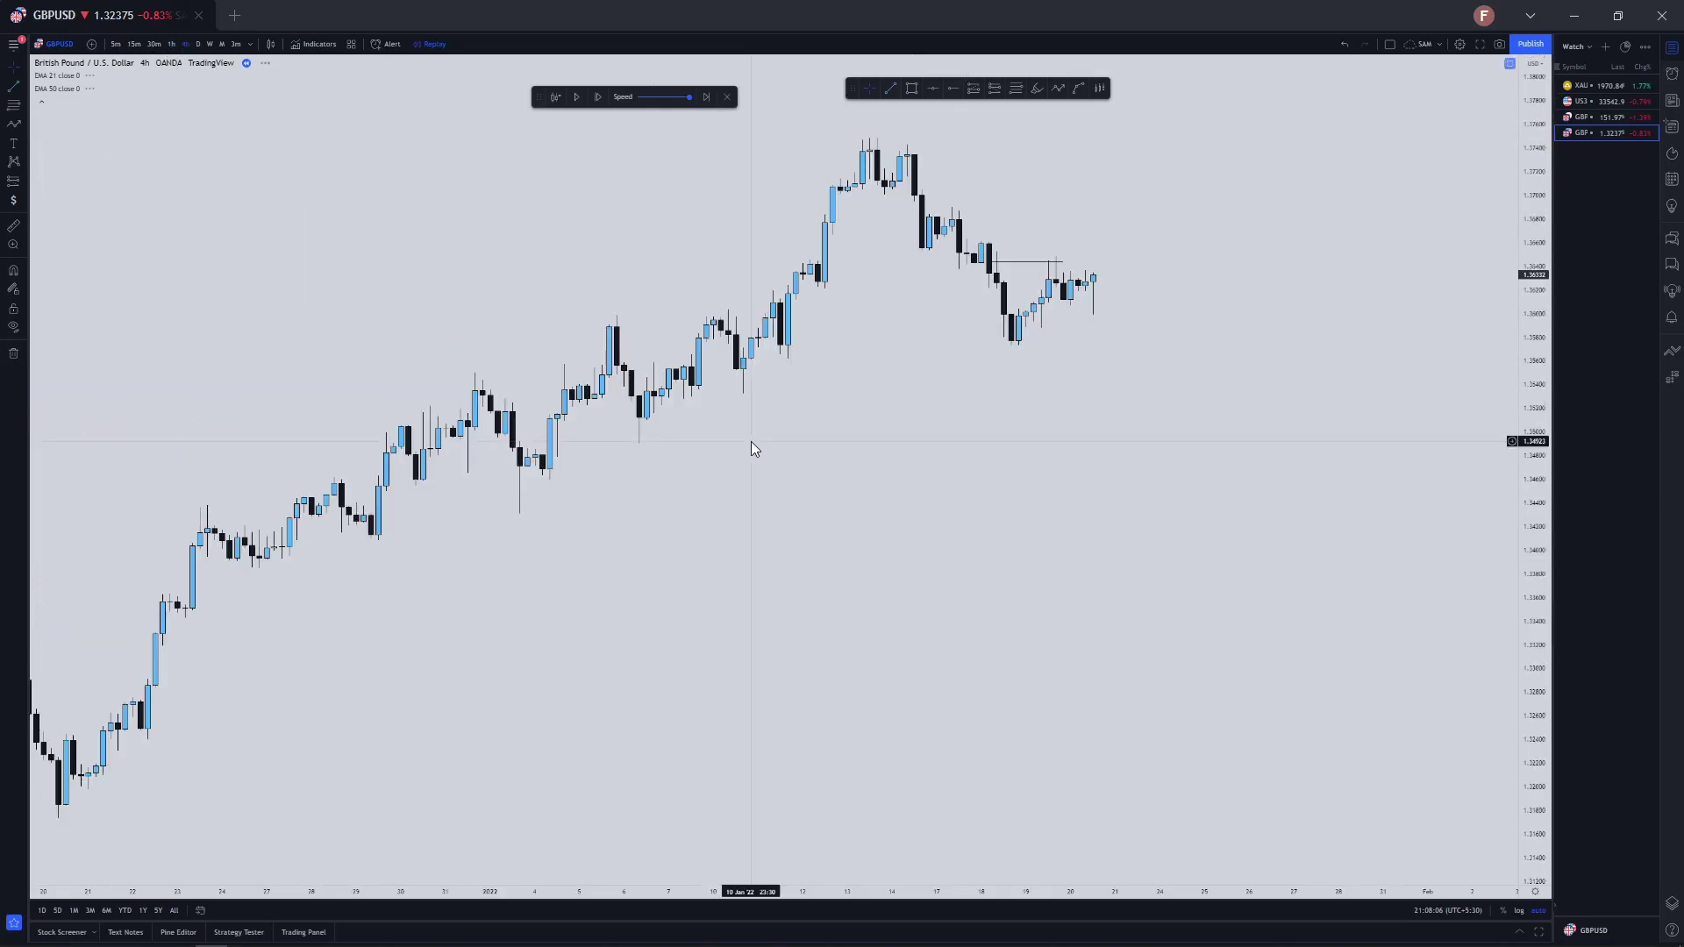
On the 4-hour timeframe, draw a rectangle zone between about 1.3641 and 1.3645 from 17 to 21 January
{"action": "scroll", "coordinate": [751, 440], "scroll_direction": "up", "scroll_amount": 5}
{"action": "left_click", "coordinate": [912, 88]}
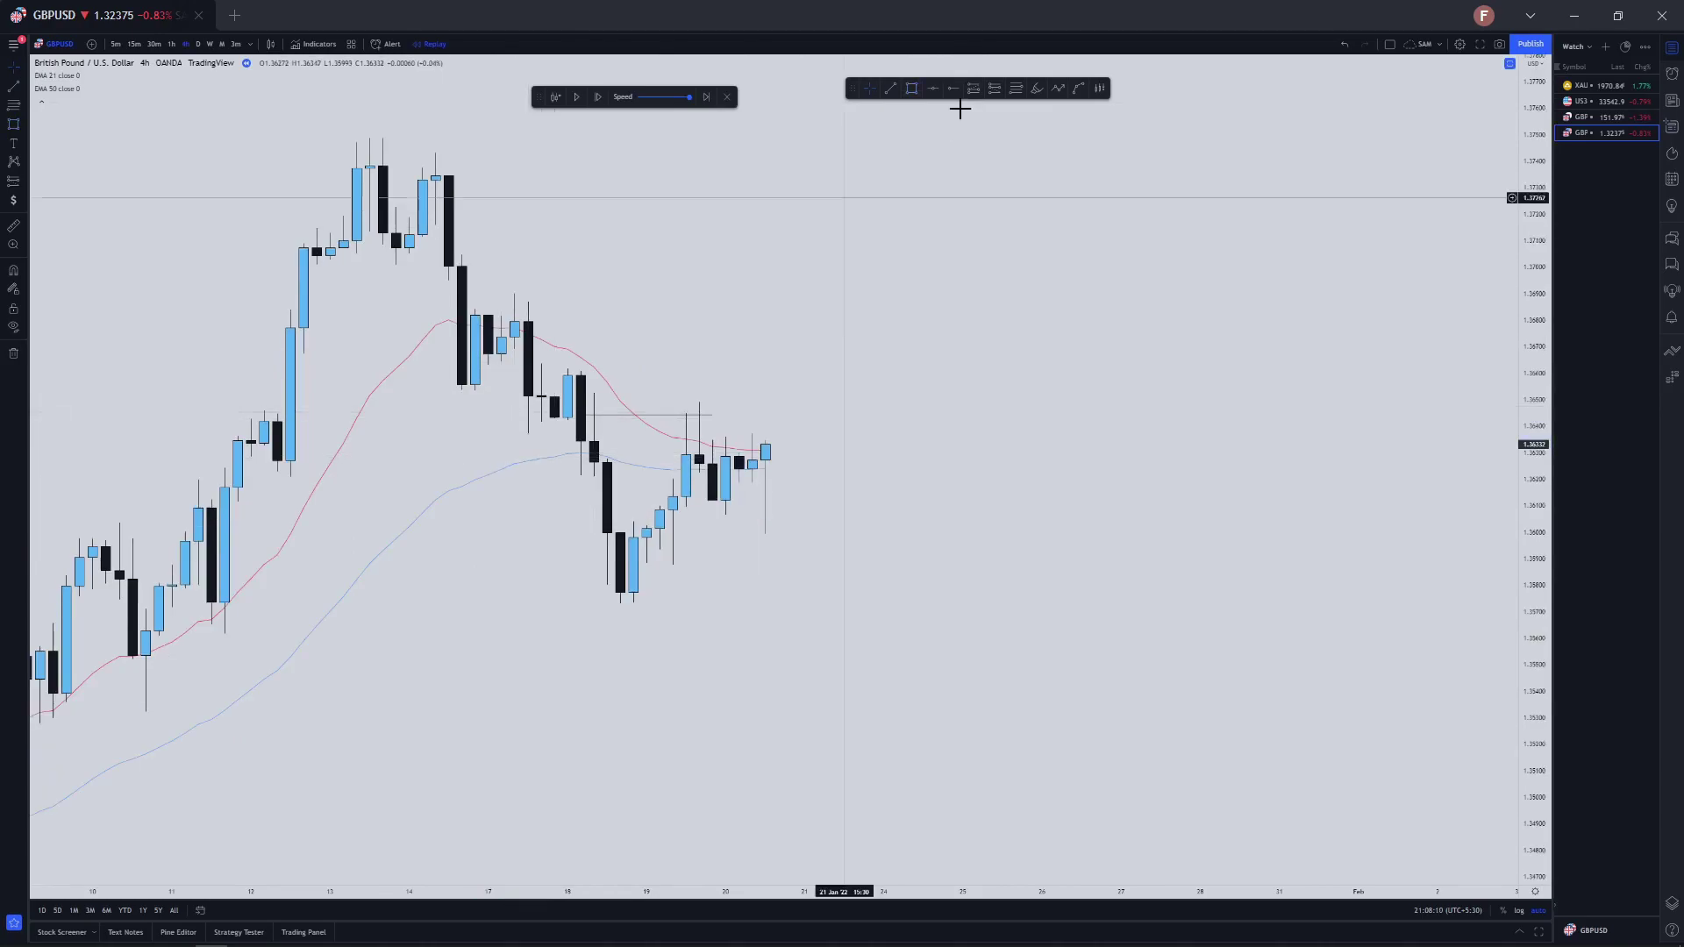
{"action": "left_click_drag", "start_coordinate": [515, 414], "coordinate": [855, 424]}
{"action": "left_click", "coordinate": [868, 466]}
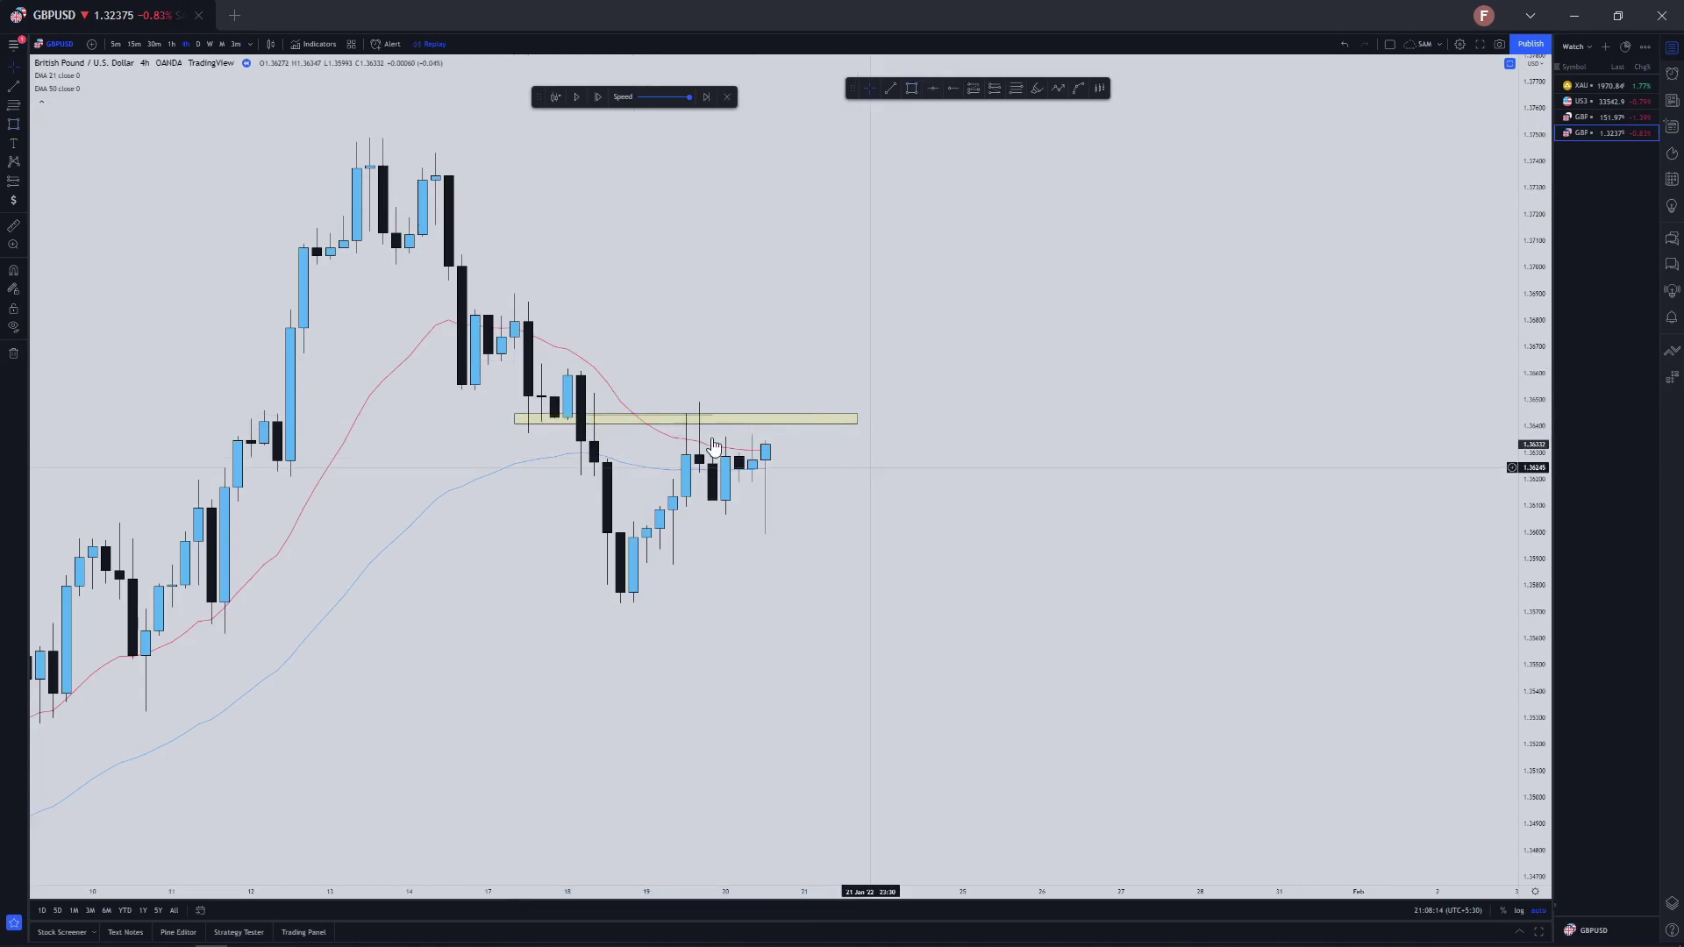
Play the replay forward past 21 January and examine how the 4-hour candles react to the zone
{"action": "left_click", "coordinate": [577, 96]}
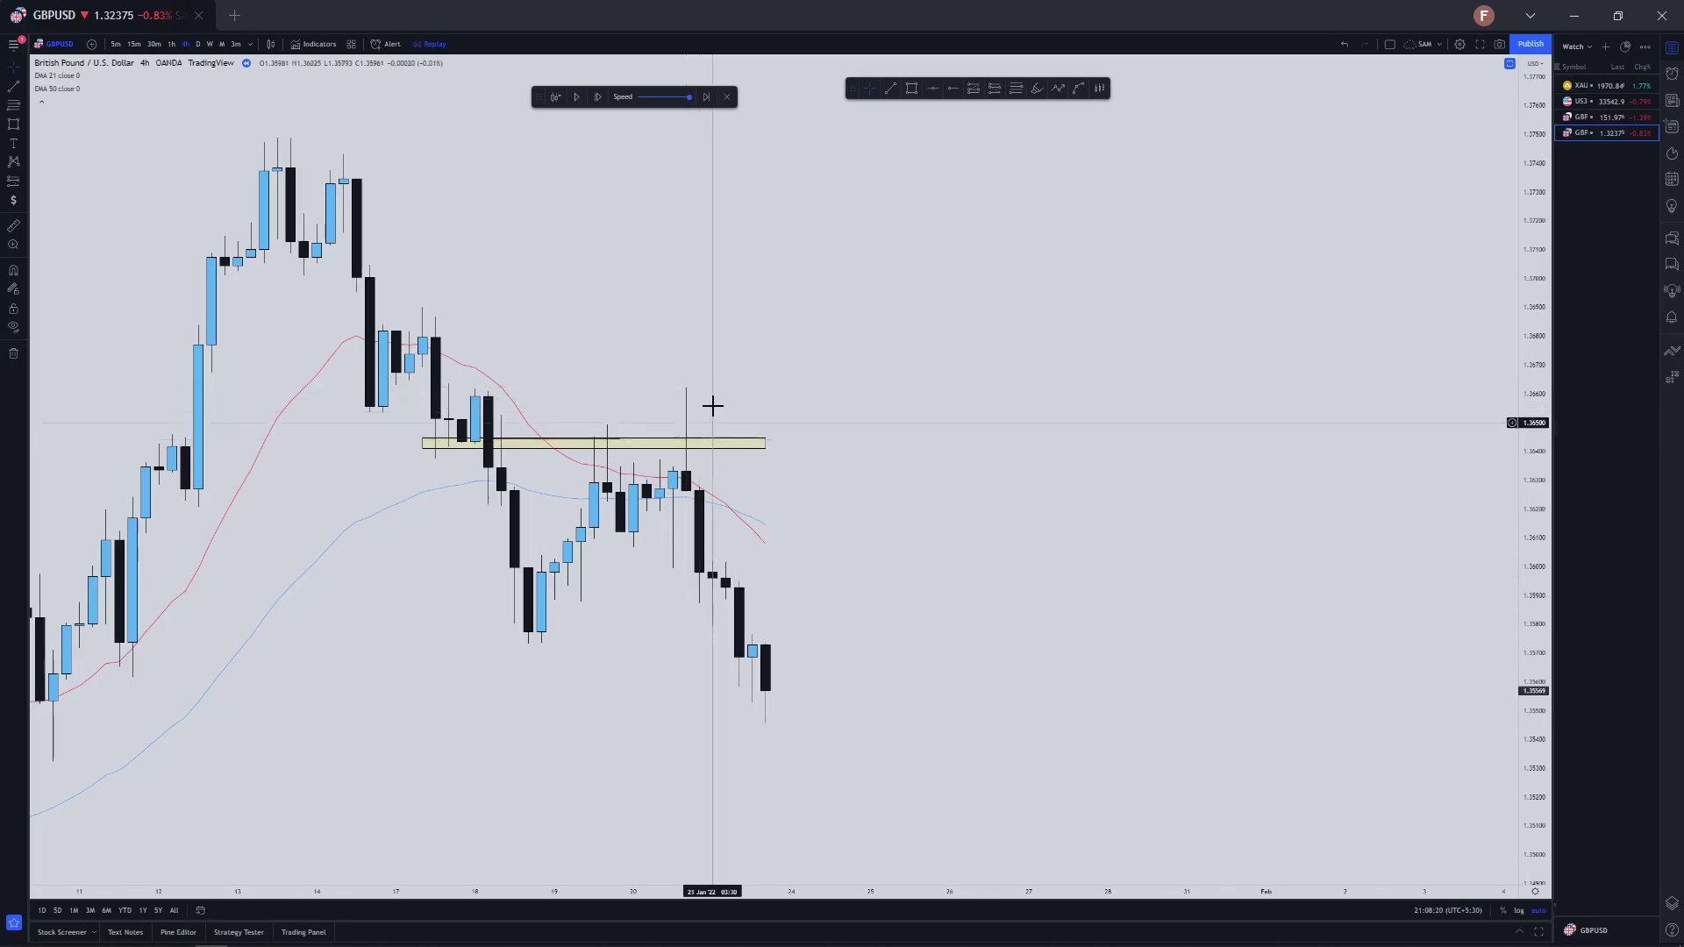
{"action": "scroll", "coordinate": [861, 518], "scroll_direction": "down", "scroll_amount": 5}
{"action": "scroll", "coordinate": [776, 502], "scroll_direction": "up", "scroll_amount": 3}
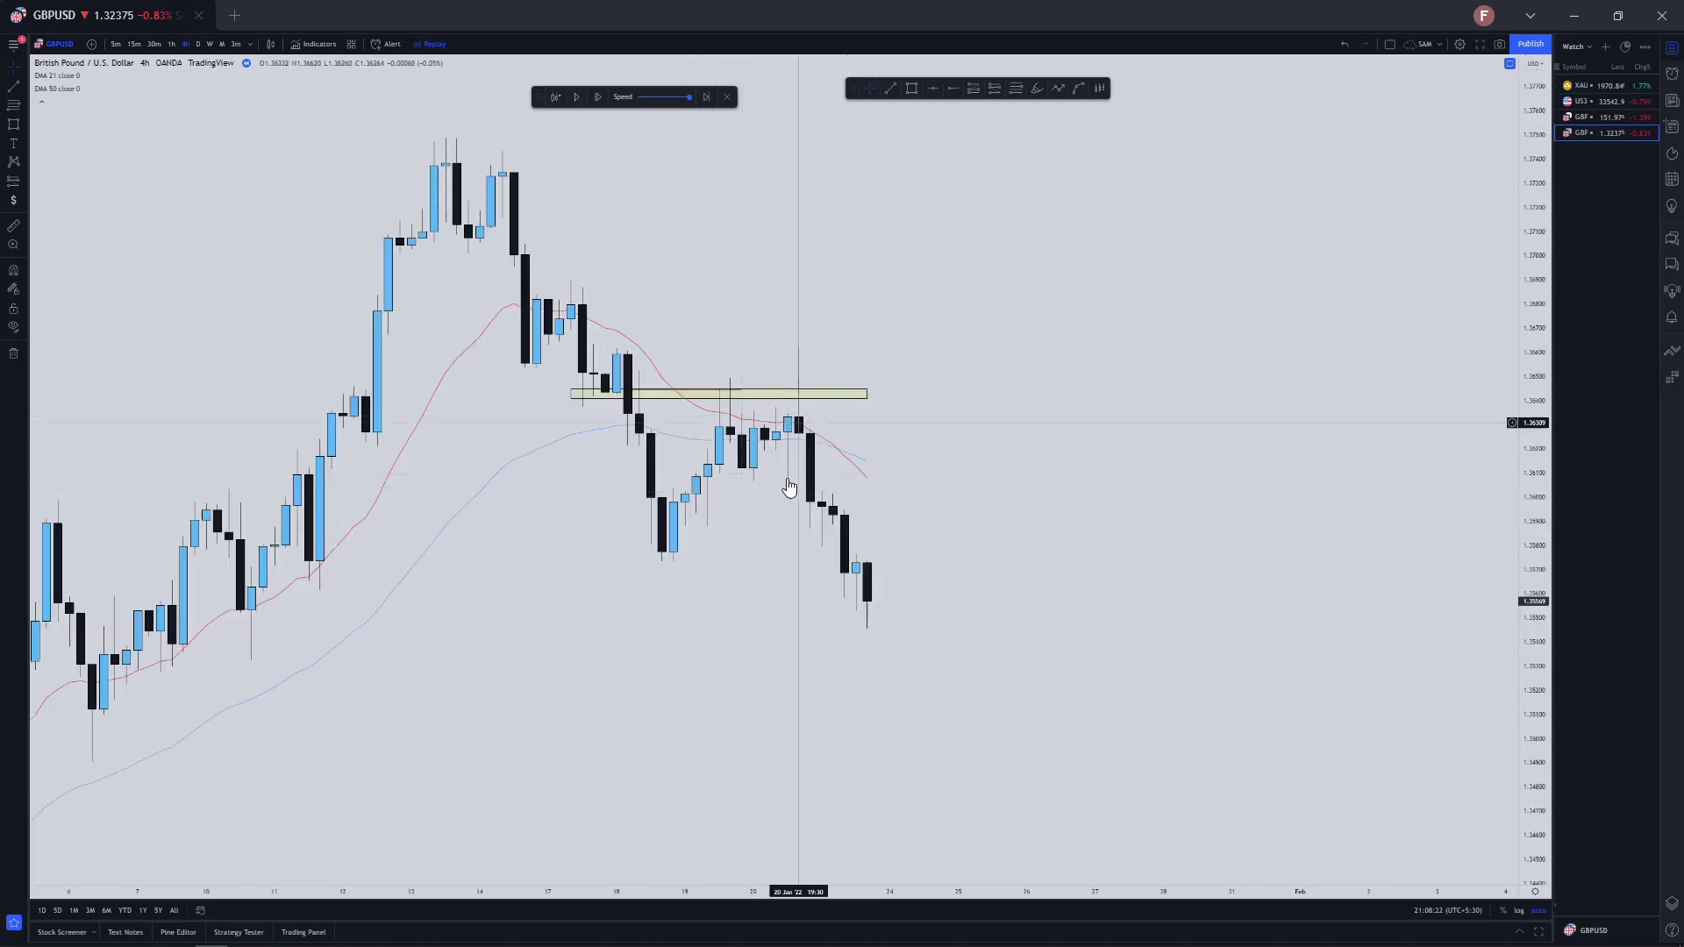
{"action": "scroll", "coordinate": [681, 472], "scroll_direction": "up", "scroll_amount": 2}
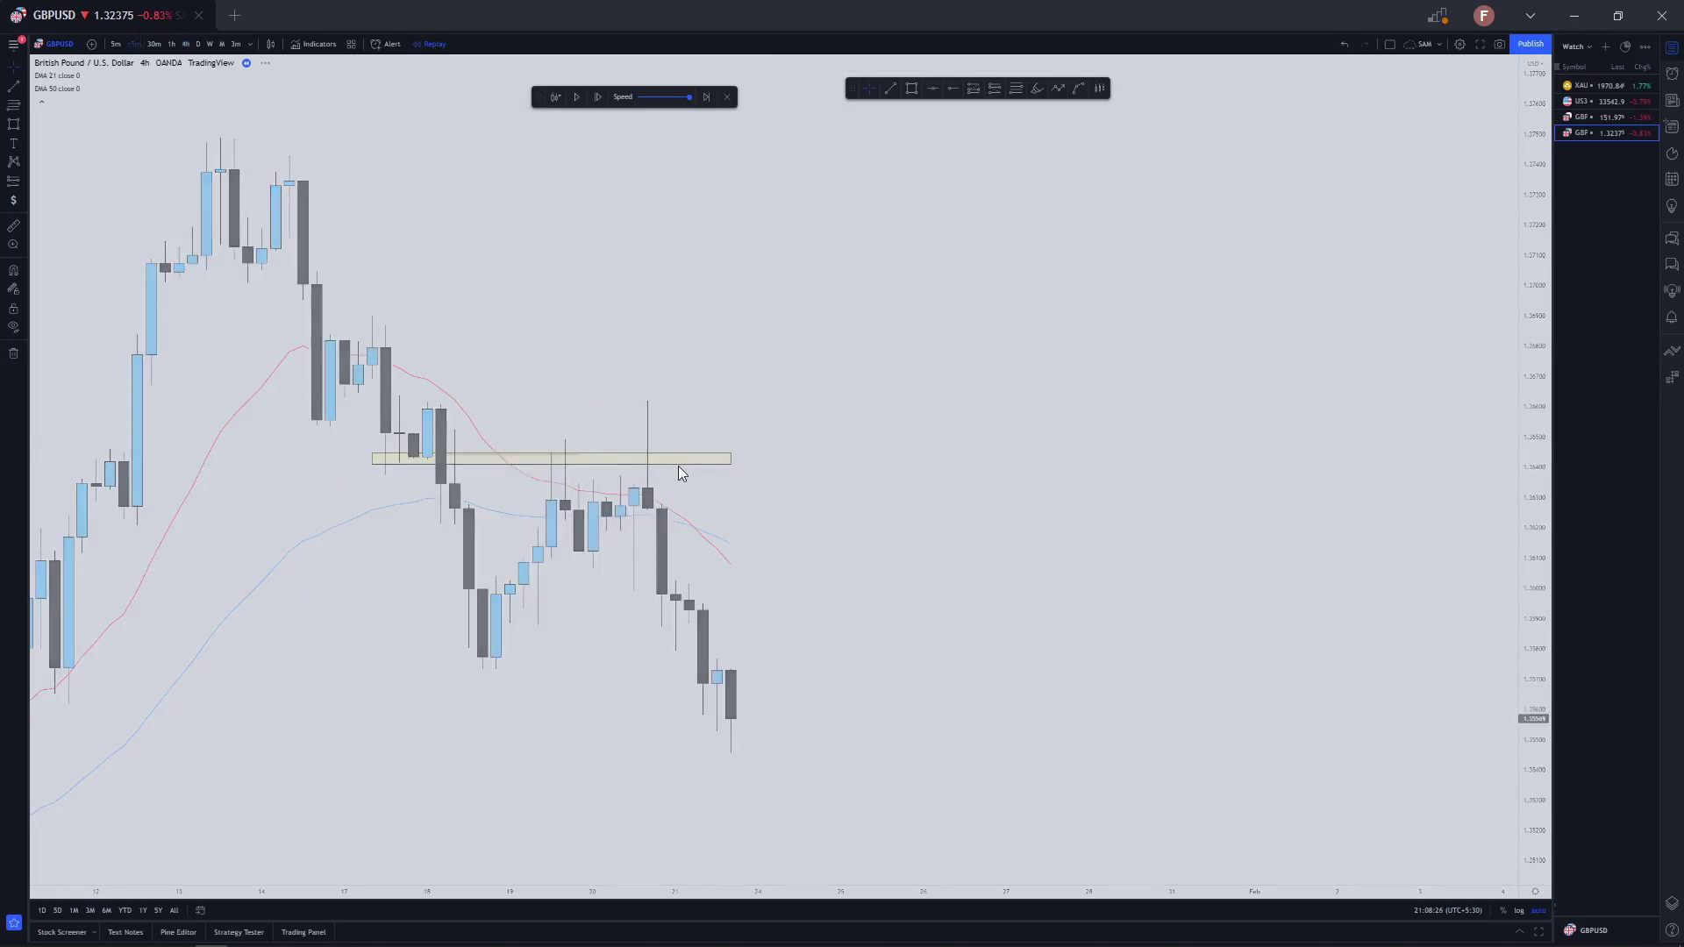
Exit bar replay on the 15-minute timeframe and navigate back to the 18–21 January zone
{"action": "left_click", "coordinate": [725, 97]}
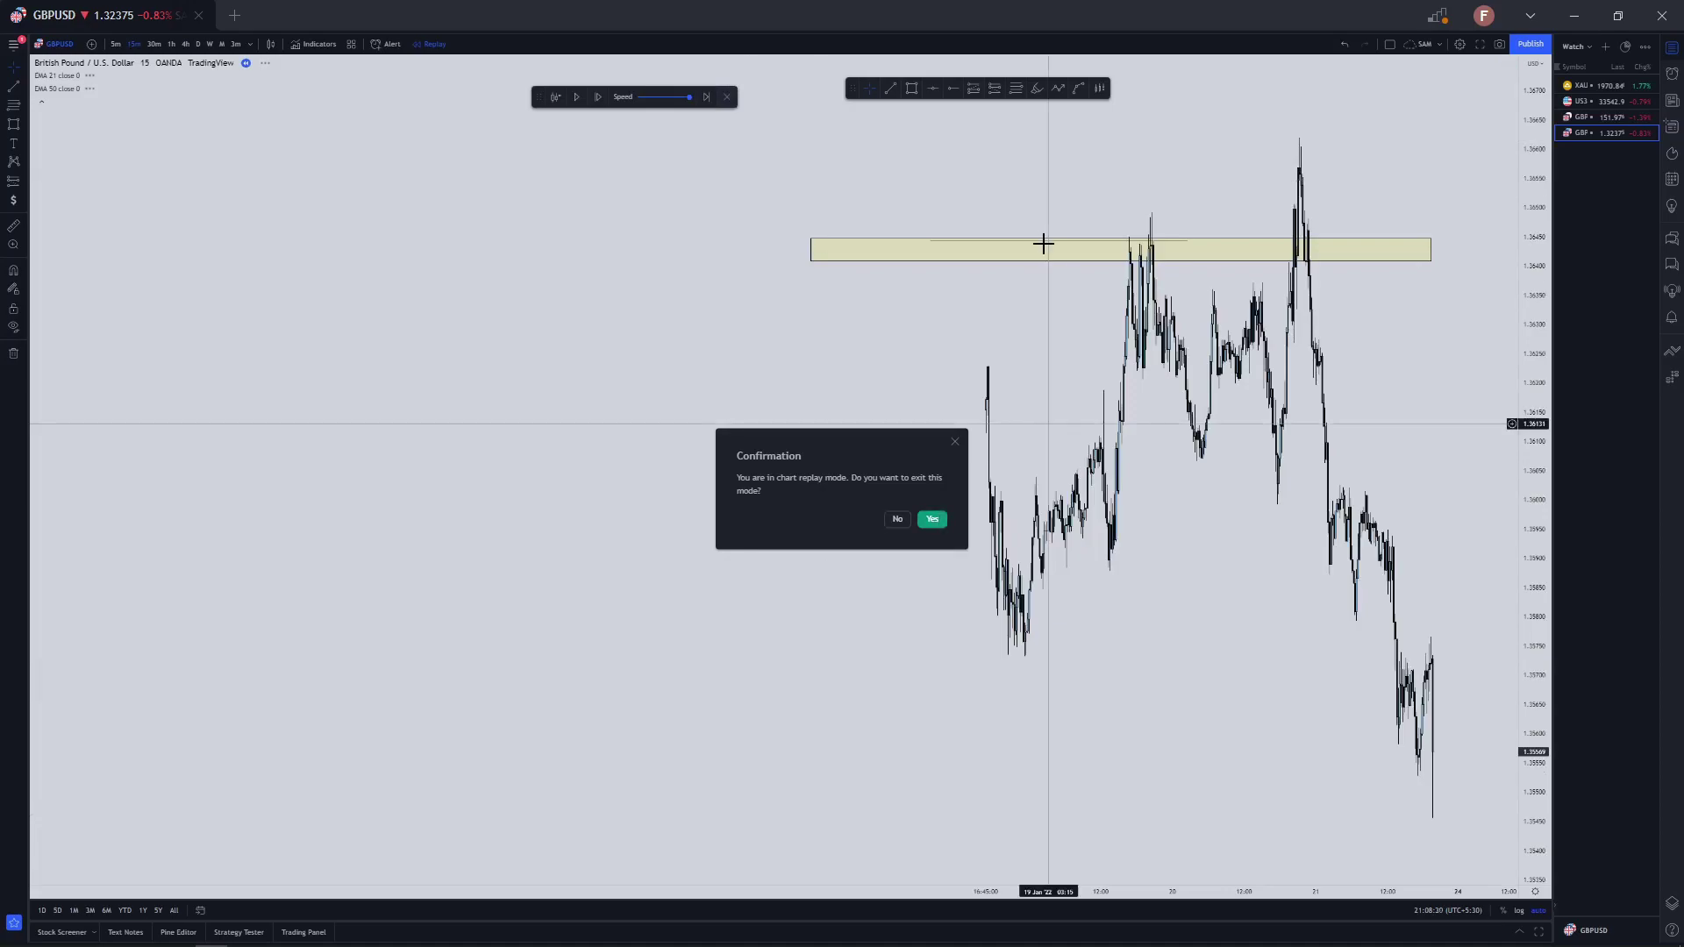
{"action": "left_click", "coordinate": [931, 519]}
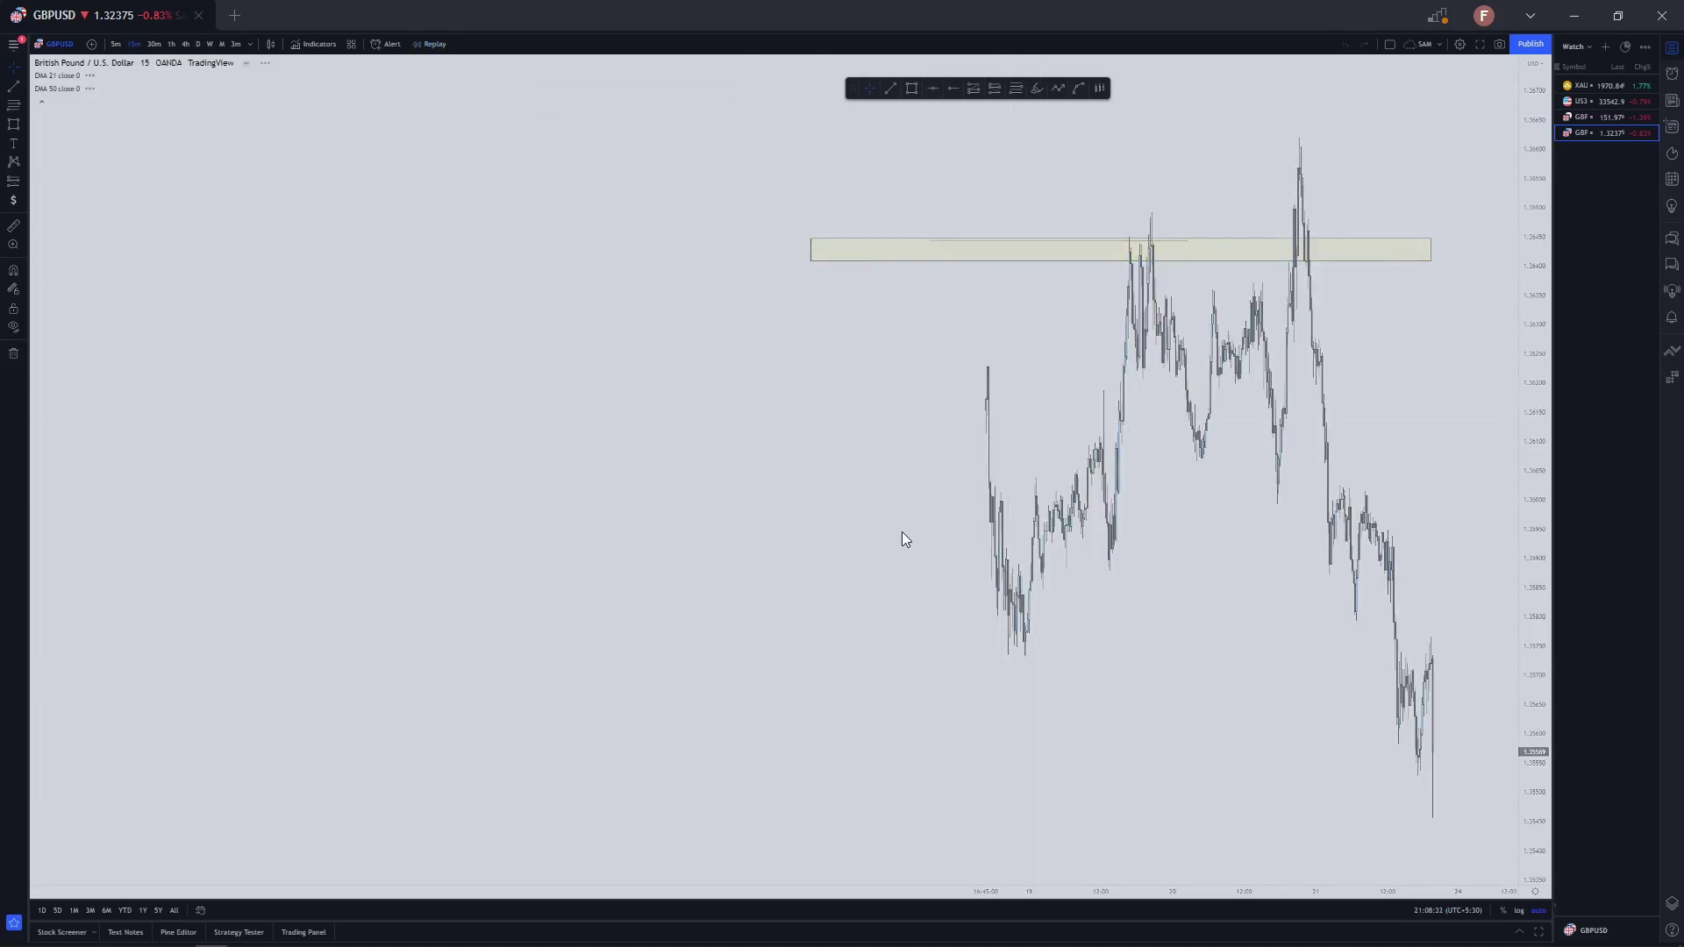
{"action": "mouse_move", "coordinate": [384, 940]}
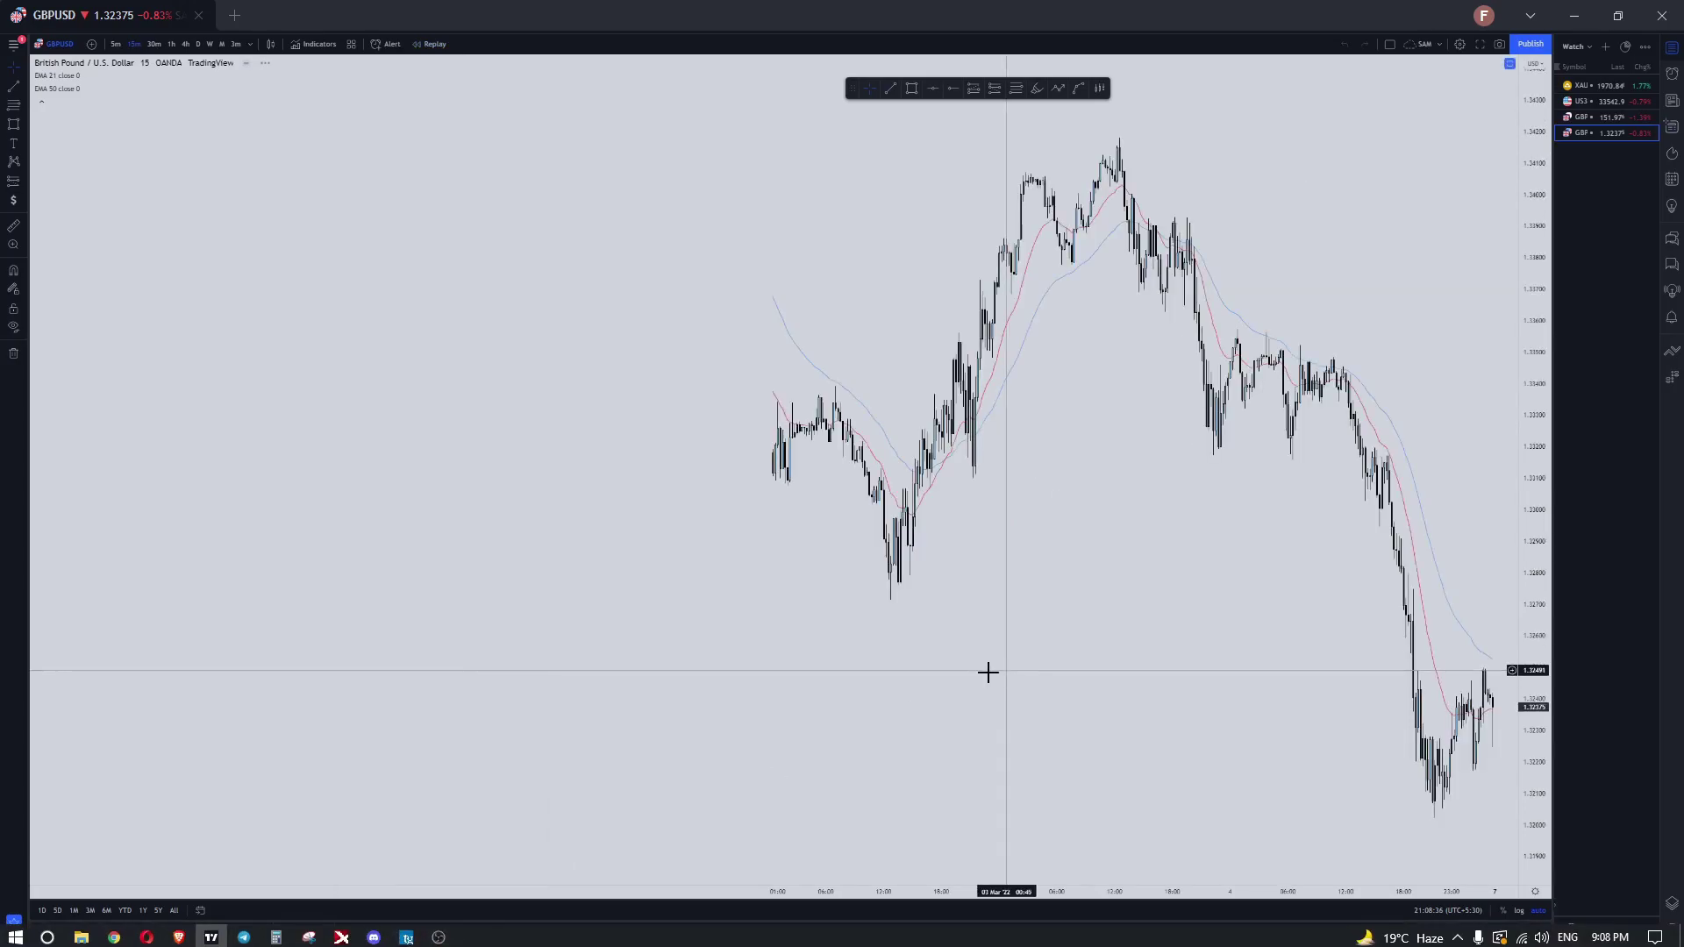
{"action": "left_click_drag", "start_coordinate": [714, 628], "coordinate": [1211, 650]}
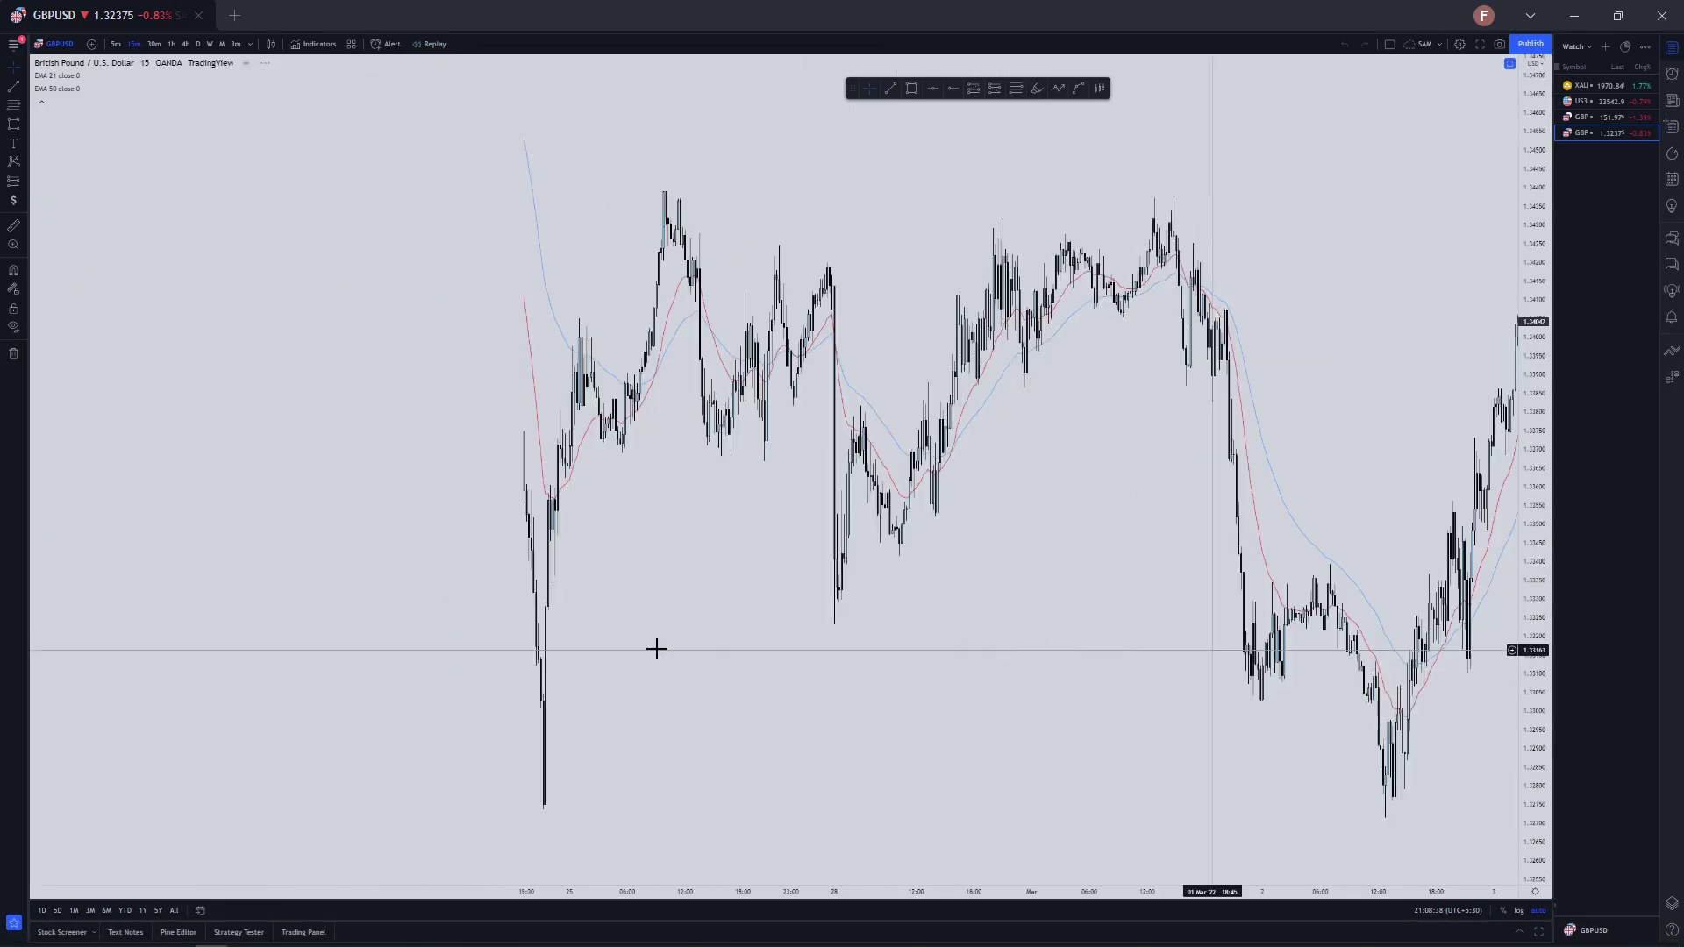
{"action": "scroll", "coordinate": [475, 621], "scroll_direction": "down", "scroll_amount": 3}
{"action": "left_click_drag", "start_coordinate": [411, 579], "coordinate": [1267, 620]}
{"action": "left_click_drag", "start_coordinate": [306, 556], "coordinate": [698, 581]}
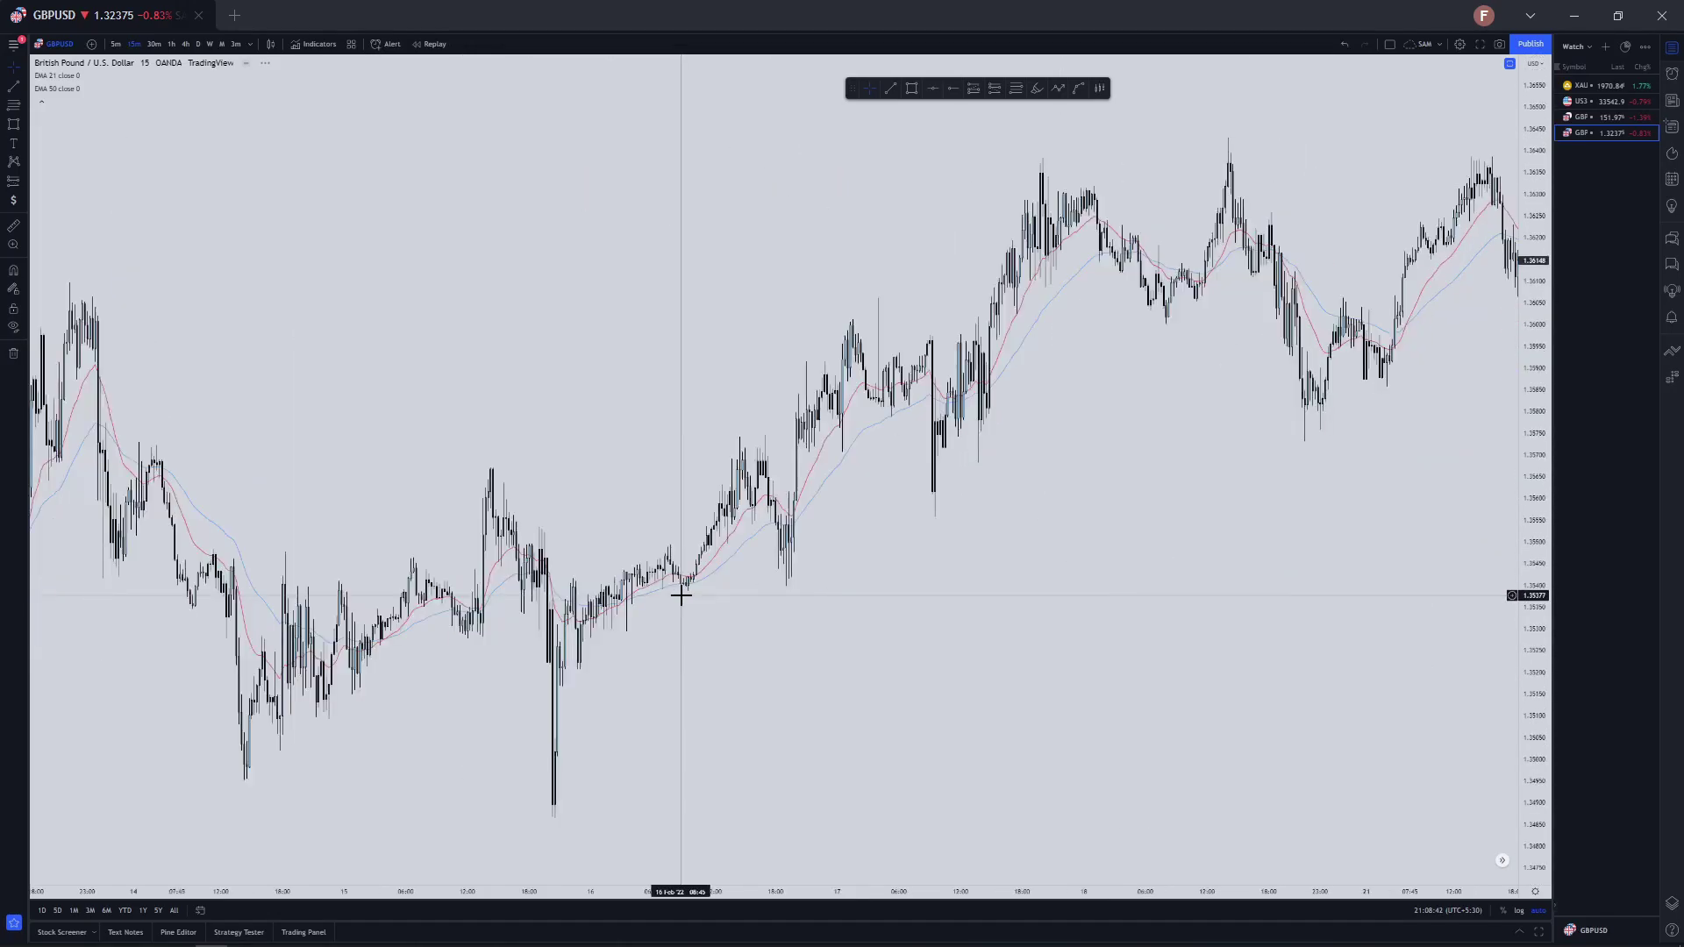
{"action": "scroll", "coordinate": [680, 596], "scroll_direction": "down", "scroll_amount": 7}
{"action": "left_click_drag", "start_coordinate": [570, 572], "coordinate": [1211, 612]}
{"action": "scroll", "coordinate": [688, 338], "scroll_direction": "up", "scroll_amount": 4}
{"action": "left_click_drag", "start_coordinate": [702, 384], "coordinate": [1390, 395]}
{"action": "scroll", "coordinate": [782, 530], "scroll_direction": "up", "scroll_amount": 7}
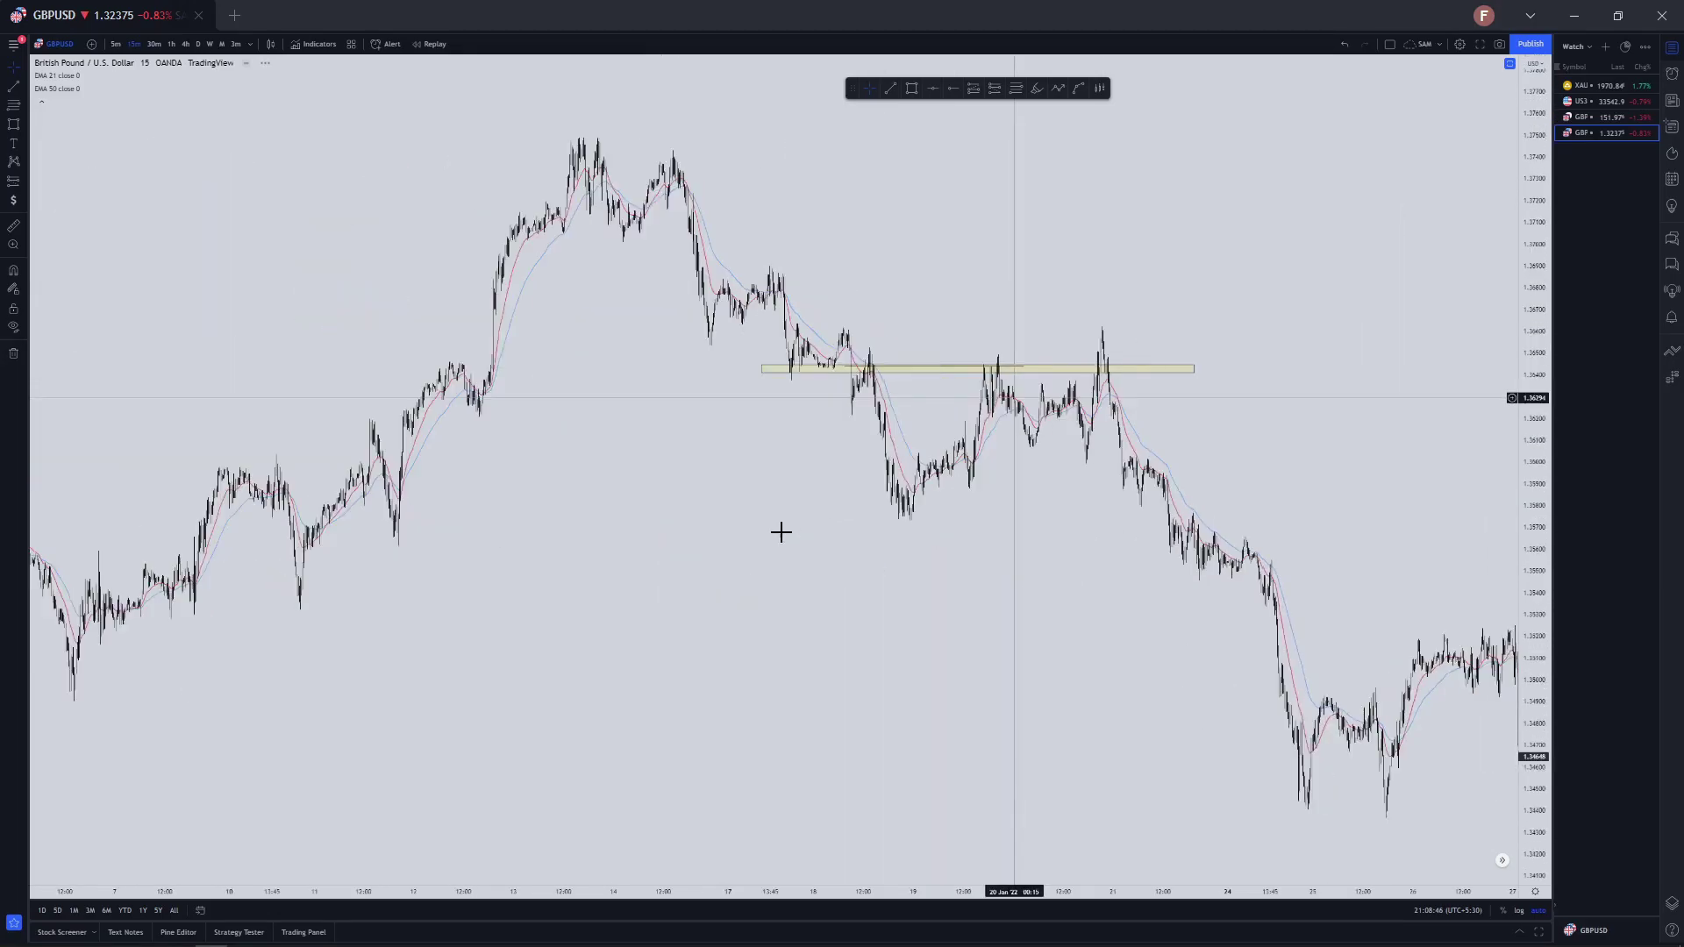
Draw a horizontal trend line at about 1.3635 across the 20 January highs just below the zone
{"action": "left_click_drag", "start_coordinate": [895, 552], "coordinate": [1173, 552]}
{"action": "scroll", "coordinate": [1469, 781], "scroll_direction": "up", "scroll_amount": 4}
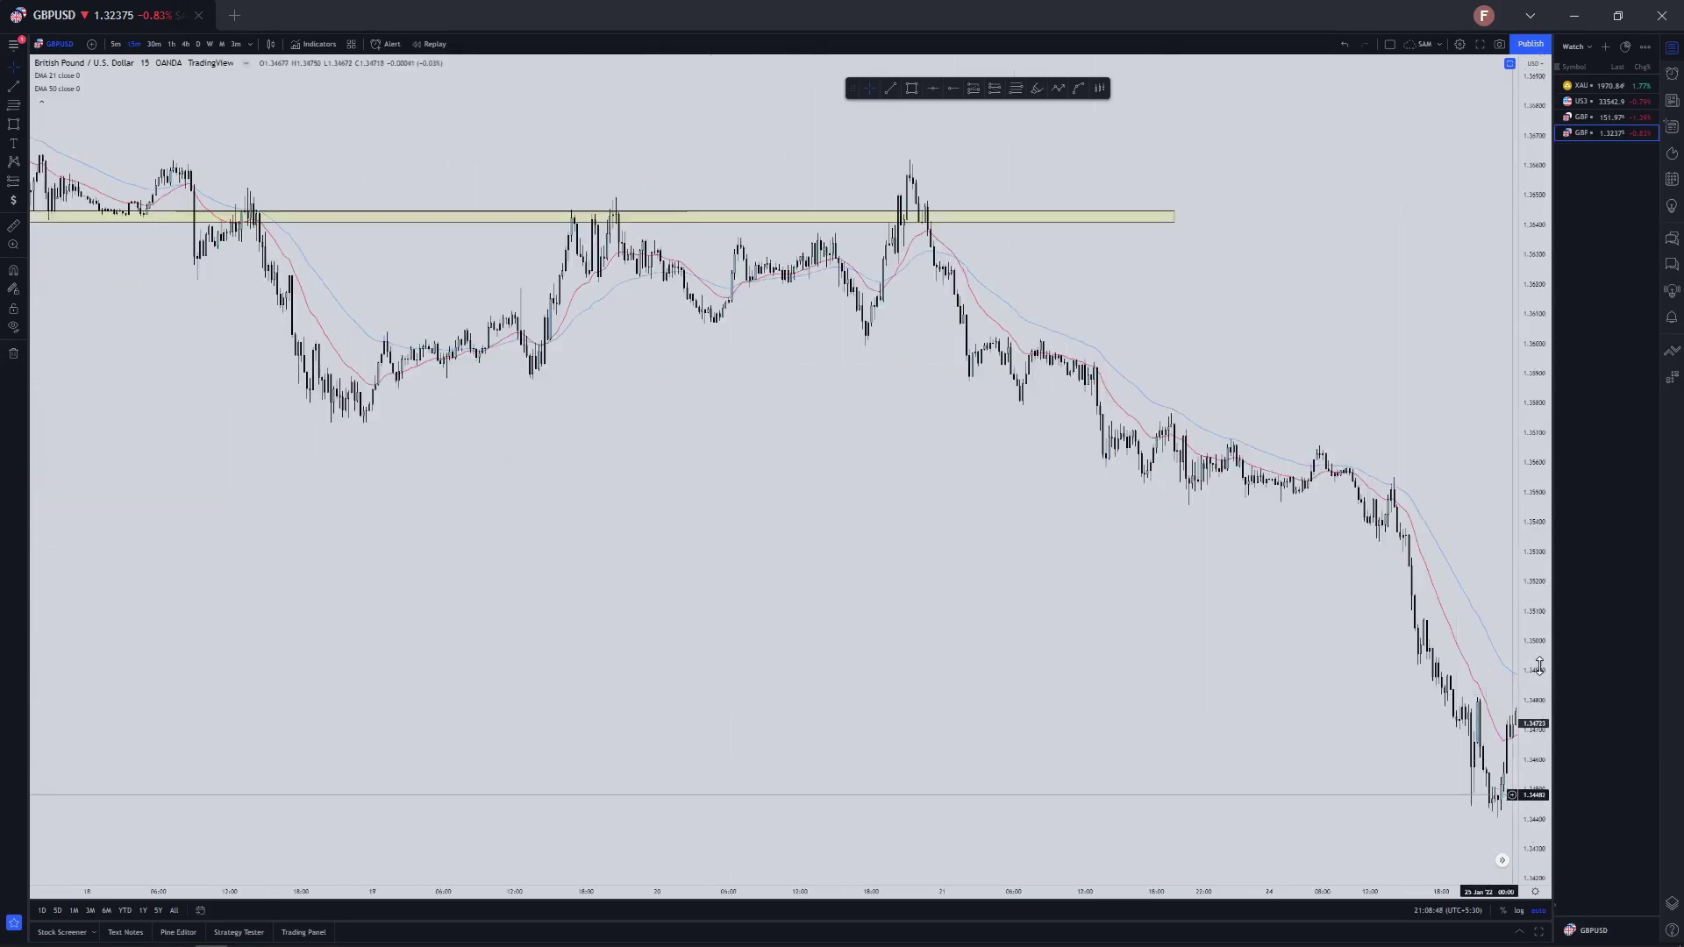
{"action": "left_click_drag", "start_coordinate": [1536, 669], "coordinate": [1535, 436]}
{"action": "left_click_drag", "start_coordinate": [955, 592], "coordinate": [1113, 737]}
{"action": "scroll", "coordinate": [928, 514], "scroll_direction": "up", "scroll_amount": 3}
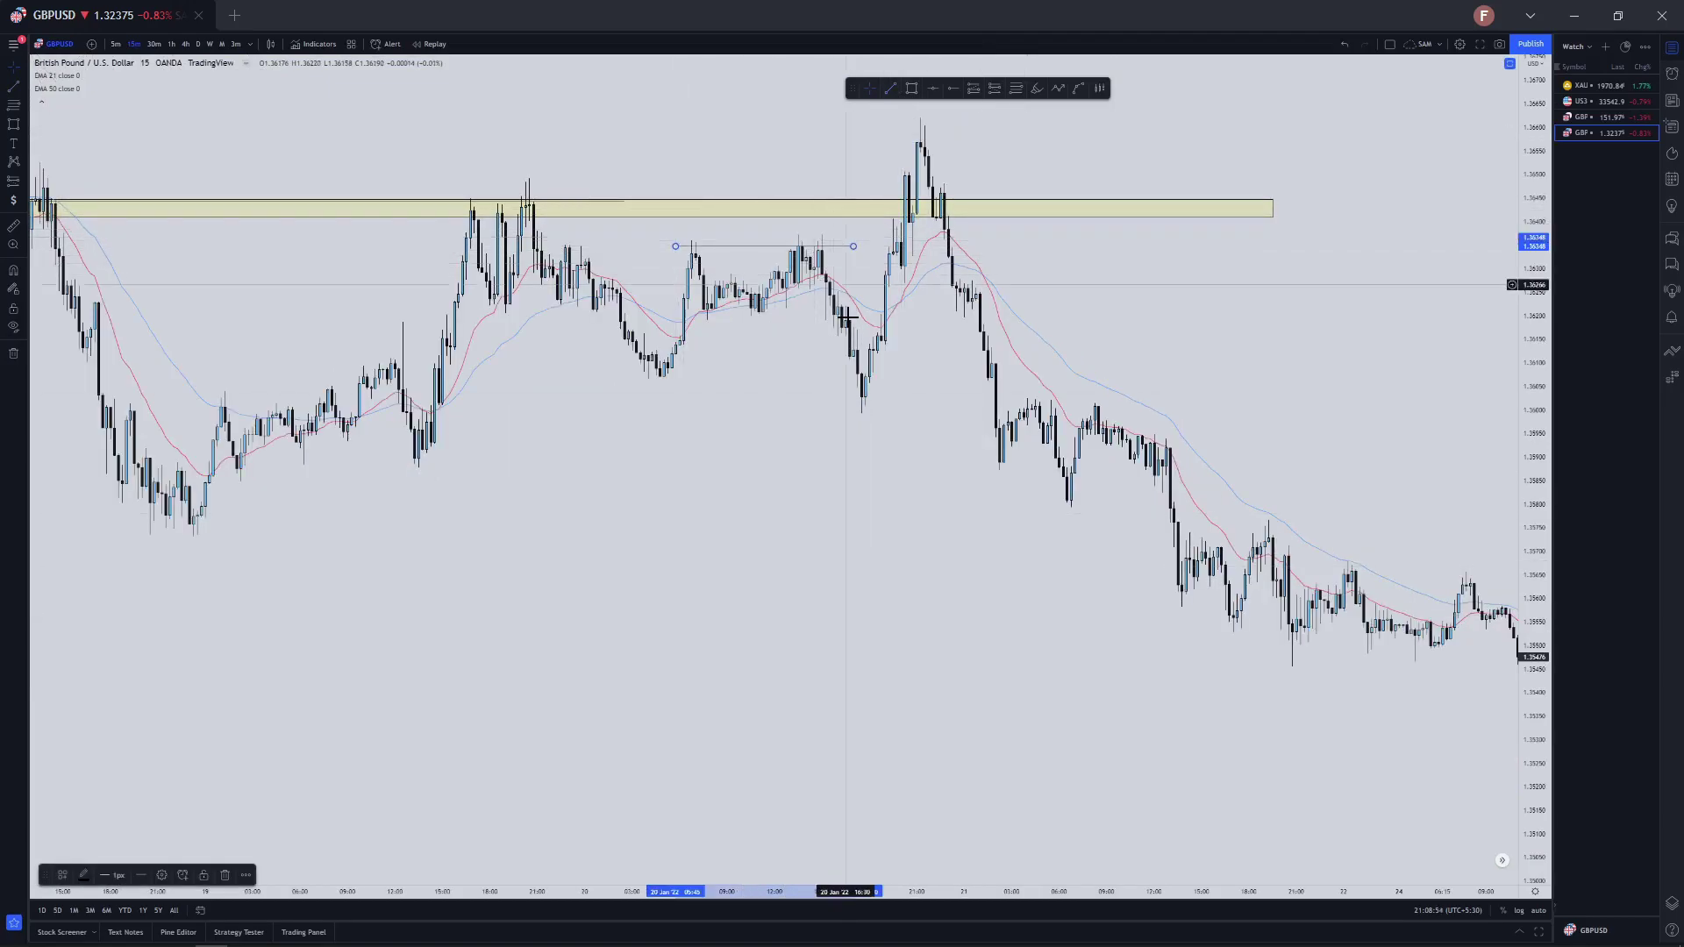
Draw a rising trend line from about 1.3588 to 1.3623 under the lows and a falling one from about 1.3649 to 1.3633
{"action": "left_click", "coordinate": [891, 88]}
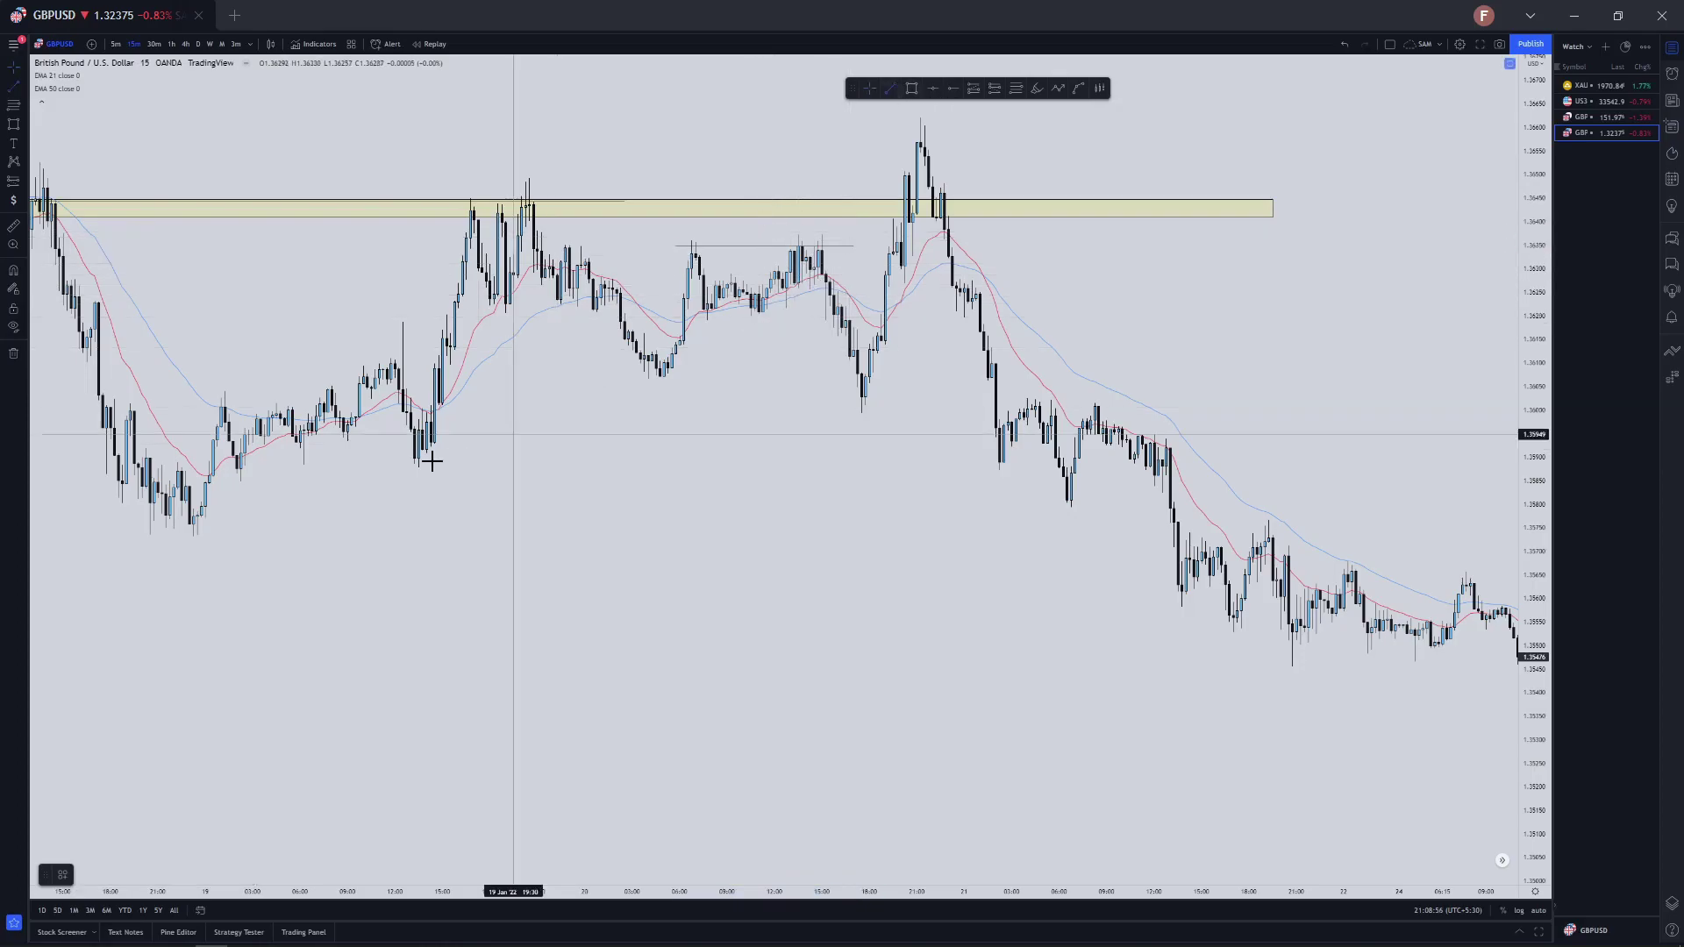
{"action": "left_click", "coordinate": [407, 469]}
{"action": "left_click", "coordinate": [881, 301]}
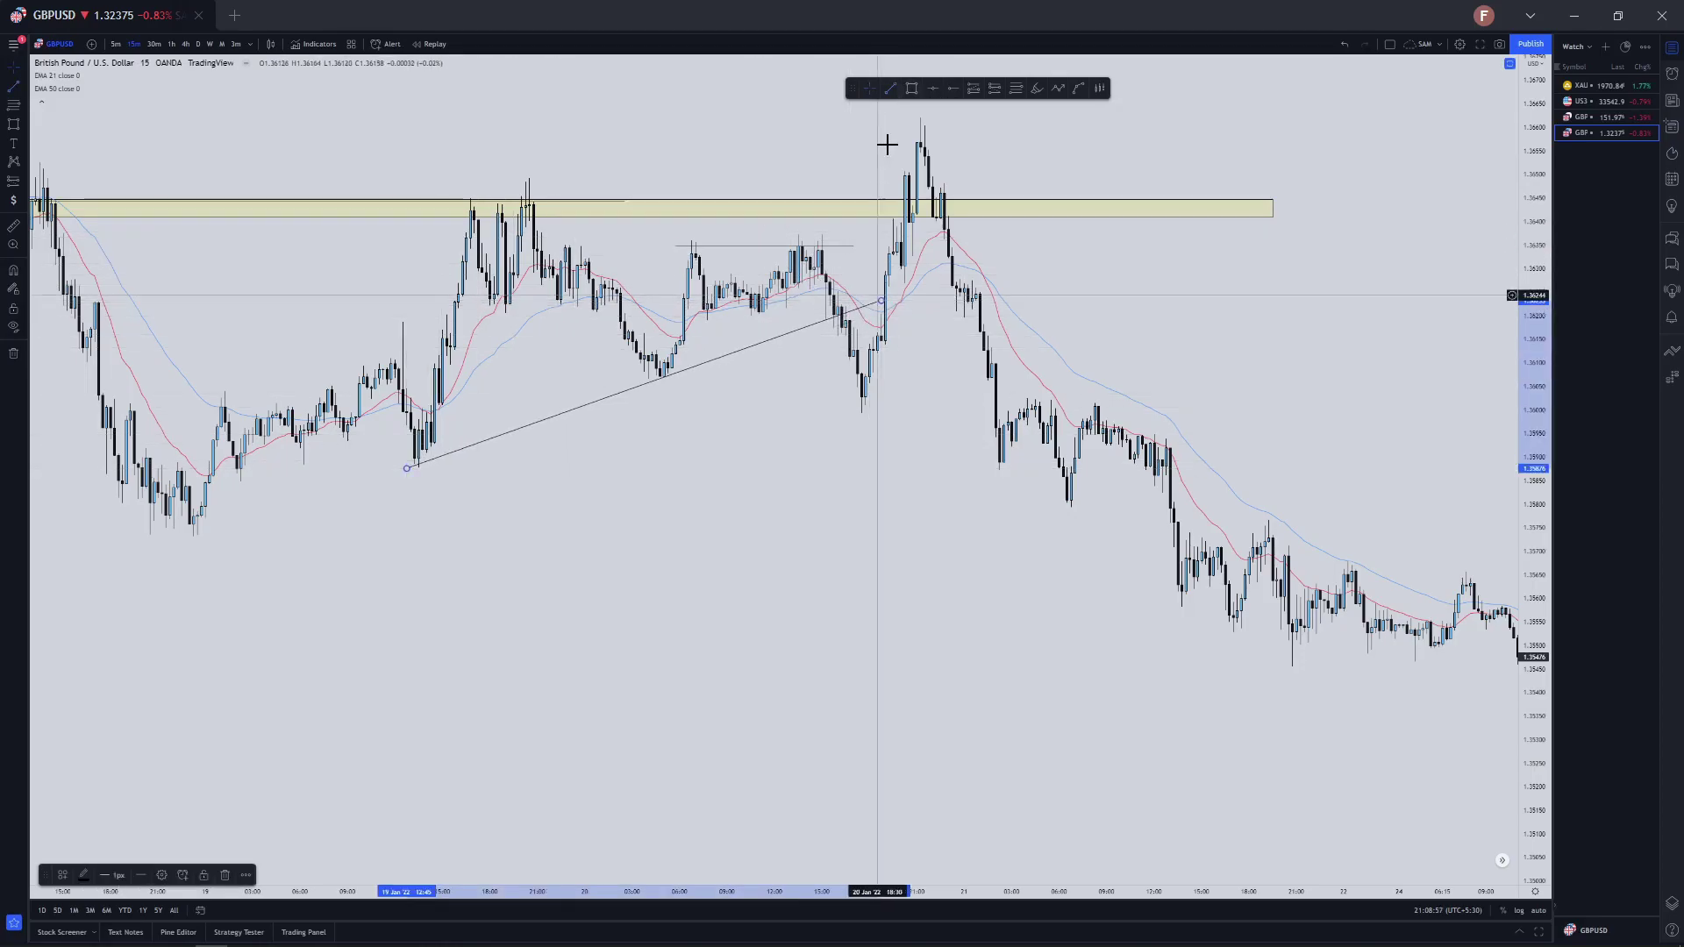
{"action": "left_click", "coordinate": [891, 88]}
{"action": "left_click", "coordinate": [486, 178]}
{"action": "left_click", "coordinate": [889, 252]}
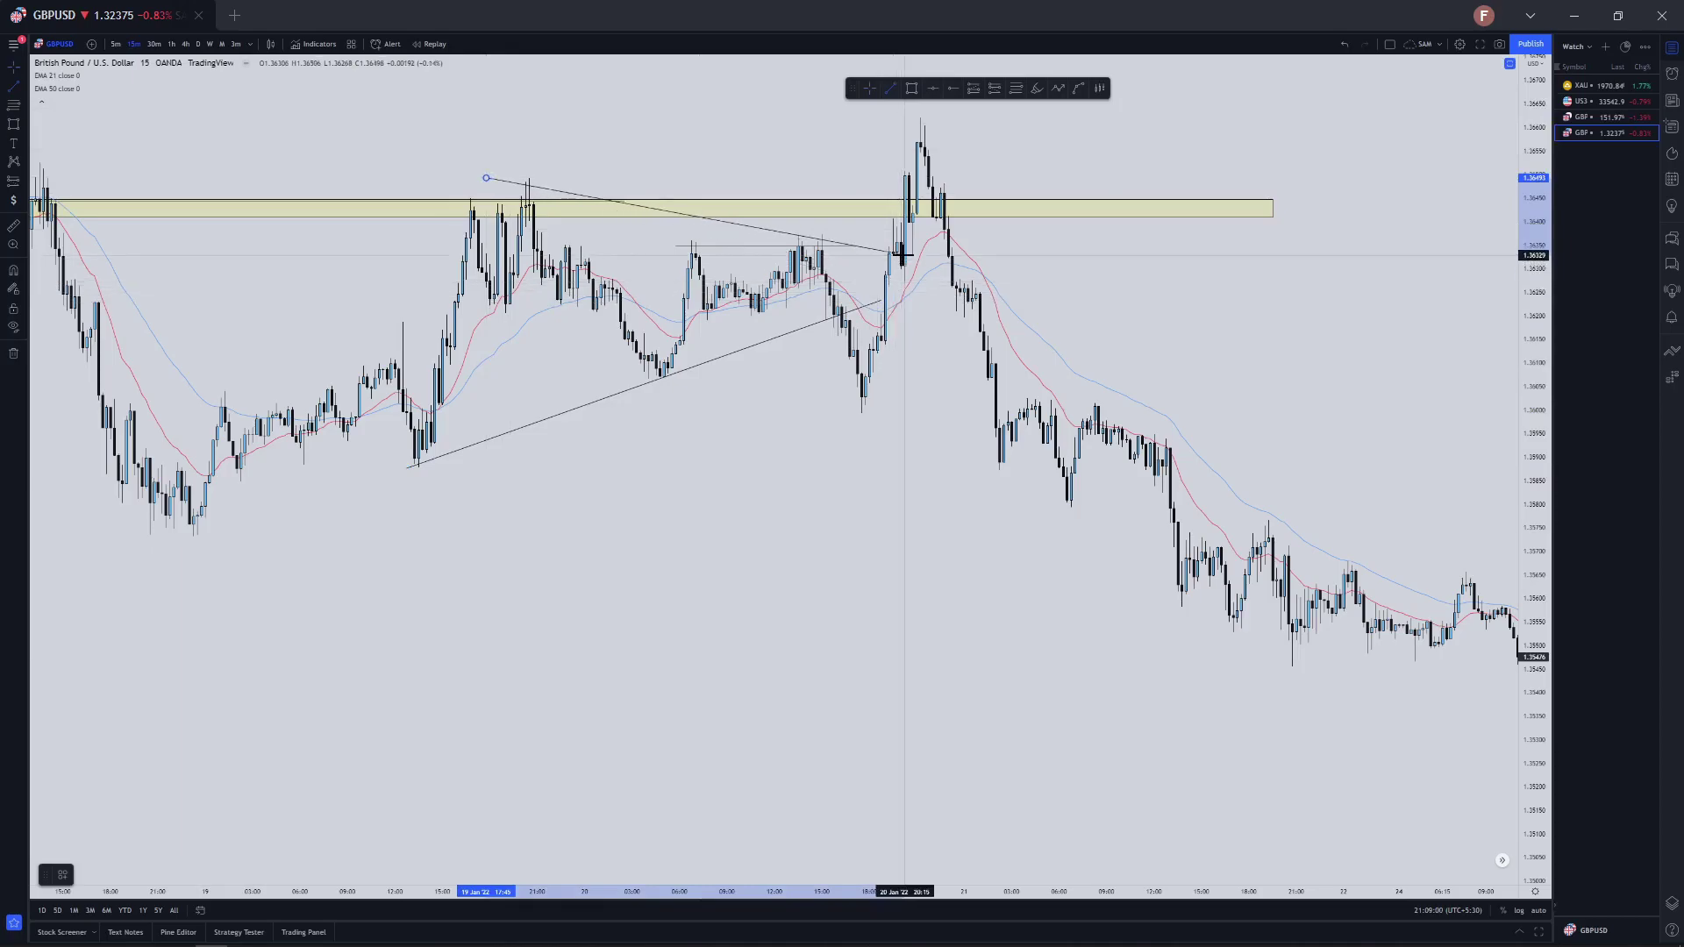
Move the start of the falling trend line back to the 18 January high at about 1.3661
{"action": "scroll", "coordinate": [903, 441], "scroll_direction": "down", "scroll_amount": 4}
{"action": "scroll", "coordinate": [881, 436], "scroll_direction": "down", "scroll_amount": 3}
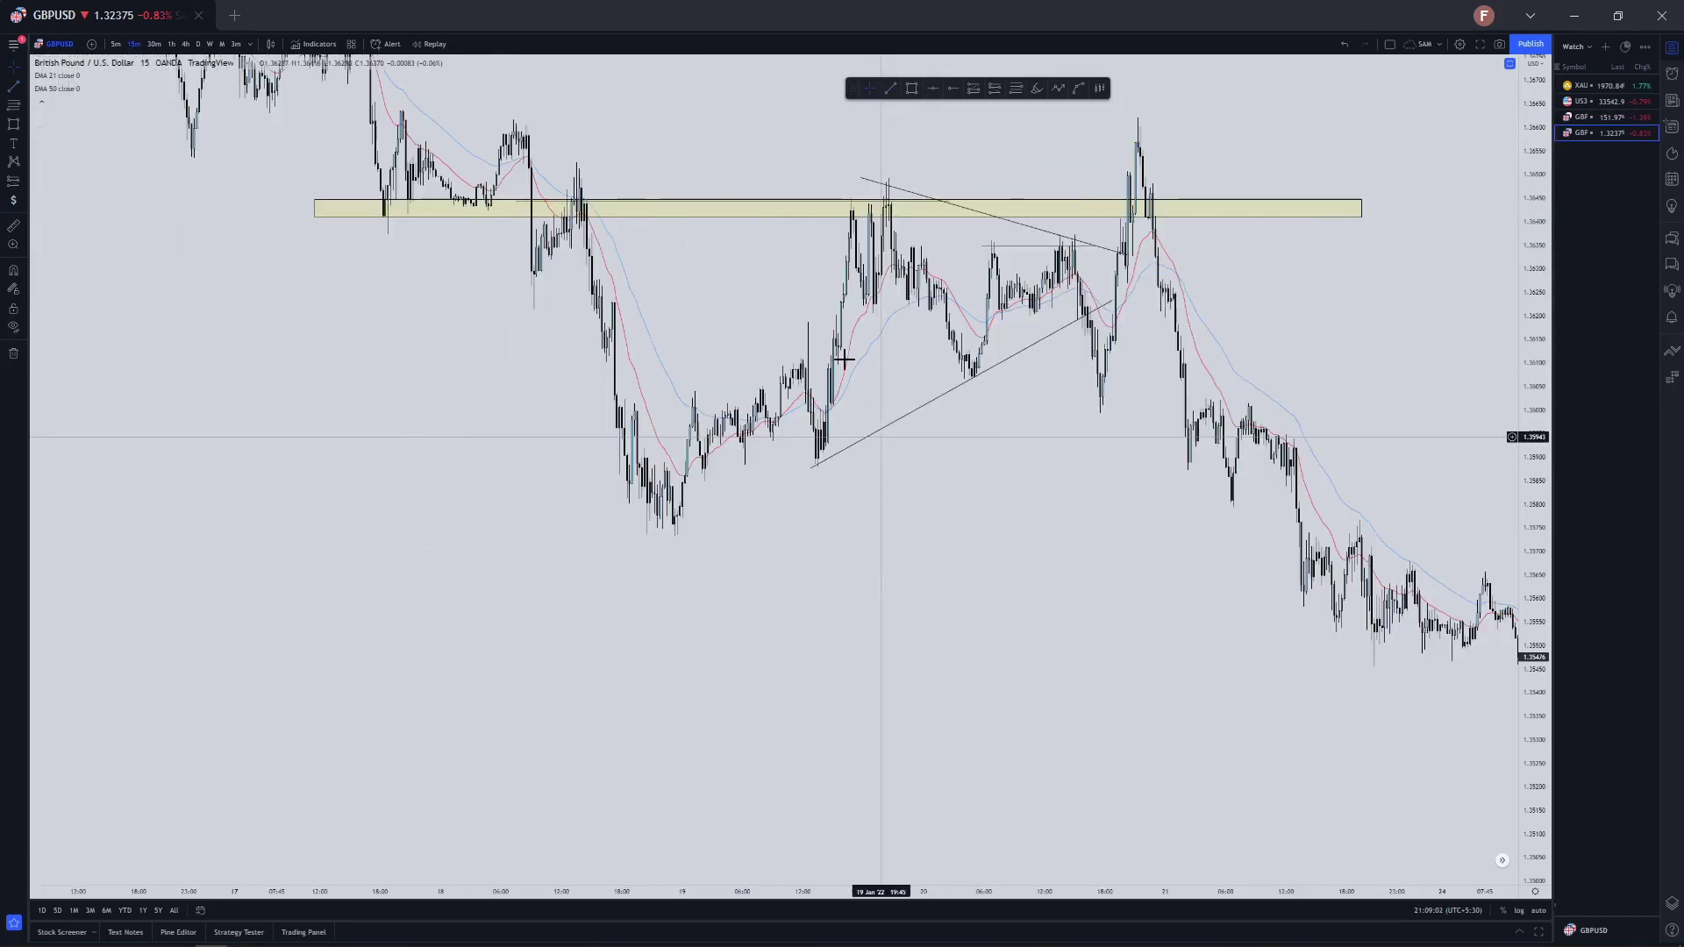
{"action": "left_click_drag", "start_coordinate": [577, 173], "coordinate": [512, 123]}
{"action": "scroll", "coordinate": [1430, 605], "scroll_direction": "down", "scroll_amount": 3}
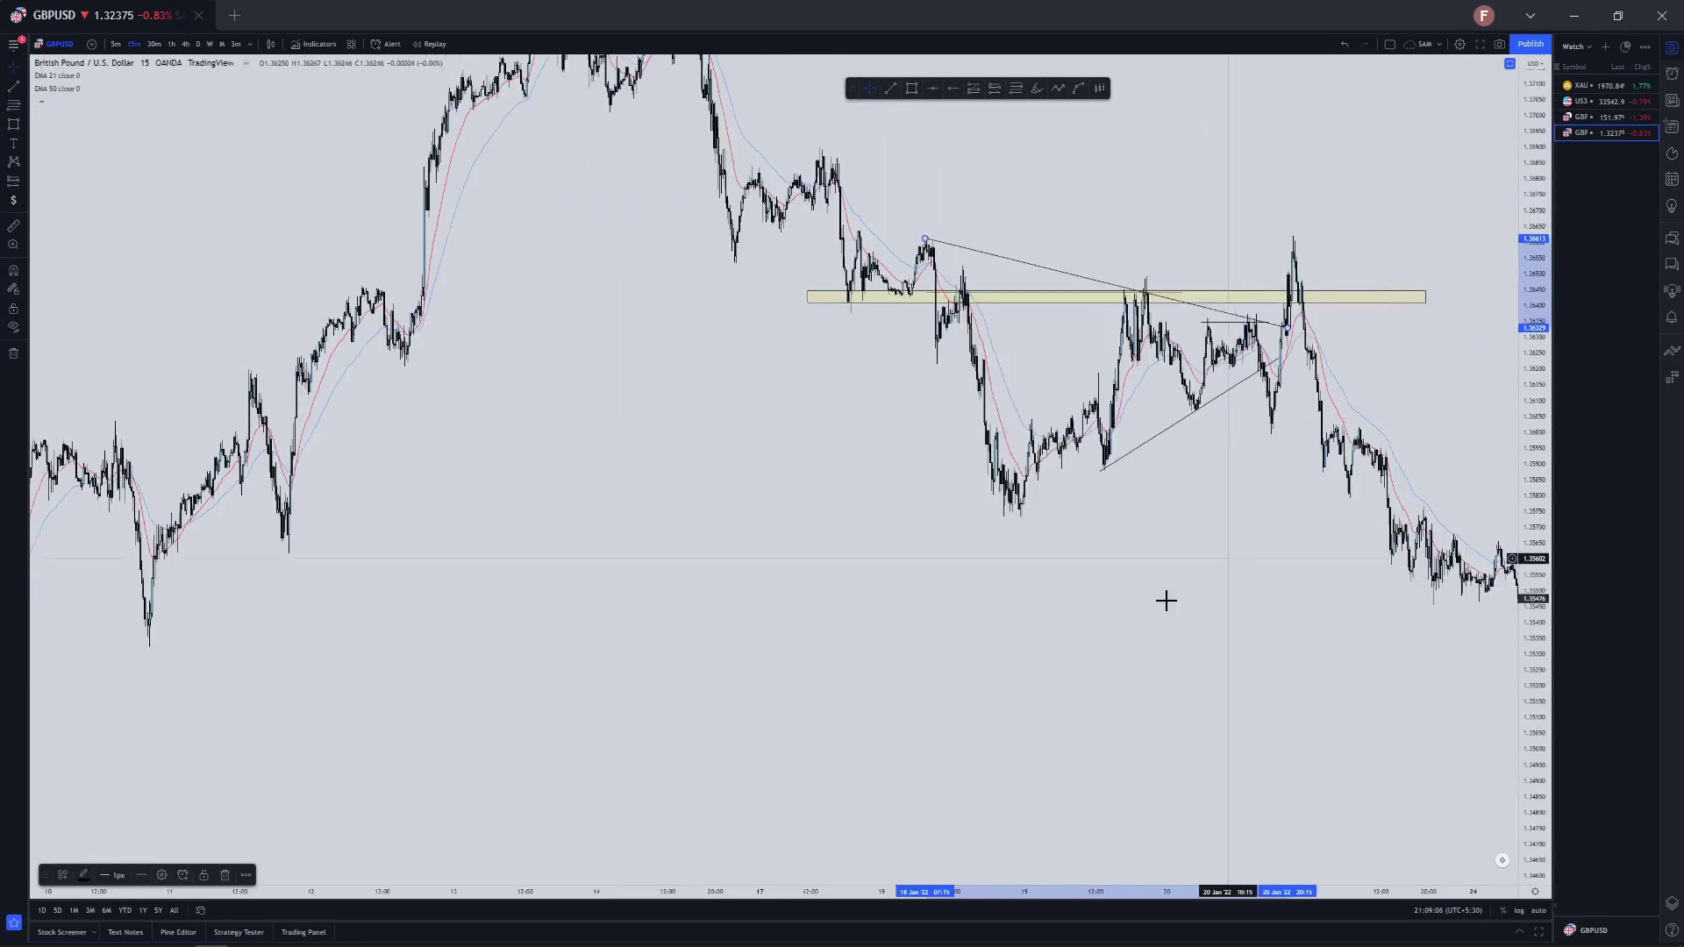
Remove all drawings from the chart
{"action": "scroll", "coordinate": [1135, 598], "scroll_direction": "up", "scroll_amount": 3}
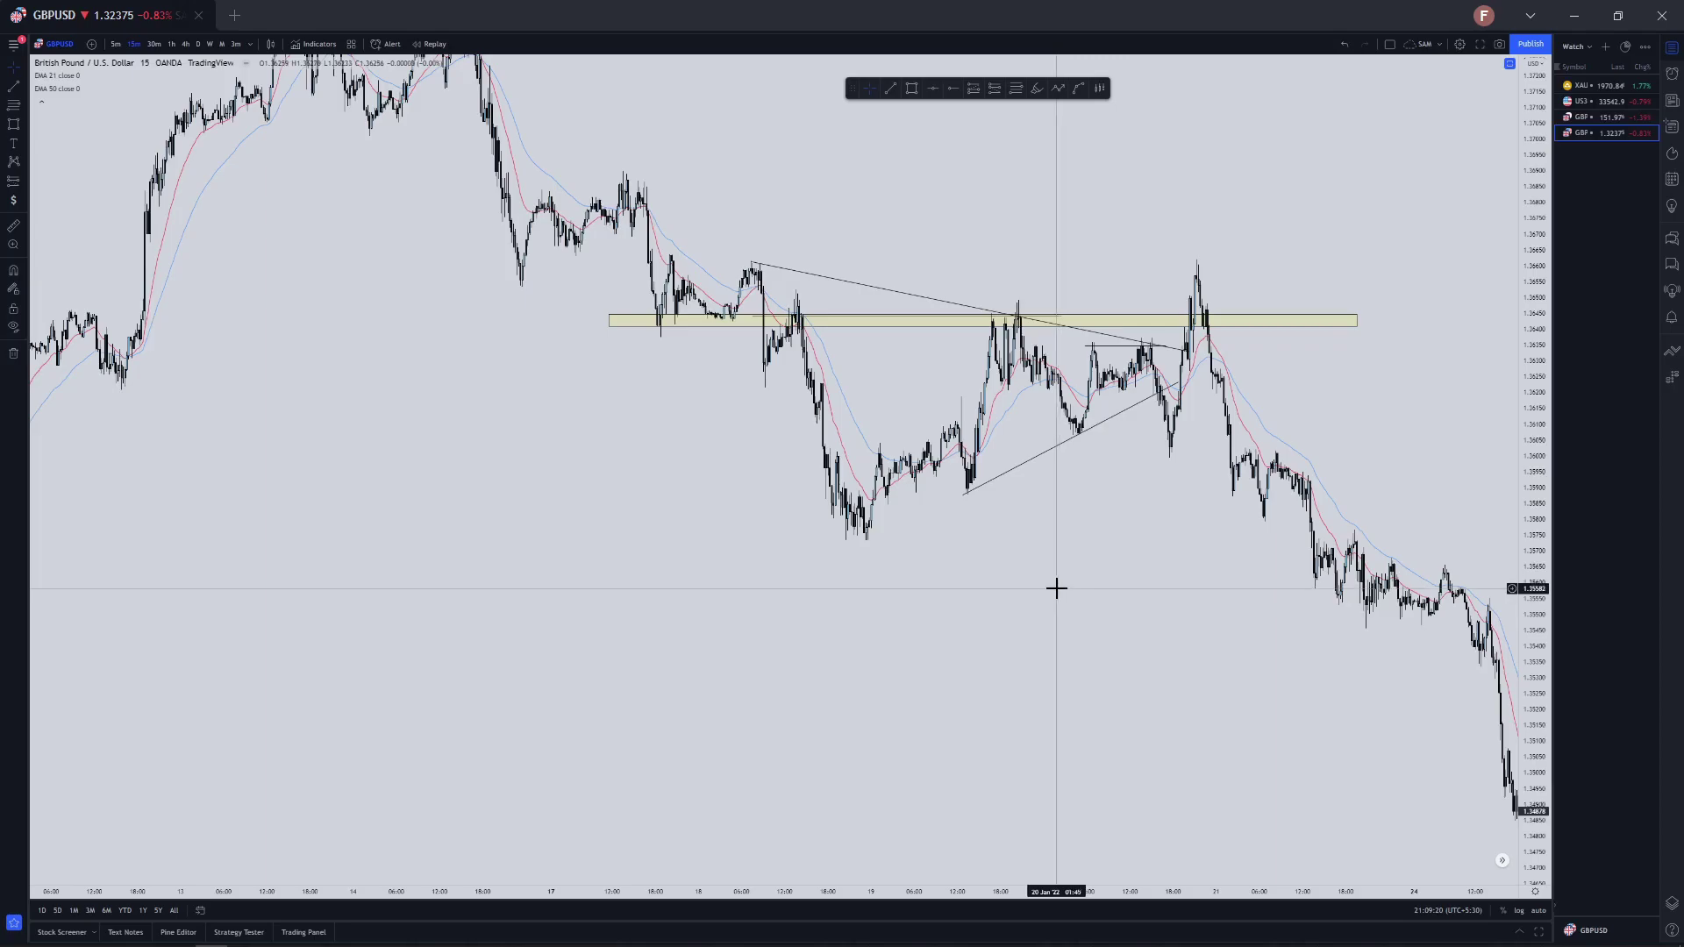
{"action": "scroll", "coordinate": [1057, 587], "scroll_direction": "right", "scroll_amount": 5}
{"action": "right_click", "coordinate": [923, 549]}
{"action": "mouse_move", "coordinate": [997, 731]}
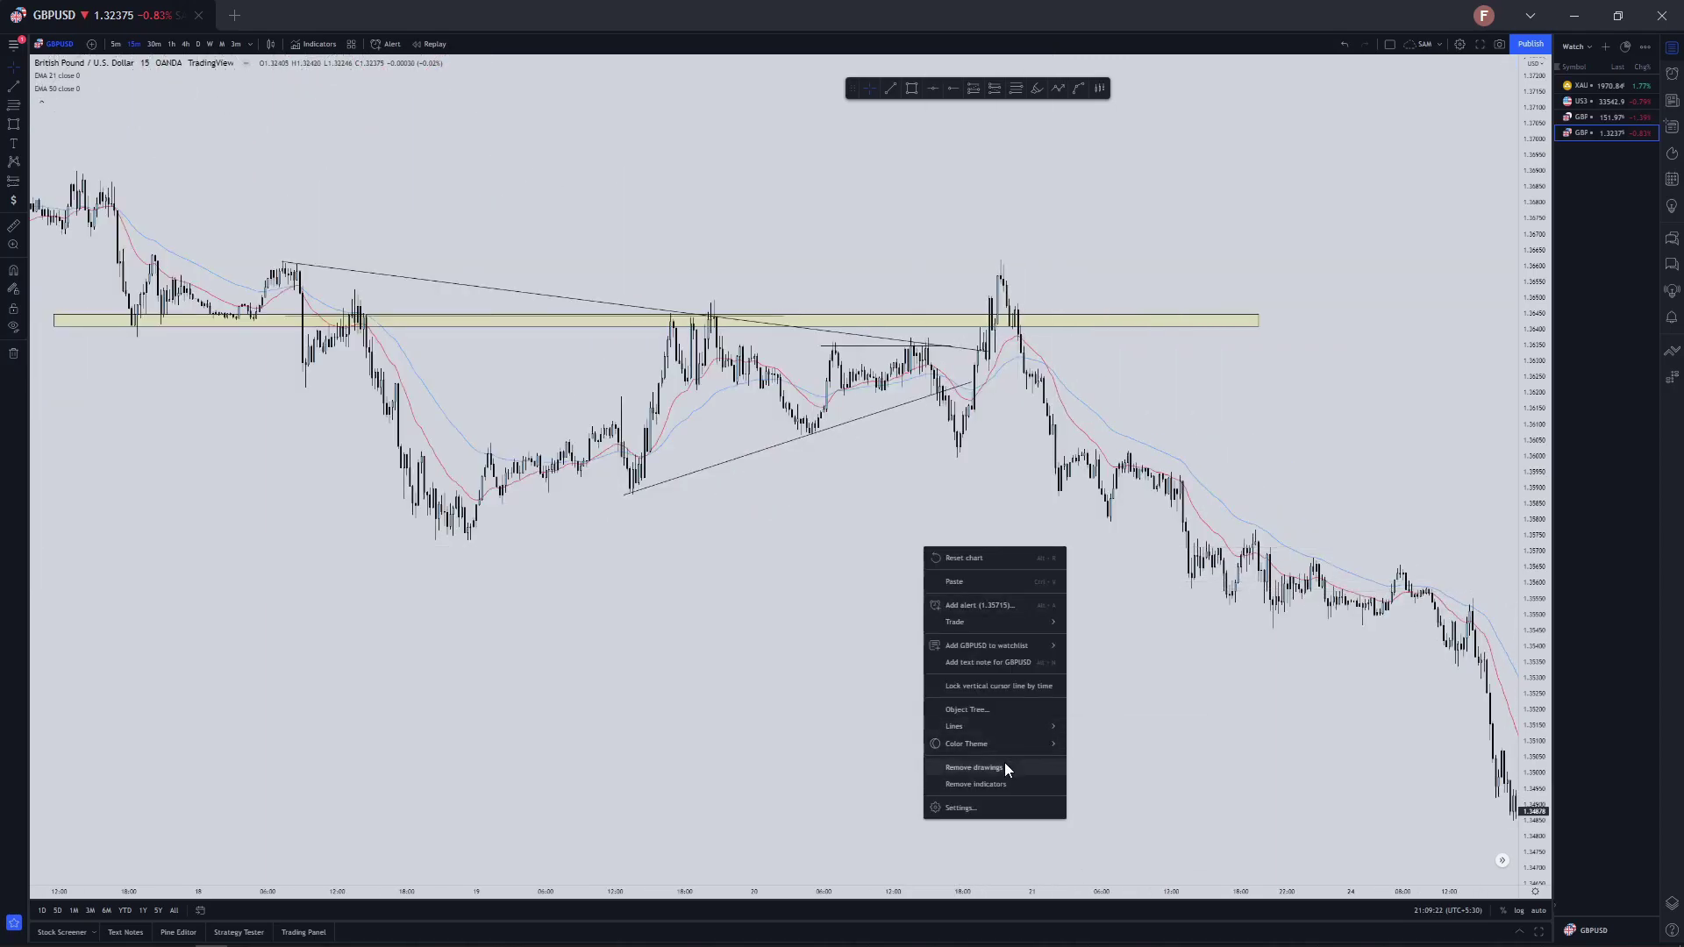
{"action": "left_click", "coordinate": [1003, 765]}
Examine the 19–21 January price swings up close on the 15-minute chart
{"action": "left_click_drag", "start_coordinate": [1226, 699], "coordinate": [1062, 576]}
{"action": "scroll", "coordinate": [1205, 616], "scroll_direction": "up", "scroll_amount": 3}
{"action": "scroll", "coordinate": [1452, 731], "scroll_direction": "up", "scroll_amount": 1}
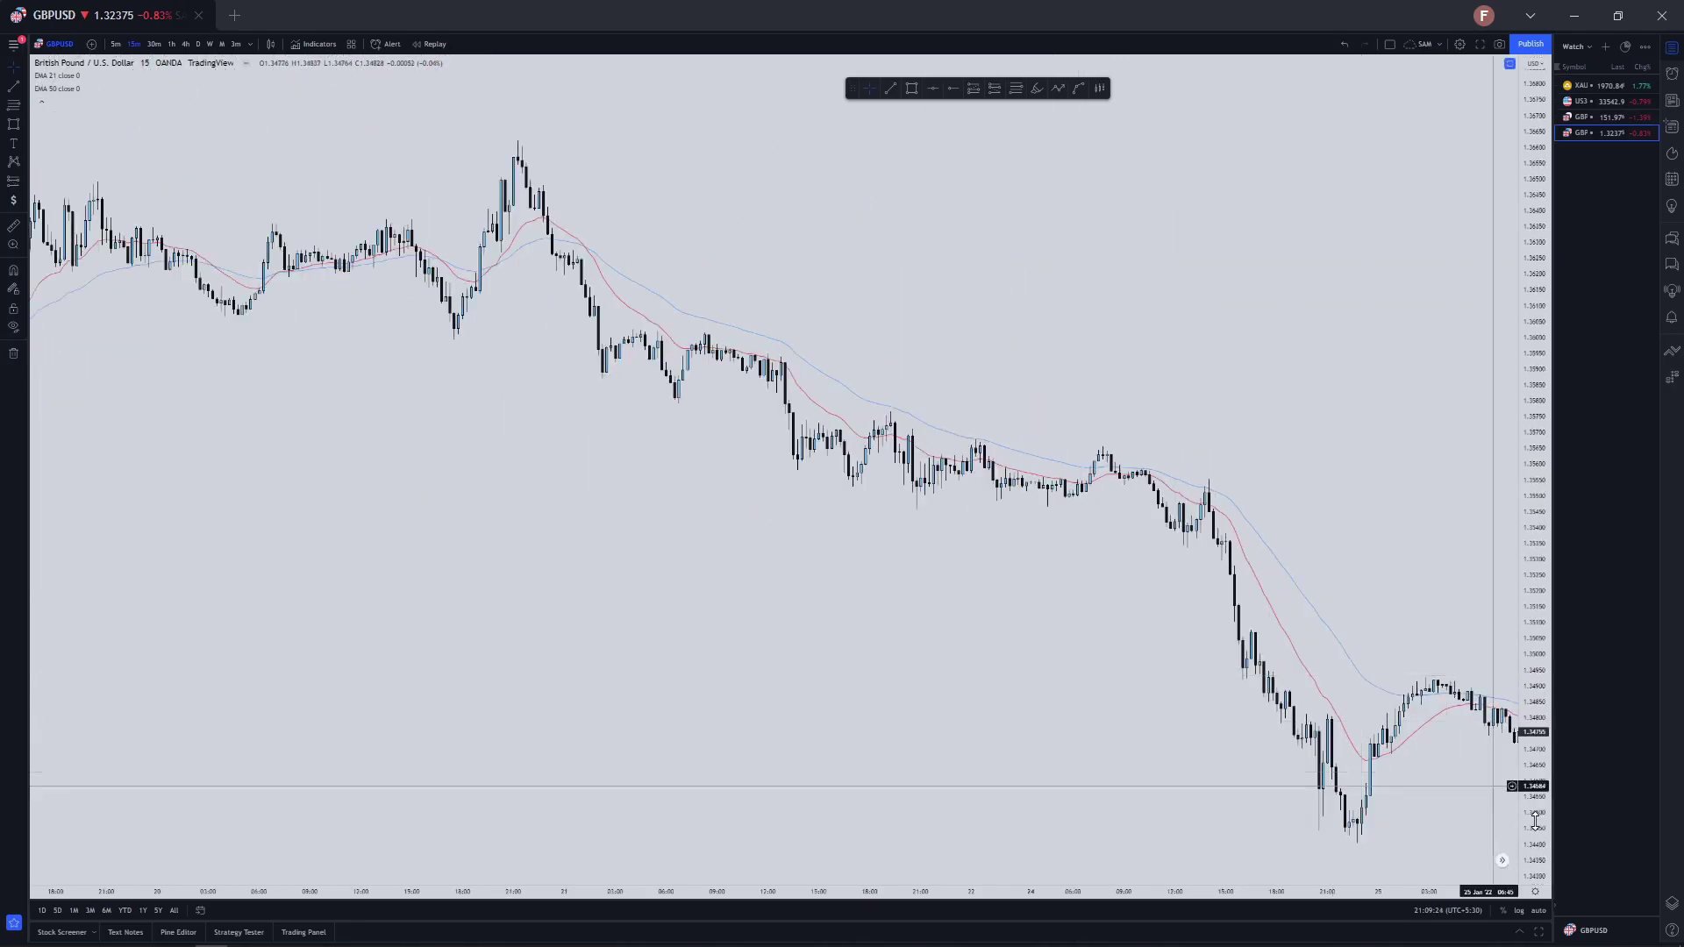
{"action": "left_click_drag", "start_coordinate": [1534, 818], "coordinate": [1294, 458]}
{"action": "left_click_drag", "start_coordinate": [970, 312], "coordinate": [1188, 607]}
{"action": "left_click_drag", "start_coordinate": [316, 220], "coordinate": [464, 436]}
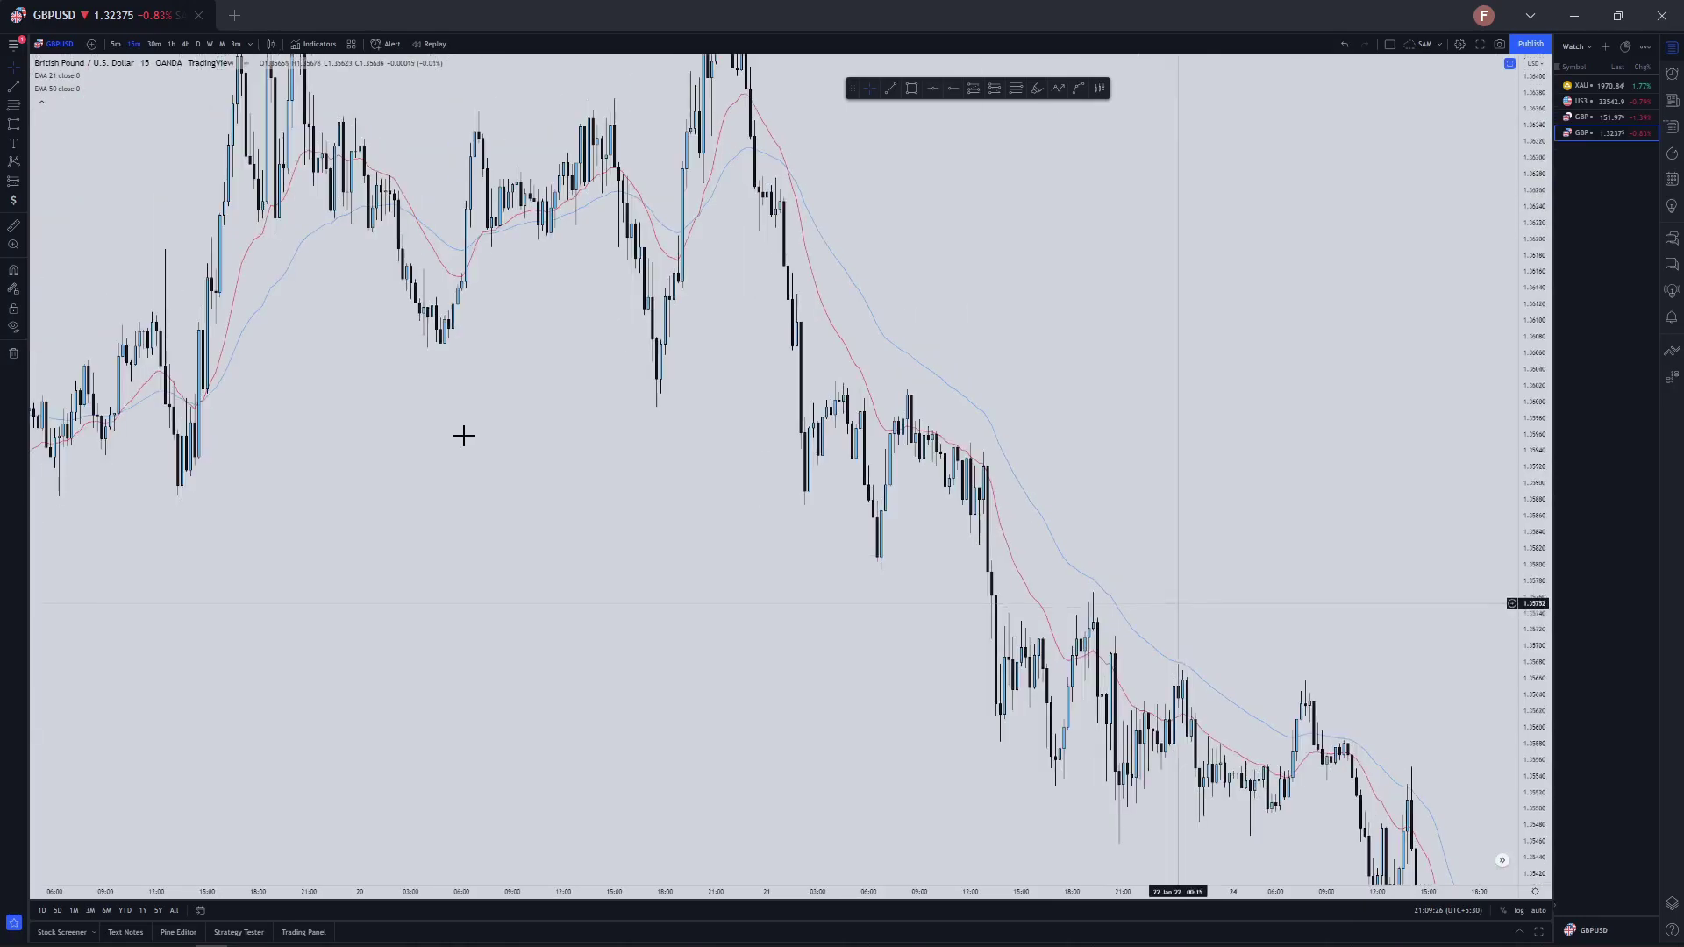
{"action": "left_click_drag", "start_coordinate": [1031, 676], "coordinate": [1080, 679]}
{"action": "scroll", "coordinate": [904, 108], "scroll_direction": "up", "scroll_amount": 4}
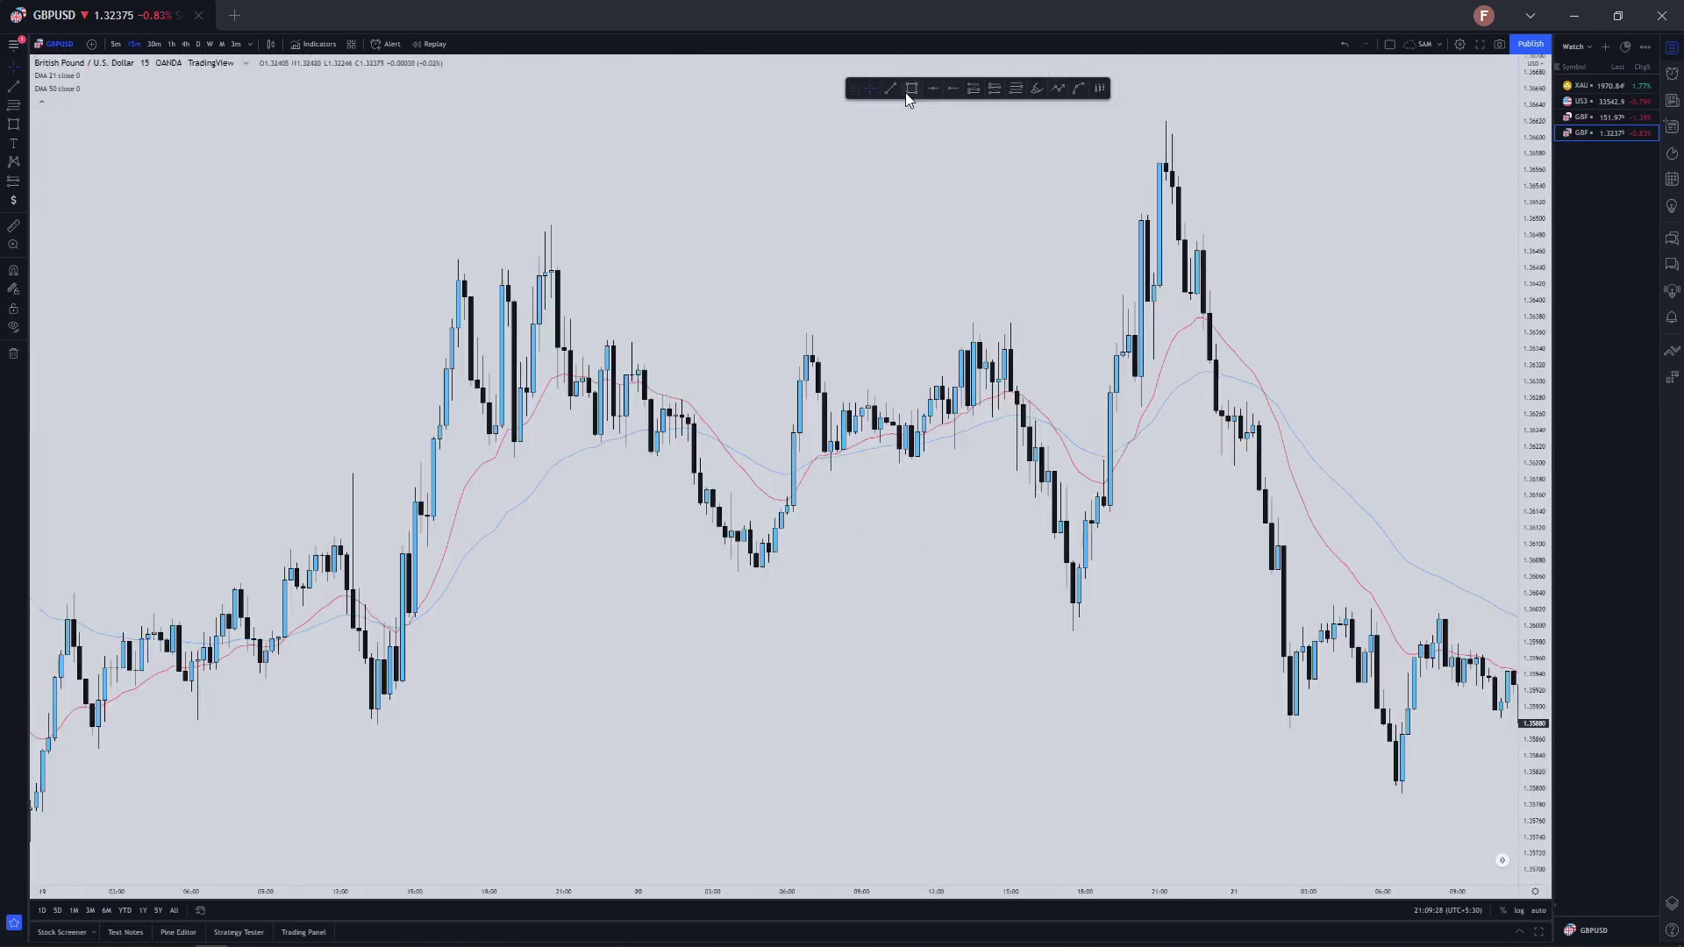
{"action": "left_click", "coordinate": [911, 88]}
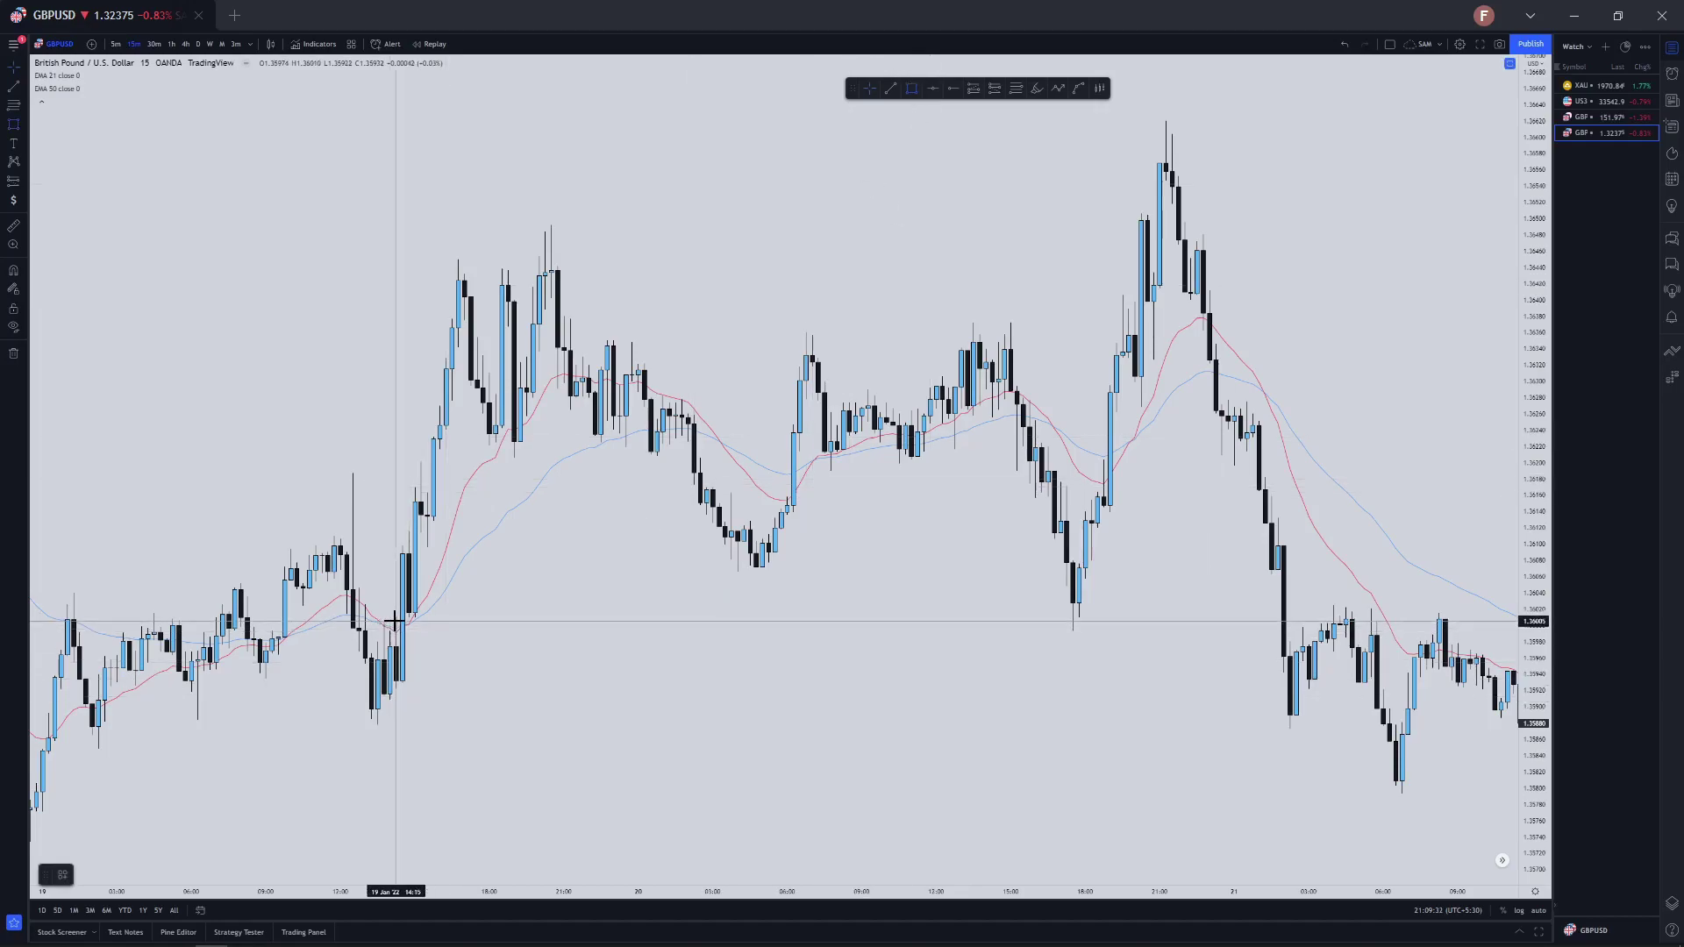
{"action": "key", "text": "Escape"}
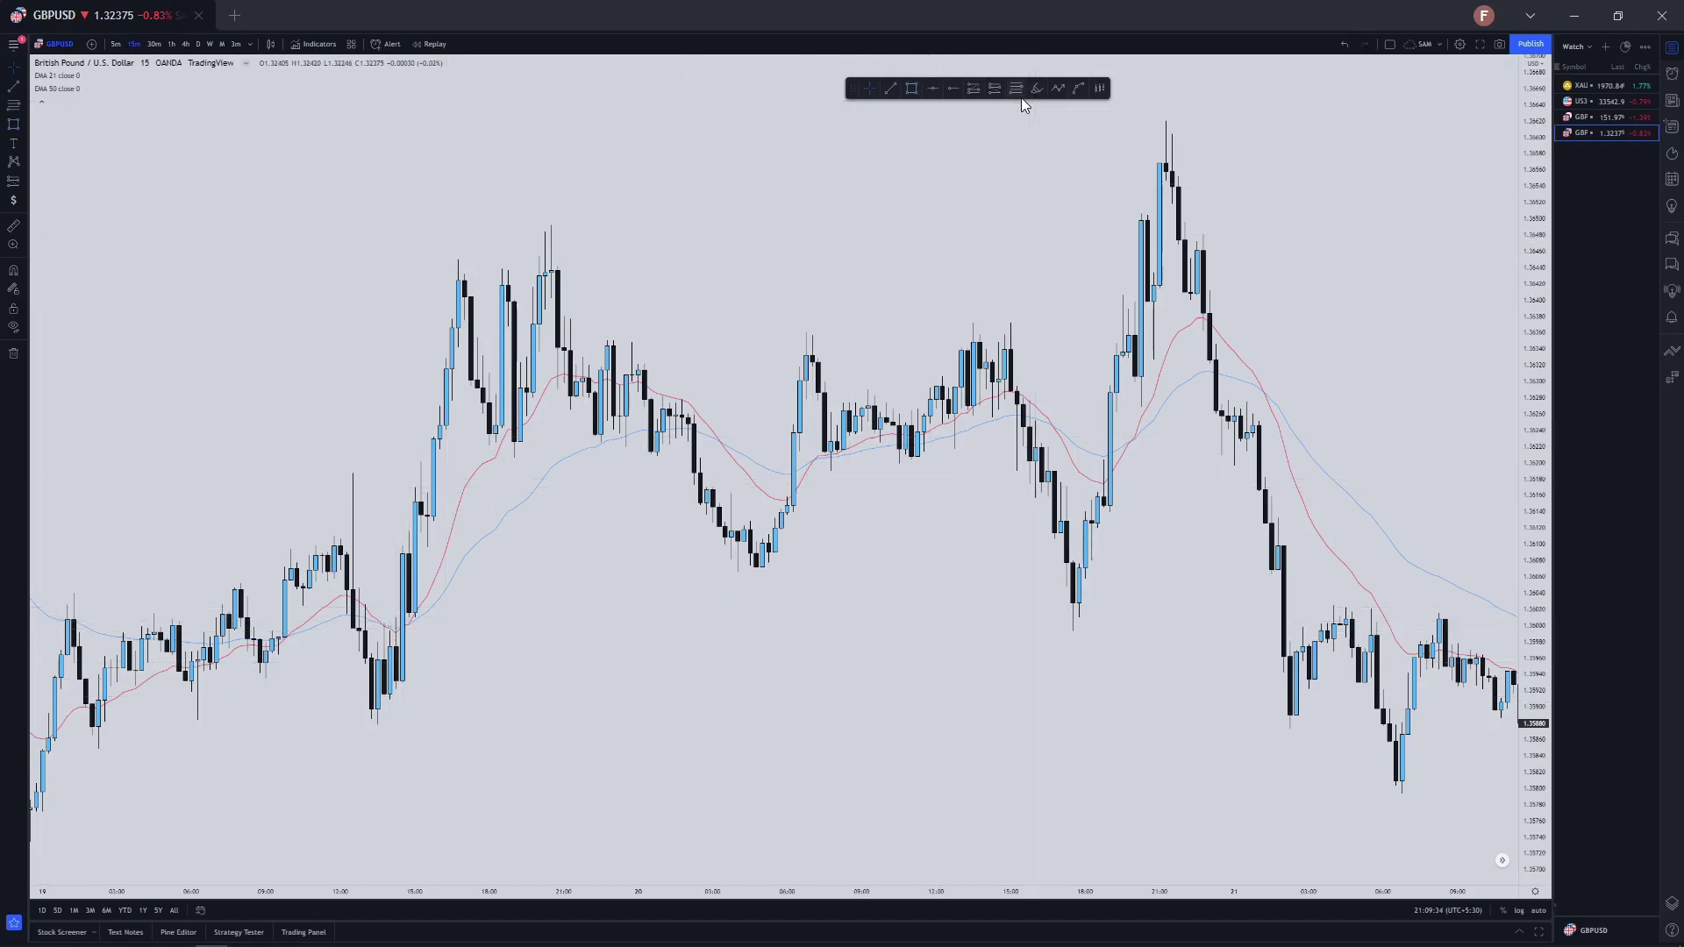
{"action": "left_click", "coordinate": [551, 226]}
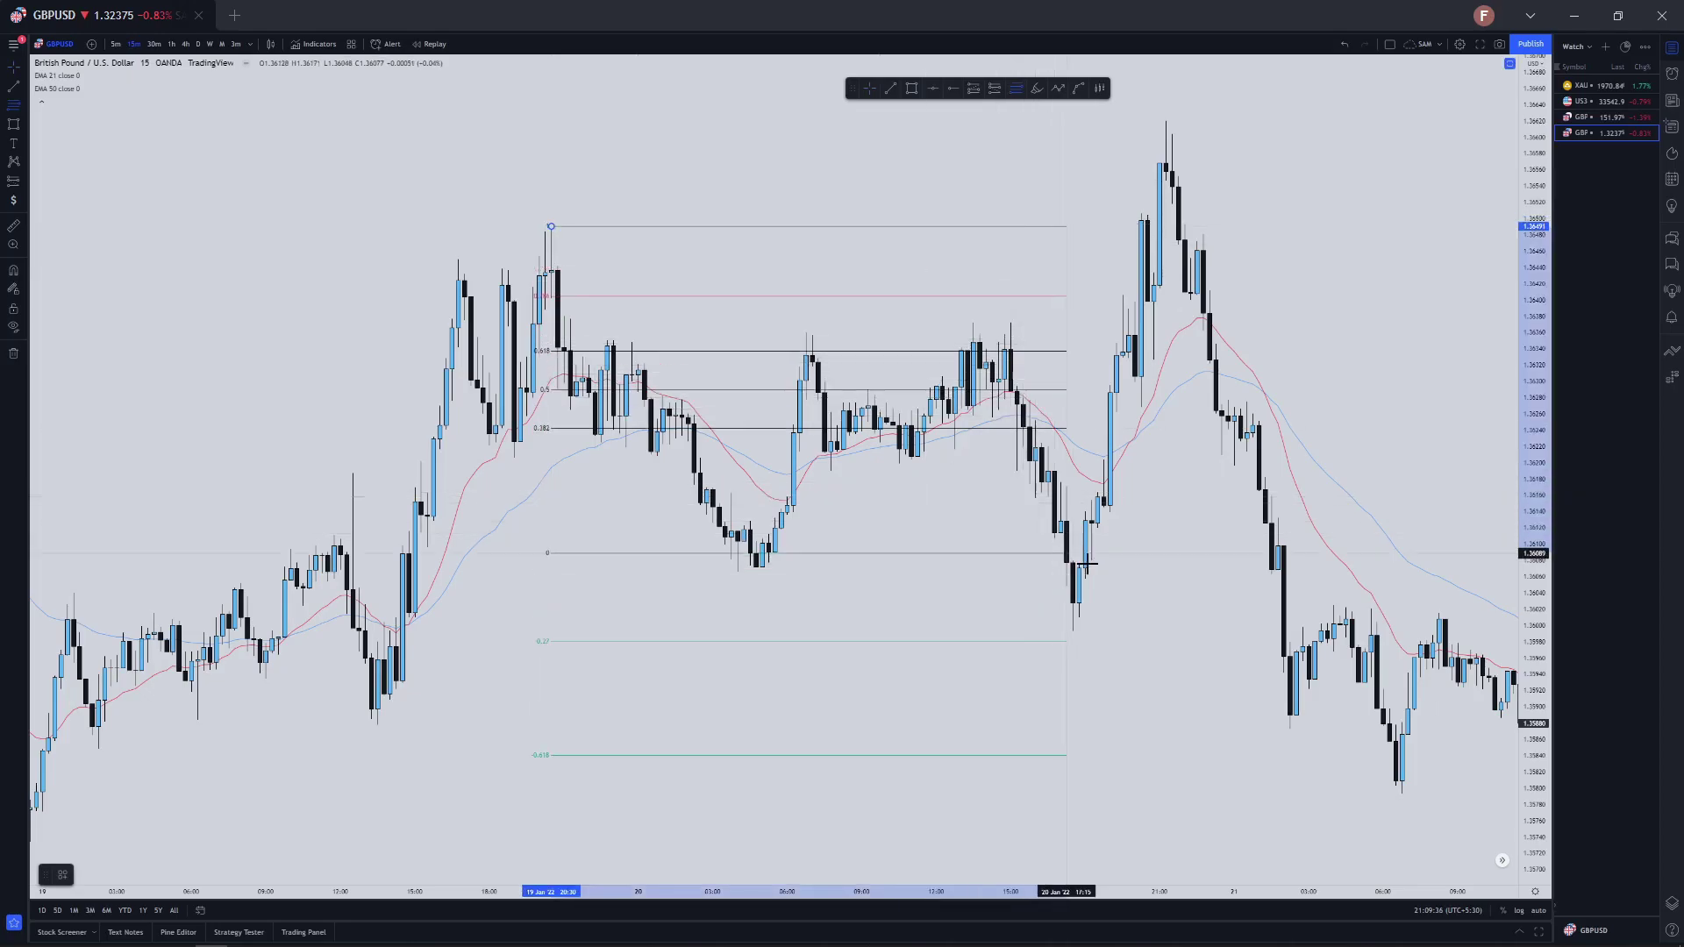
{"action": "scroll", "coordinate": [1112, 373], "scroll_direction": "down", "scroll_amount": 10}
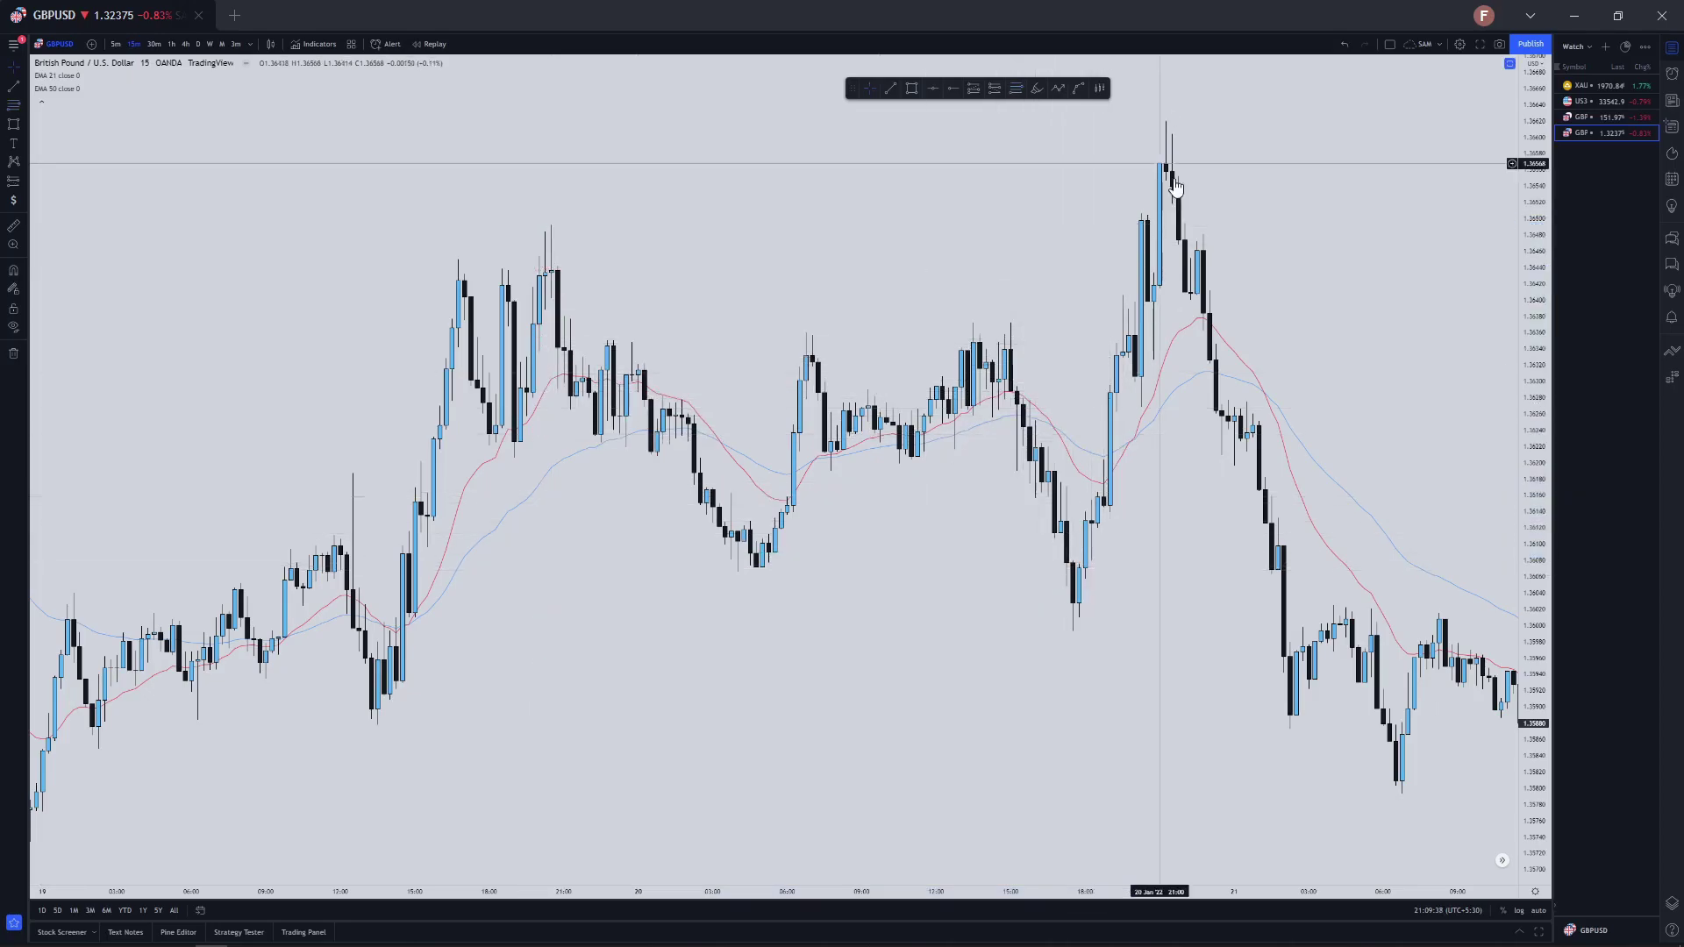
Look back through the price action from the 20 January high to the 13–14 January peaks
{"action": "scroll", "coordinate": [914, 243], "scroll_direction": "up", "scroll_amount": 5}
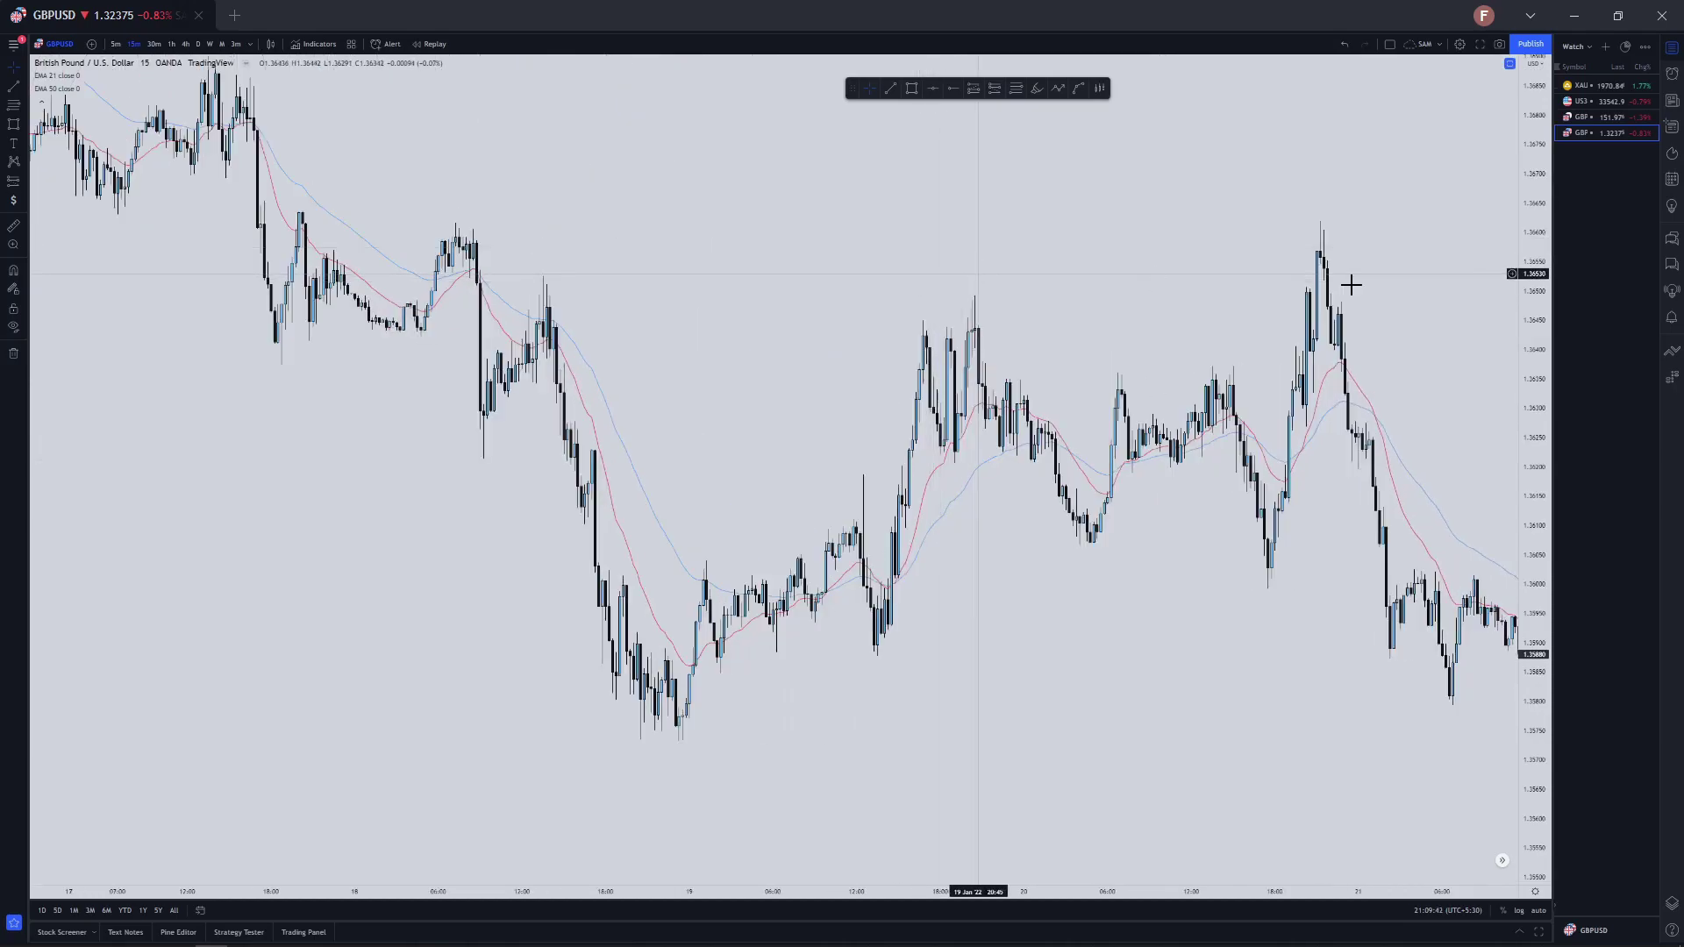
{"action": "scroll", "coordinate": [1310, 263], "scroll_direction": "down", "scroll_amount": 2}
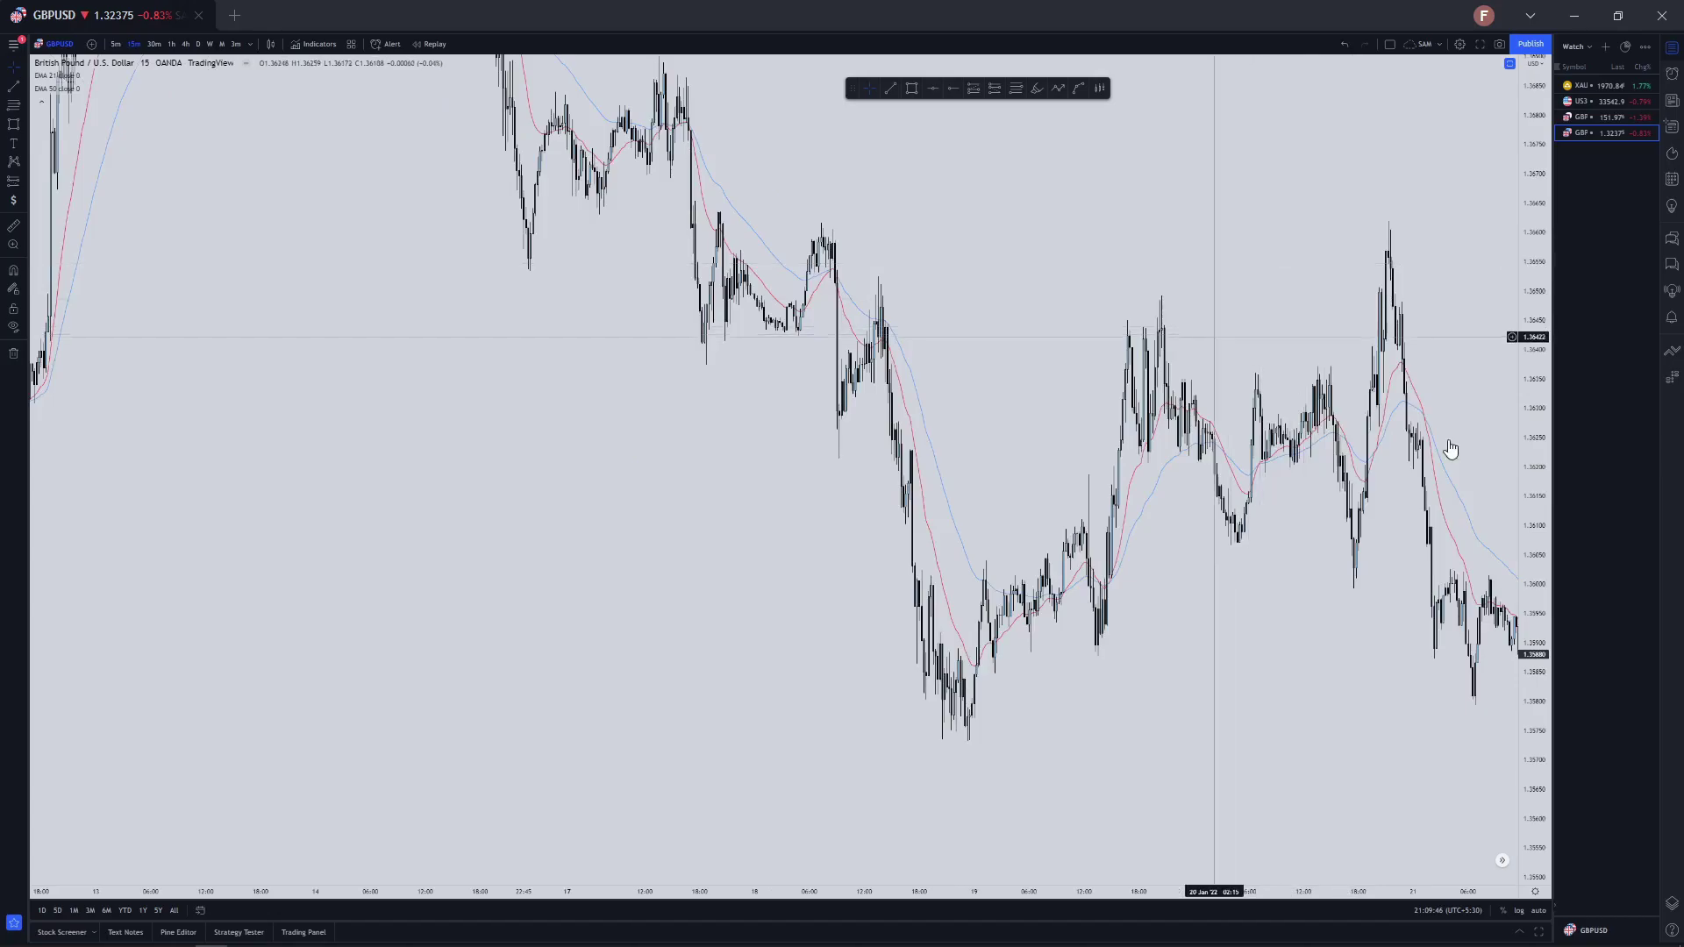
{"action": "scroll", "coordinate": [1532, 428], "scroll_direction": "down", "scroll_amount": 2}
{"action": "left_click_drag", "start_coordinate": [1532, 430], "coordinate": [1532, 562]}
{"action": "scroll", "coordinate": [1372, 609], "scroll_direction": "up", "scroll_amount": 5}
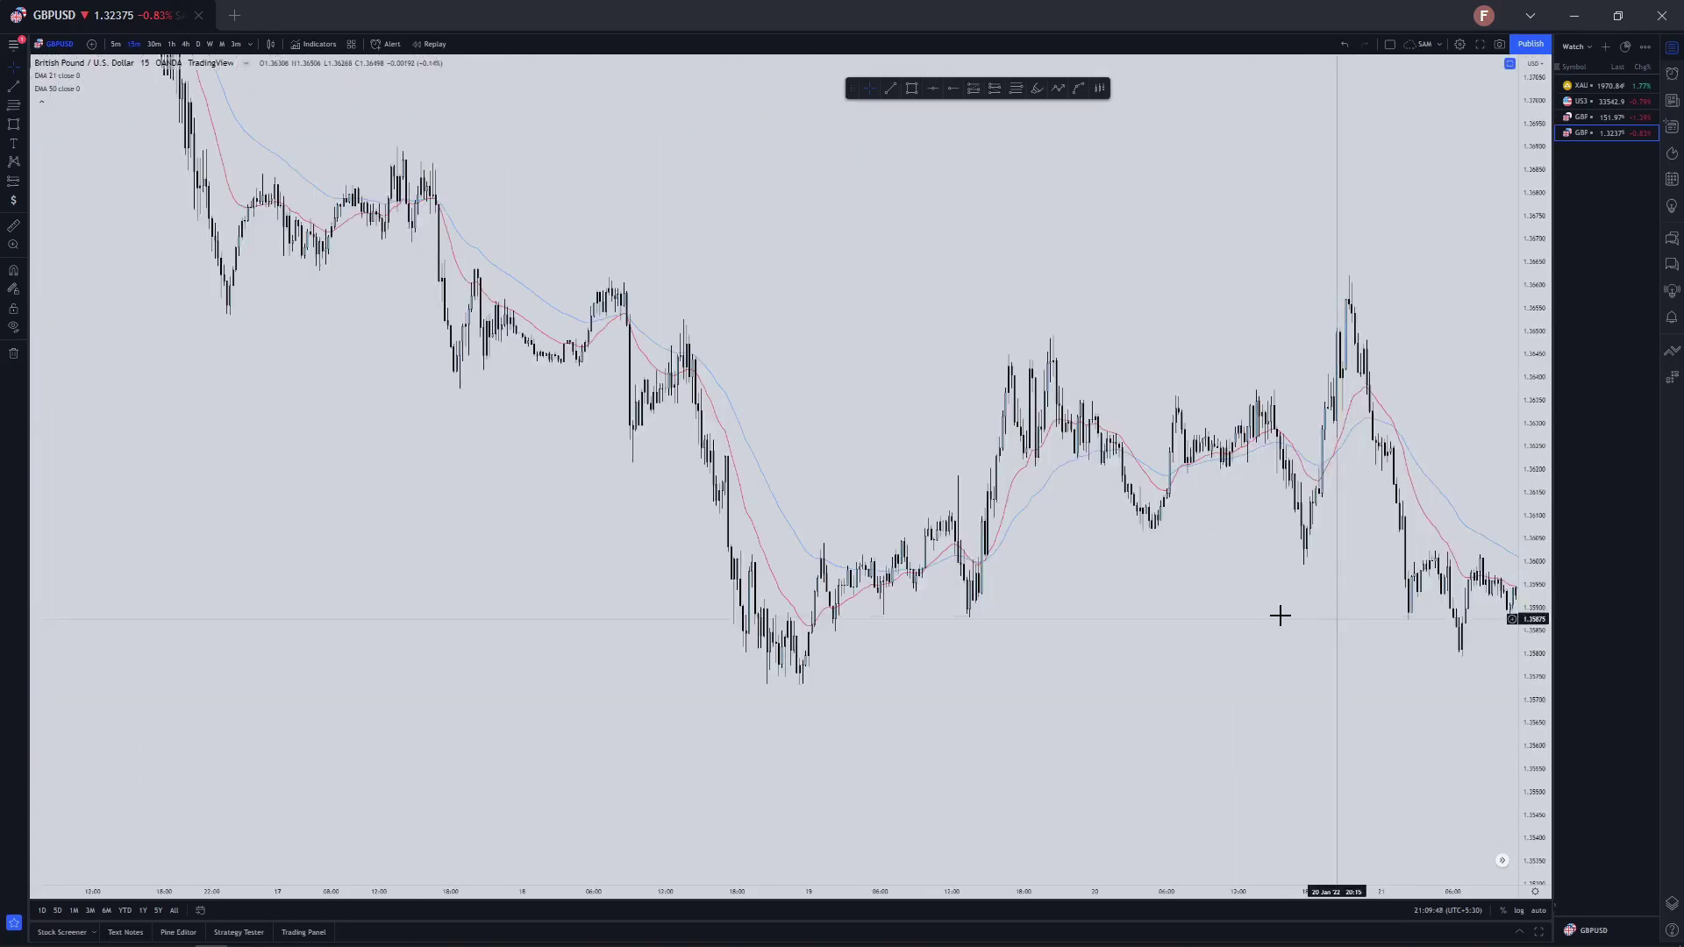
{"action": "scroll", "coordinate": [1000, 105], "scroll_direction": "up", "scroll_amount": 2}
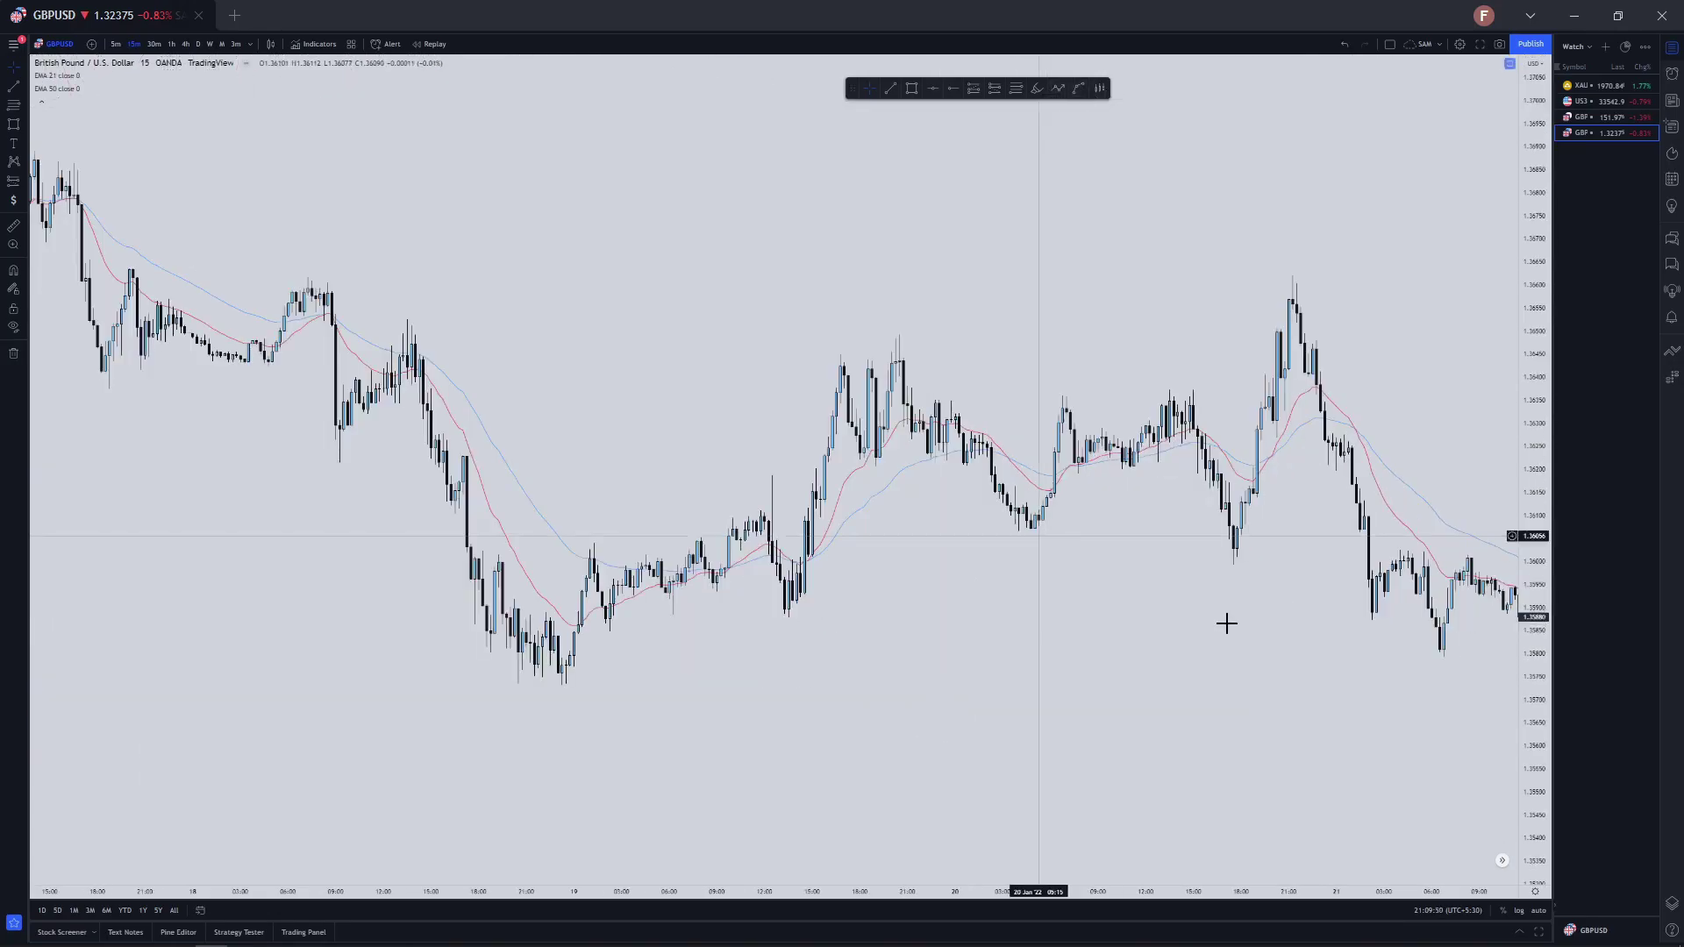
{"action": "scroll", "coordinate": [767, 564], "scroll_direction": "down", "scroll_amount": 2}
{"action": "left_click_drag", "start_coordinate": [624, 481], "coordinate": [959, 666]}
{"action": "scroll", "coordinate": [855, 379], "scroll_direction": "up", "scroll_amount": 2}
{"action": "scroll", "coordinate": [800, 149], "scroll_direction": "up", "scroll_amount": 1}
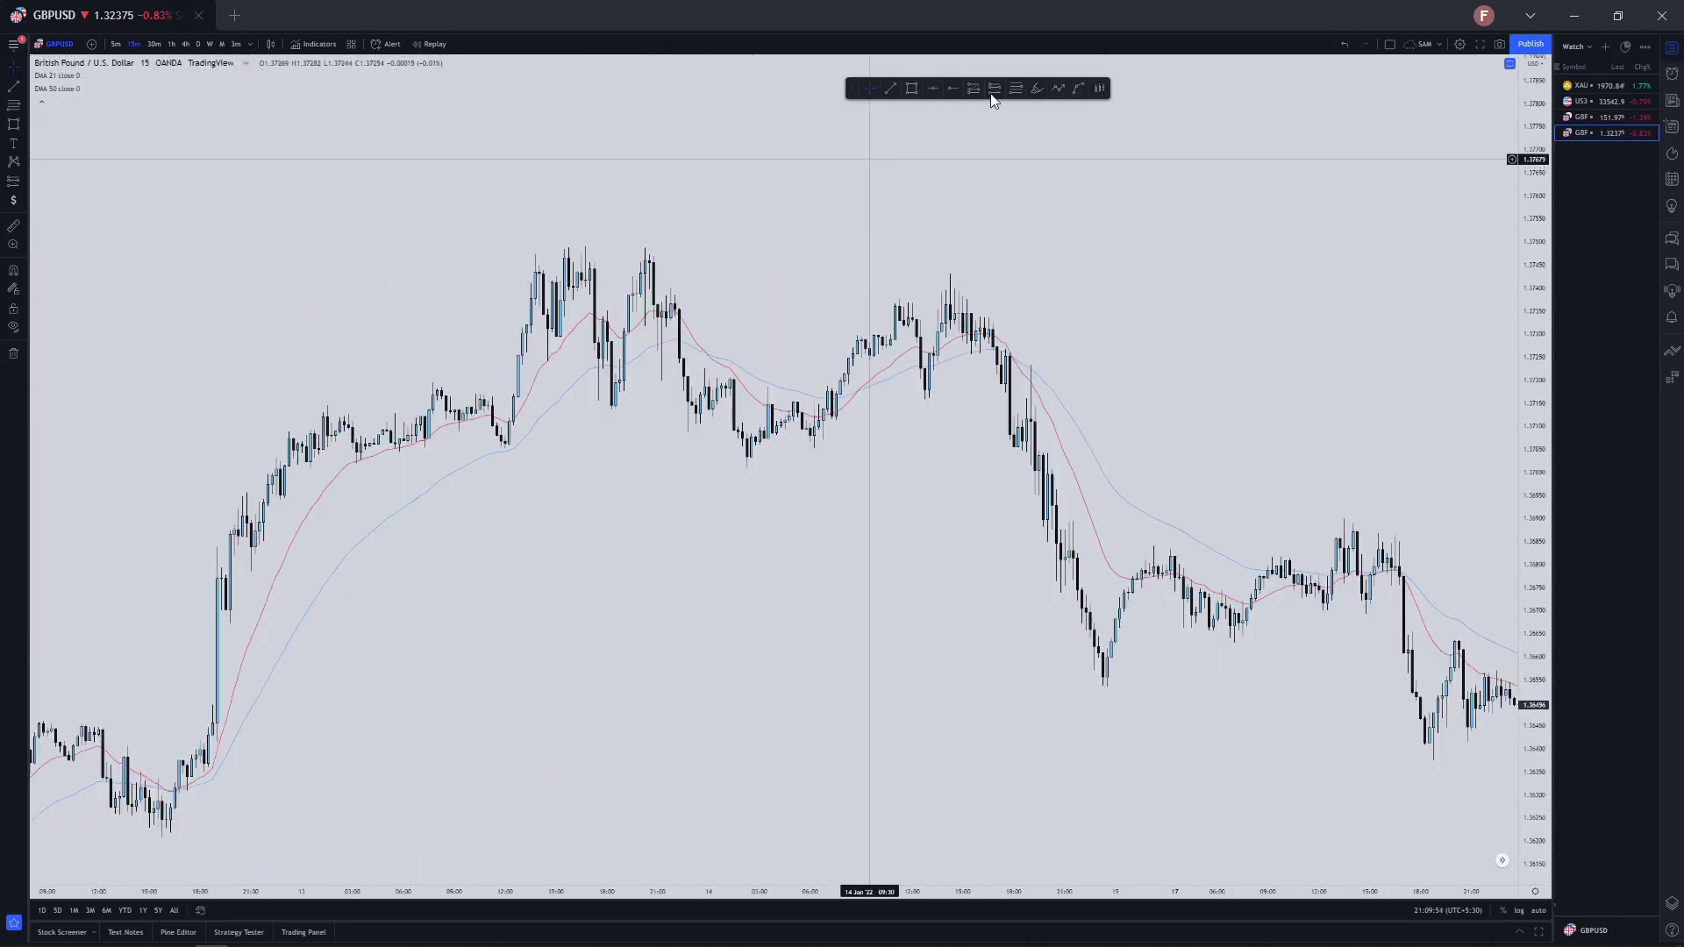
{"action": "left_click", "coordinate": [442, 373]}
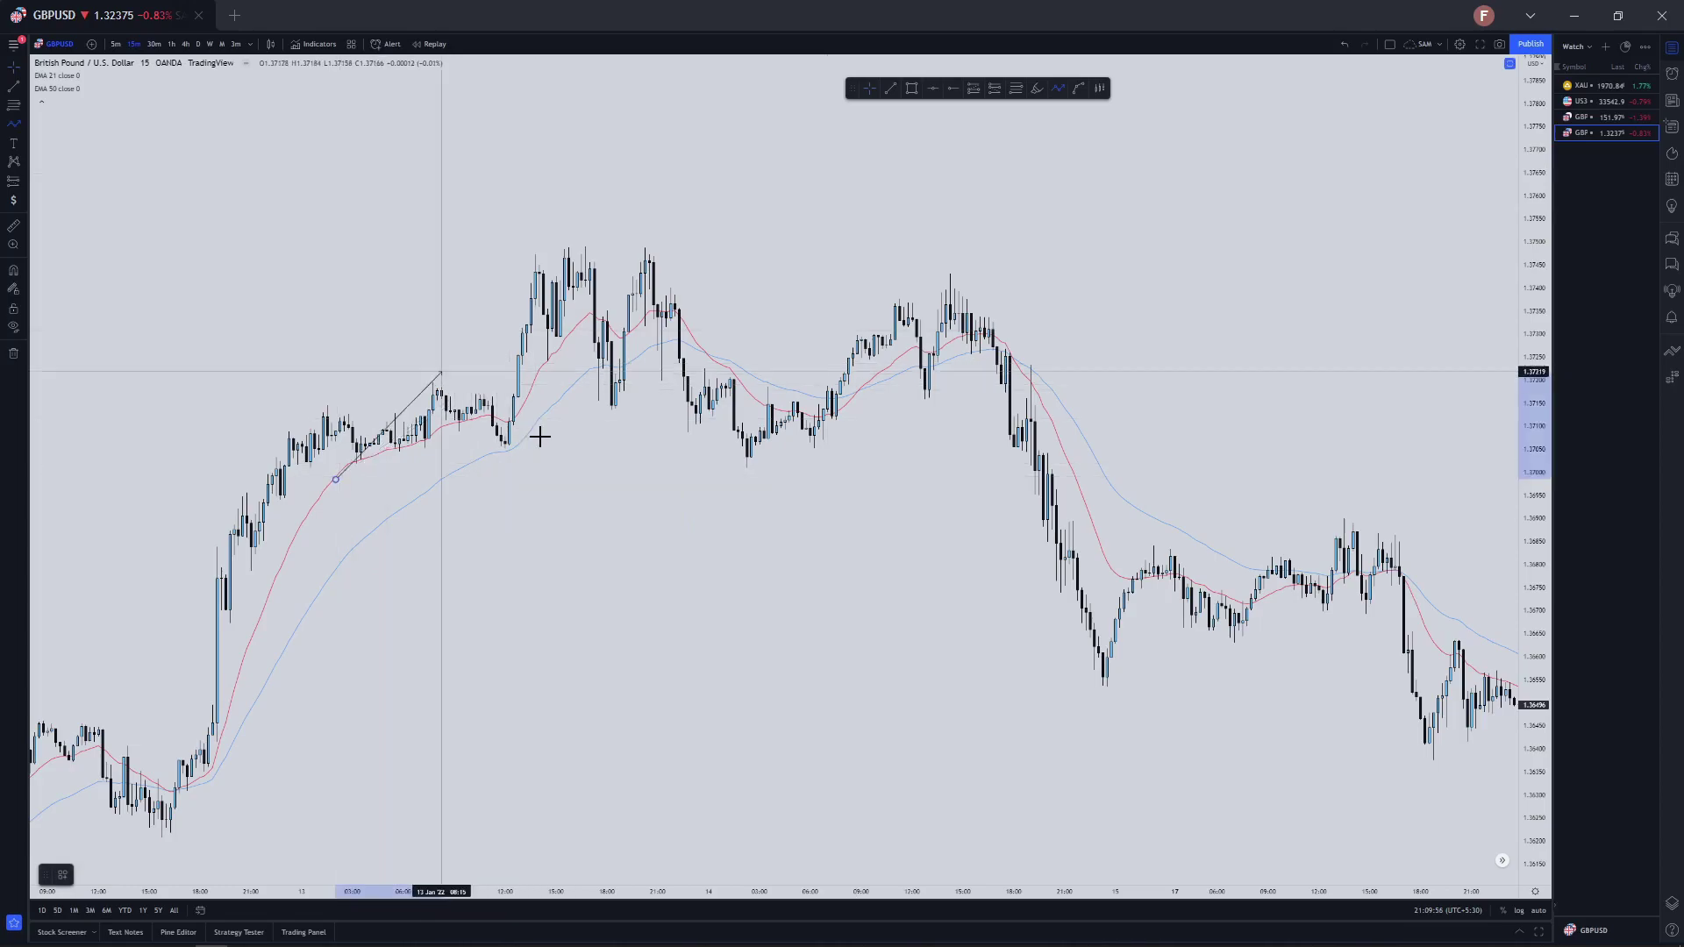
{"action": "left_click", "coordinate": [522, 441]}
{"action": "left_click", "coordinate": [620, 257]}
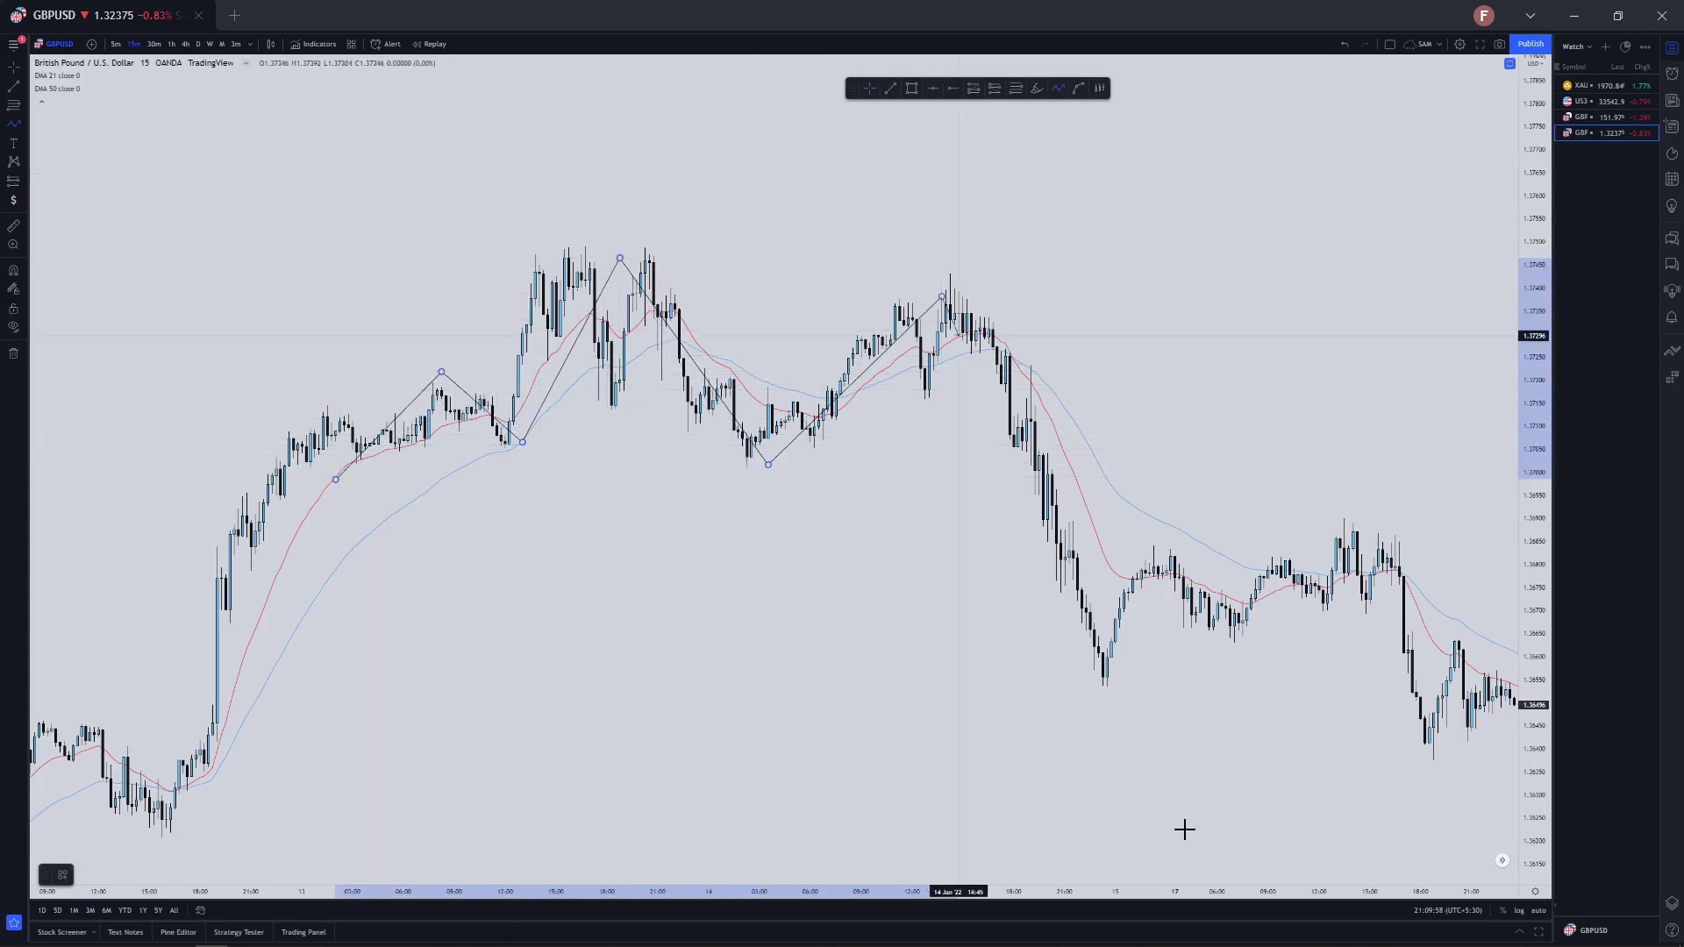
Draw a horizontal trend line at about 1.3735 from the 13 January drop to the 14 January retest
{"action": "left_click", "coordinate": [890, 88]}
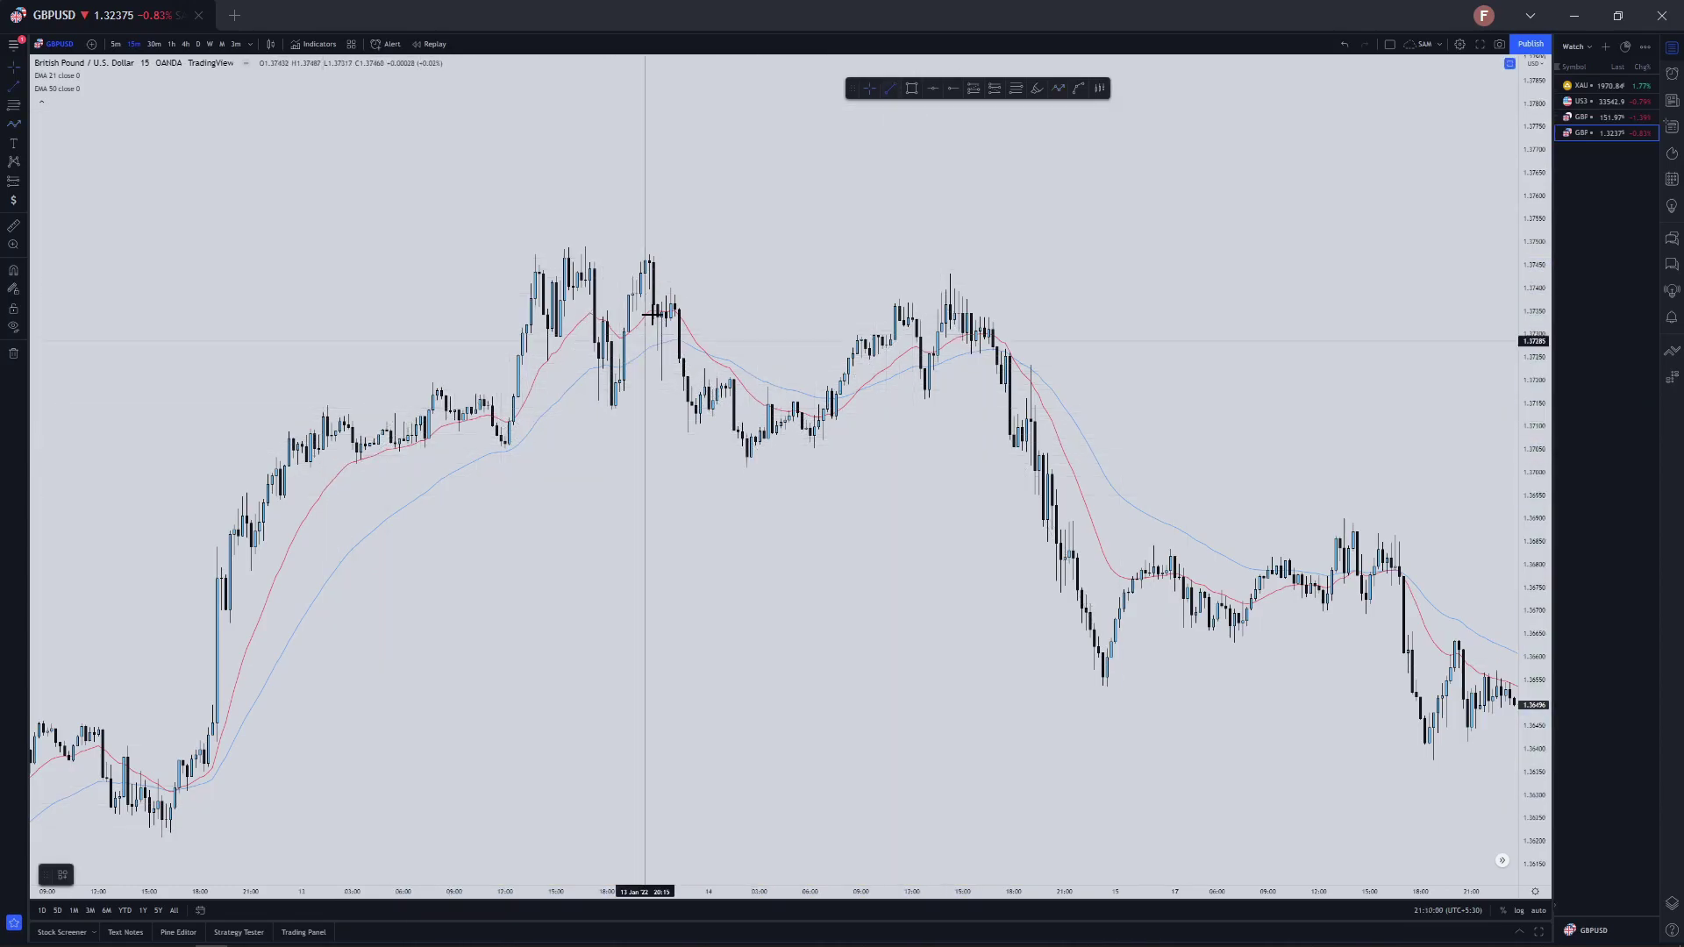
{"action": "left_click", "coordinate": [654, 311]}
{"action": "left_click", "coordinate": [977, 304]}
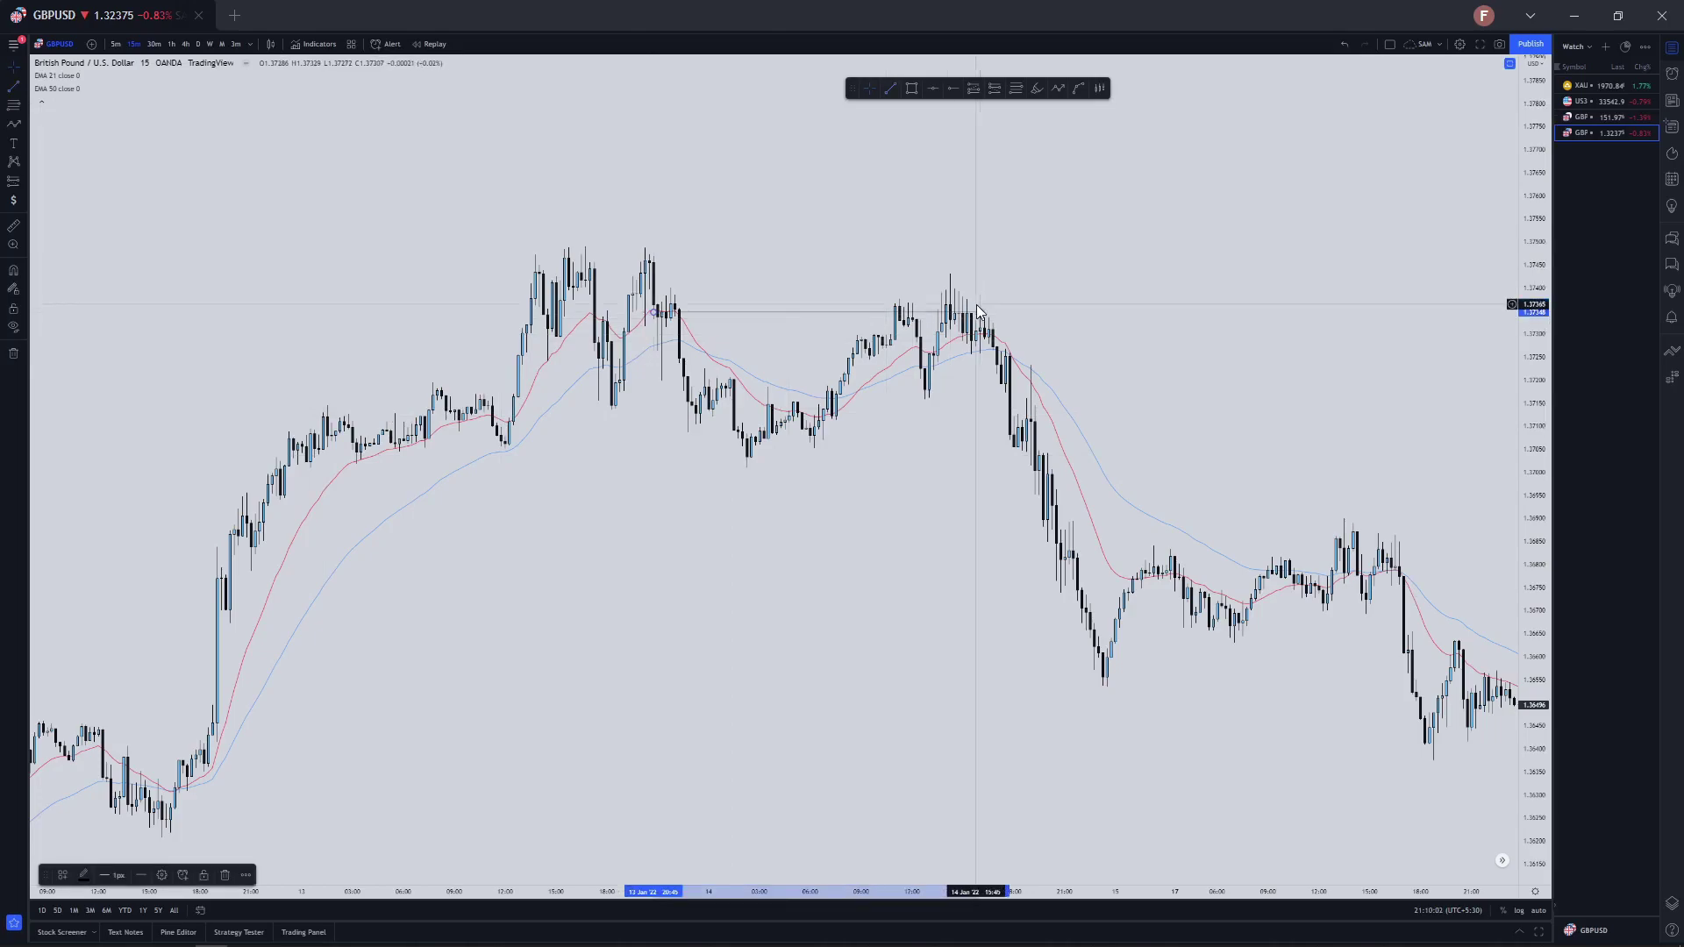
Place a short position on the 14 January retest with entry at about 1.3735 and stop at about 1.3749
{"action": "left_click", "coordinate": [992, 94]}
{"action": "left_click", "coordinate": [899, 311]}
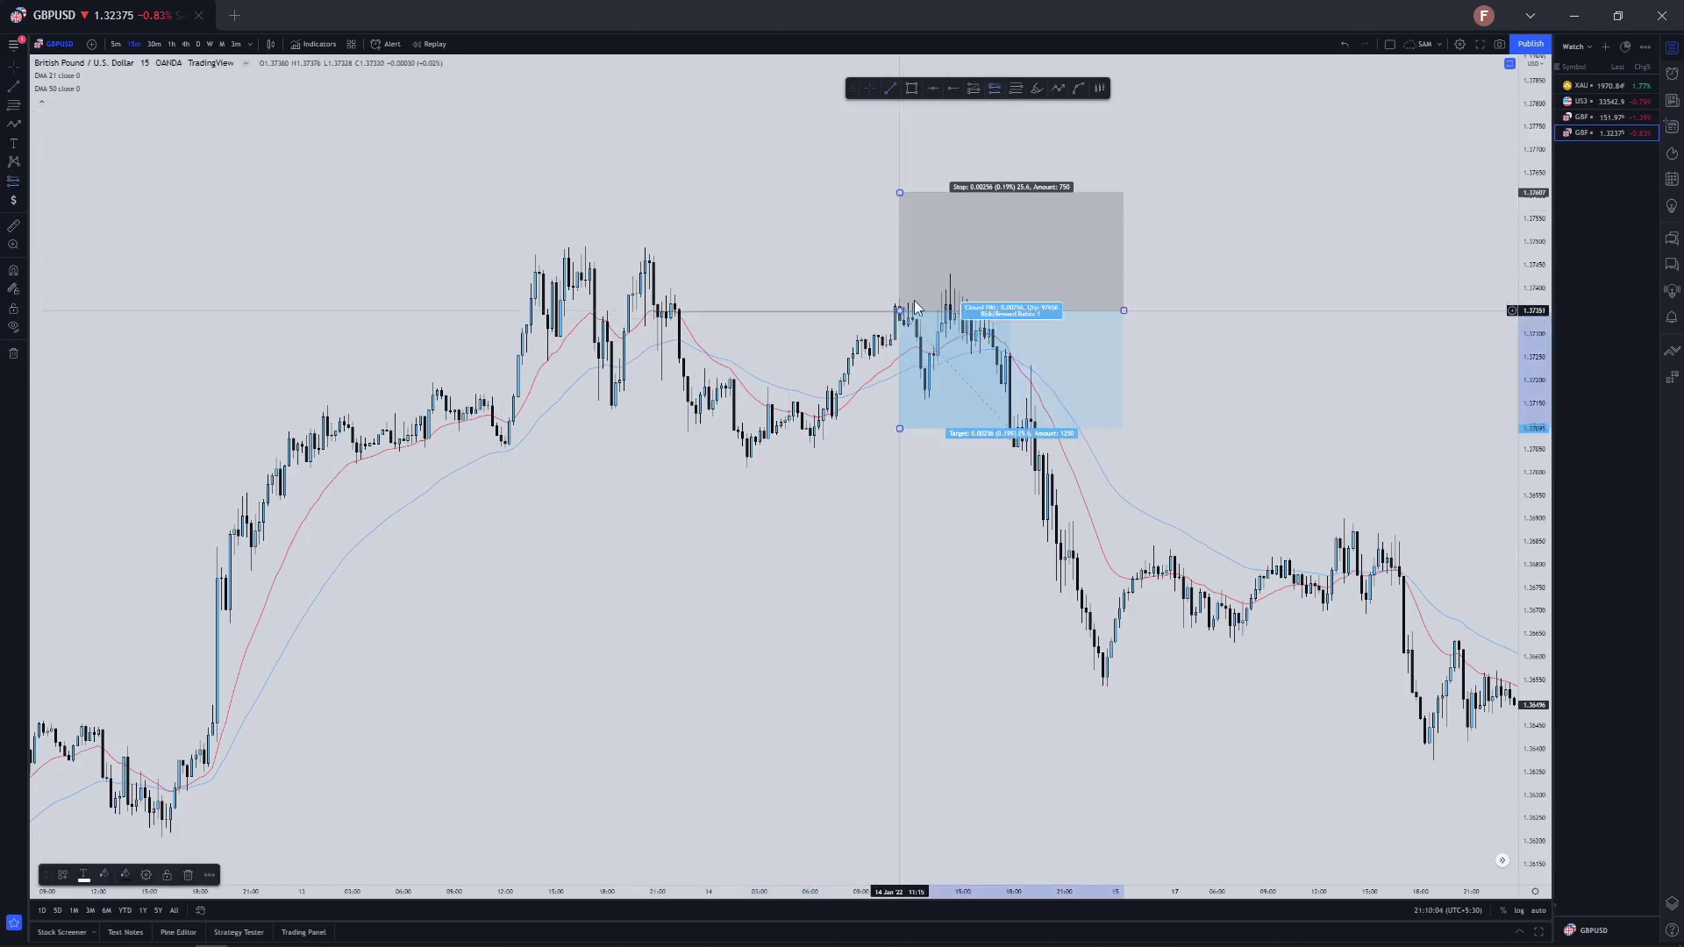
{"action": "left_click_drag", "start_coordinate": [899, 192], "coordinate": [898, 243]}
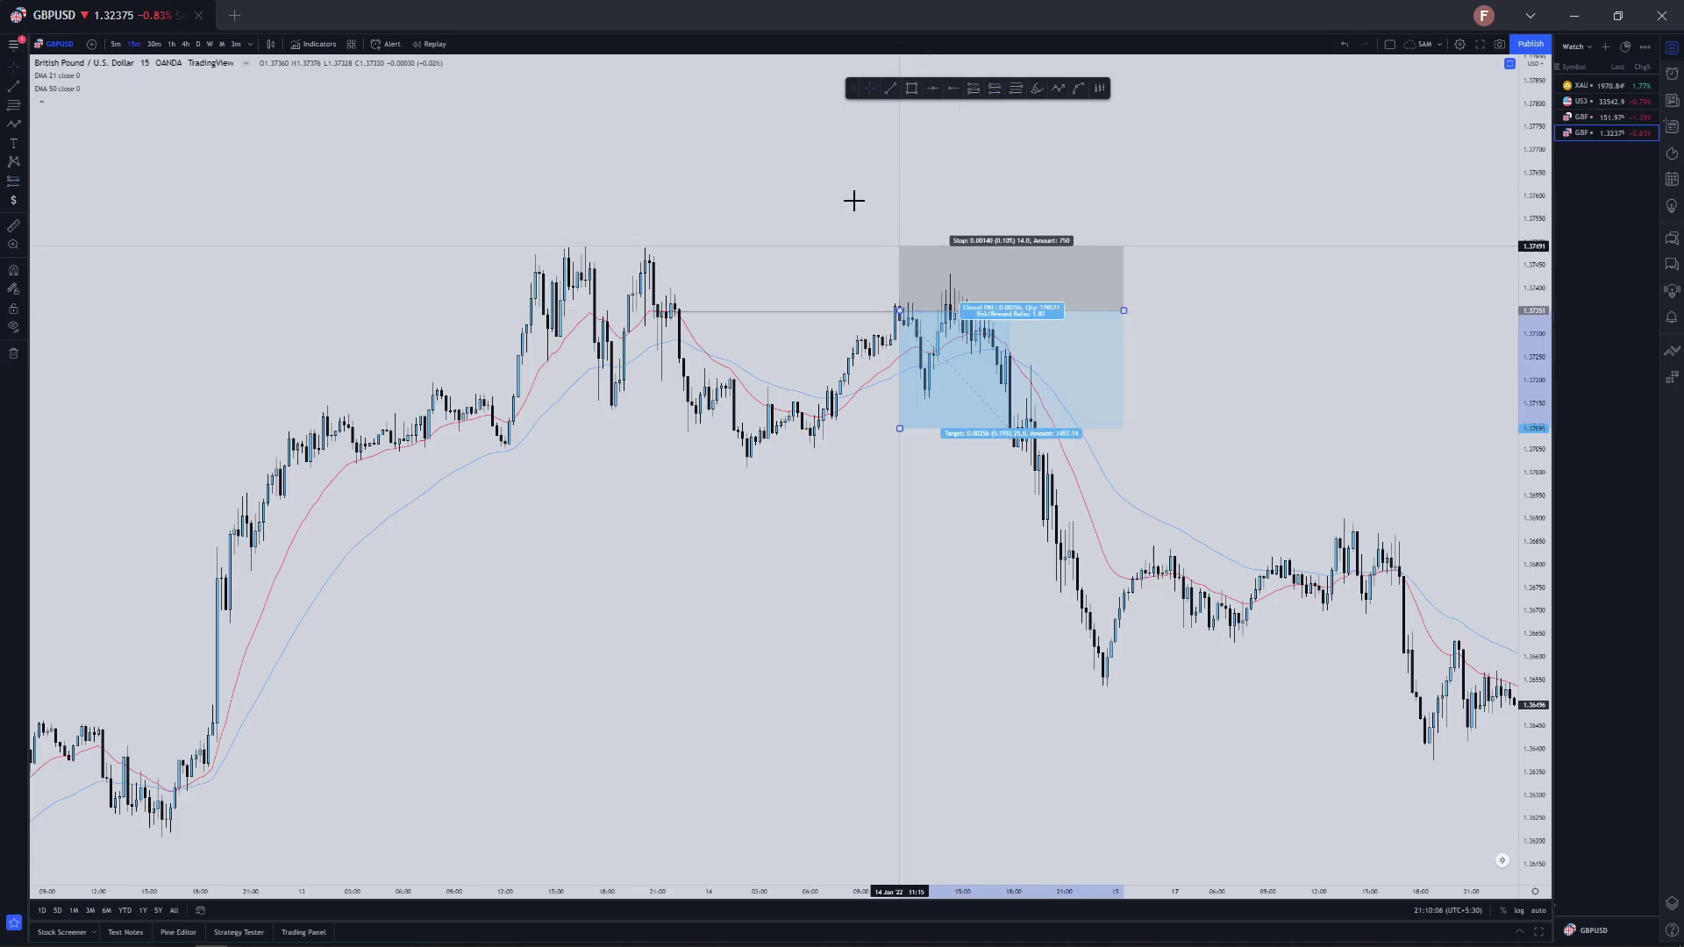
{"action": "left_click", "coordinate": [846, 327]}
Switch to the 1-hour timeframe and lower the short position's target to about 1.3657, near the swing low after the entry
{"action": "scroll", "coordinate": [1038, 488], "scroll_direction": "down", "scroll_amount": 6}
{"action": "left_click_drag", "start_coordinate": [1172, 545], "coordinate": [1087, 508]}
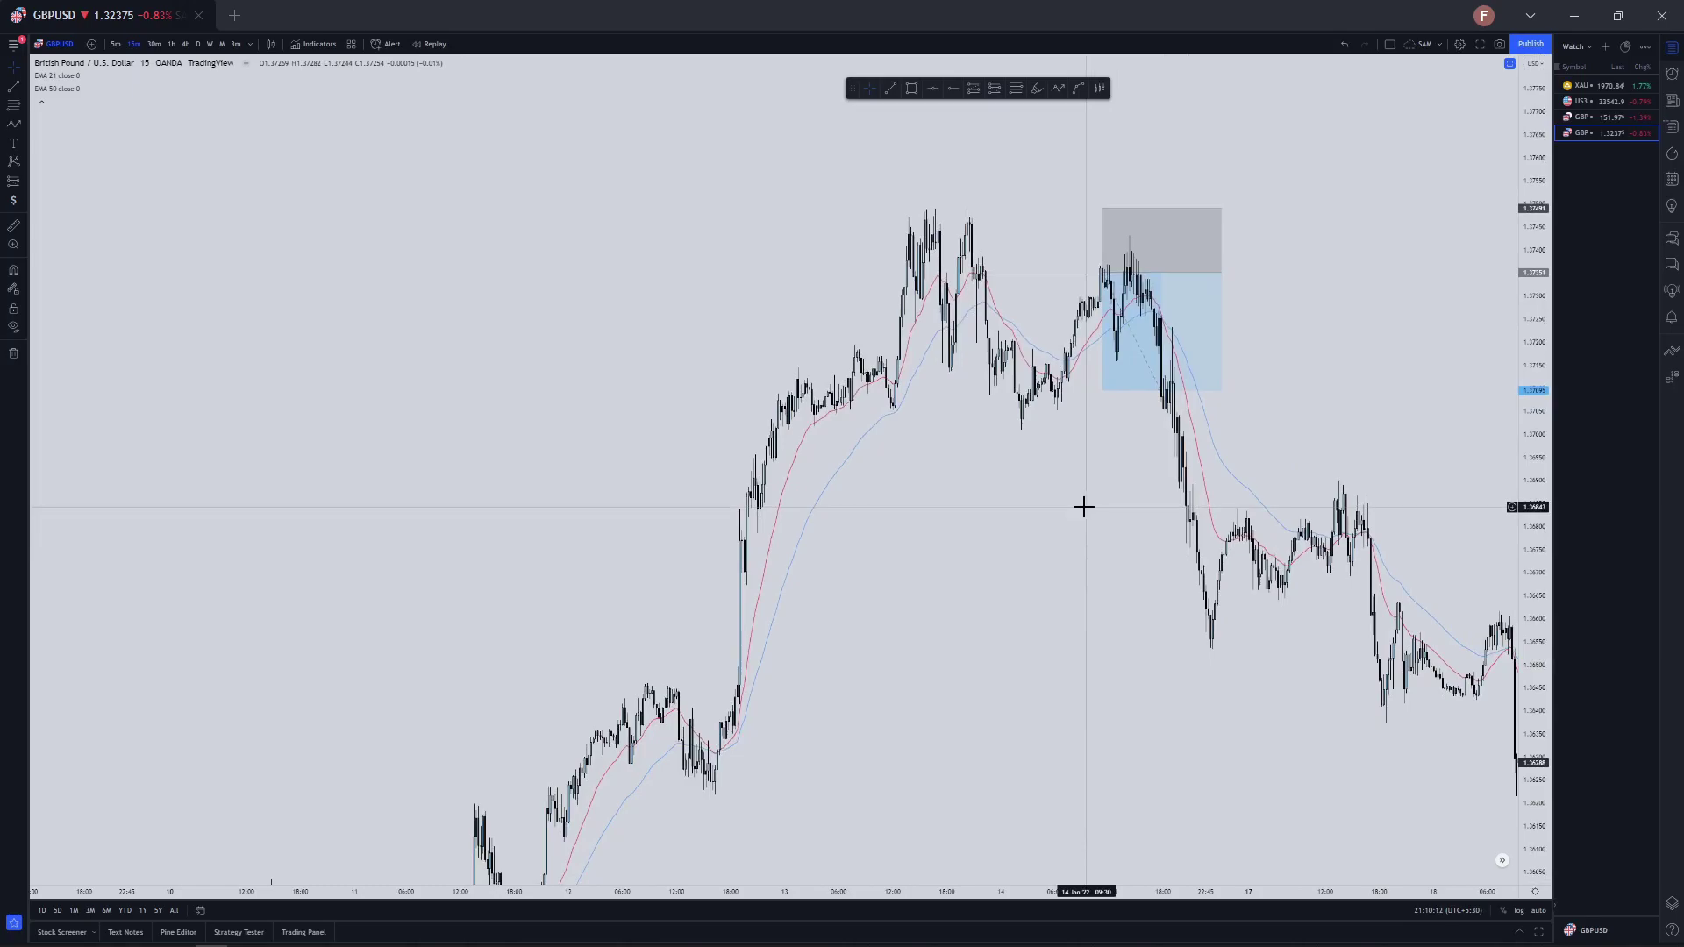
{"action": "scroll", "coordinate": [976, 422], "scroll_direction": "up", "scroll_amount": 1}
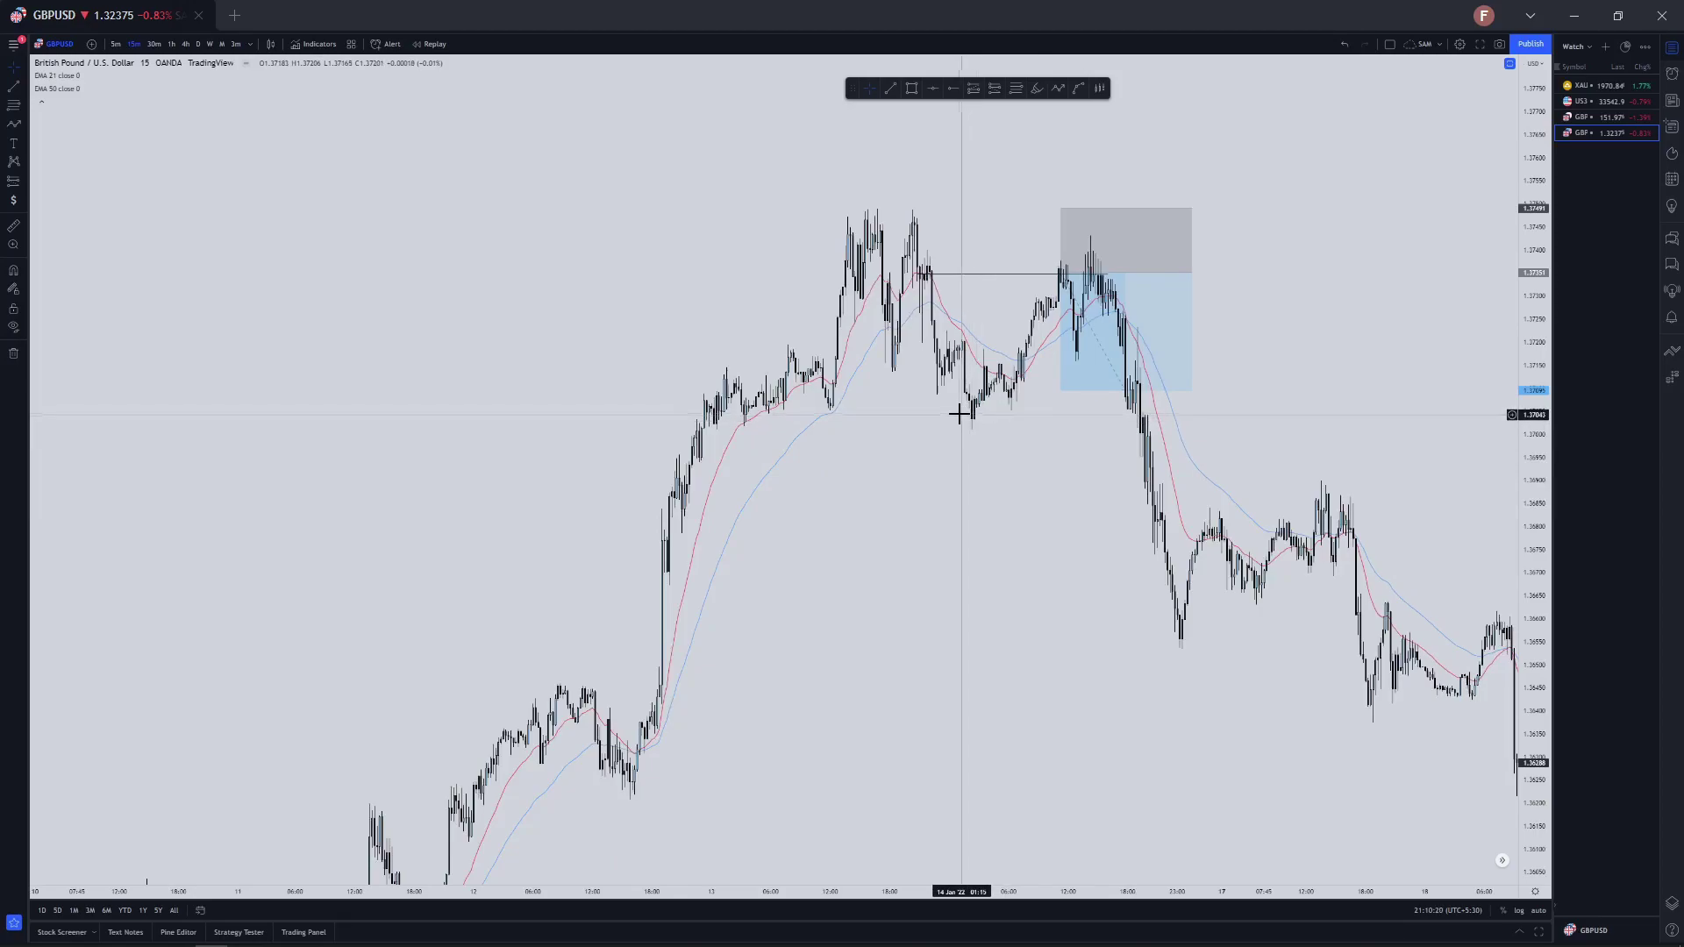
{"action": "scroll", "coordinate": [180, 158], "scroll_direction": "up", "scroll_amount": 1}
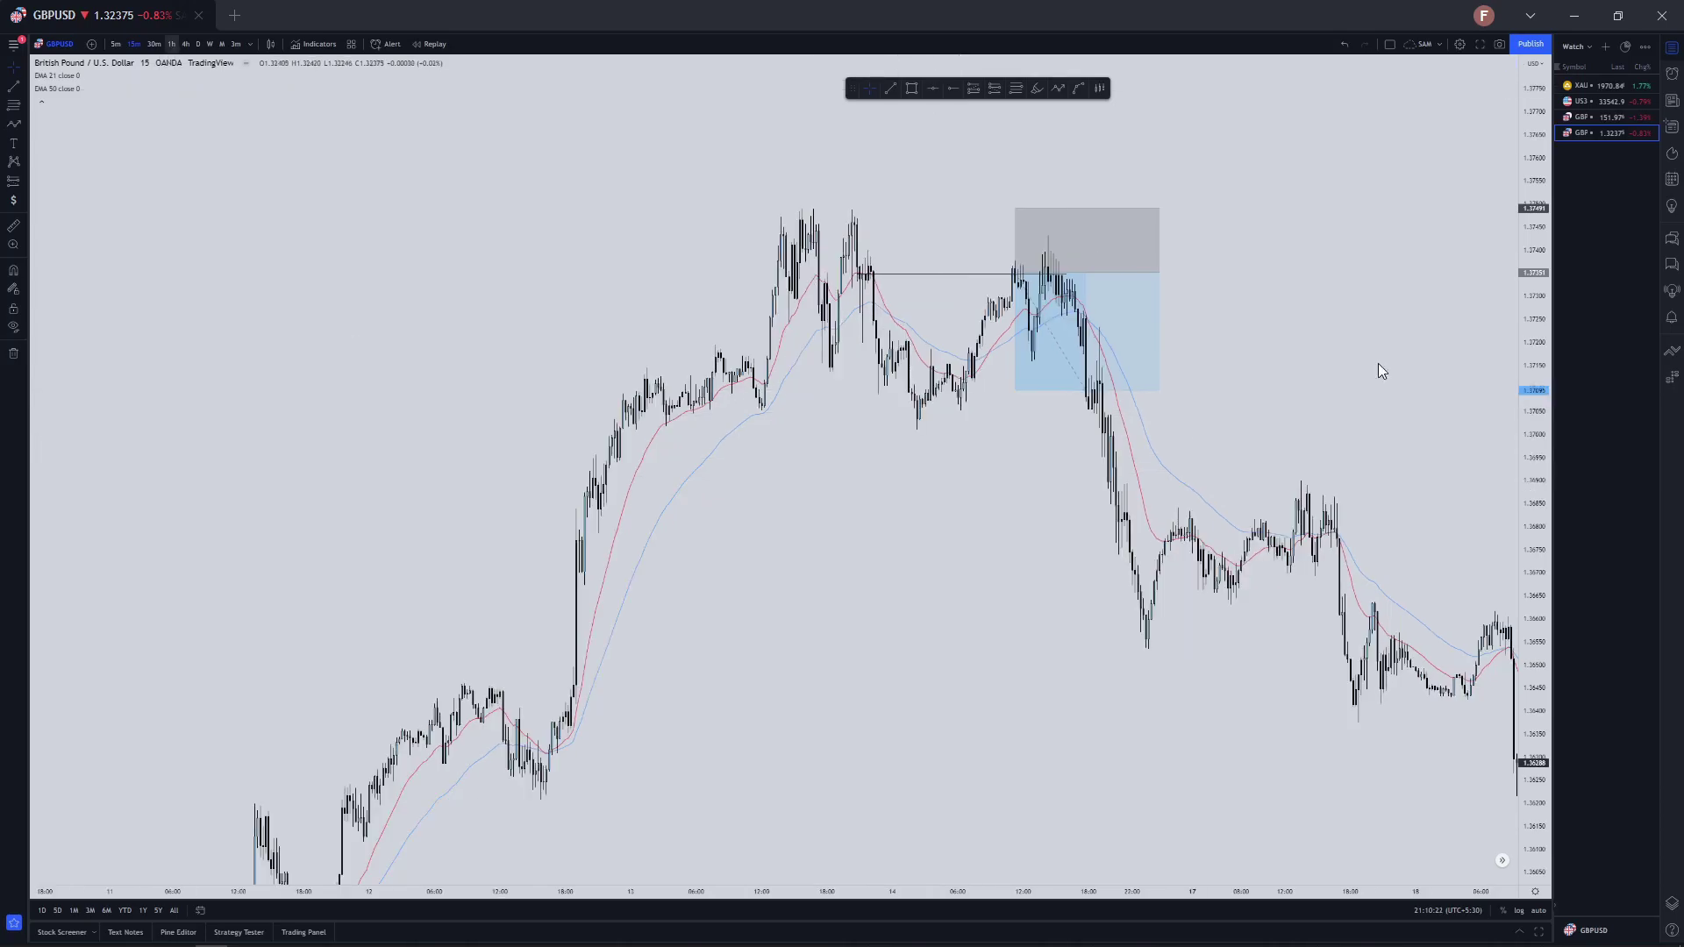
{"action": "type", "text": "60"}
{"action": "key", "text": "Return"}
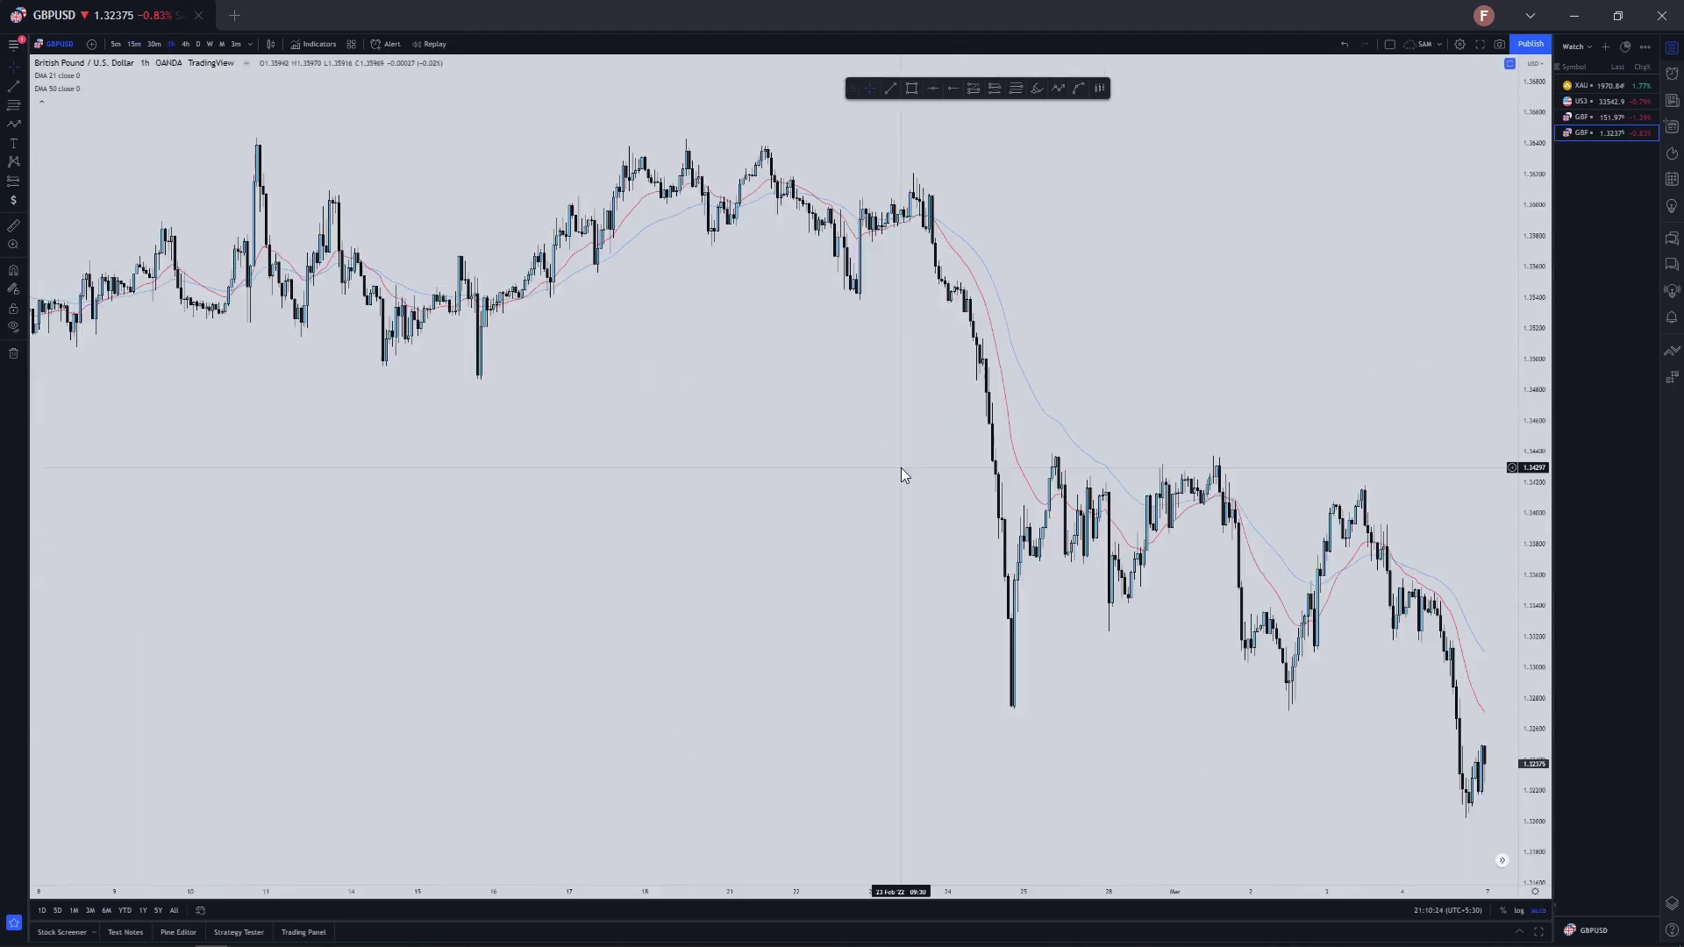
{"action": "scroll", "coordinate": [902, 473], "scroll_direction": "down", "scroll_amount": 6}
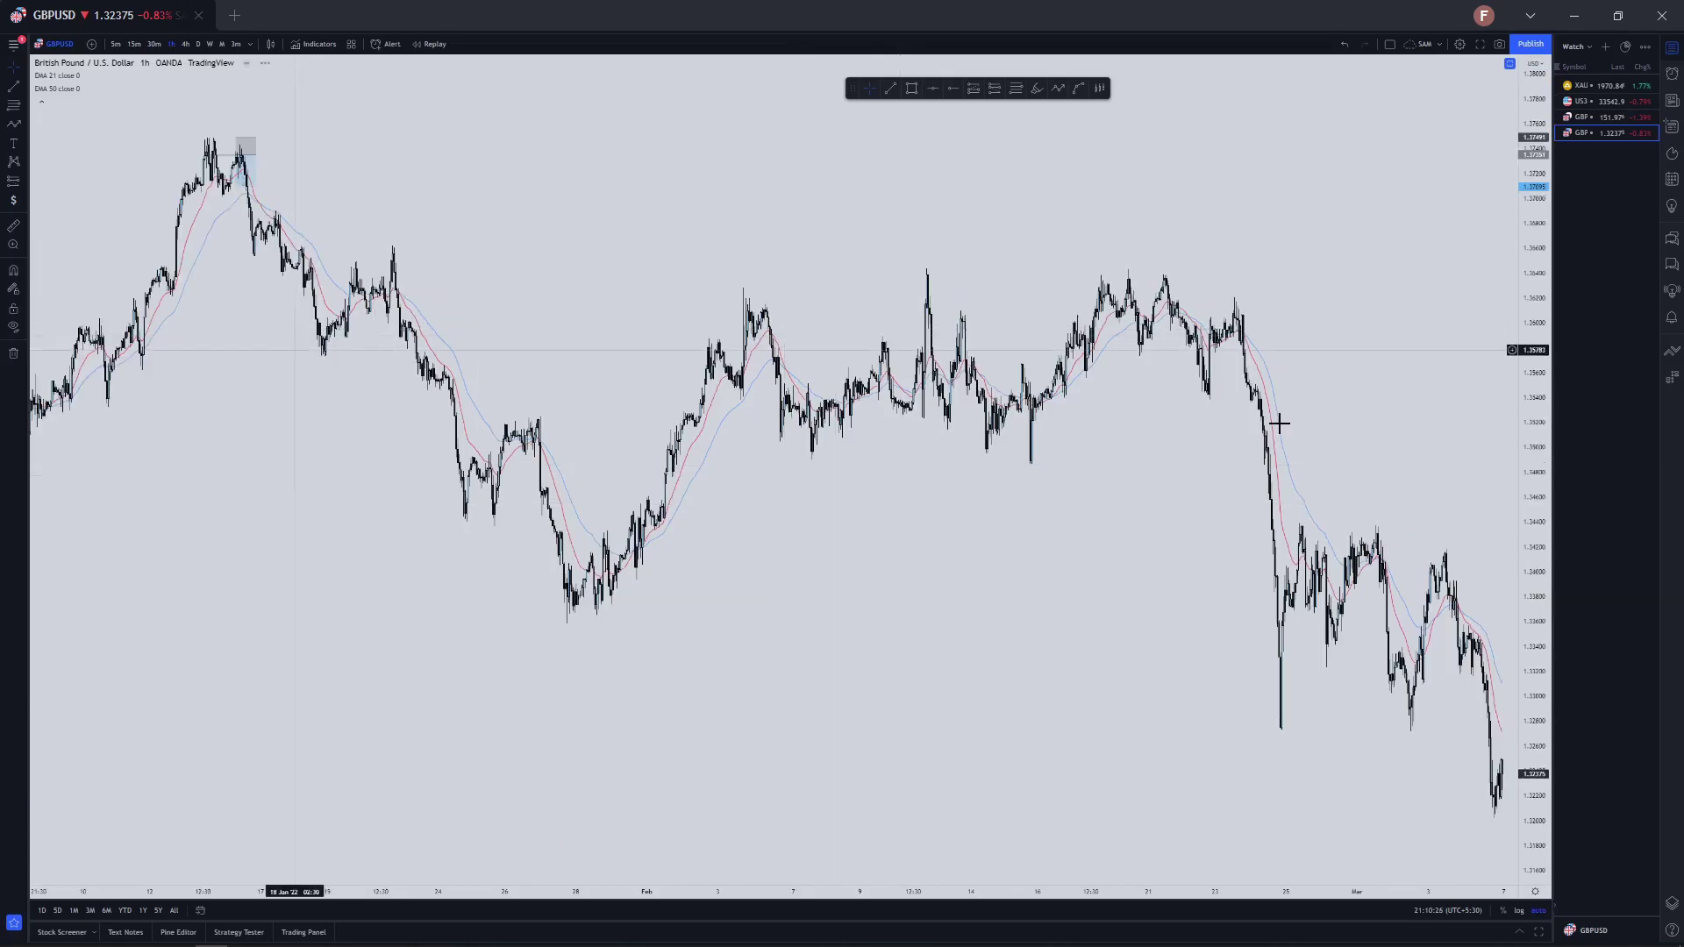
{"action": "left_click_drag", "start_coordinate": [294, 350], "coordinate": [1430, 424]}
{"action": "scroll", "coordinate": [1241, 466], "scroll_direction": "up", "scroll_amount": 5}
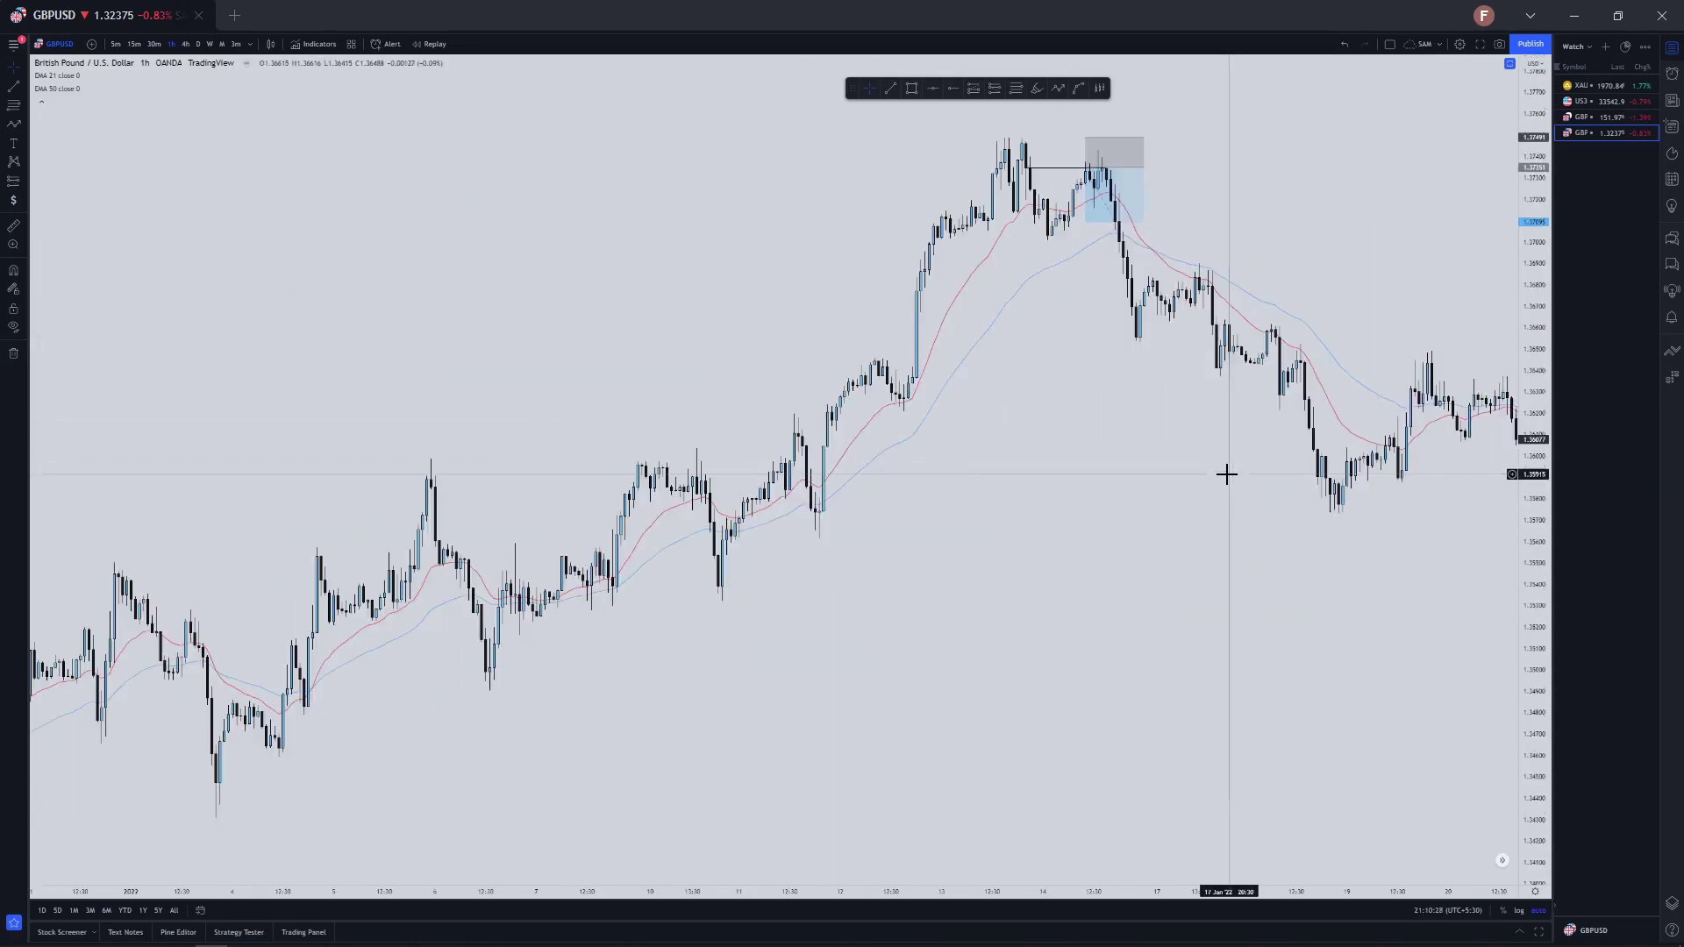
{"action": "scroll", "coordinate": [1227, 475], "scroll_direction": "up", "scroll_amount": 3}
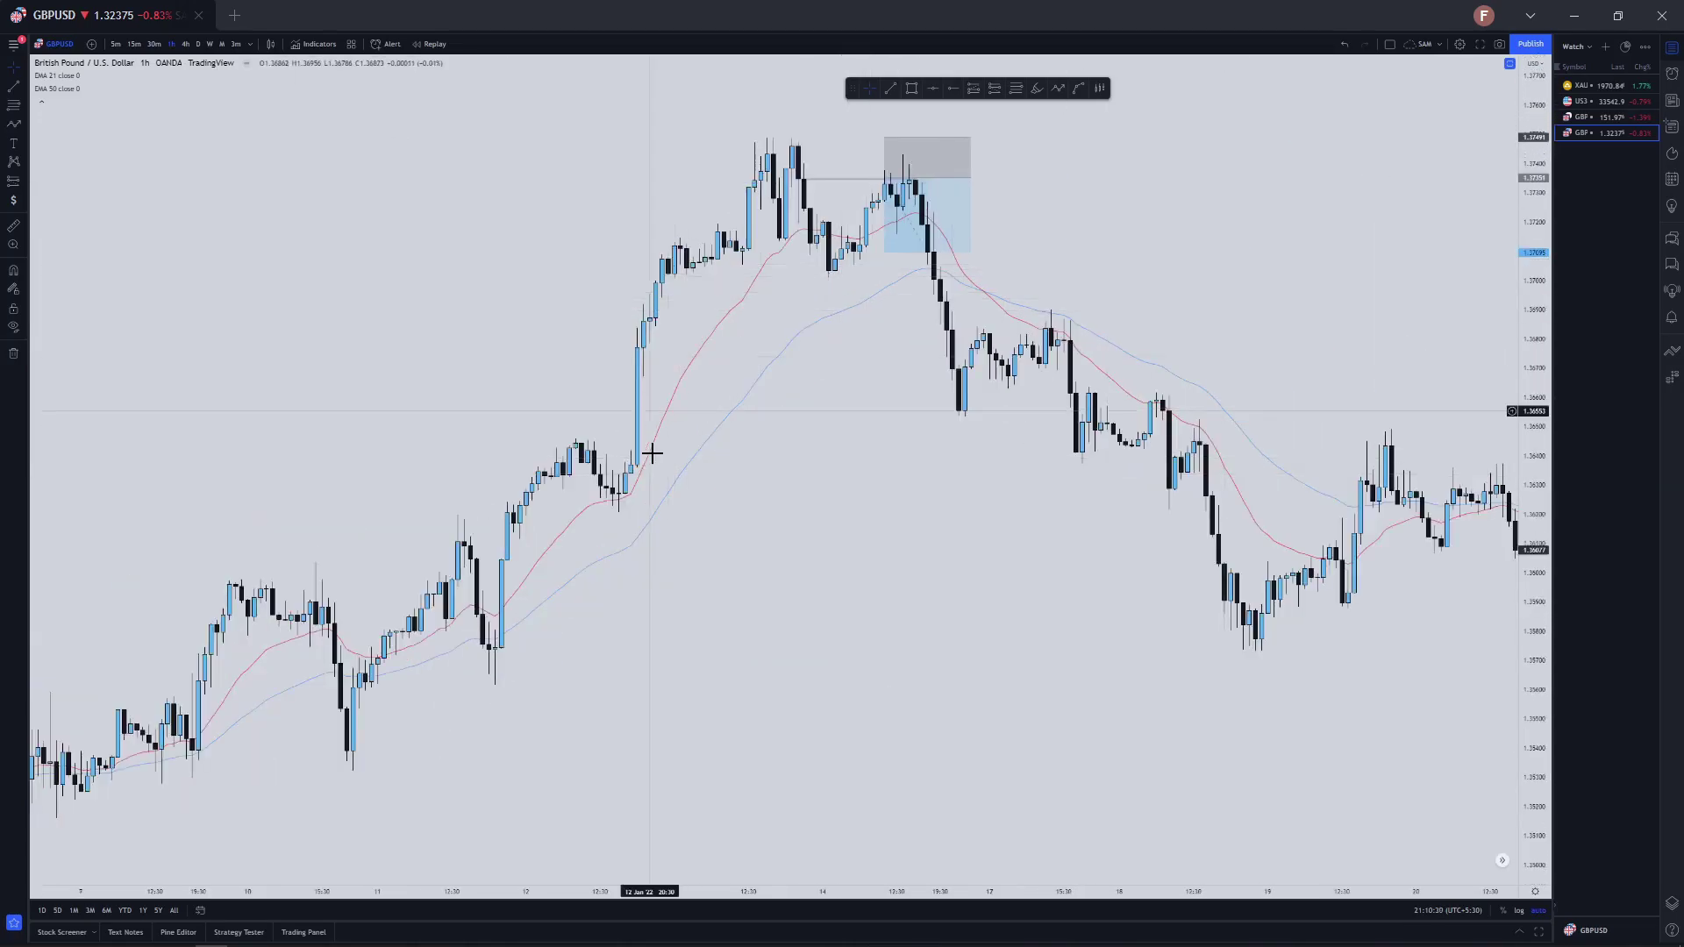
{"action": "left_click_drag", "start_coordinate": [899, 250], "coordinate": [884, 406]}
{"action": "left_click", "coordinate": [727, 463]}
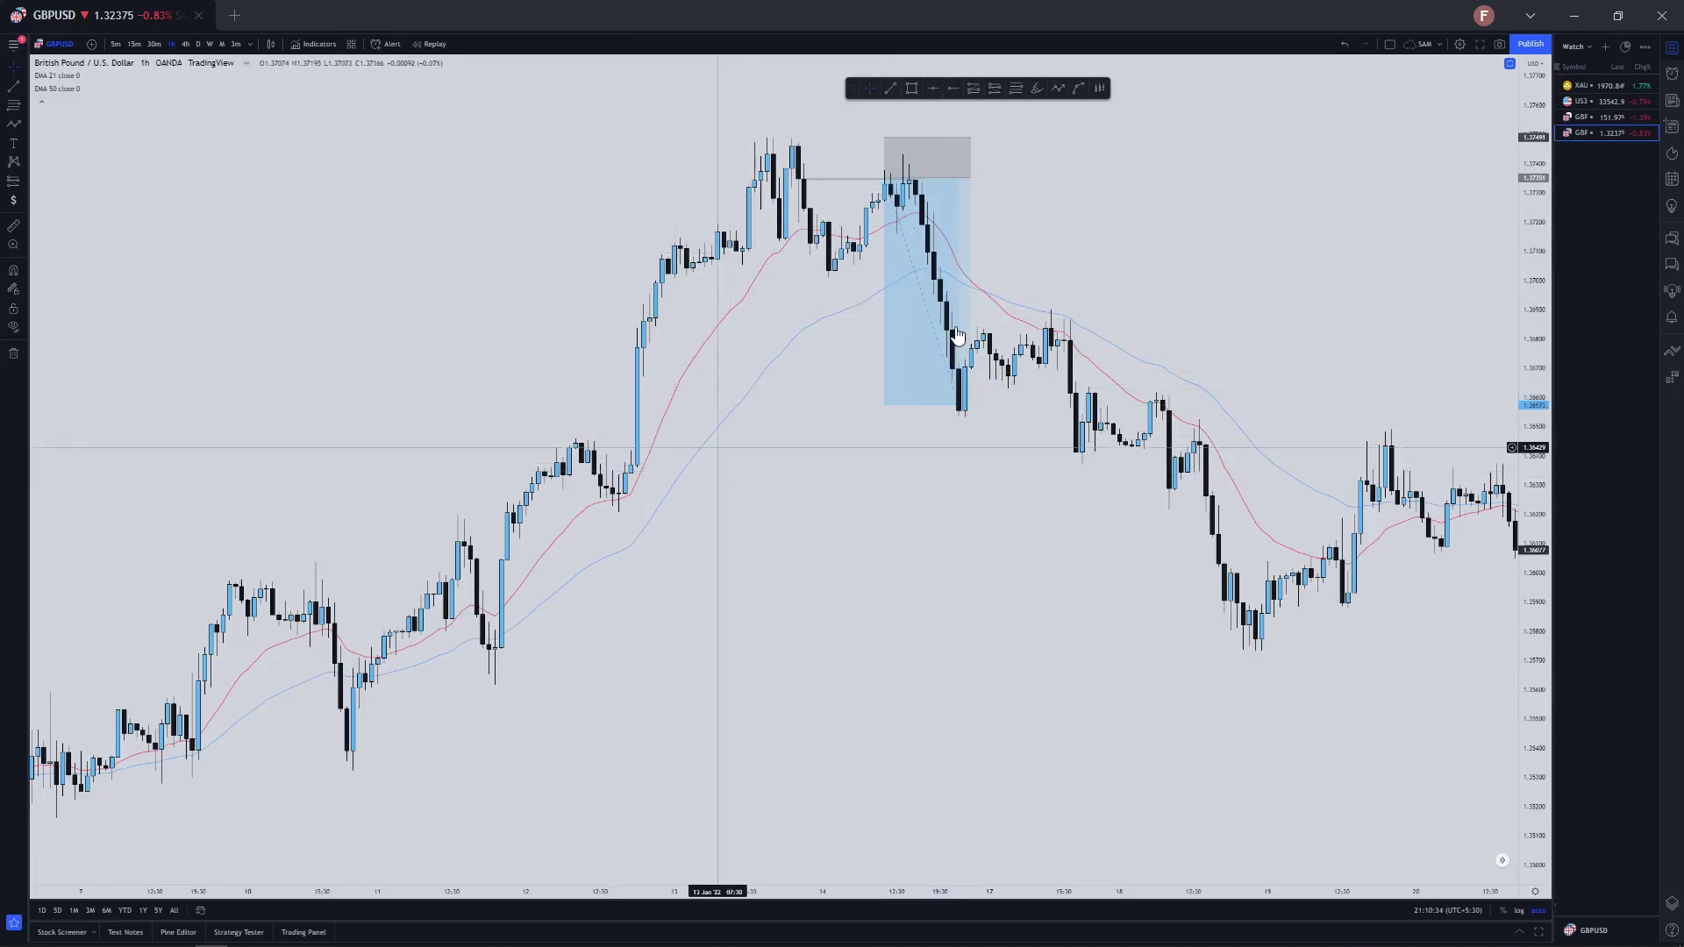
Examine the 1-hour price action leading into the short position, back through late 2021
{"action": "scroll", "coordinate": [1200, 389], "scroll_direction": "down", "scroll_amount": 1}
{"action": "scroll", "coordinate": [1200, 388], "scroll_direction": "down", "scroll_amount": 6}
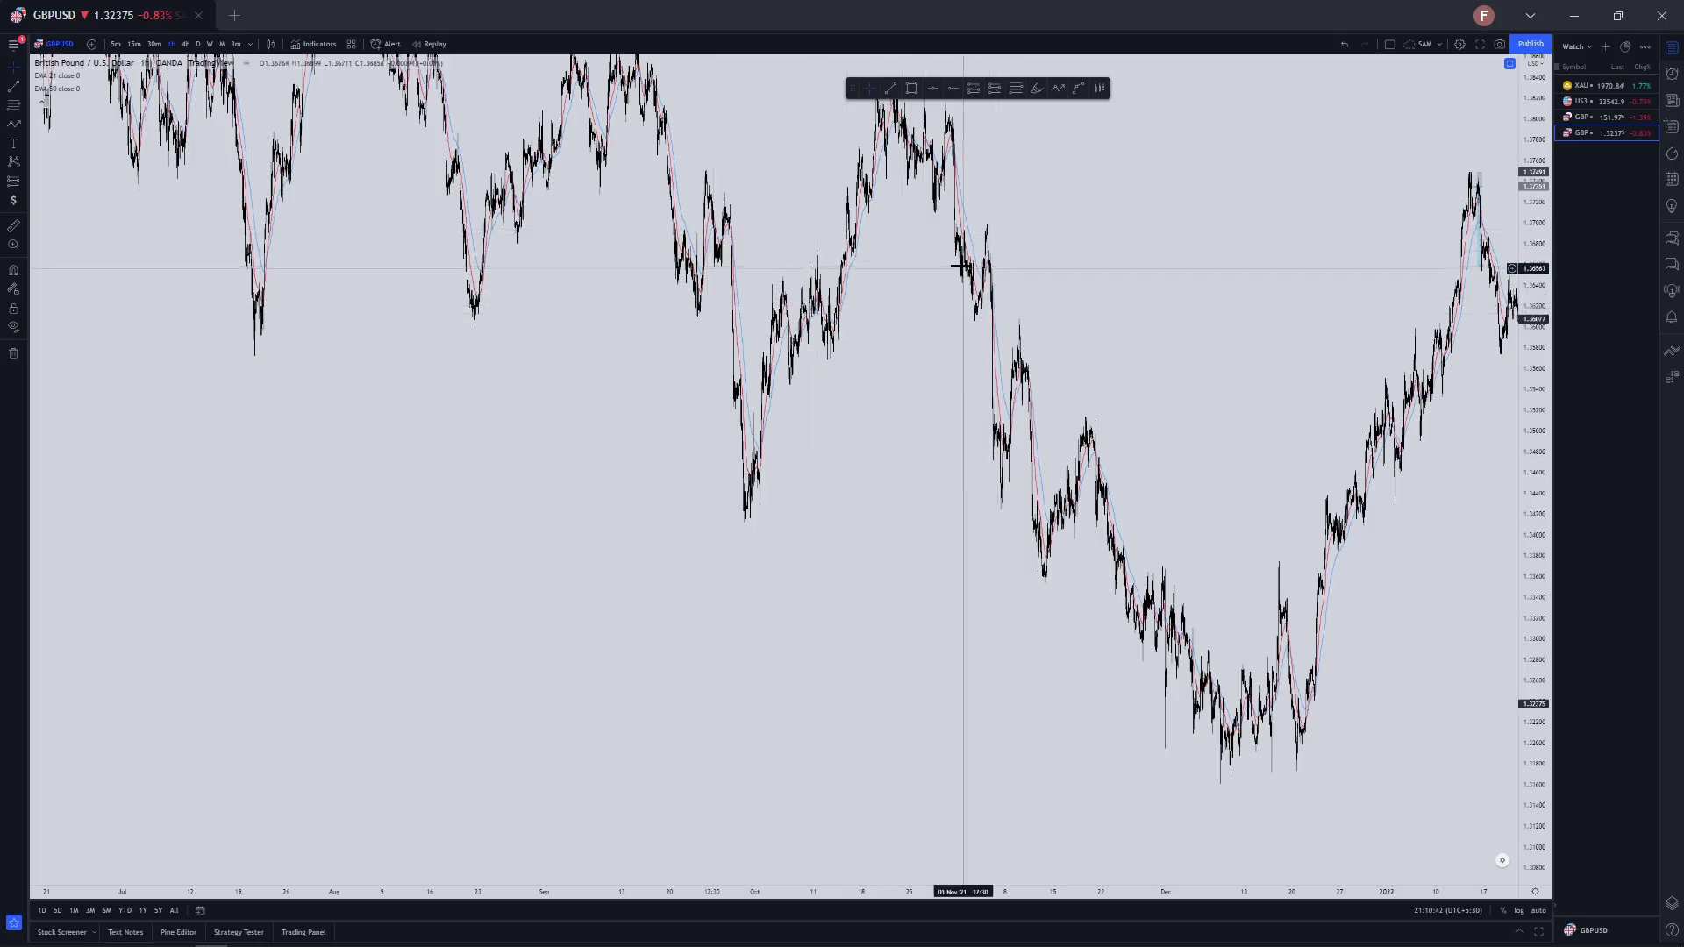
{"action": "scroll", "coordinate": [965, 219], "scroll_direction": "up", "scroll_amount": 5}
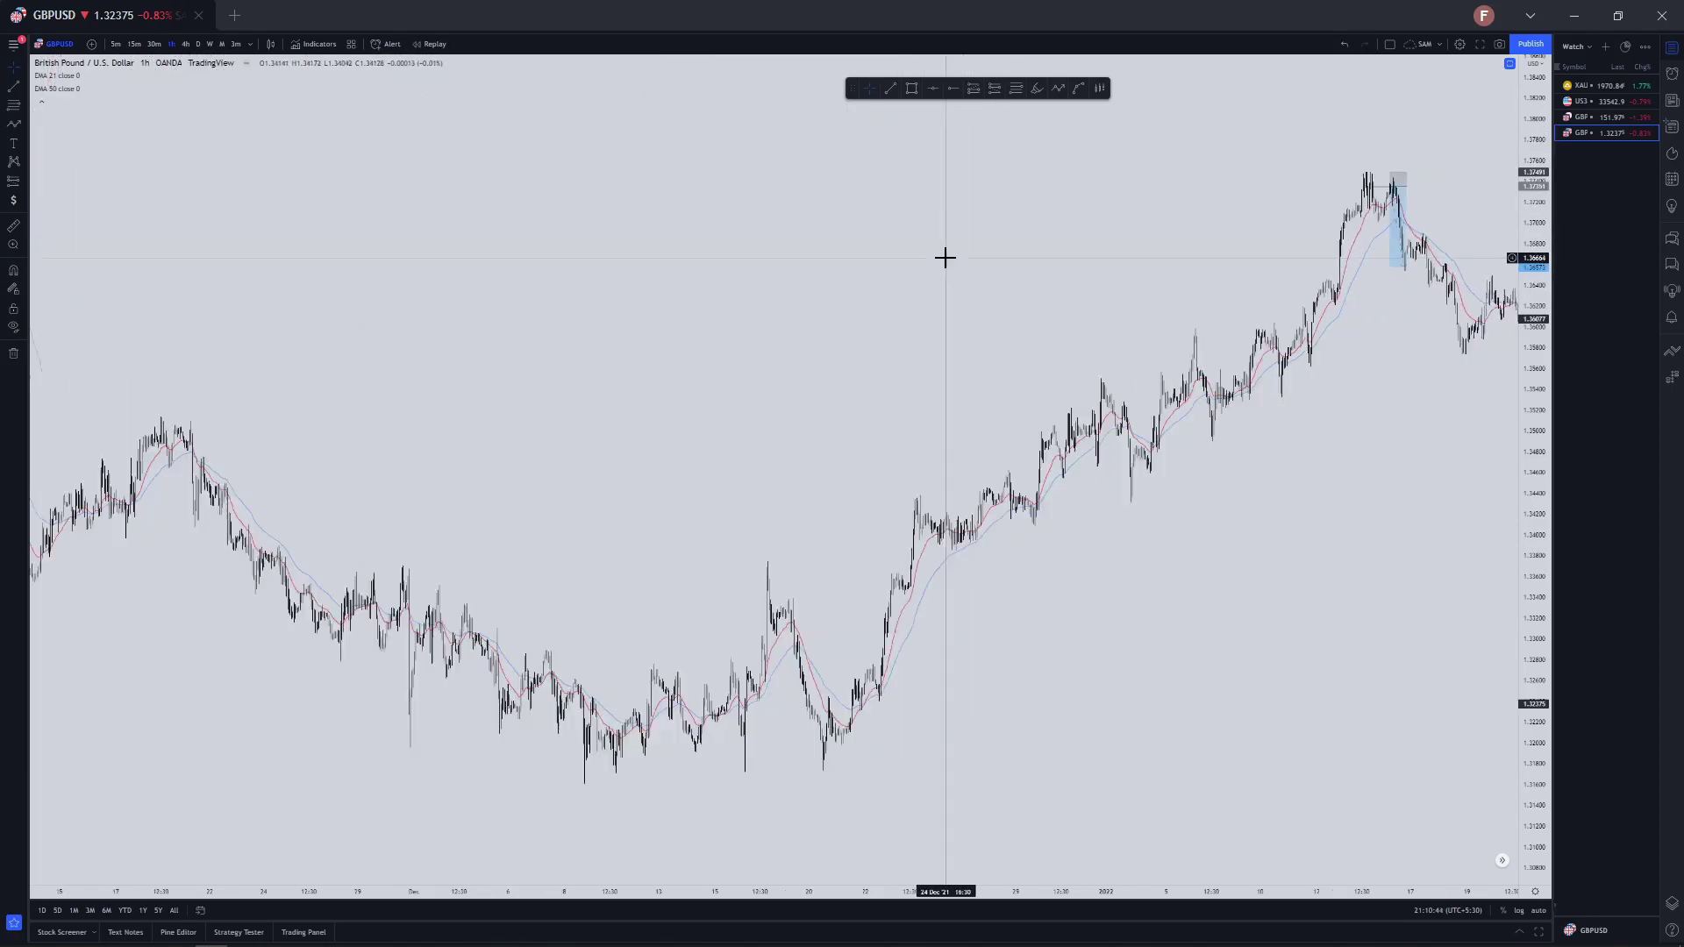
{"action": "scroll", "coordinate": [946, 258], "scroll_direction": "up", "scroll_amount": 6}
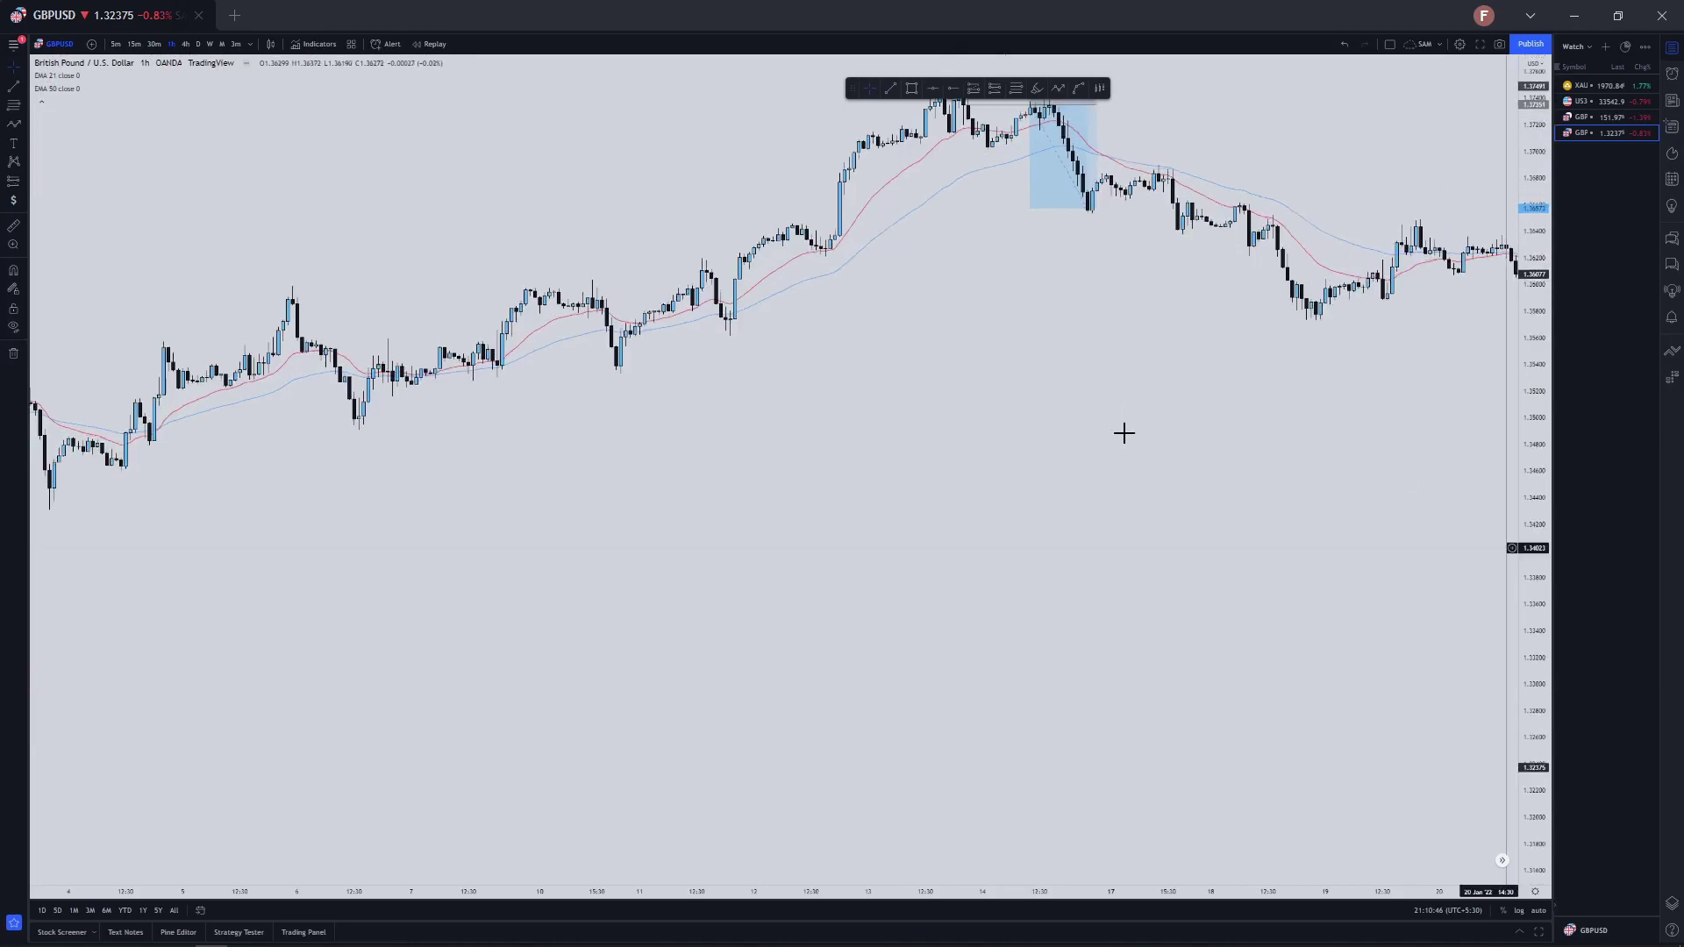
{"action": "left_click_drag", "start_coordinate": [1122, 551], "coordinate": [1072, 760]}
{"action": "scroll", "coordinate": [899, 182], "scroll_direction": "up", "scroll_amount": 1}
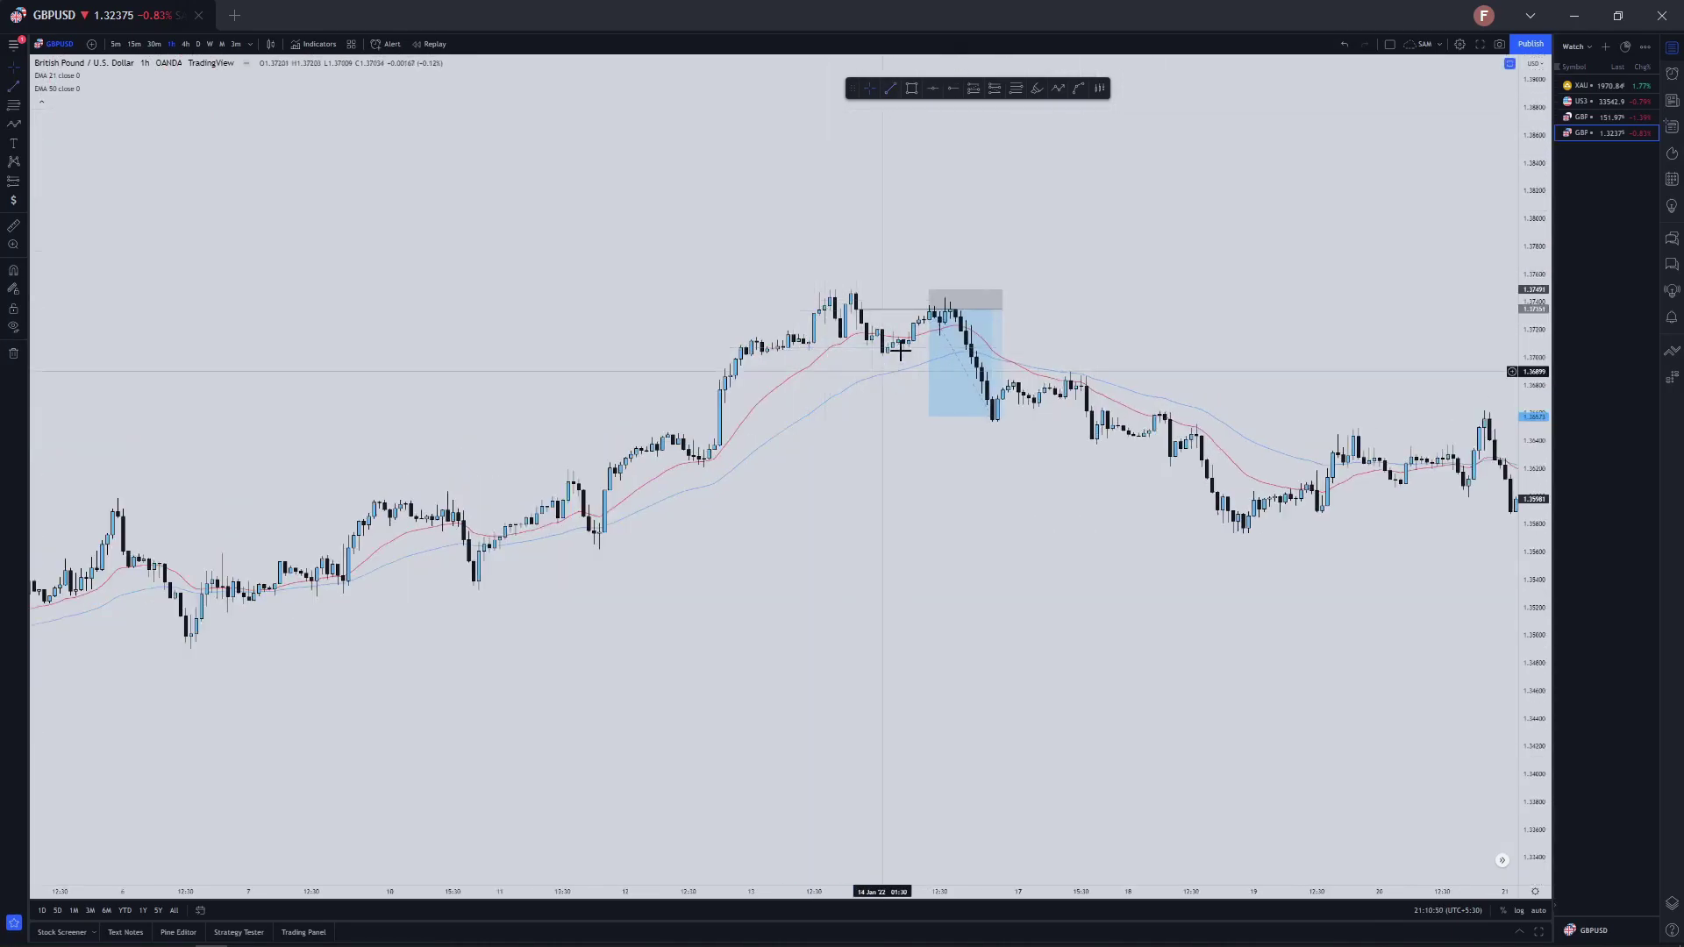
{"action": "left_click", "coordinate": [943, 318]}
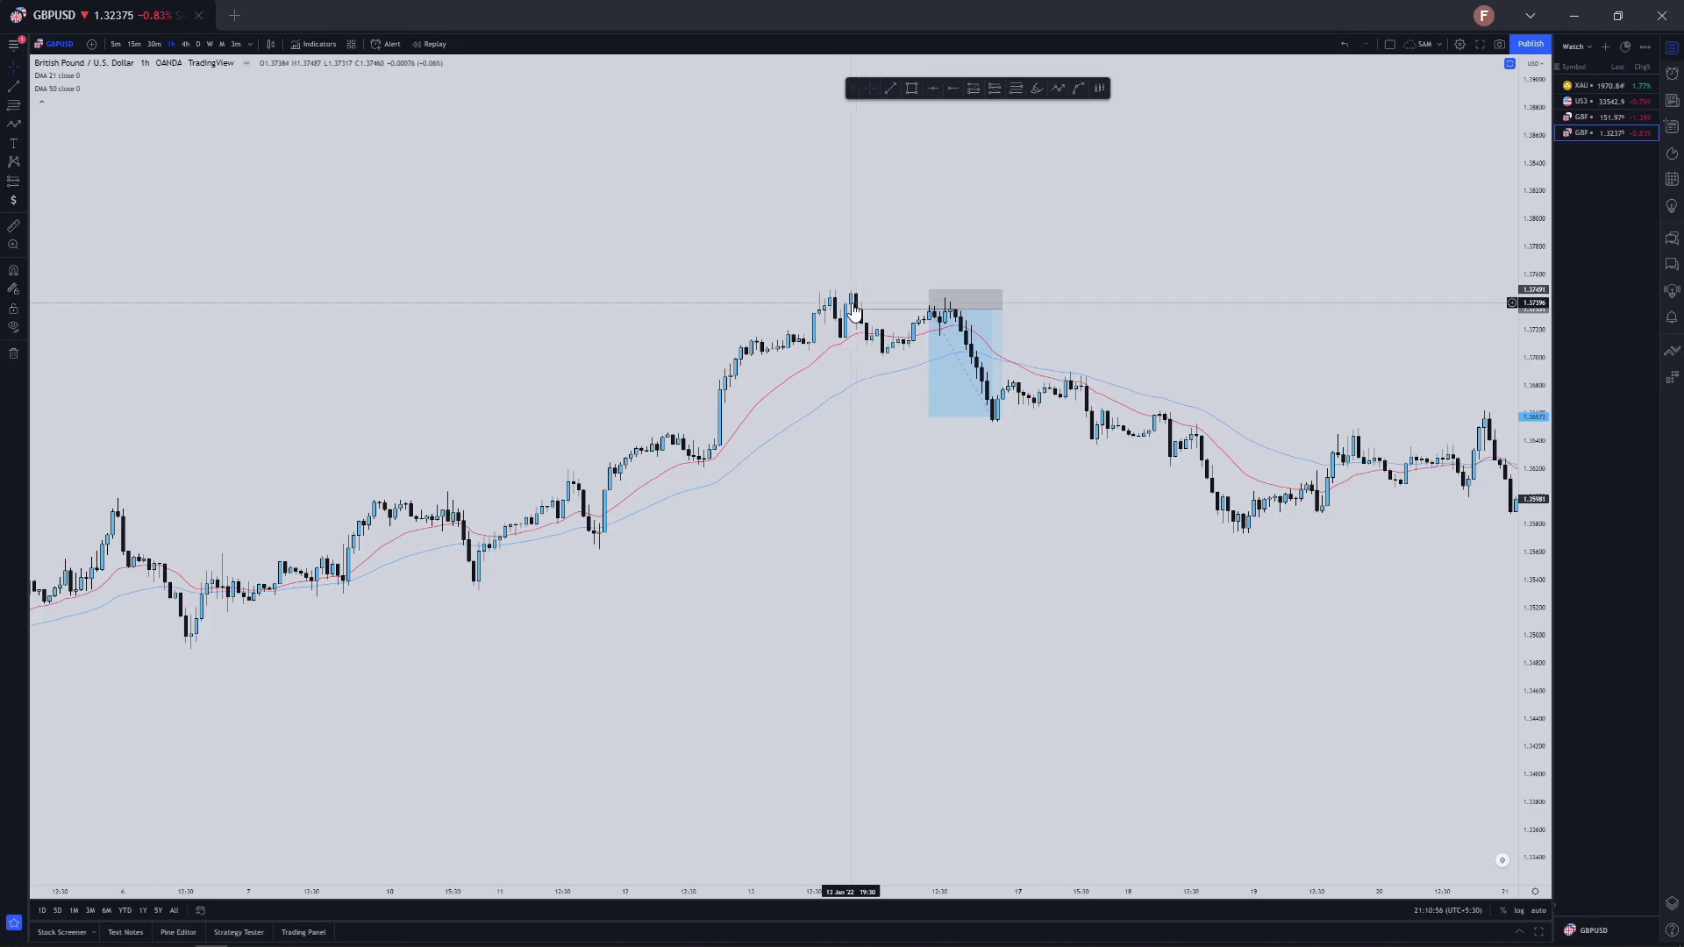
Switch the chart to the daily timeframe
{"action": "left_click", "coordinate": [194, 44]}
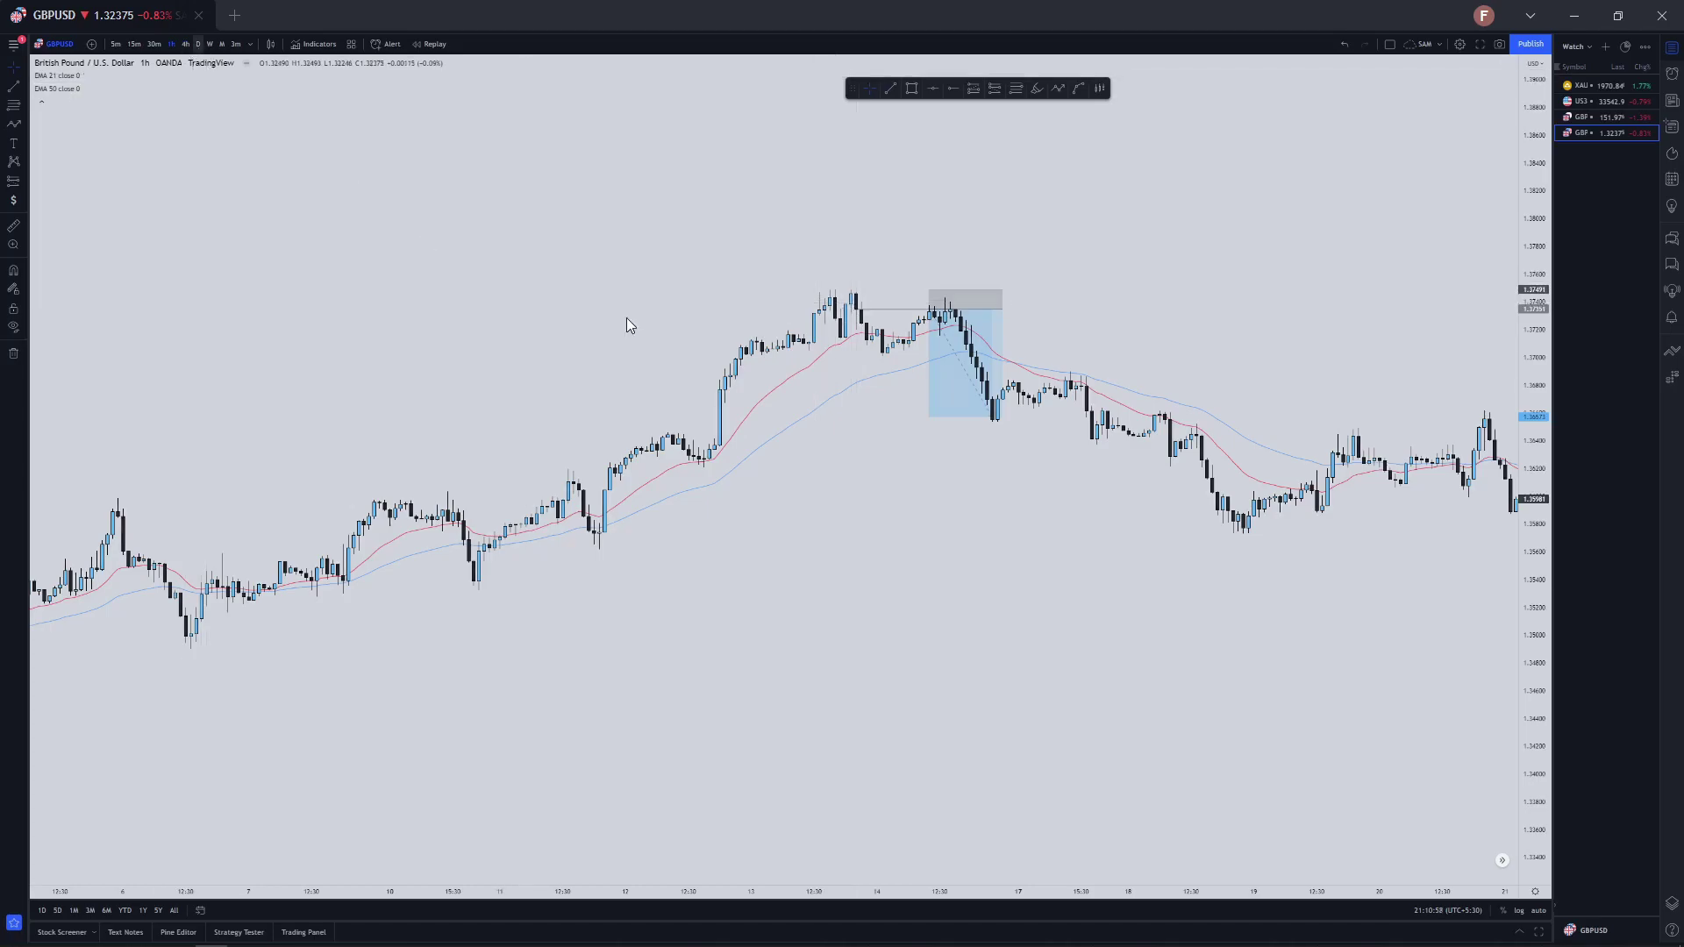
{"action": "right_click", "coordinate": [839, 318]}
{"action": "left_click", "coordinate": [861, 326]}
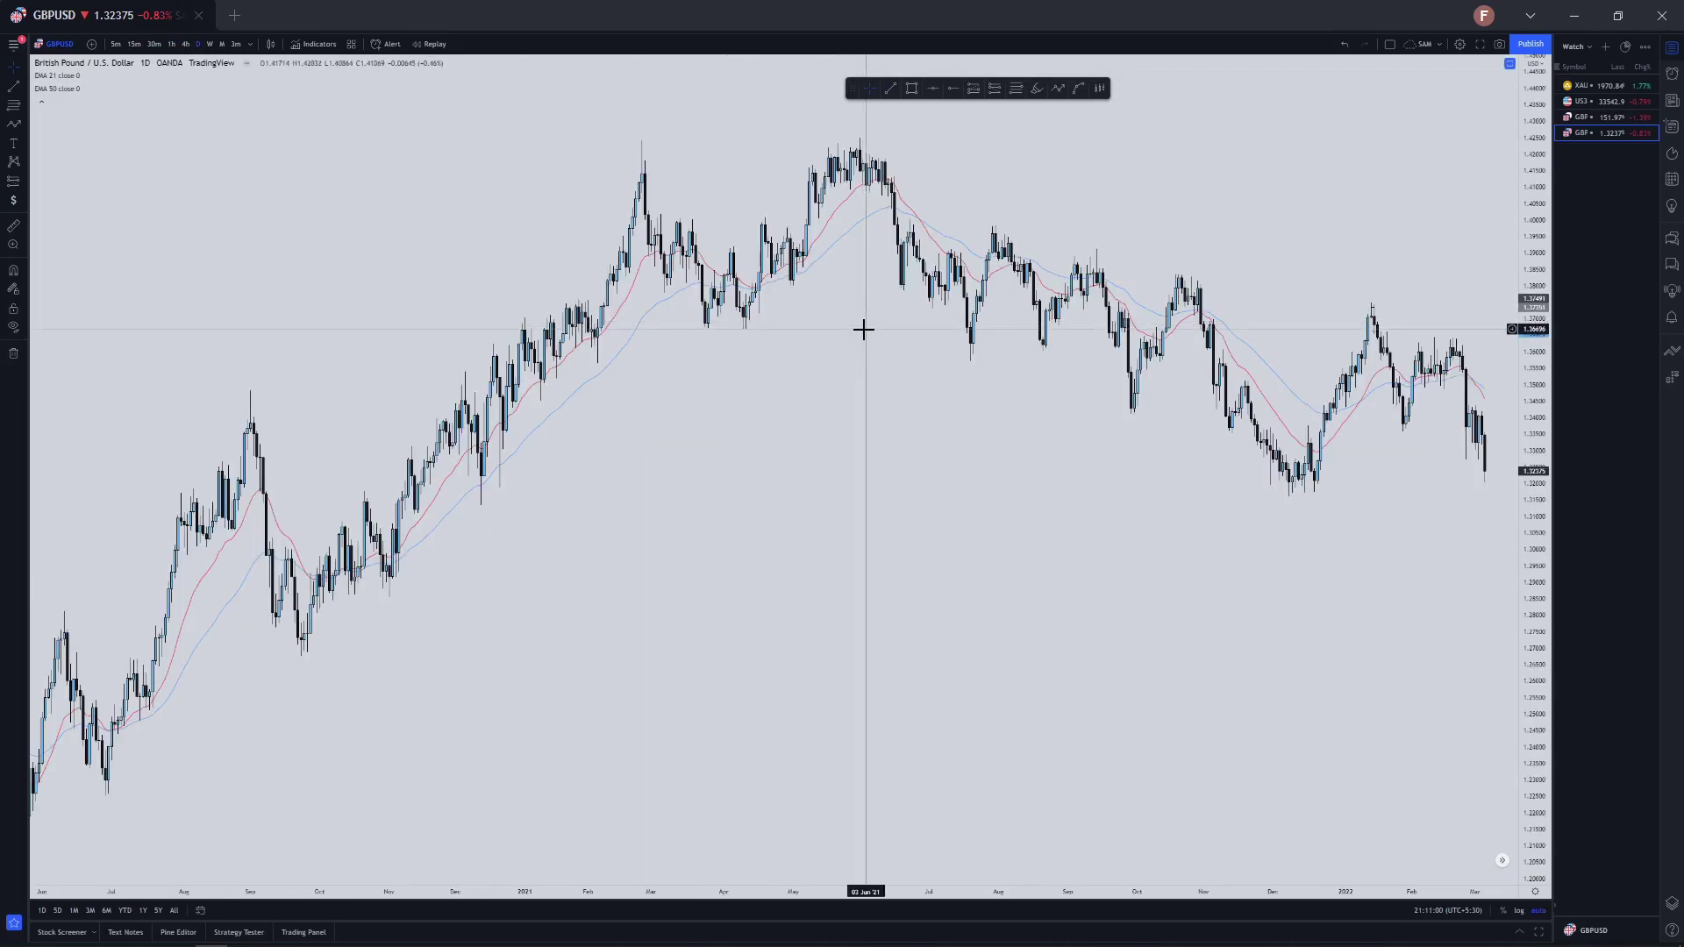
Draw a horizontal trend line at about 1.3570 from early November 2021 to mid-January 2022
{"action": "left_click", "coordinate": [1058, 88]}
{"action": "left_click", "coordinate": [1033, 167]}
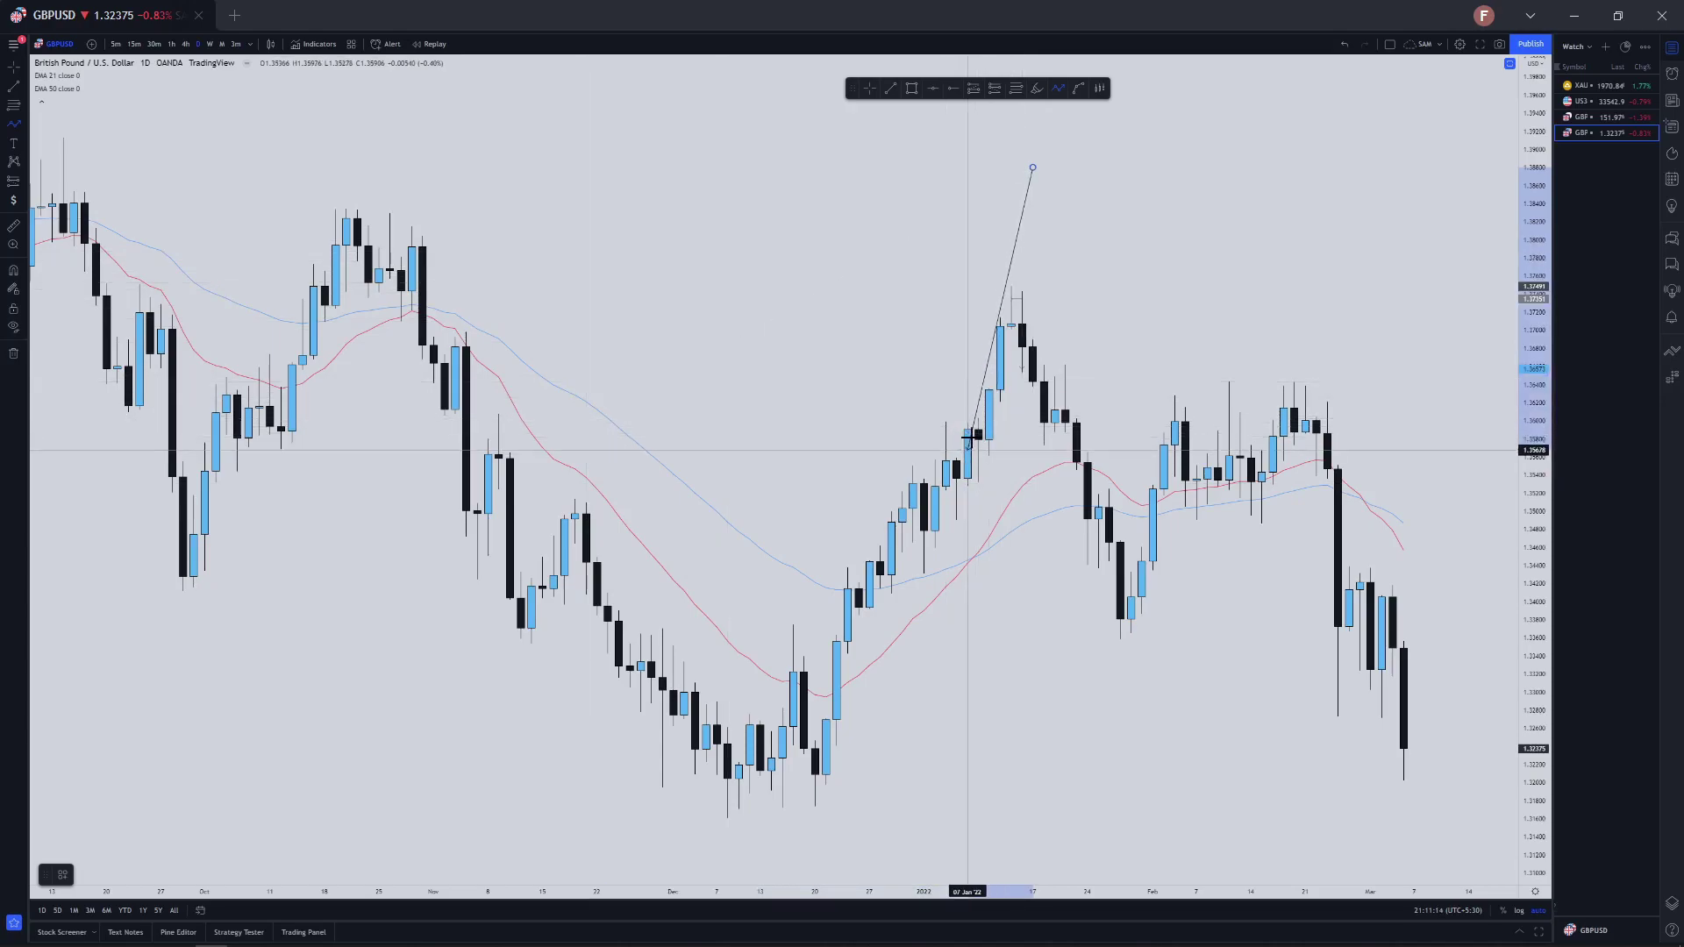
{"action": "left_click", "coordinate": [890, 88]}
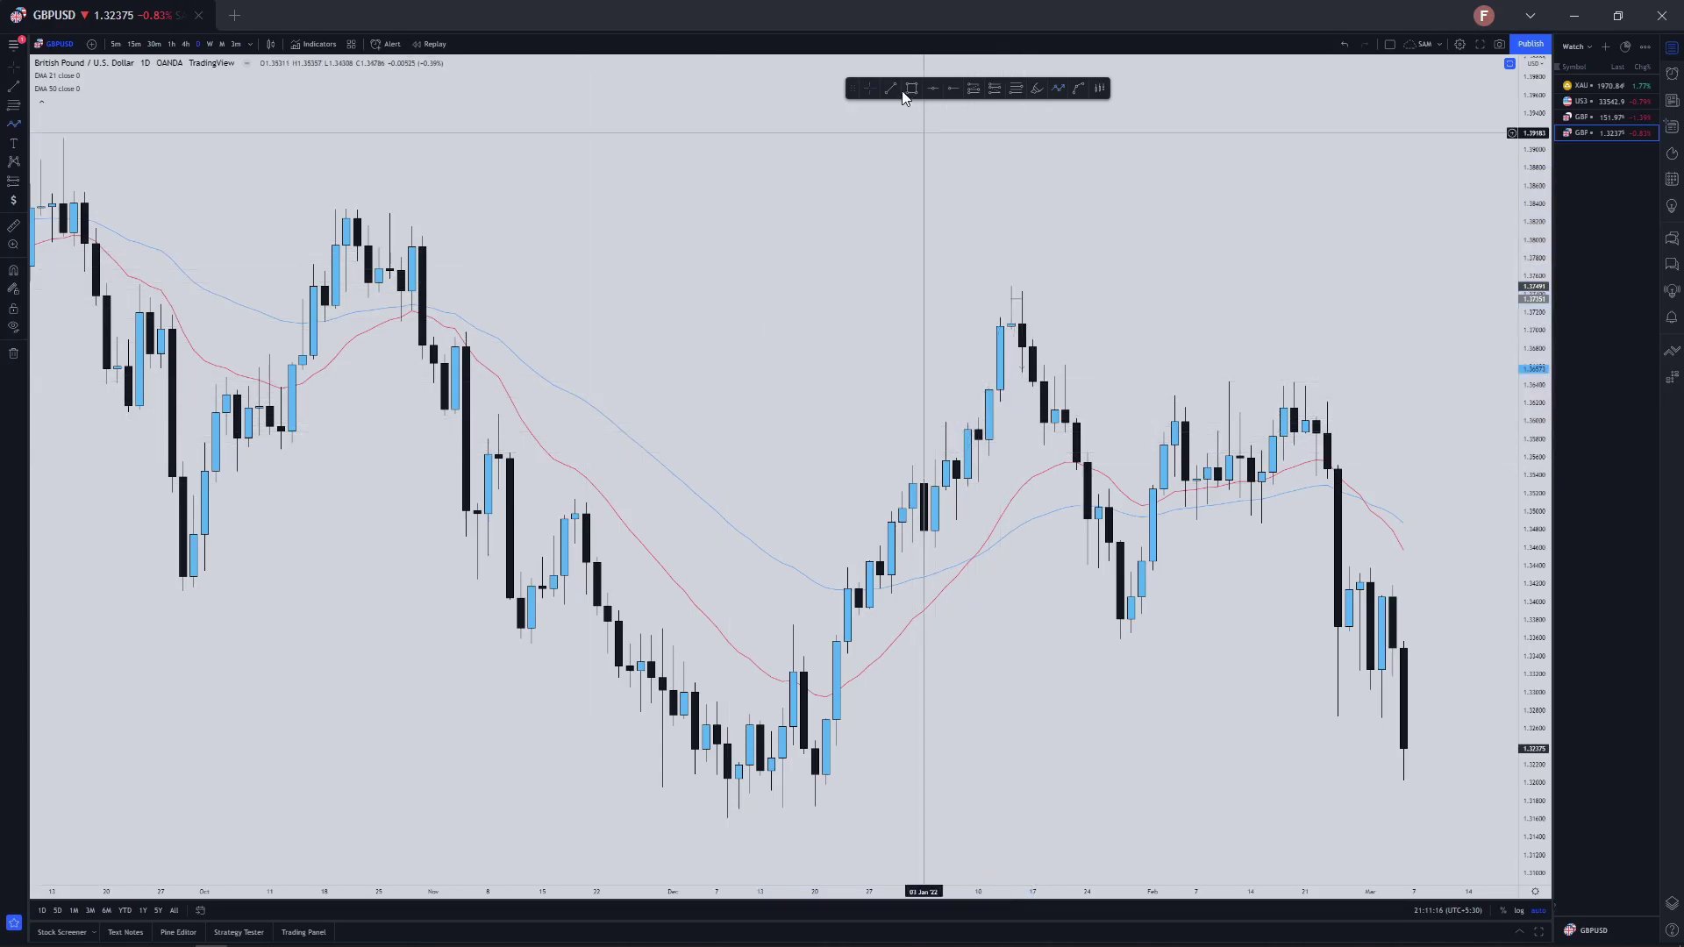
{"action": "left_click", "coordinate": [433, 447]}
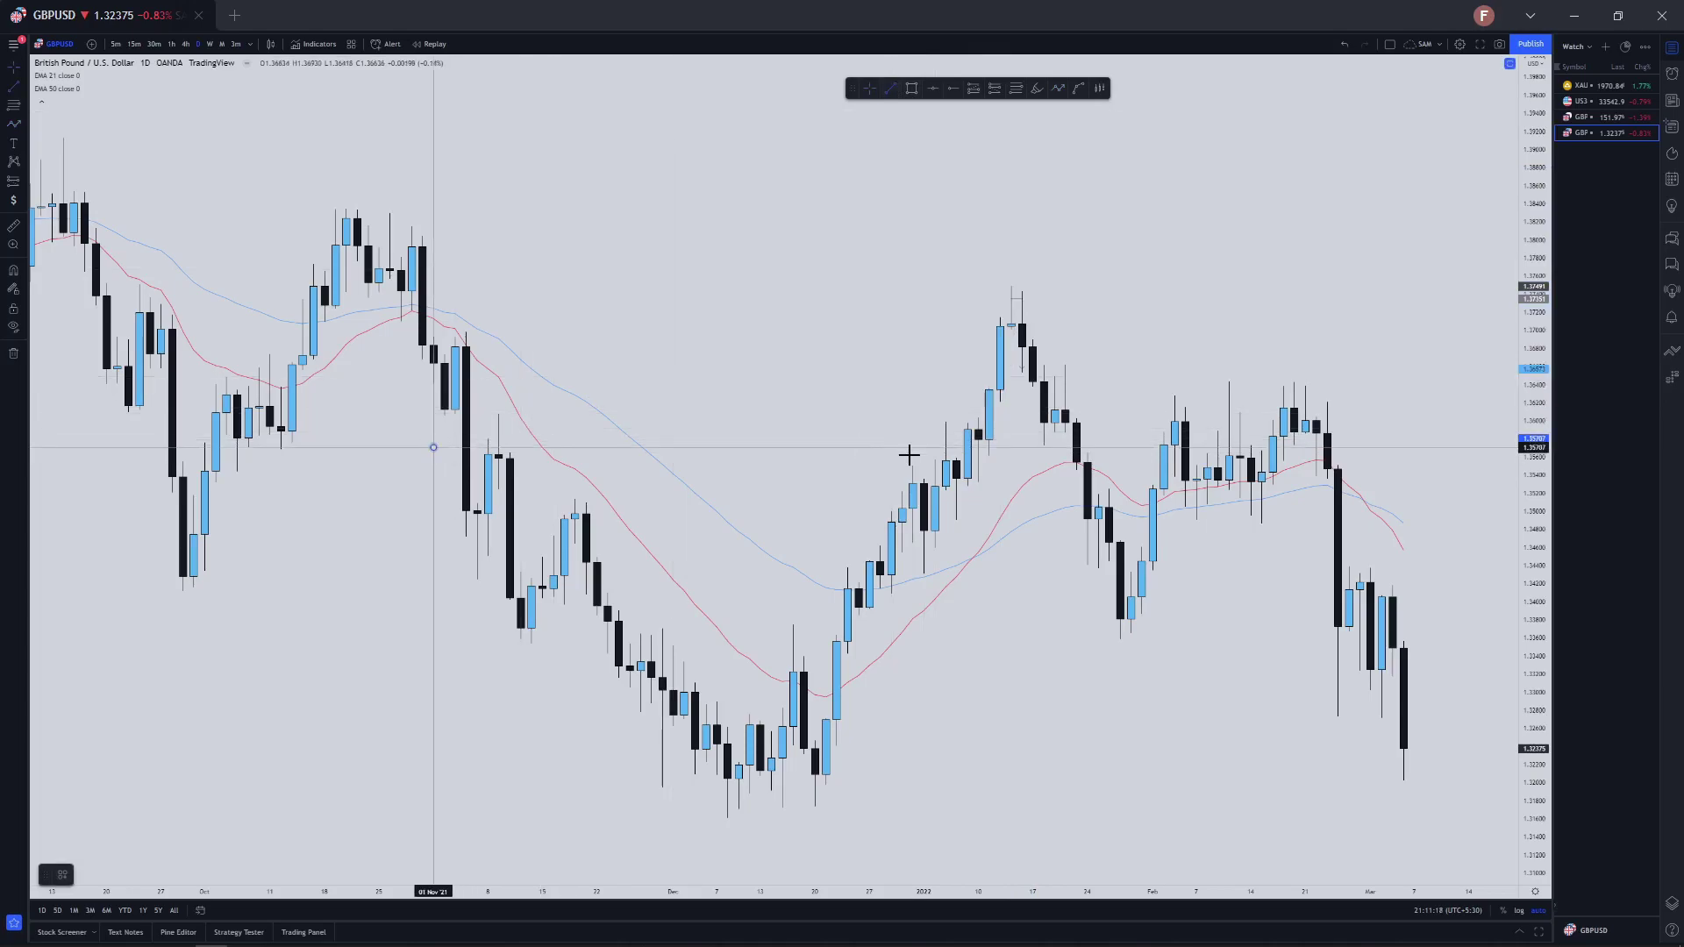
{"action": "left_click", "coordinate": [1011, 447]}
Brush an arrow pointing down to where the early January 2022 candles meet the horizontal line
{"action": "left_click", "coordinate": [1037, 89]}
{"action": "left_click_drag", "start_coordinate": [870, 300], "coordinate": [913, 360]}
{"action": "left_click_drag", "start_coordinate": [938, 427], "coordinate": [979, 404]}
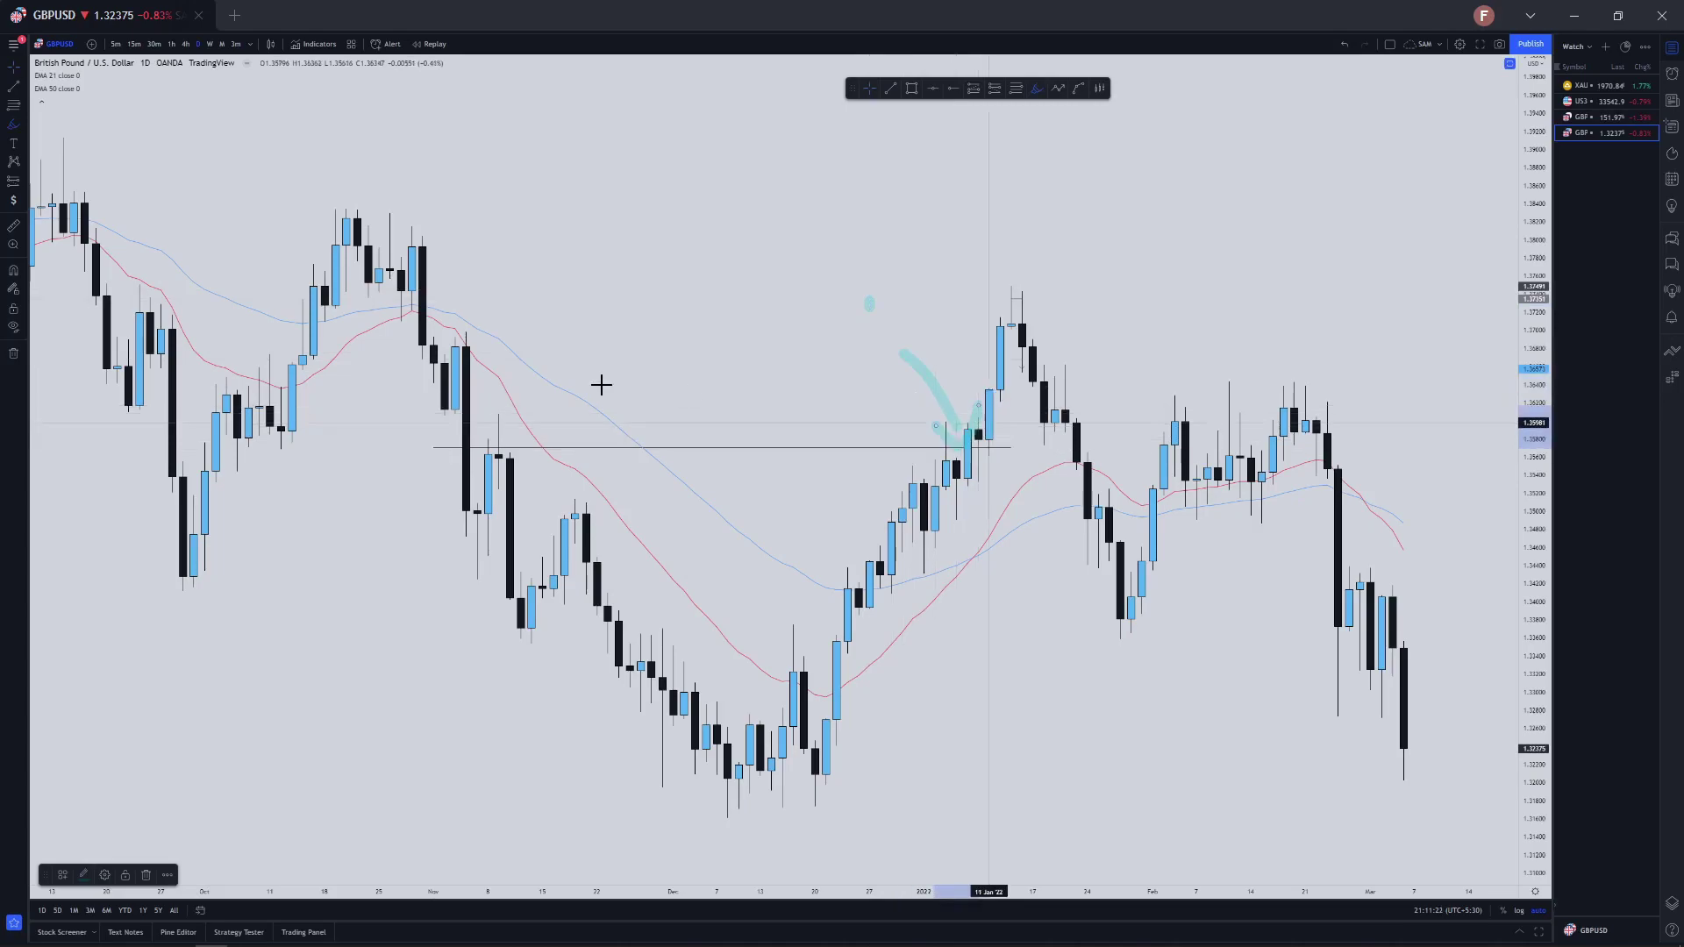
Brush three horizontal levels above the trend line at about 1.368, 1.373 and 1.378, extending from the autumn 2021 candles past the January high
{"action": "left_click_drag", "start_coordinate": [433, 345], "coordinate": [1098, 354]}
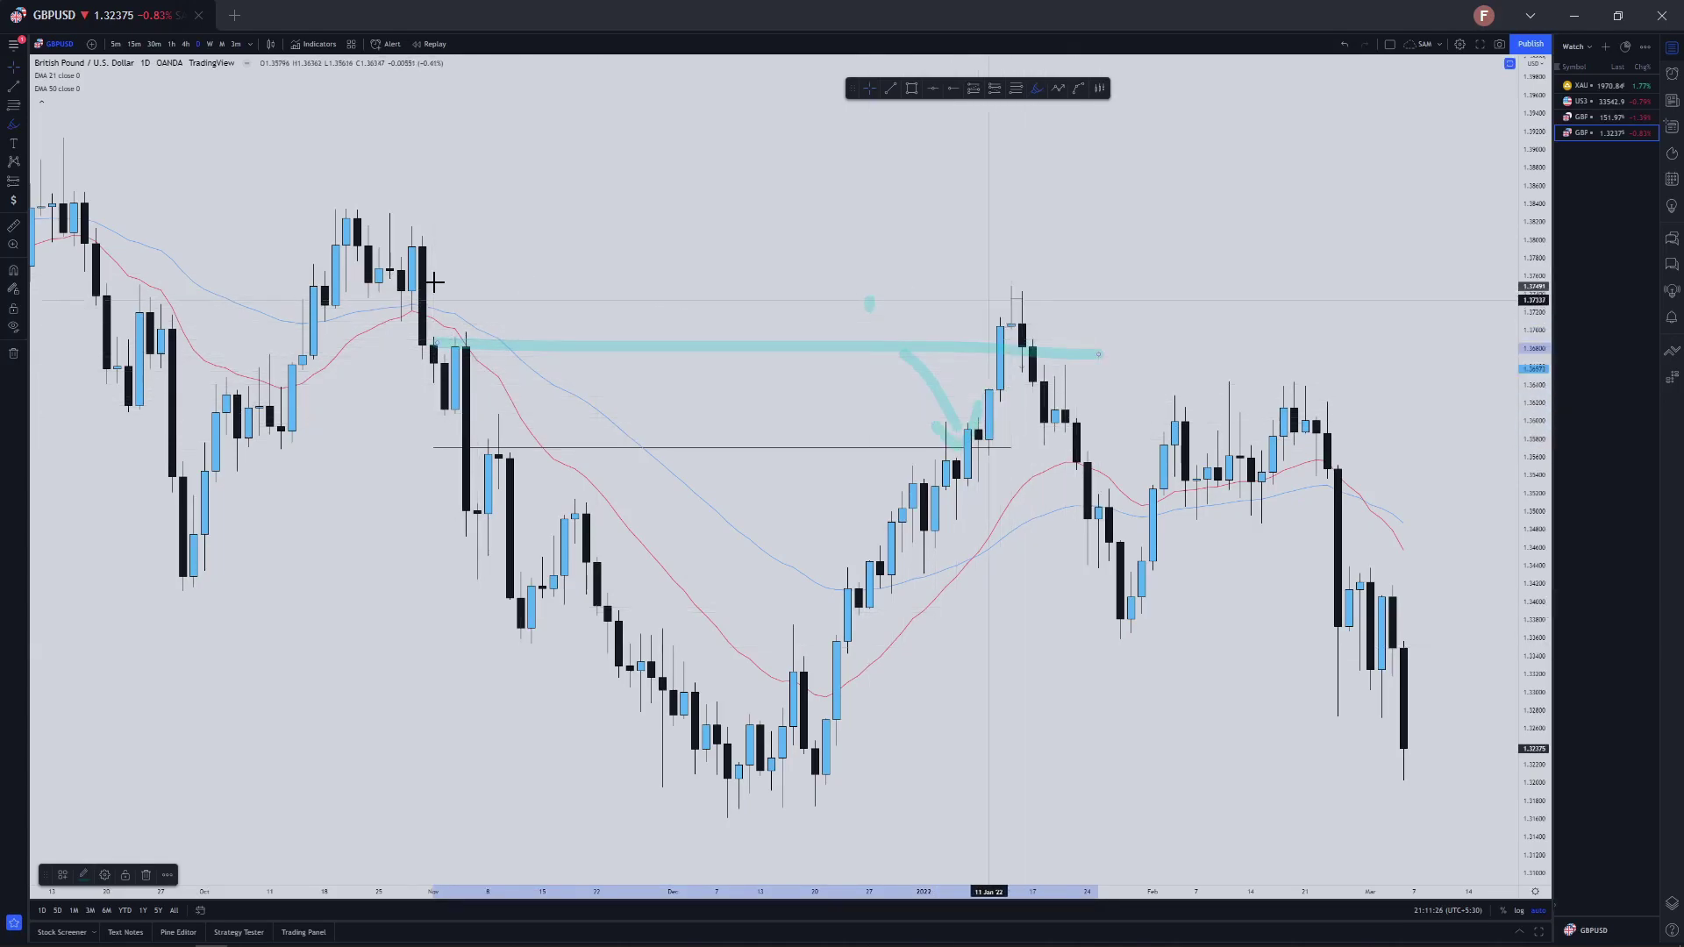
{"action": "left_click_drag", "start_coordinate": [302, 300], "coordinate": [1144, 301]}
{"action": "left_click_drag", "start_coordinate": [356, 235], "coordinate": [1239, 256]}
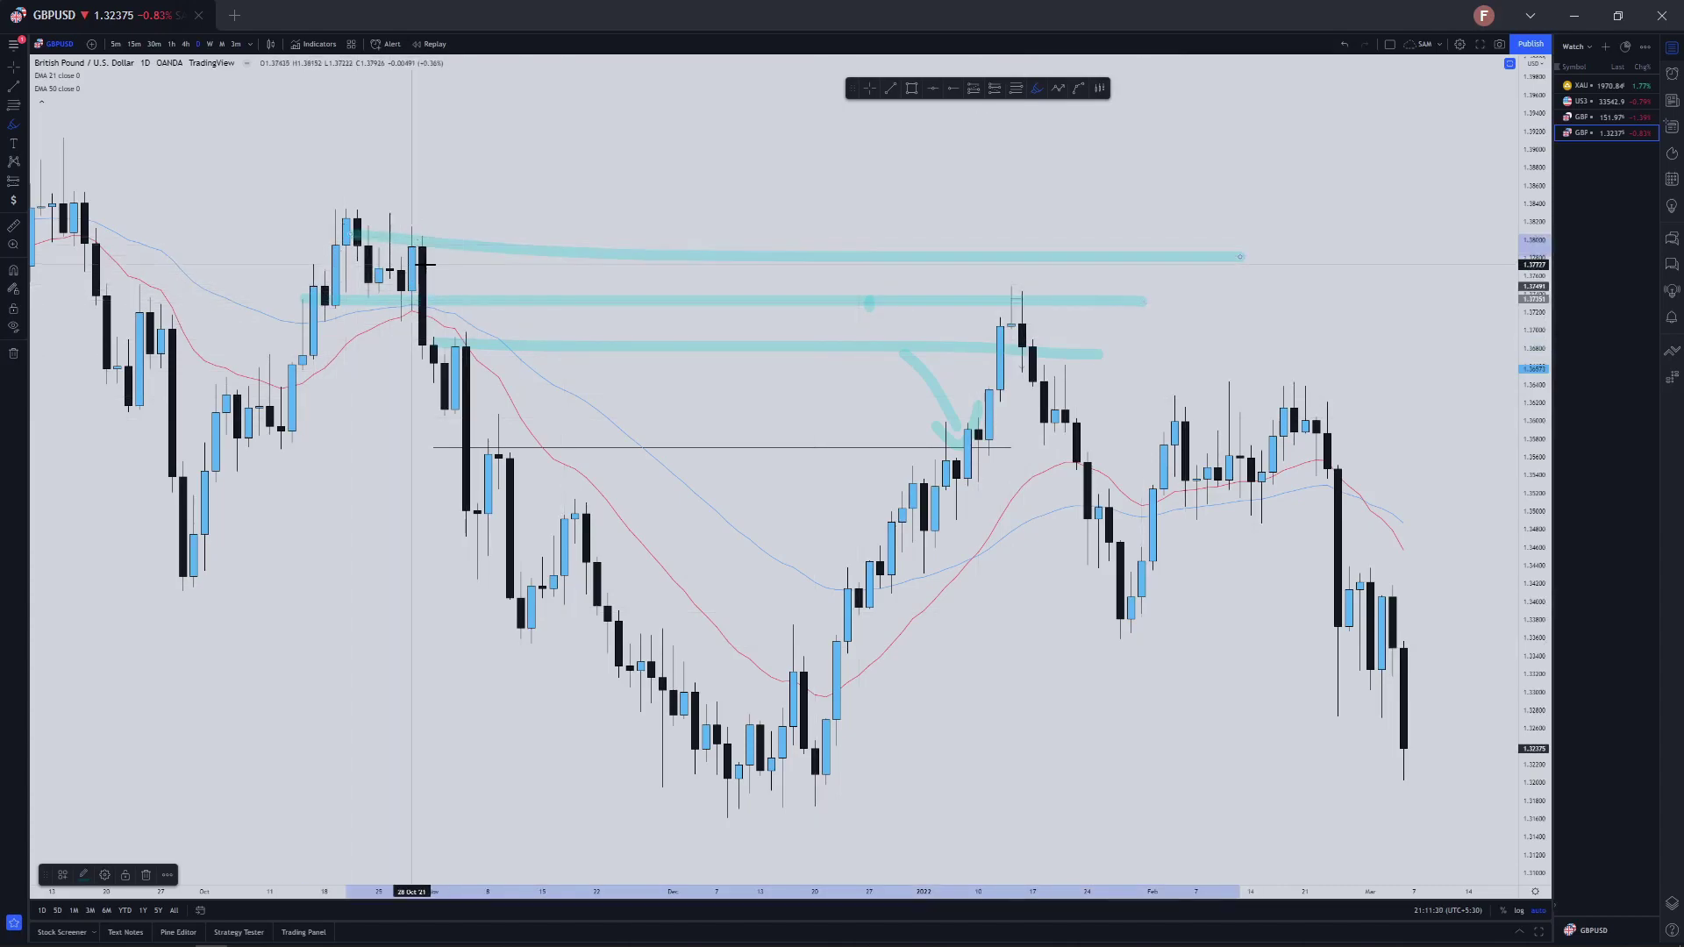
Undo the three brushed levels and the arrow strokes
{"action": "key", "text": "ctrl+z"}
{"action": "key", "text": "ctrl+z"}
{"action": "key", "text": "ctrl+z"}
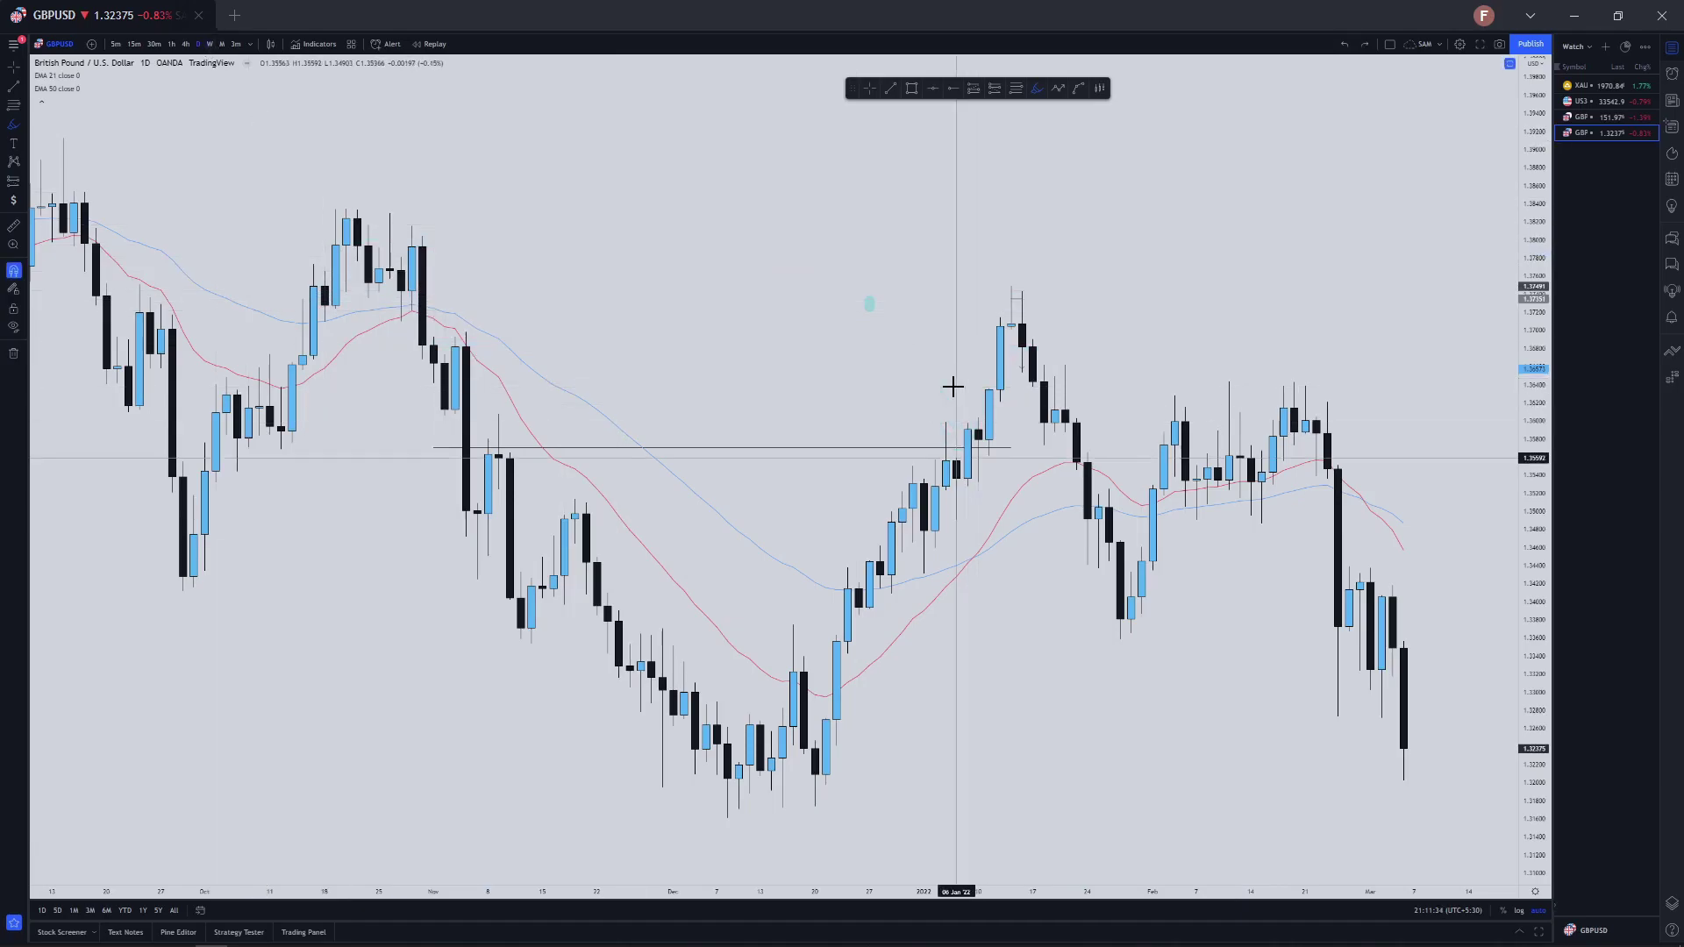
Remove all drawings from the daily chart, including the horizontal trend line and the short position
{"action": "scroll", "coordinate": [952, 385], "scroll_direction": "down", "scroll_amount": 2}
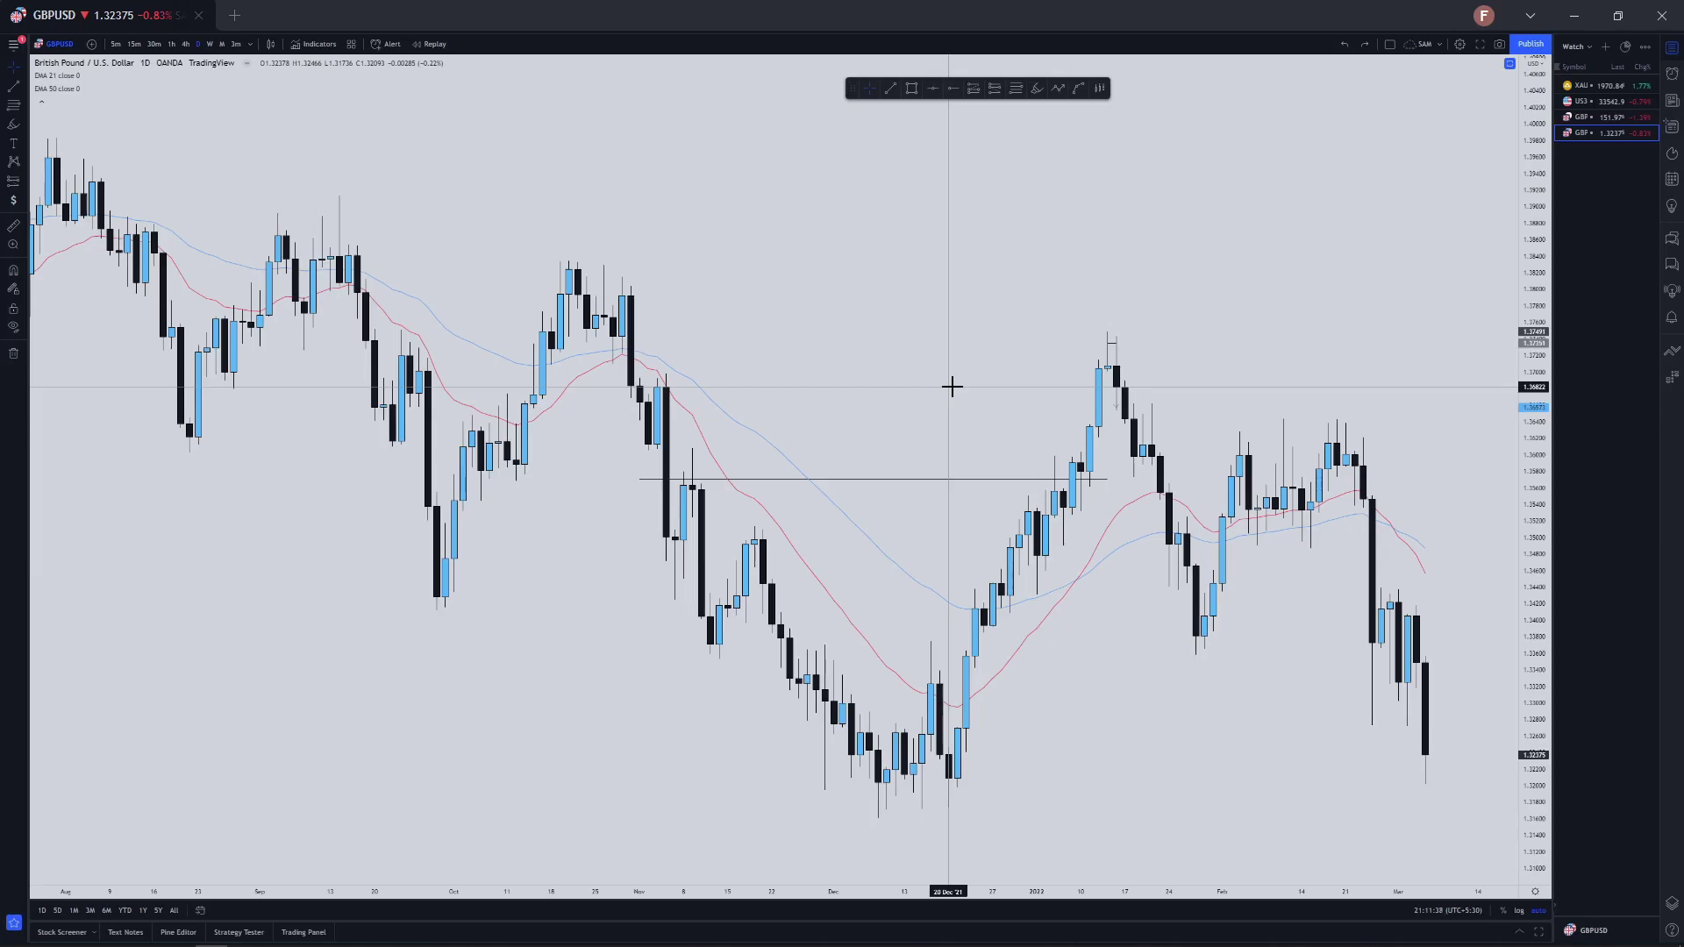
{"action": "right_click", "coordinate": [954, 387]}
{"action": "left_click", "coordinate": [995, 611]}
{"action": "left_click_drag", "start_coordinate": [1150, 297], "coordinate": [424, 207]}
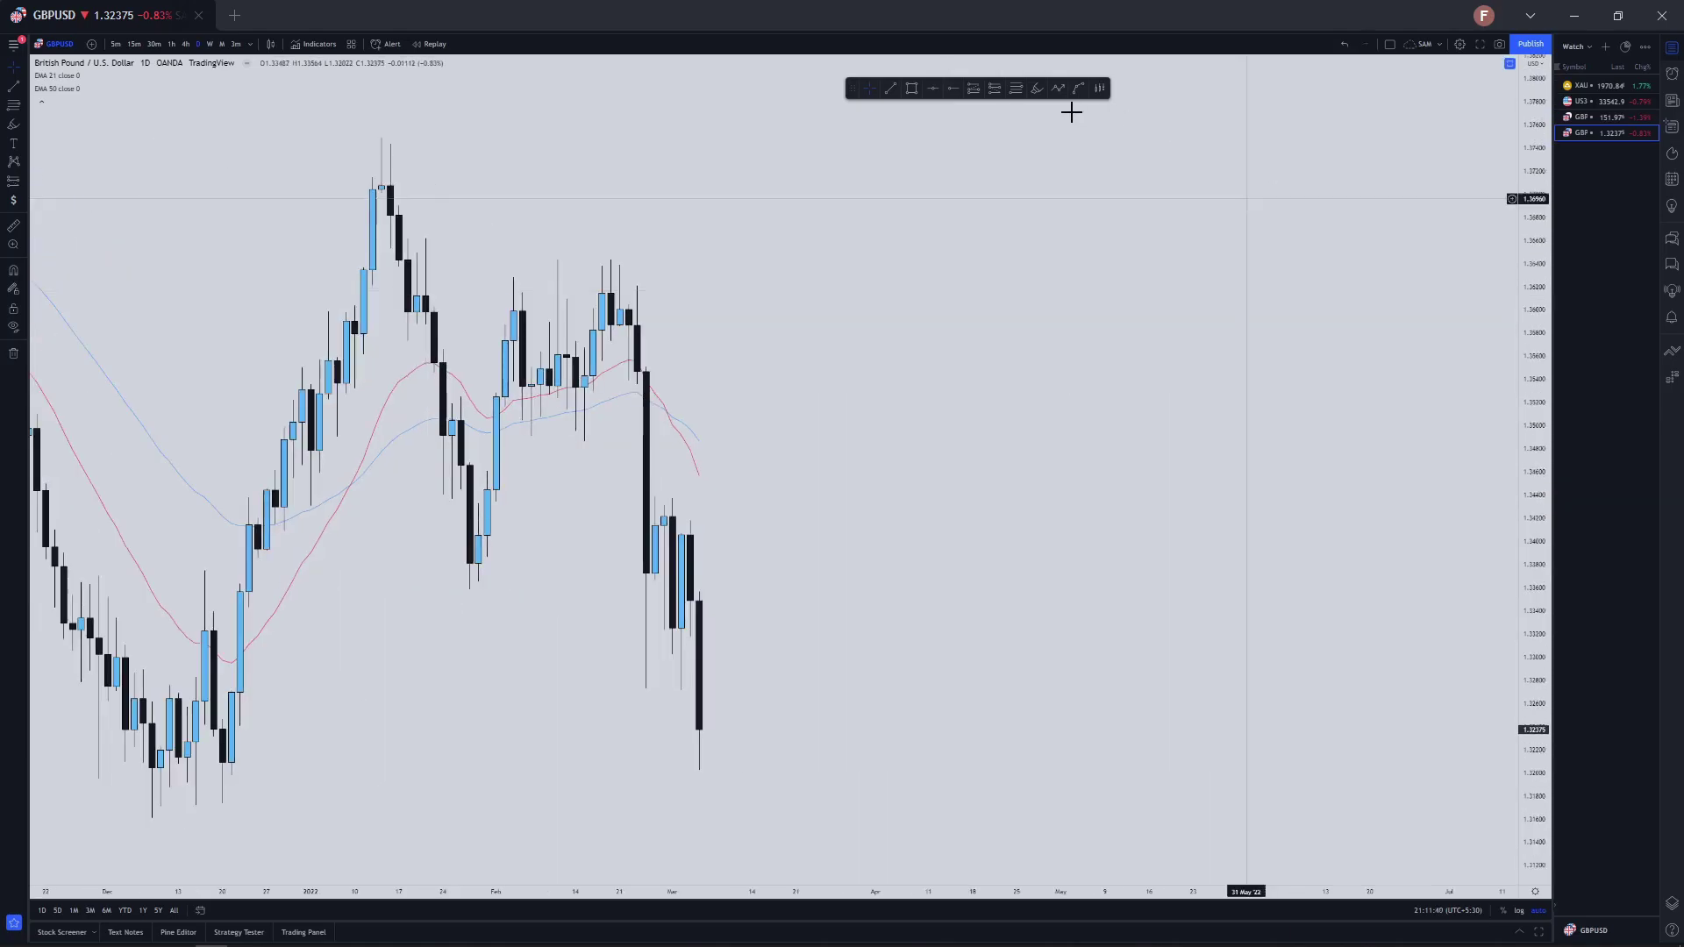
{"action": "left_click", "coordinate": [1058, 87]}
{"action": "left_click", "coordinate": [969, 250]}
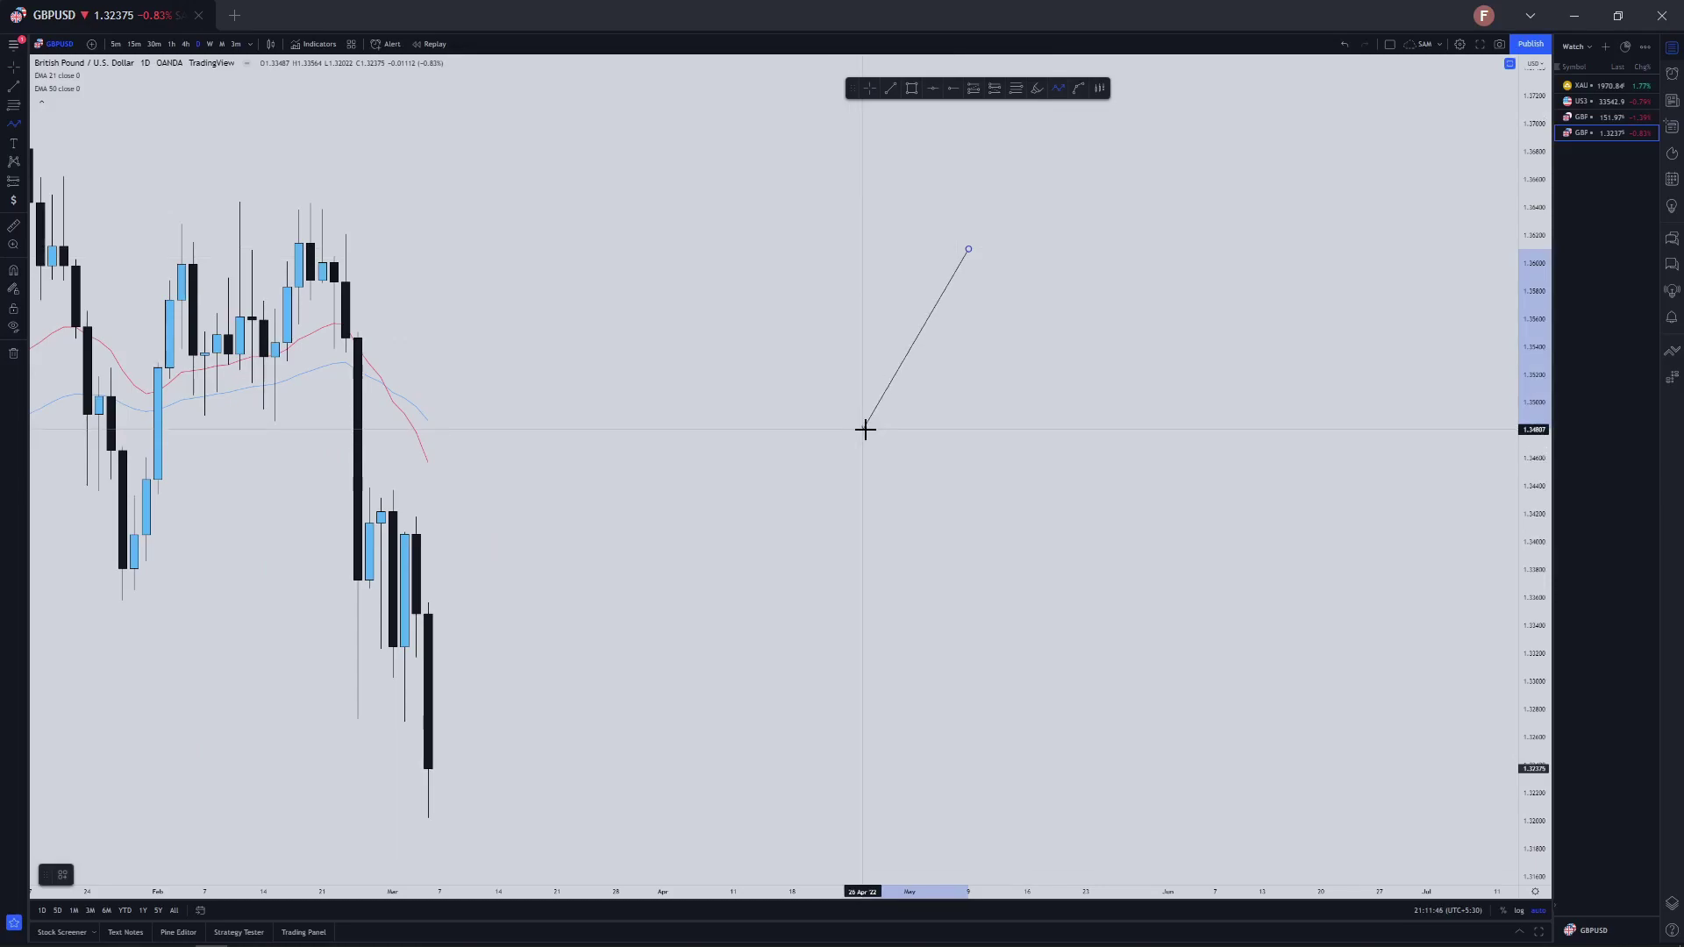
{"action": "key", "text": "Escape"}
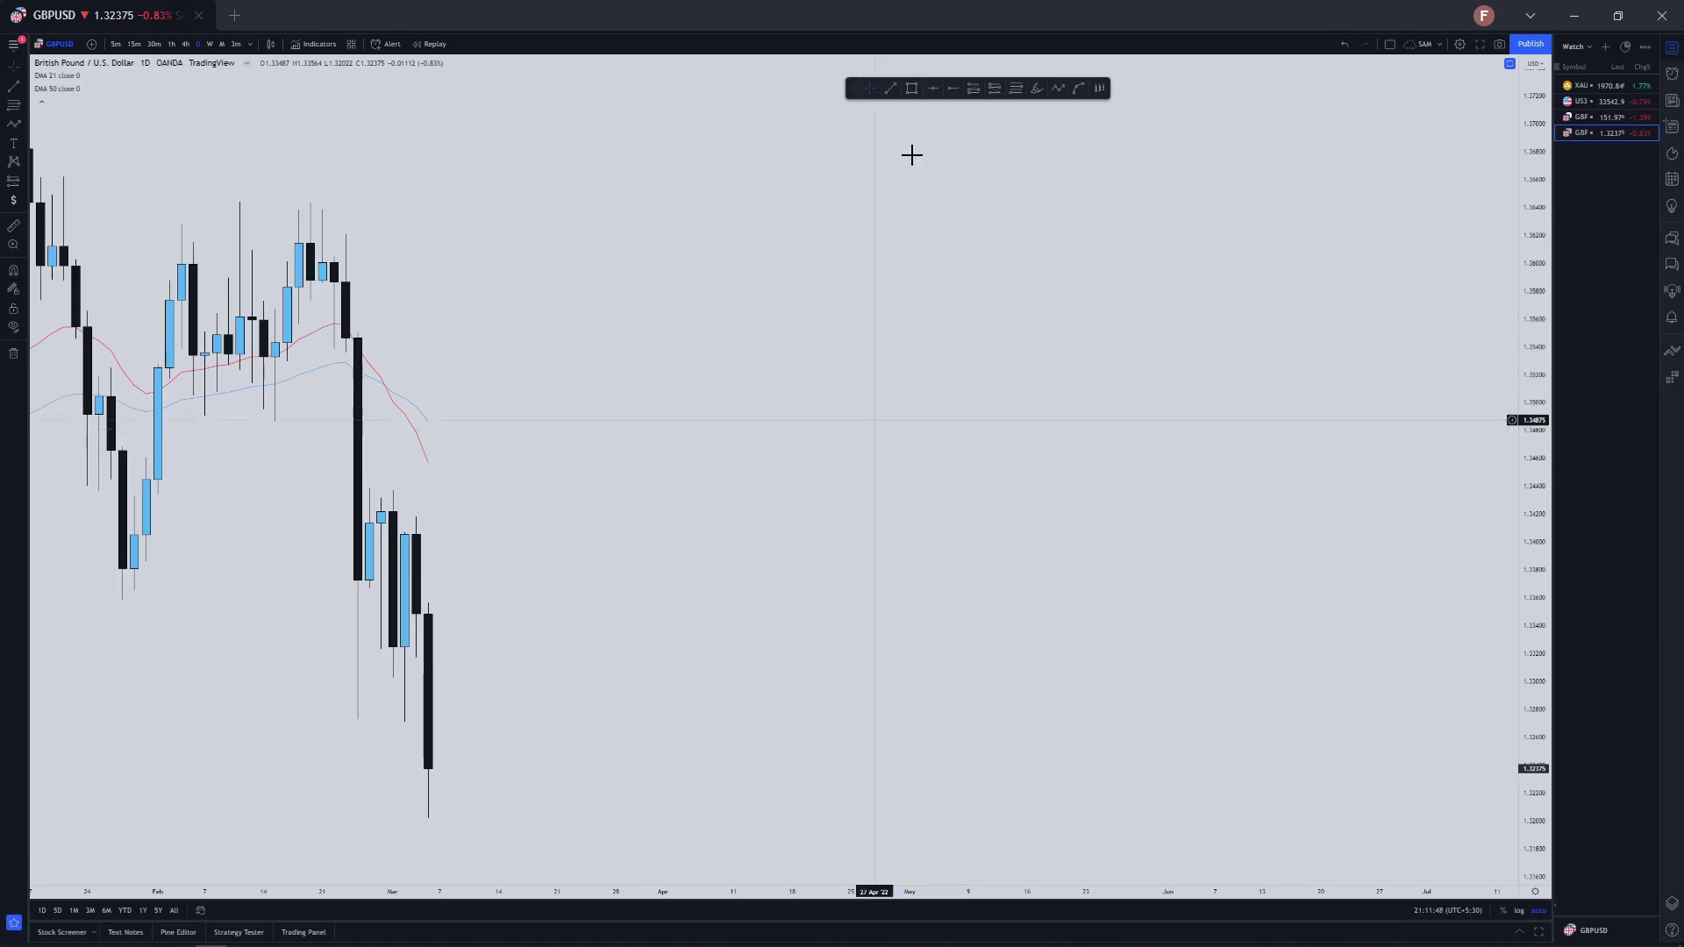
{"action": "left_click", "coordinate": [891, 89]}
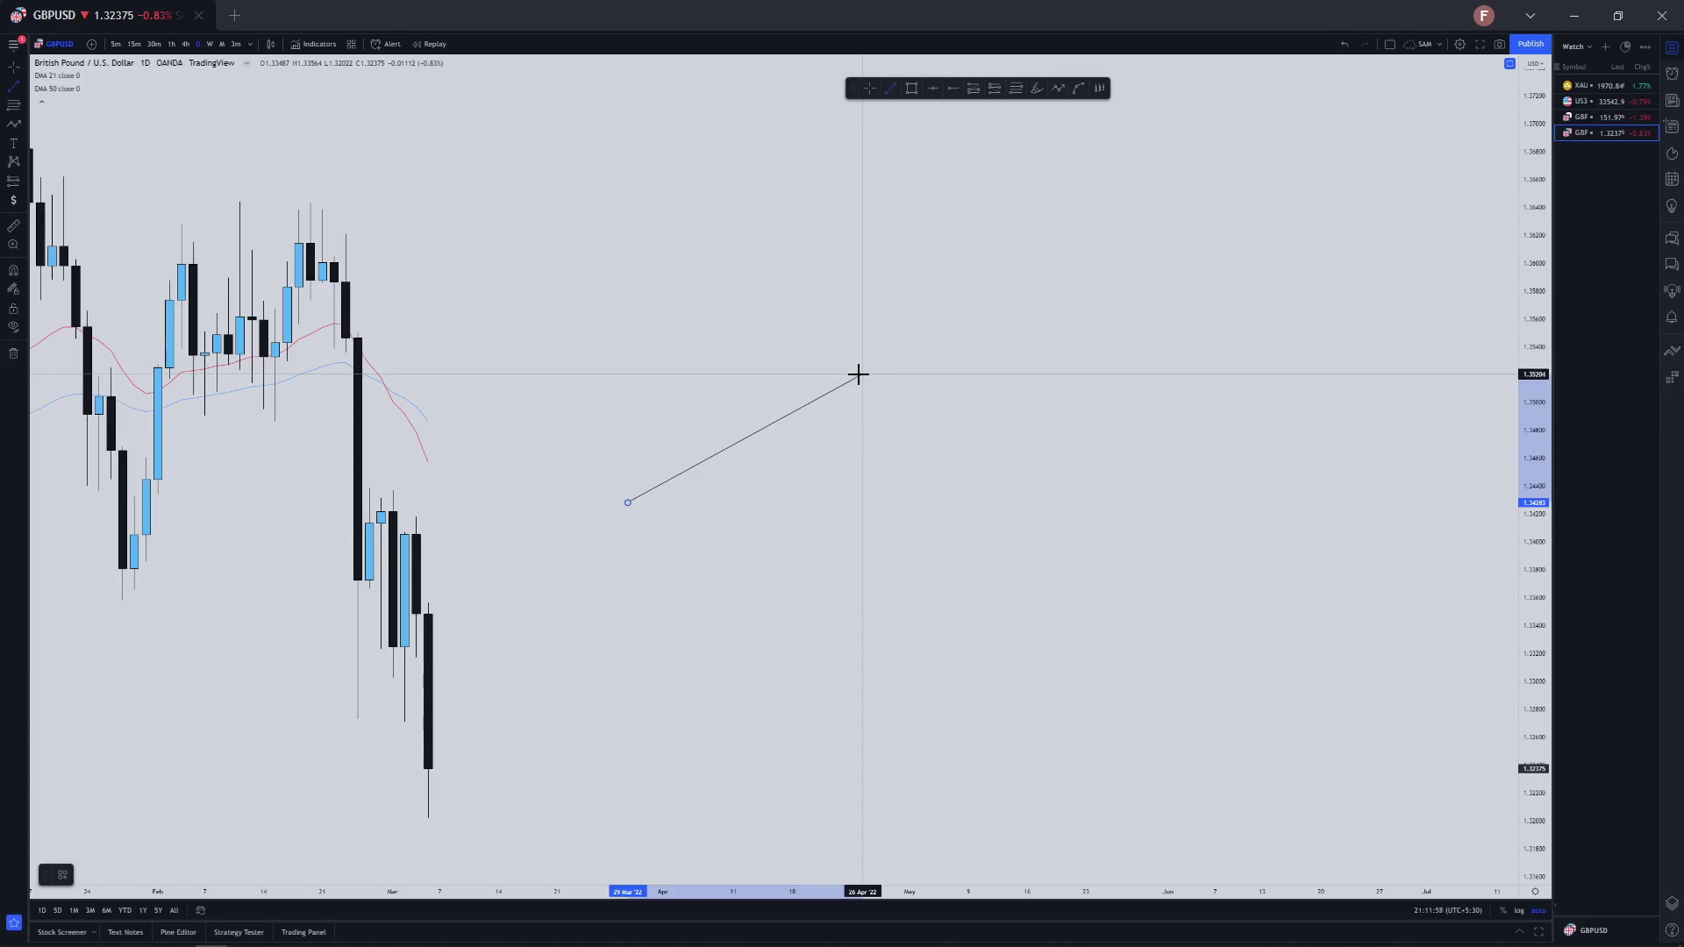
{"action": "key", "text": "Escape"}
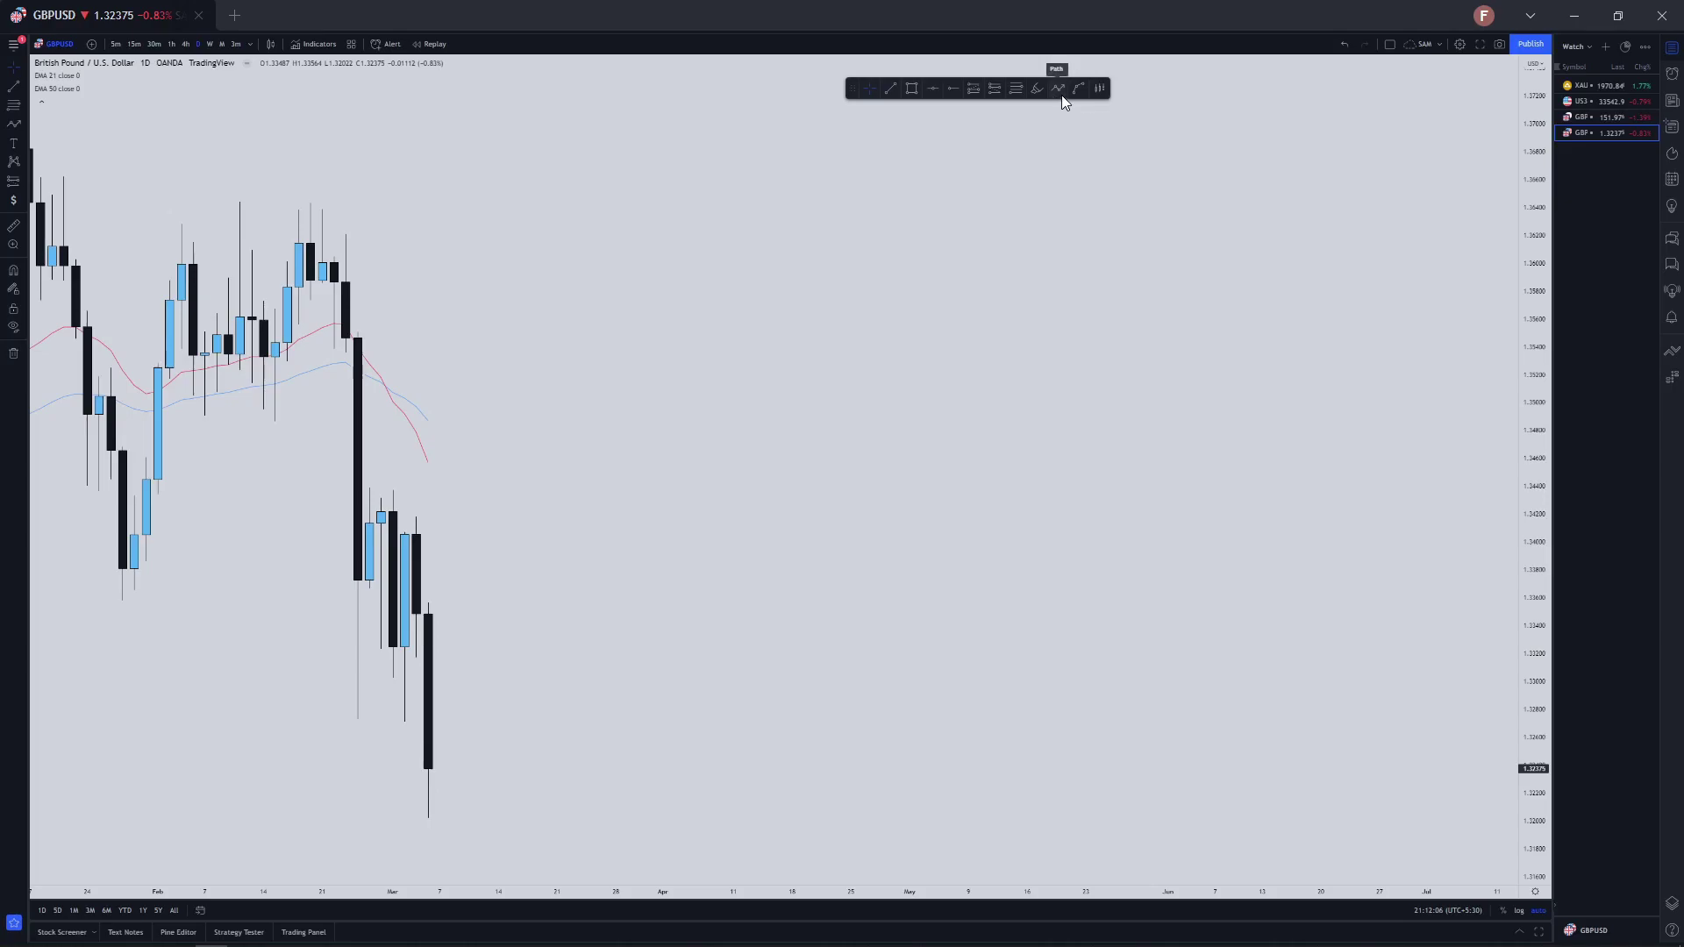
Sketch a rising zigzag path with three successively higher peaks in the empty area after the latest candles, and discard it
{"action": "left_click", "coordinate": [1062, 95]}
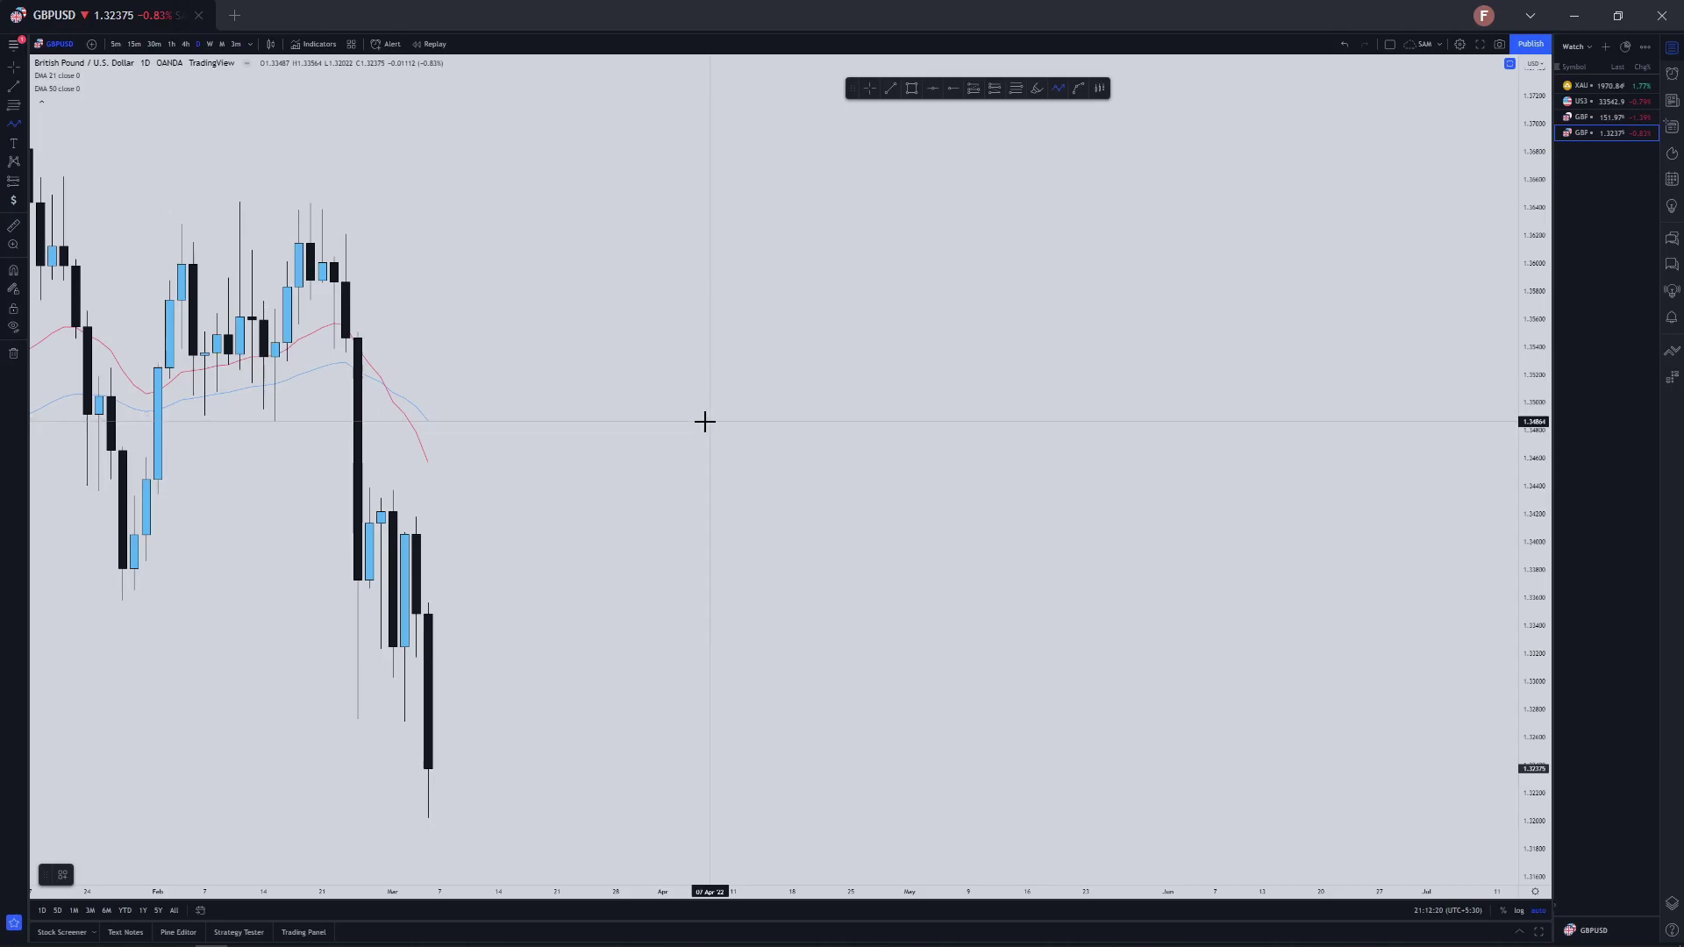
{"action": "left_click", "coordinate": [662, 485]}
{"action": "left_click", "coordinate": [710, 392]}
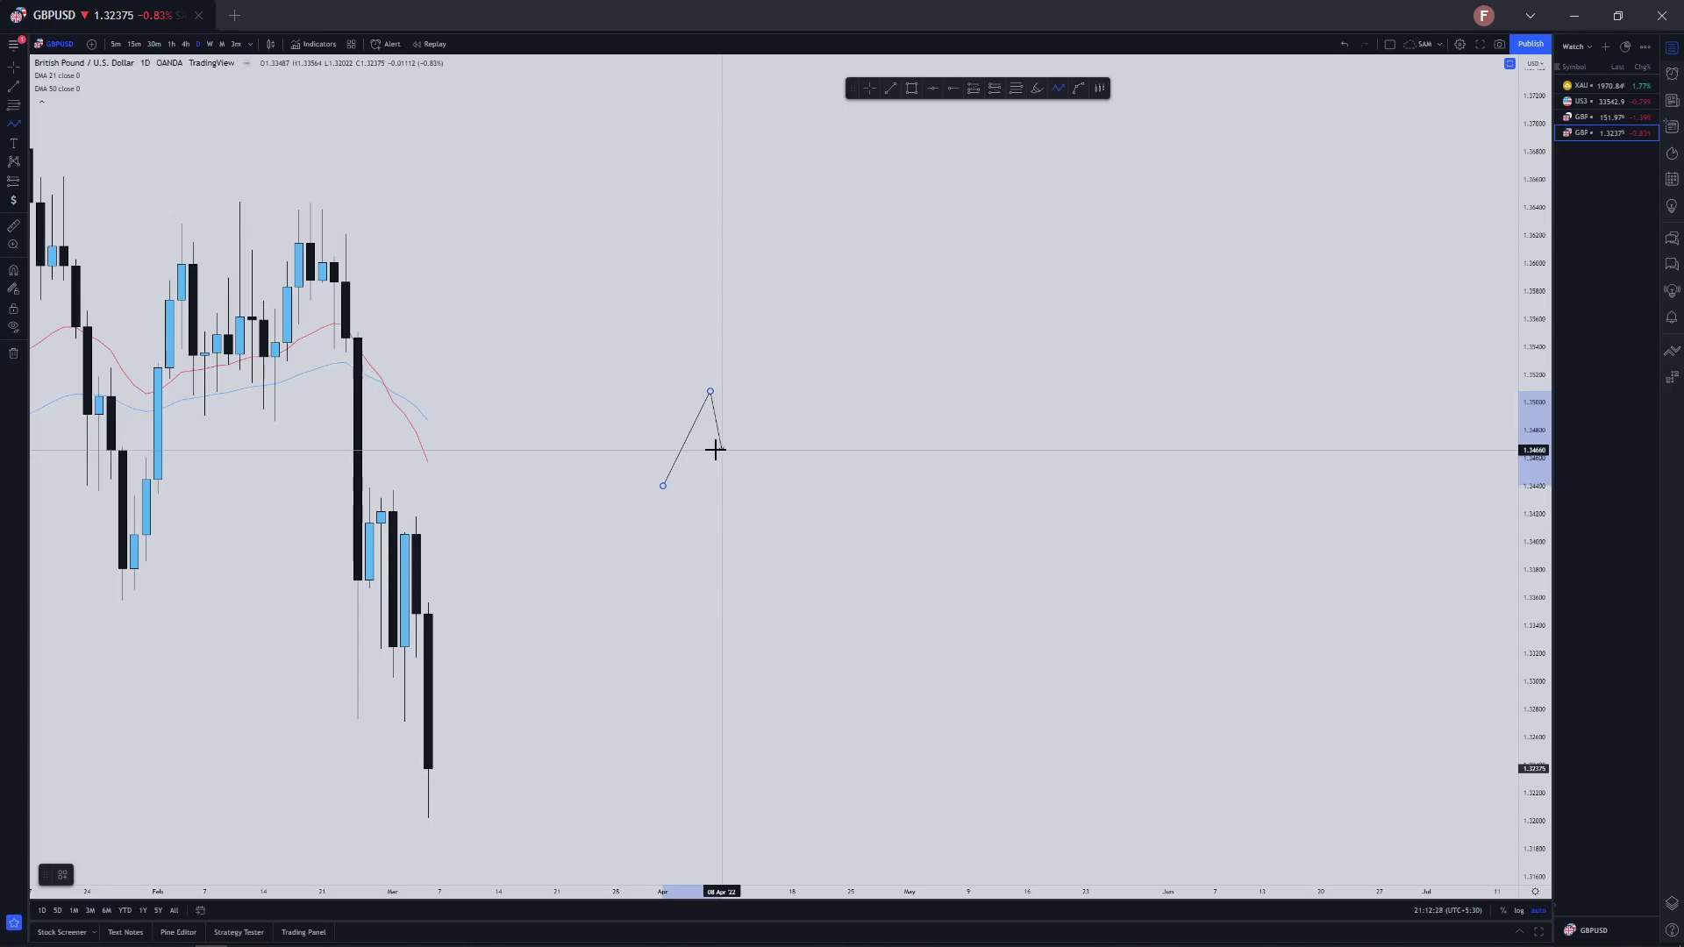
{"action": "double_click", "coordinate": [734, 457]}
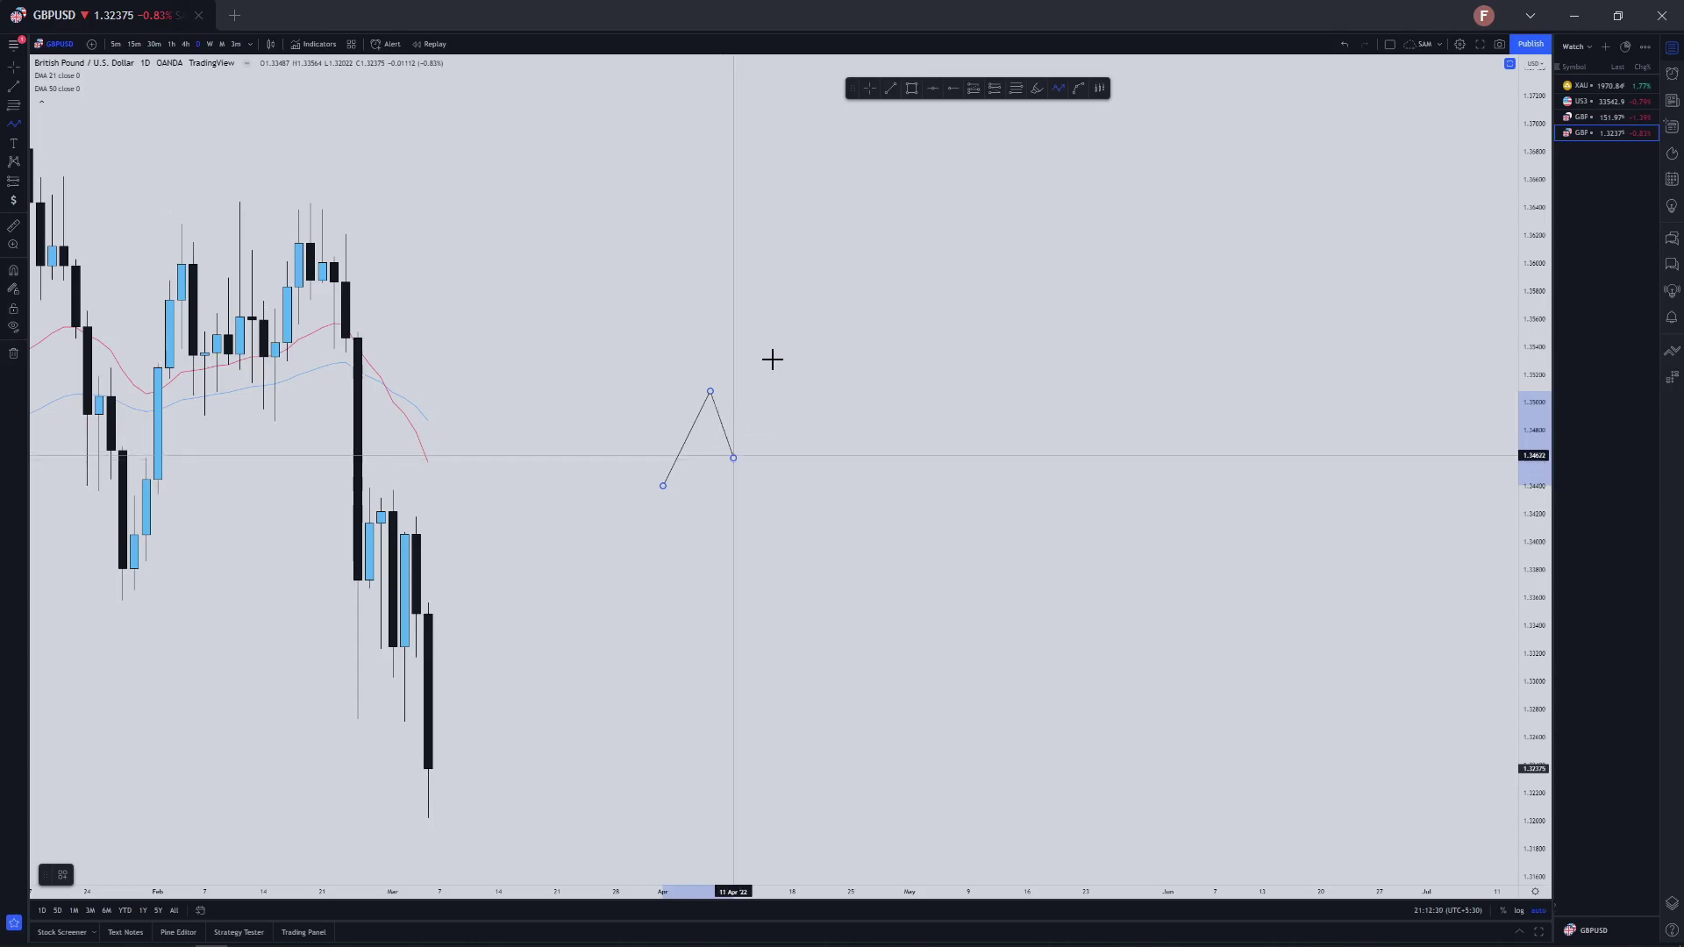
{"action": "double_click", "coordinate": [793, 340]}
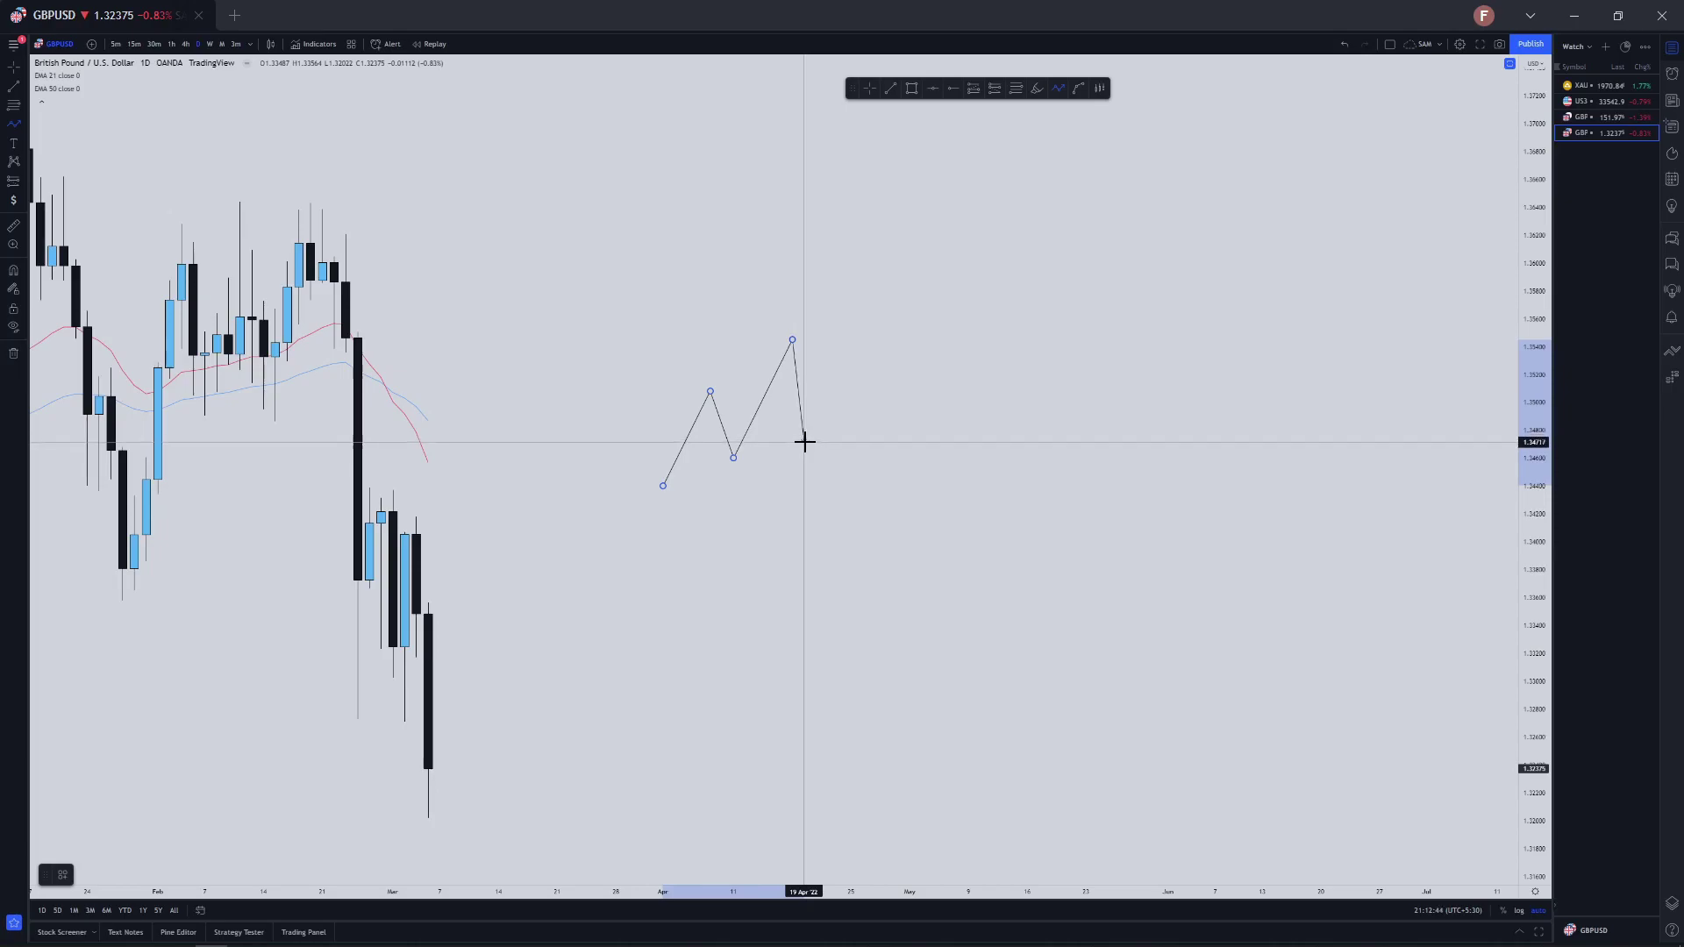
{"action": "left_click", "coordinate": [805, 442]}
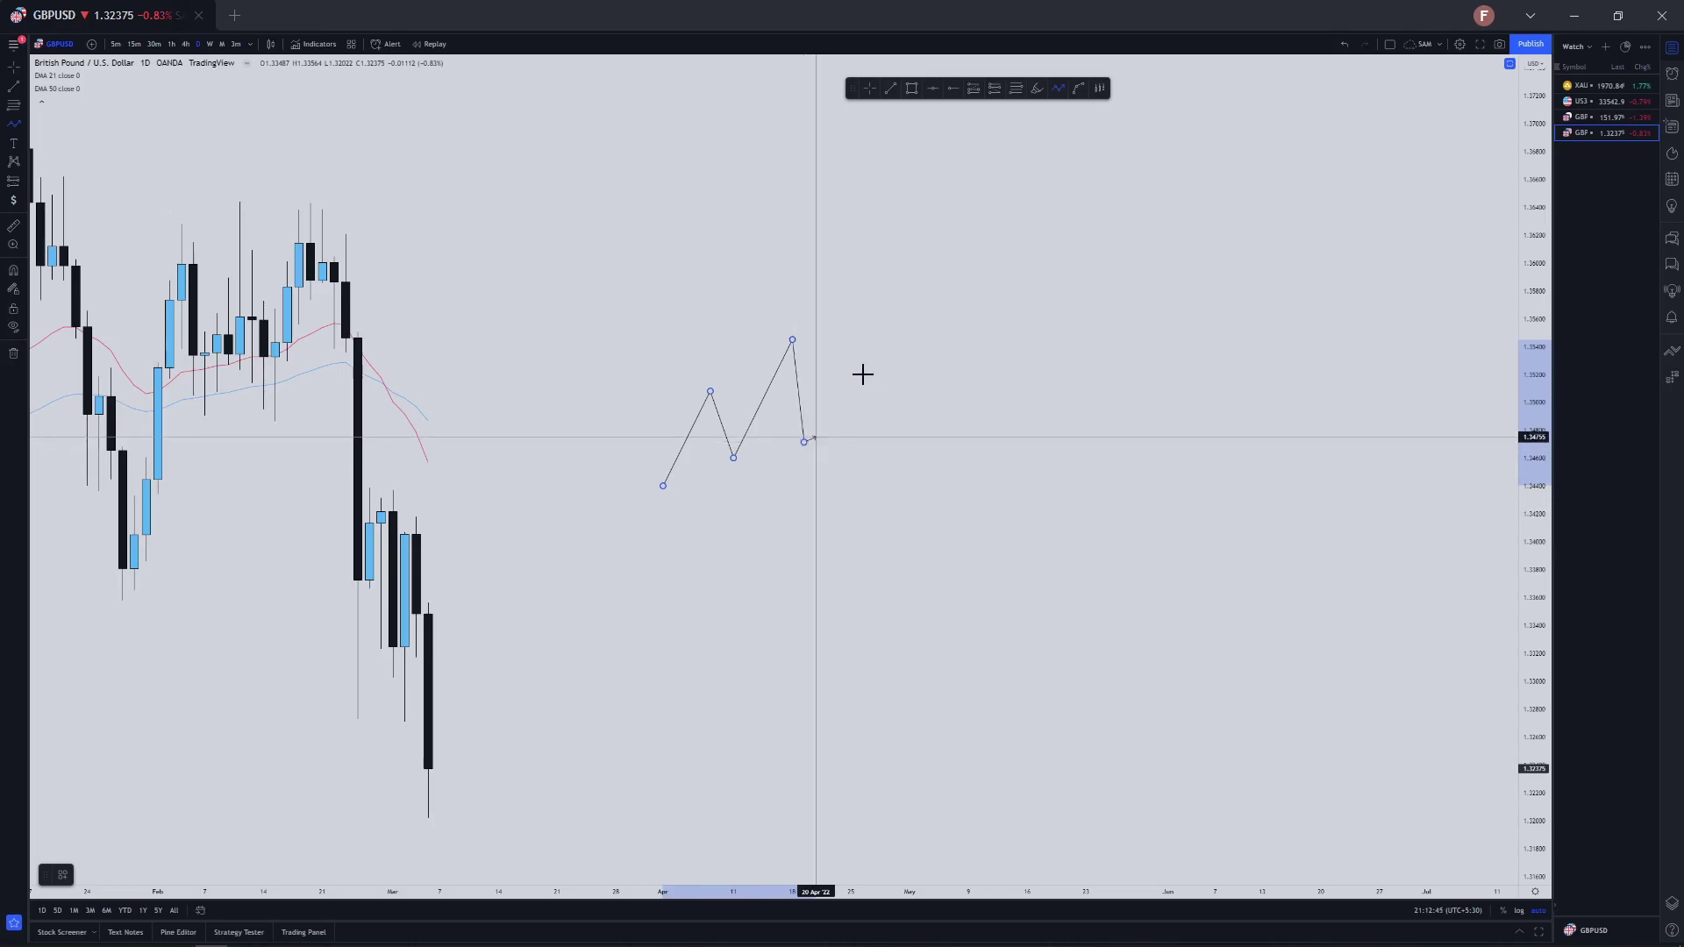
{"action": "left_click", "coordinate": [875, 308]}
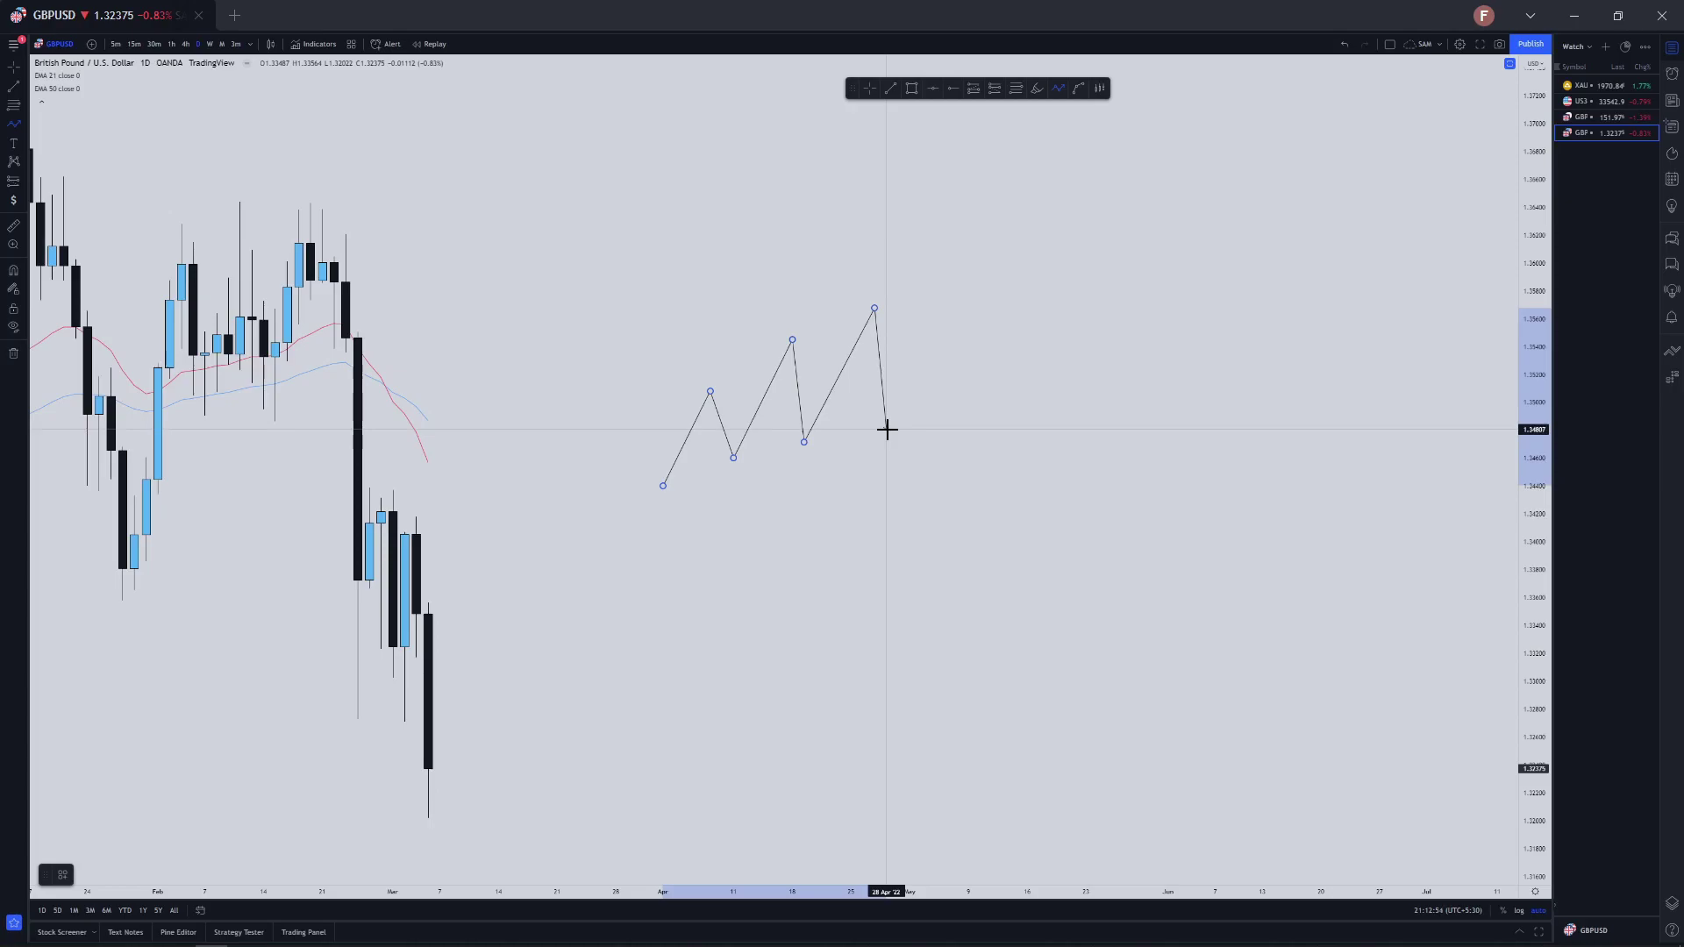
{"action": "key", "text": "Escape"}
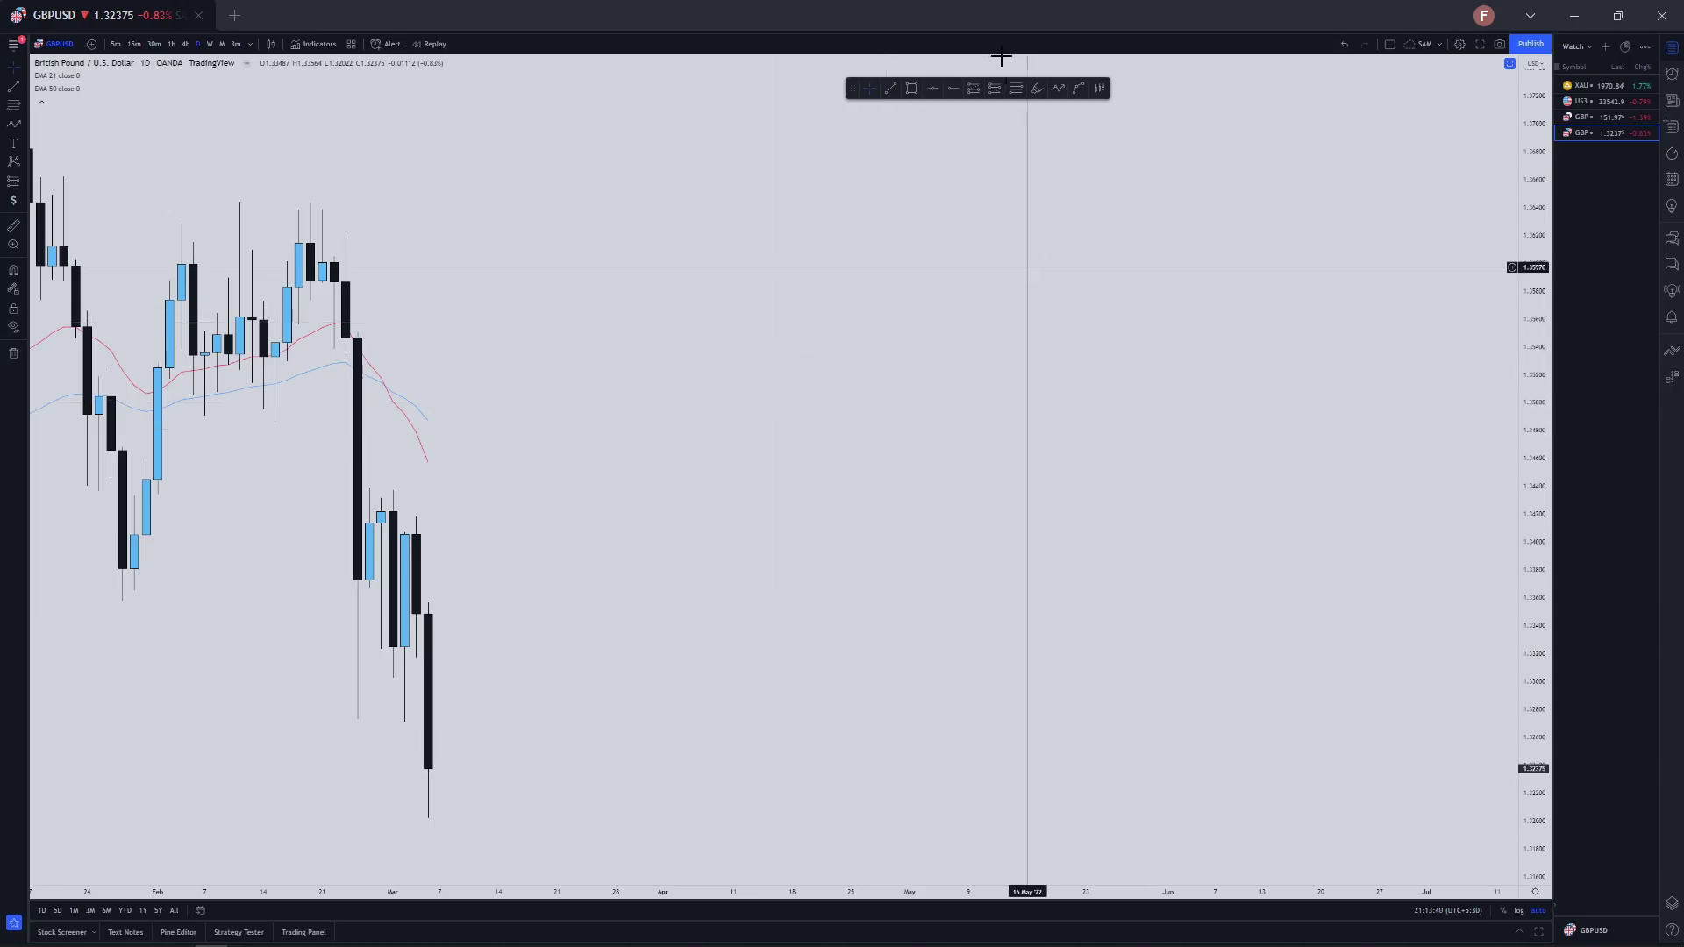
Handwrite a first note with the brush in the empty chart area: "1", "S" with a check mark, and "SR" beside it
{"action": "left_click", "coordinate": [1038, 92]}
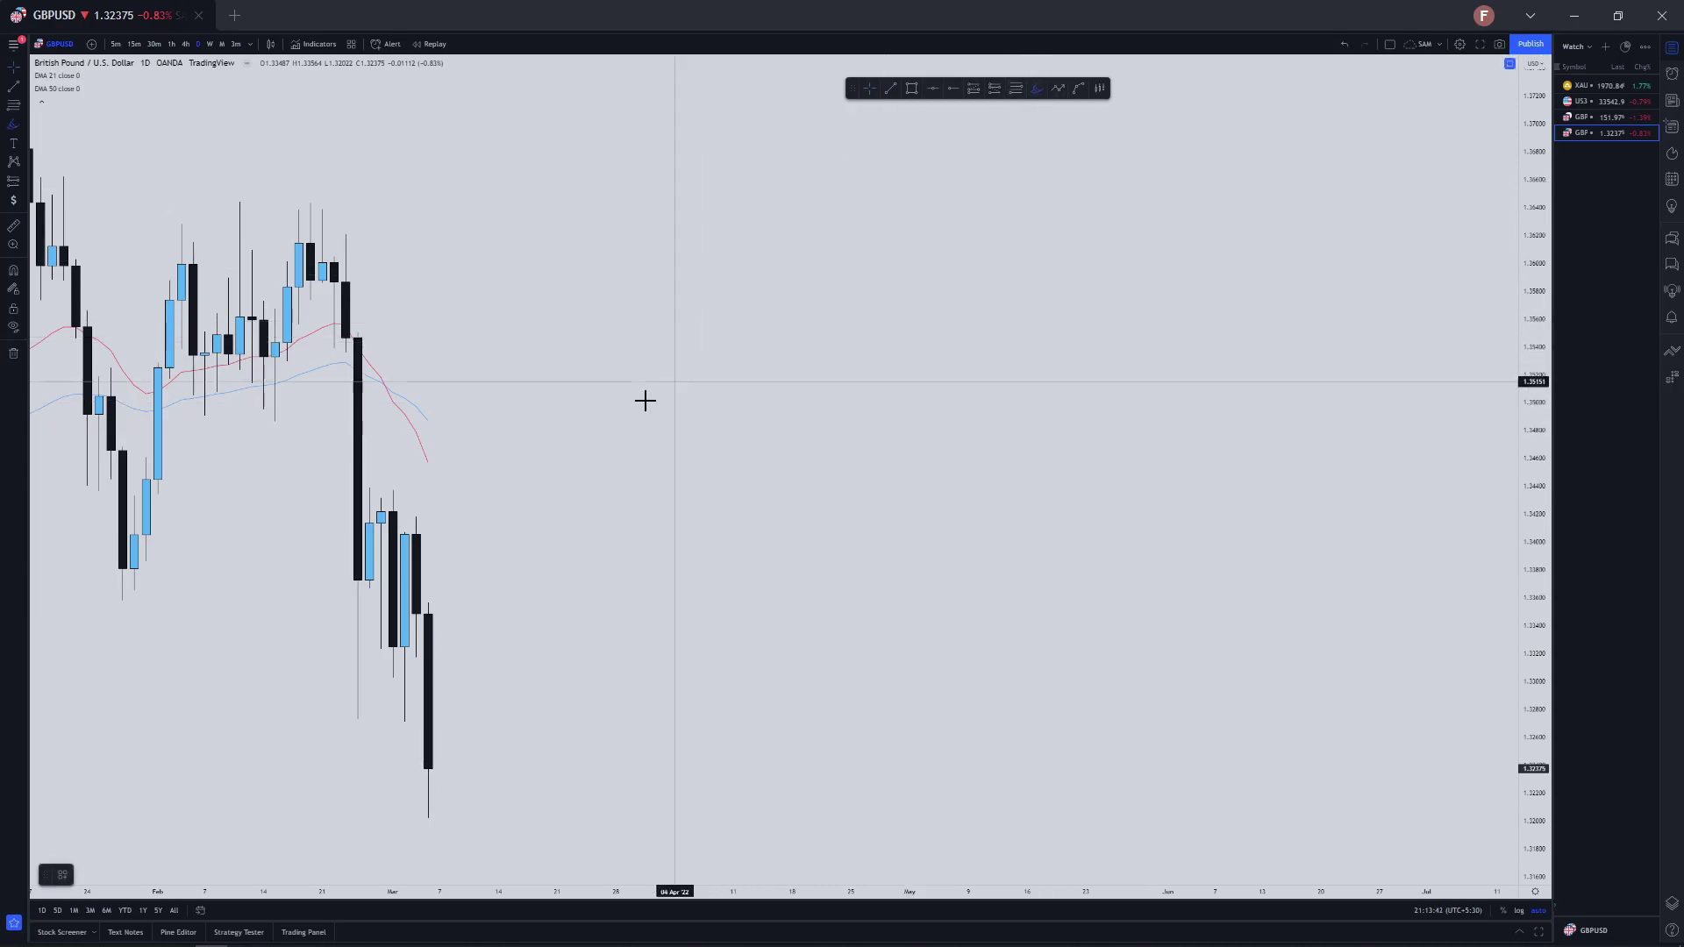
{"action": "left_click_drag", "start_coordinate": [651, 361], "coordinate": [639, 405]}
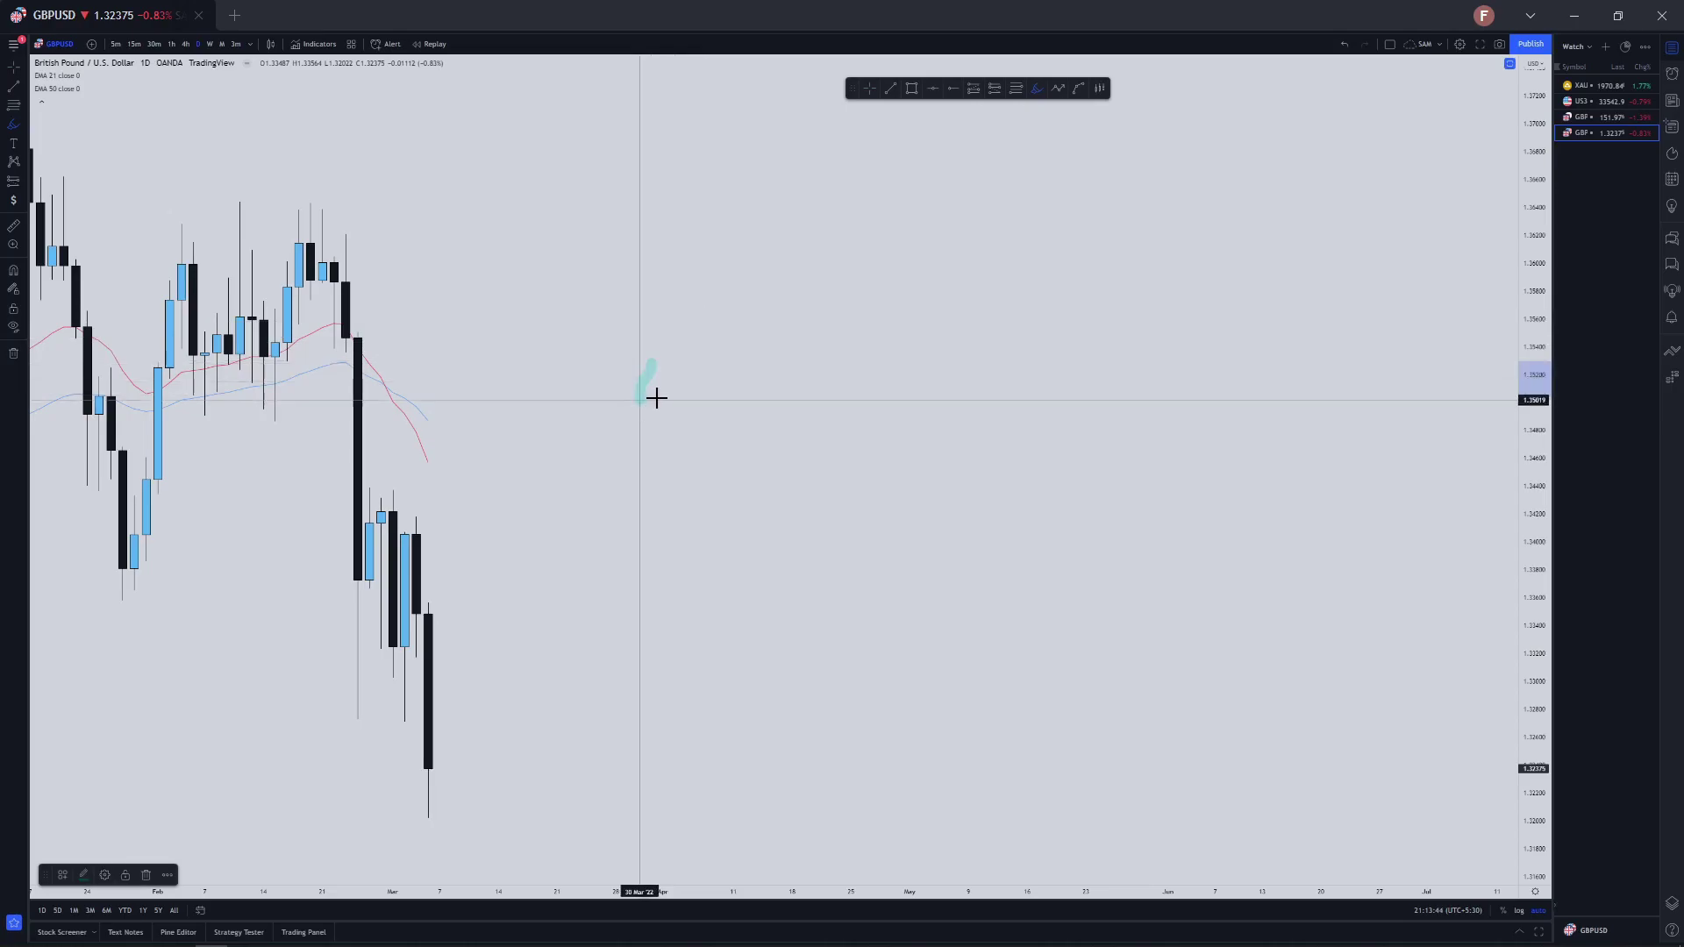
{"action": "mouse_move", "coordinate": [779, 345]}
{"action": "left_mouse_down"}
{"action": "mouse_move", "coordinate": [734, 428]}
{"action": "mouse_move", "coordinate": [973, 308]}
{"action": "left_mouse_up"}
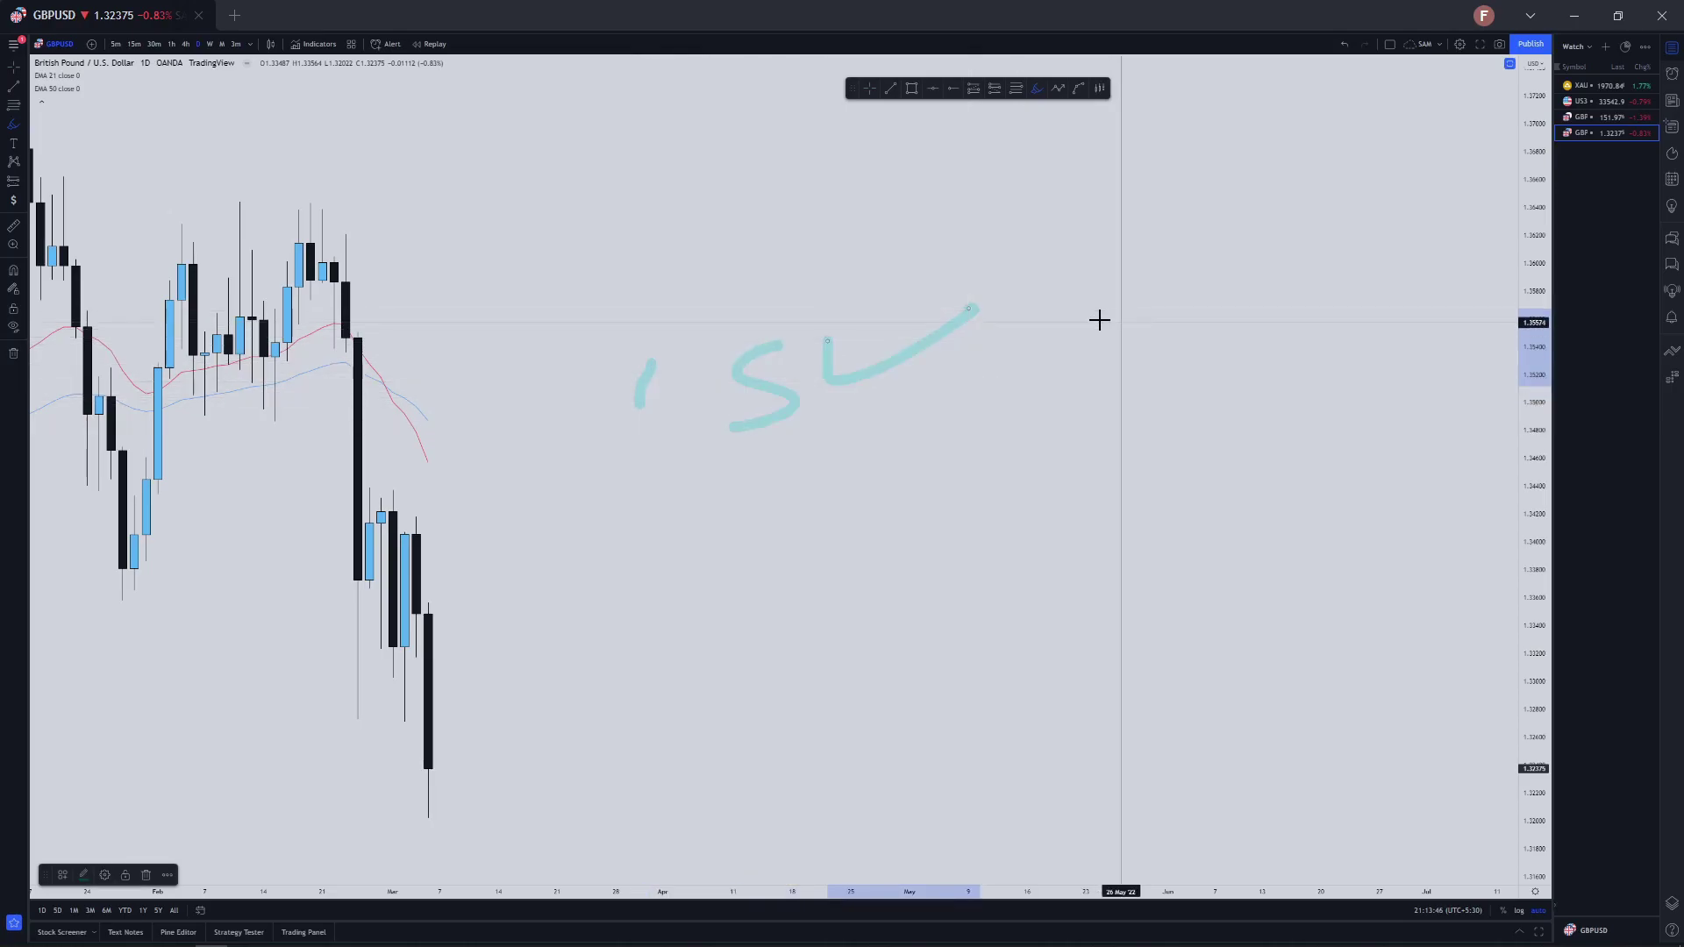
{"action": "mouse_move", "coordinate": [1107, 307]}
{"action": "left_mouse_down"}
{"action": "mouse_move", "coordinate": [1075, 327]}
{"action": "mouse_move", "coordinate": [1072, 381]}
{"action": "left_mouse_up"}
{"action": "mouse_move", "coordinate": [1144, 309]}
{"action": "left_mouse_down"}
{"action": "mouse_move", "coordinate": [1145, 383]}
{"action": "mouse_move", "coordinate": [1180, 357]}
{"action": "left_mouse_up"}
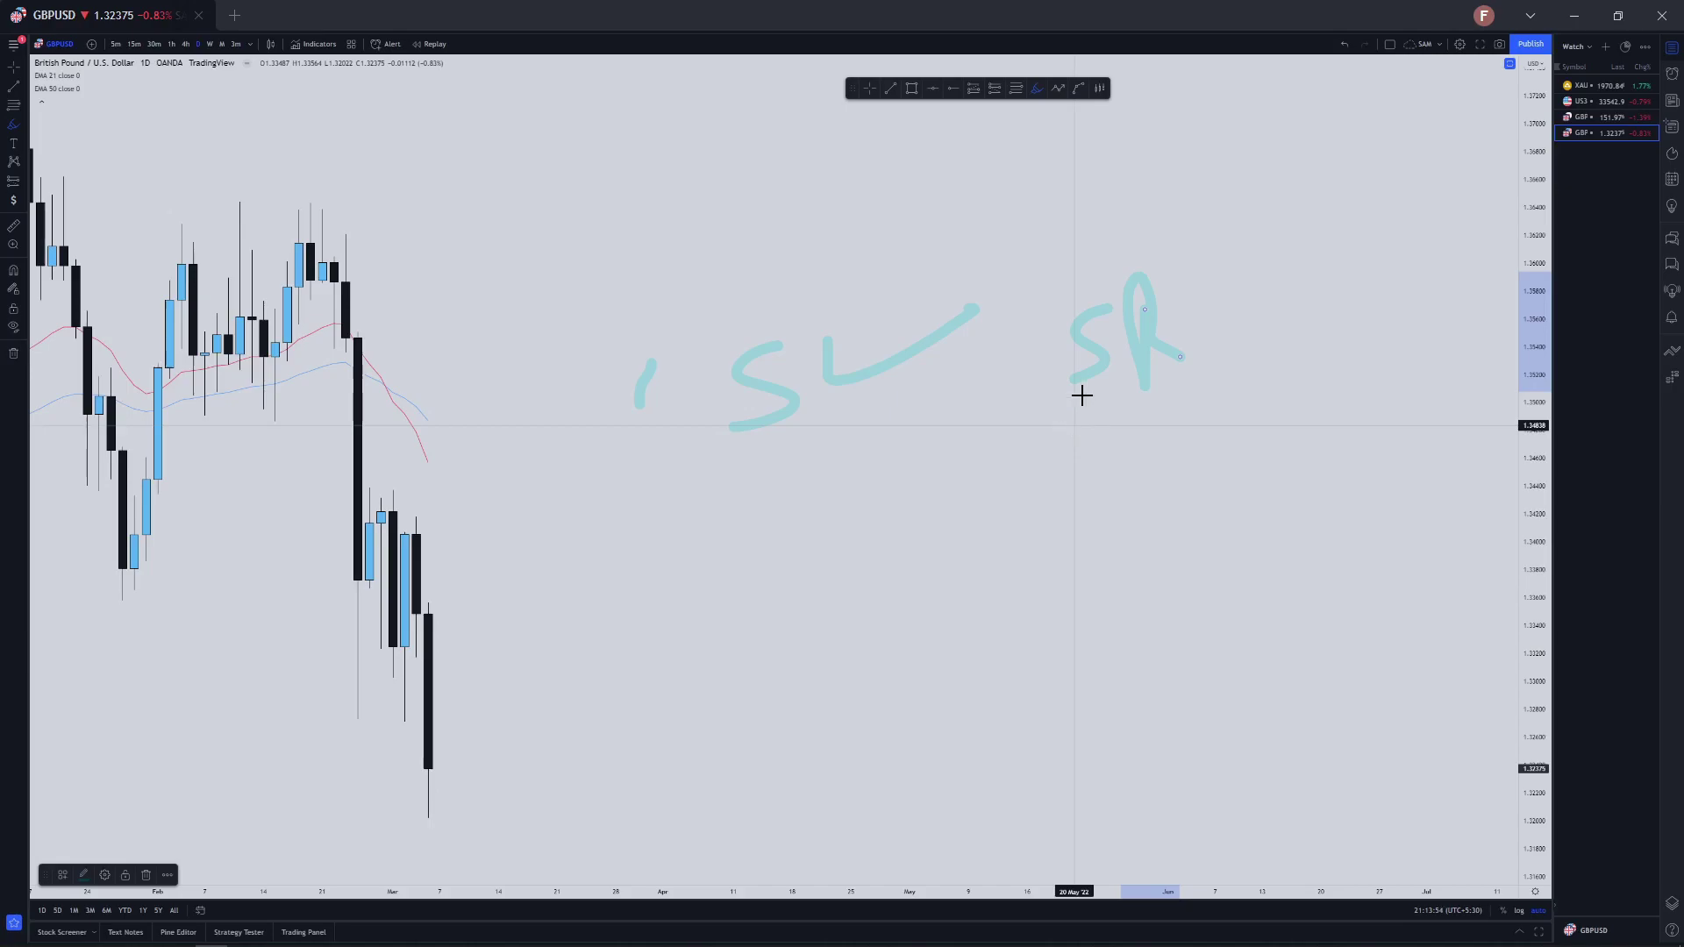
Handwrite a second note below the first with the brush: "2." followed by "3" and "4", each with a check mark
{"action": "left_click_drag", "start_coordinate": [592, 554], "coordinate": [657, 628]}
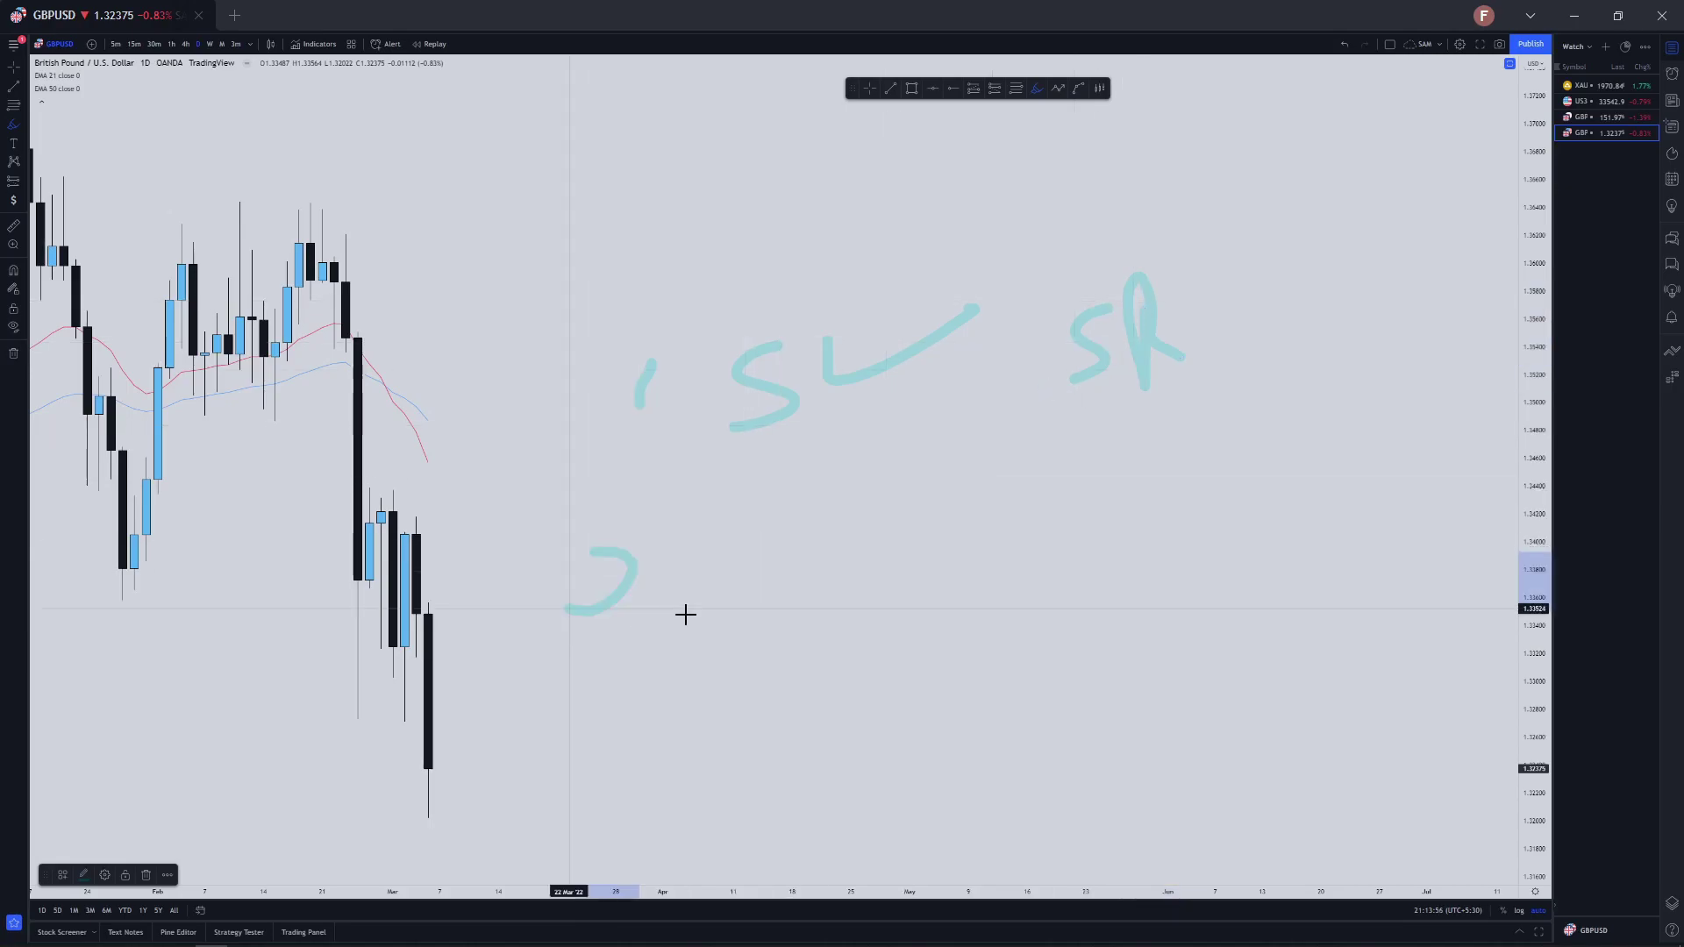
{"action": "left_click", "coordinate": [711, 589]}
{"action": "mouse_move", "coordinate": [746, 545]}
{"action": "left_mouse_down"}
{"action": "mouse_move", "coordinate": [762, 541]}
{"action": "mouse_move", "coordinate": [792, 605]}
{"action": "left_mouse_up"}
{"action": "left_click_drag", "start_coordinate": [874, 550], "coordinate": [980, 532]}
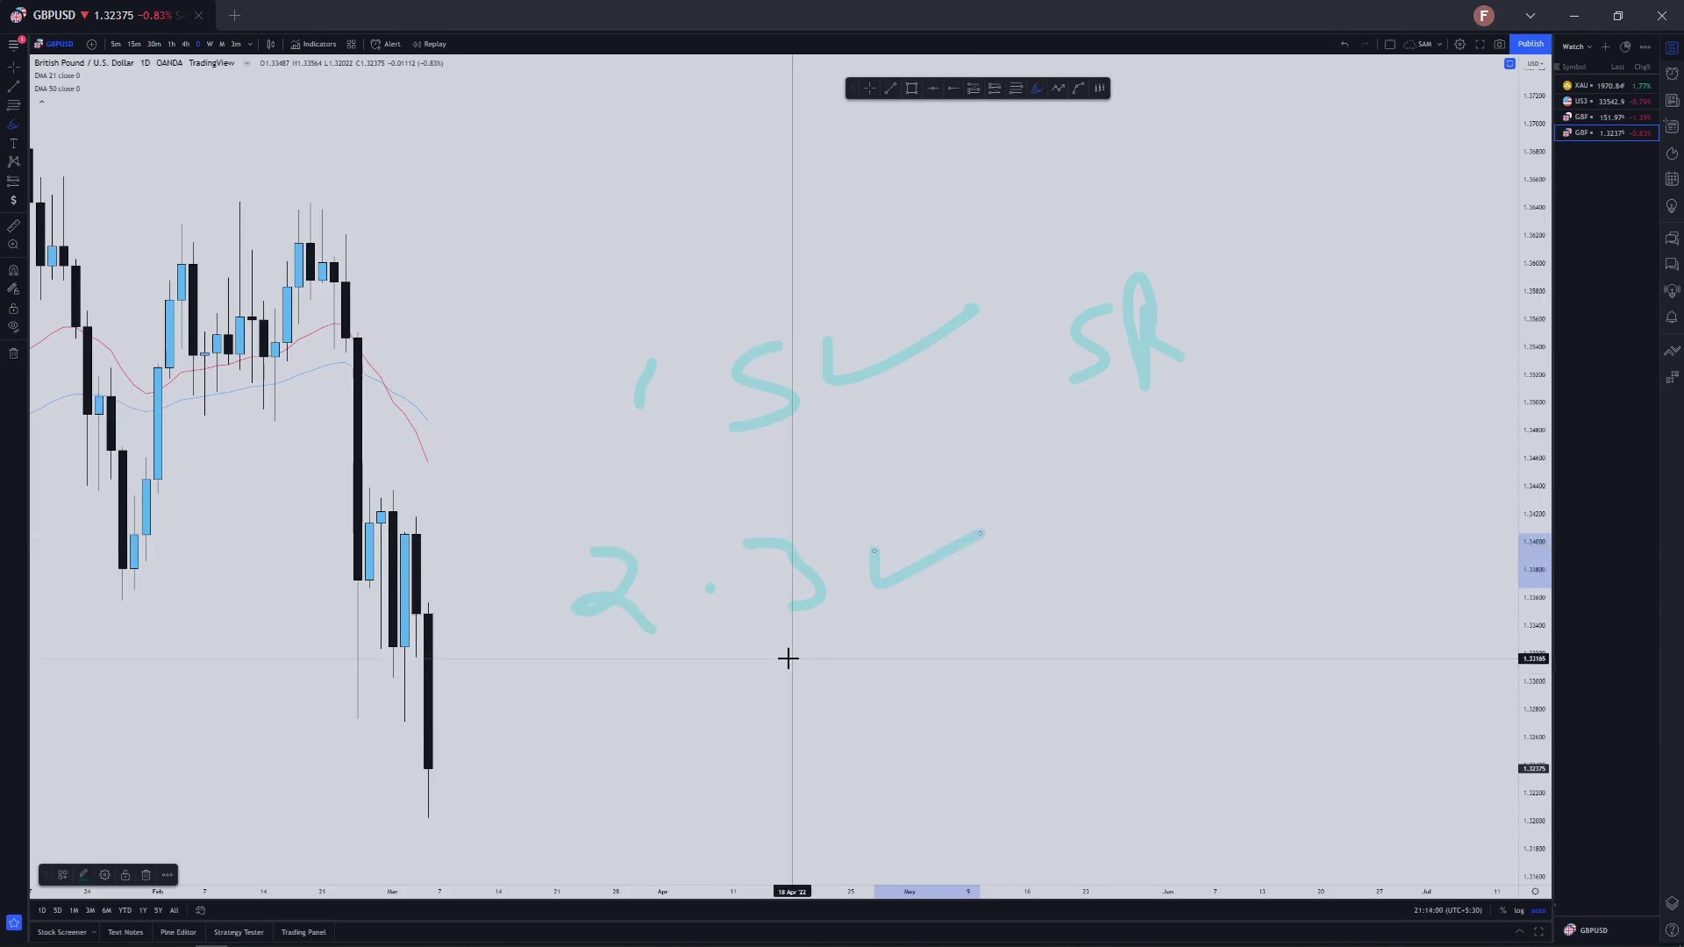
{"action": "left_click_drag", "start_coordinate": [787, 658], "coordinate": [829, 750]}
{"action": "left_click_drag", "start_coordinate": [862, 677], "coordinate": [969, 661]}
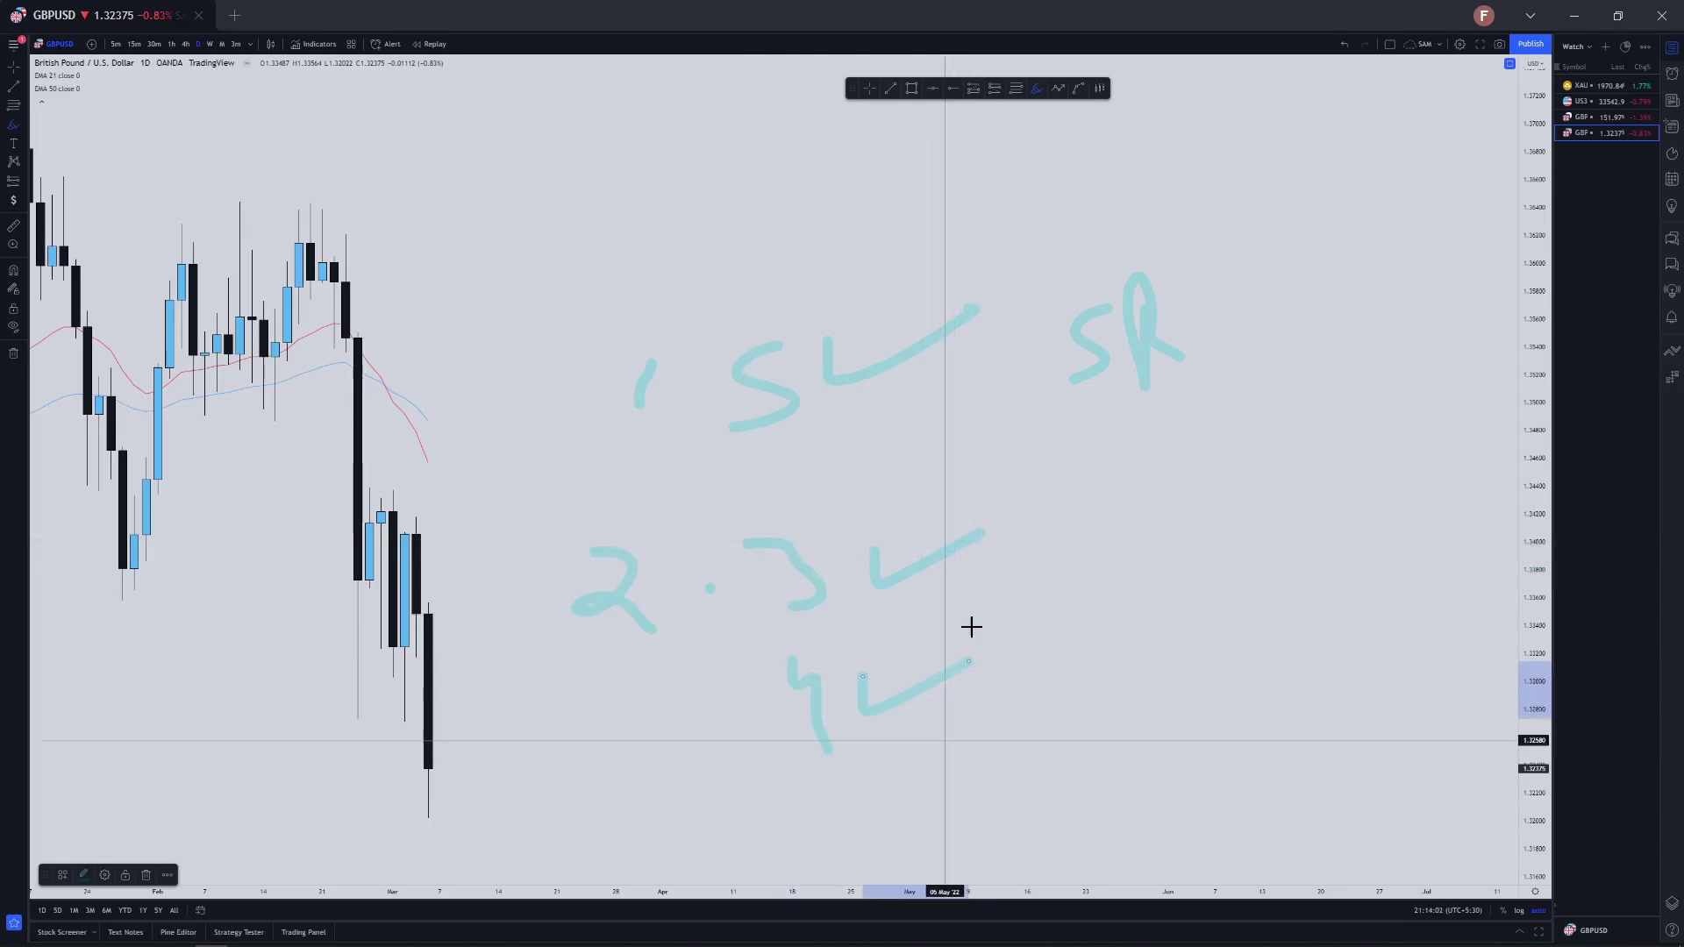
Brush a closing bracket around the checked "3" and "4" and add a circled "1" beside it
{"action": "left_click_drag", "start_coordinate": [947, 490], "coordinate": [1015, 795]}
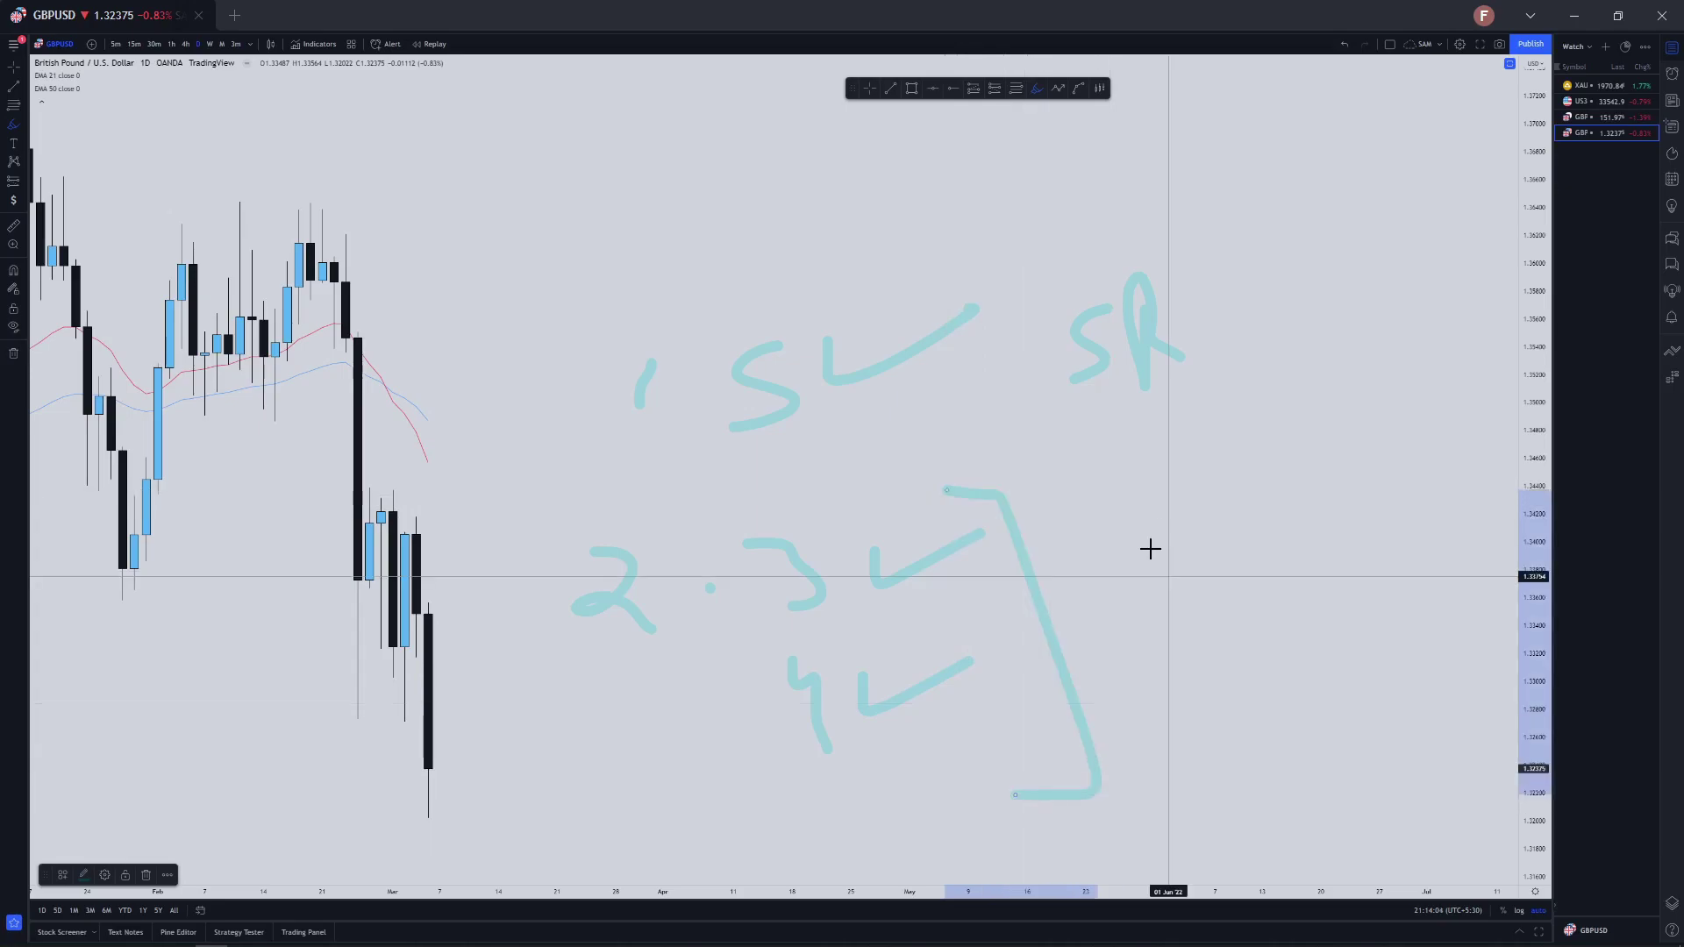
{"action": "left_click_drag", "start_coordinate": [1150, 550], "coordinate": [1158, 615]}
{"action": "left_click_drag", "start_coordinate": [1123, 511], "coordinate": [1135, 498]}
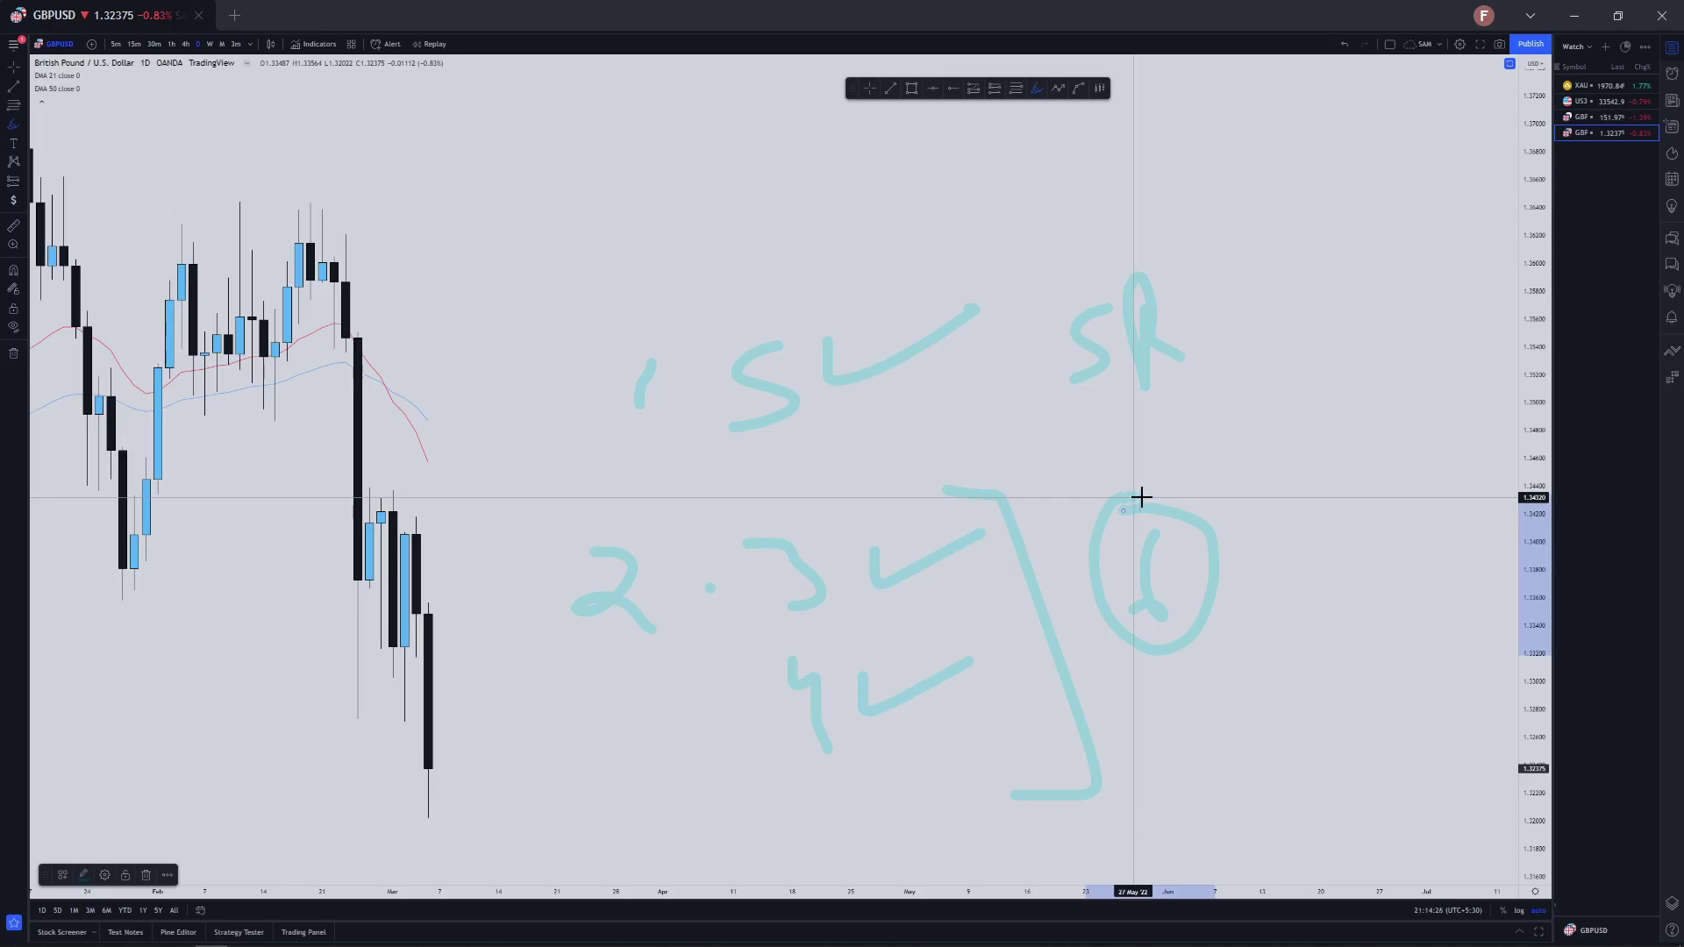
Brush a diagonal stroke across the handwritten notes and remove all drawings from the chart
{"action": "left_click_drag", "start_coordinate": [485, 248], "coordinate": [770, 534]}
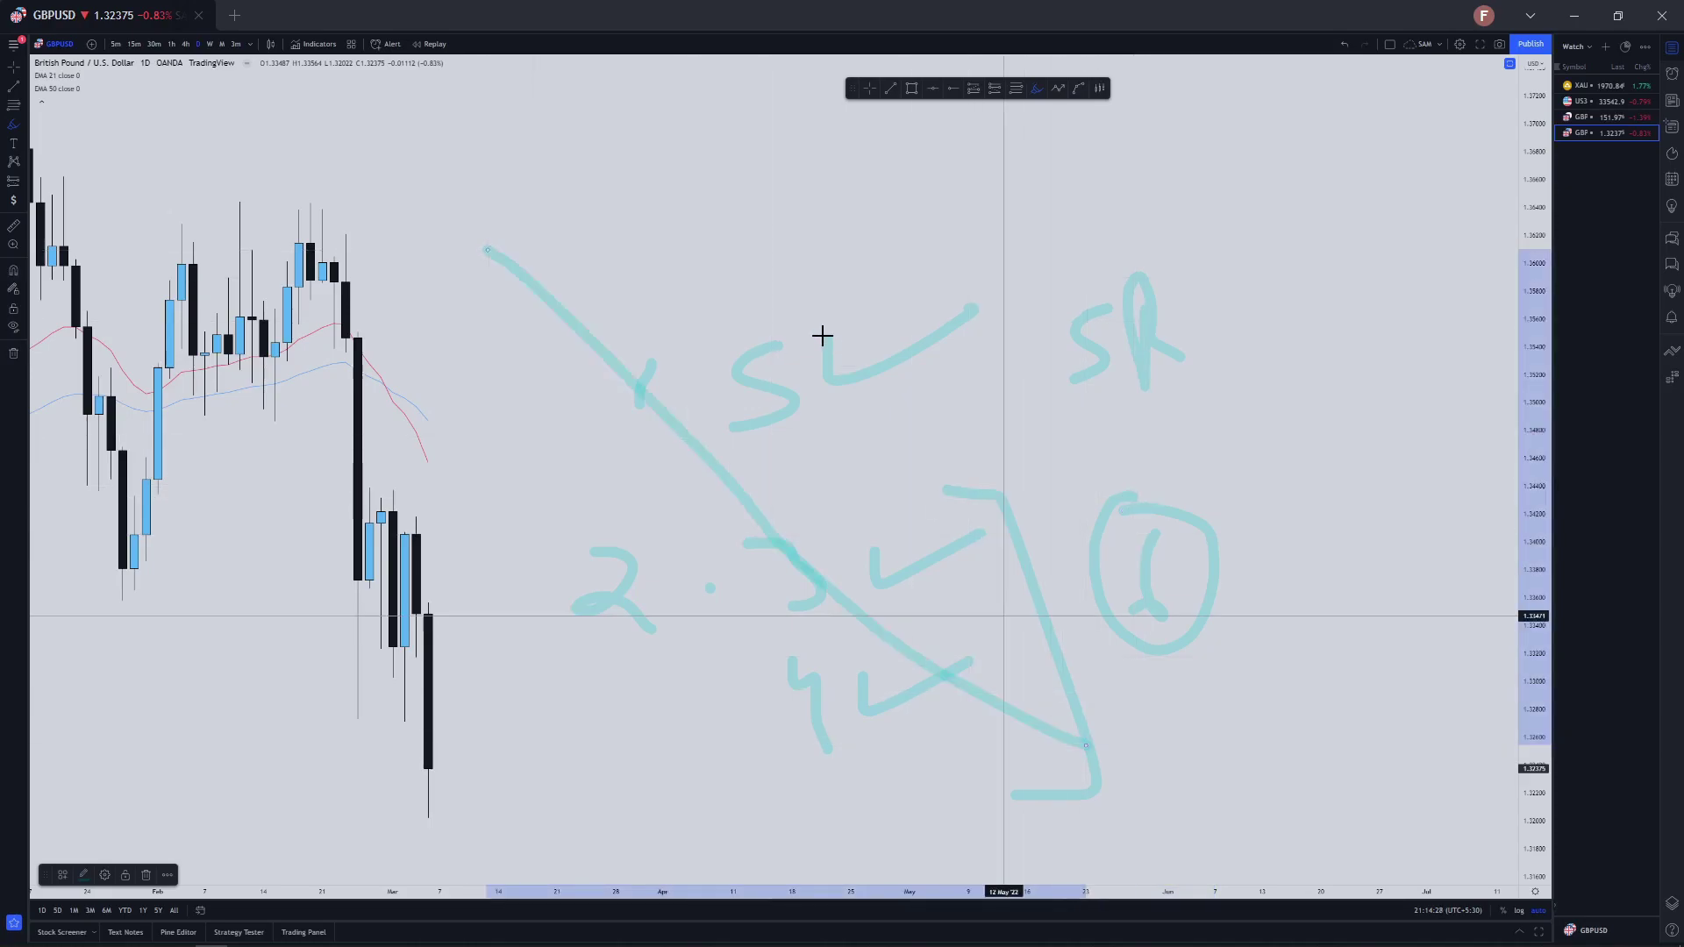
{"action": "right_click", "coordinate": [880, 504]}
{"action": "left_click", "coordinate": [881, 529]}
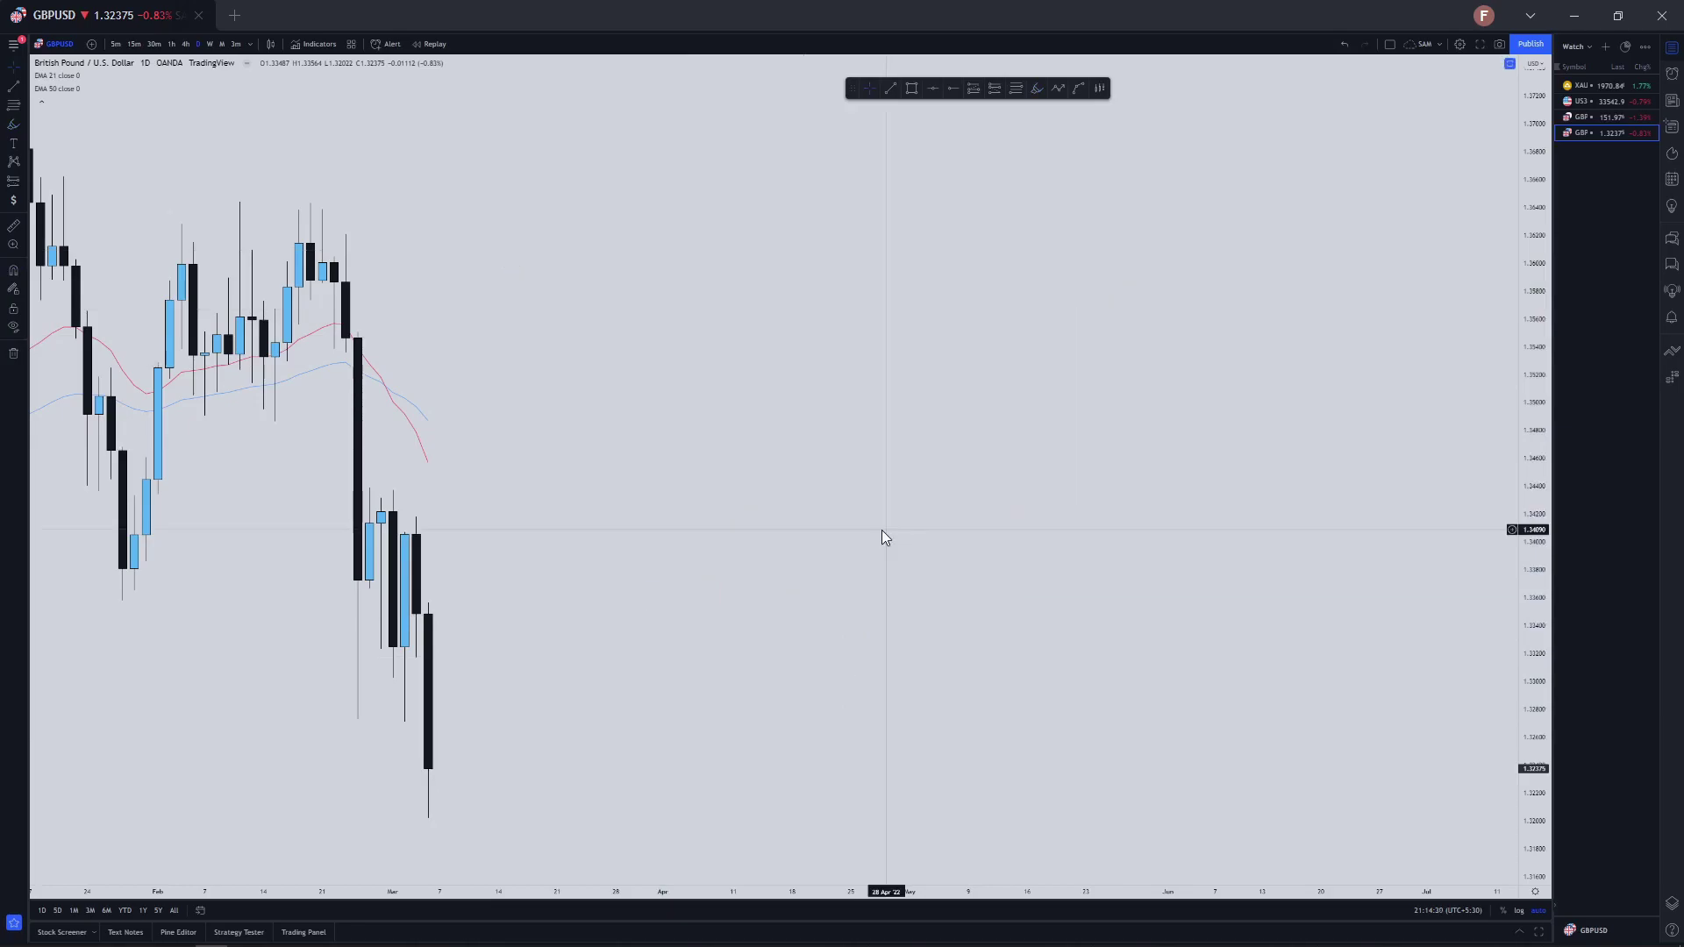
Sketch a zigzag path with a lower low followed by a higher high after the latest candles, and discard it
{"action": "scroll", "coordinate": [882, 530], "scroll_direction": "down", "scroll_amount": 5}
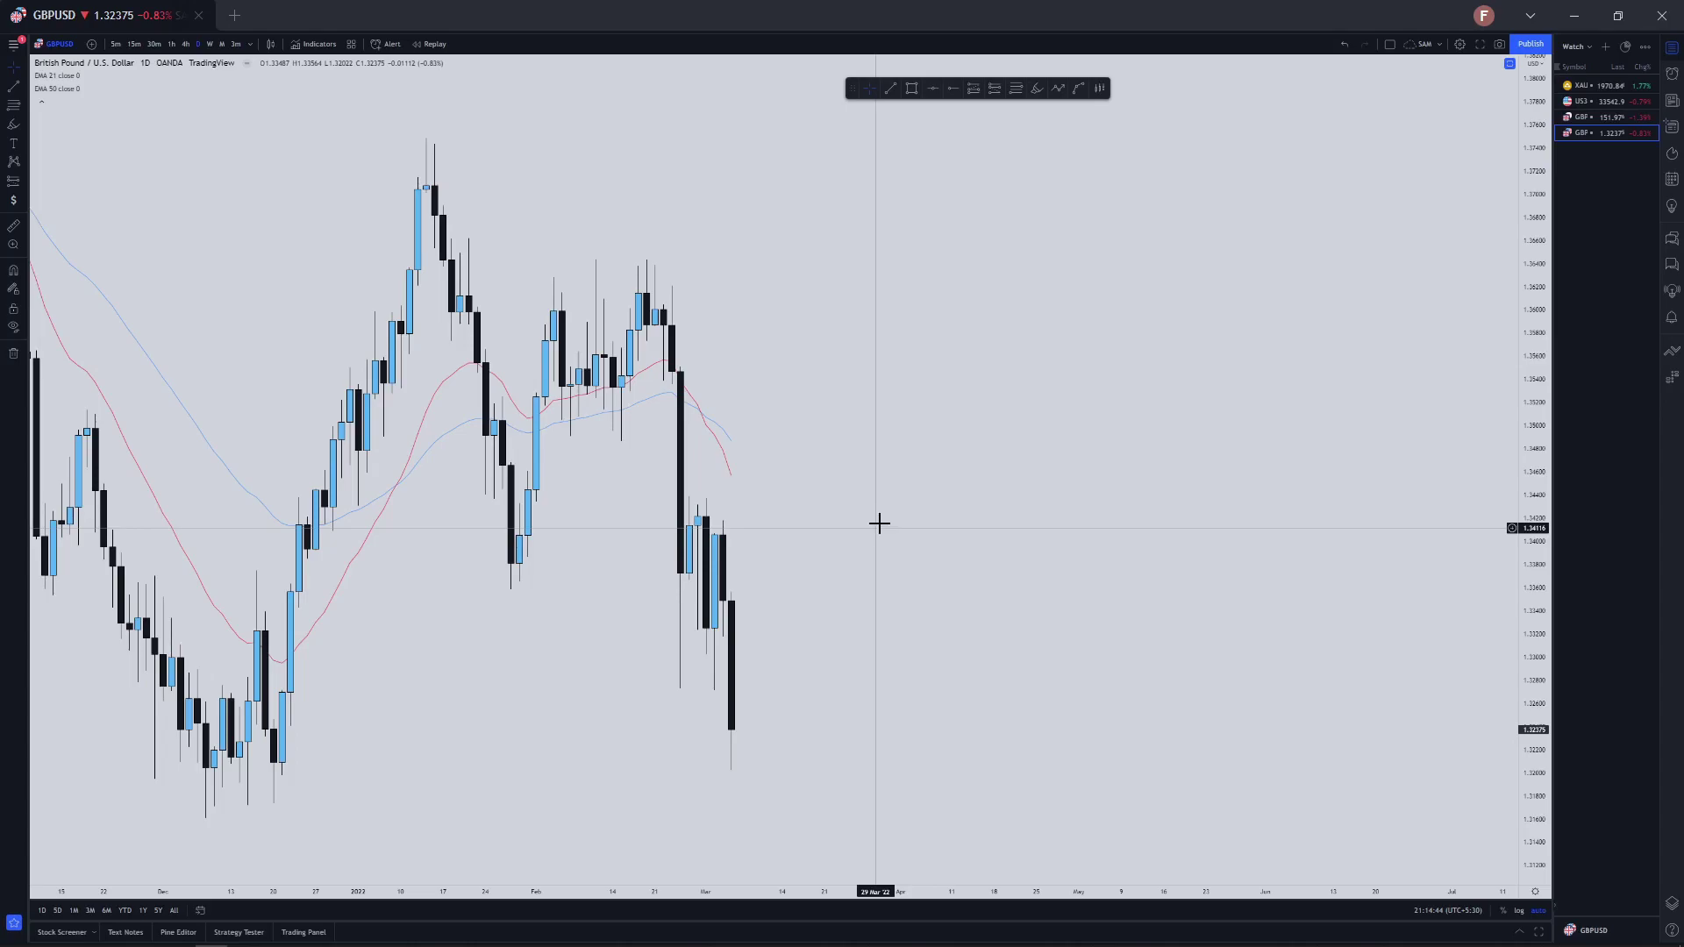
{"action": "left_click", "coordinate": [1058, 88]}
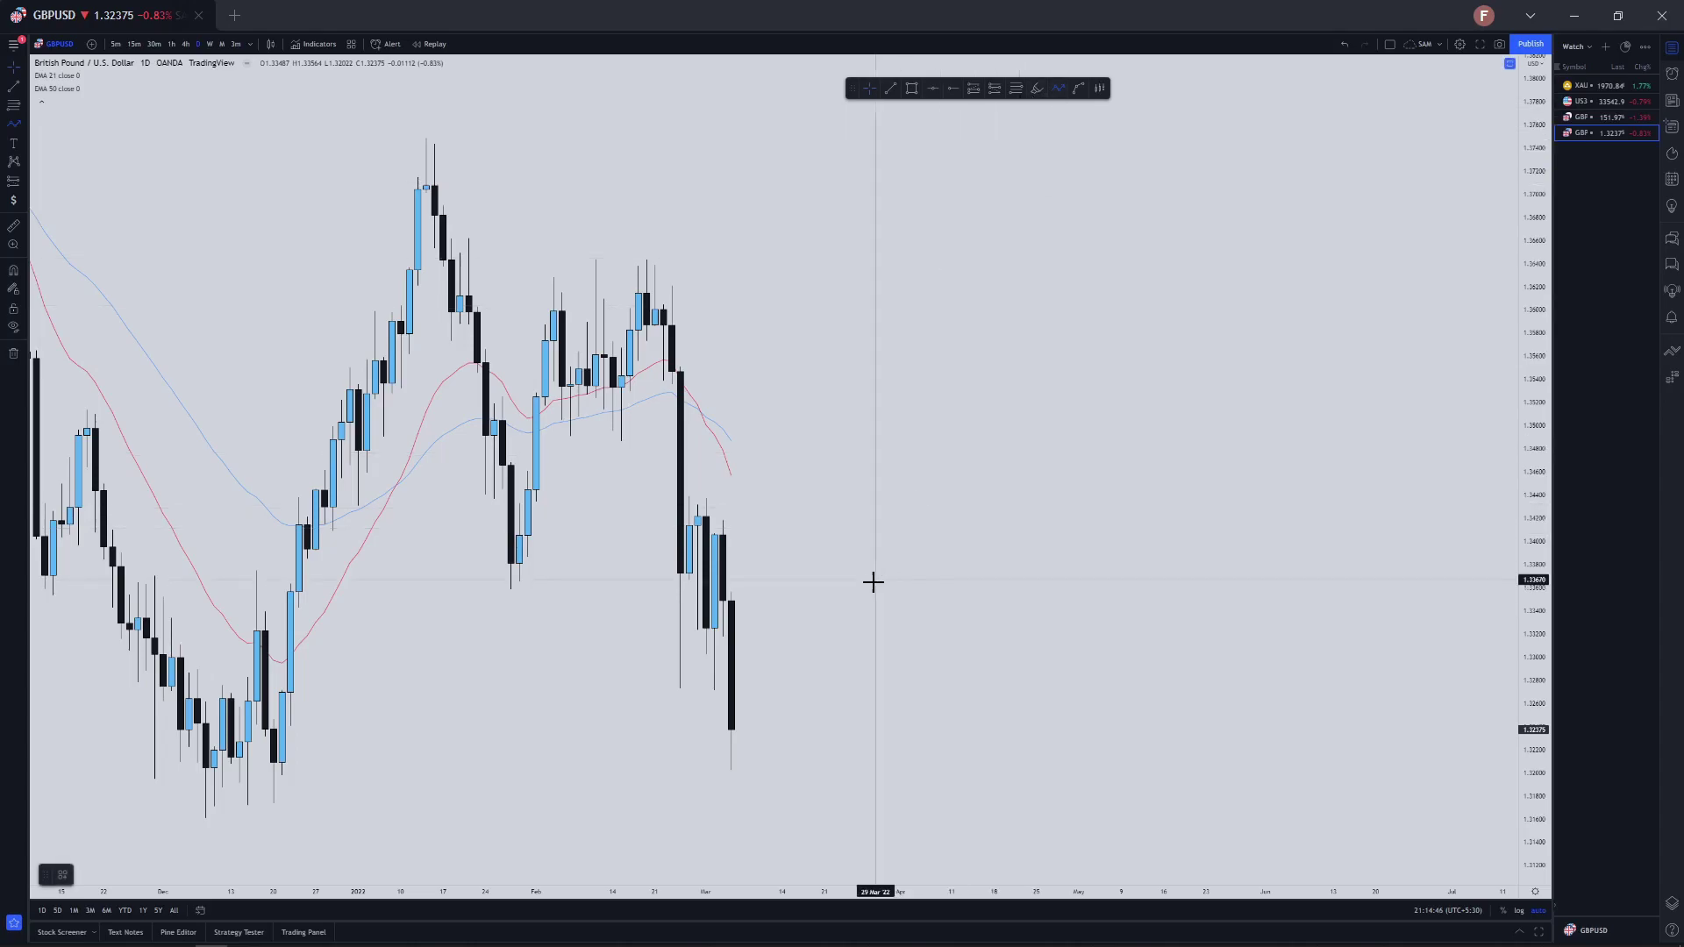
{"action": "left_click", "coordinate": [842, 645]}
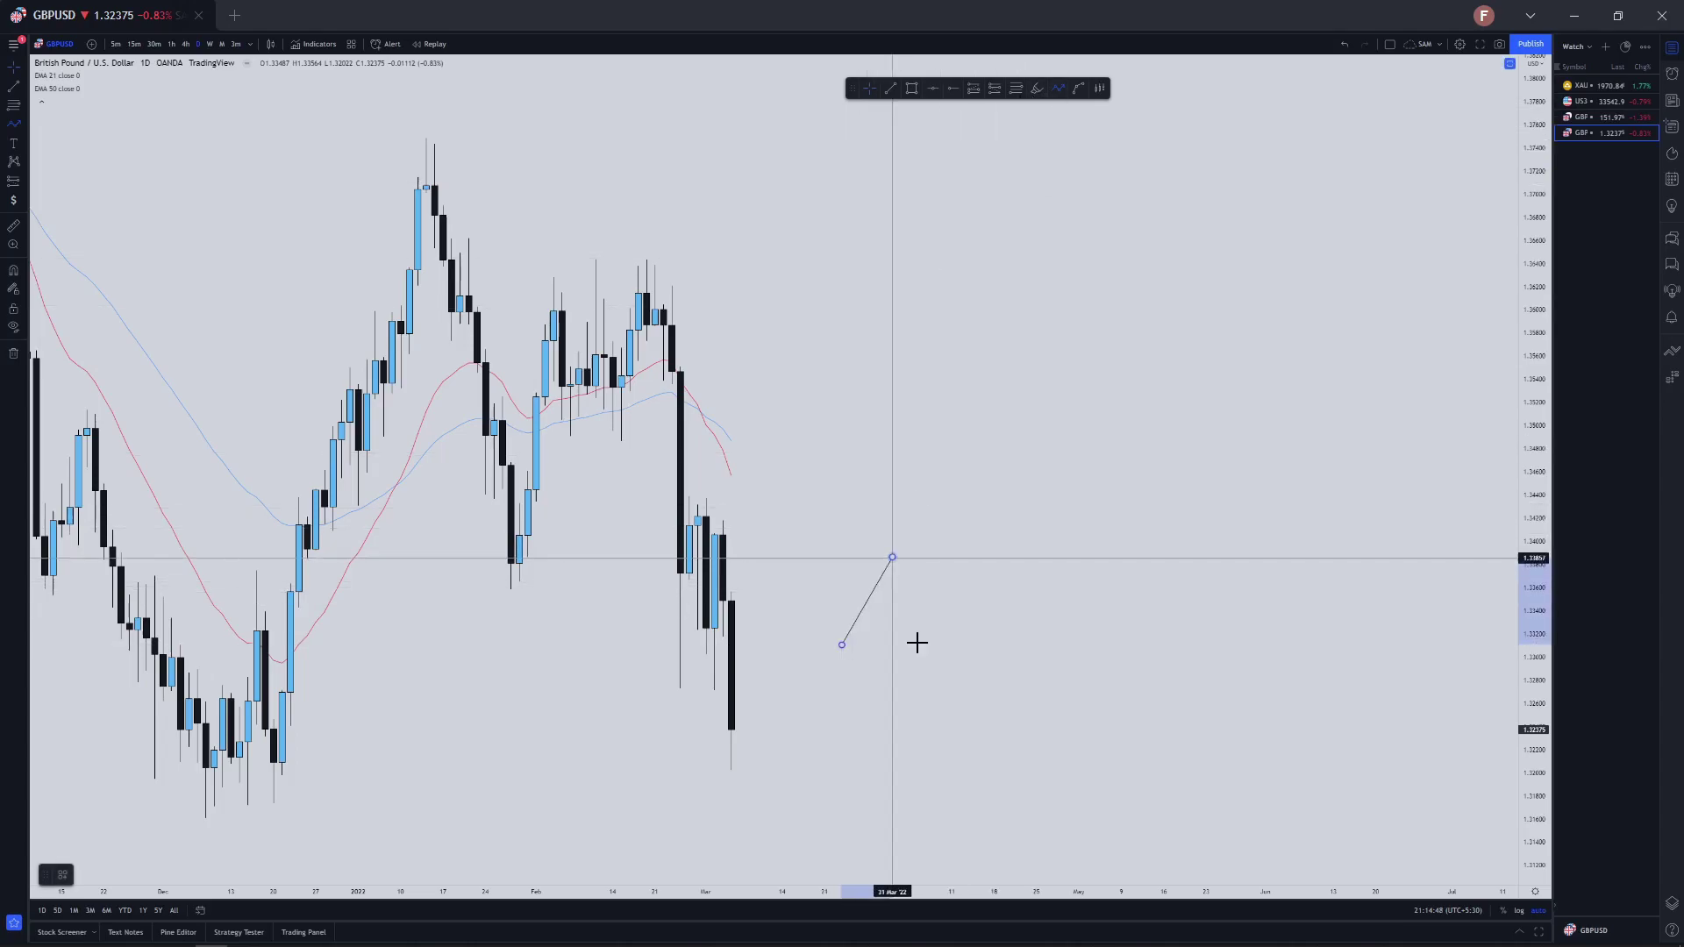
{"action": "left_click", "coordinate": [892, 557]}
{"action": "left_click", "coordinate": [927, 694]}
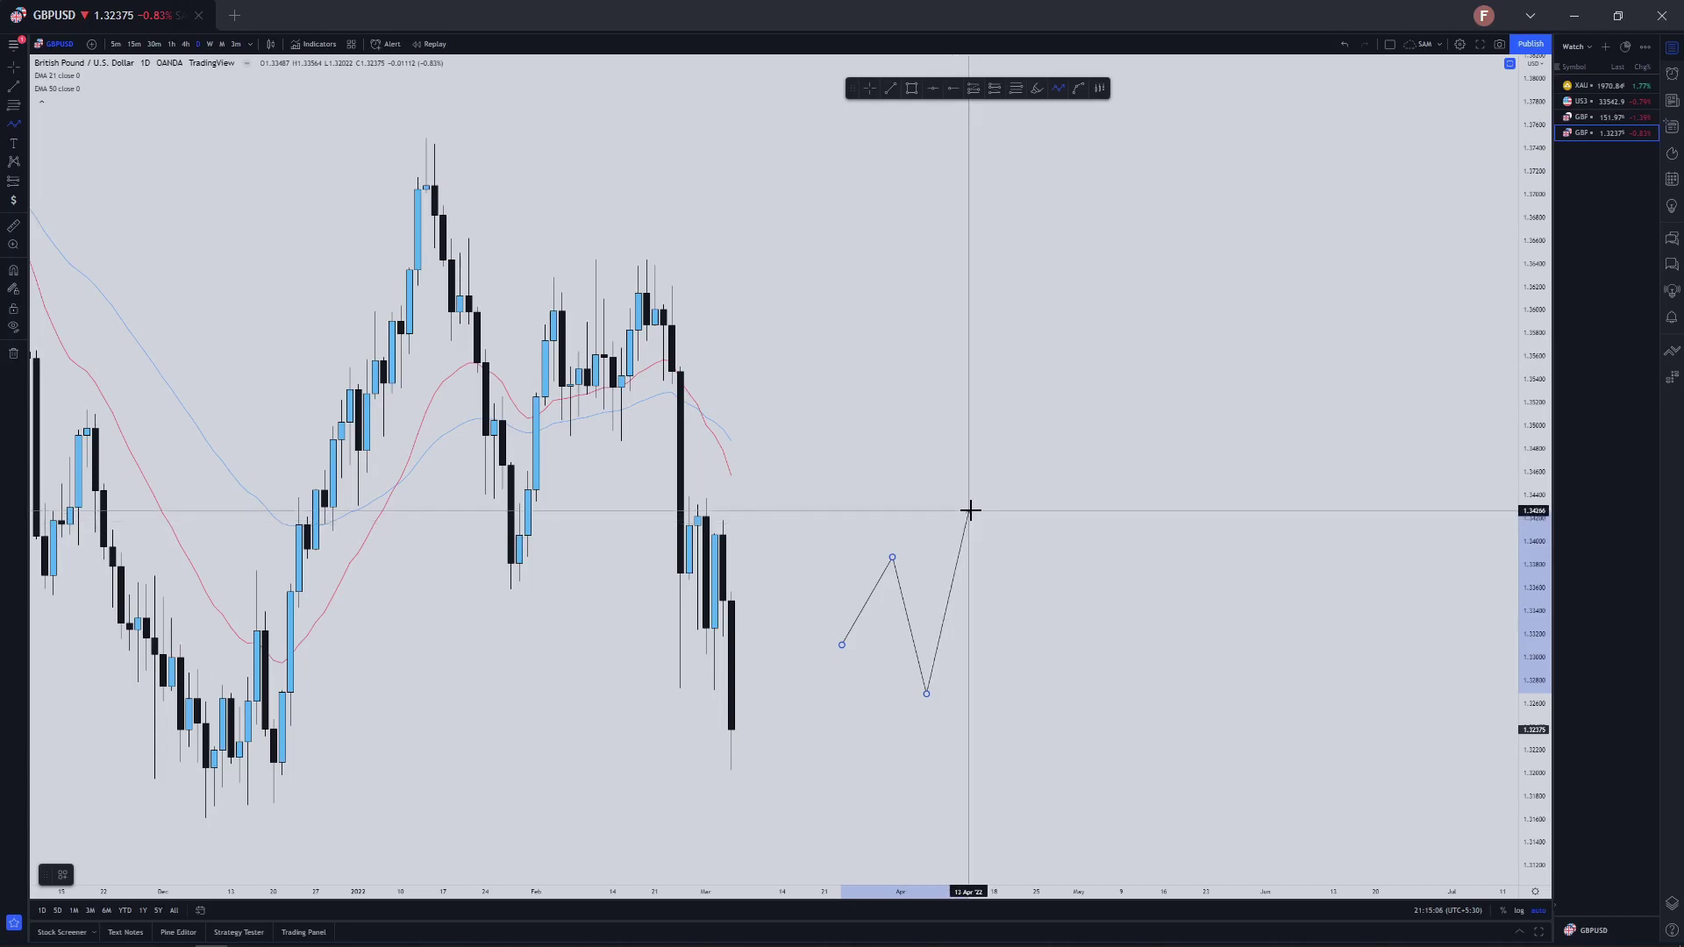
{"action": "left_click", "coordinate": [969, 511]}
{"action": "key", "text": "Escape"}
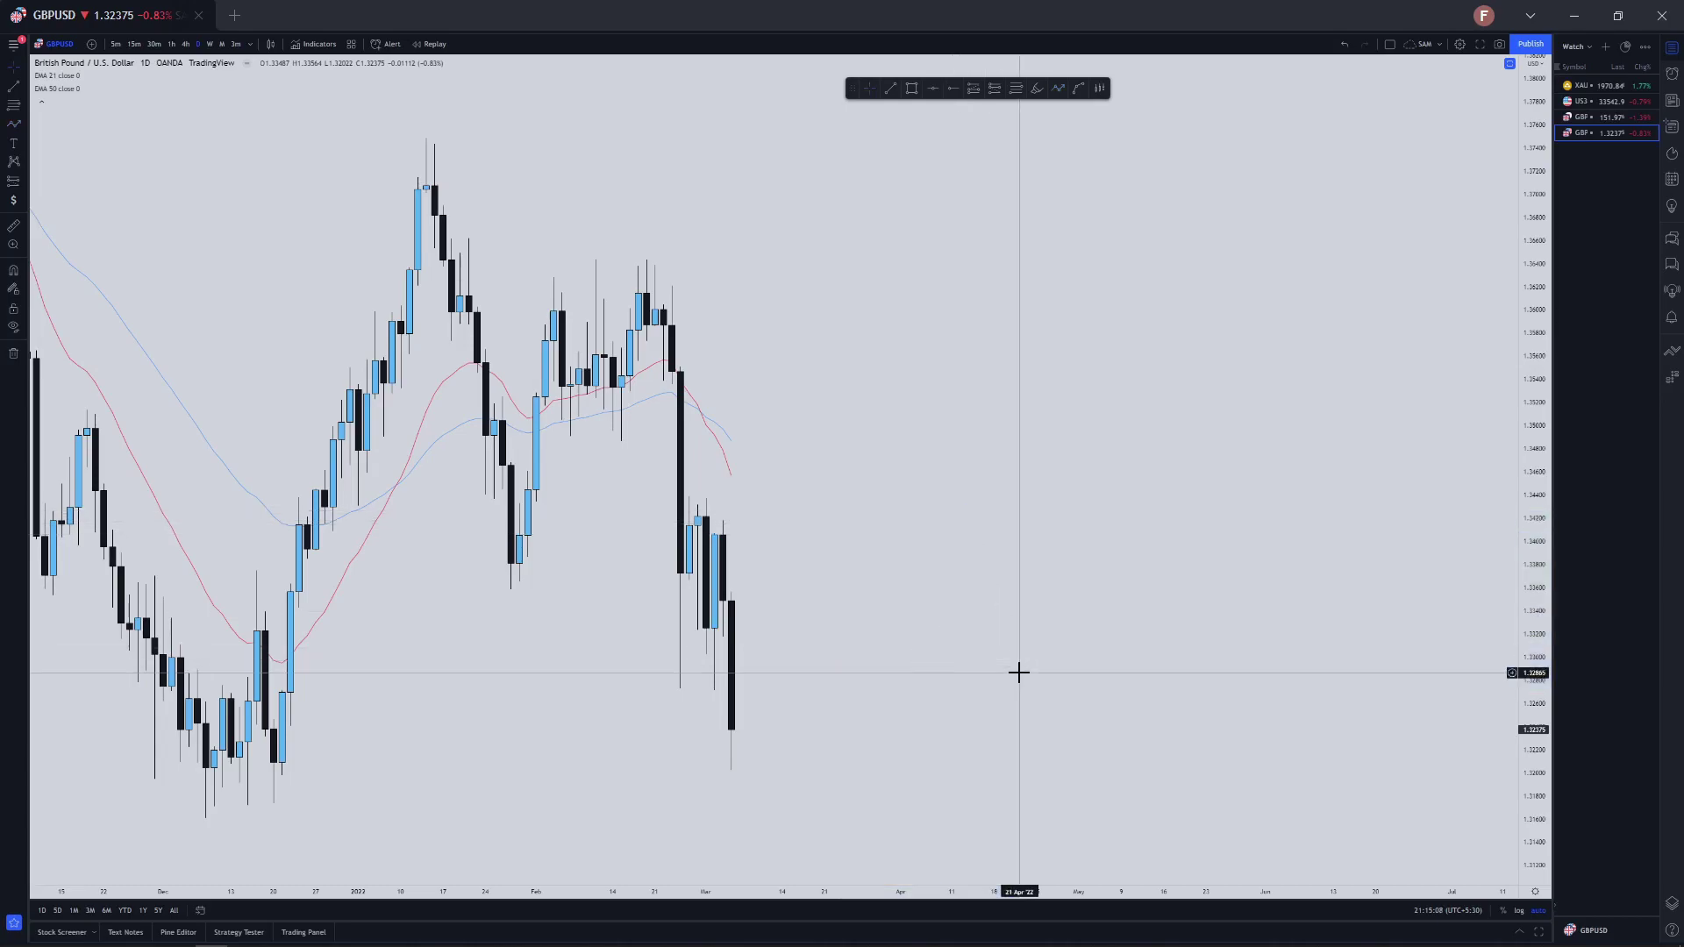